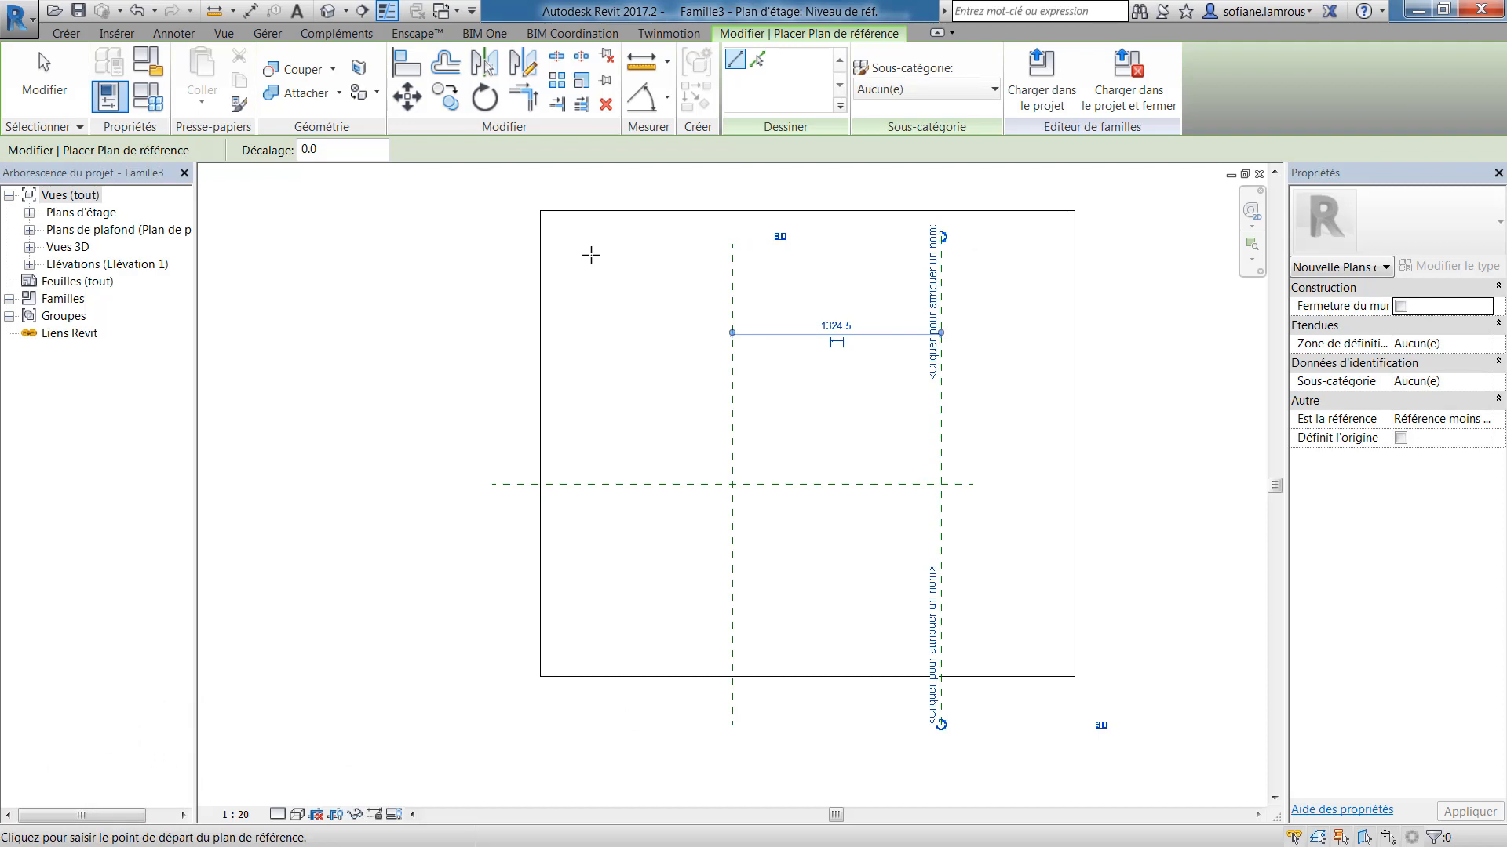
# - Draw two horizontal reference planes above the centre front/back plane, one about 1459 mm and the other about 51 mm from it
pyautogui.click(591, 255)
pyautogui.click(1042, 255)
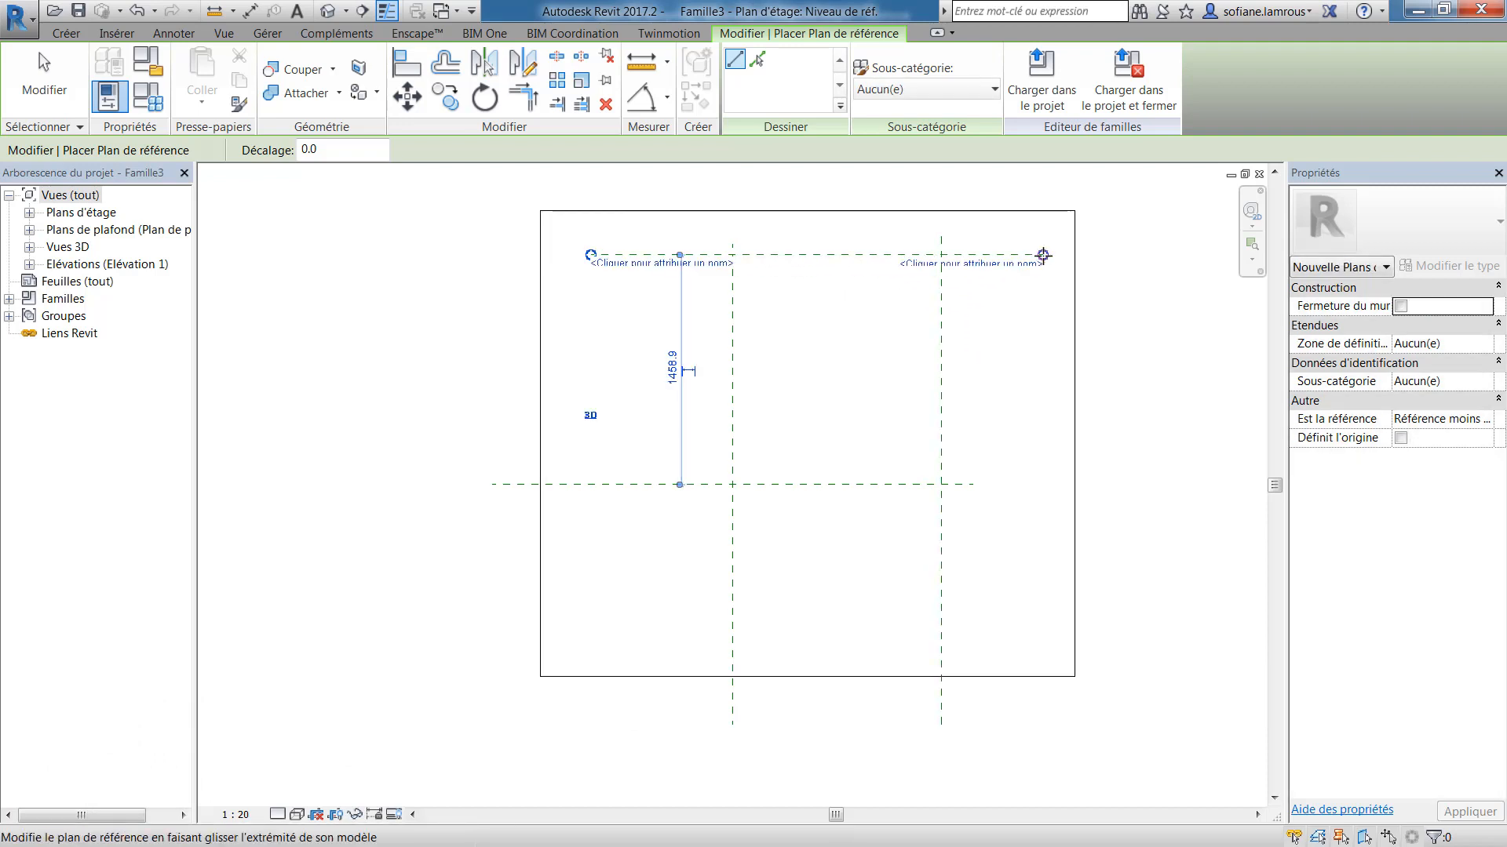
pyautogui.scroll(2, 685, 479)
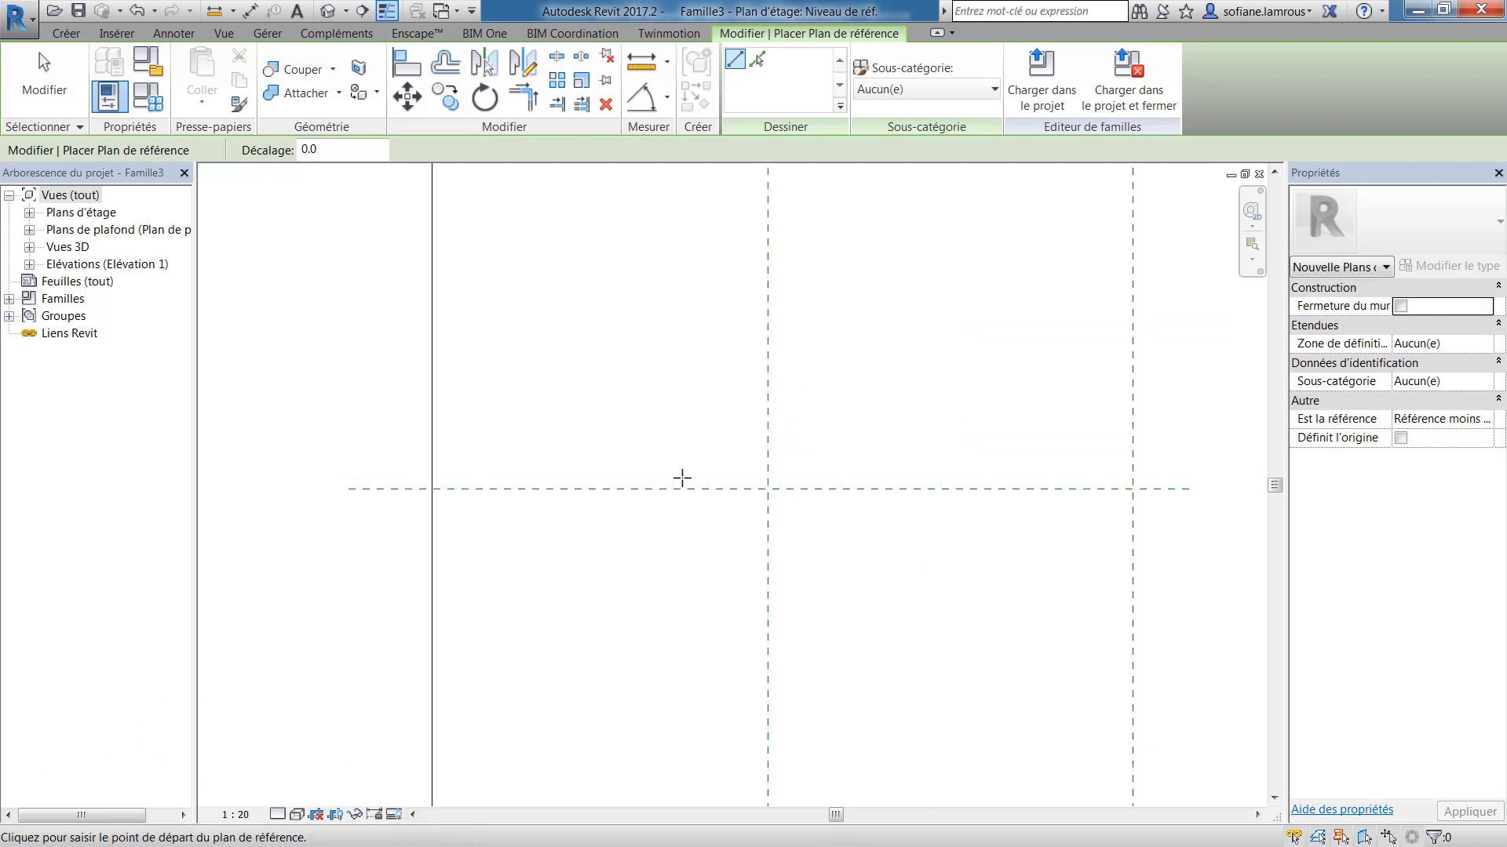
pyautogui.click(602, 474)
pyautogui.moveTo(1048, 484); pyautogui.dragTo(945, 464, button='middle')
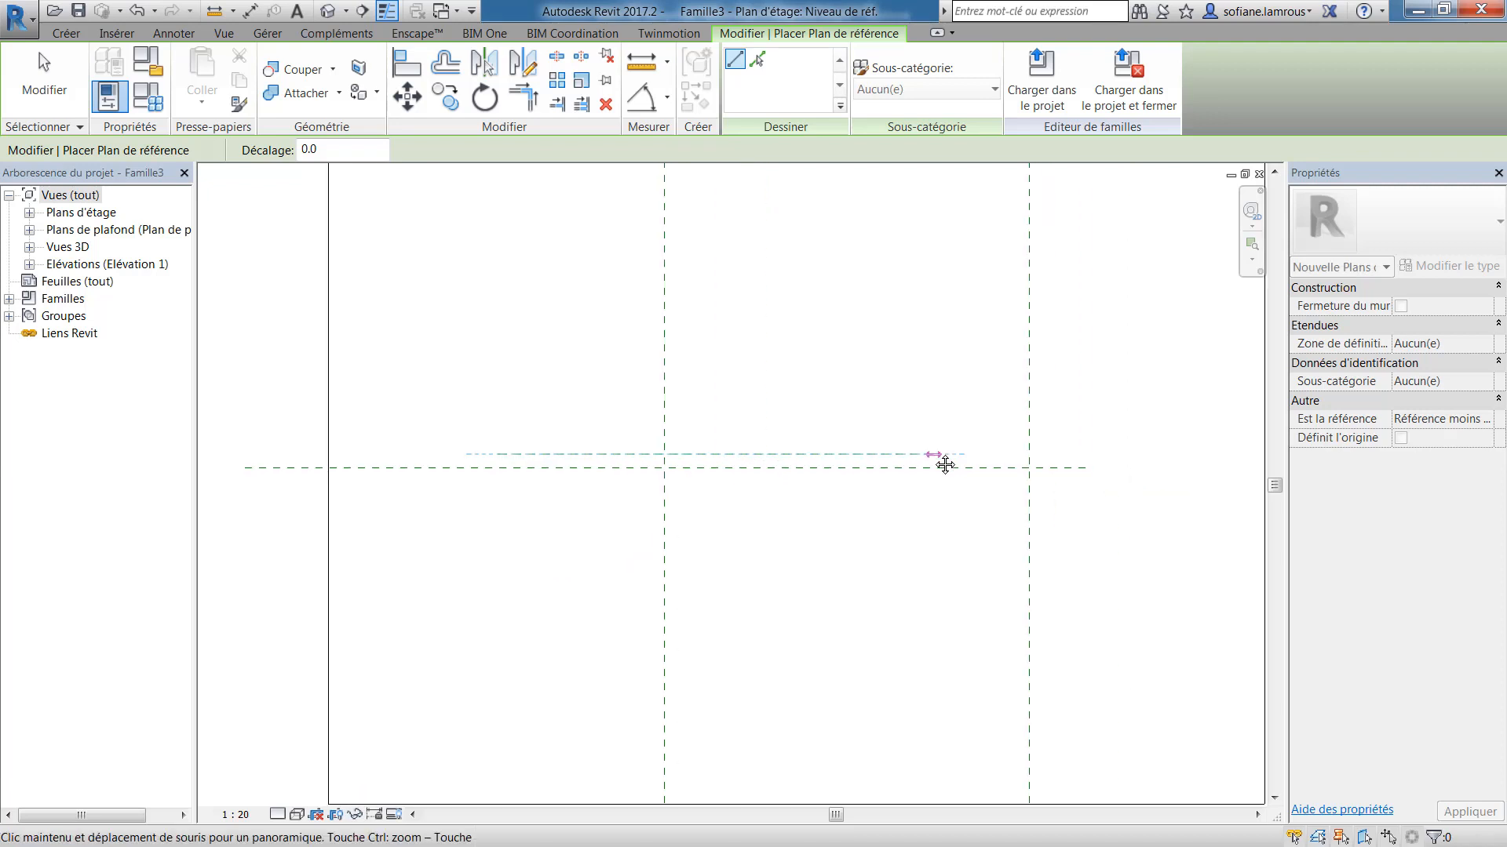
pyautogui.click(1116, 452)
pyautogui.scroll(-2, 1076, 541)
pyautogui.scroll(2, 1028, 272)
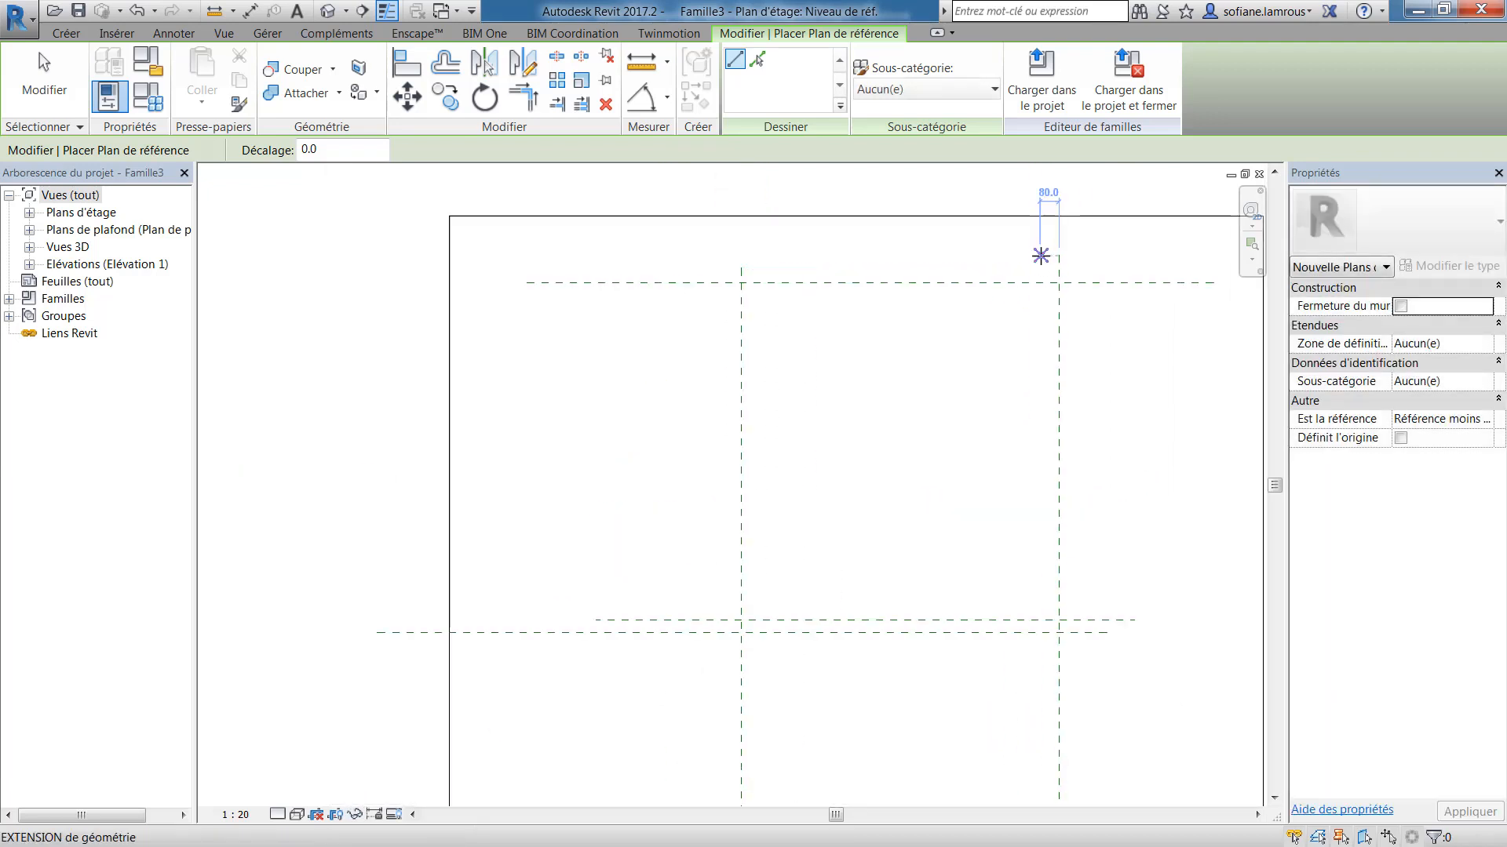
# - Draw a vertical reference plane about 60 mm inside the right-hand vertical plane, running the full height of the host face
pyautogui.click(1041, 256)
pyautogui.scroll(-2, 1035, 471)
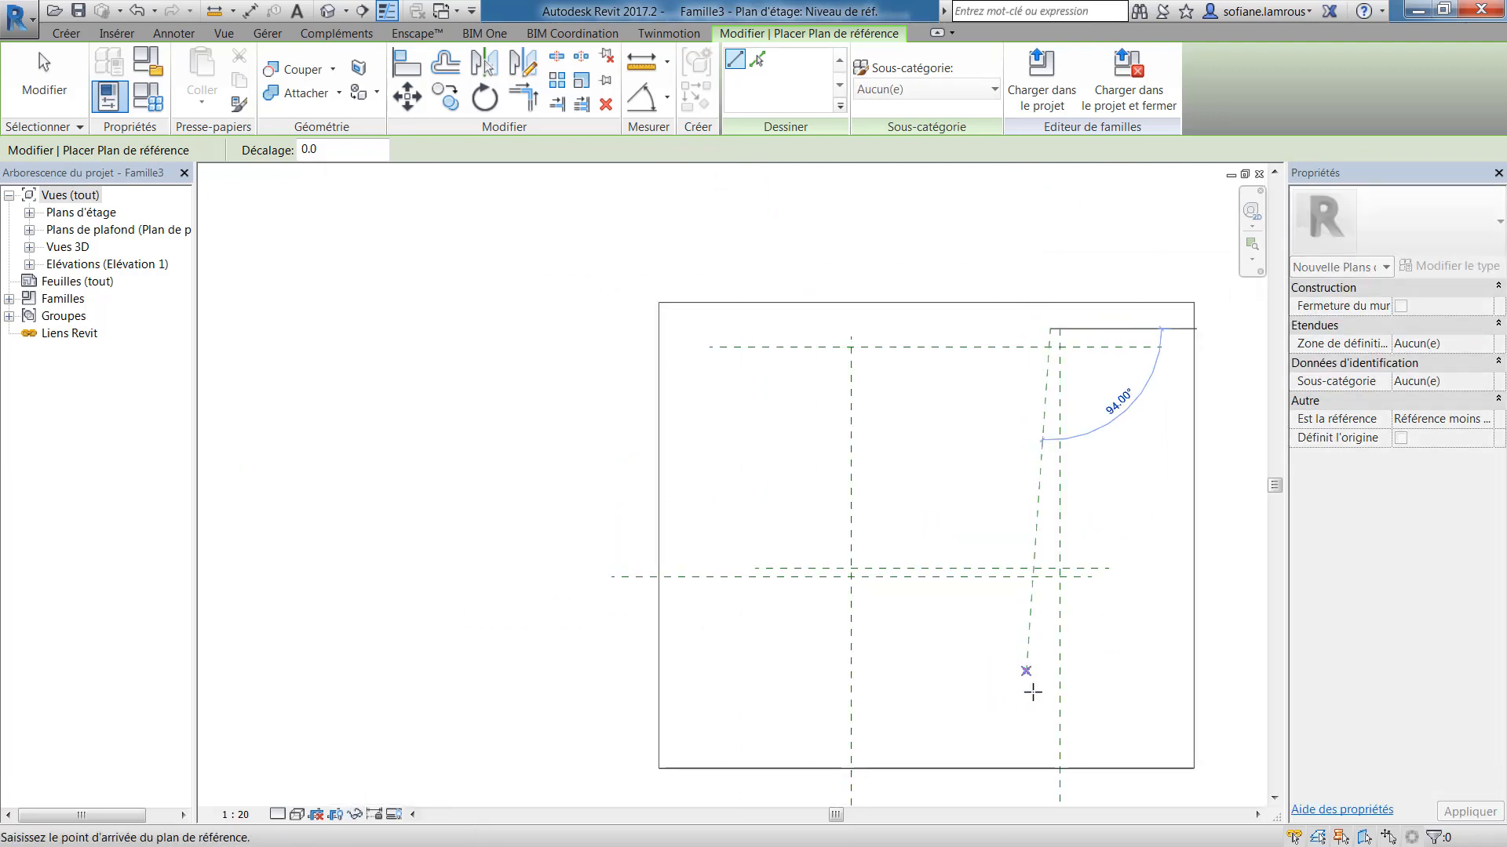
pyautogui.moveTo(1029, 690); pyautogui.dragTo(1015, 464, button='middle')
pyautogui.scroll(2, 1015, 464)
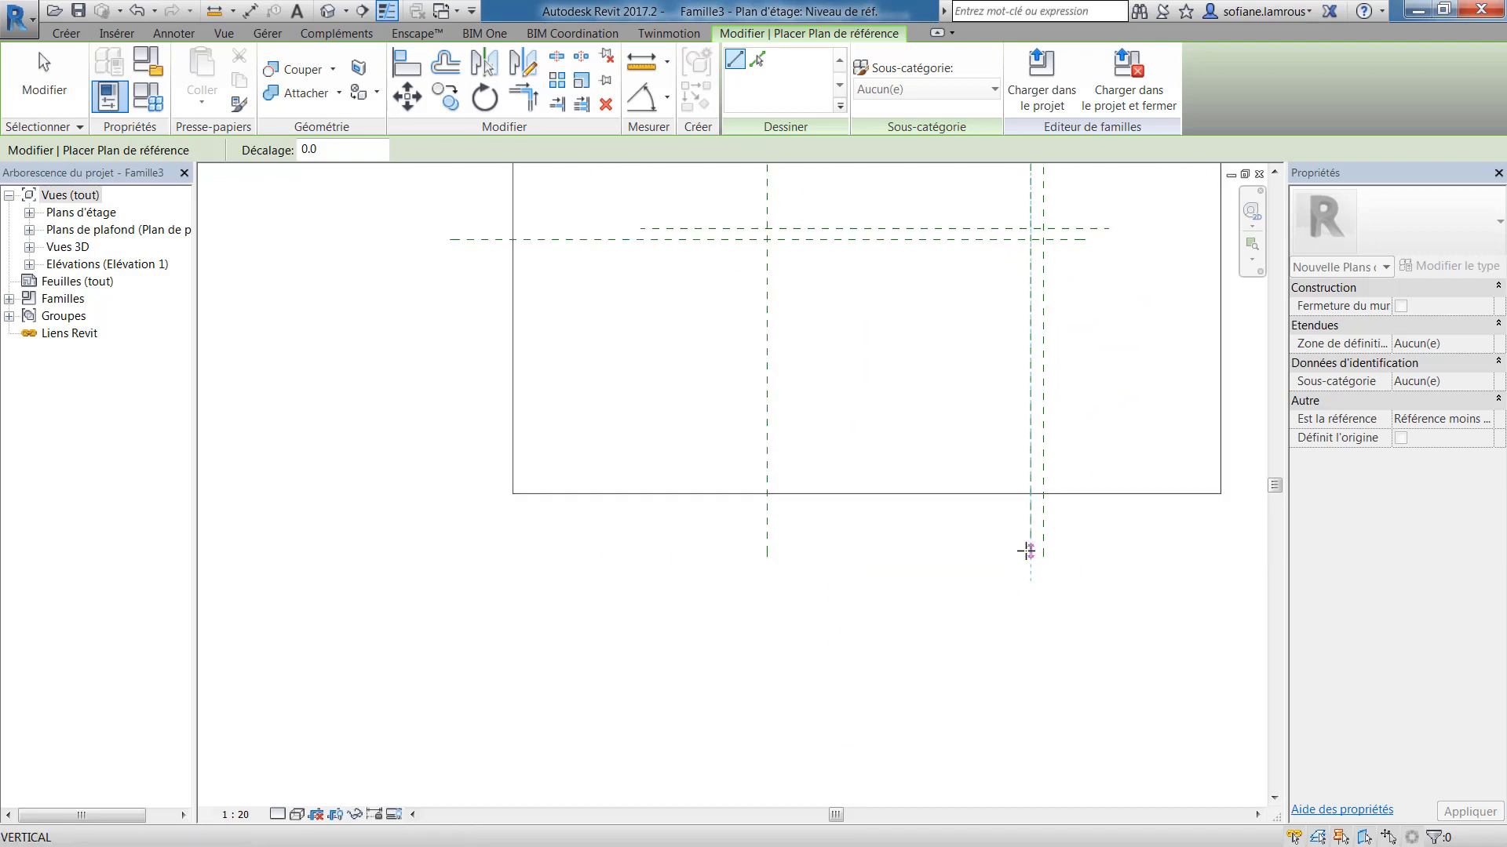
pyautogui.click(1026, 549)
# - Draw a full-height vertical reference plane about 80 mm to the right of the centre left/right plane
pyautogui.scroll(-2, 1026, 549)
pyautogui.scroll(2, 878, 165)
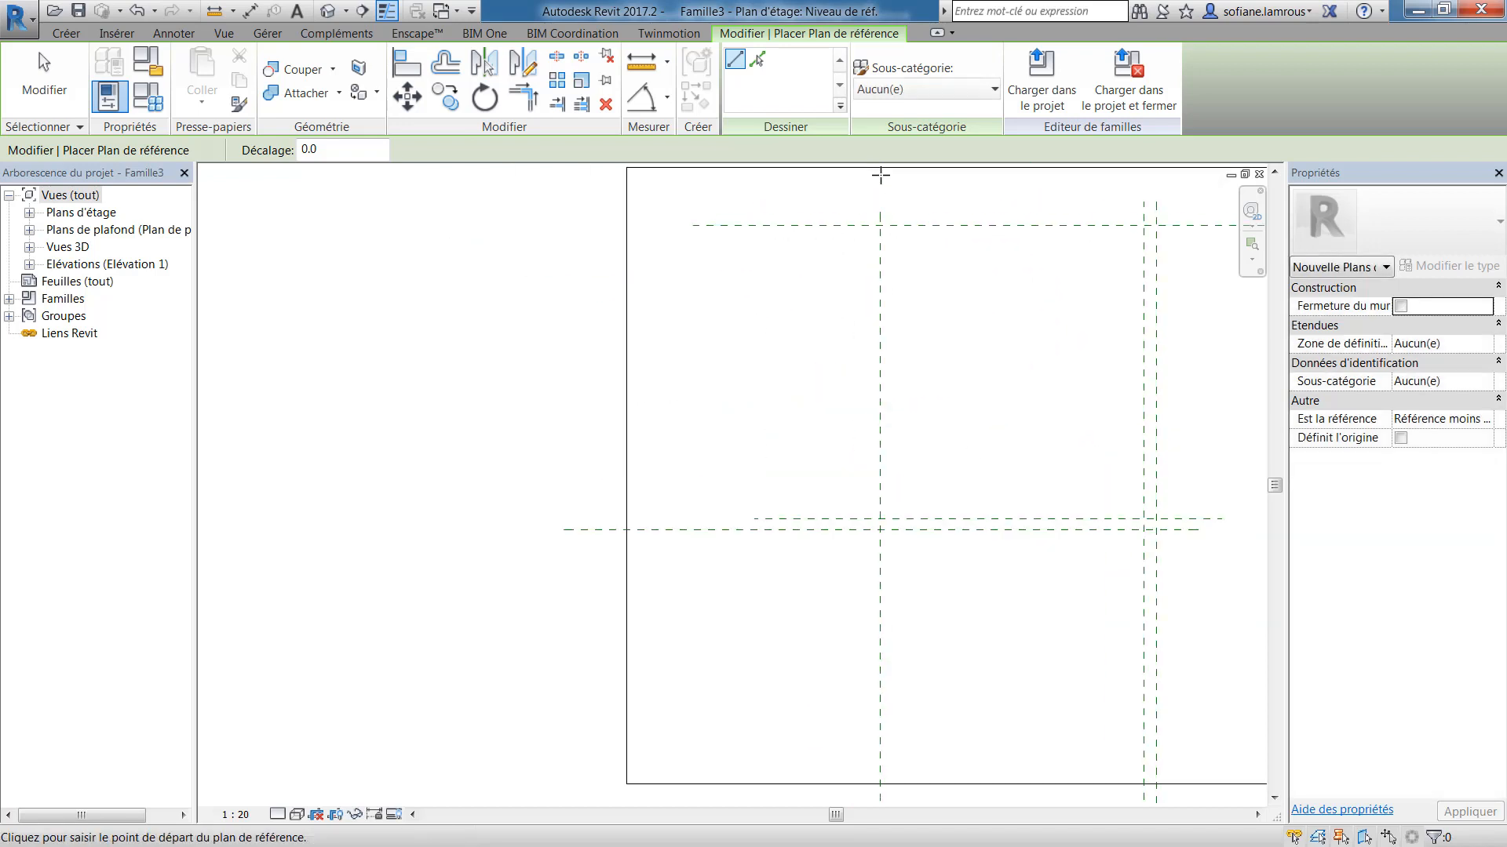
pyautogui.click(896, 208)
pyautogui.scroll(-2, 896, 408)
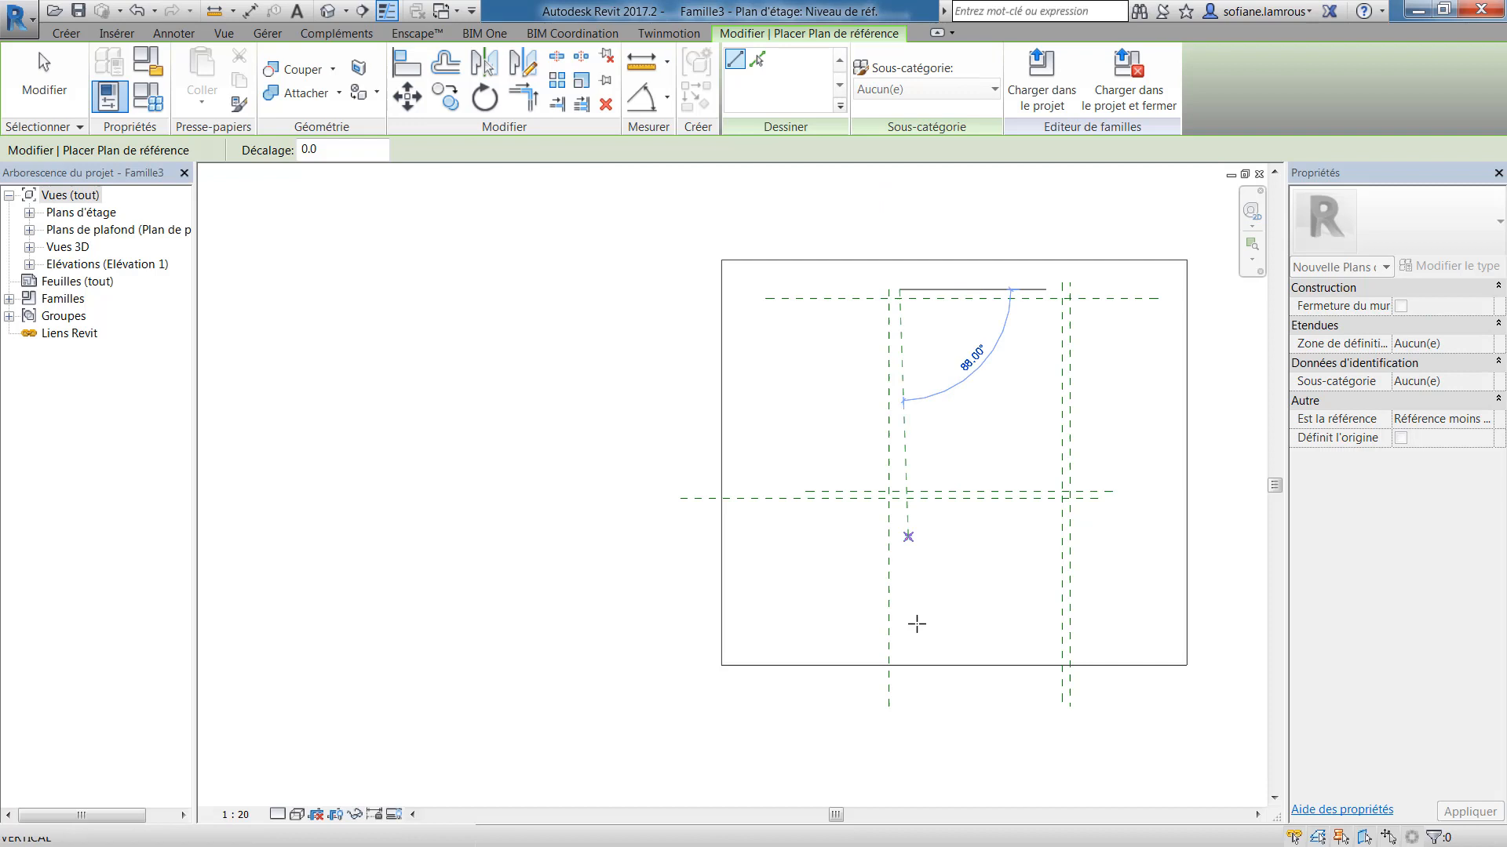
pyautogui.click(900, 707)
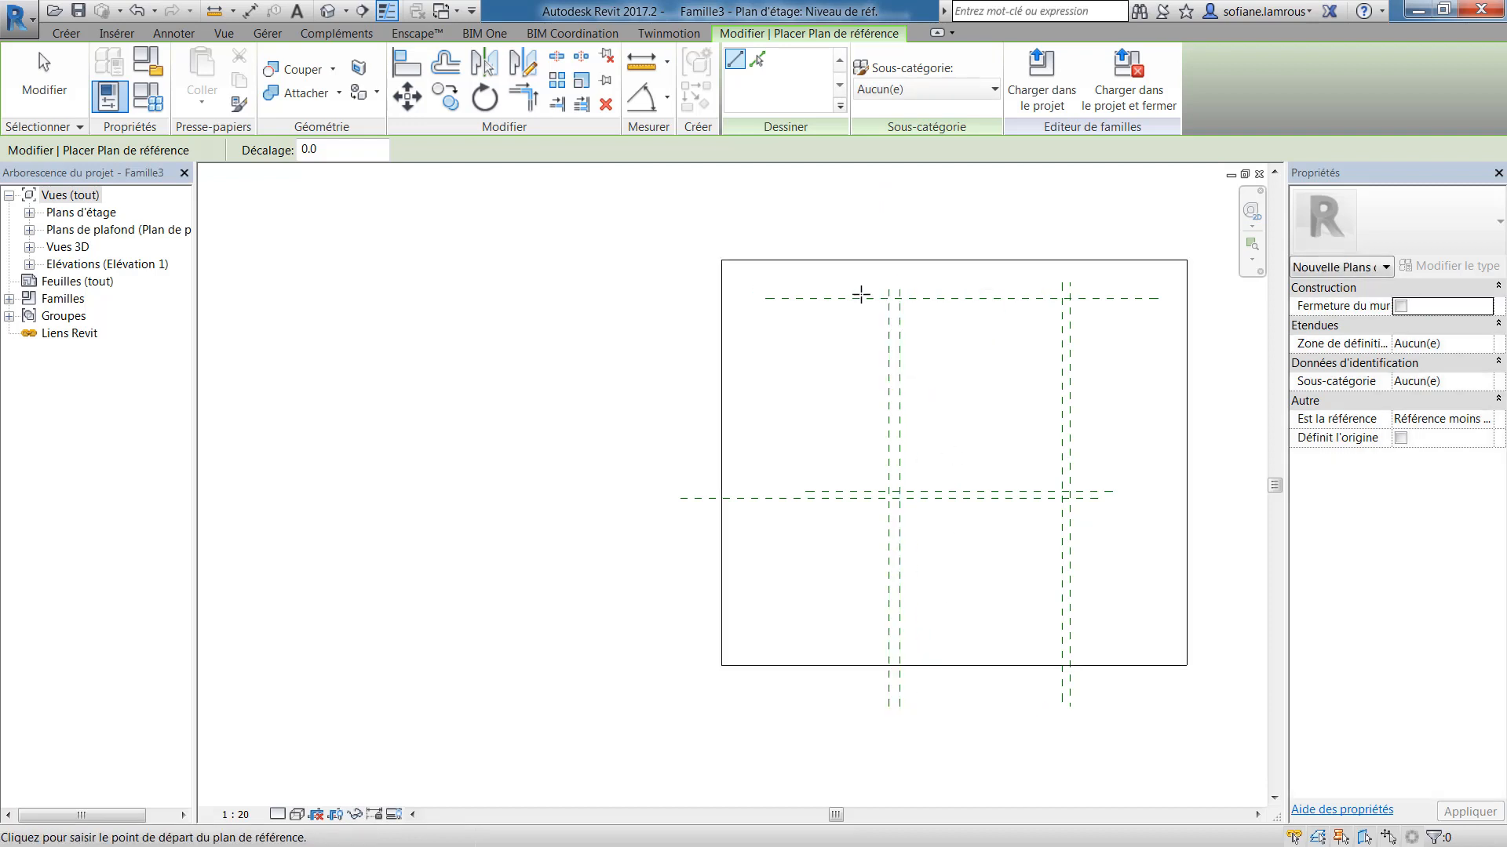
# - Draw a horizontal reference plane about 40 mm below the uppermost horizontal plane
pyautogui.scroll(2, 827, 271)
pyautogui.click(736, 323)
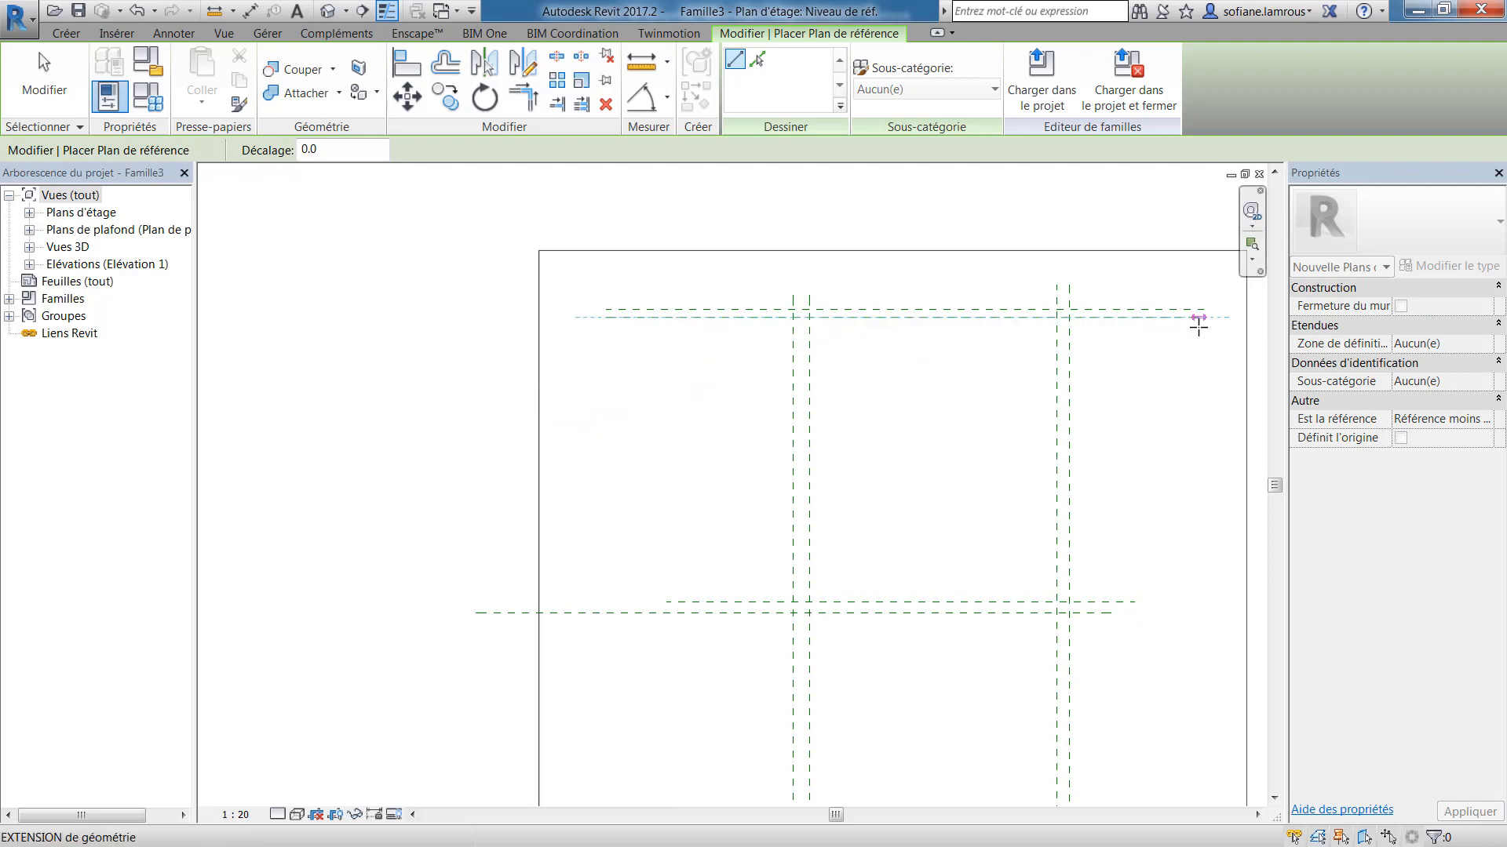
pyautogui.click(1198, 323)
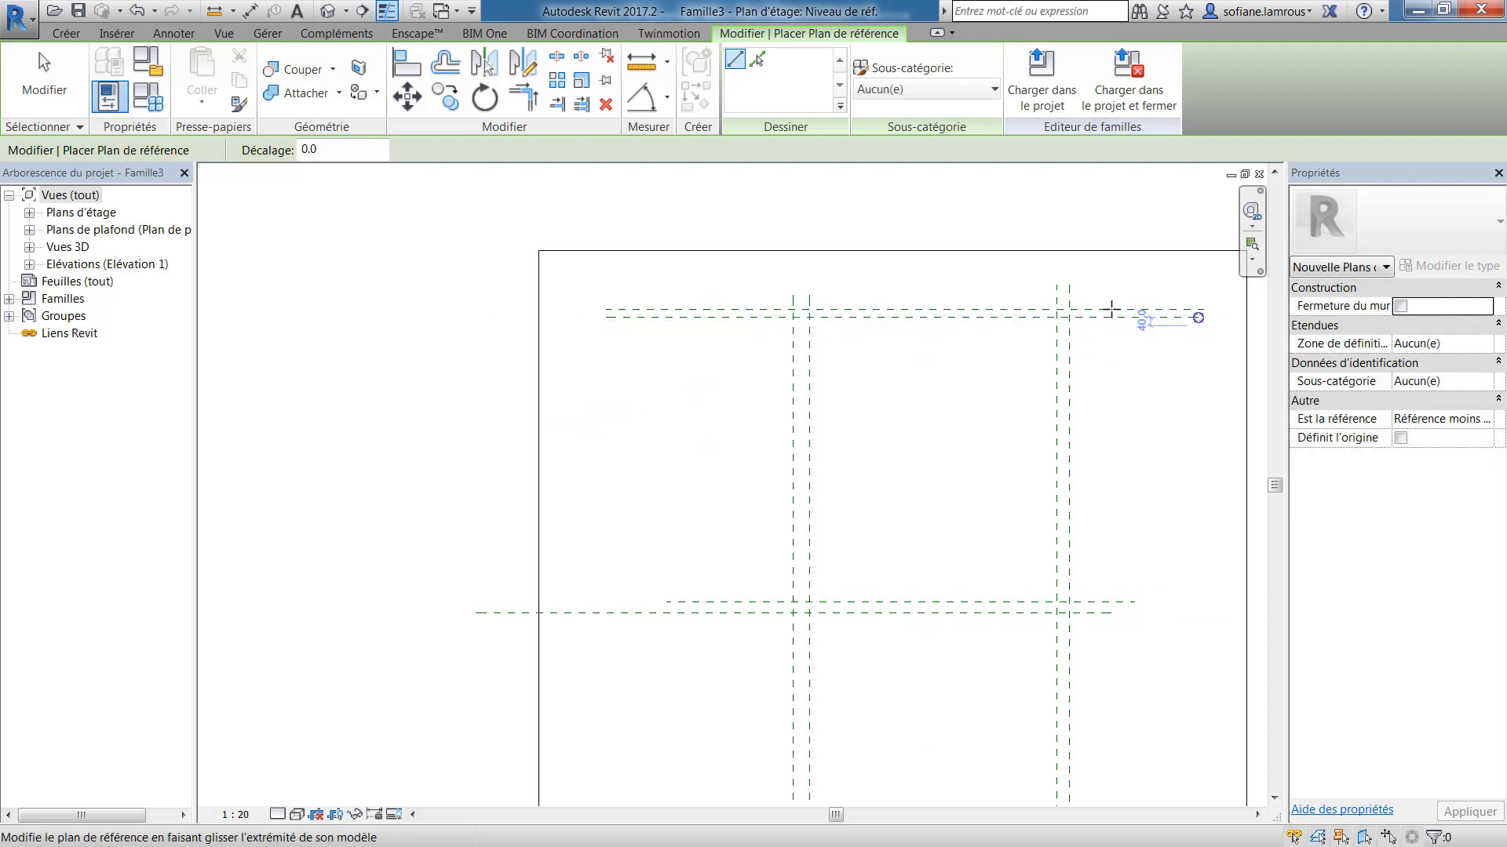
# - Draw a full-height vertical reference plane roughly midway between the two pairs of vertical planes
pyautogui.click(928, 273)
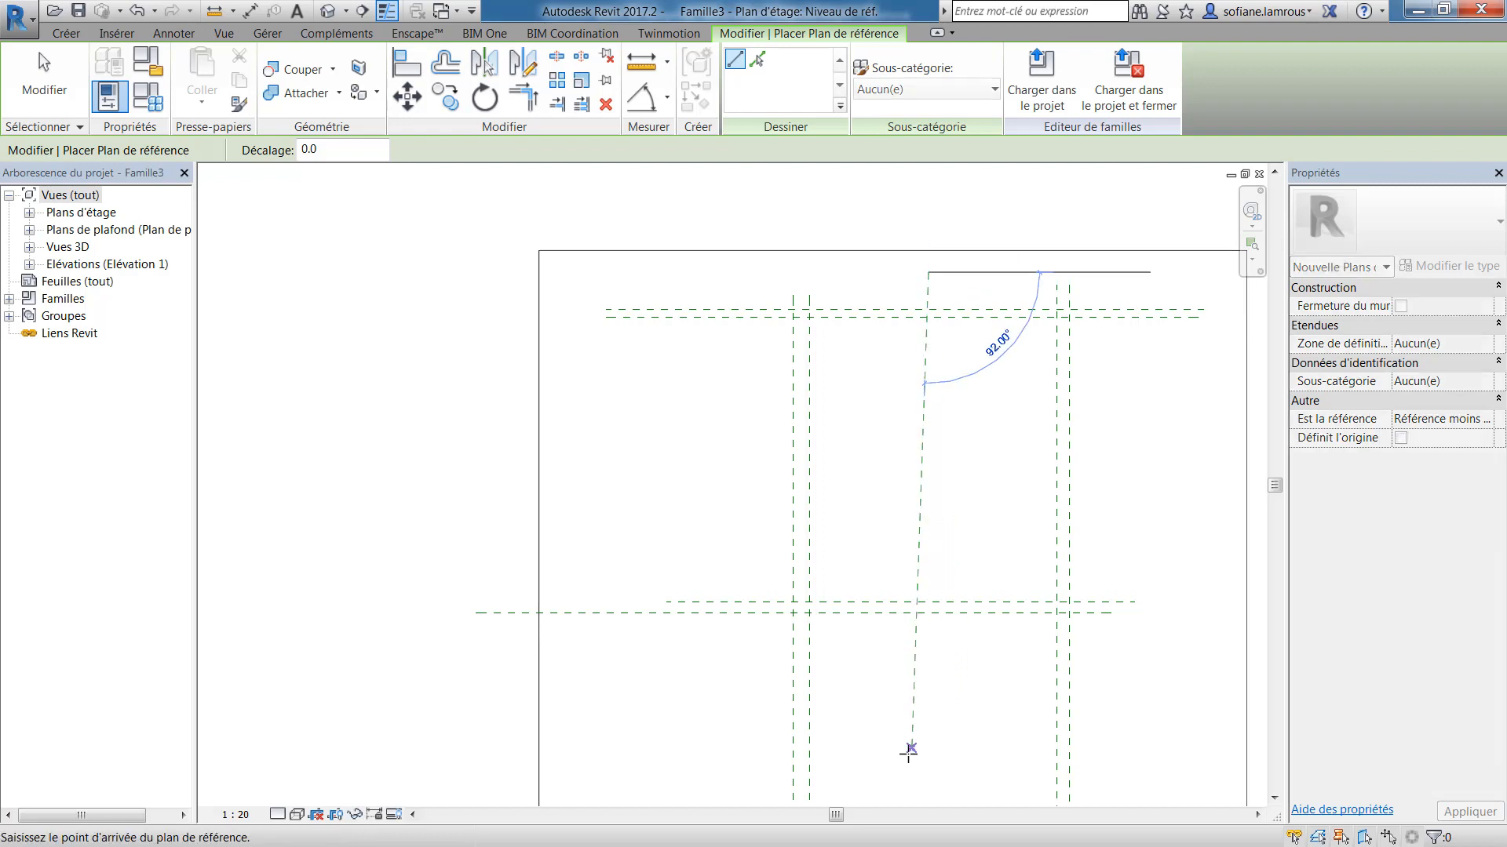
pyautogui.moveTo(951, 625); pyautogui.dragTo(976, 364, button='middle')
pyautogui.click(951, 668)
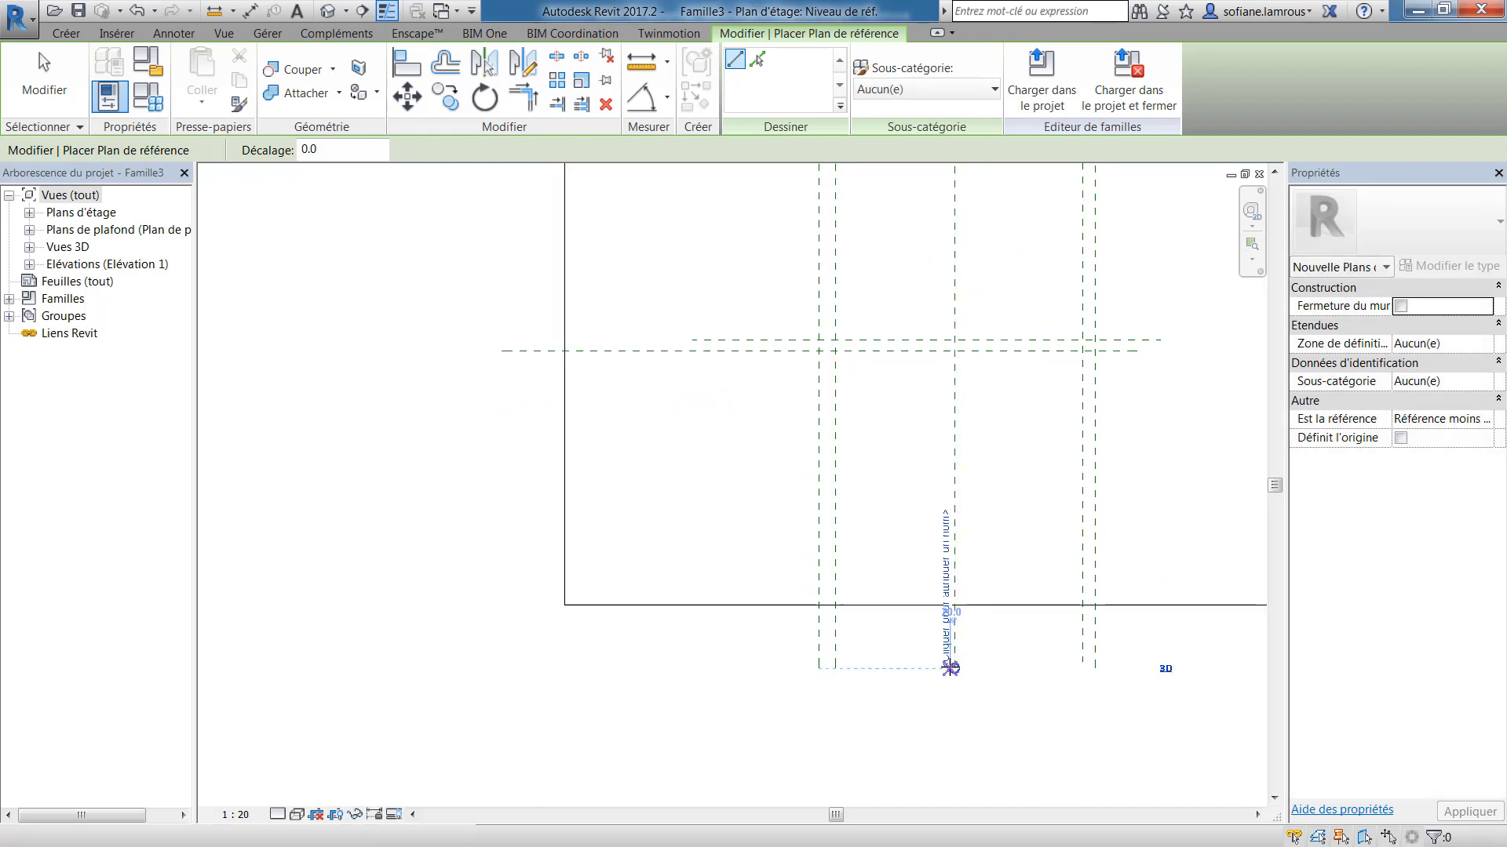
# - Add an aligned dimension between the two upper horizontal reference planes
pyautogui.scroll(-4, 942, 461)
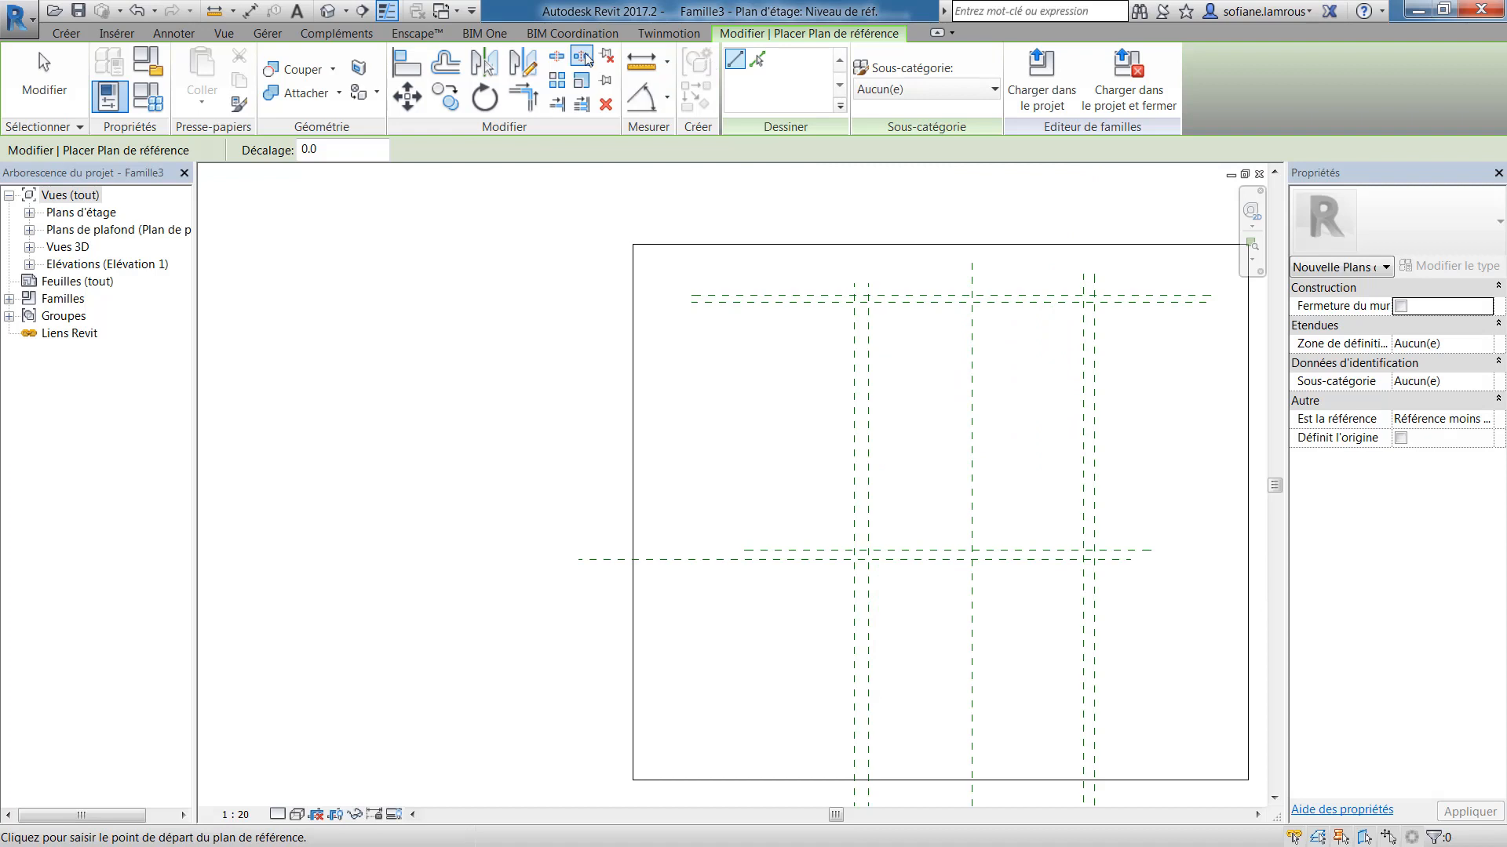
pyautogui.click(66, 33)
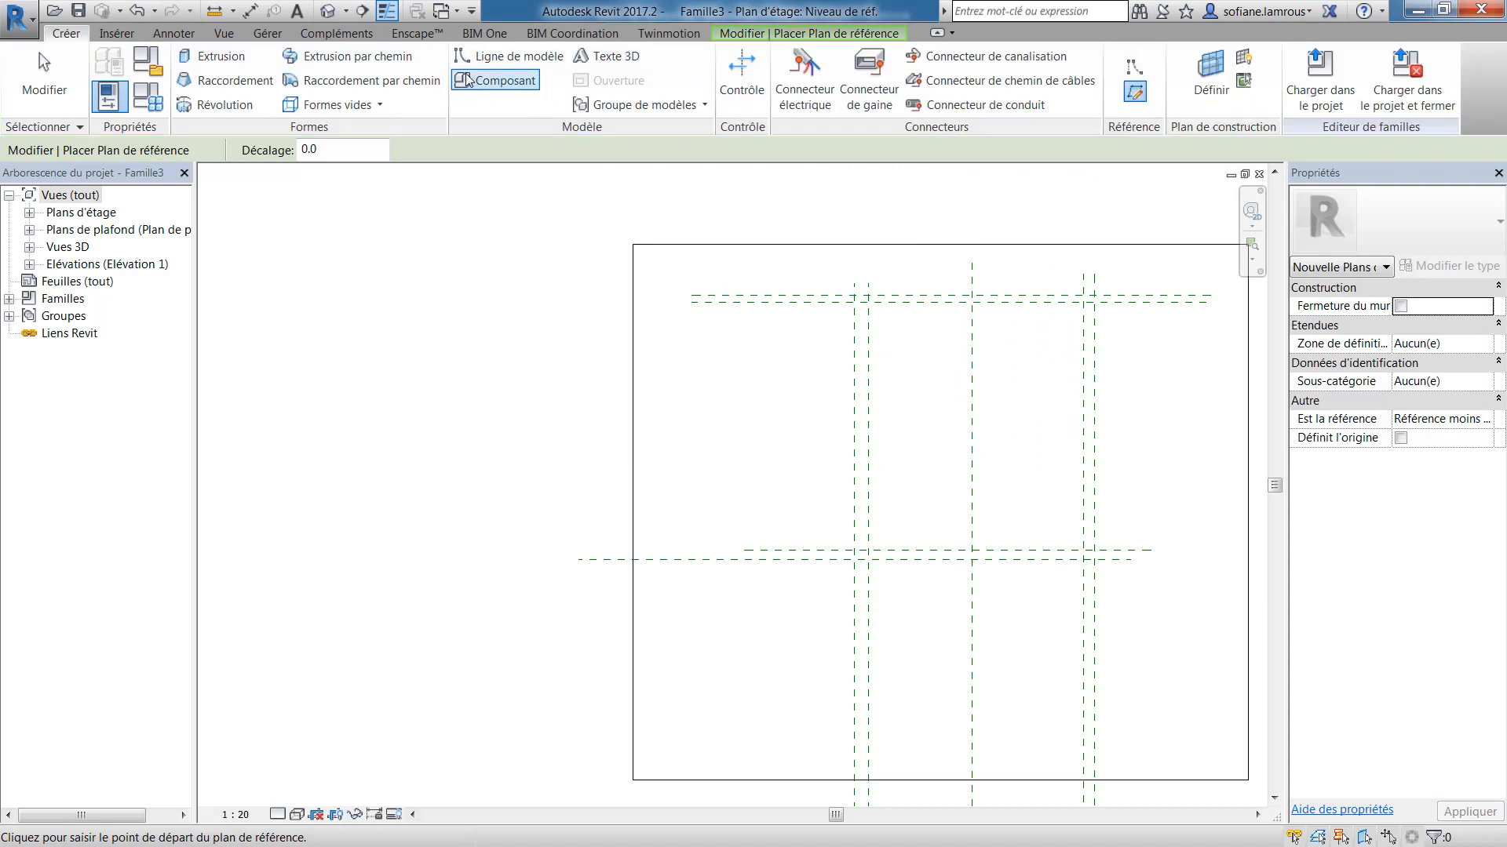
pyautogui.click(255, 13)
pyautogui.scroll(3, 1089, 387)
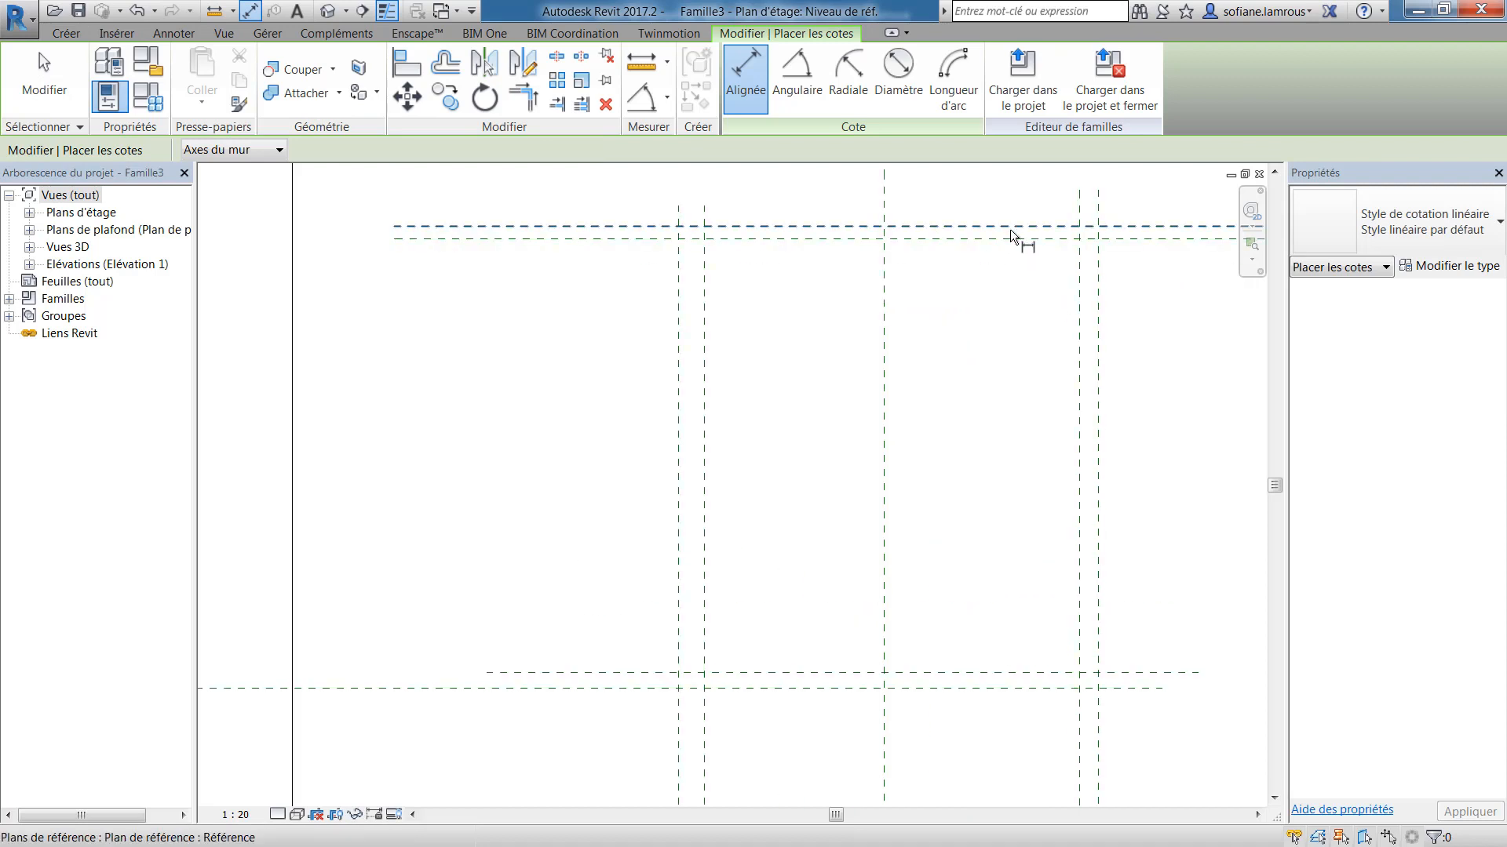
pyautogui.click(1010, 229)
pyautogui.click(1013, 240)
pyautogui.click(981, 328)
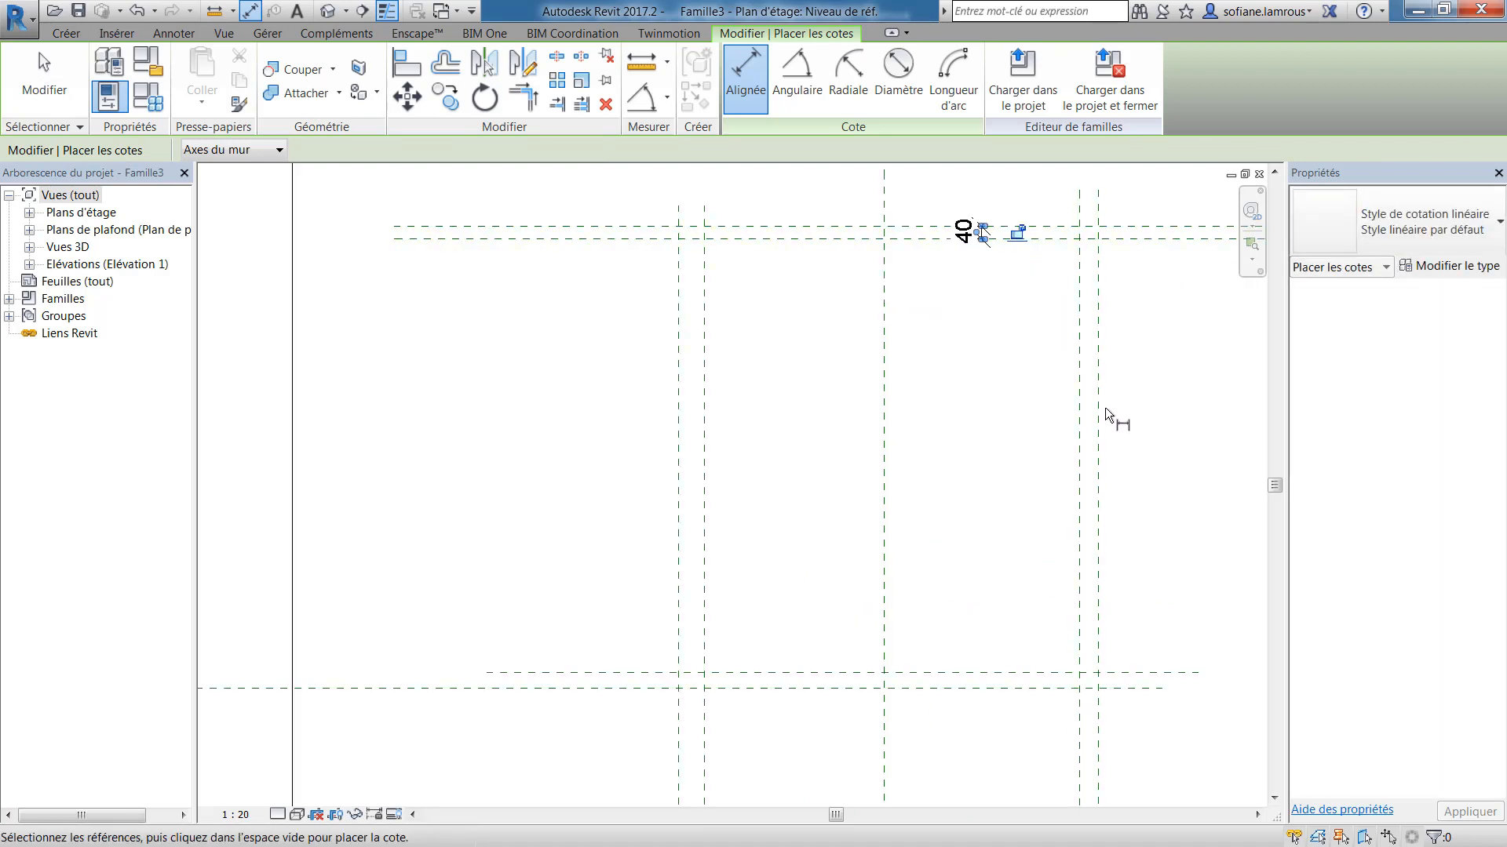
# - Add aligned dimensions across the right-hand pair and the left-hand pair of vertical reference planes
pyautogui.click(1098, 404)
pyautogui.click(1080, 416)
pyautogui.click(1025, 464)
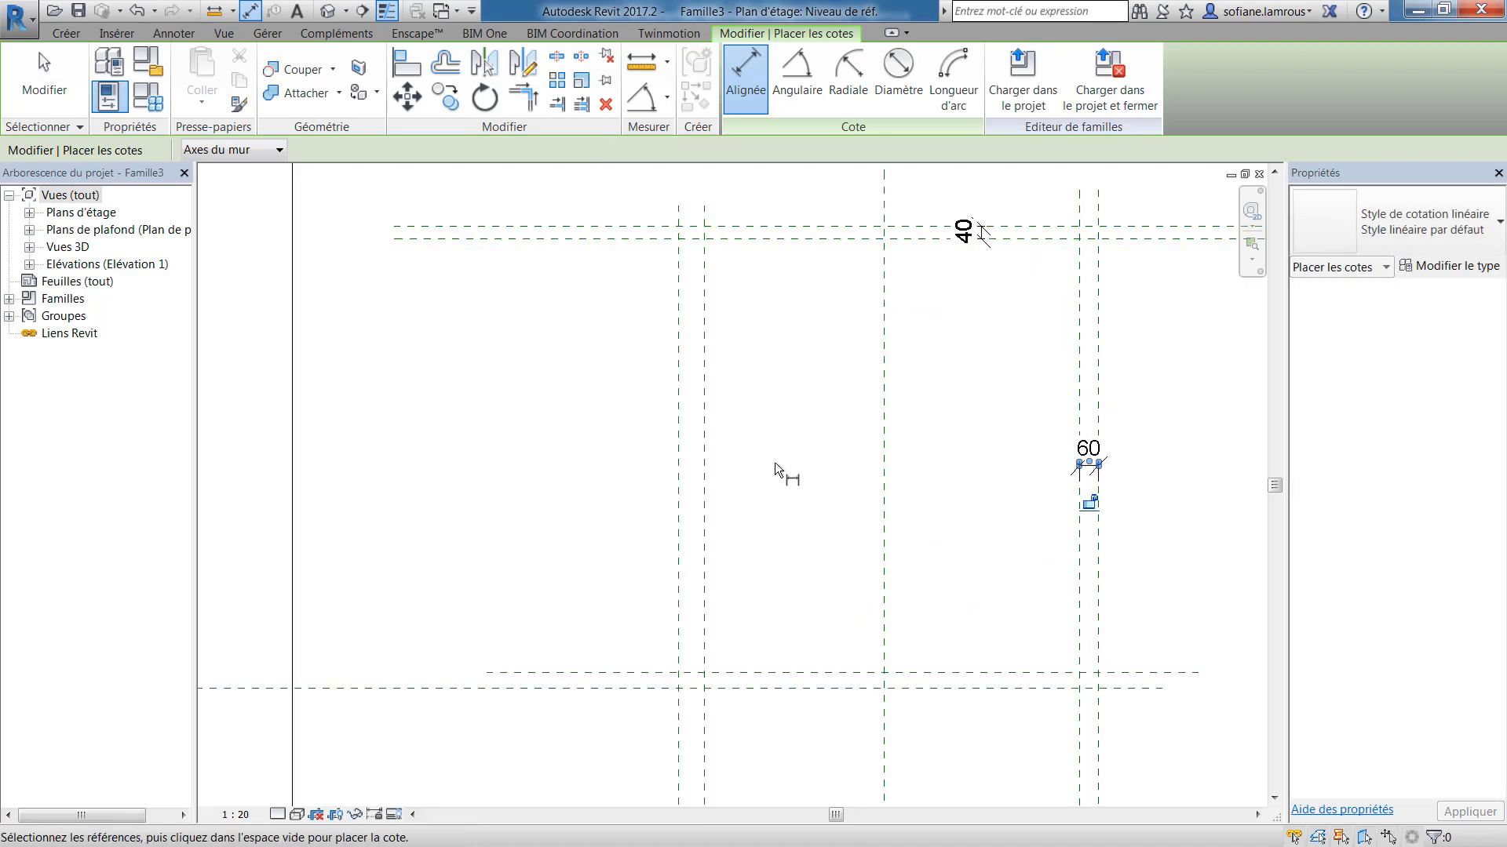
pyautogui.click(703, 464)
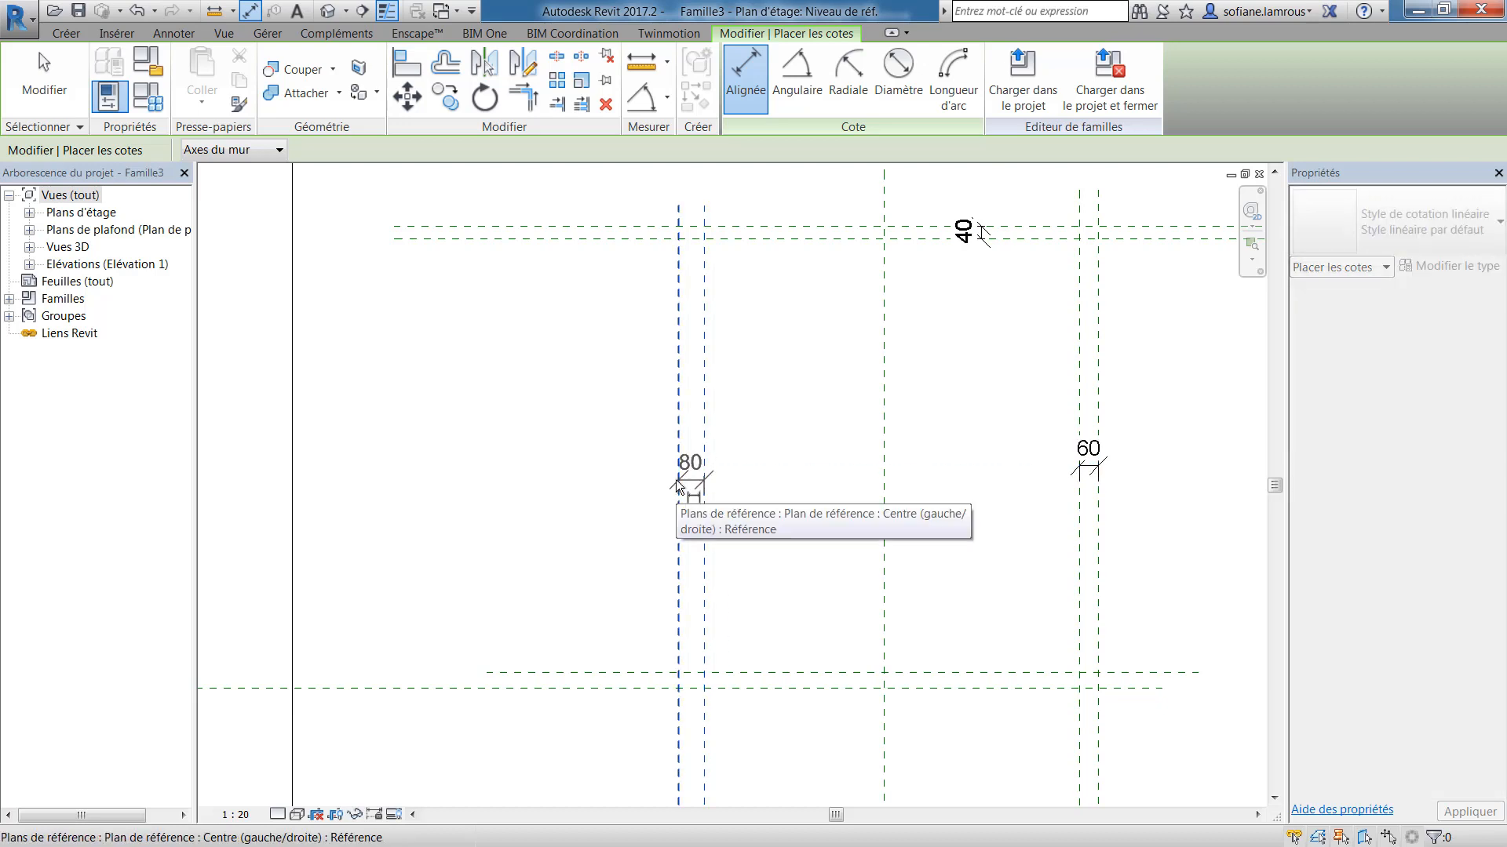
pyautogui.click(676, 479)
pyautogui.click(583, 469)
# - Add an aligned dimension between the two lower horizontal reference planes and finish dimensioning
pyautogui.moveTo(847, 640); pyautogui.dragTo(915, 438, button='middle')
pyautogui.scroll(2, 915, 438)
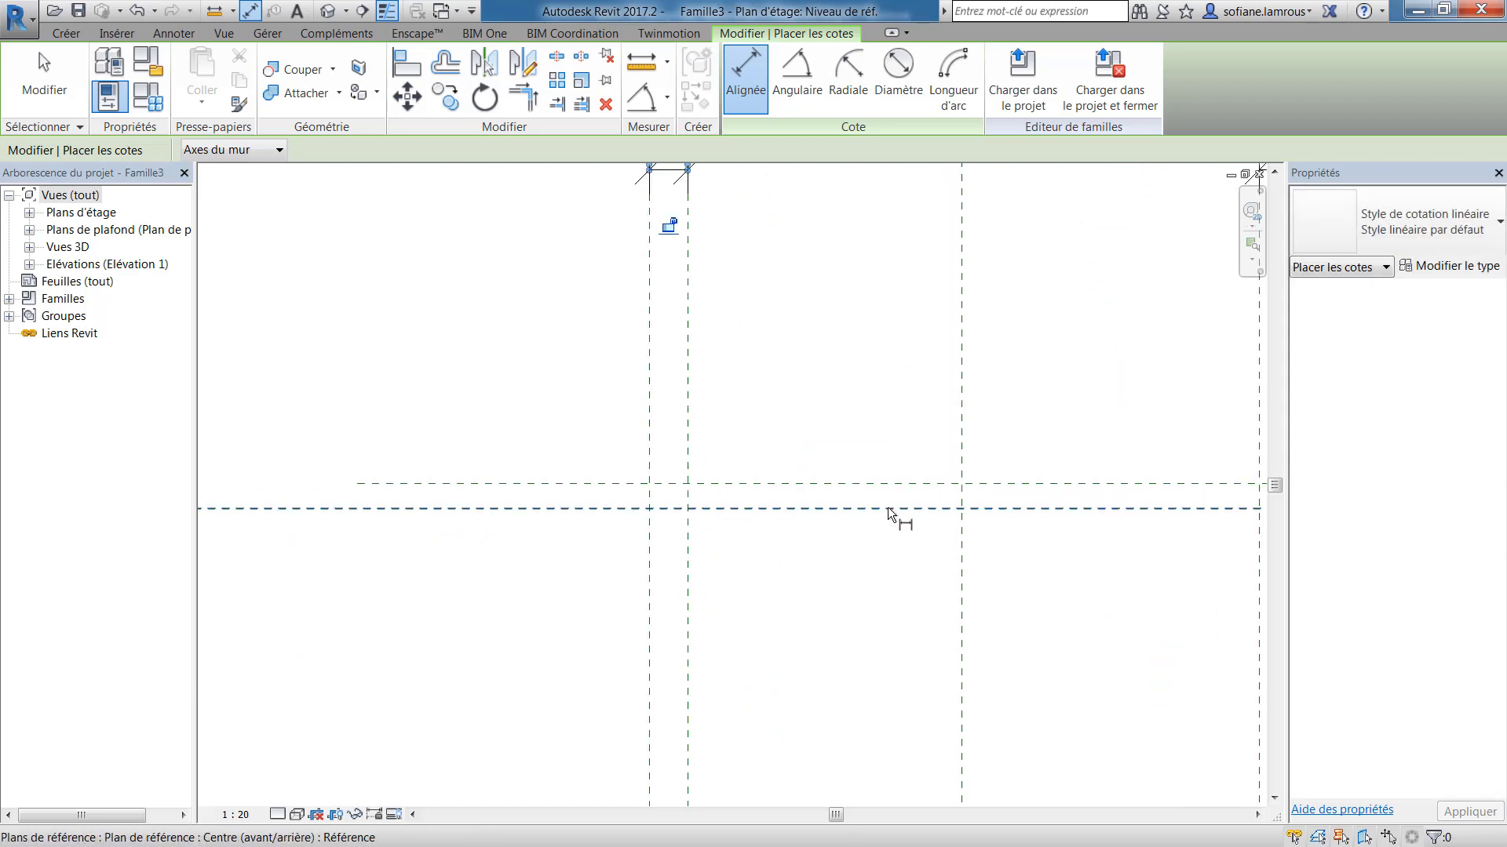
pyautogui.click(888, 507)
pyautogui.click(887, 482)
pyautogui.scroll(-1, 887, 403)
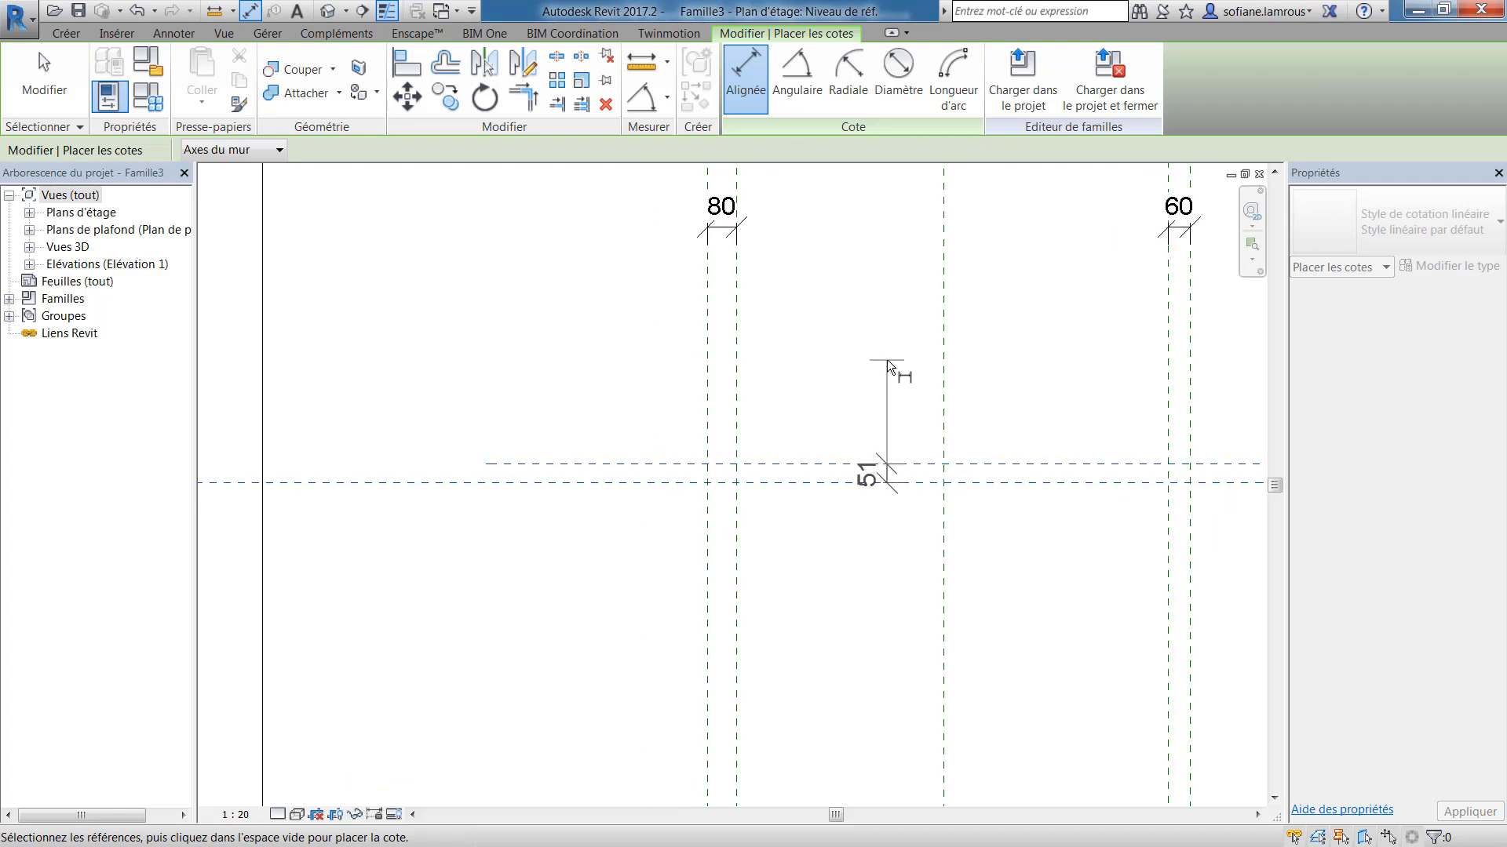
pyautogui.click(887, 359)
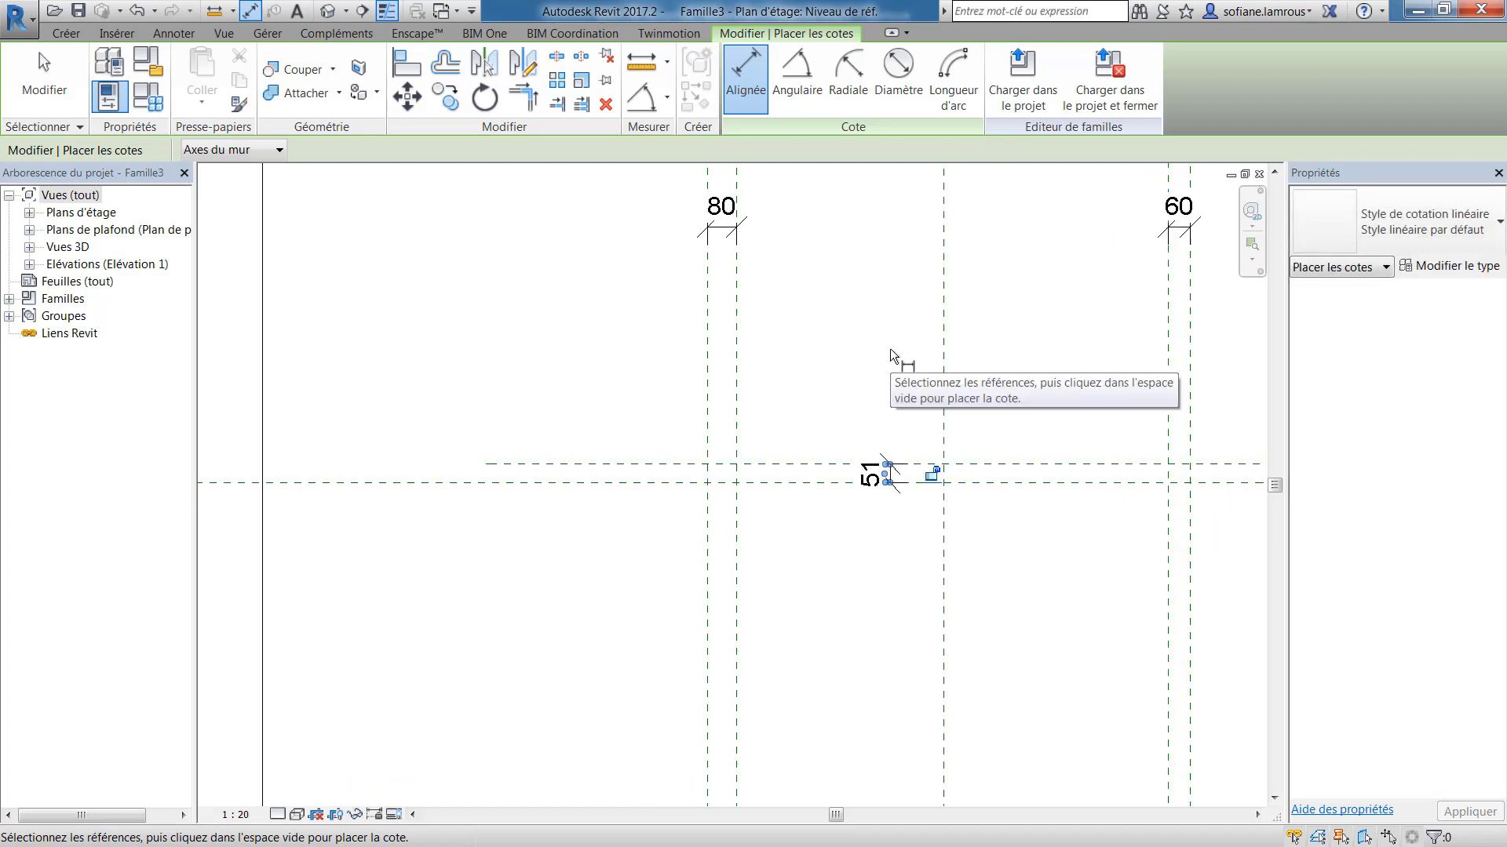
pyautogui.scroll(-2, 891, 350)
pyautogui.moveTo(894, 353); pyautogui.dragTo(896, 491, button='middle')
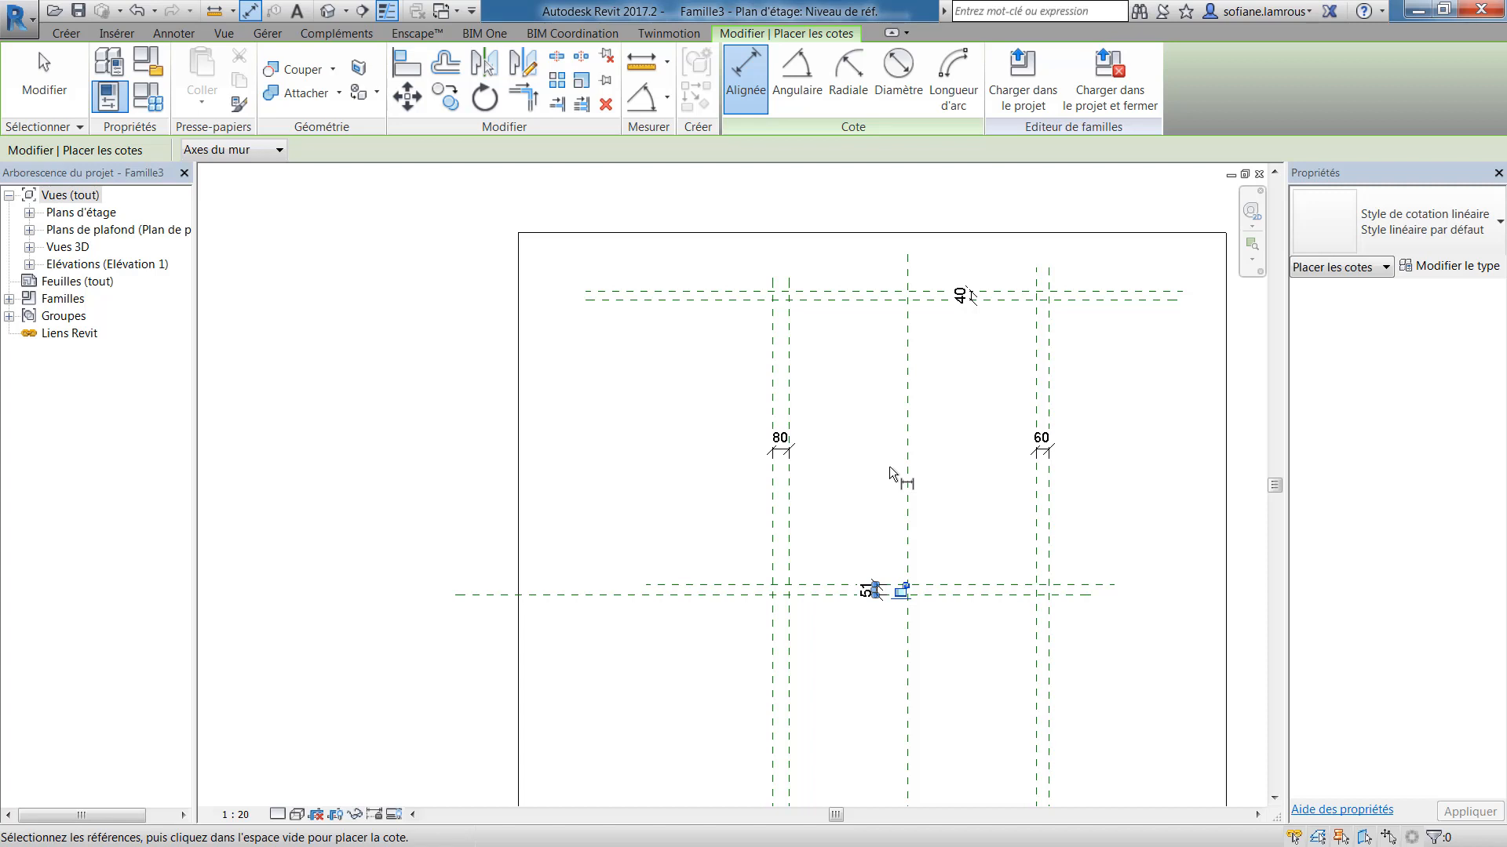
pyautogui.press('Escape')
pyautogui.press('Escape')
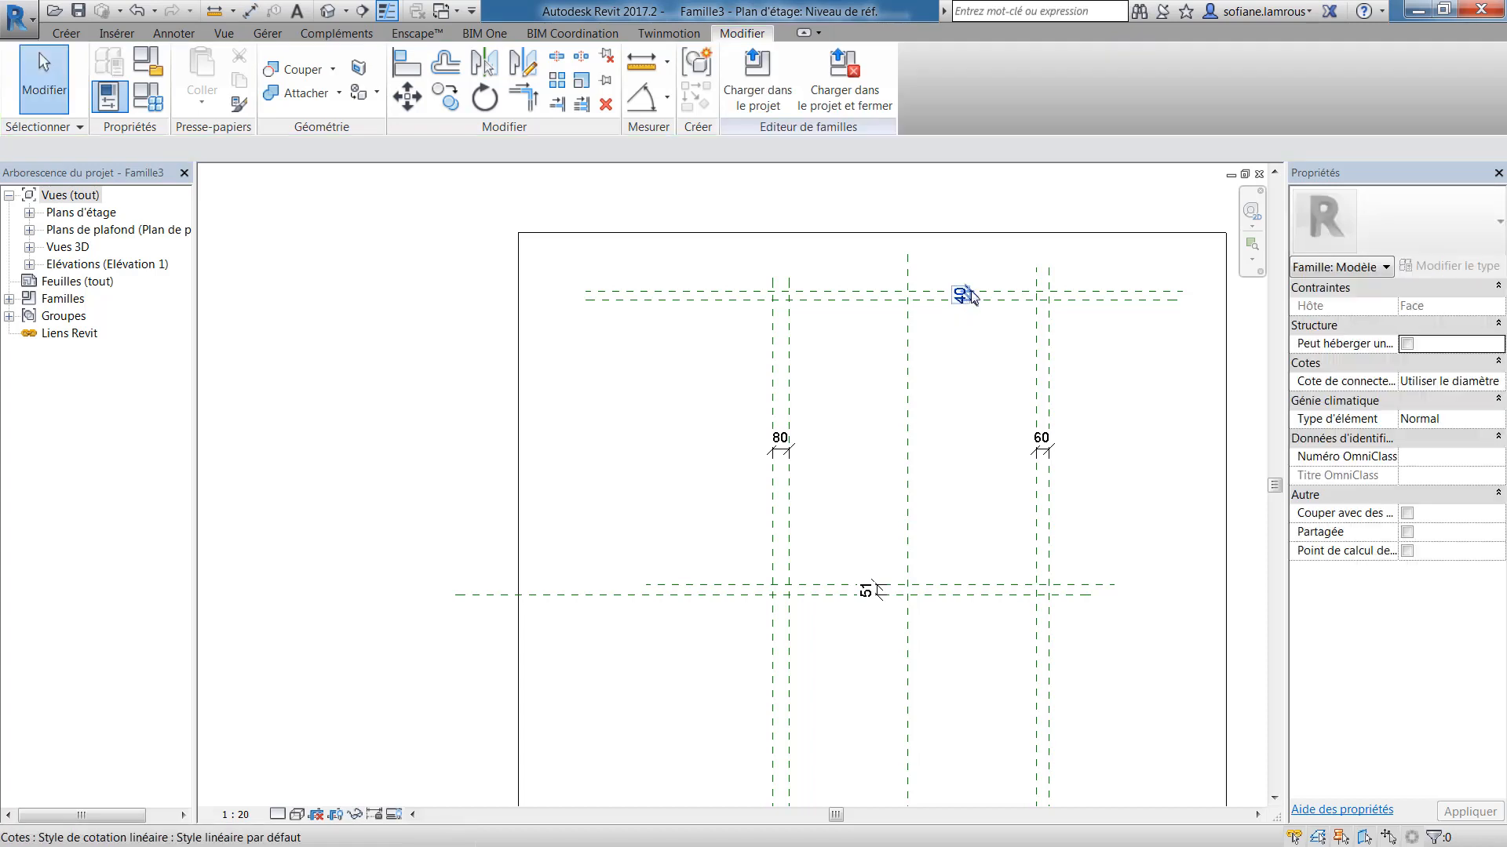
# - Label the dimension between the upper horizontal planes with a new parameter named Cadre L
pyautogui.click(959, 295)
pyautogui.click(932, 76)
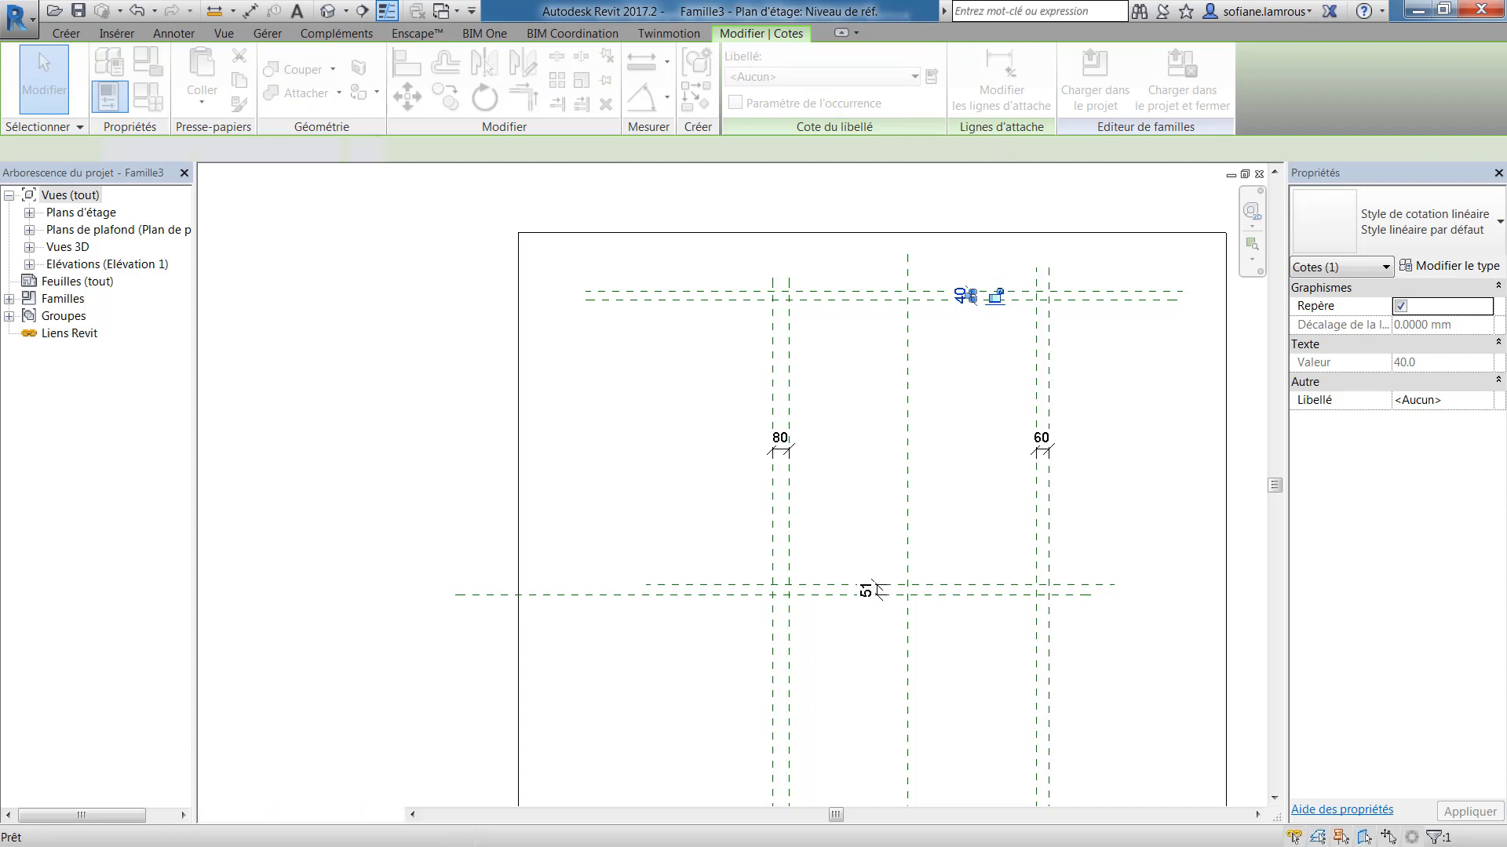
pyautogui.click(1067, 262)
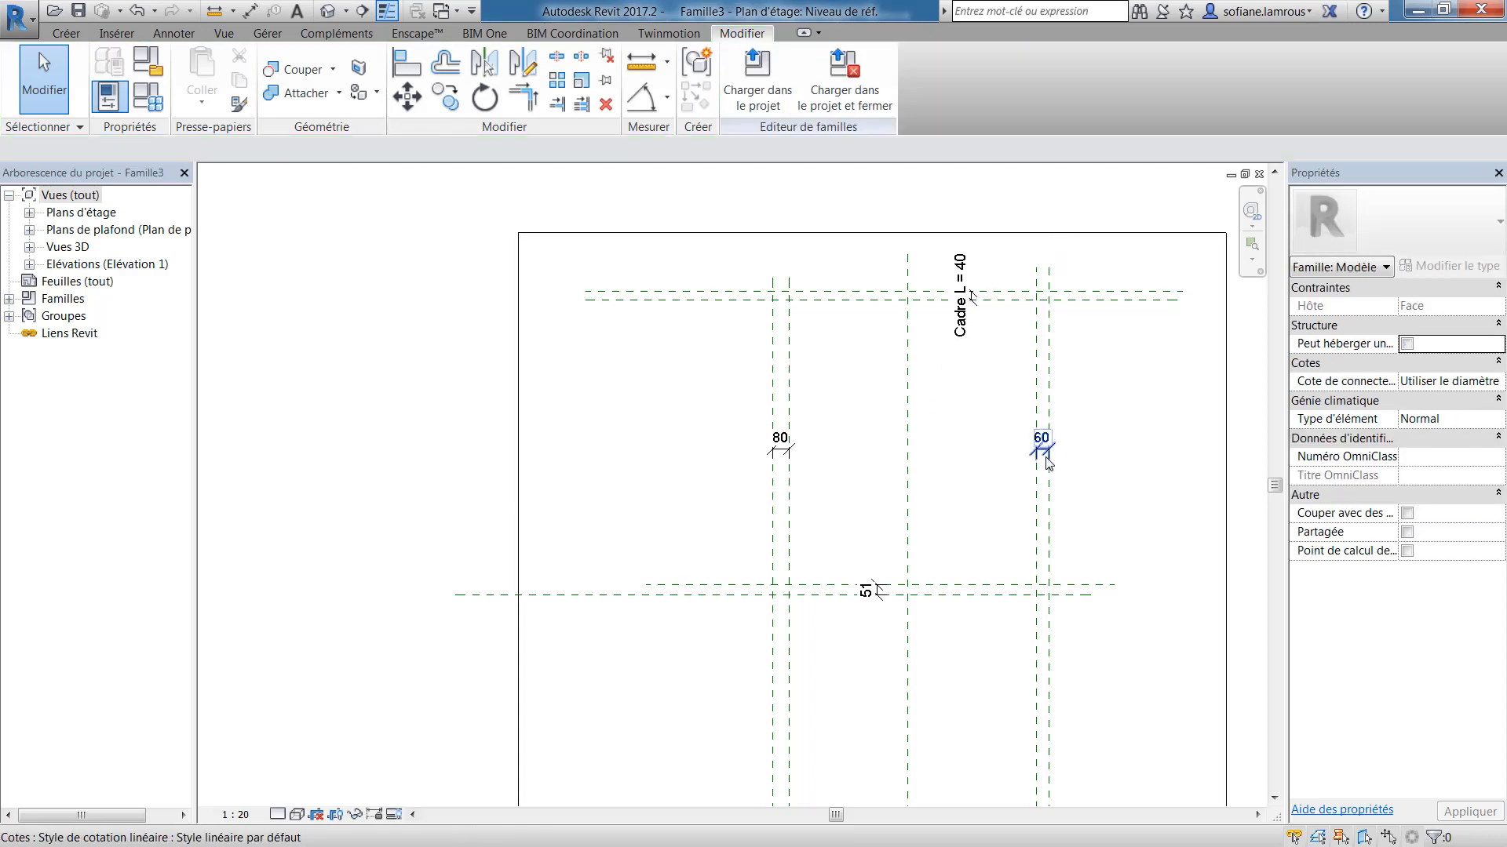
# - Assign the Cadre L parameter to the dimensions of the left-hand vertical pair and the lower horizontal pair of planes
pyautogui.click(1042, 439)
pyautogui.keyDown('ctrl'); pyautogui.click(798, 454); pyautogui.keyUp('ctrl')
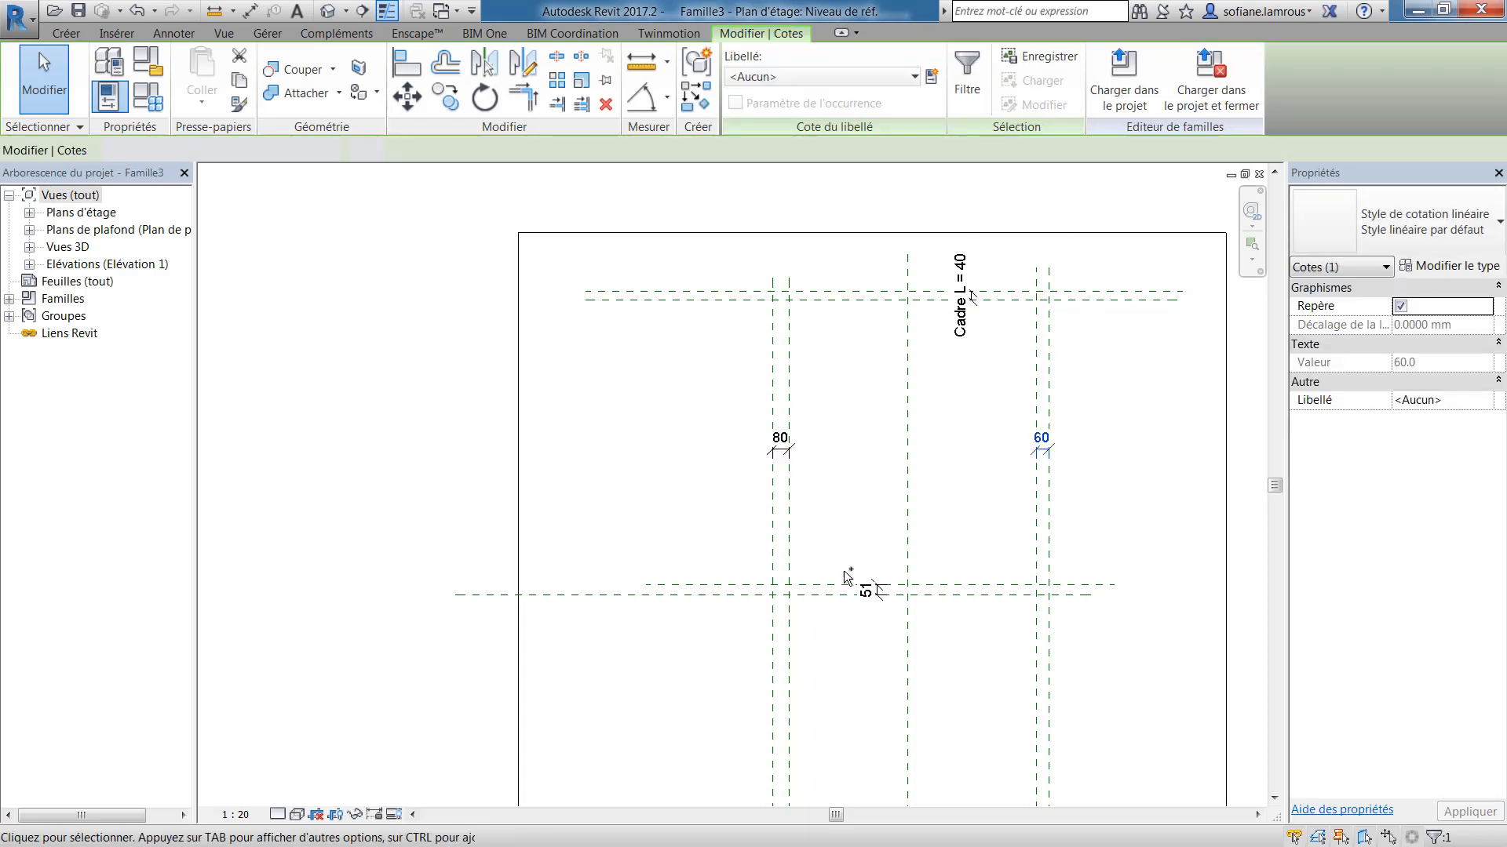
pyautogui.click(783, 449)
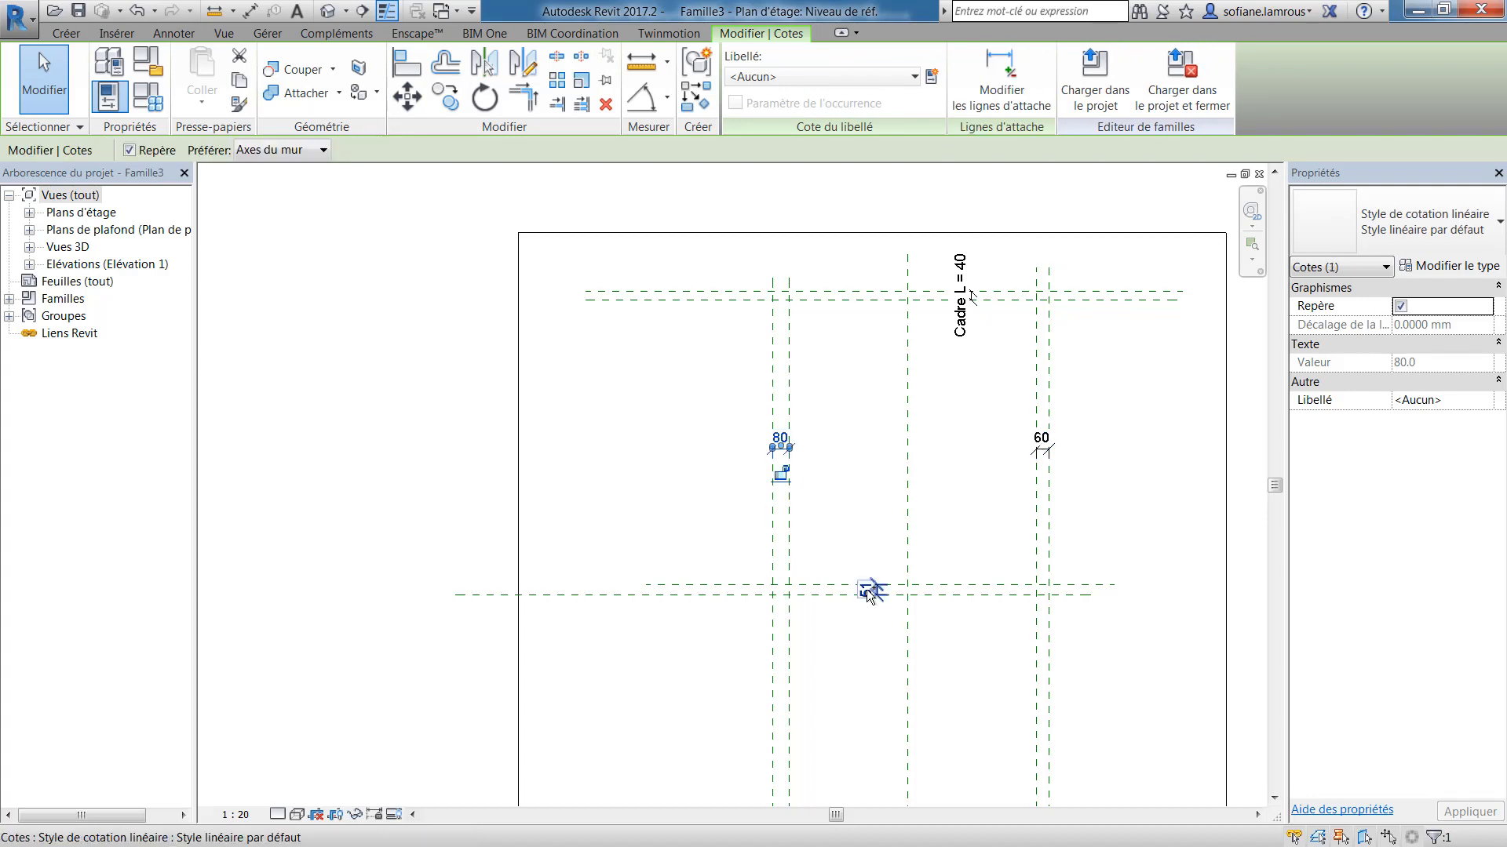
pyautogui.keyDown('ctrl'); pyautogui.click(871, 592); pyautogui.keyUp('ctrl')
pyautogui.click(870, 79)
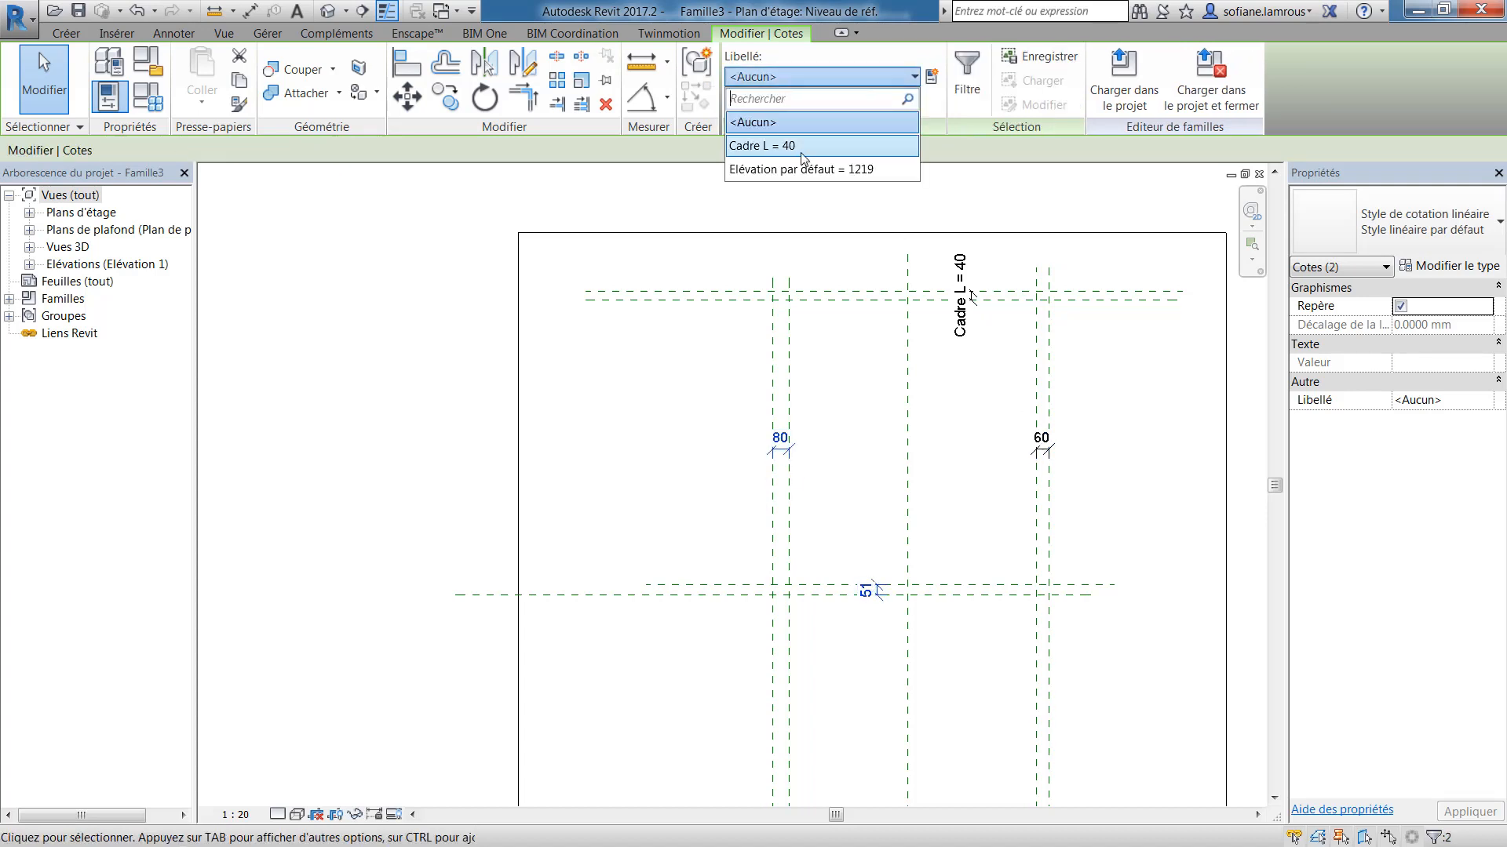
pyautogui.click(761, 145)
pyautogui.click(1127, 431)
pyautogui.scroll(-2, 1130, 440)
pyautogui.scroll(3, 781, 282)
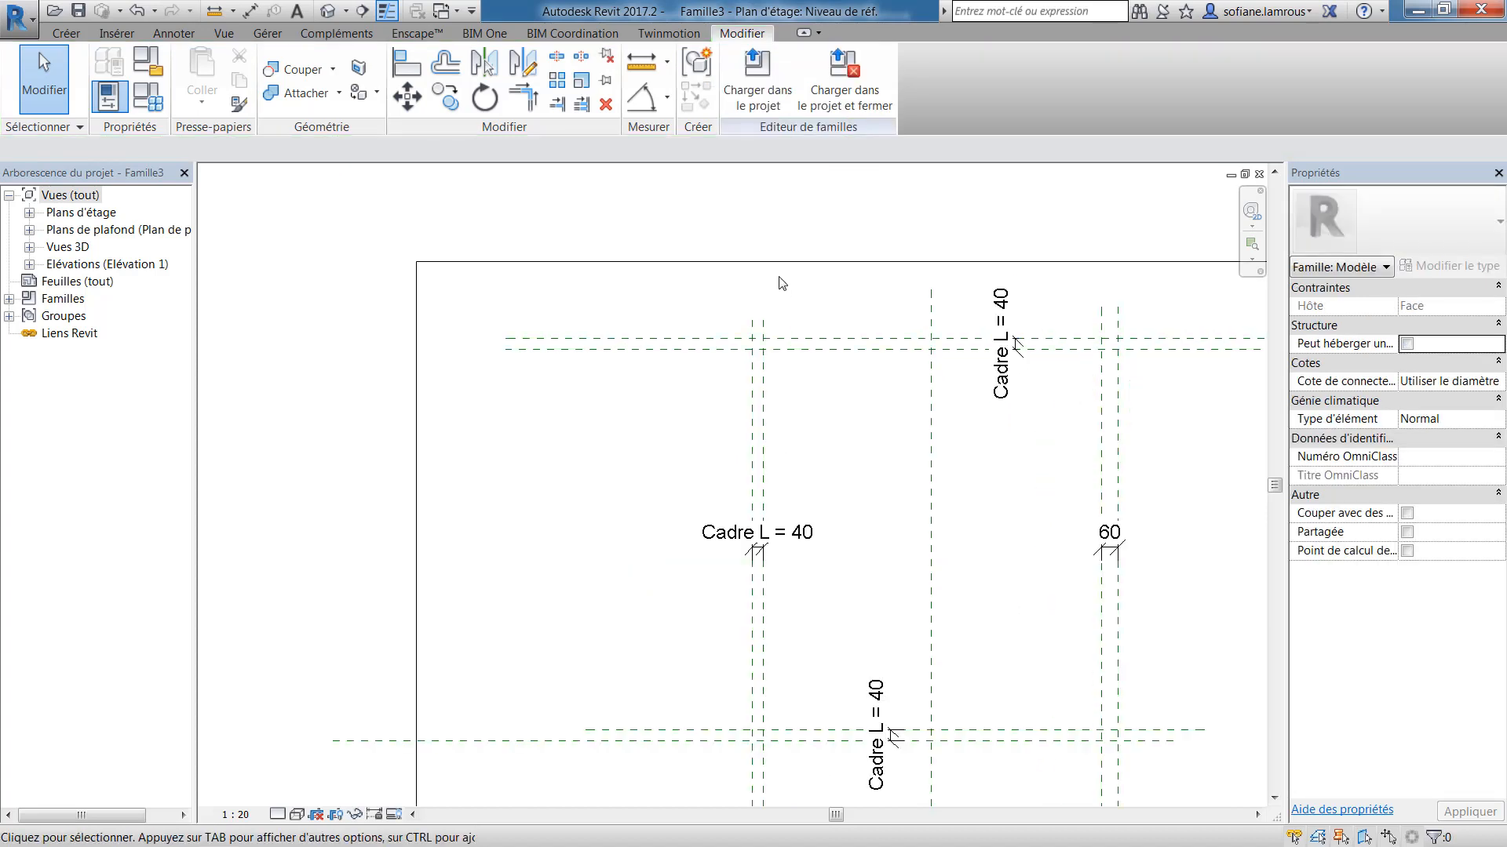
# - Open the Arrière elevation and draw a horizontal reference plane just above the Niveau de réf. level, across all vertical planes
pyautogui.click(30, 264)
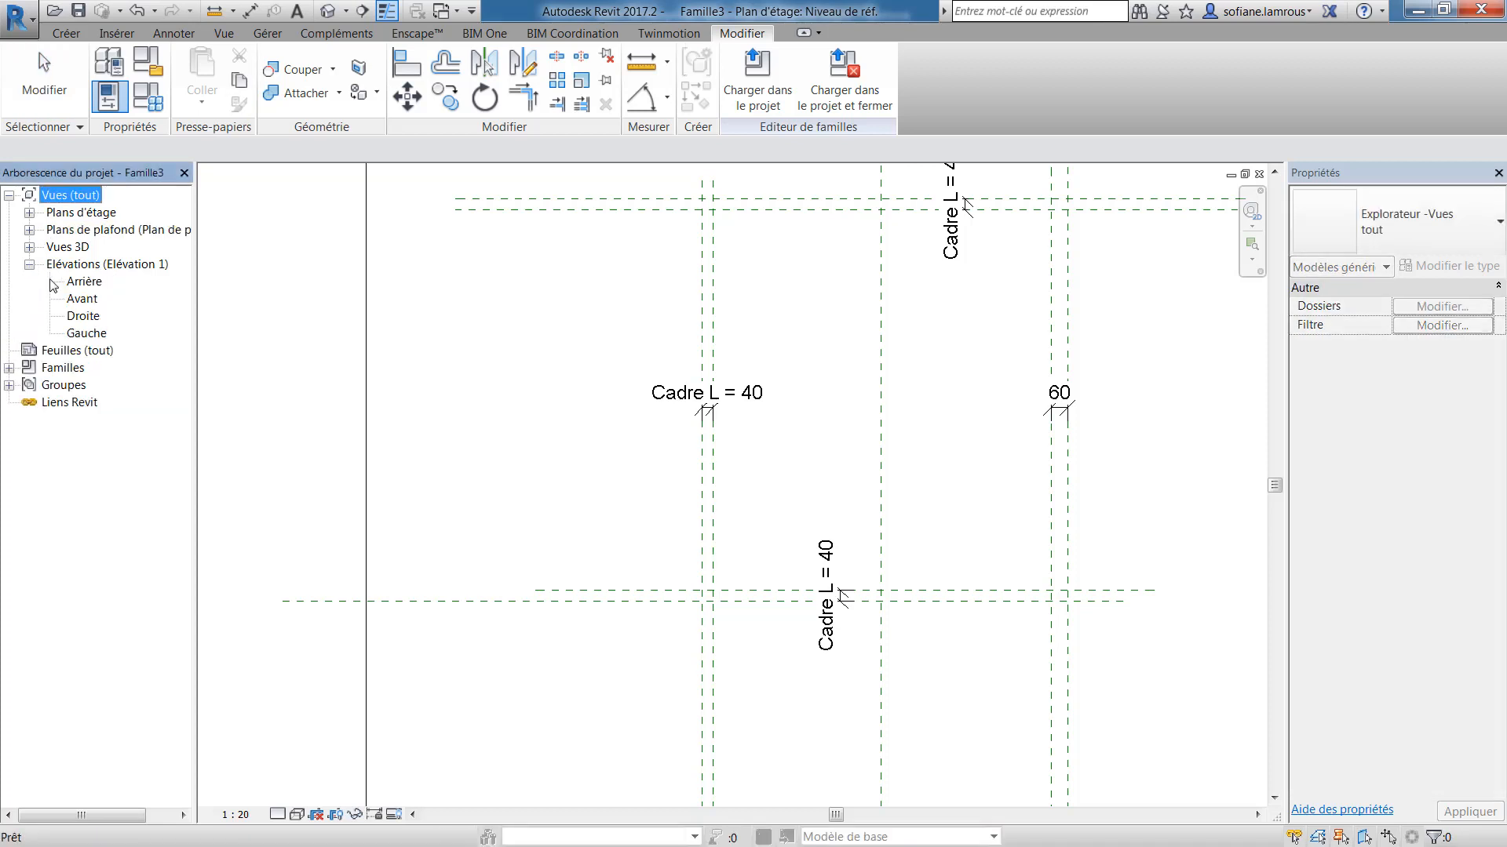
pyautogui.doubleClick(88, 283)
pyautogui.scroll(2, 625, 663)
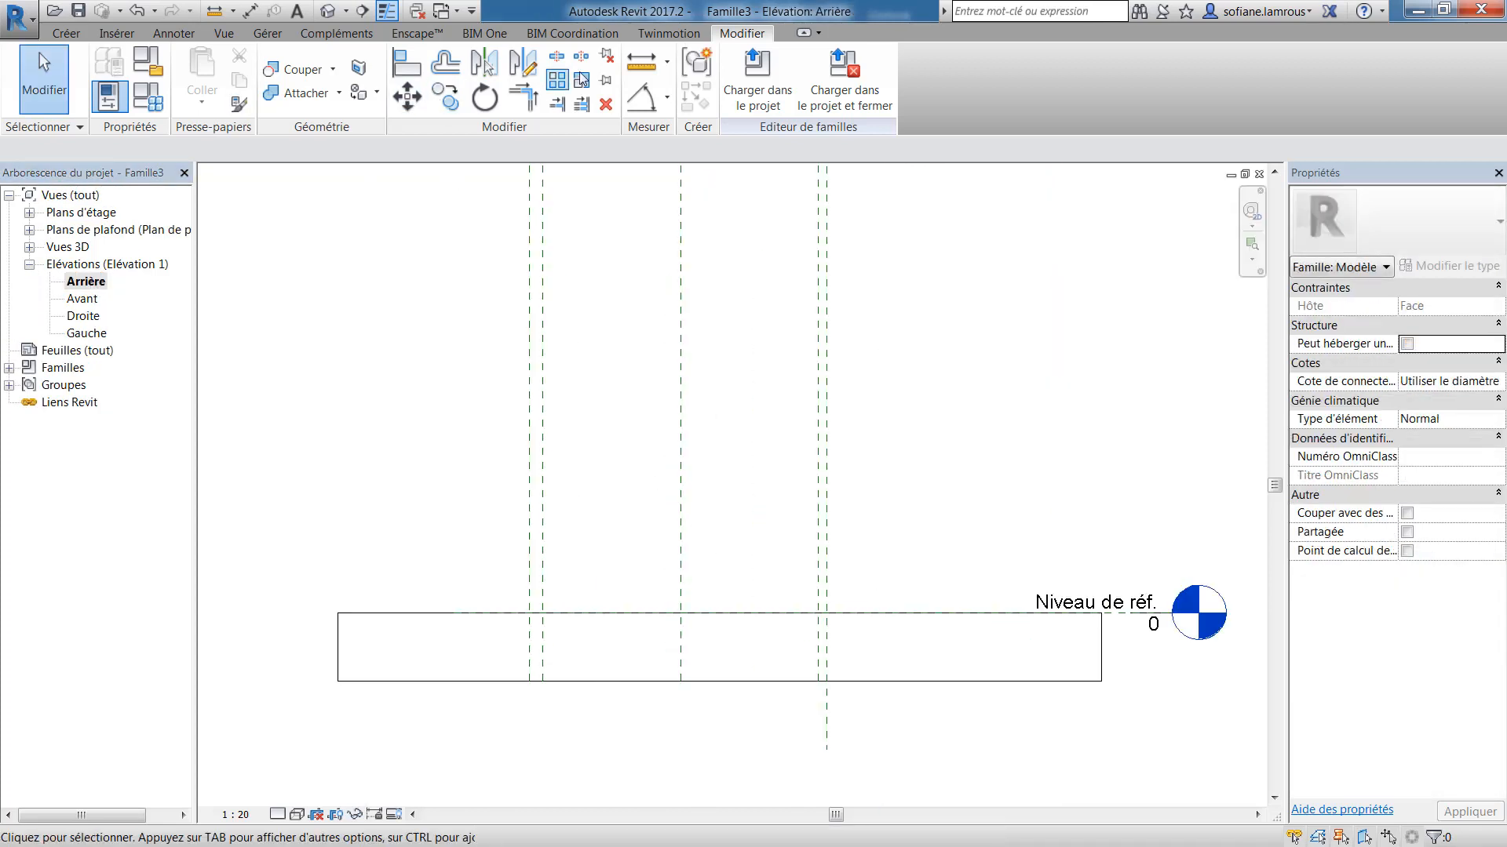
pyautogui.click(66, 33)
pyautogui.press('r')
pyautogui.press('p')
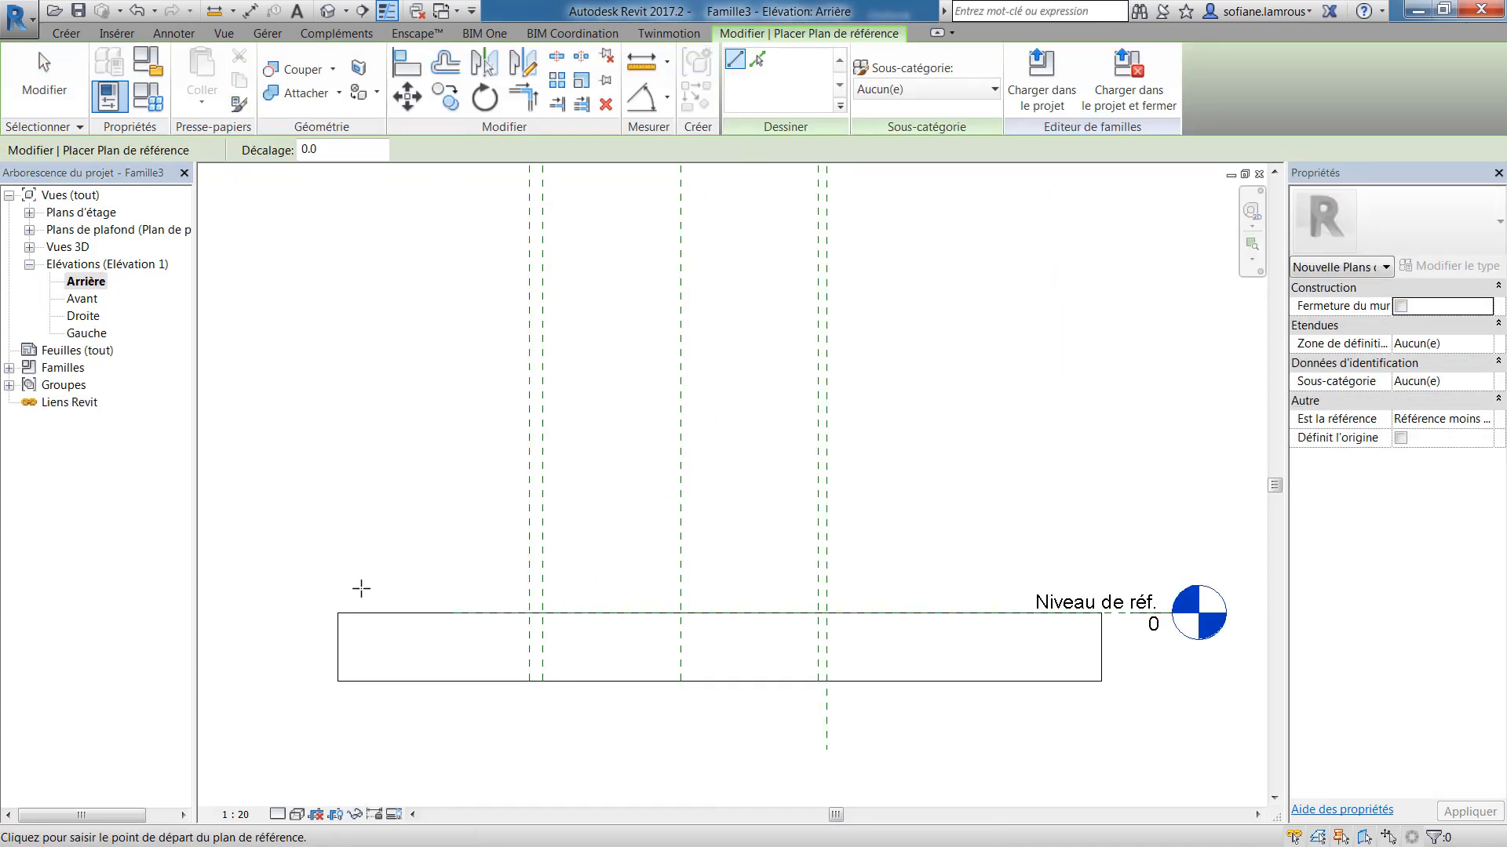
pyautogui.click(357, 596)
pyautogui.click(1000, 596)
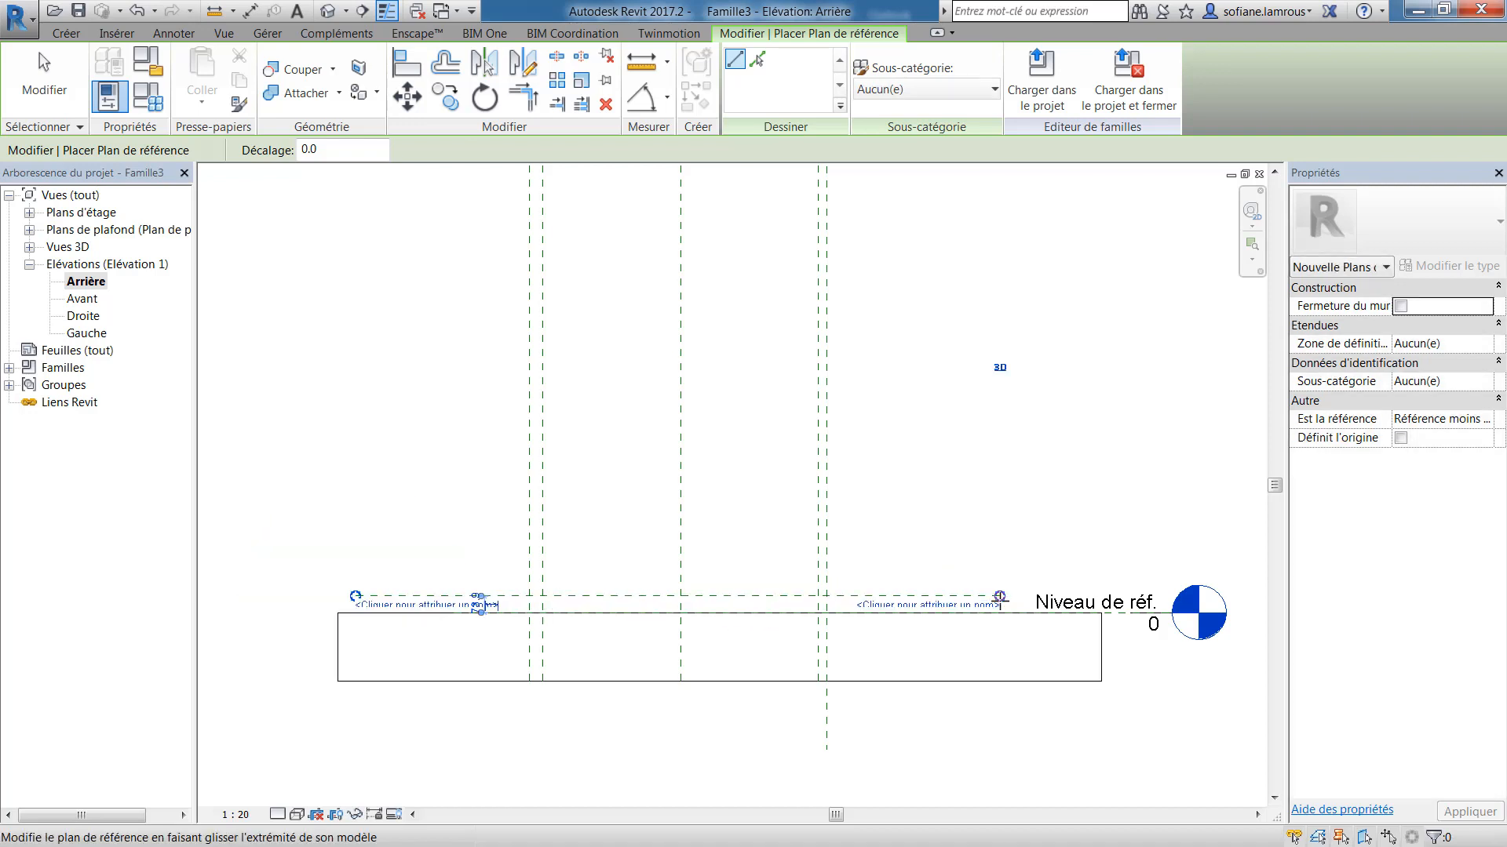
# - Add an aligned dimension between the Niveau de réf. plane and the horizontal reference plane just above it, then finish dimensioning
pyautogui.click(251, 11)
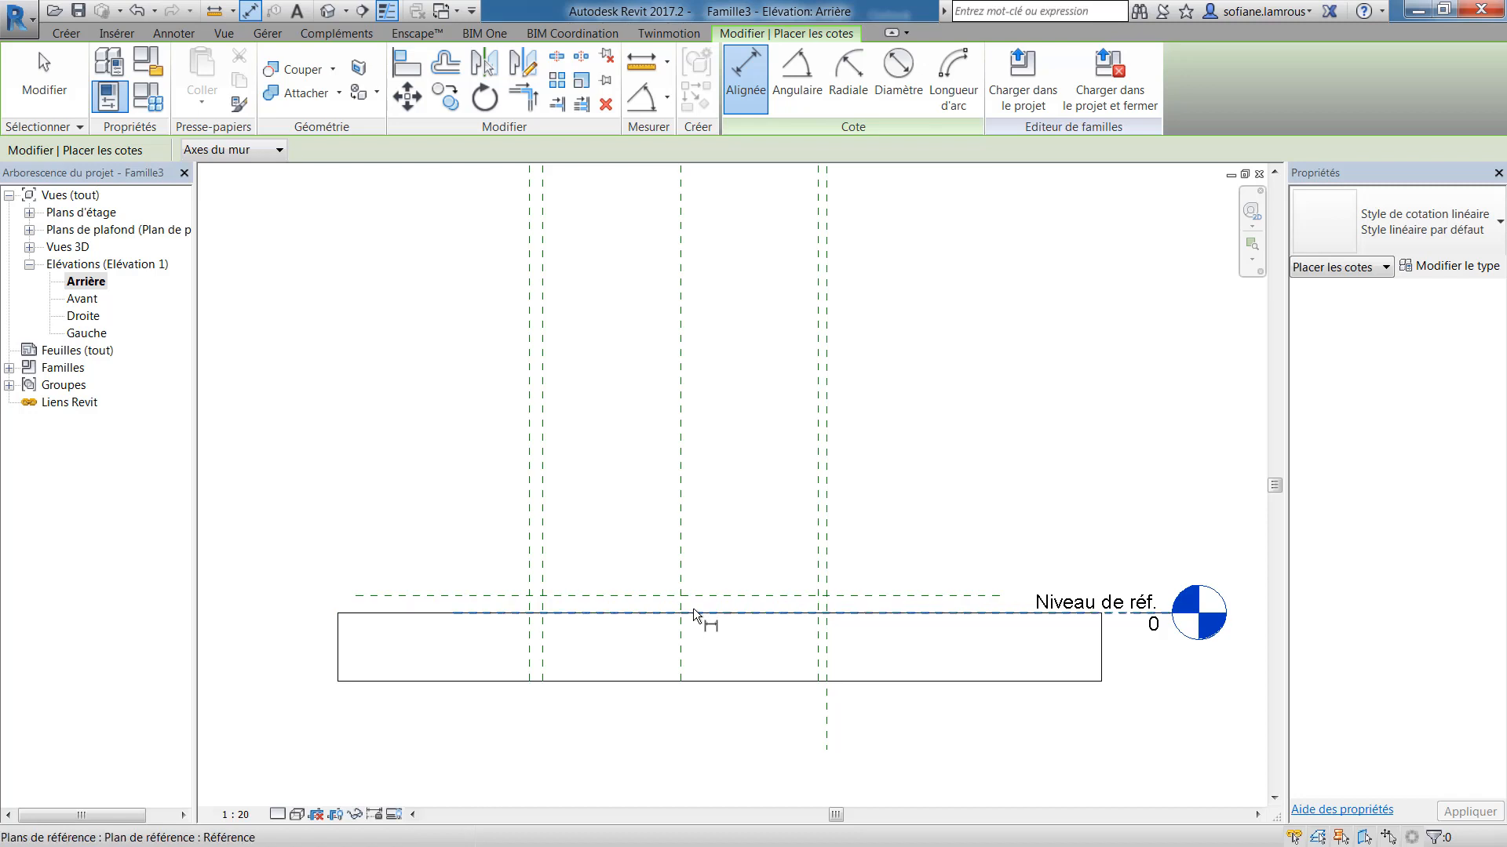
pyautogui.click(694, 610)
pyautogui.click(703, 598)
pyautogui.click(402, 539)
pyautogui.scroll(2, 414, 605)
pyautogui.moveTo(414, 605); pyautogui.dragTo(556, 569, button='middle')
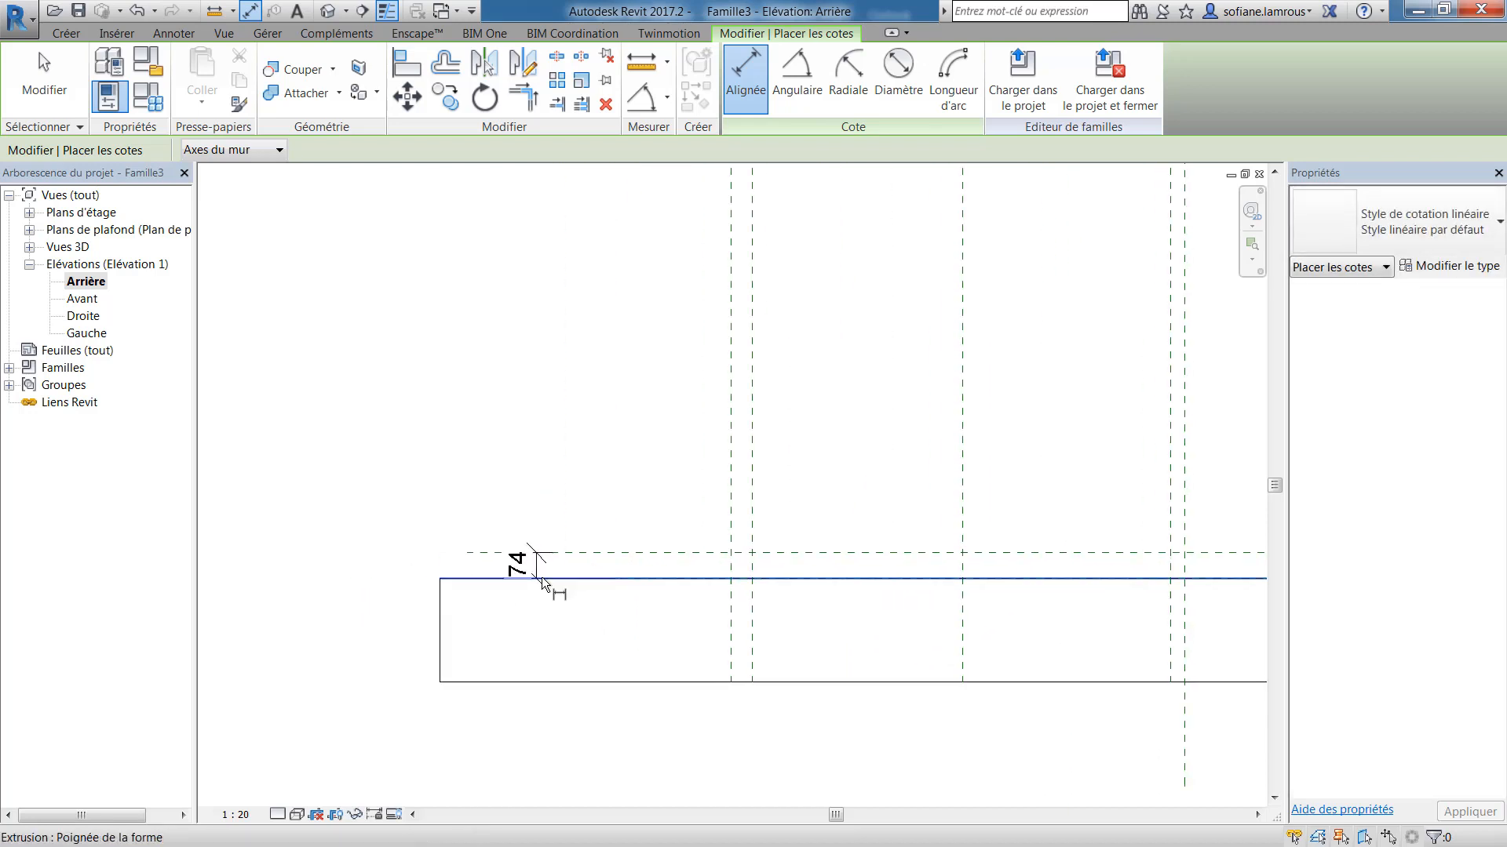
pyautogui.press('Escape')
pyautogui.press('Escape')
# - Label the new elevation dimension with a new family type parameter named Epaisseur_Cadre
pyautogui.click(521, 559)
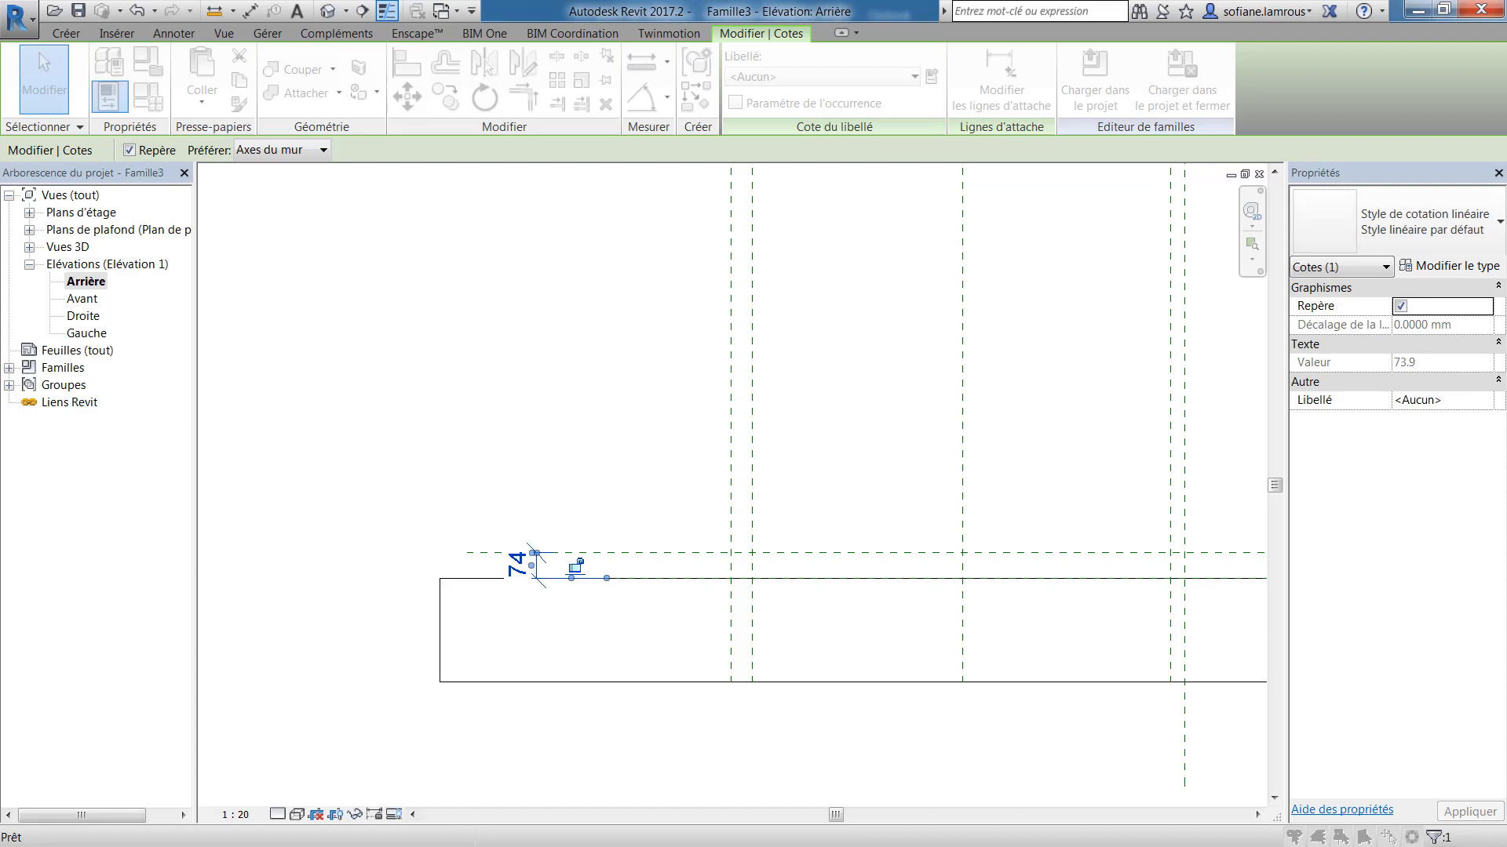
pyautogui.moveTo(386, 269); pyautogui.dragTo(506, 226)
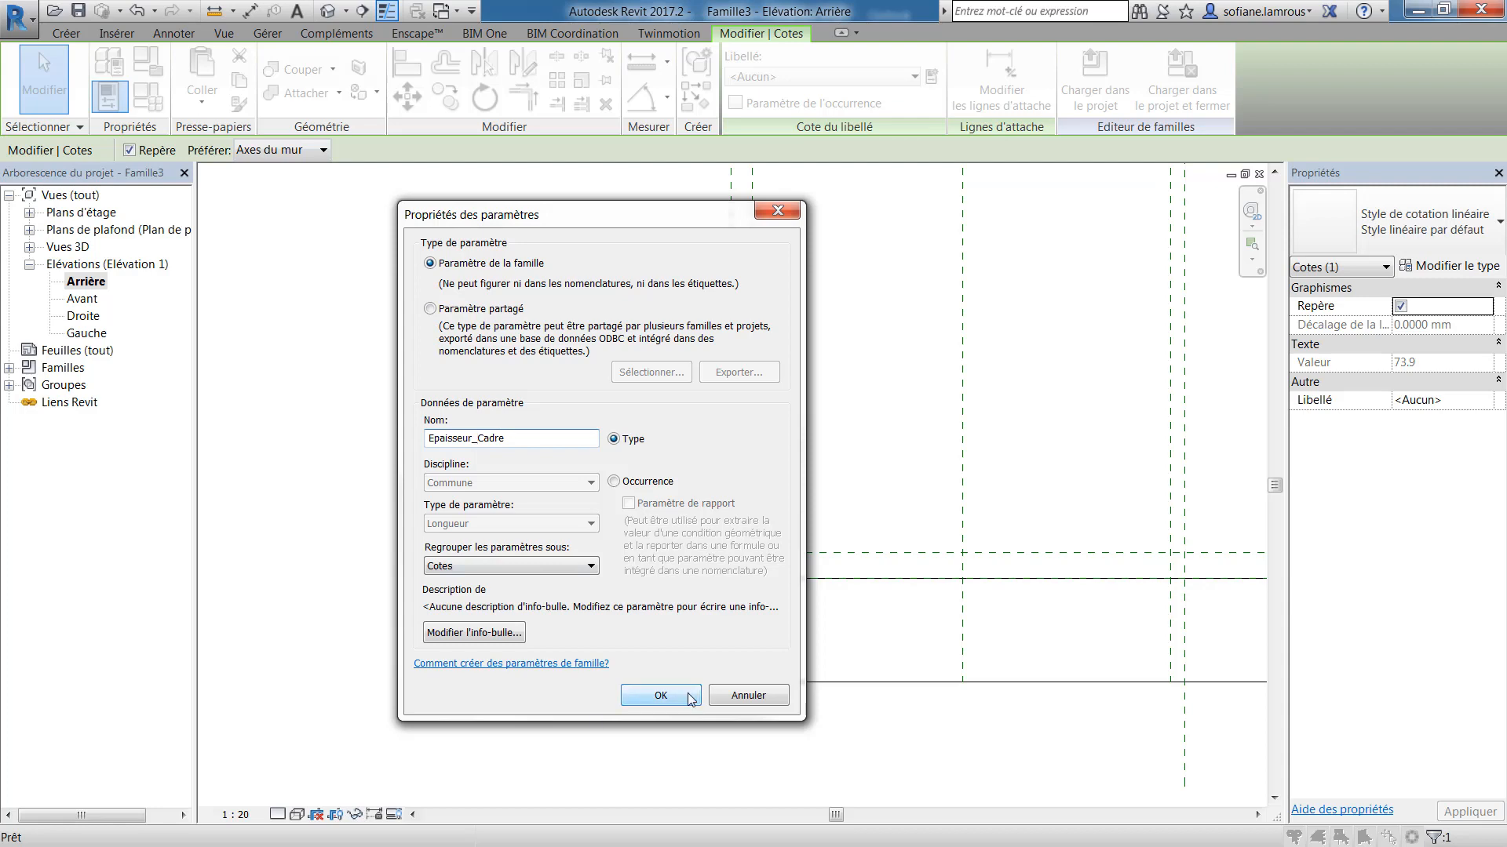
pyautogui.click(661, 695)
pyautogui.click(605, 463)
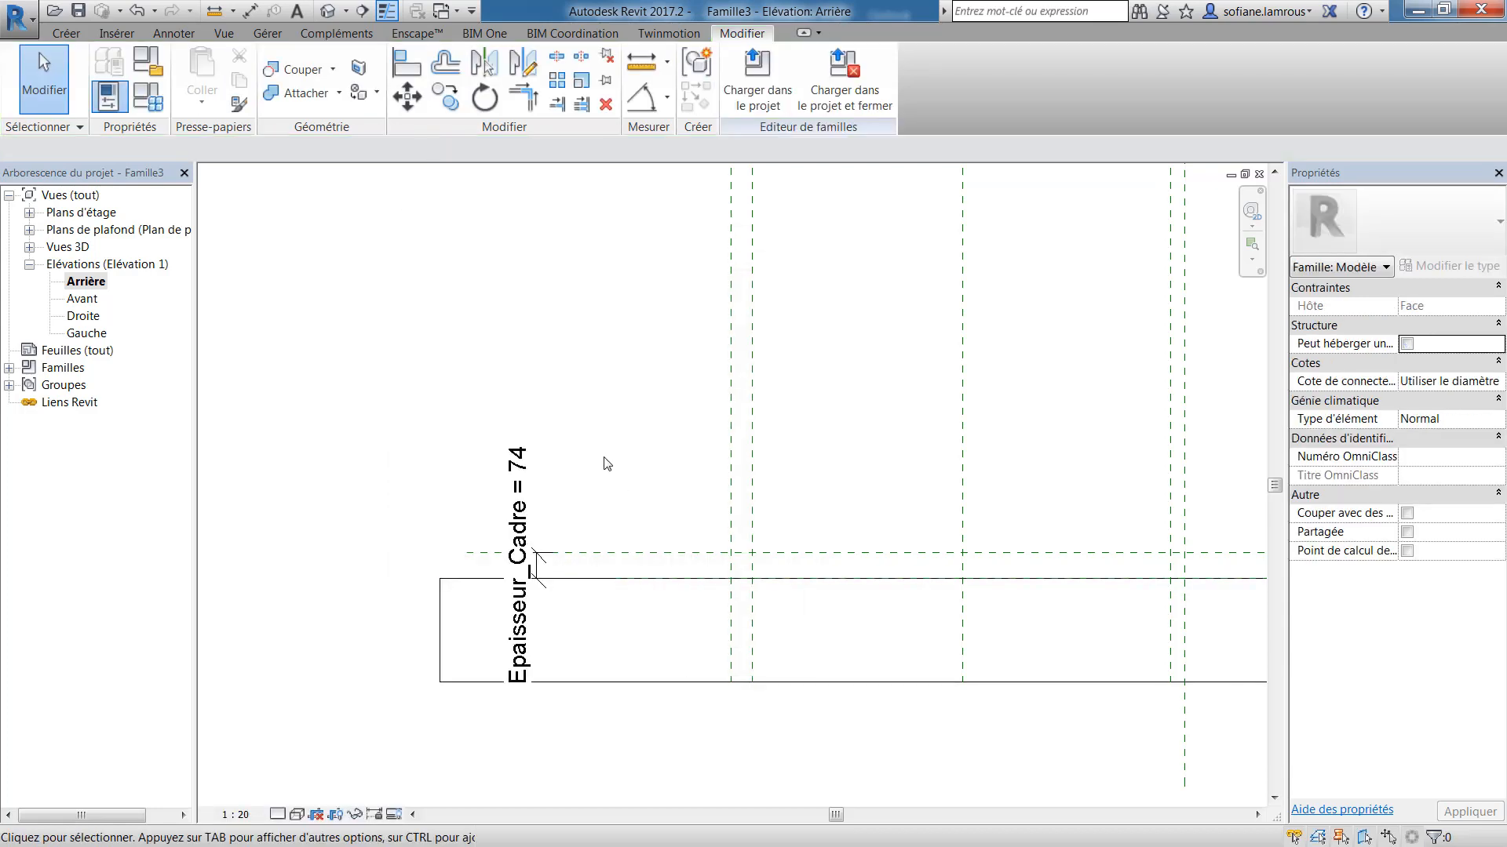
# - Open the Niveau de réf. floor plan and close the other hidden view windows
pyautogui.click(29, 212)
pyautogui.doubleClick(102, 229)
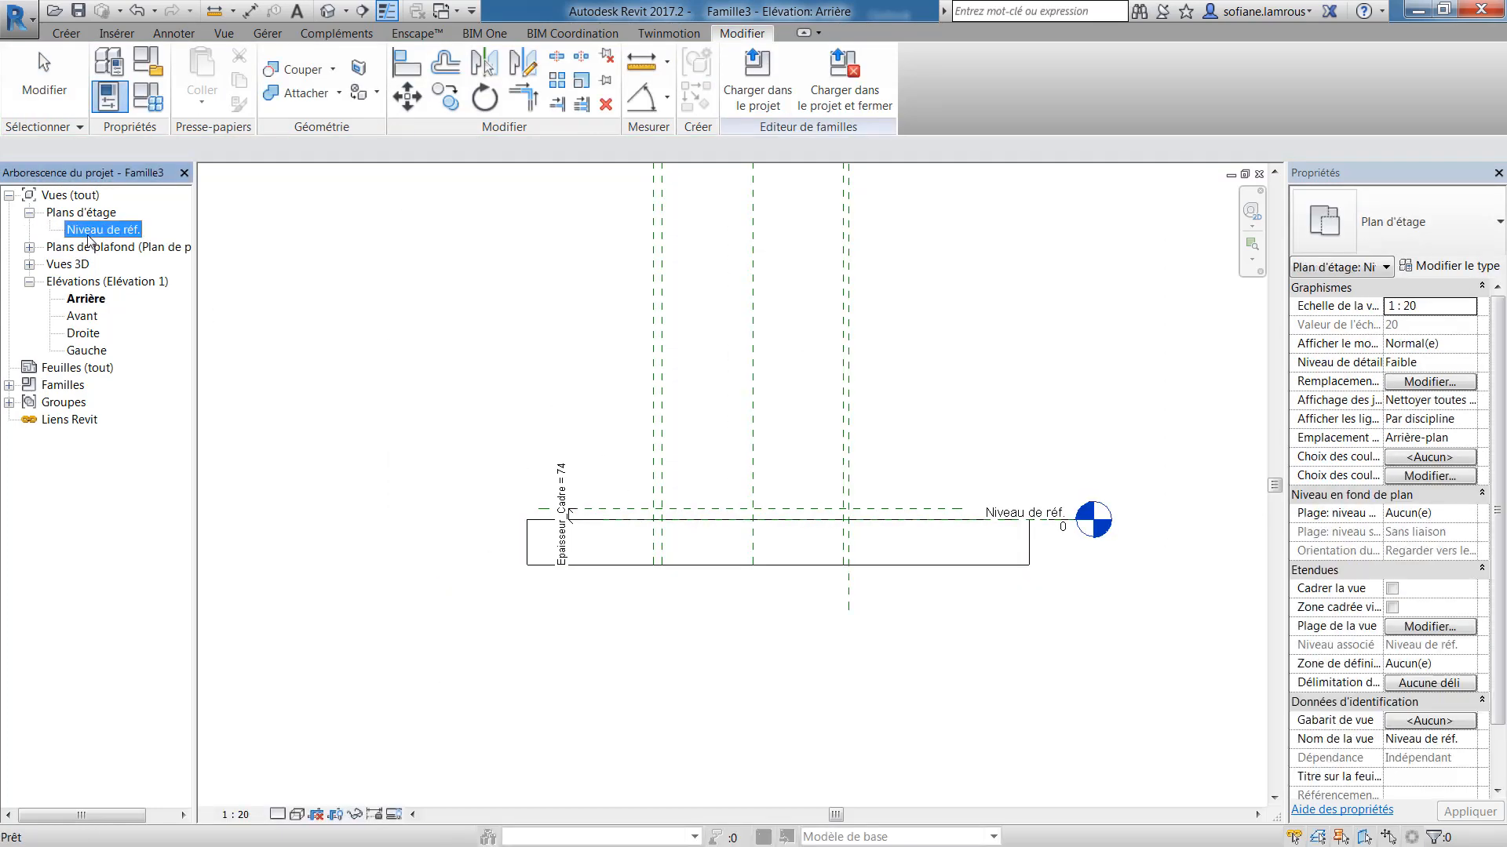
pyautogui.click(416, 11)
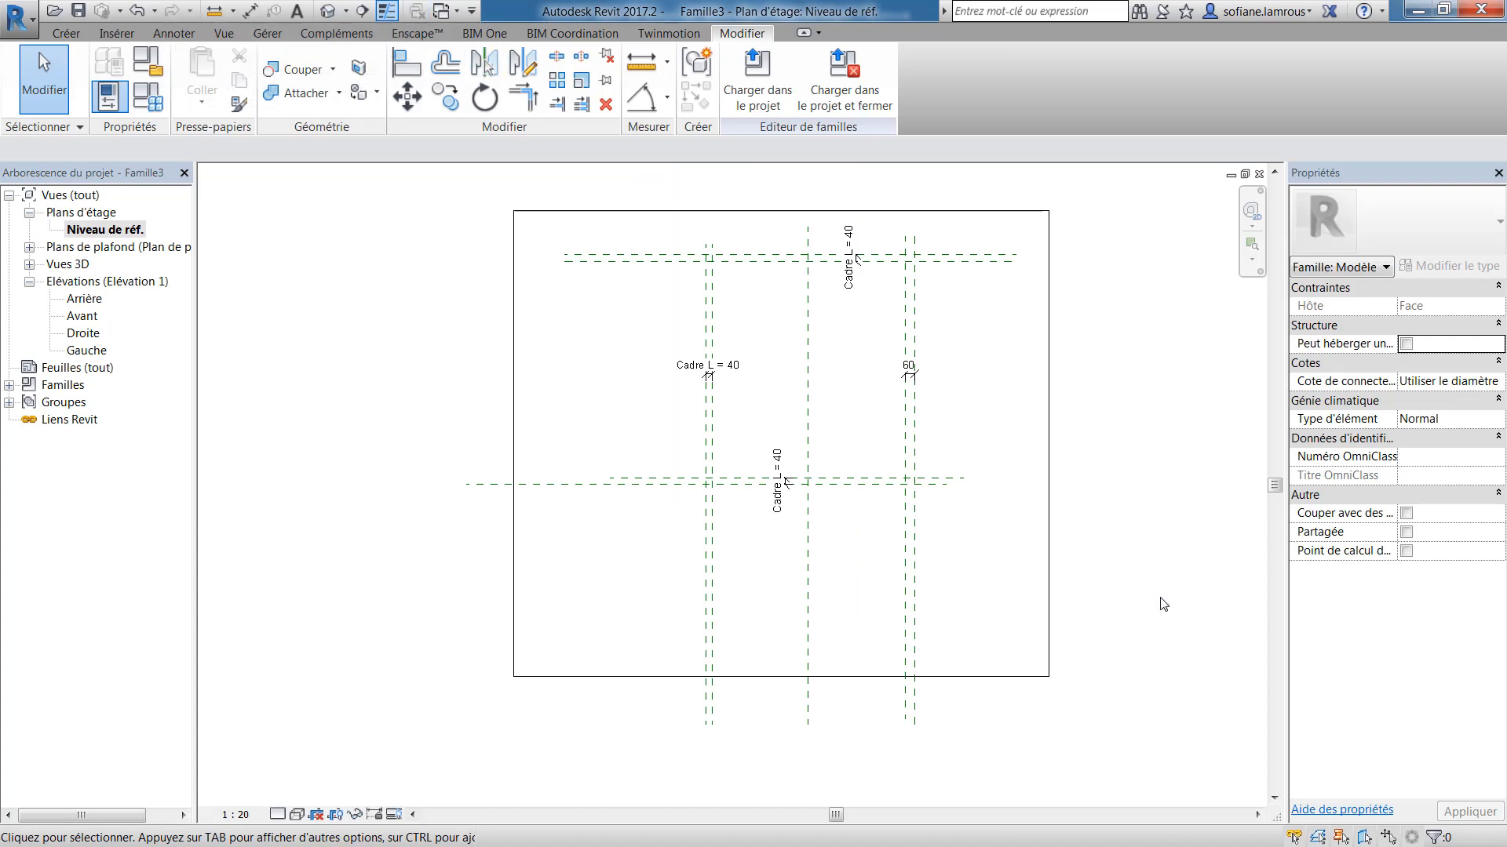
# - Place an aligned dimension string across the outer left, centre and outer right vertical reference planes, above the host outline
pyautogui.click(642, 61)
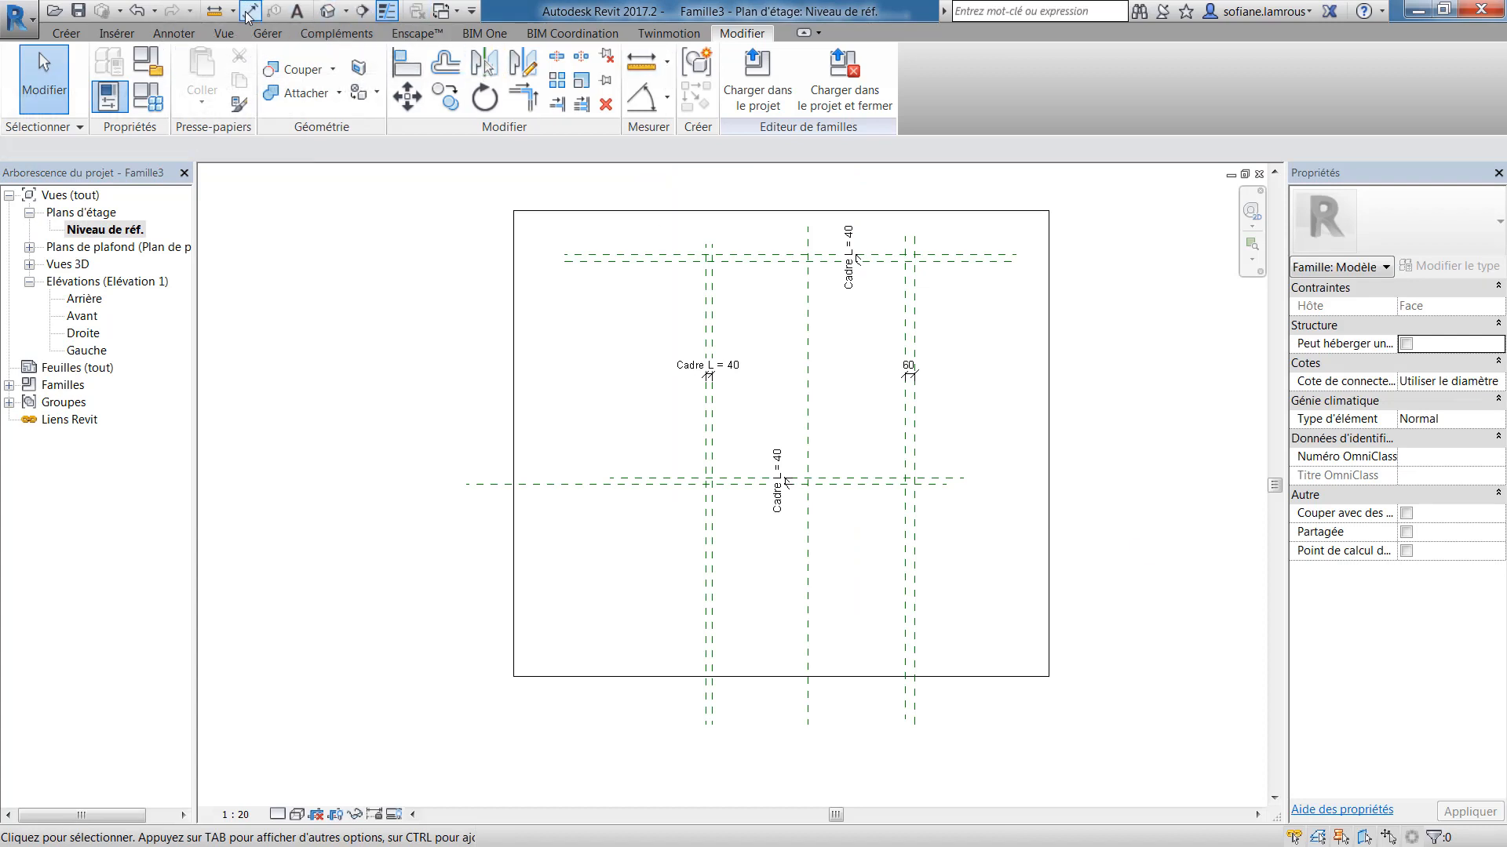
pyautogui.scroll(2, 859, 314)
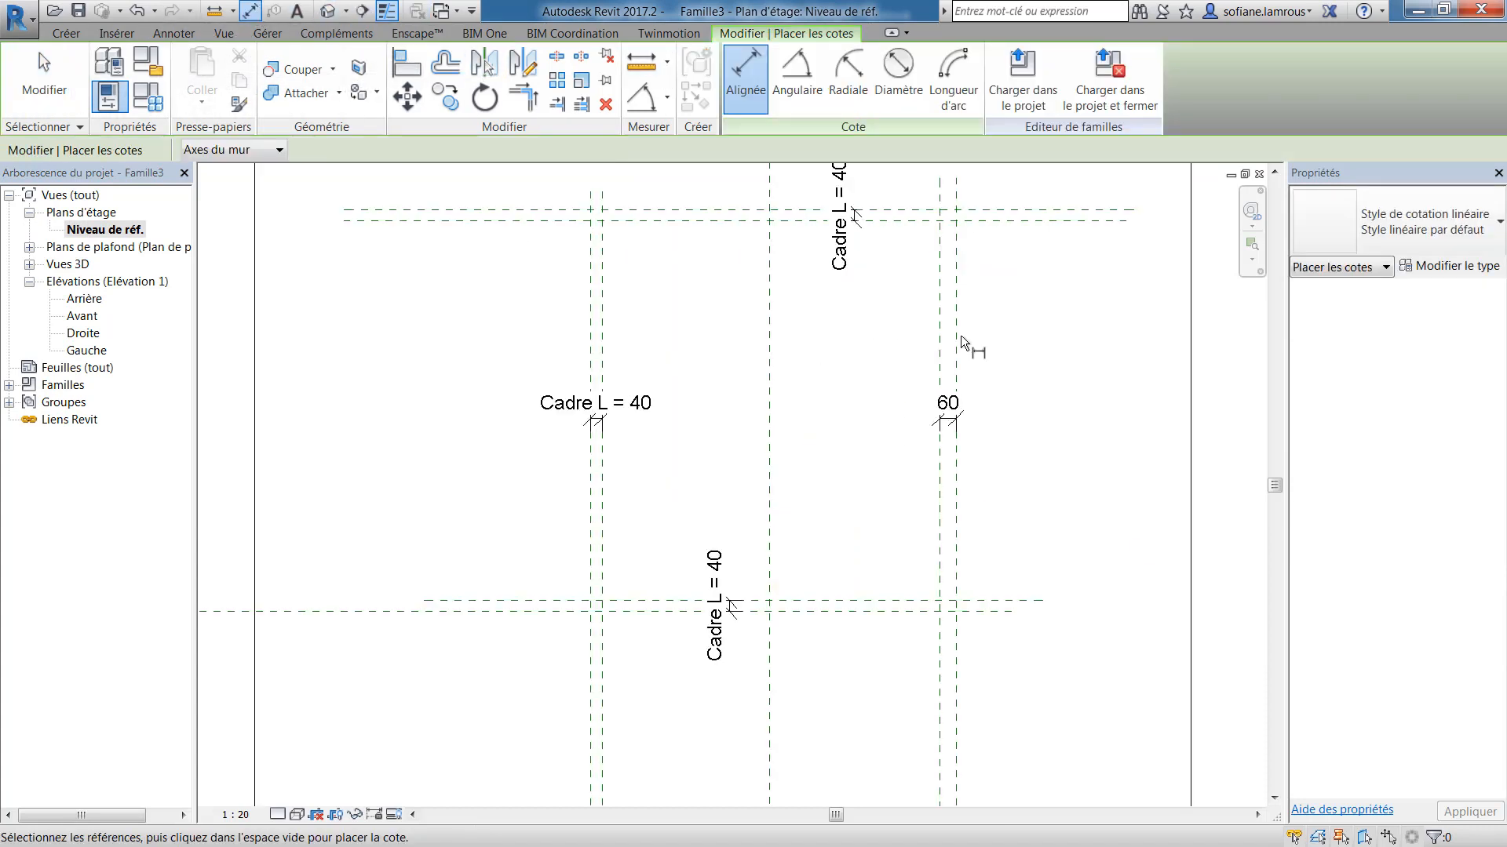
pyautogui.click(590, 324)
pyautogui.click(773, 333)
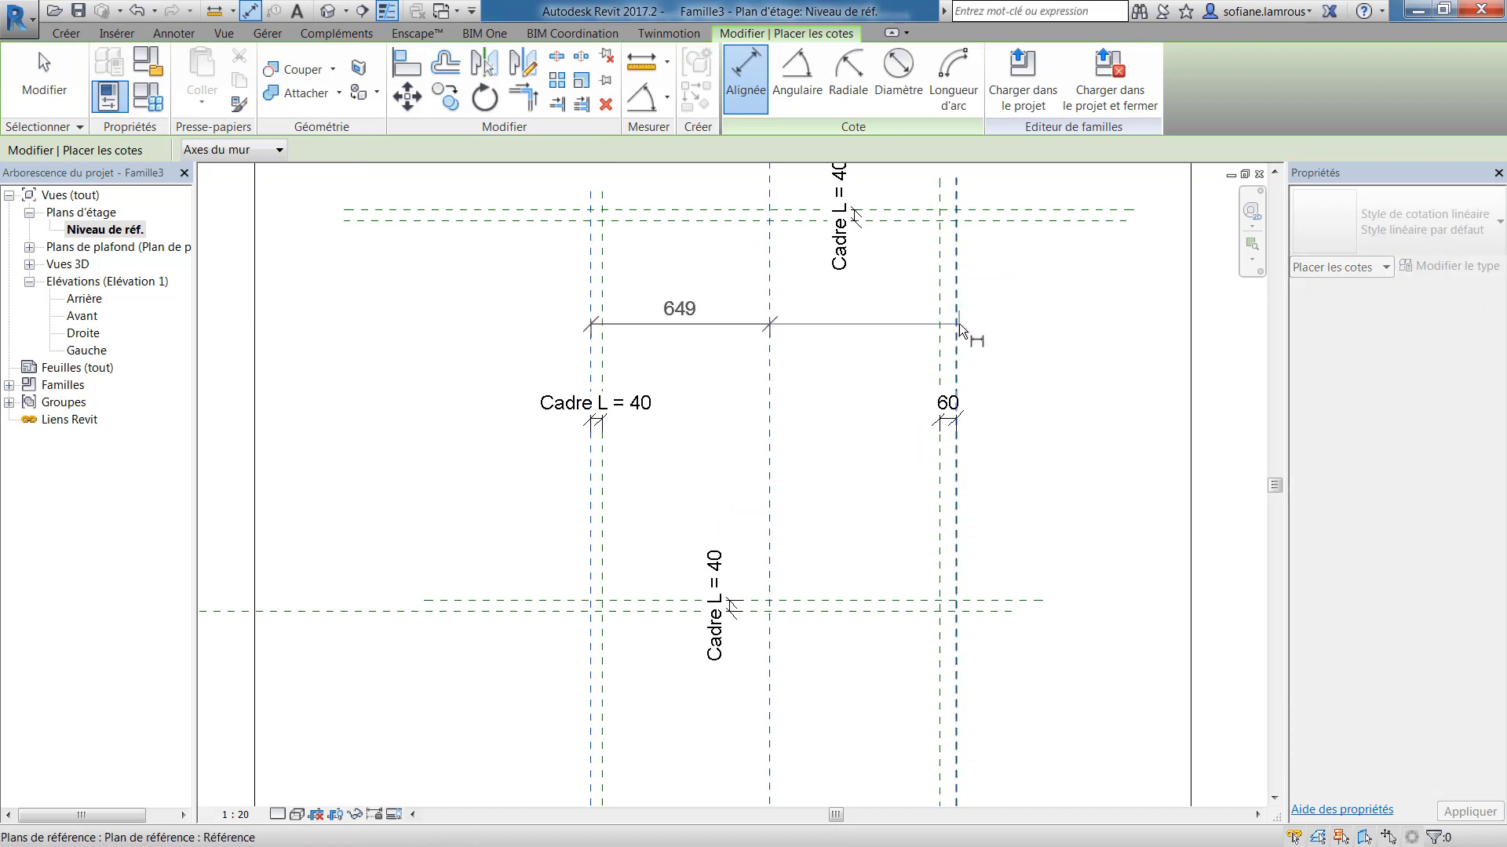
pyautogui.click(958, 324)
pyautogui.moveTo(958, 324); pyautogui.dragTo(950, 468, button='middle')
pyautogui.click(973, 306)
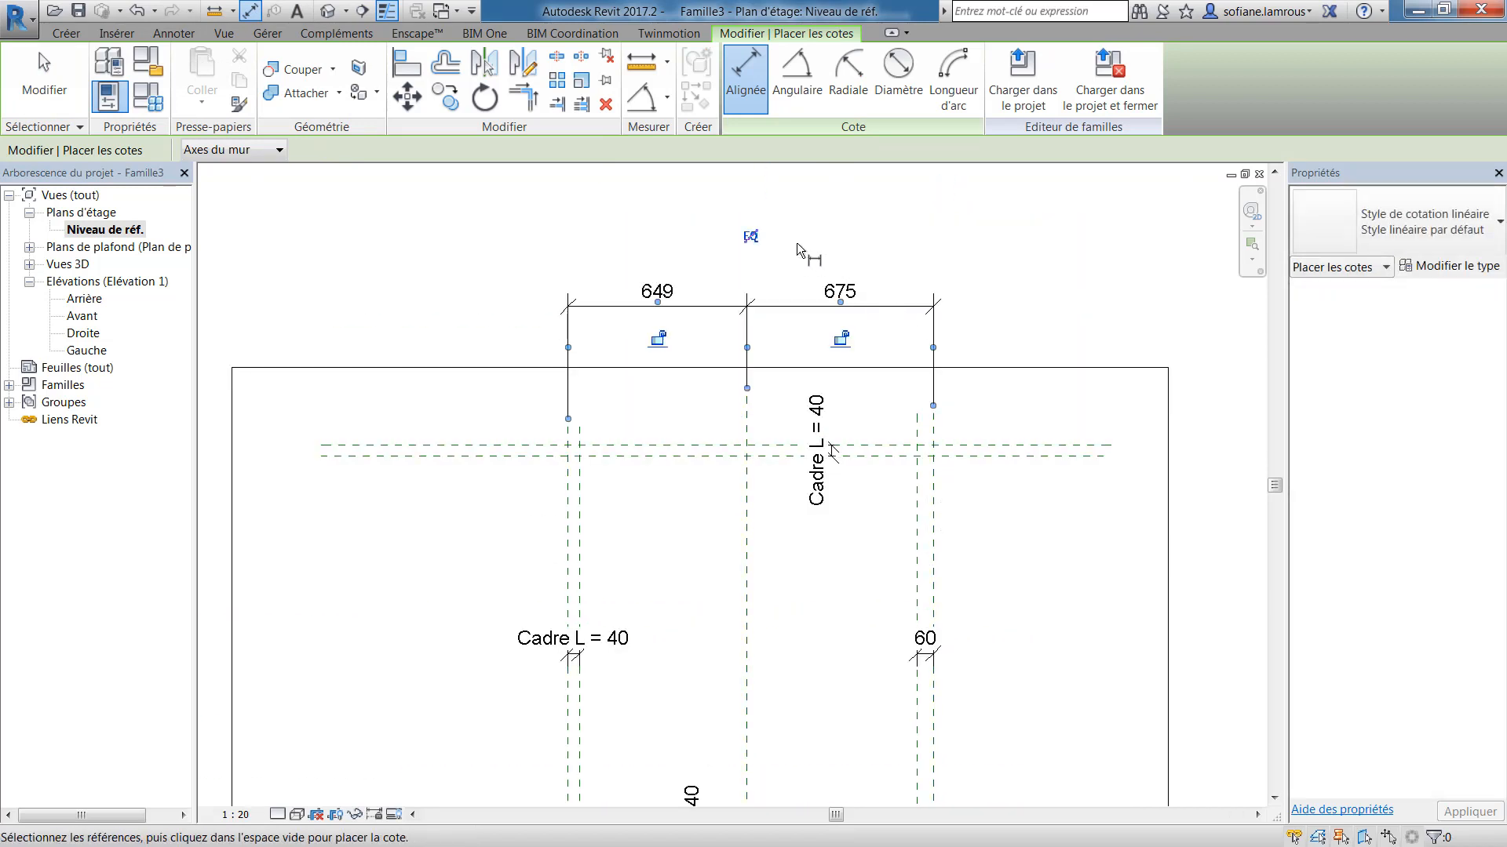
# - Apply the equality constraint to the dimension string and move it down between the upper and lower horizontal plane pairs
pyautogui.click(745, 232)
pyautogui.press('Escape')
pyautogui.moveTo(896, 309); pyautogui.dragTo(875, 584)
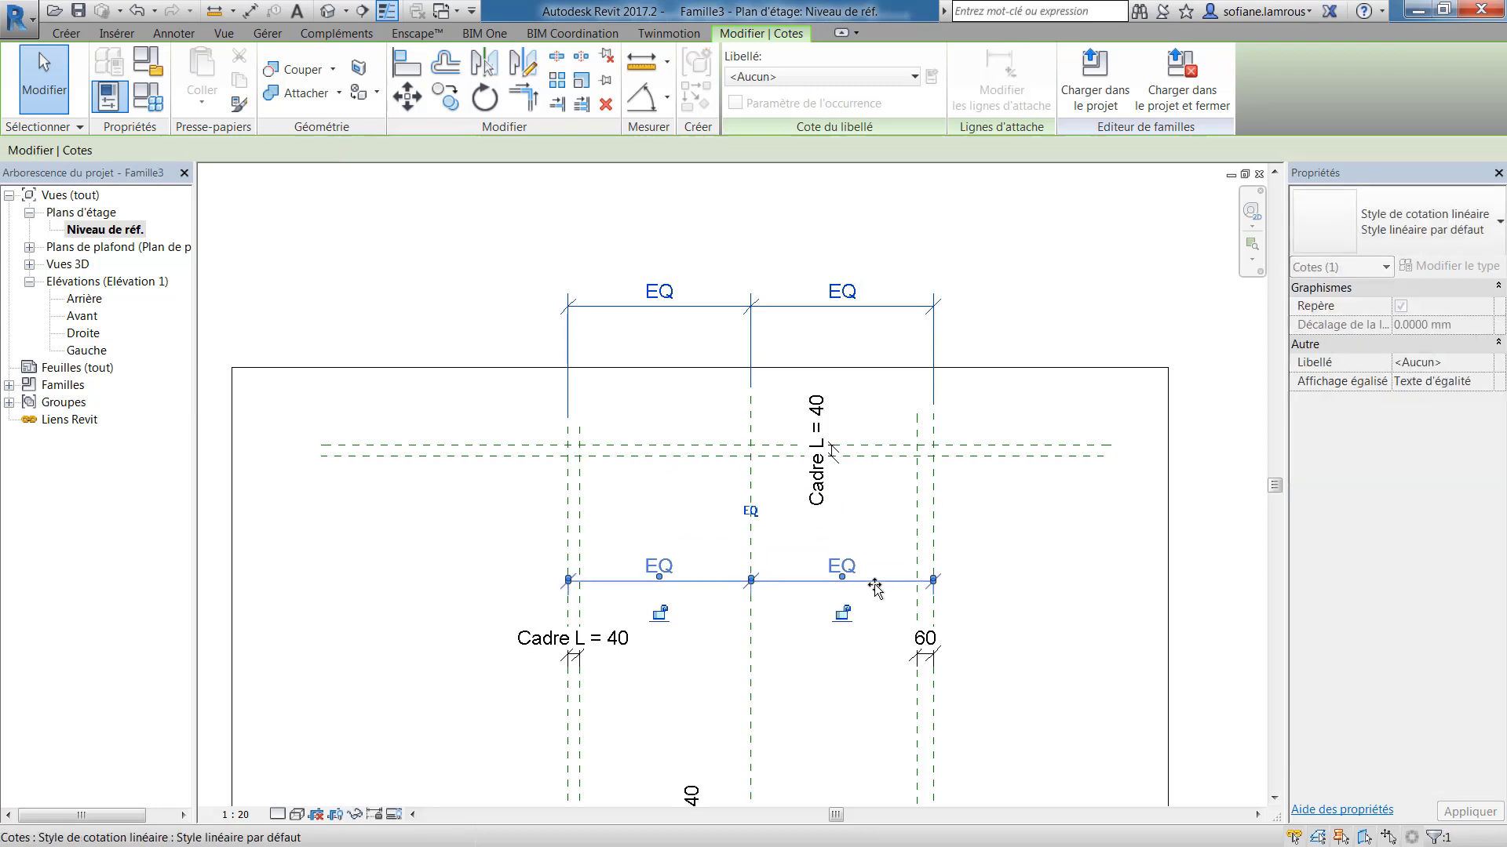
pyautogui.press('Escape')
# - Add an overall aligned dimension between the two outermost vertical reference planes, placed above the host outline
pyautogui.moveTo(883, 594); pyautogui.dragTo(897, 480, button='middle')
pyautogui.rightClick(889, 469)
pyautogui.click(959, 214)
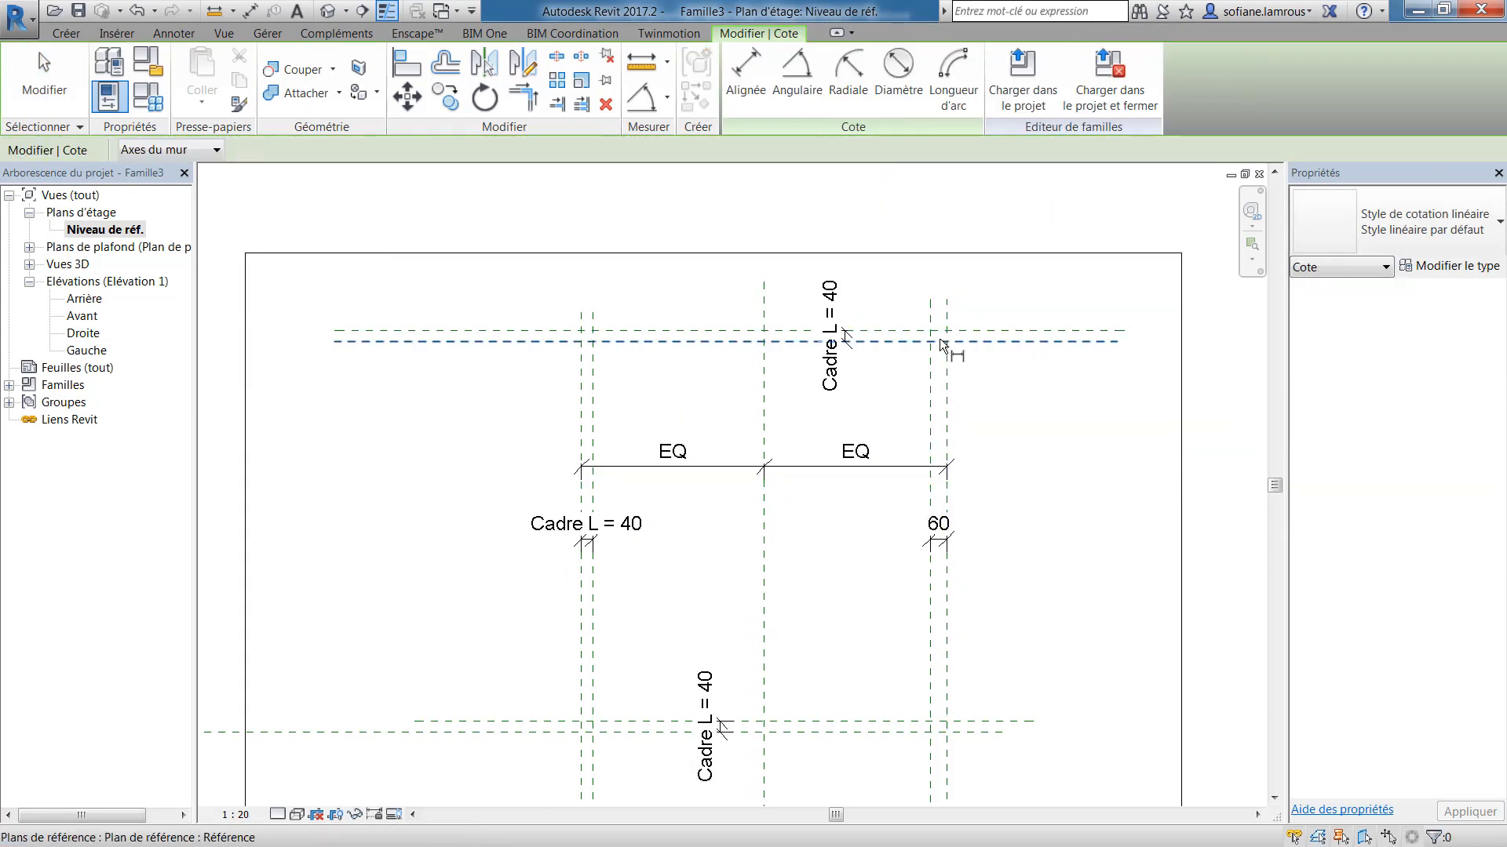
pyautogui.click(945, 339)
pyautogui.click(583, 377)
pyautogui.moveTo(598, 312); pyautogui.dragTo(619, 415, button='middle')
pyautogui.click(741, 288)
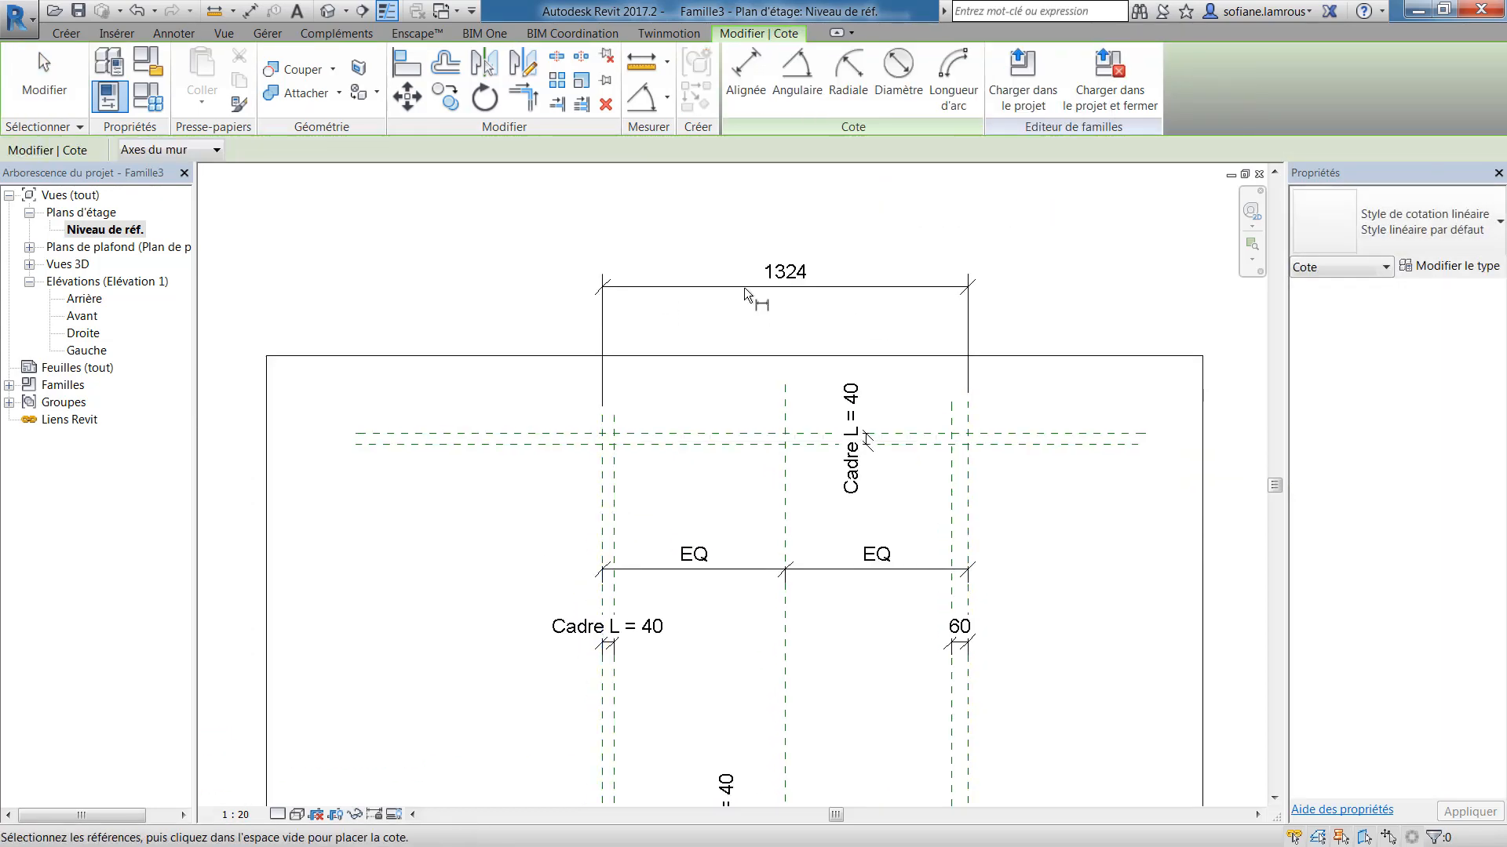
pyautogui.press('Escape')
# - Label the overall horizontal dimension with a new family type parameter named Largeur_Panneau
pyautogui.click(820, 288)
pyautogui.click(932, 76)
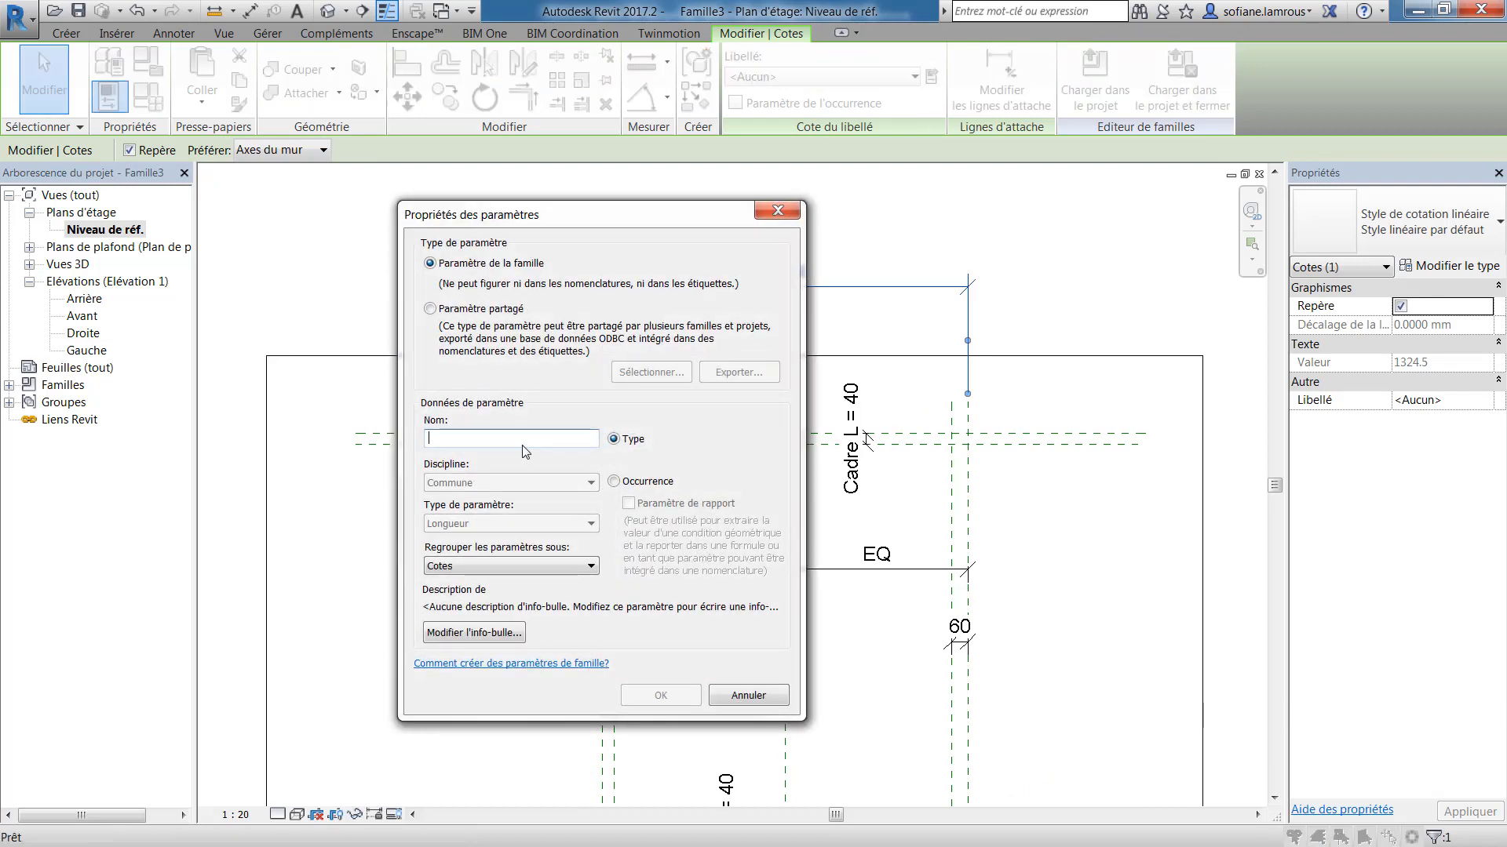
pyautogui.write('Largeur_Panneau')
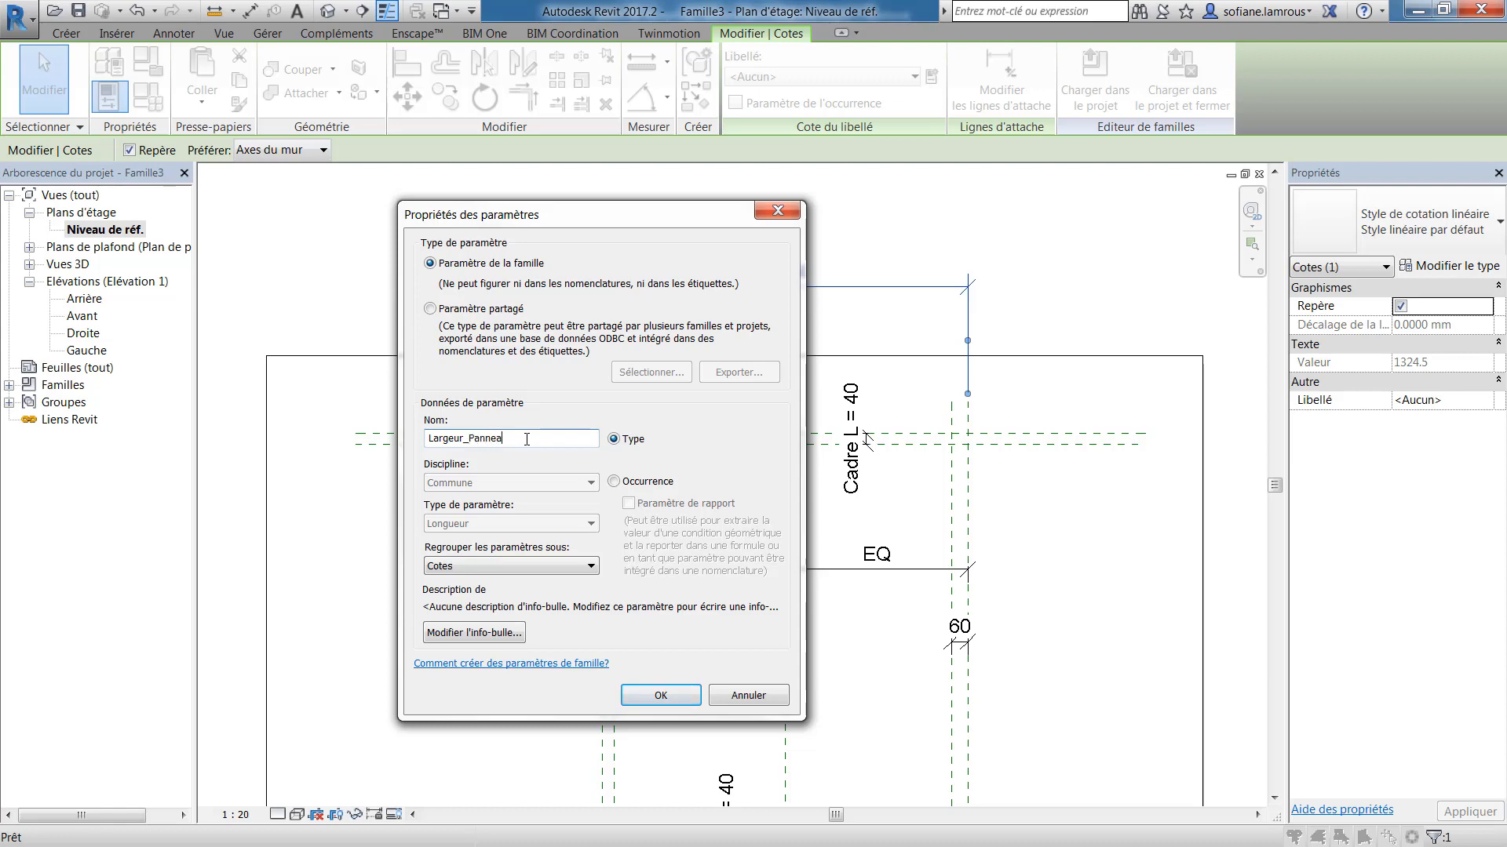
pyautogui.click(661, 696)
pyautogui.click(935, 271)
# - Add a vertical dimension between the uppermost and lowermost horizontal reference planes, left of the vertical planes
pyautogui.scroll(-1, 954, 289)
pyautogui.click(954, 289)
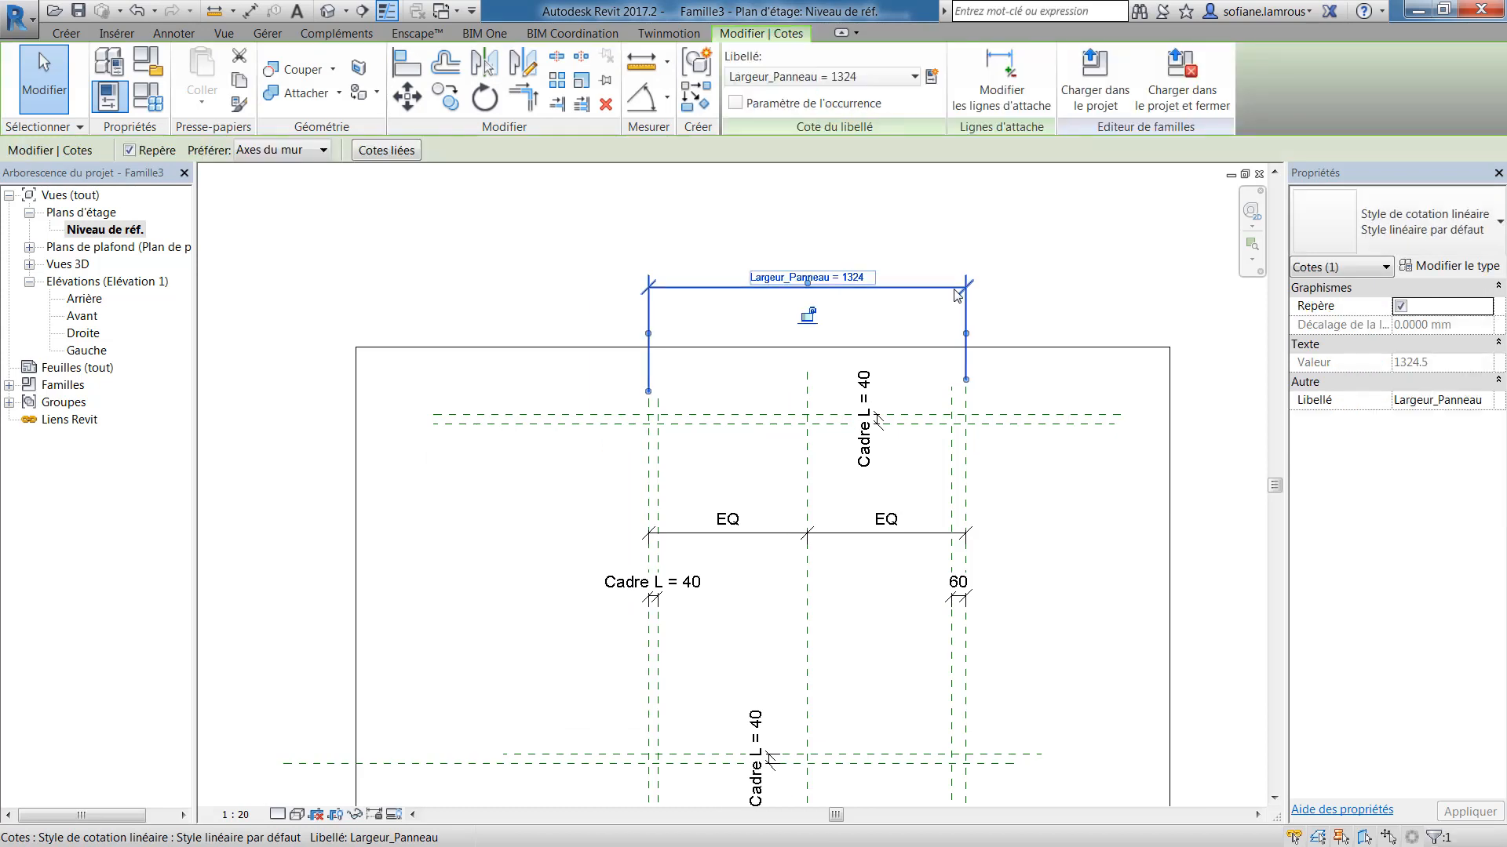
pyautogui.rightClick(953, 288)
pyautogui.click(1032, 471)
pyautogui.click(531, 413)
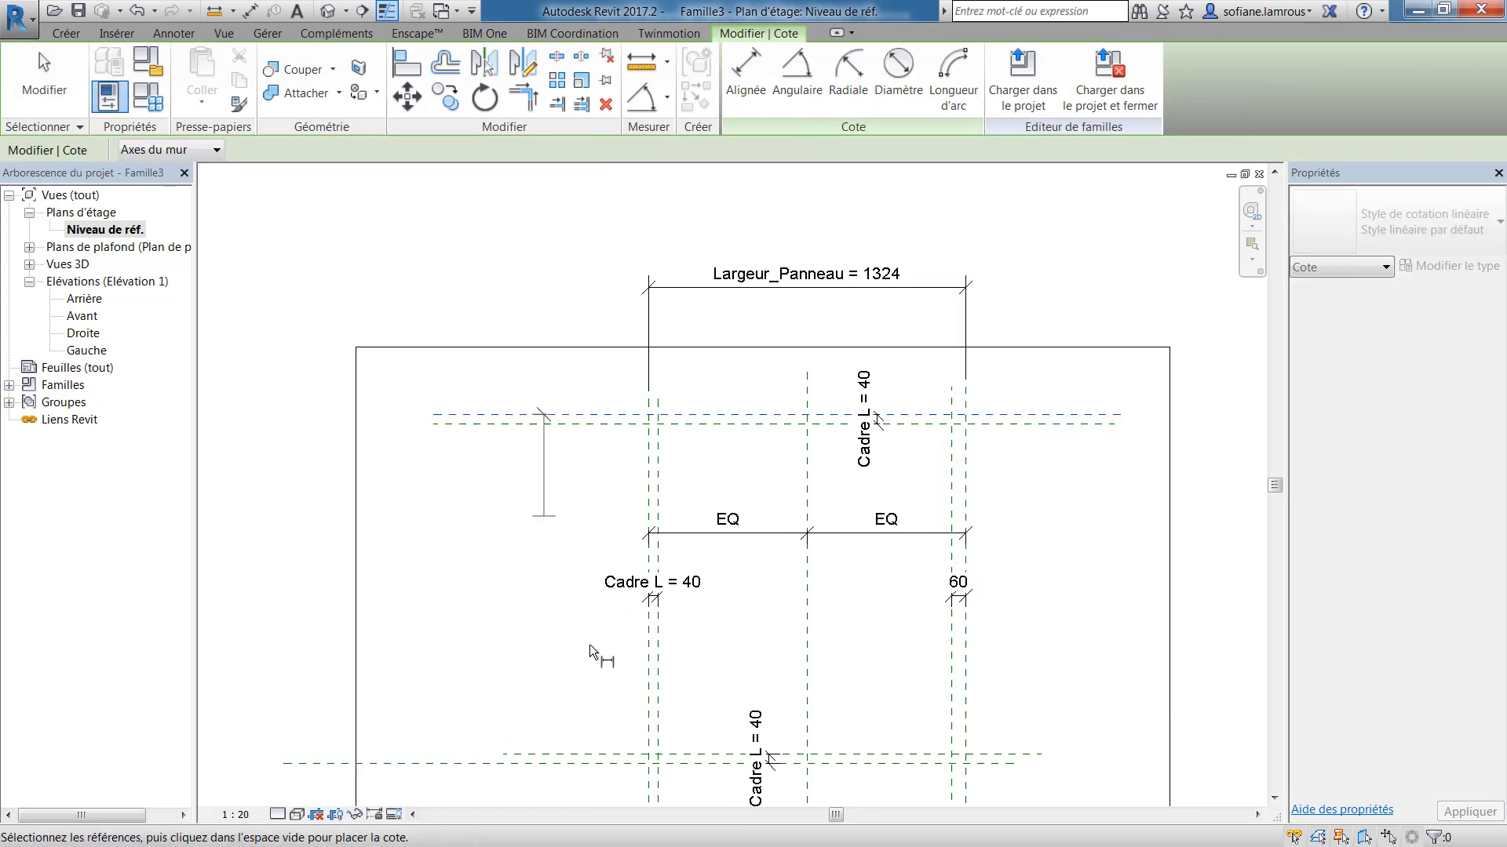
pyautogui.click(562, 760)
pyautogui.scroll(1, 542, 610)
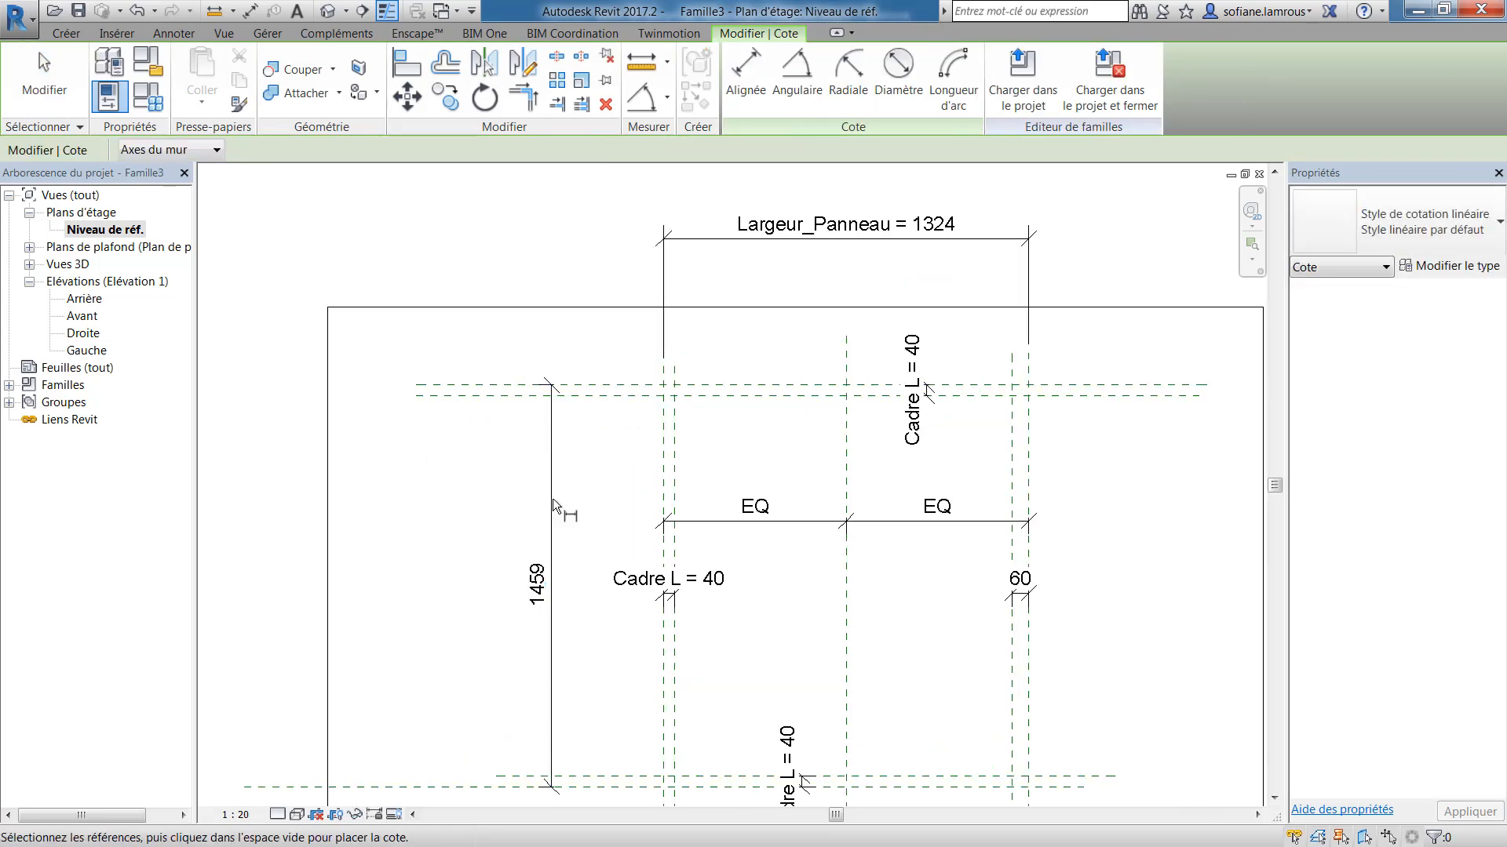
pyautogui.click(551, 513)
pyautogui.press('Escape')
# - Label the overall vertical dimension with a new family type parameter named Hauteur_Panneau
pyautogui.click(930, 76)
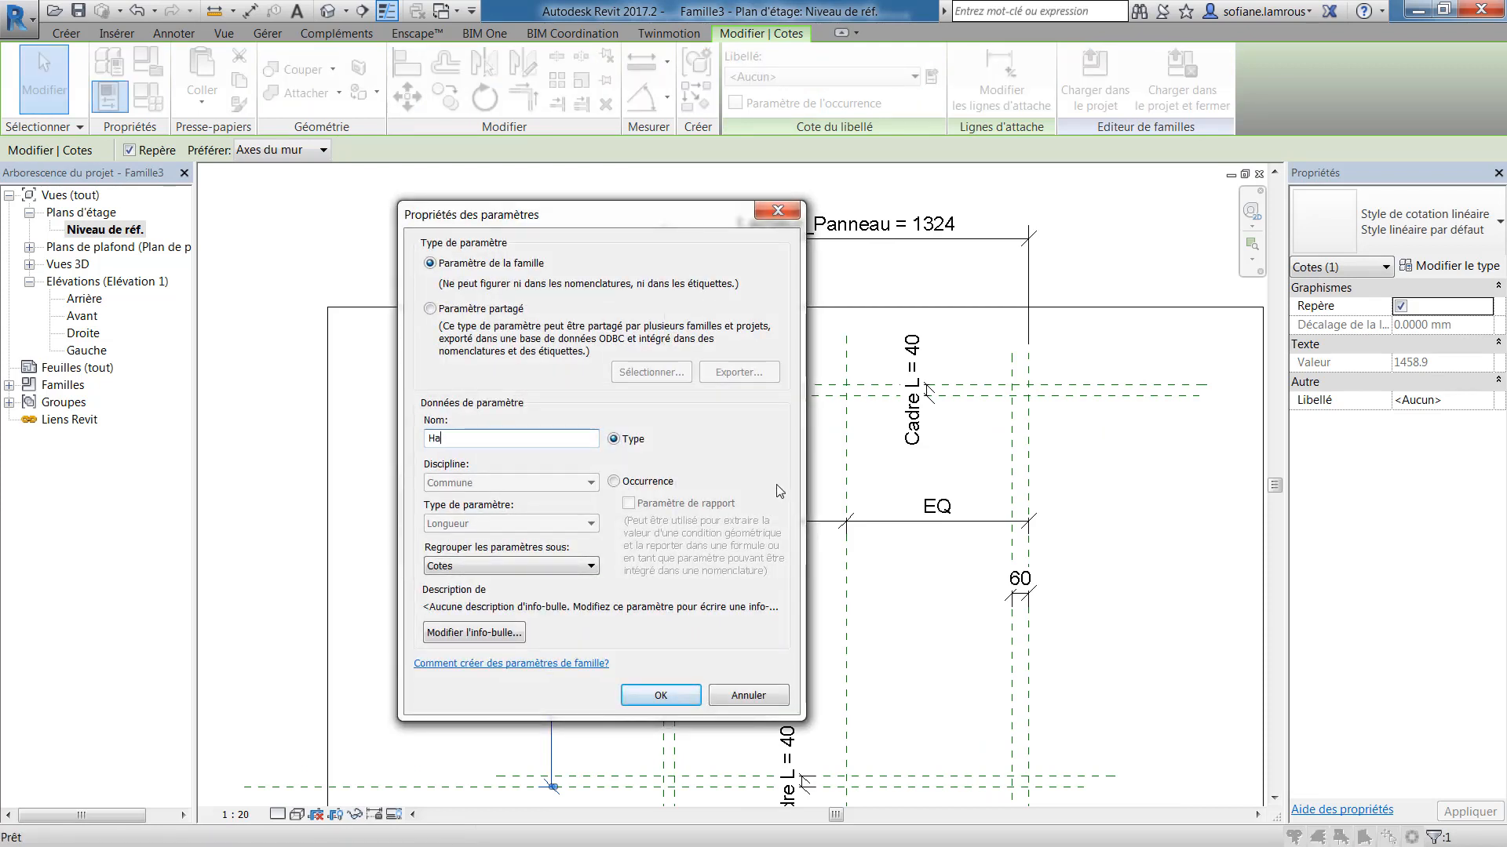
pyautogui.write('Hauteur_Panneau')
pyautogui.click(661, 695)
# - Assign the Cadre L parameter to the dimension of the right-hand vertical plane pair
pyautogui.moveTo(724, 637); pyautogui.dragTo(754, 467, button='middle')
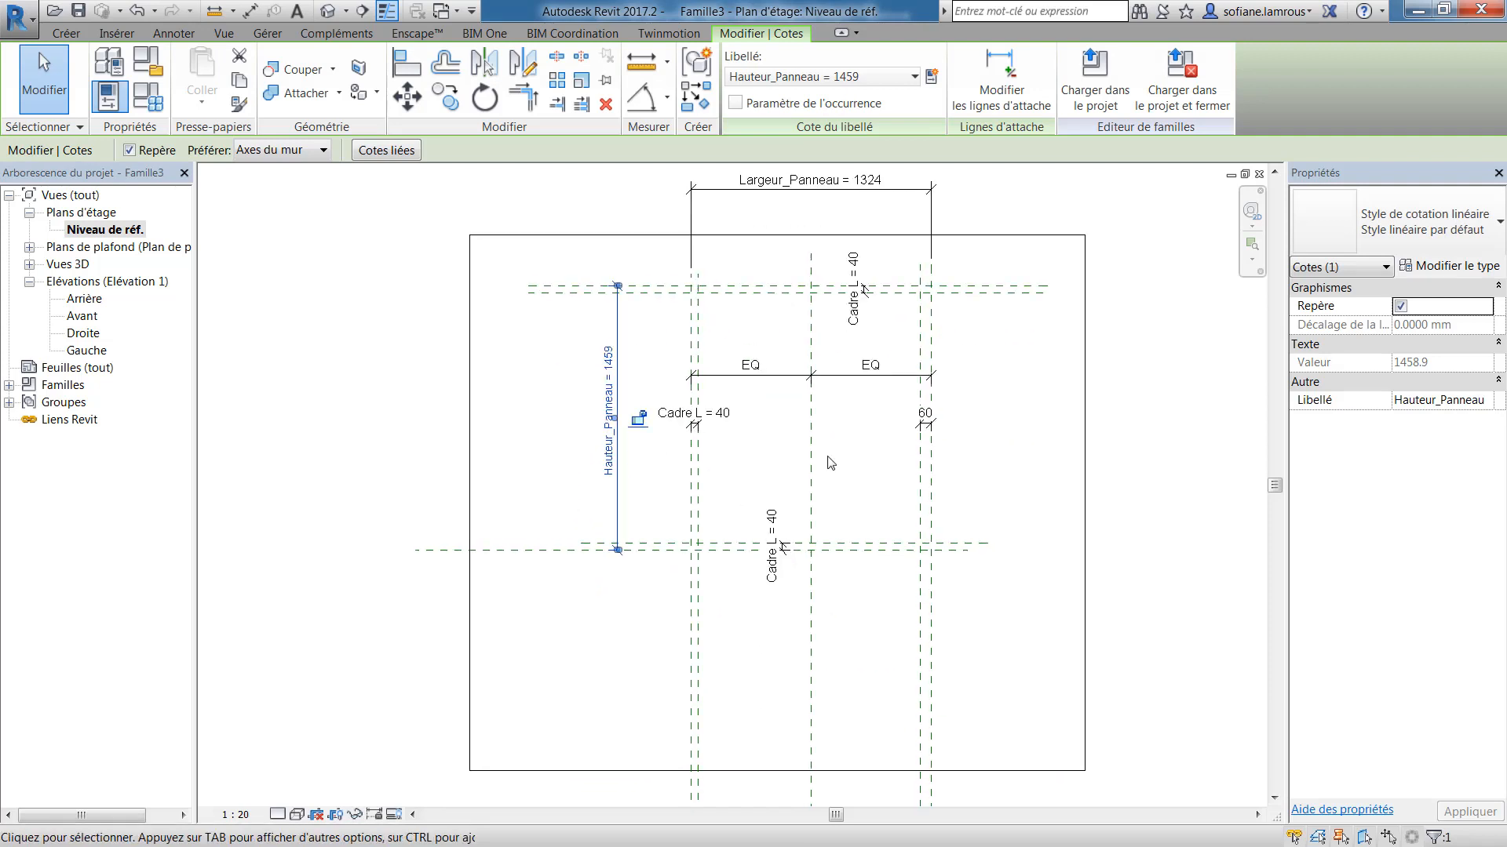
pyautogui.scroll(3, 903, 389)
pyautogui.click(1069, 450)
pyautogui.click(939, 437)
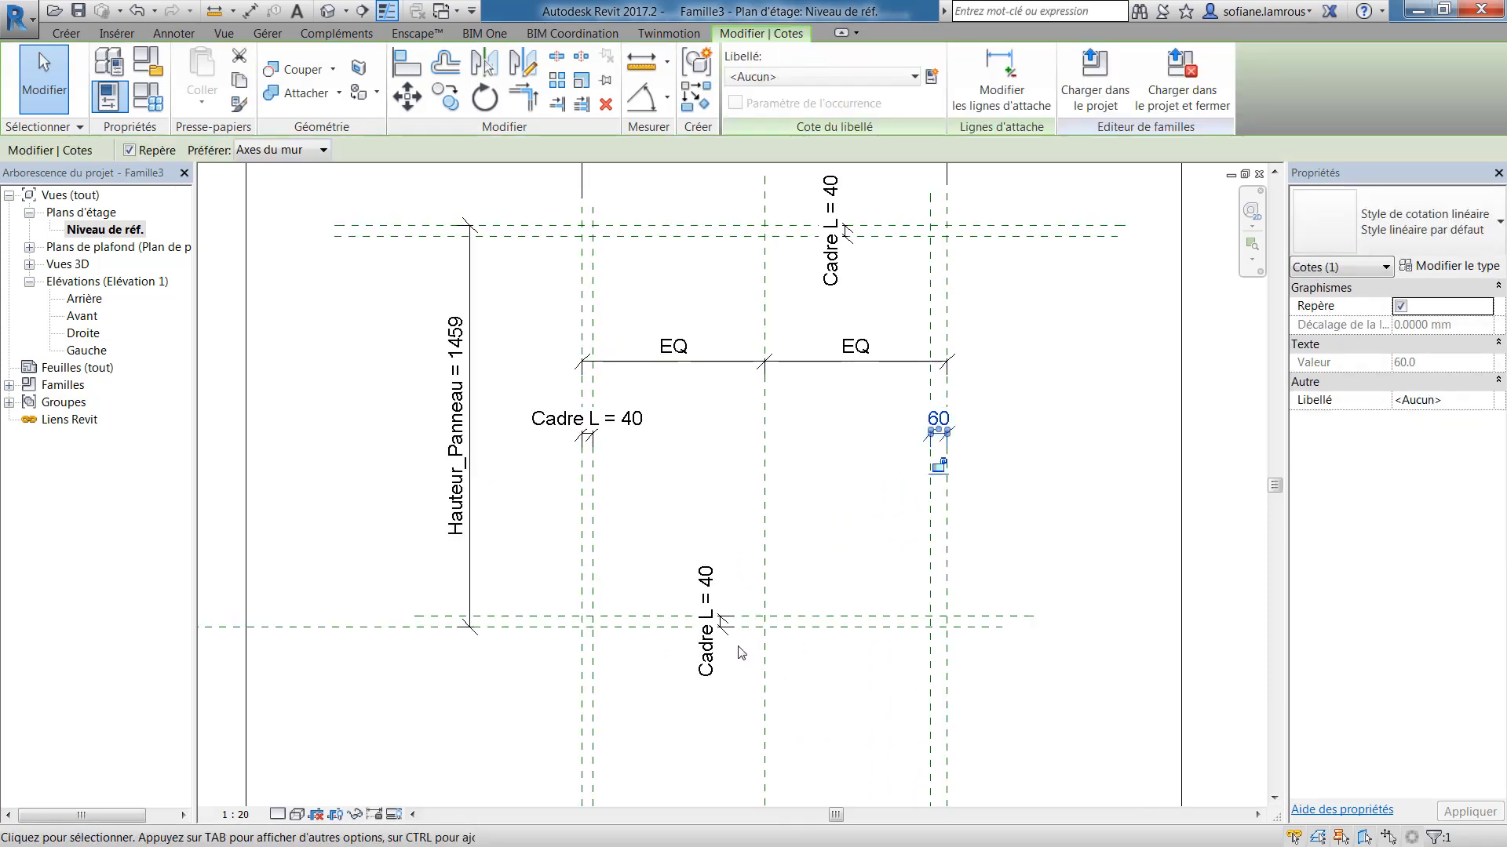
pyautogui.keyDown('ctrl'); pyautogui.click(710, 620); pyautogui.keyUp('ctrl')
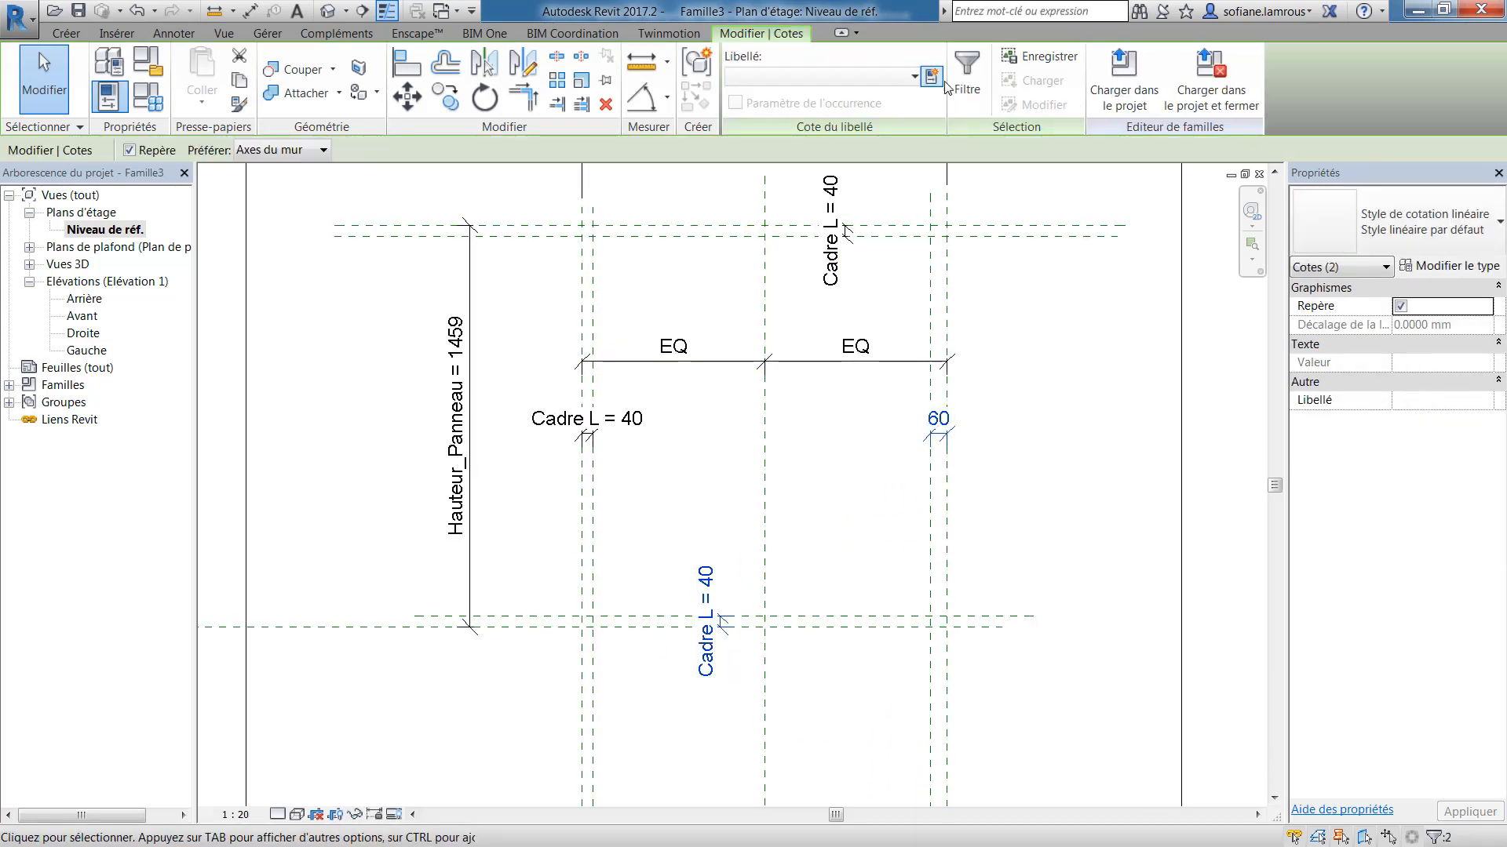
pyautogui.click(820, 76)
pyautogui.click(769, 146)
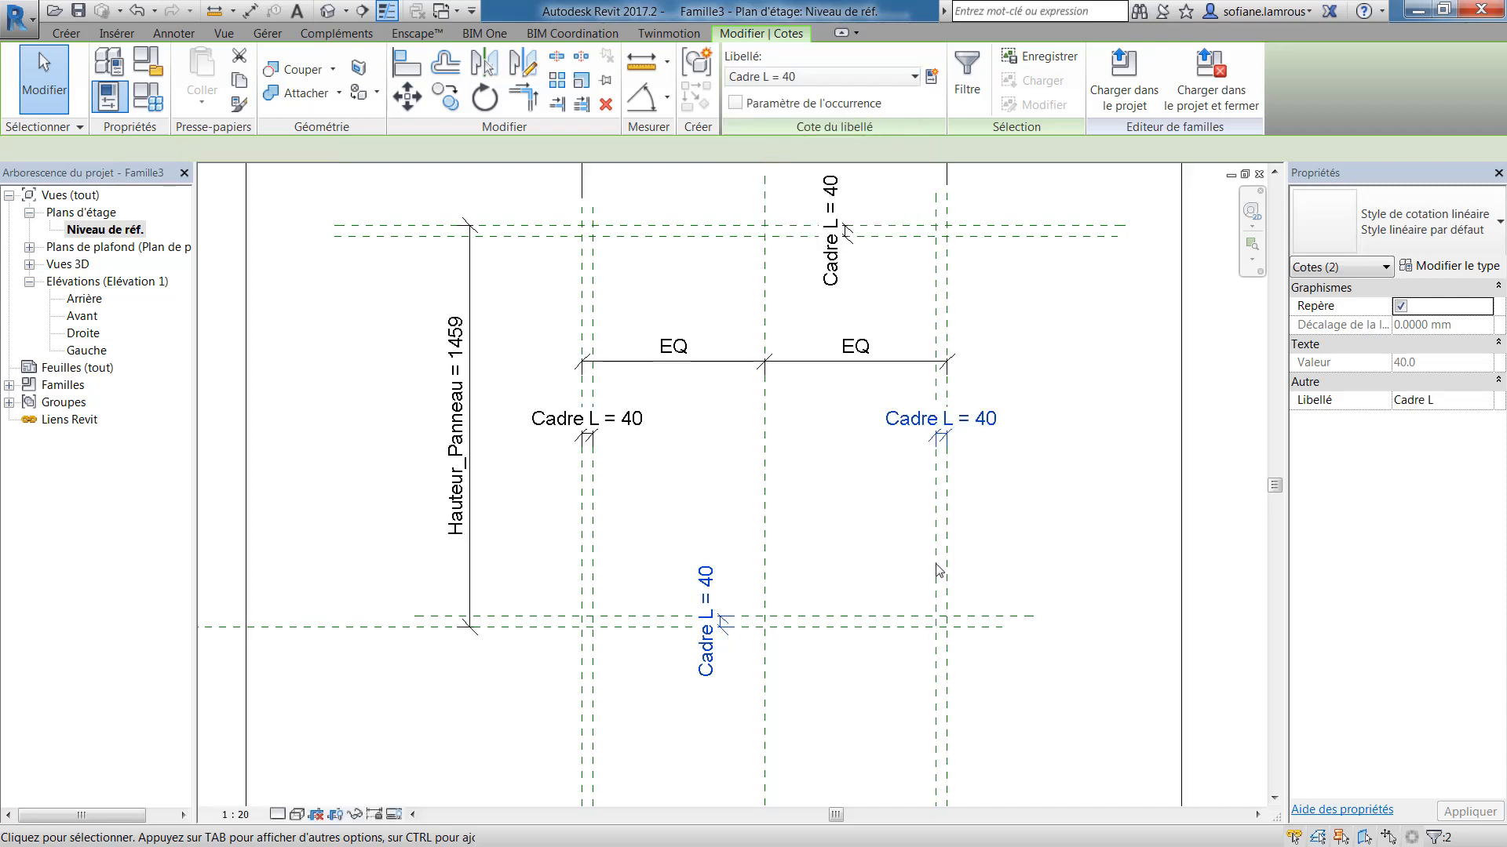
pyautogui.click(958, 538)
# - Draw two parallel horizontal reference planes above the lower horizontal pair, crossing all the vertical planes
pyautogui.scroll(-3, 1018, 588)
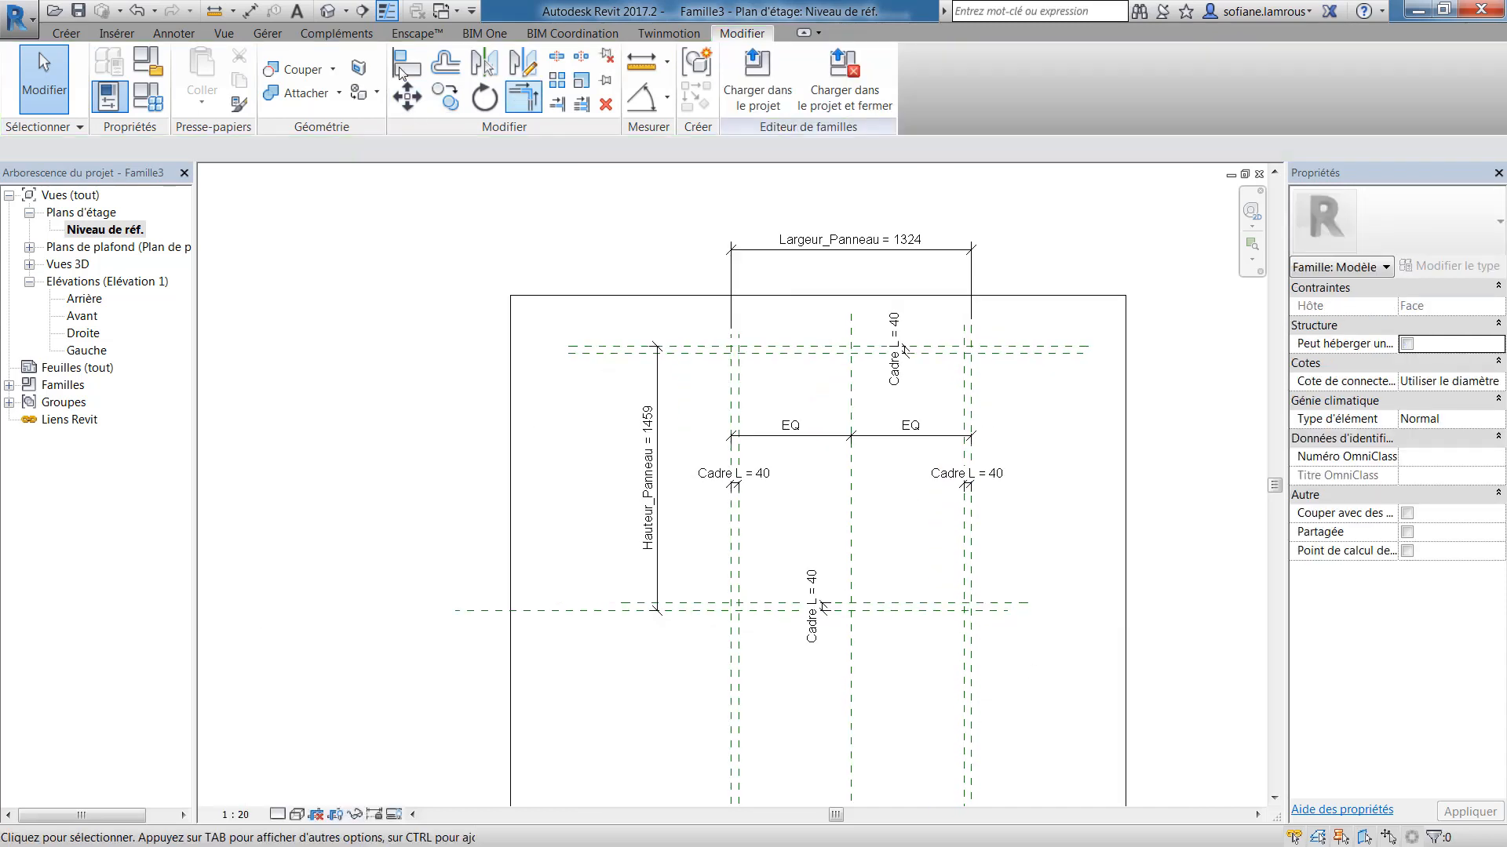
pyautogui.click(66, 33)
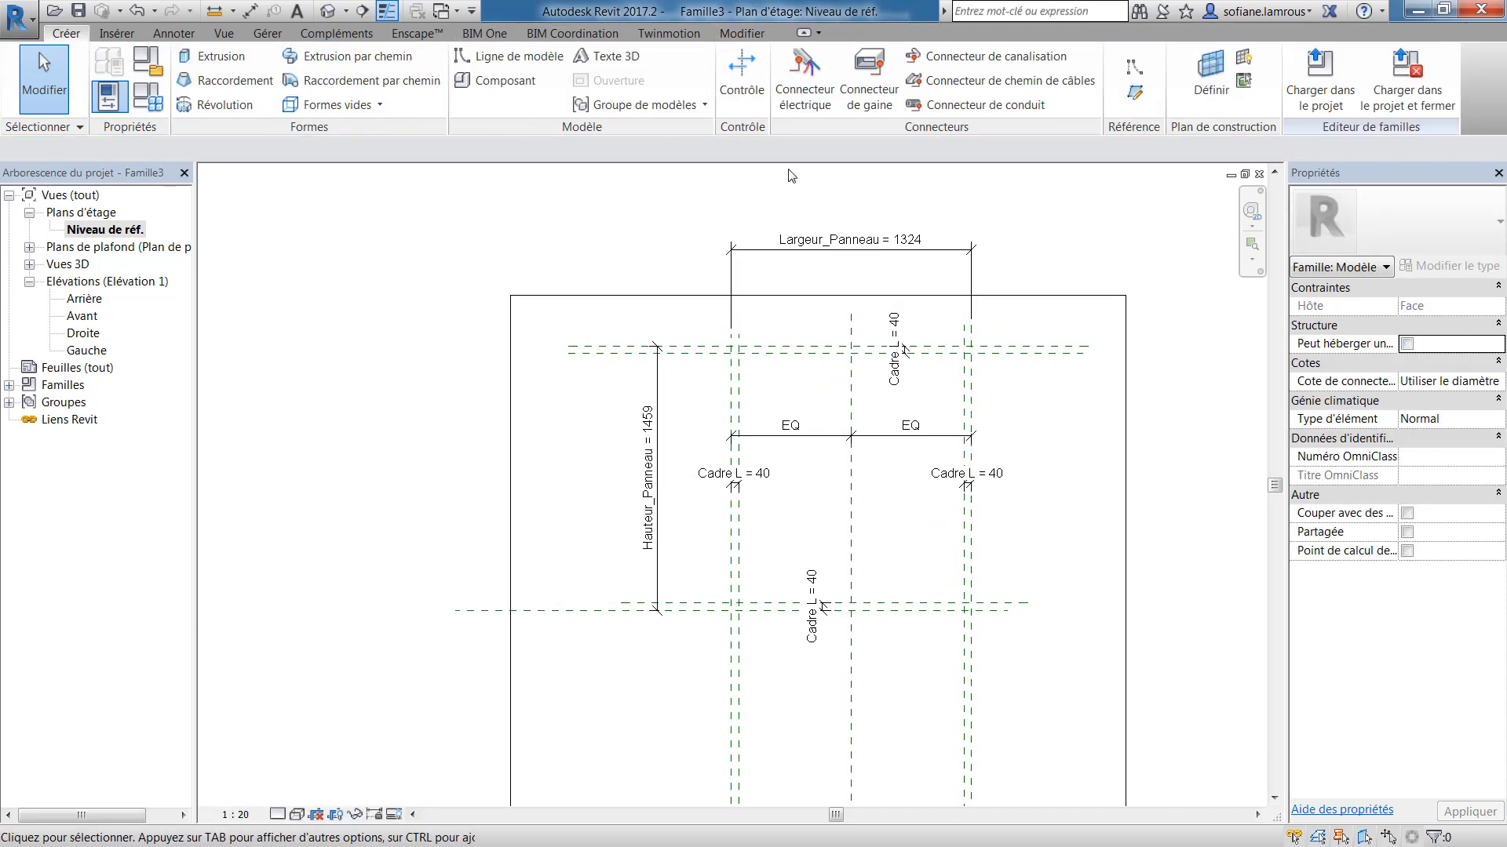
pyautogui.click(246, 11)
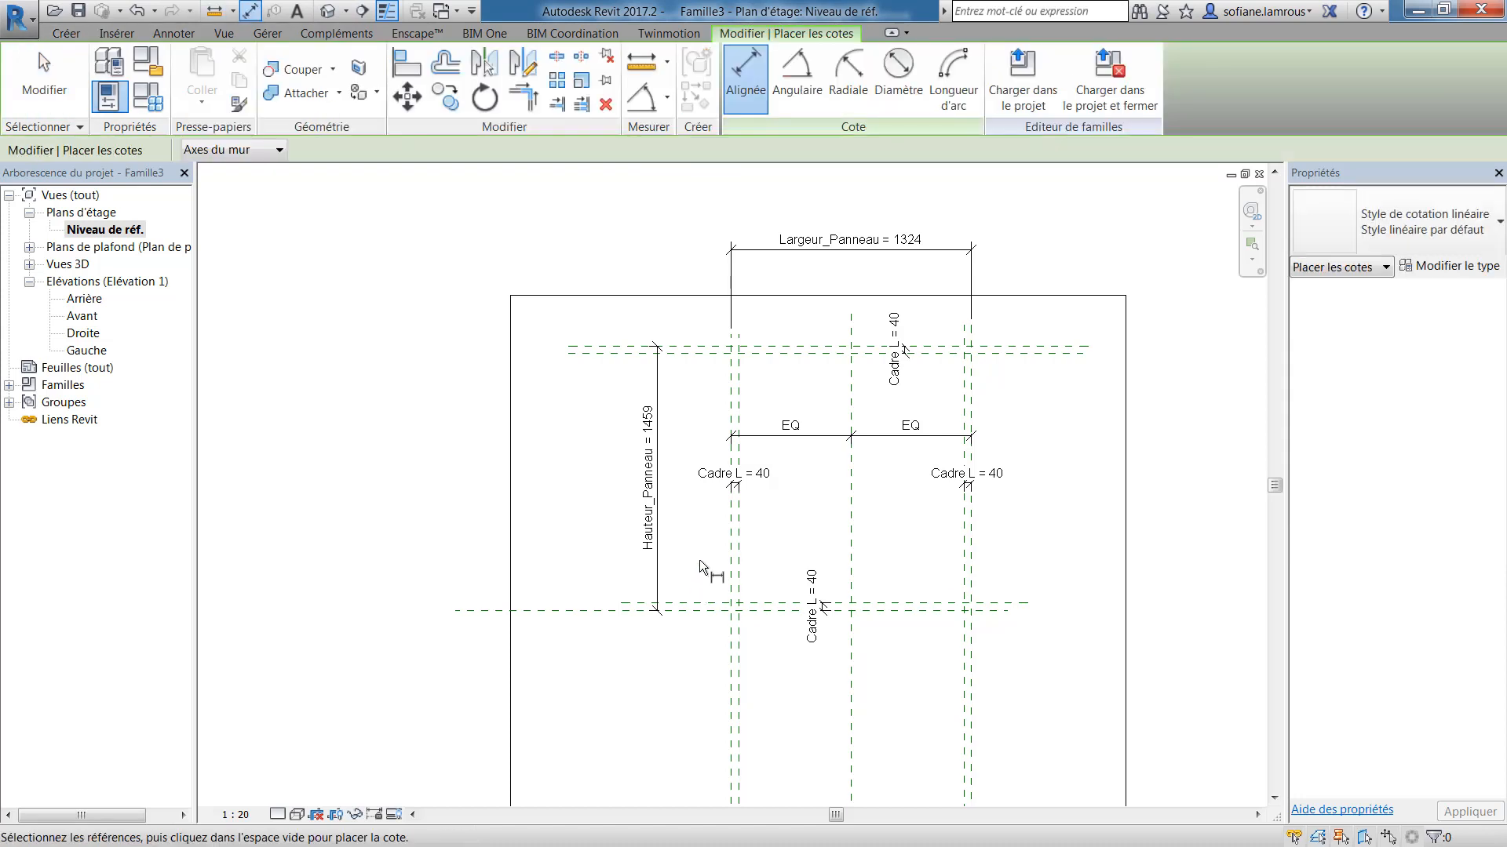
pyautogui.click(66, 33)
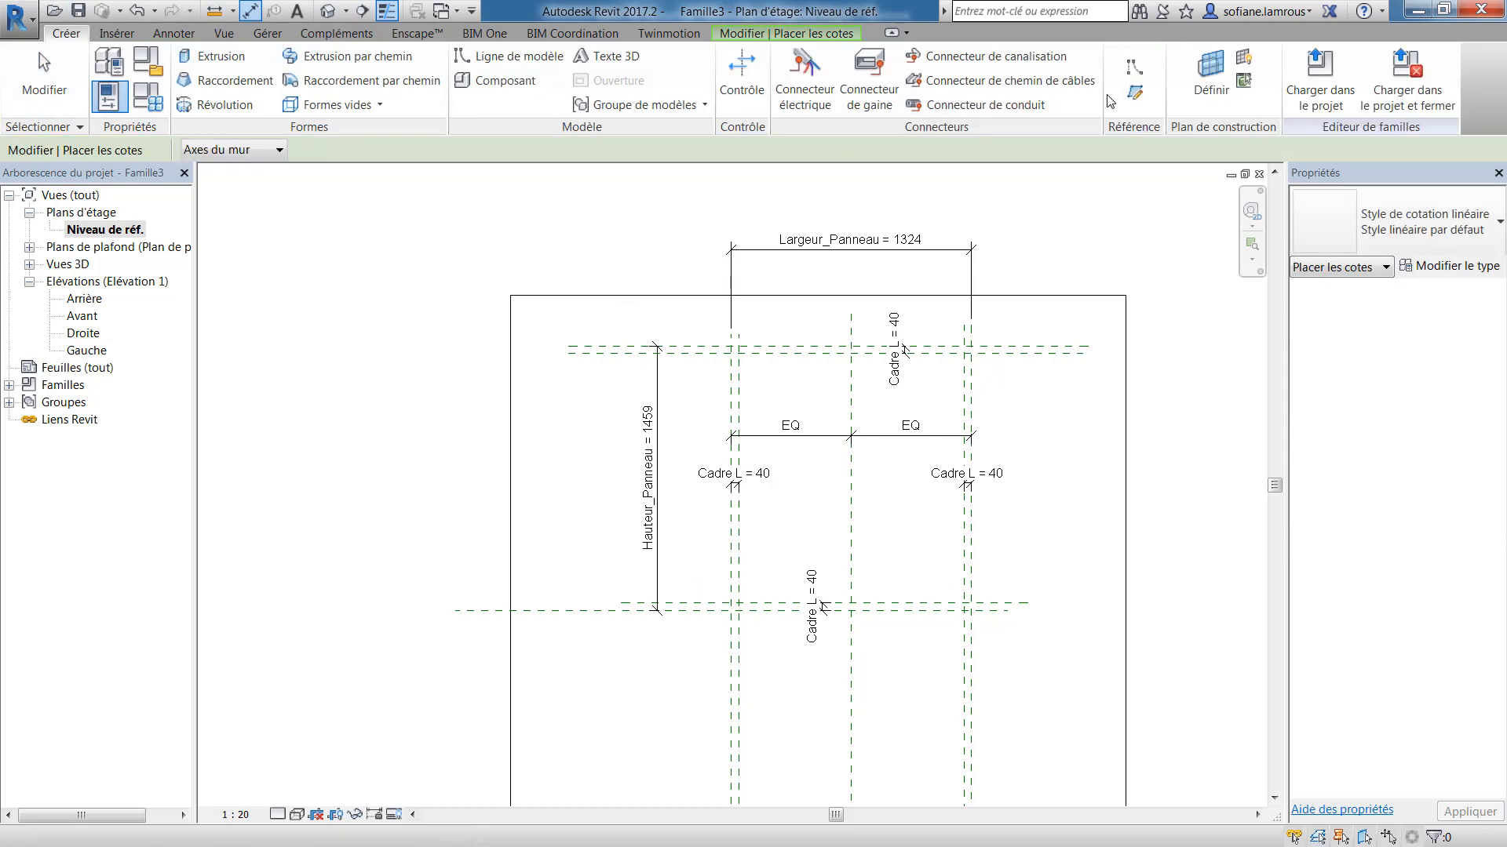
pyautogui.click(1134, 92)
pyautogui.click(667, 579)
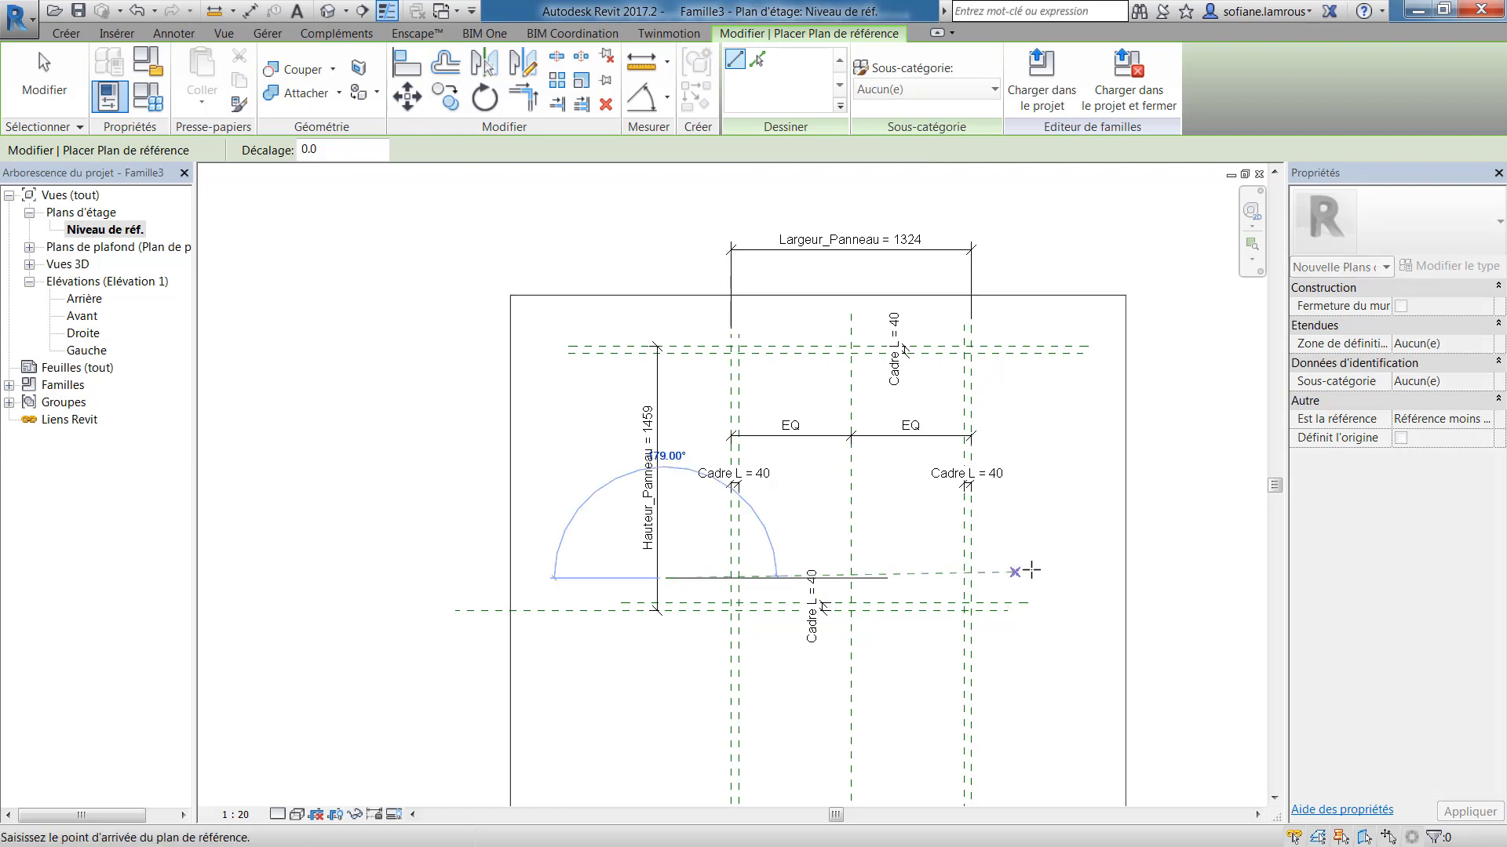
pyautogui.click(1036, 579)
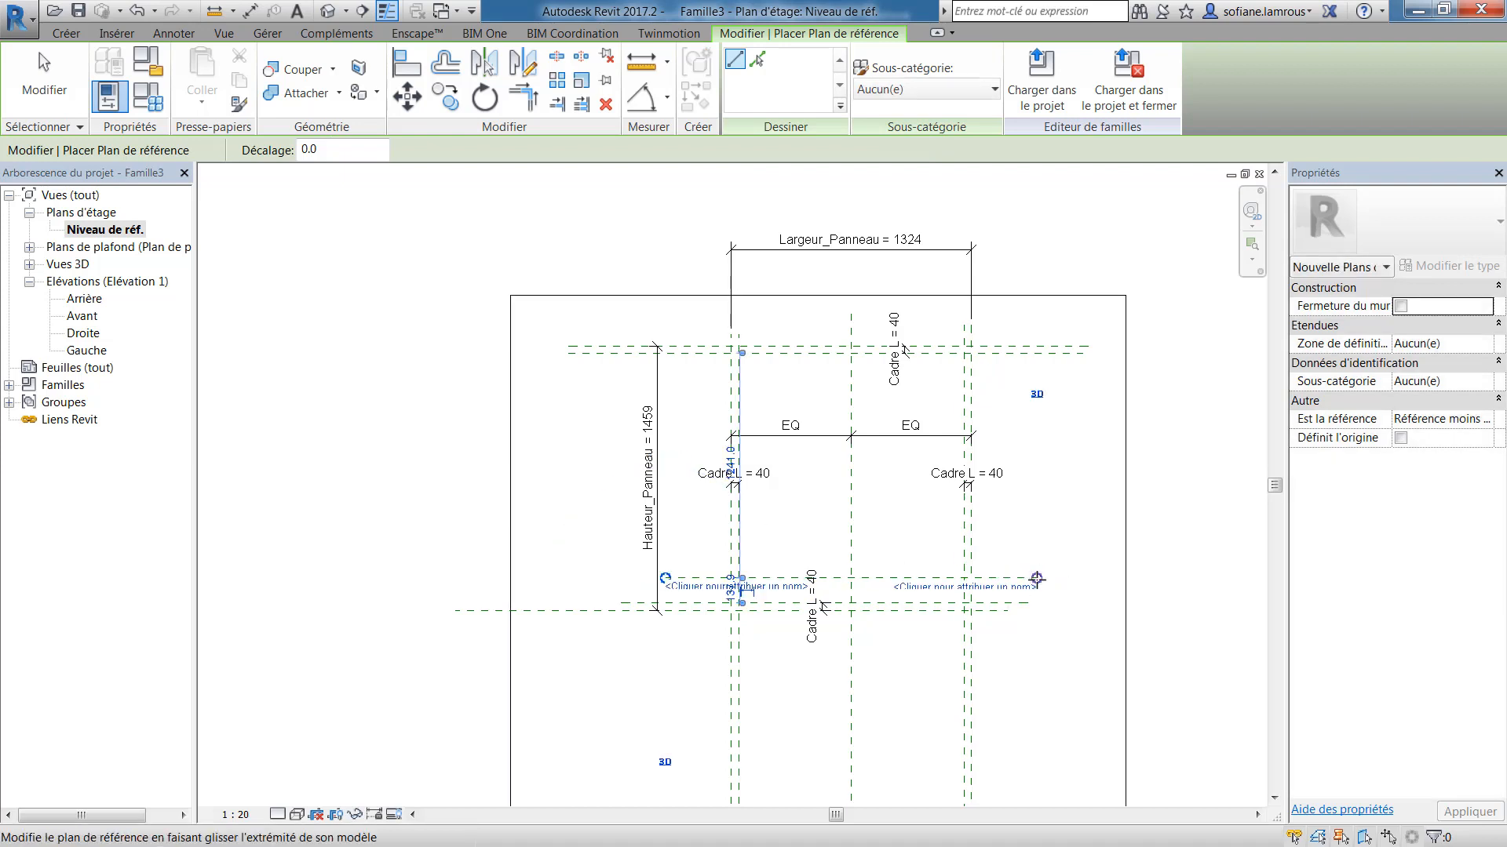
pyautogui.click(667, 554)
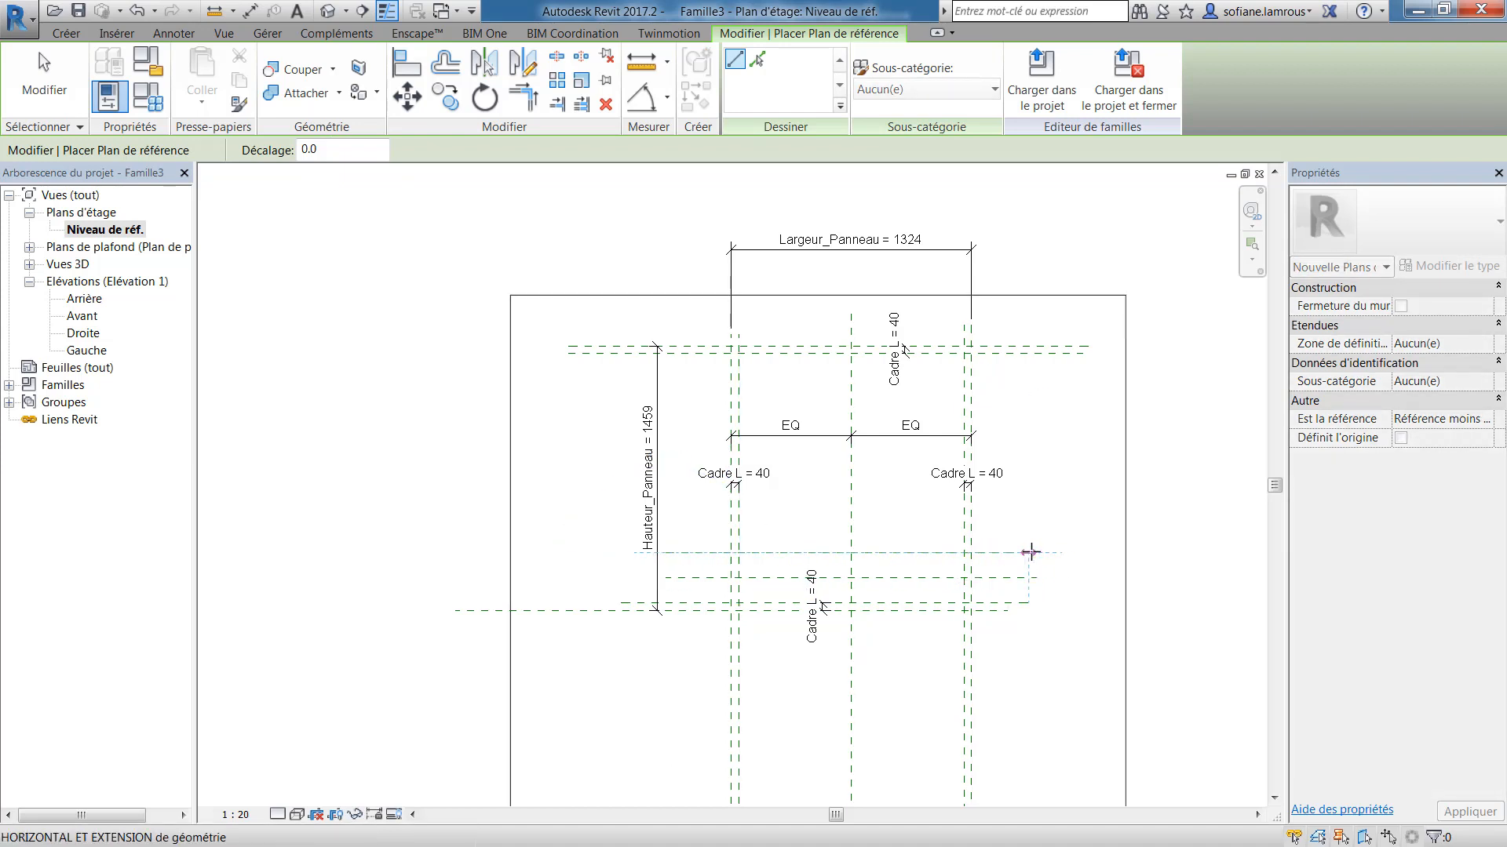
pyautogui.click(1030, 552)
pyautogui.press('Escape')
pyautogui.press('Escape')
# - Shorten the right end of the lower new reference plane to line up with the ends of the neighbouring planes
pyautogui.click(1030, 578)
pyautogui.scroll(2, 1032, 579)
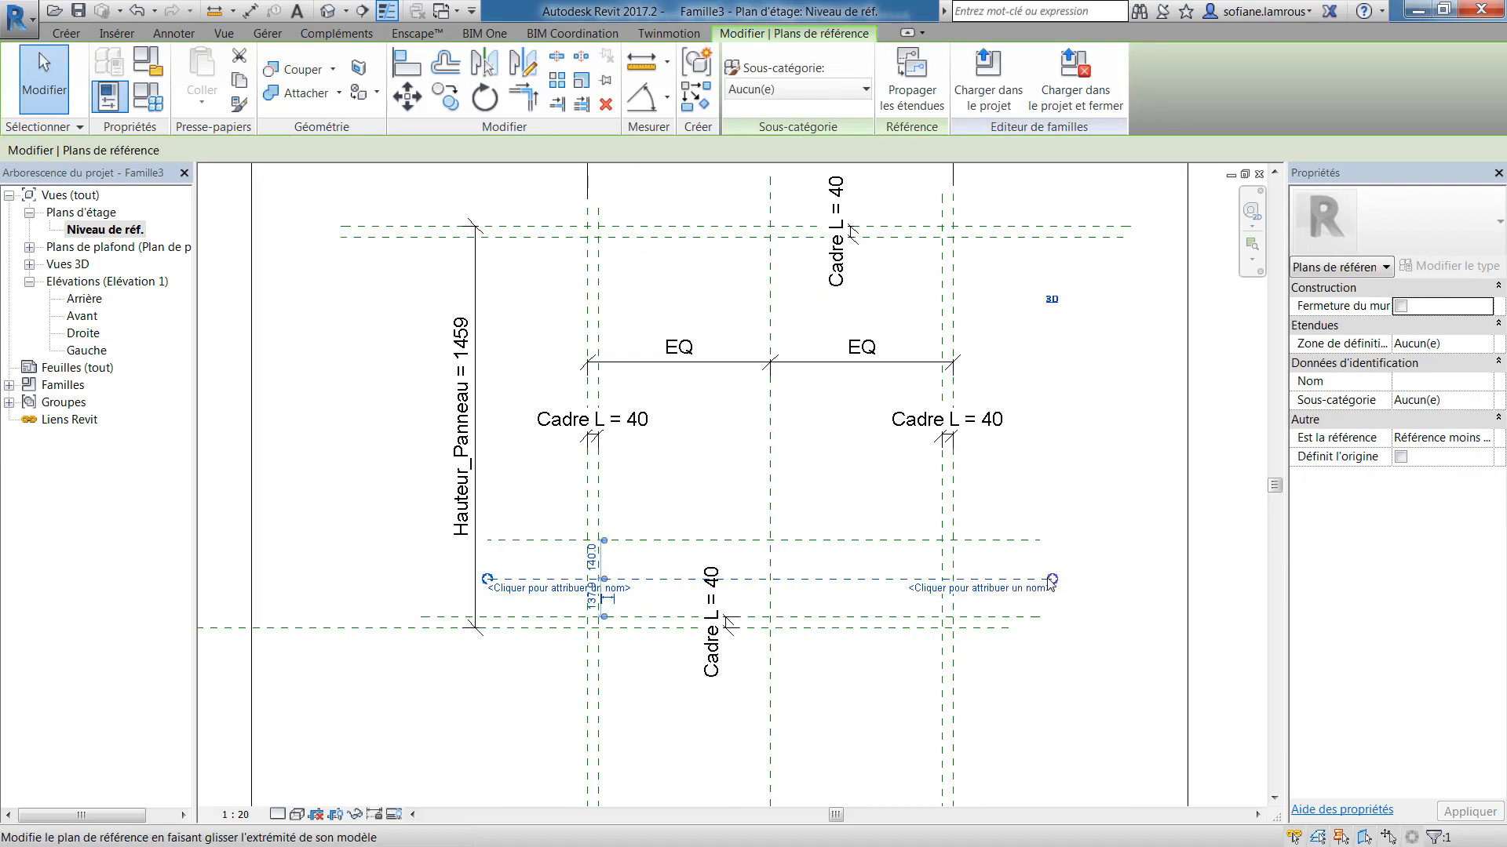
pyautogui.moveTo(1052, 580); pyautogui.dragTo(1040, 579)
pyautogui.click(1069, 532)
# - Add an aligned dimension between the upper plane of the lower pair and the first new horizontal plane above it
pyautogui.scroll(-2, 1059, 532)
pyautogui.scroll(2, 864, 558)
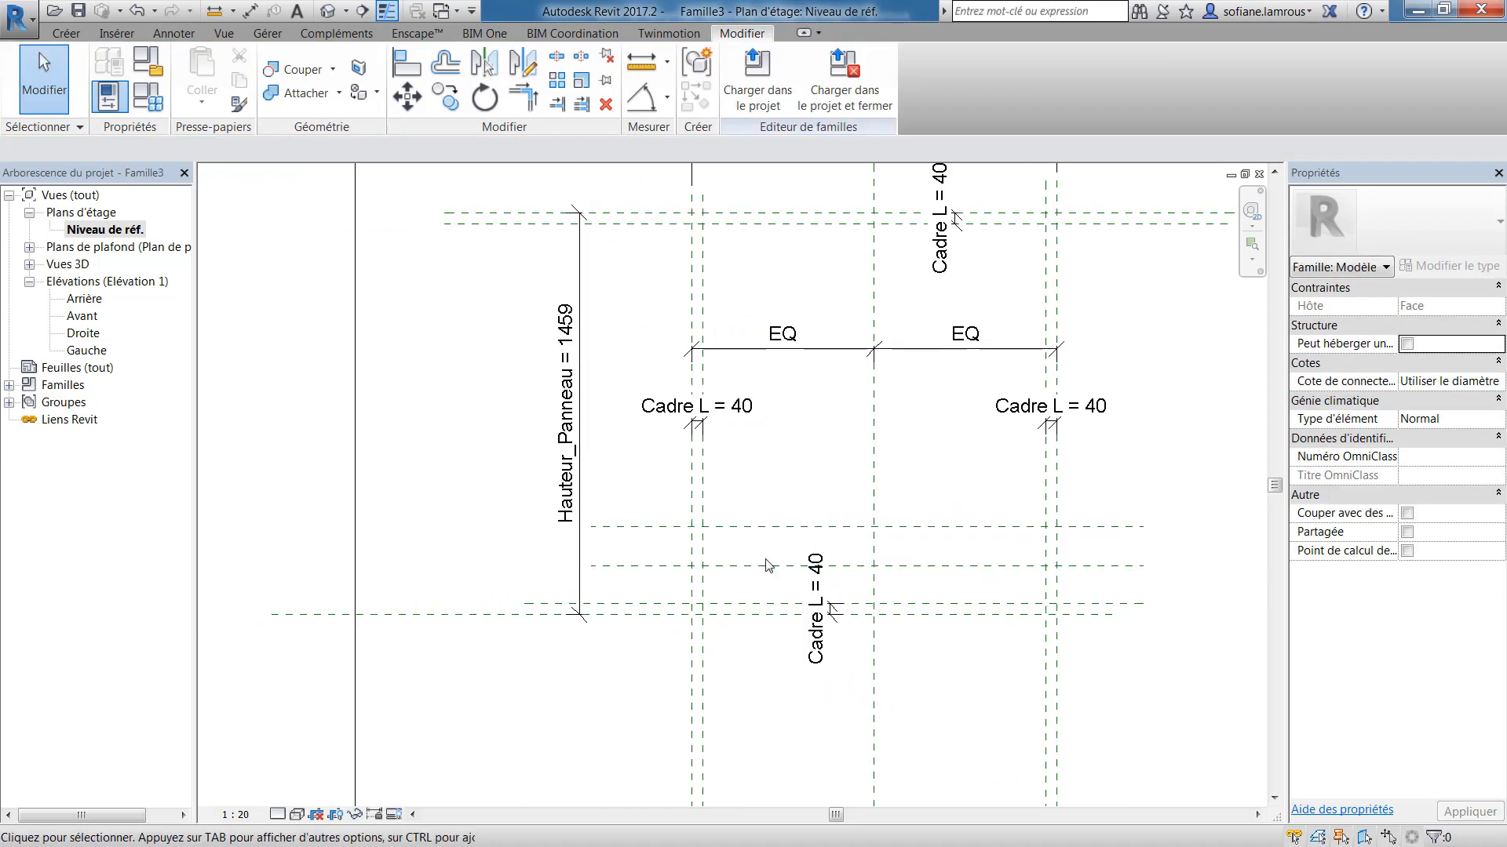
pyautogui.click(253, 16)
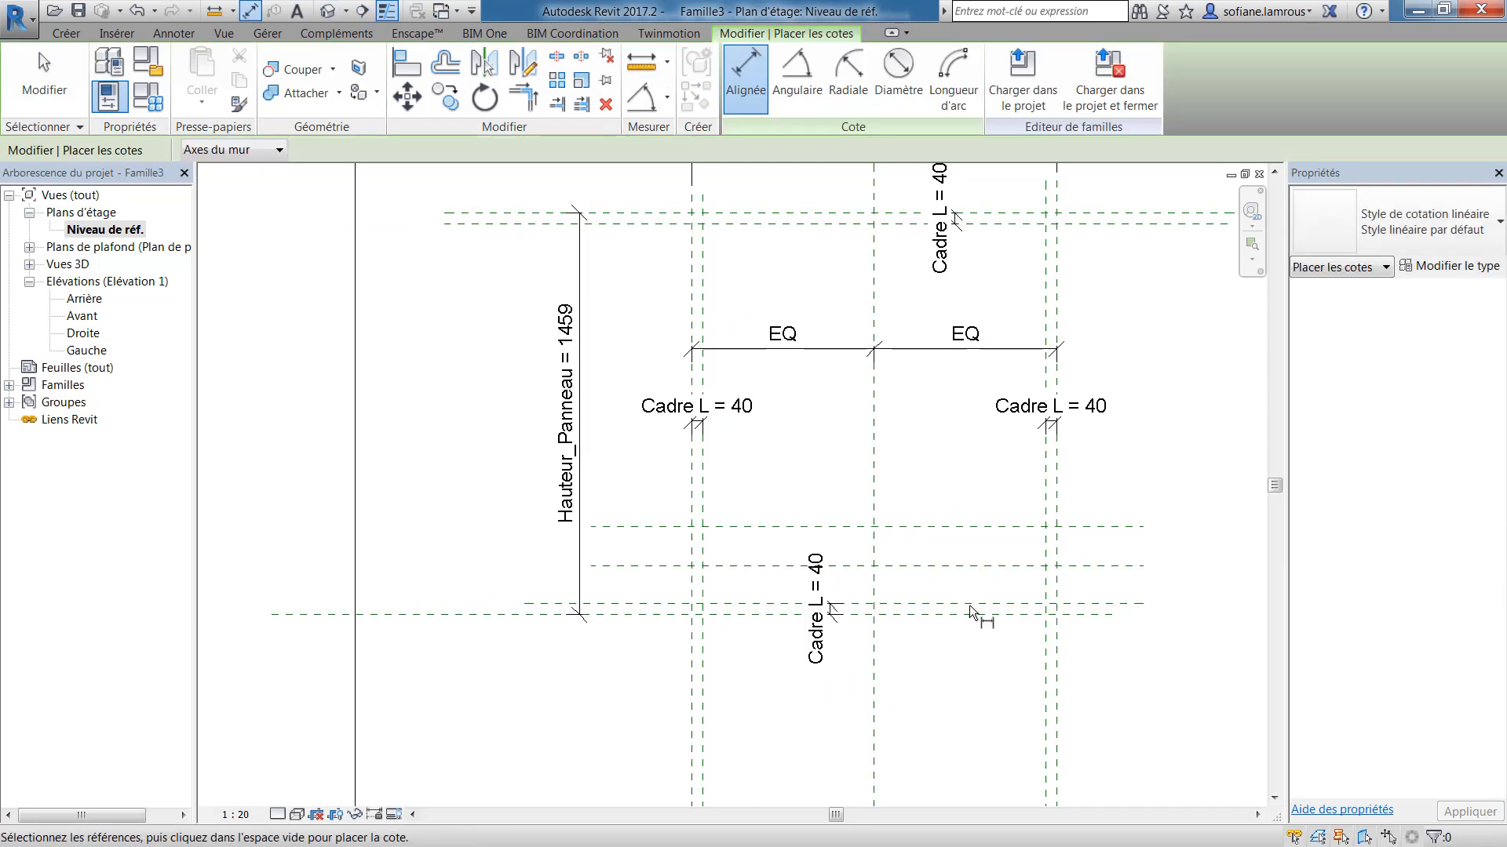
pyautogui.click(952, 604)
pyautogui.click(964, 565)
pyautogui.click(910, 549)
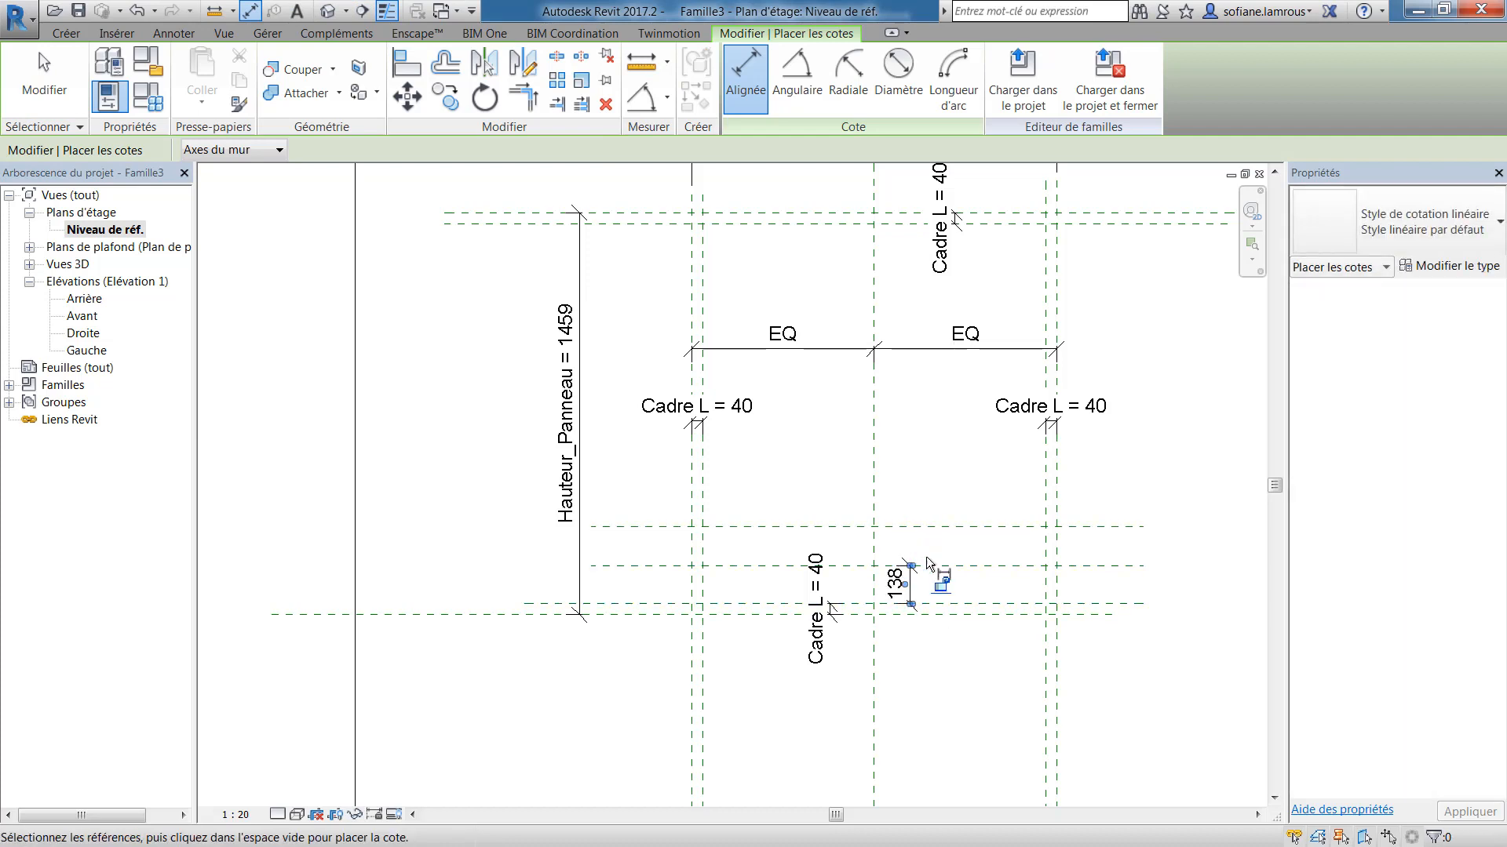
# - Add an aligned dimension between the two new horizontal reference planes above the lower frame pair
pyautogui.click(1010, 566)
pyautogui.click(1009, 527)
pyautogui.click(990, 545)
pyautogui.press('Escape')
pyautogui.press('Escape')
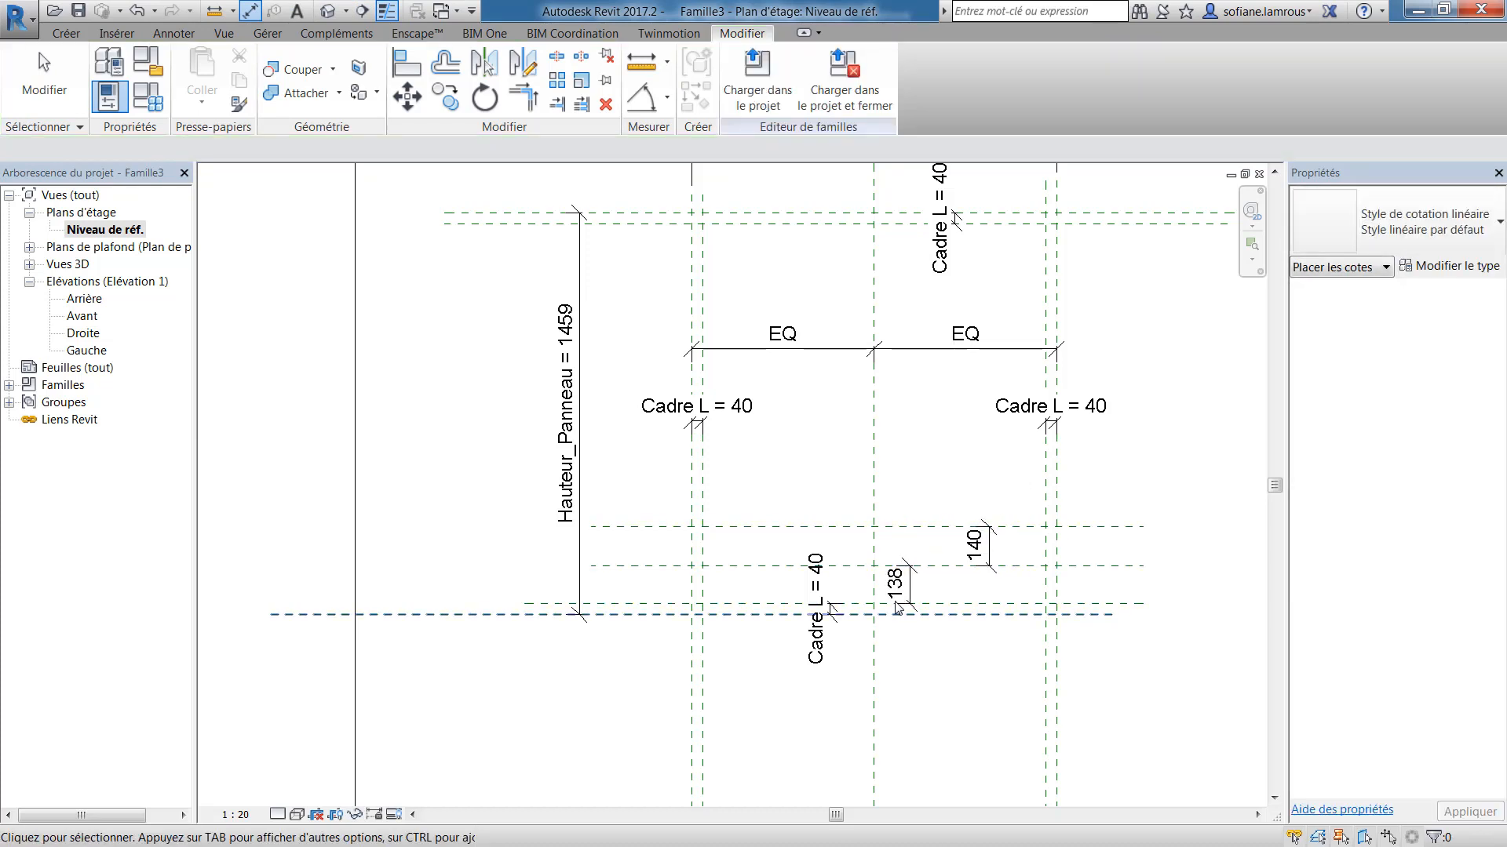
# - Create a type parameter named Lame for the dimension between the lower frame pair and the first new plane
pyautogui.click(909, 584)
pyautogui.click(932, 76)
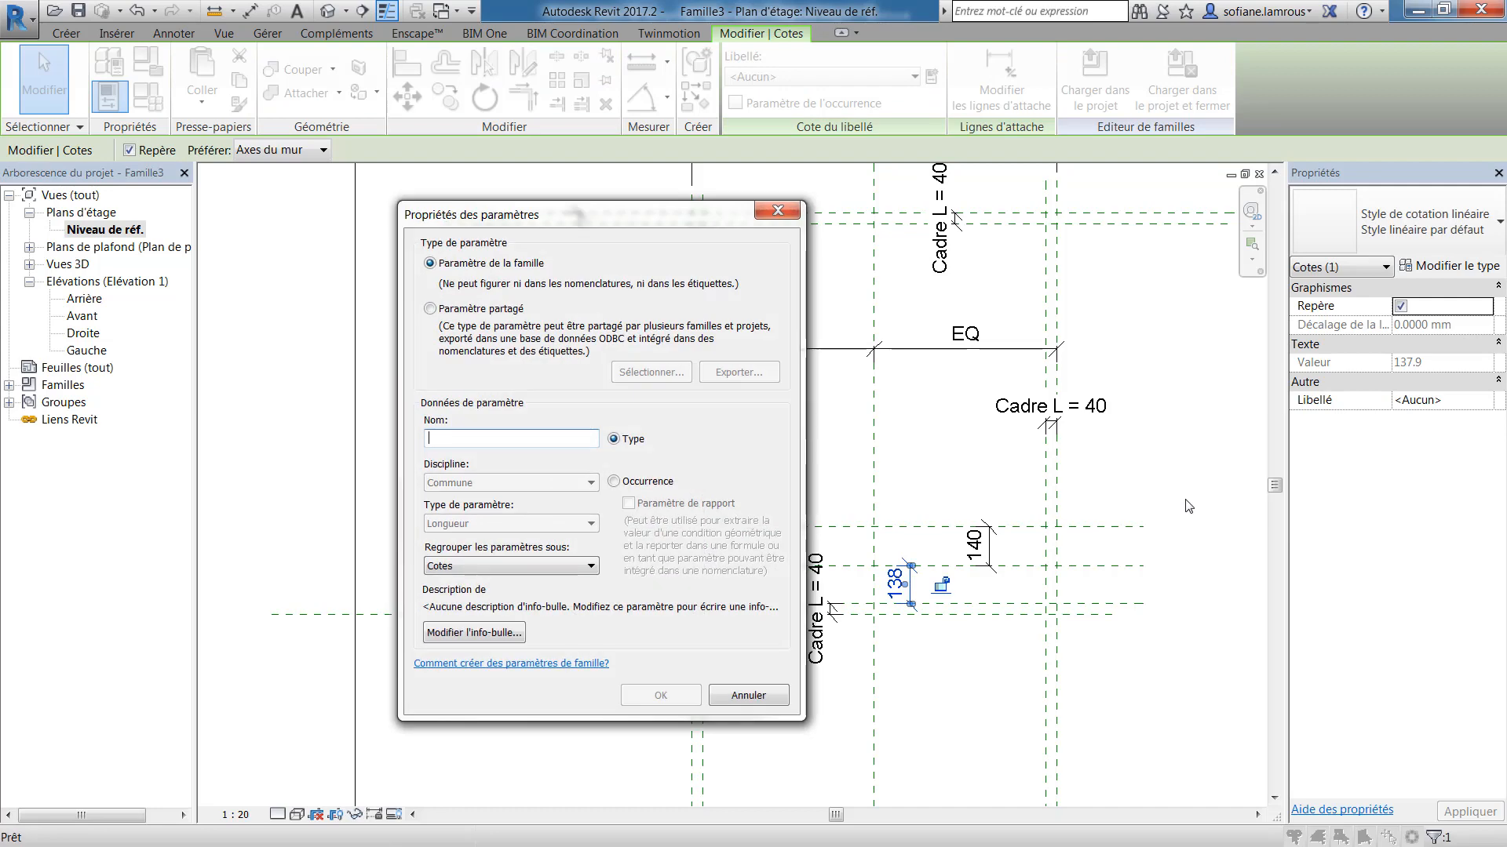
pyautogui.write('Lame')
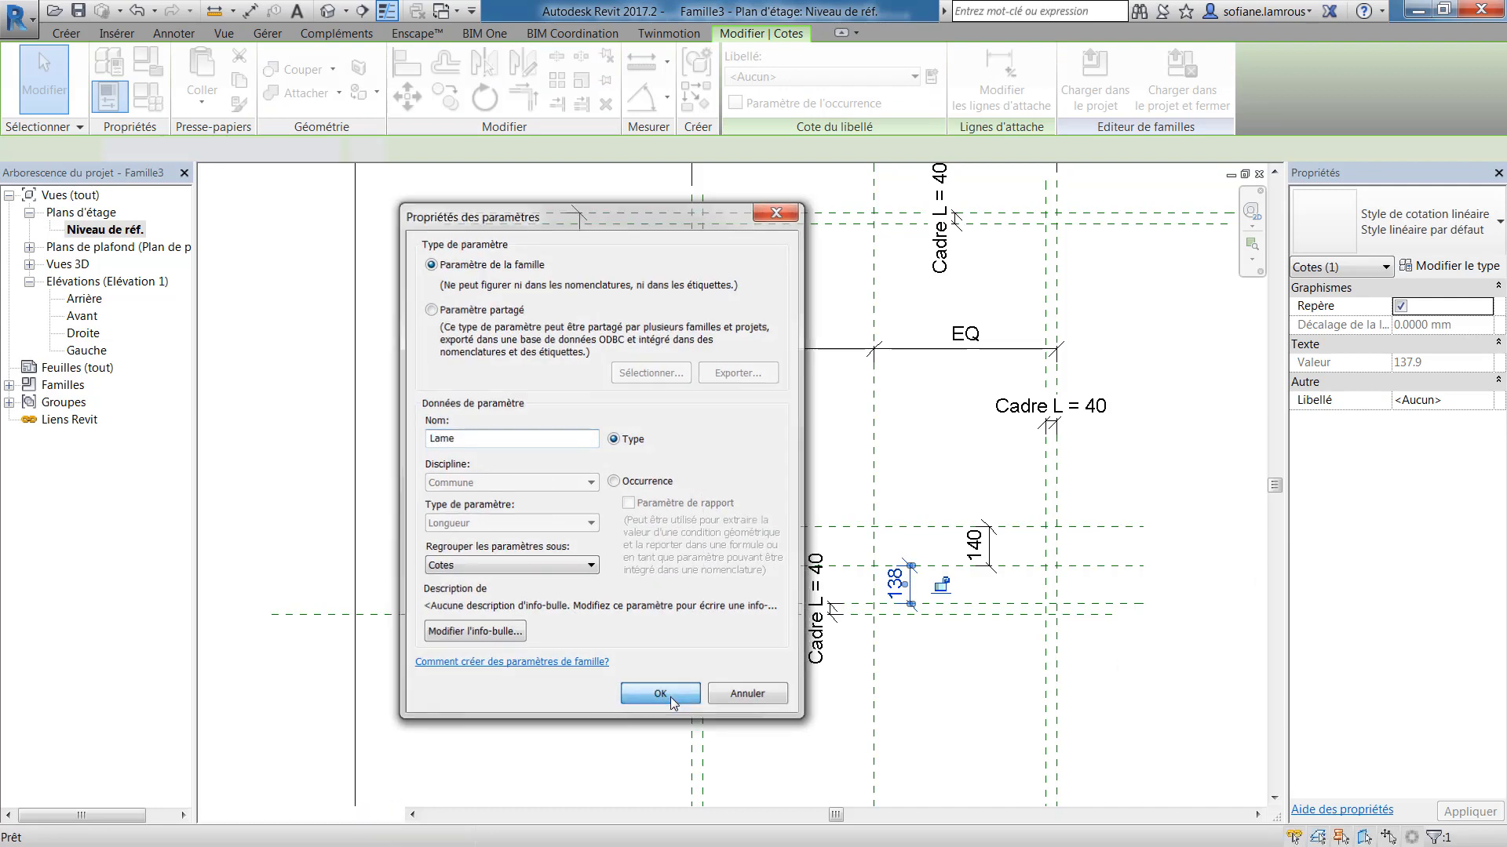
pyautogui.click(667, 695)
pyautogui.press('Escape')
# - Try to create another new parameter named Lame for the dimension between the two new horizontal planes
pyautogui.scroll(3, 934, 541)
pyautogui.click(1050, 566)
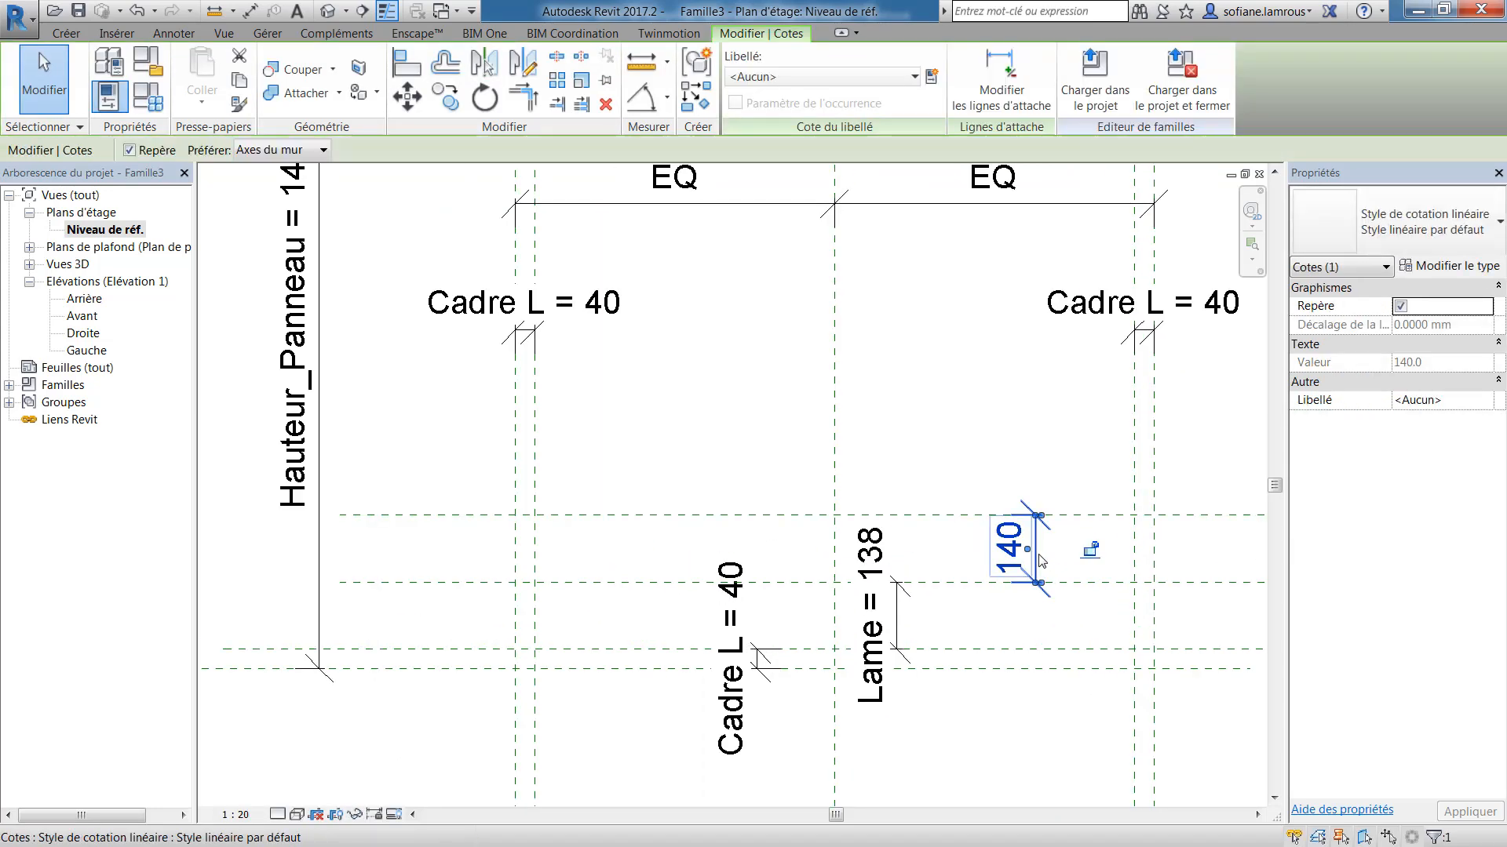
pyautogui.click(931, 76)
pyautogui.write('L')
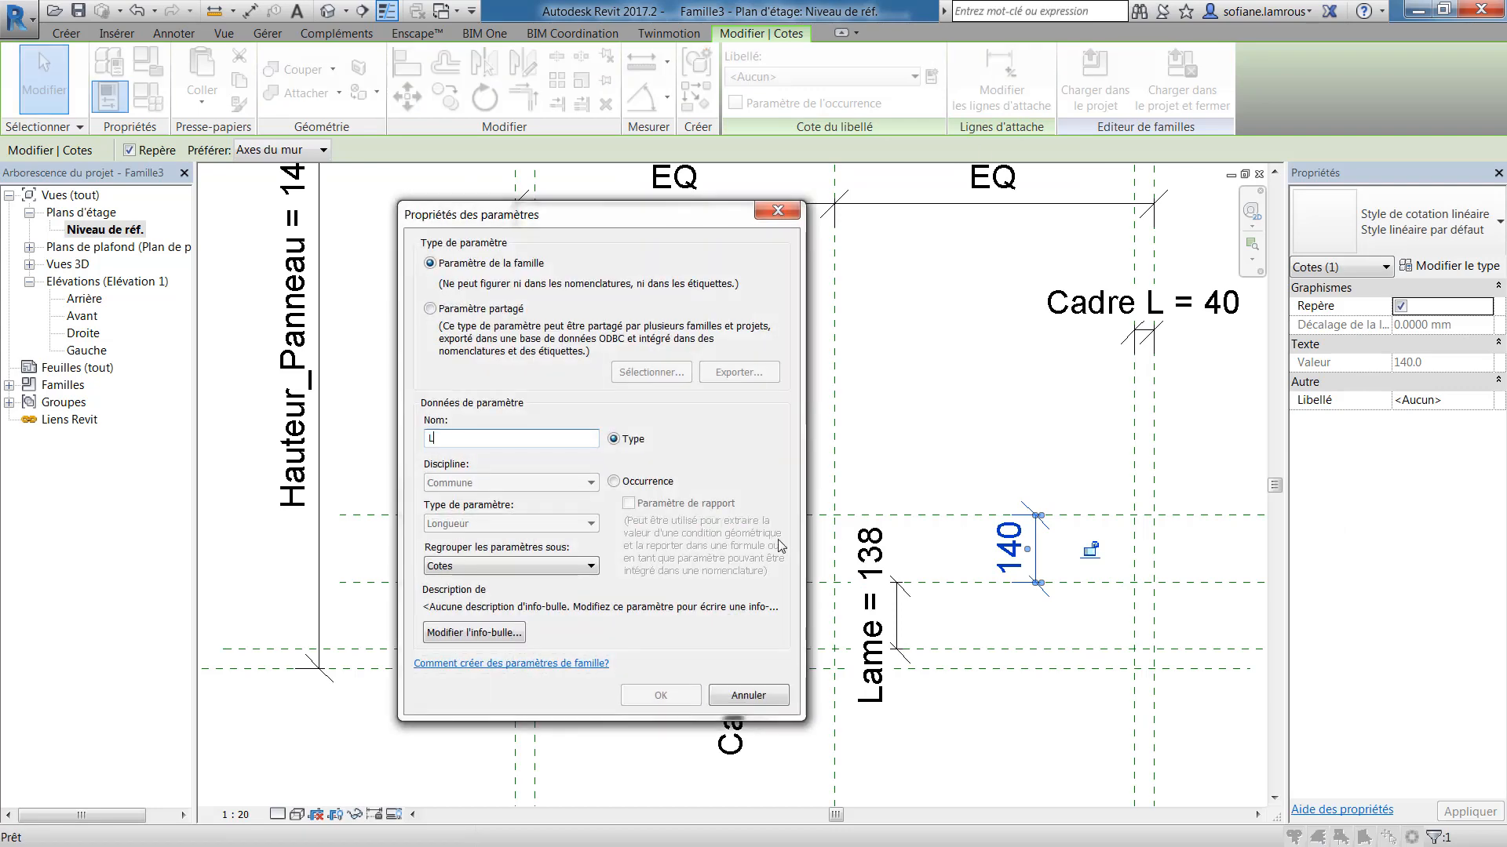
pyautogui.write('ame')
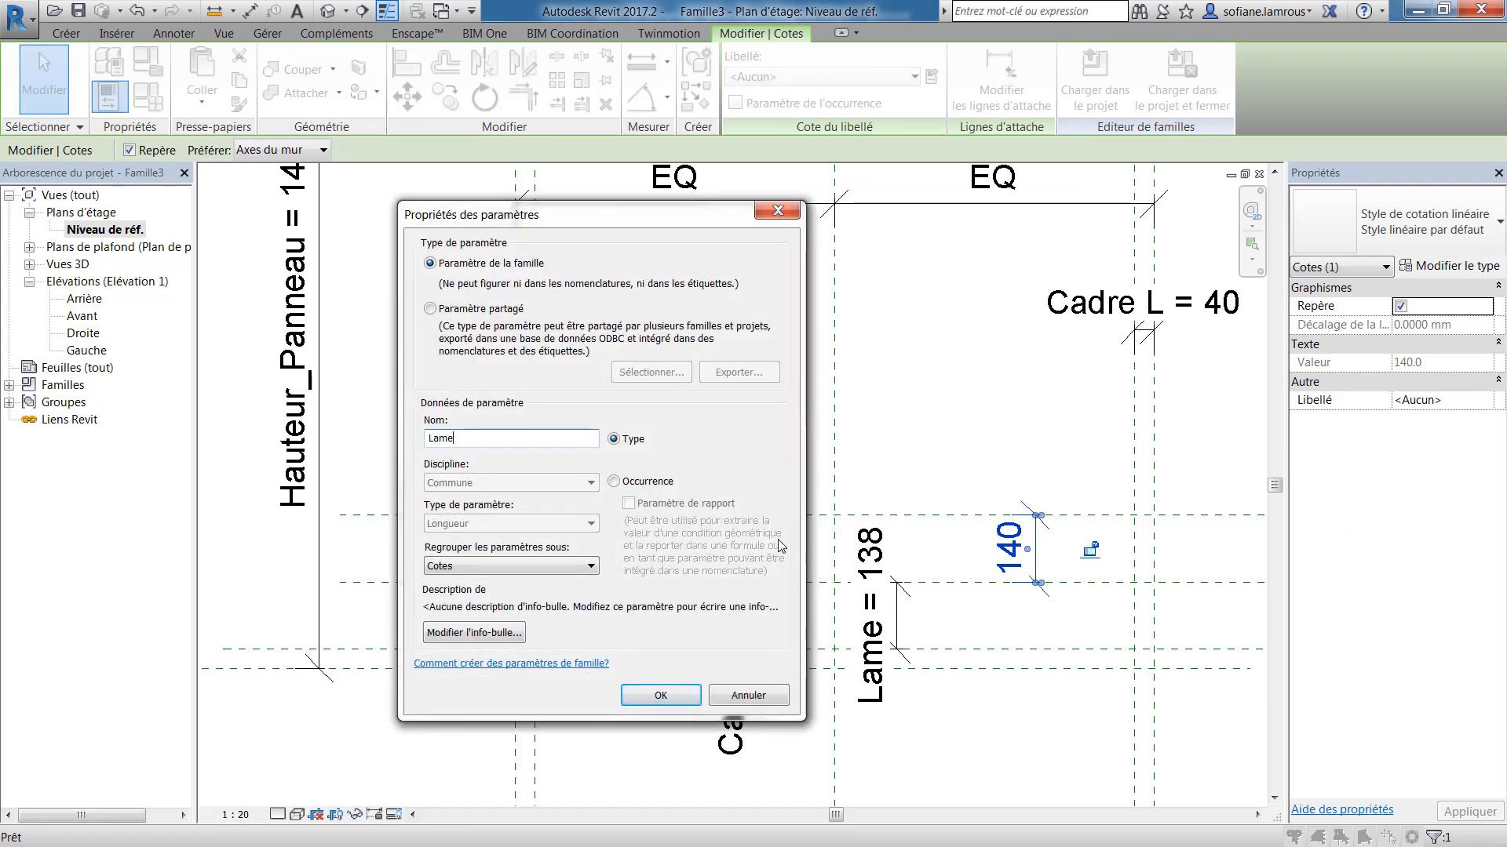
pyautogui.click(661, 695)
pyautogui.click(889, 624)
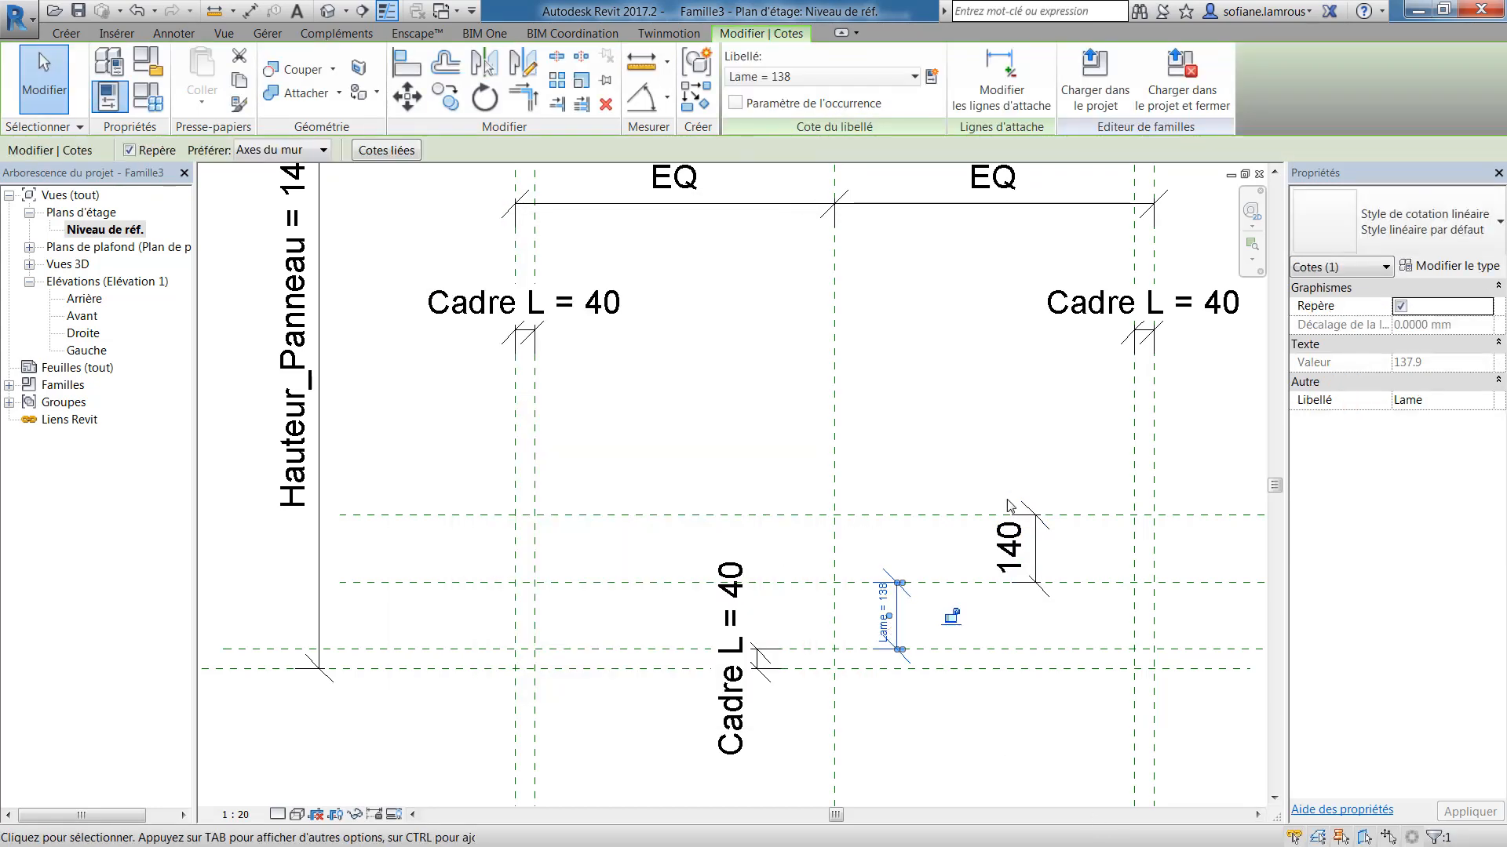
# - Assign the existing Lame parameter to the dimension between the two new horizontal planes
pyautogui.click(1010, 547)
pyautogui.click(885, 76)
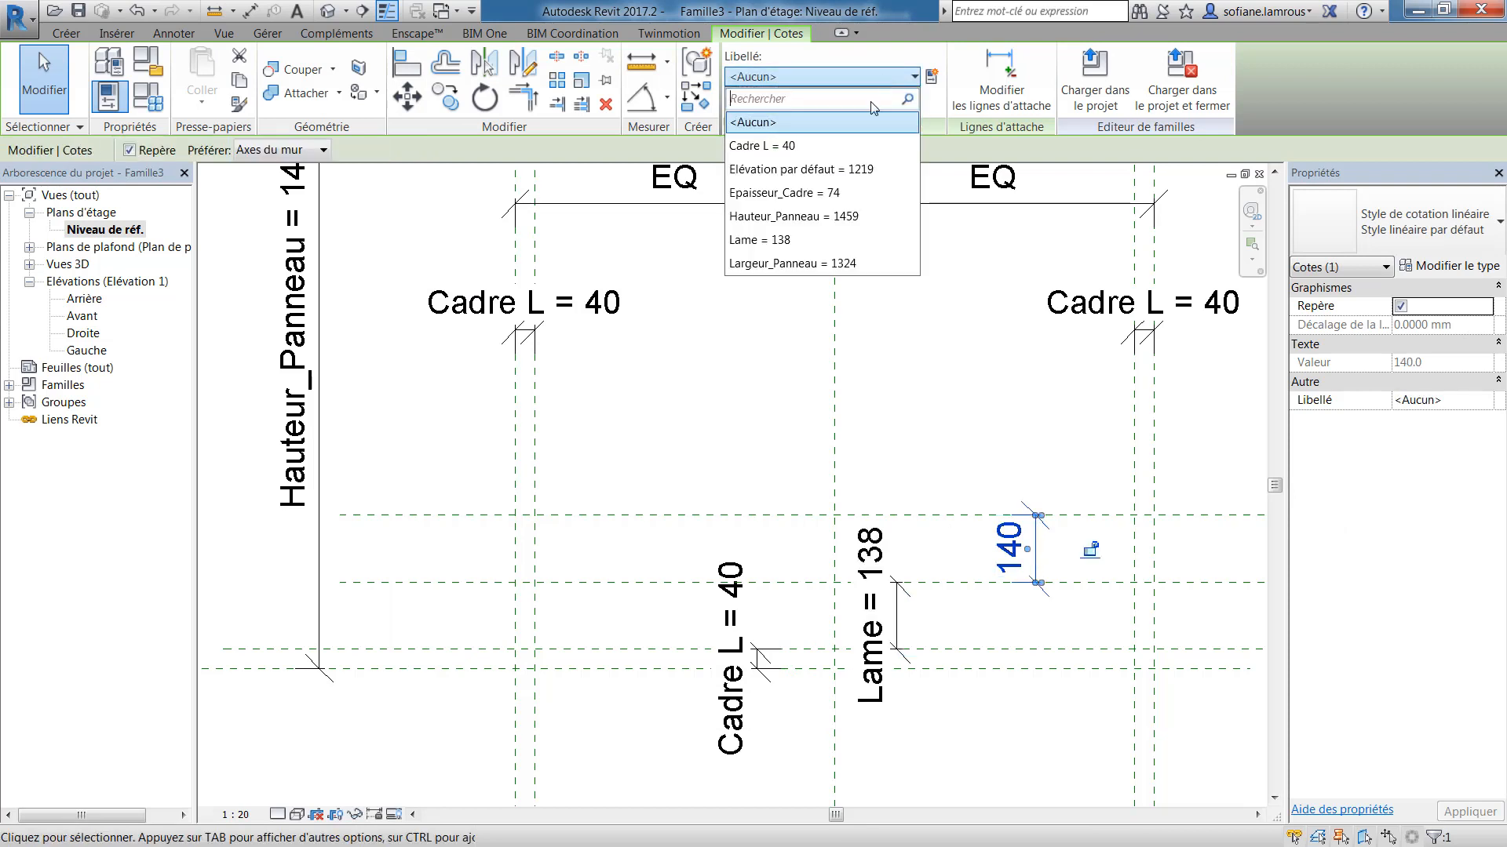
pyautogui.click(760, 239)
pyautogui.click(944, 753)
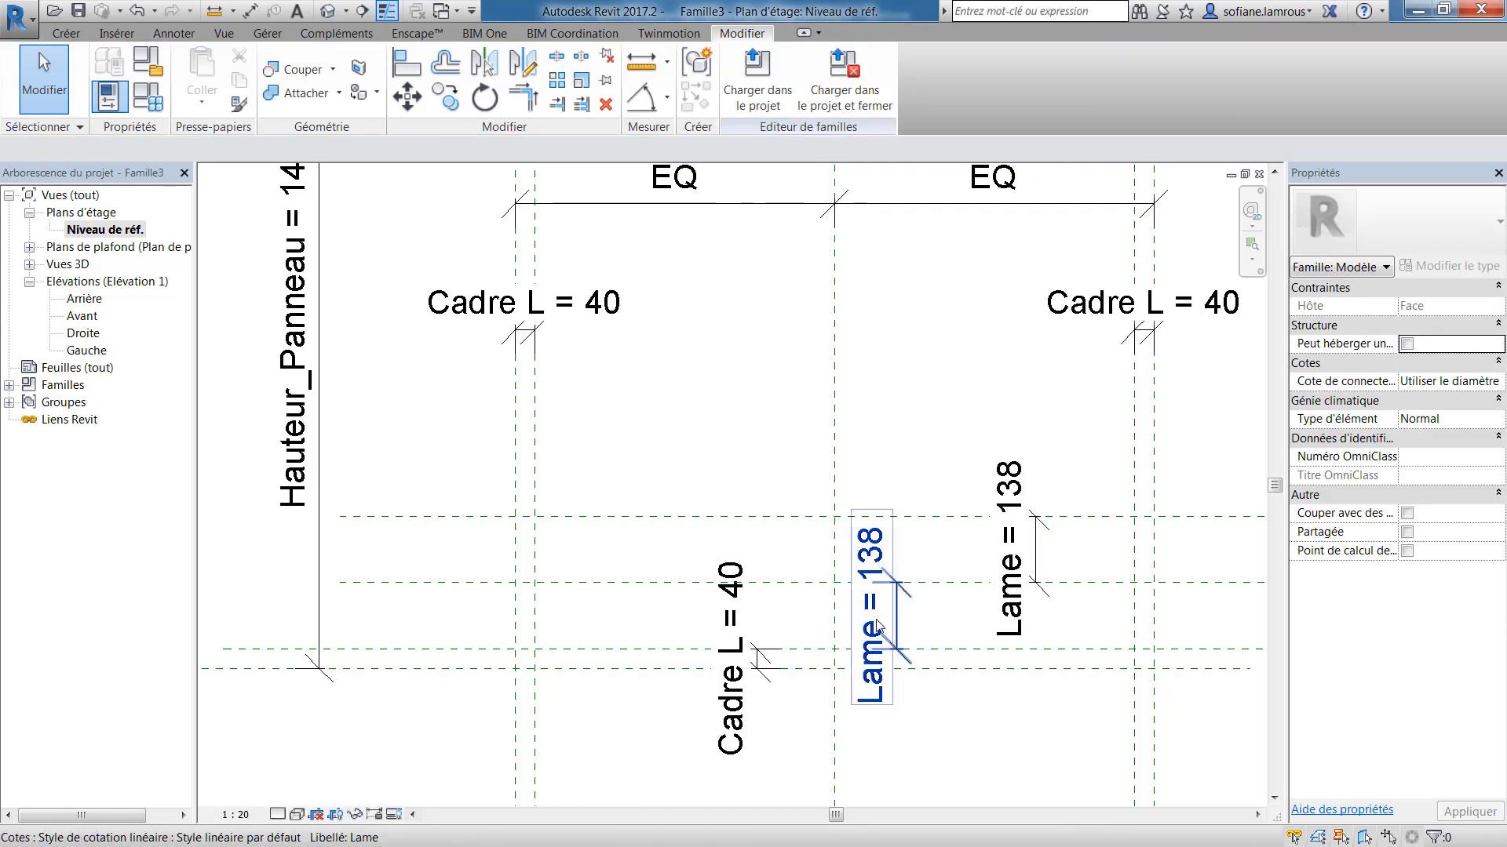
# - Start a sweep (Extrusion par chemin) and sketch its path by picking the four outer reference planes of the panel
pyautogui.scroll(-5, 877, 625)
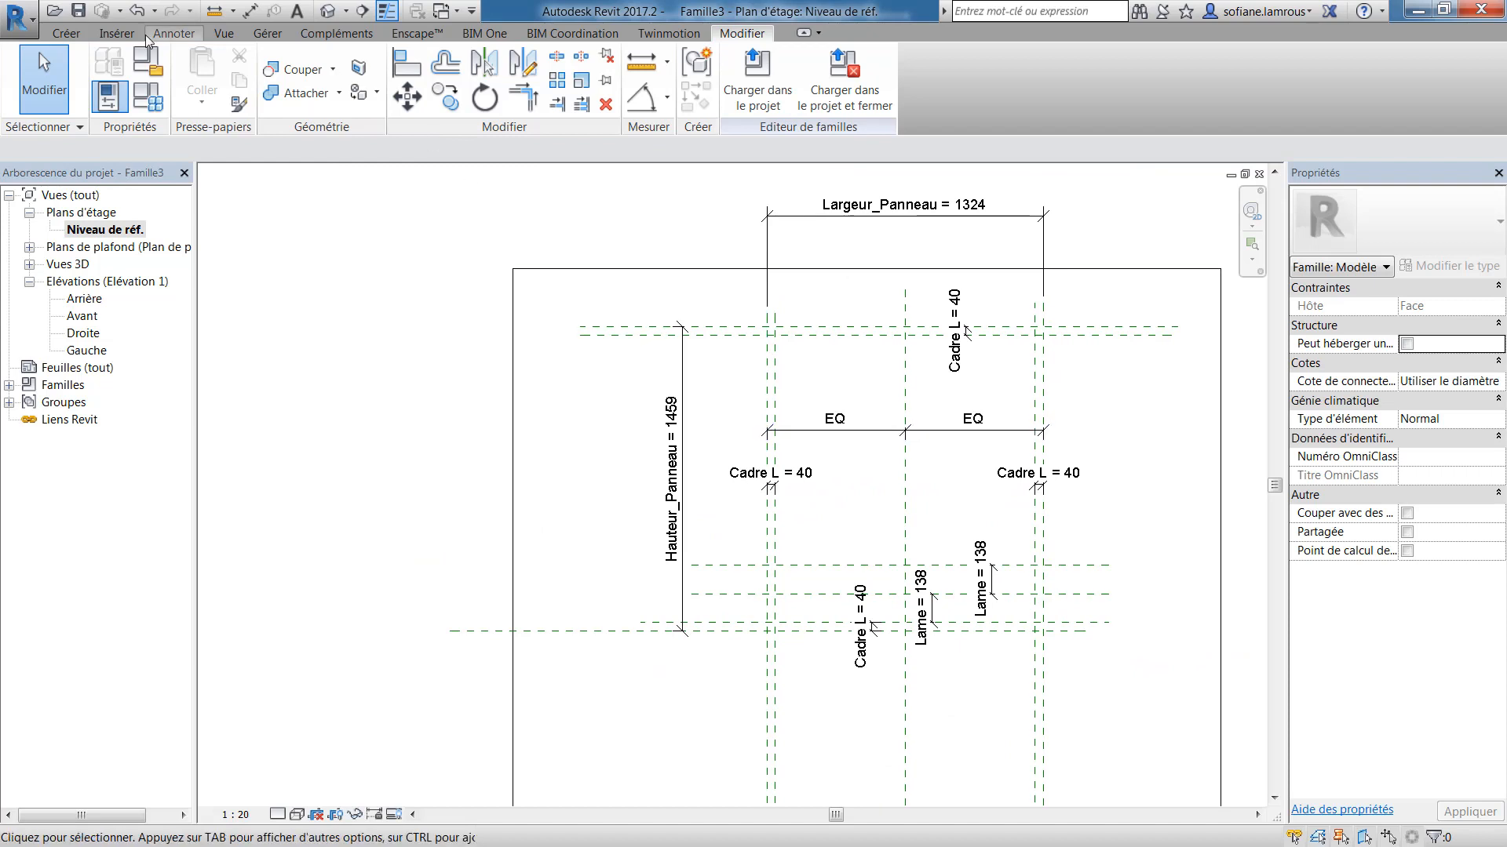
pyautogui.click(66, 33)
pyautogui.click(463, 57)
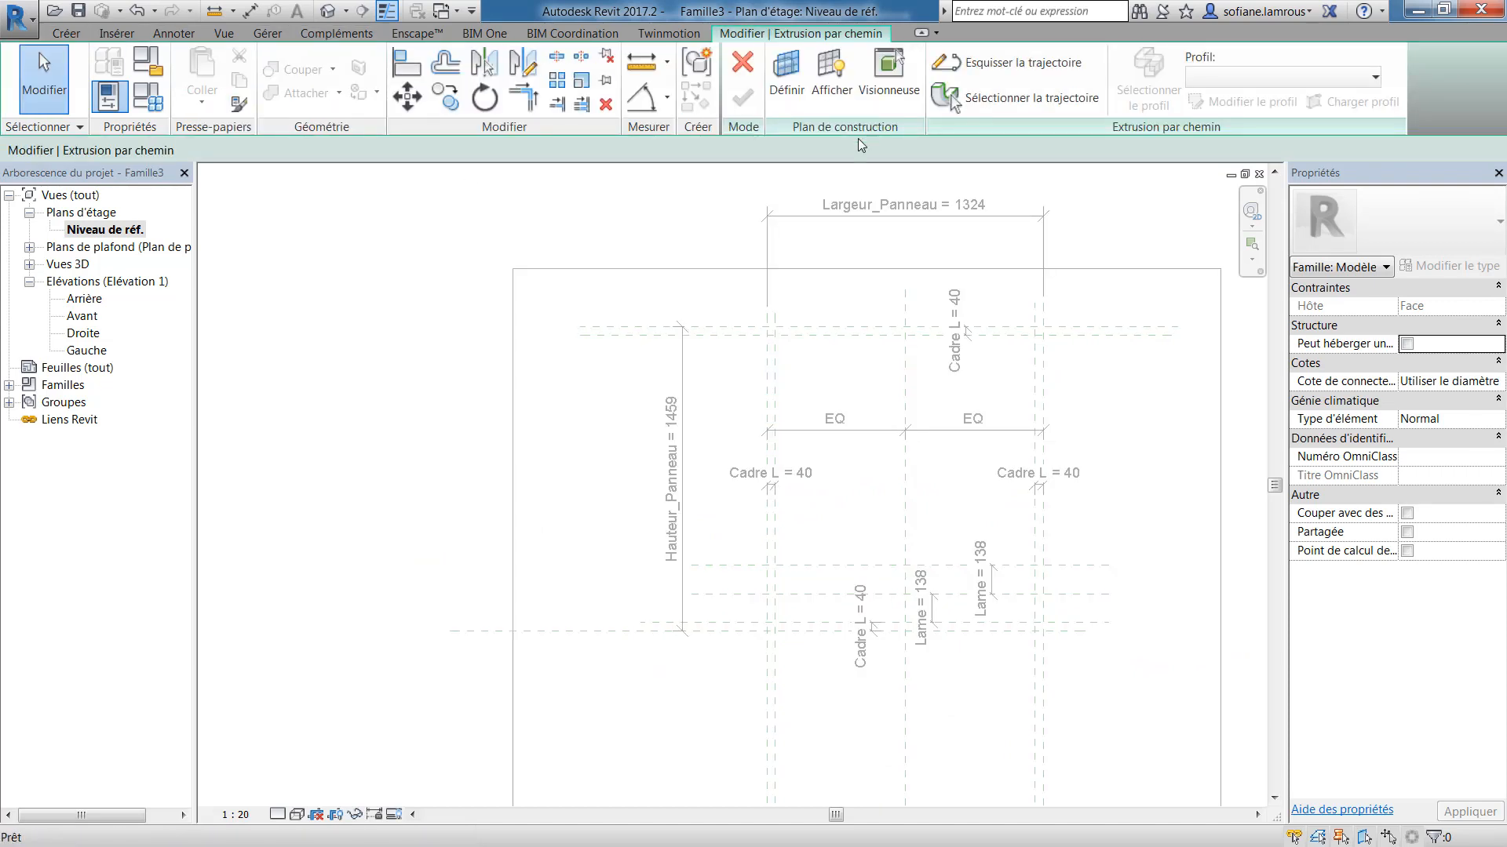
pyautogui.click(1005, 63)
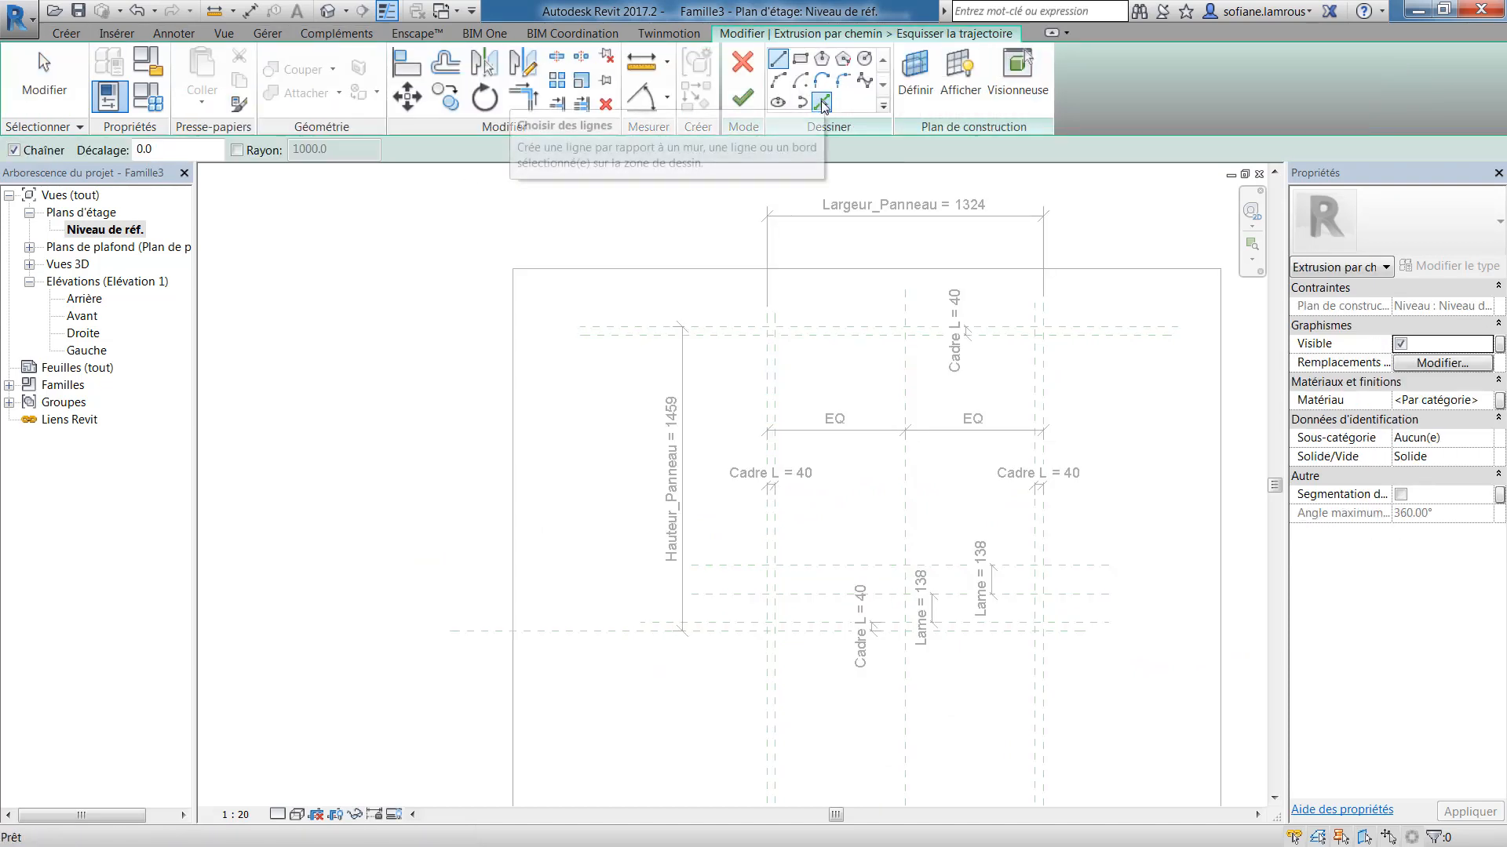
pyautogui.click(821, 100)
pyautogui.click(1044, 388)
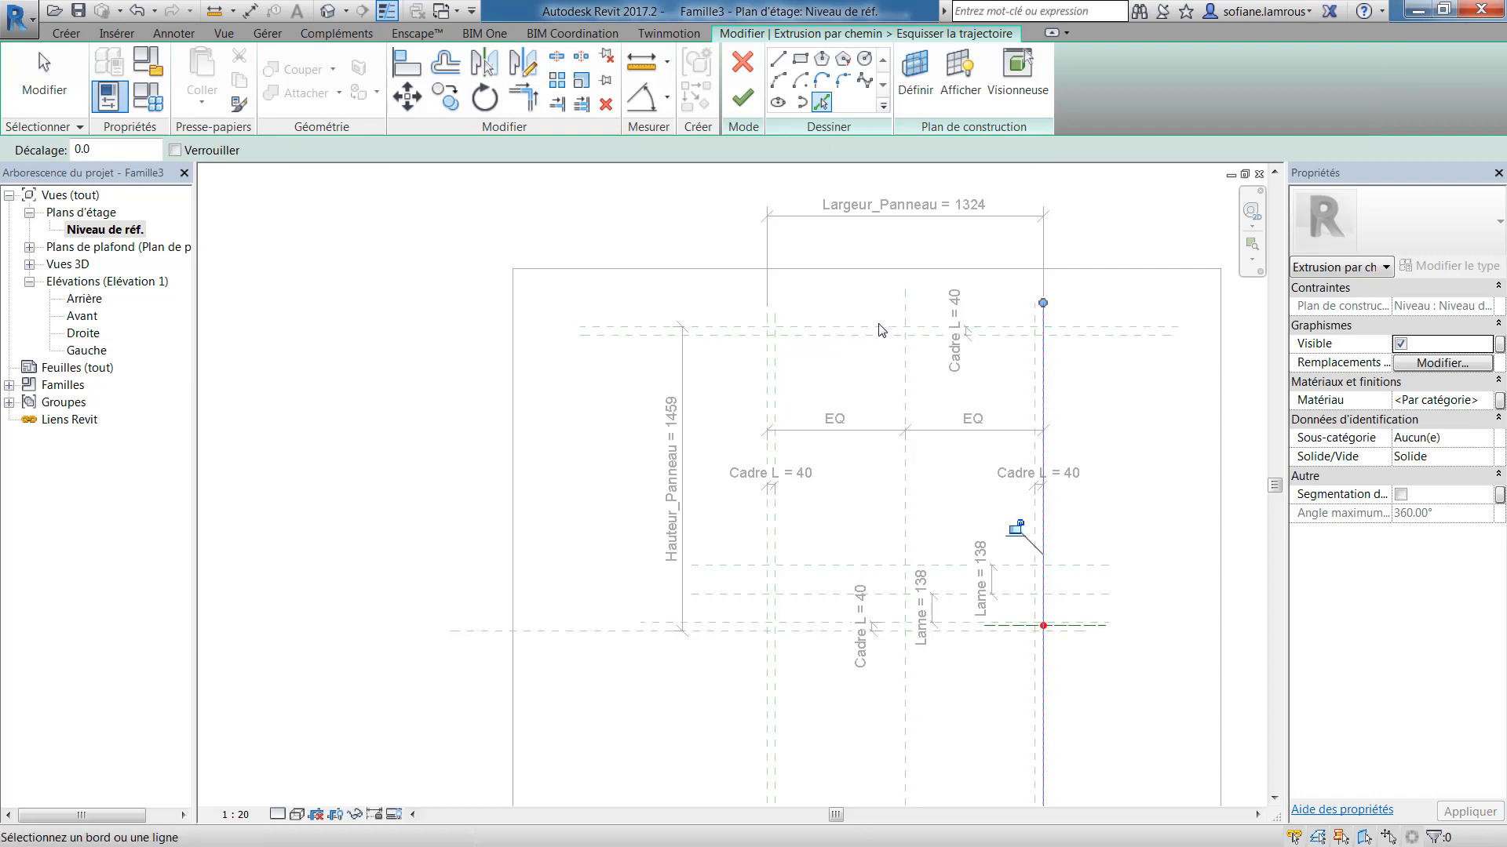
pyautogui.click(854, 328)
pyautogui.click(804, 632)
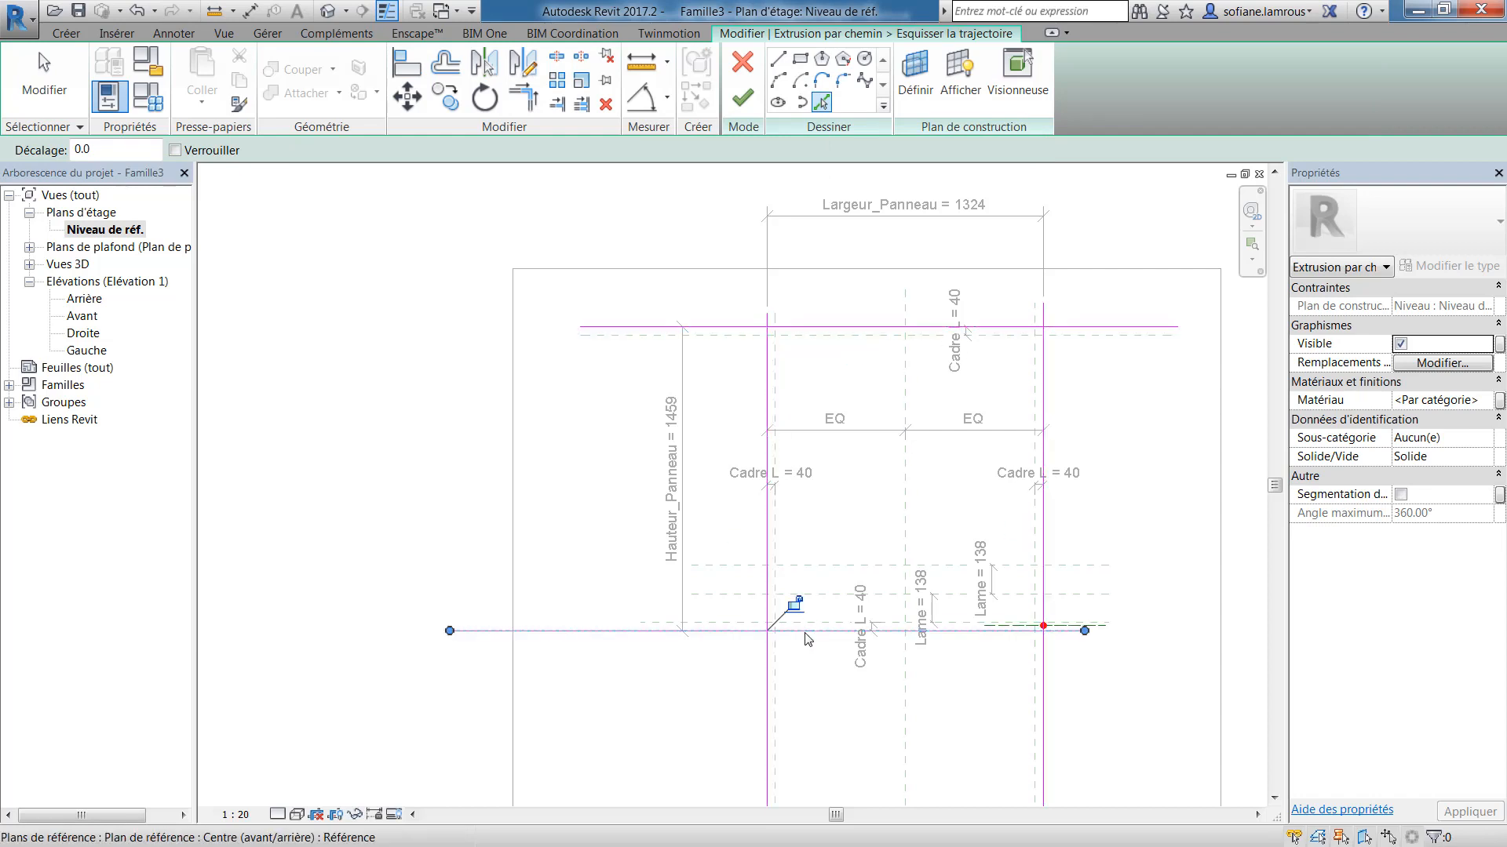
# - Trim the four path lines to corners so they form a closed rectangle on the panel's outer planes
pyautogui.click(522, 95)
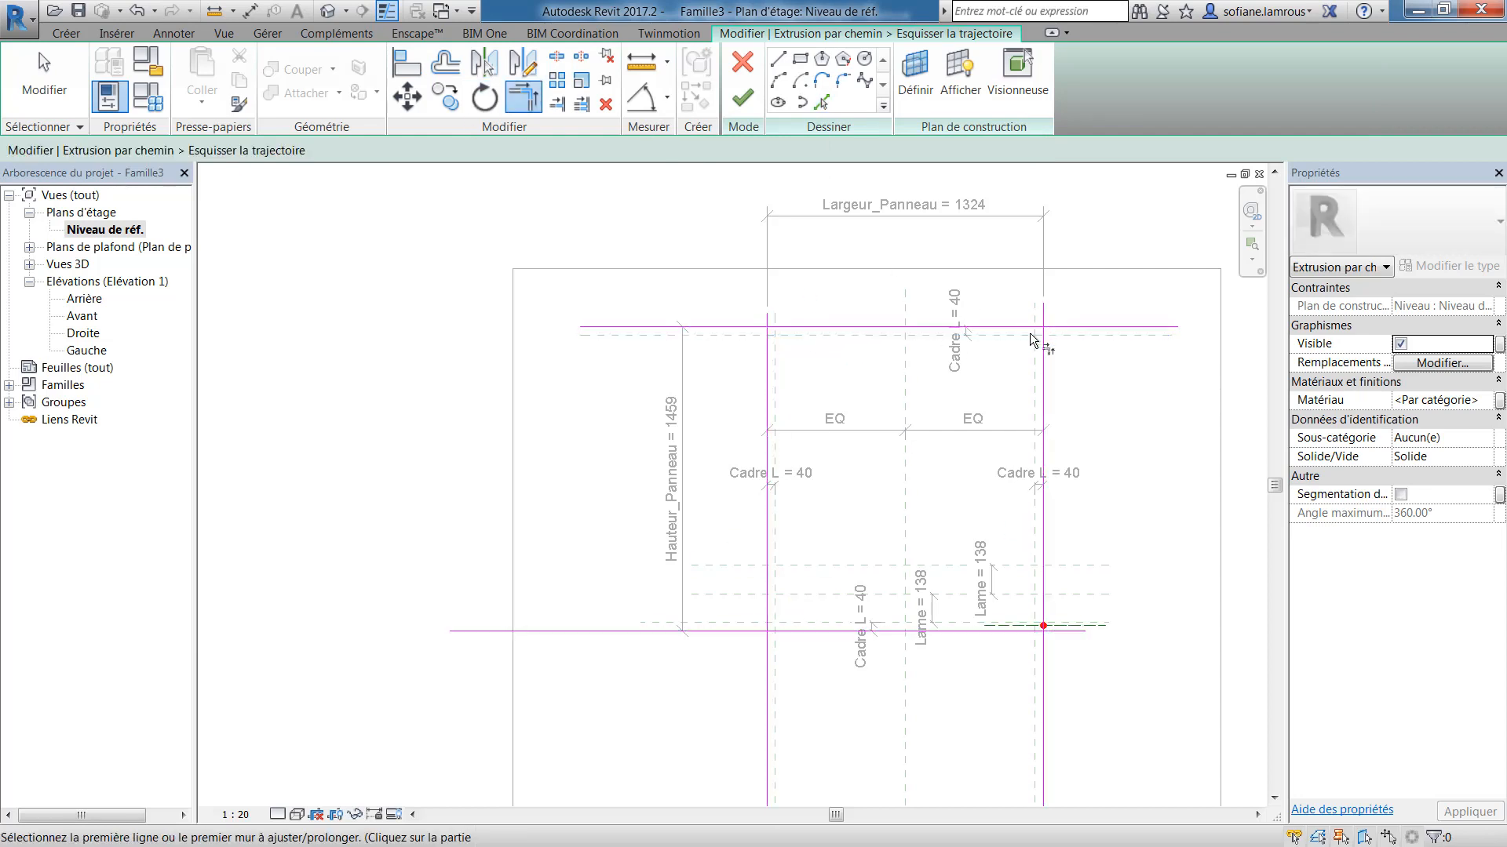
pyautogui.click(955, 328)
pyautogui.click(1041, 393)
pyautogui.click(1020, 632)
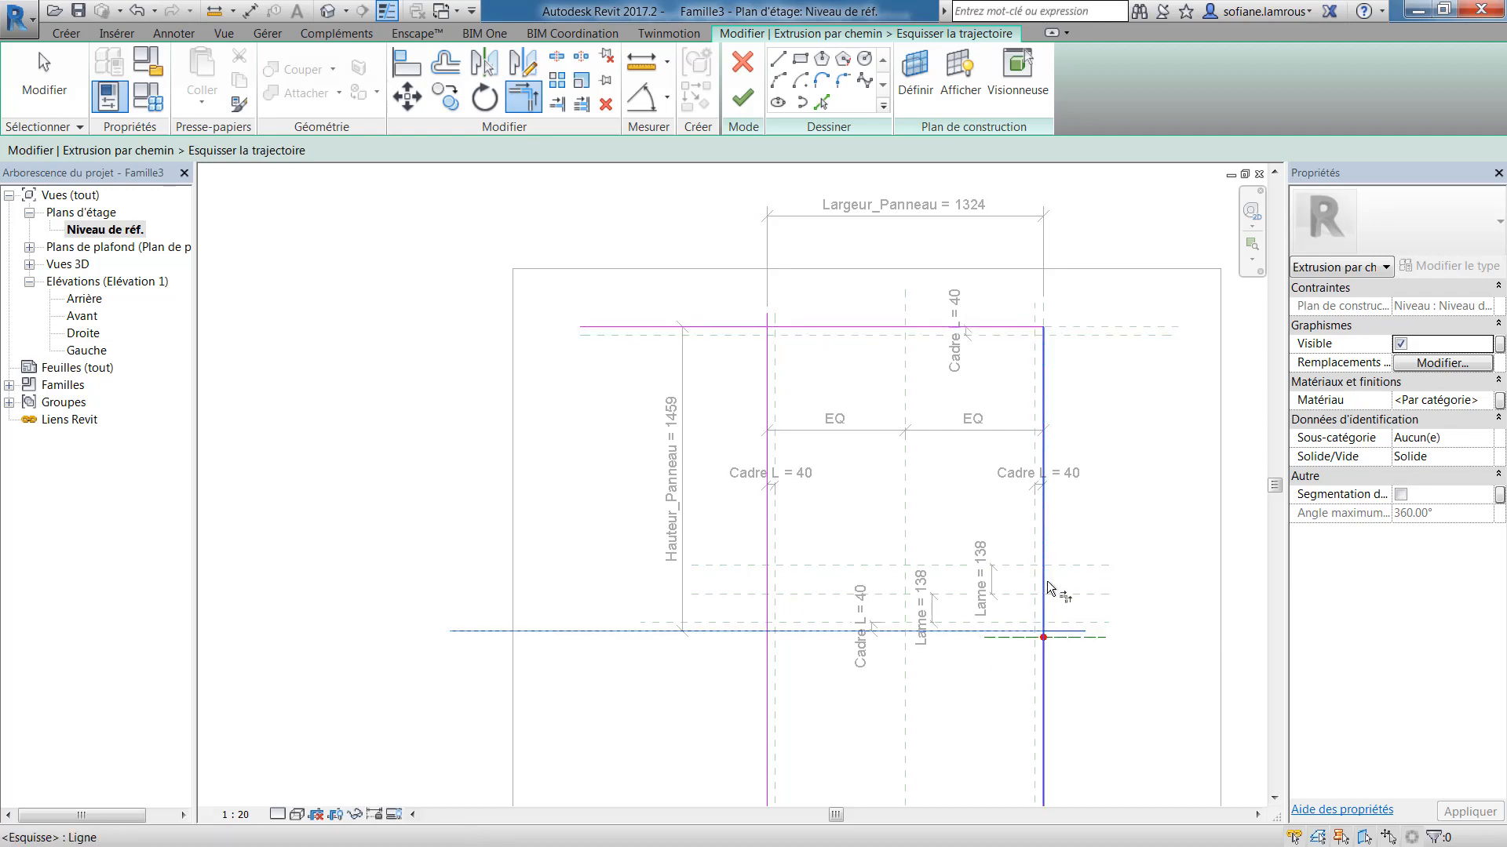
pyautogui.click(1043, 620)
pyautogui.click(801, 634)
pyautogui.click(772, 594)
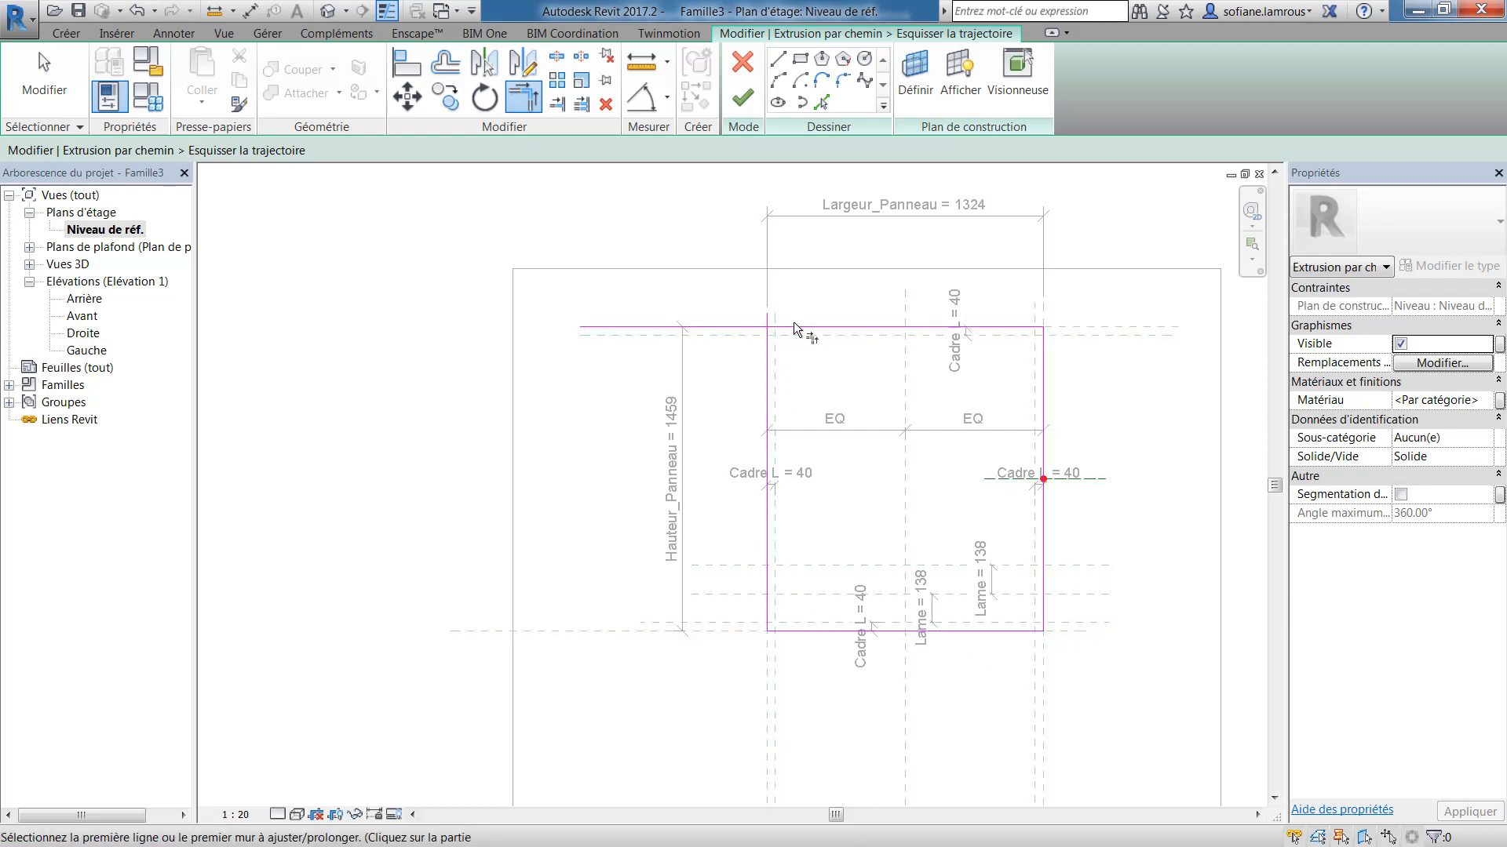
pyautogui.click(792, 328)
pyautogui.click(768, 350)
# - Align and lock the path lines to the panel's outer reference planes, and finish the path
pyautogui.press('a')
pyautogui.press('l')
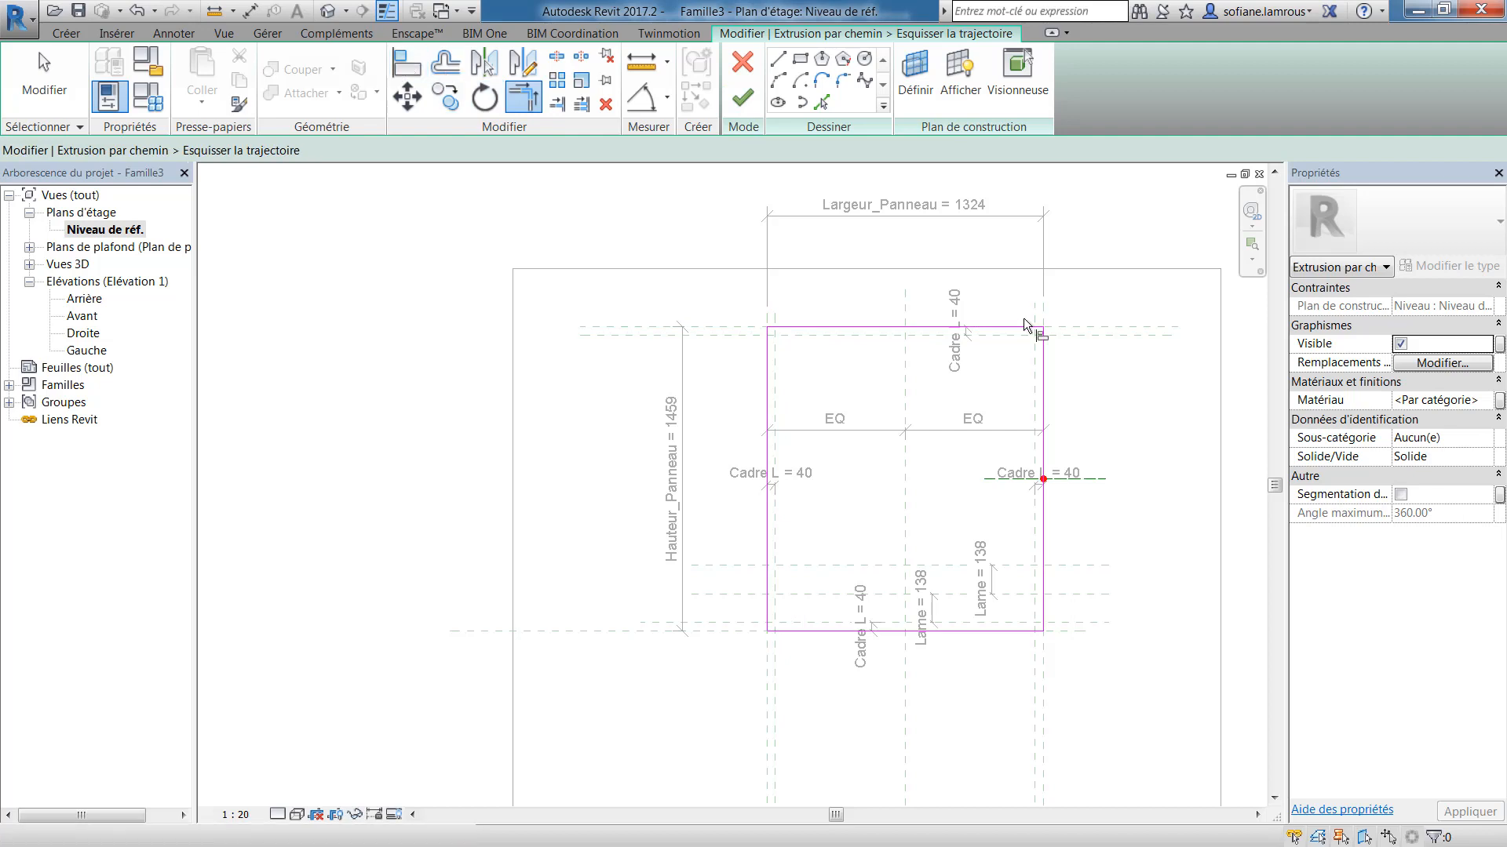
pyautogui.click(988, 329)
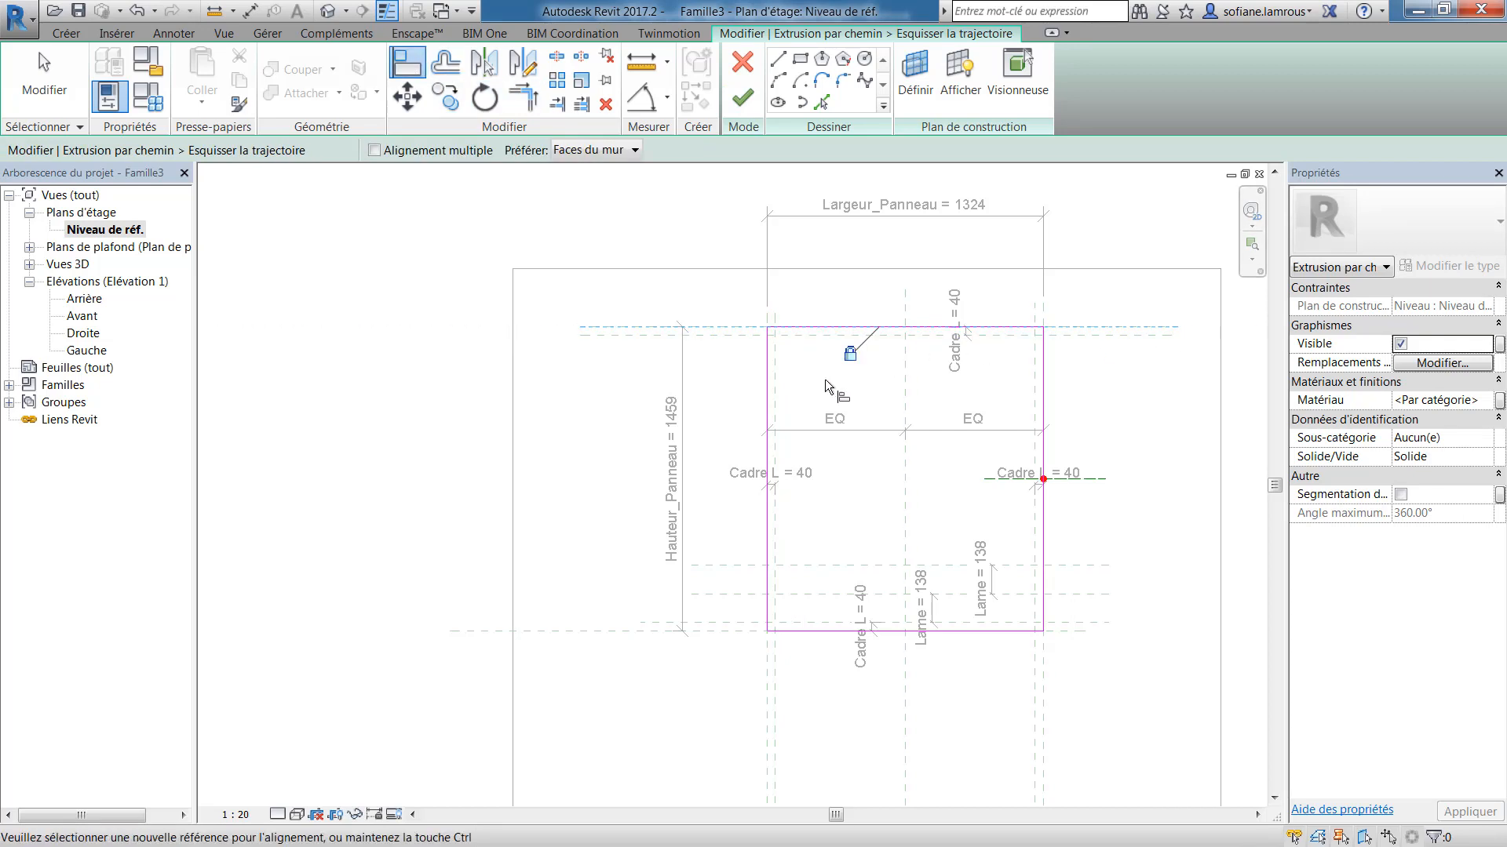
pyautogui.click(769, 718)
pyautogui.click(767, 589)
pyautogui.scroll(3, 1062, 643)
pyautogui.click(1057, 624)
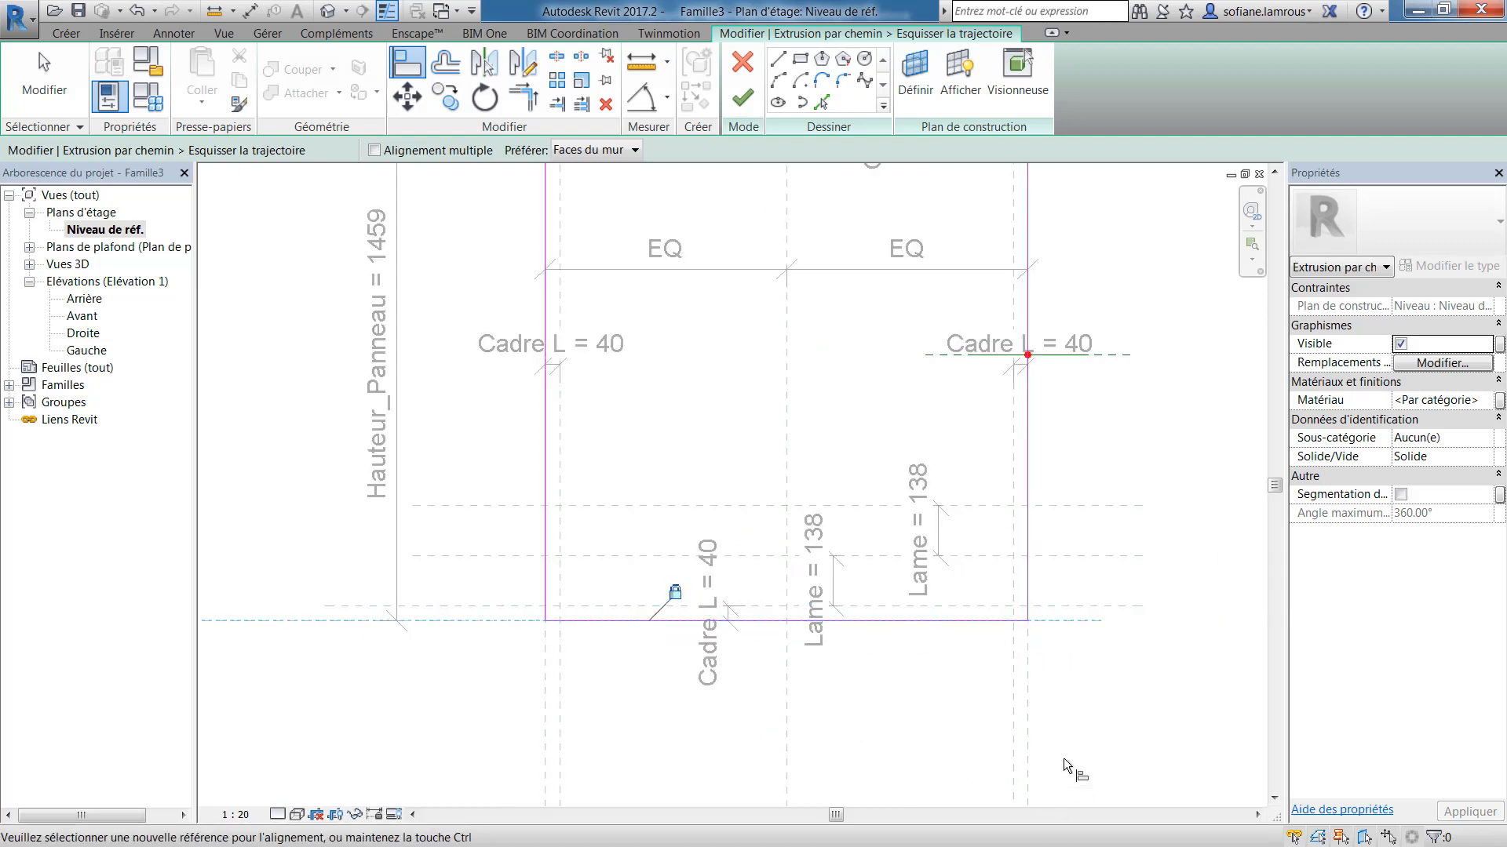
pyautogui.click(742, 97)
# - Edit the sweep profile in the Elévation: Arrière view and draw a rectangle around the path's origin point
pyautogui.click(1247, 102)
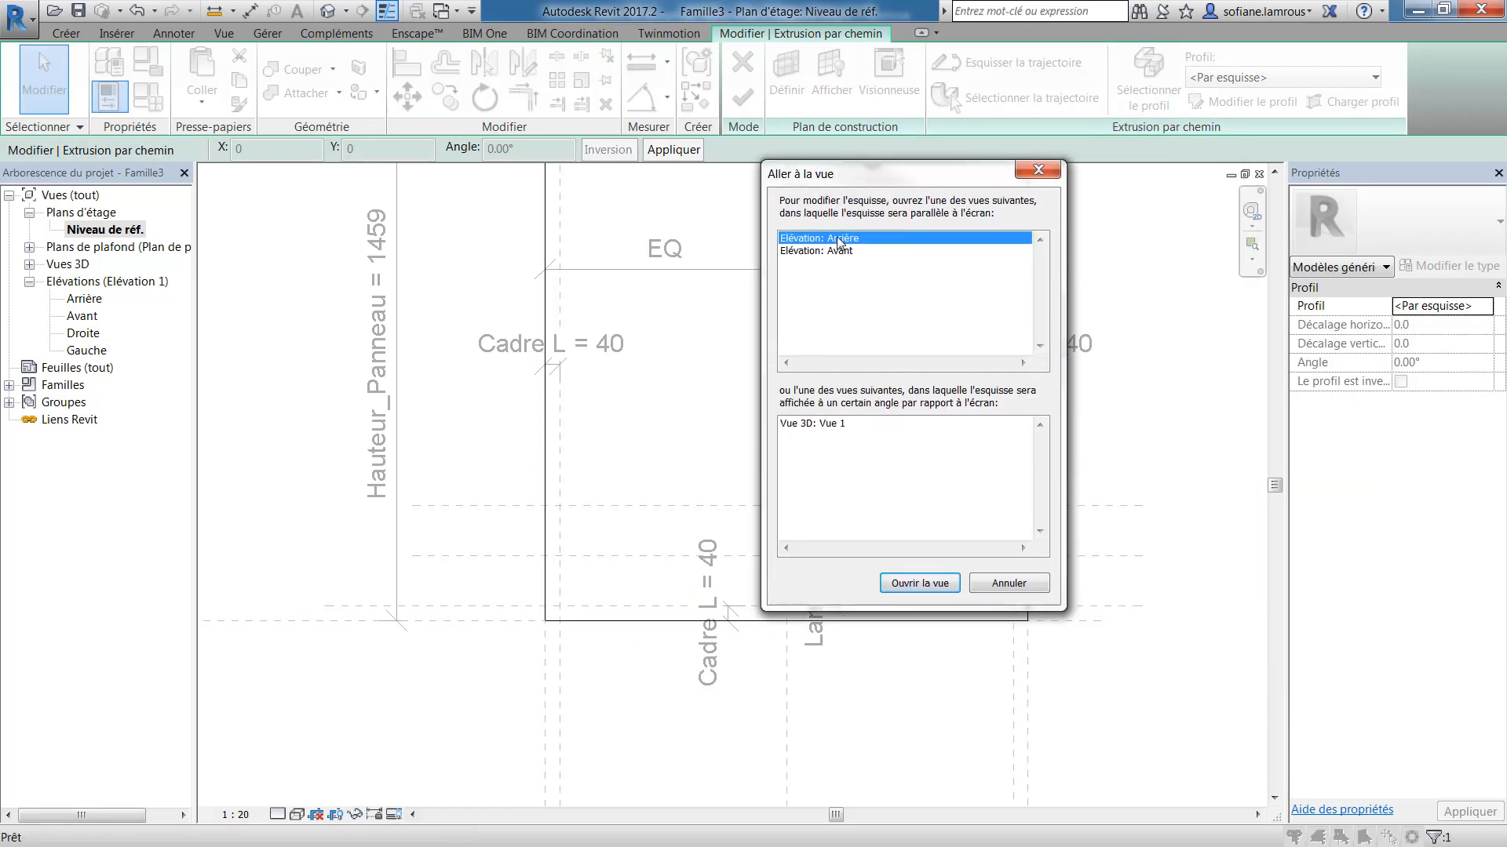
pyautogui.click(952, 581)
pyautogui.scroll(6, 549, 645)
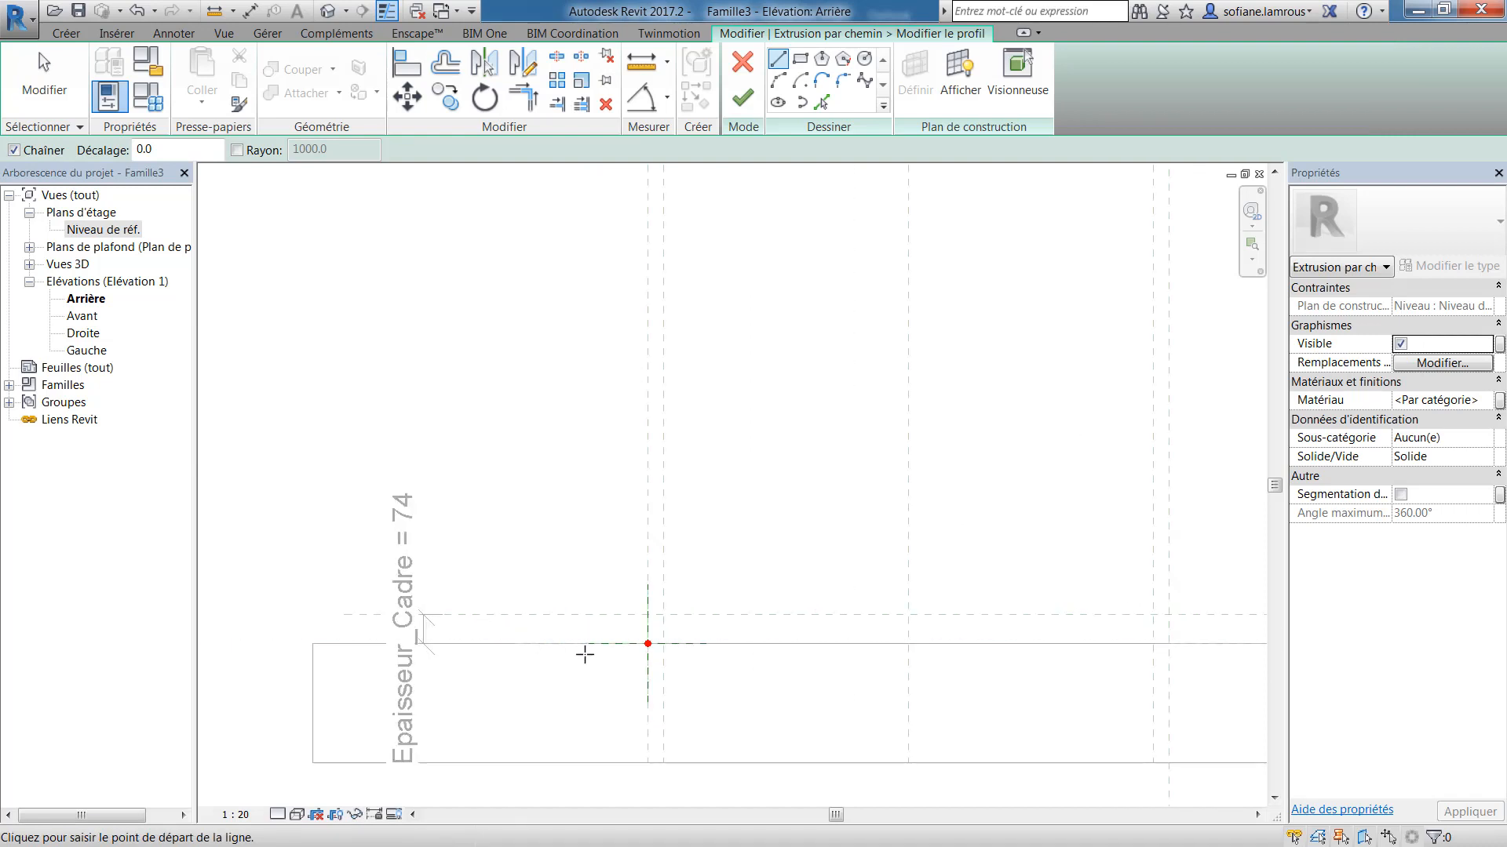
pyautogui.moveTo(702, 579); pyautogui.dragTo(747, 383, button='middle')
pyautogui.click(800, 58)
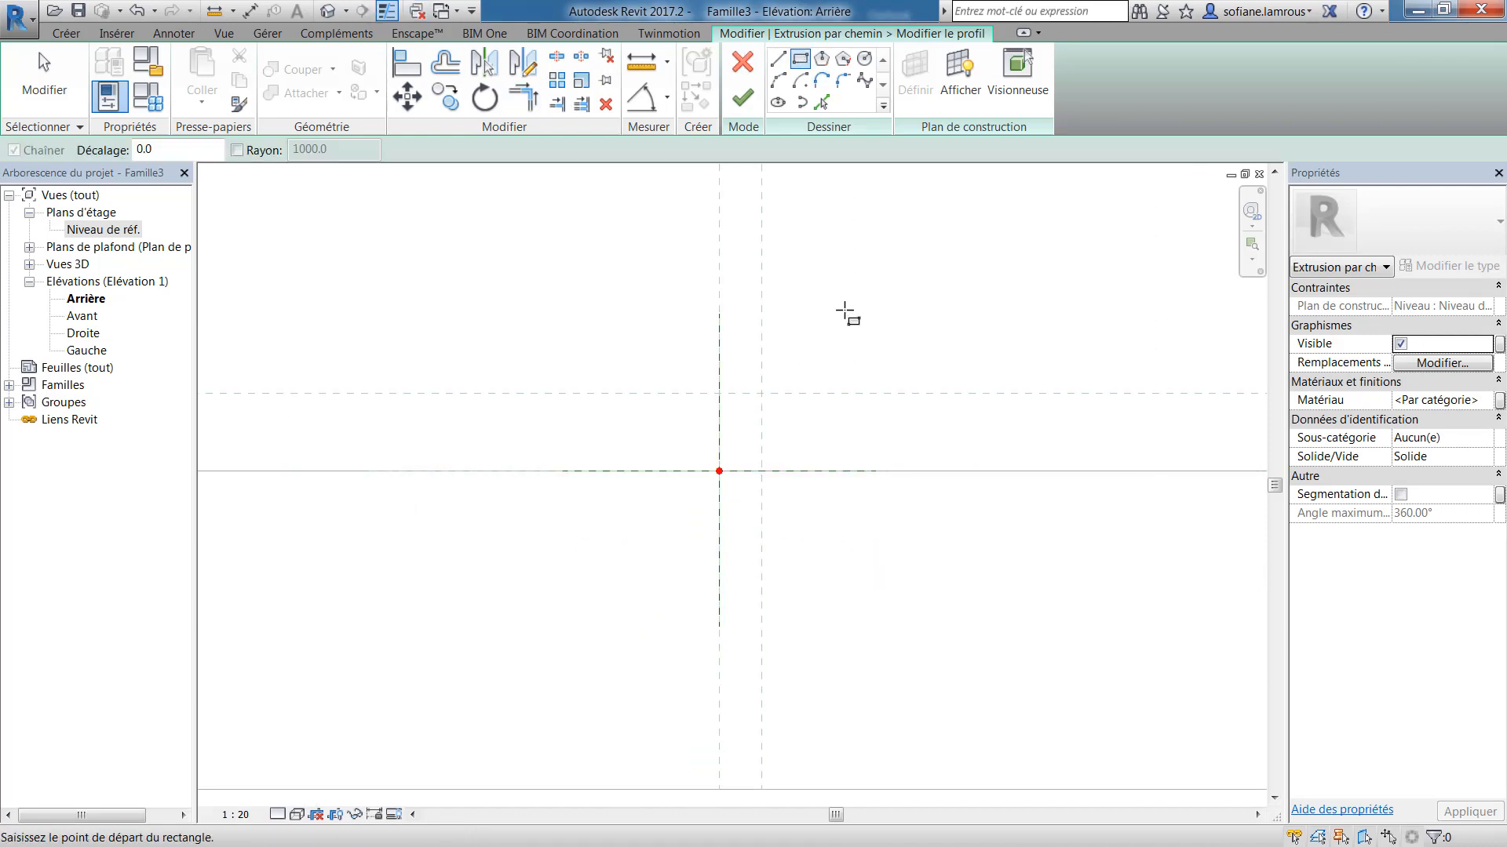
pyautogui.click(844, 310)
pyautogui.click(620, 624)
# - Align the profile's upper edge to the Epaisseur_Cadre plane and its right edge to the inner Cadre L plane, with locks
pyautogui.press('a')
pyautogui.press('l')
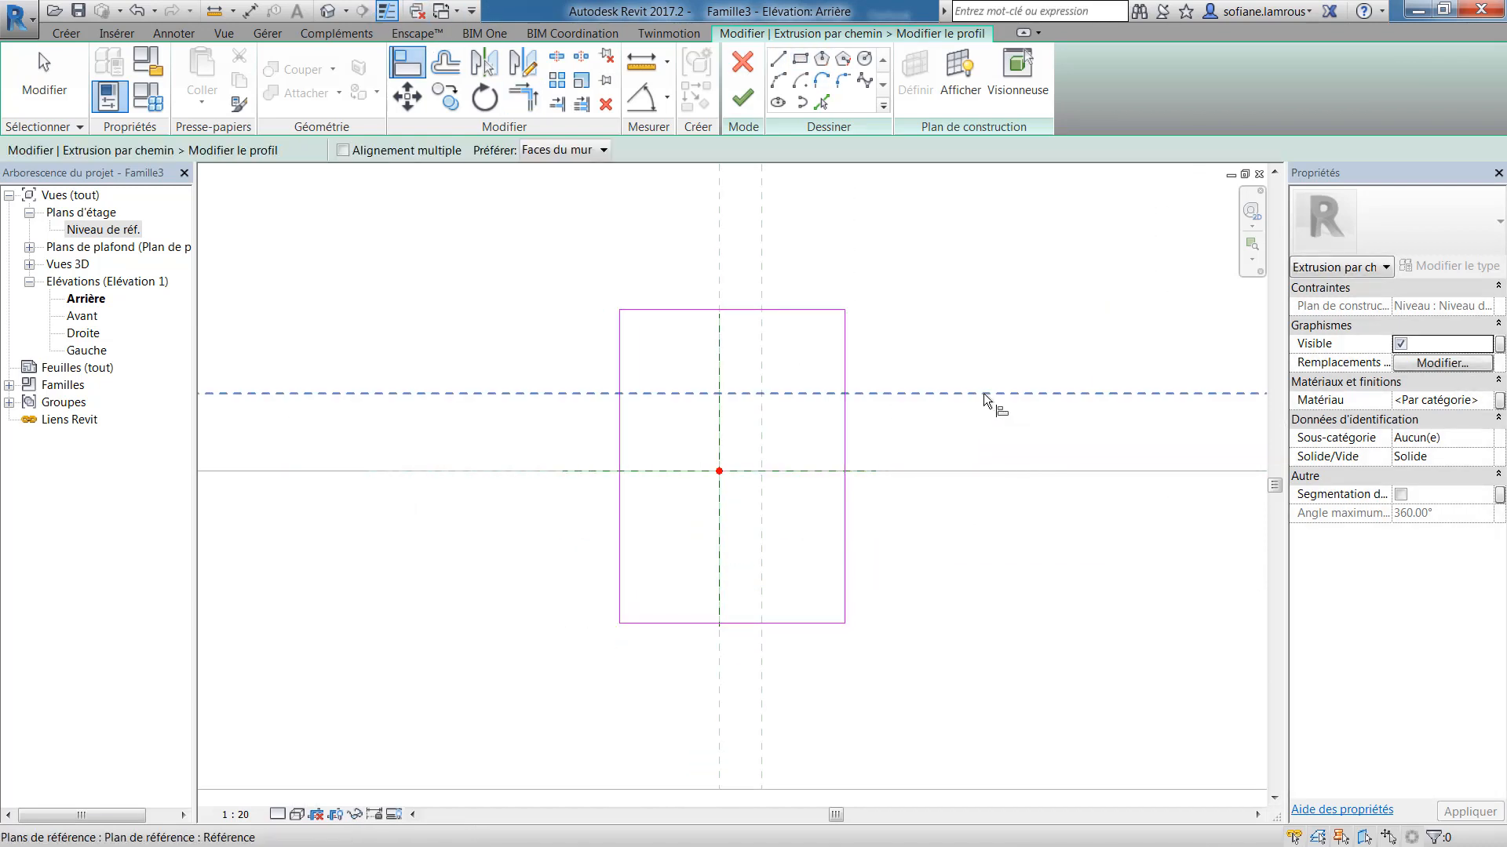
pyautogui.click(982, 393)
pyautogui.click(812, 312)
pyautogui.click(761, 425)
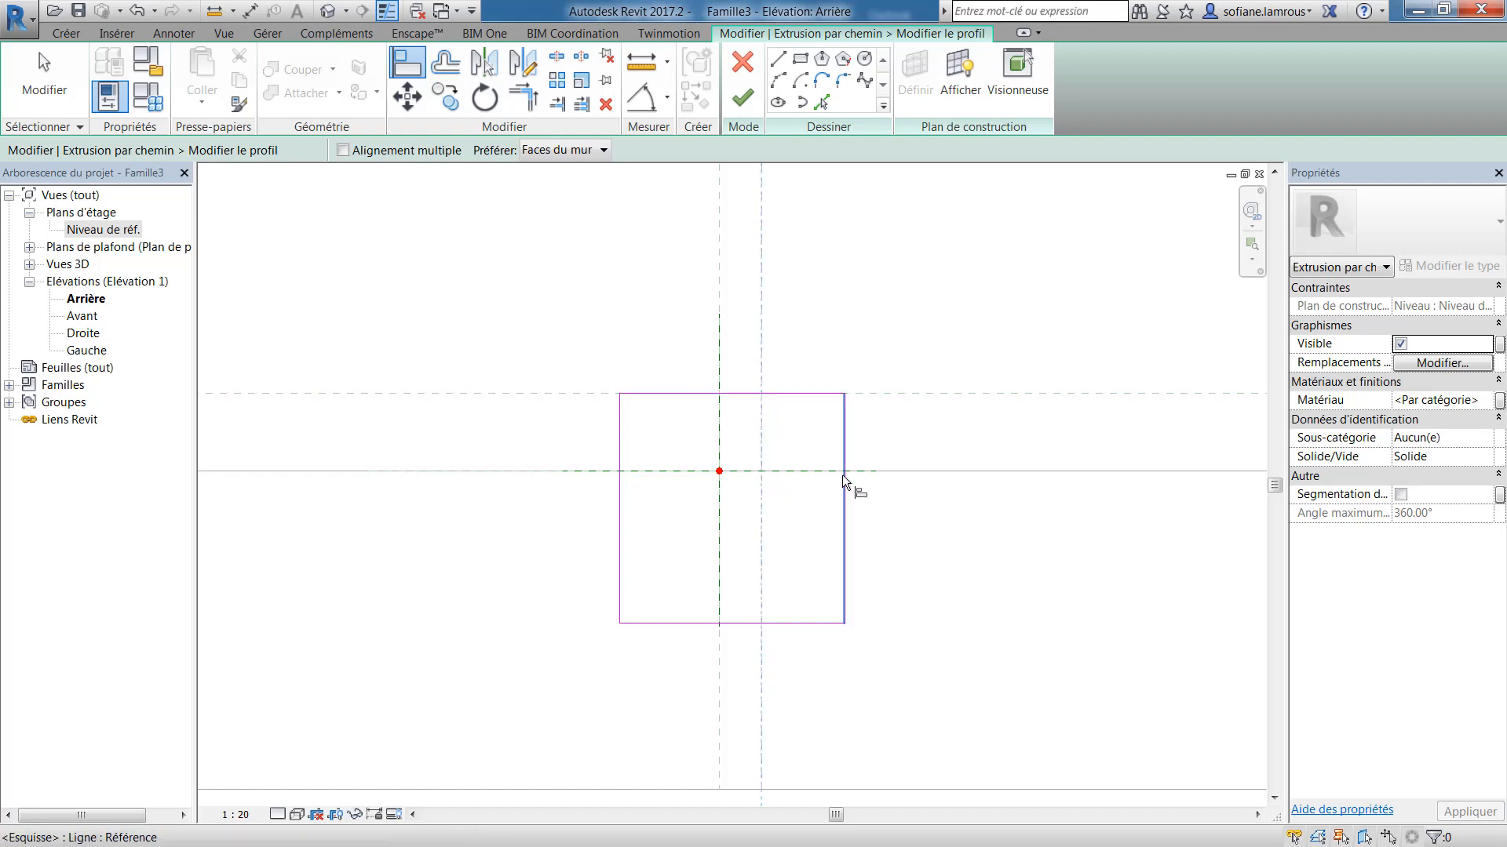
pyautogui.click(843, 474)
pyautogui.click(788, 503)
# - Align and lock the profile's left edge to the outer frame plane and its lower edge to the reference level
pyautogui.click(718, 345)
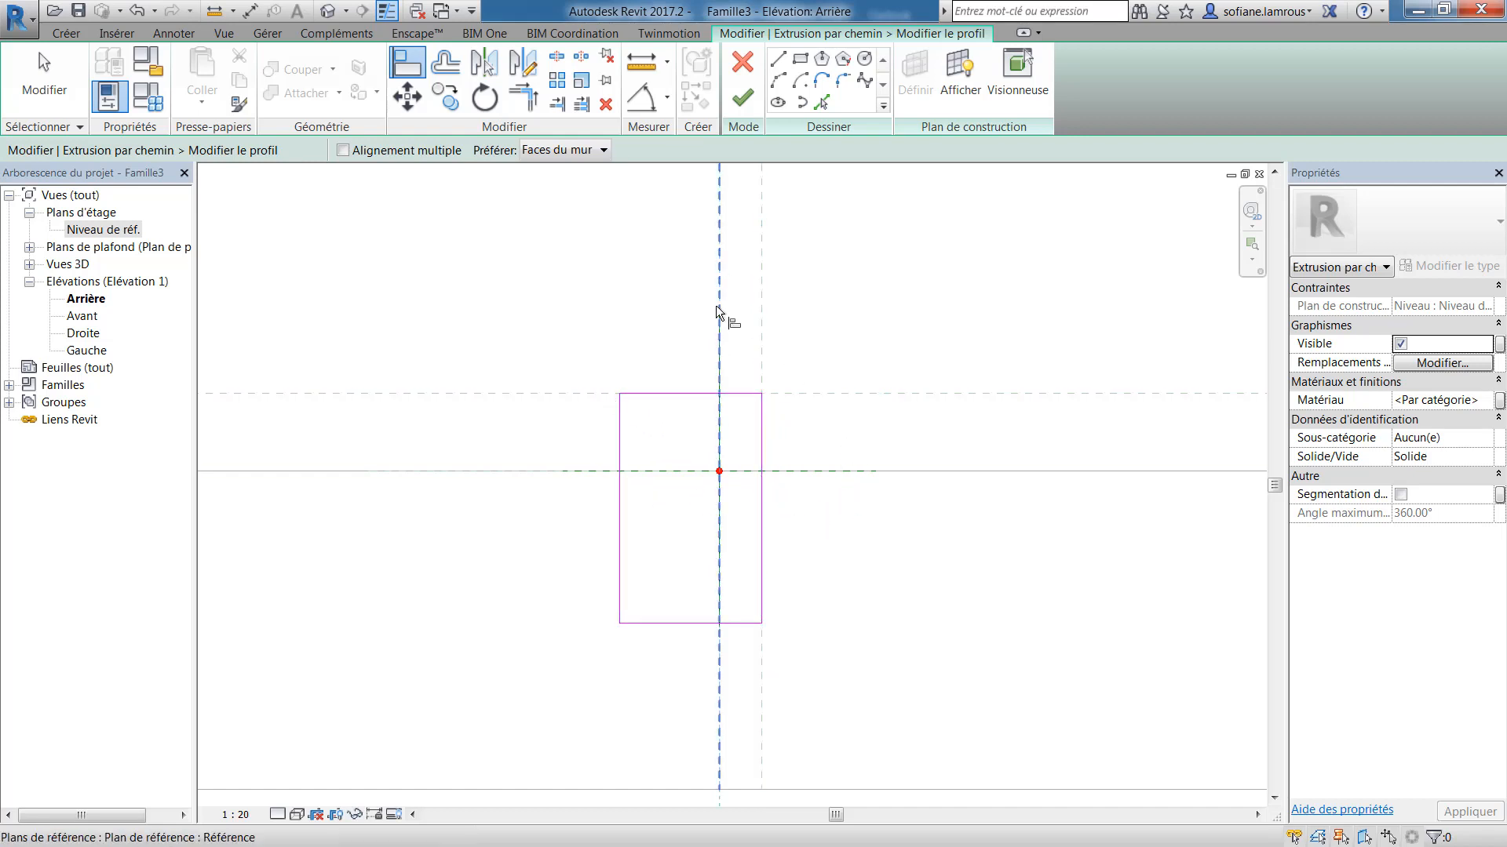
pyautogui.click(621, 428)
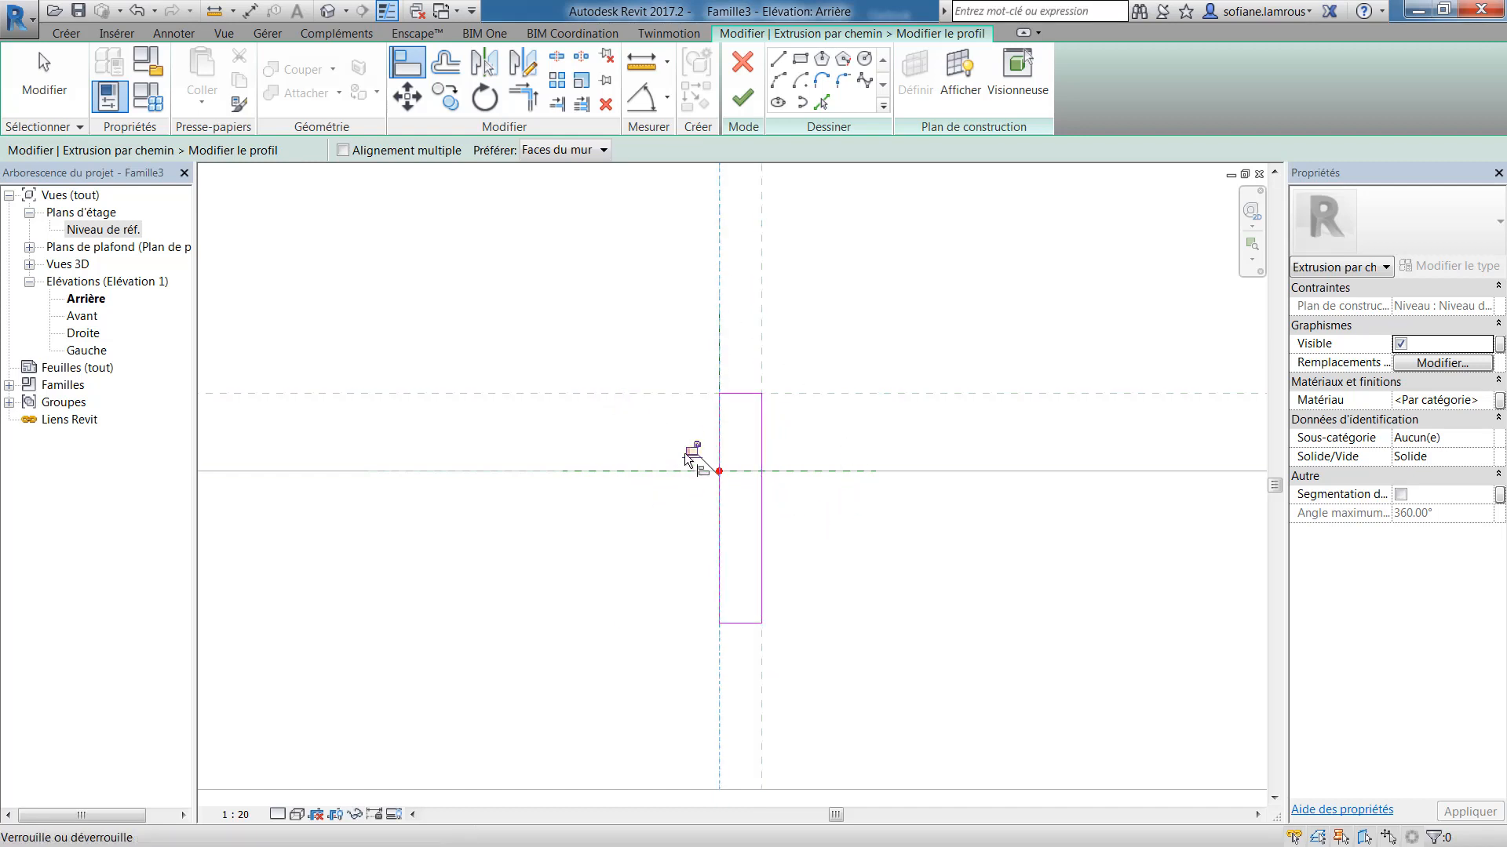
pyautogui.click(808, 473)
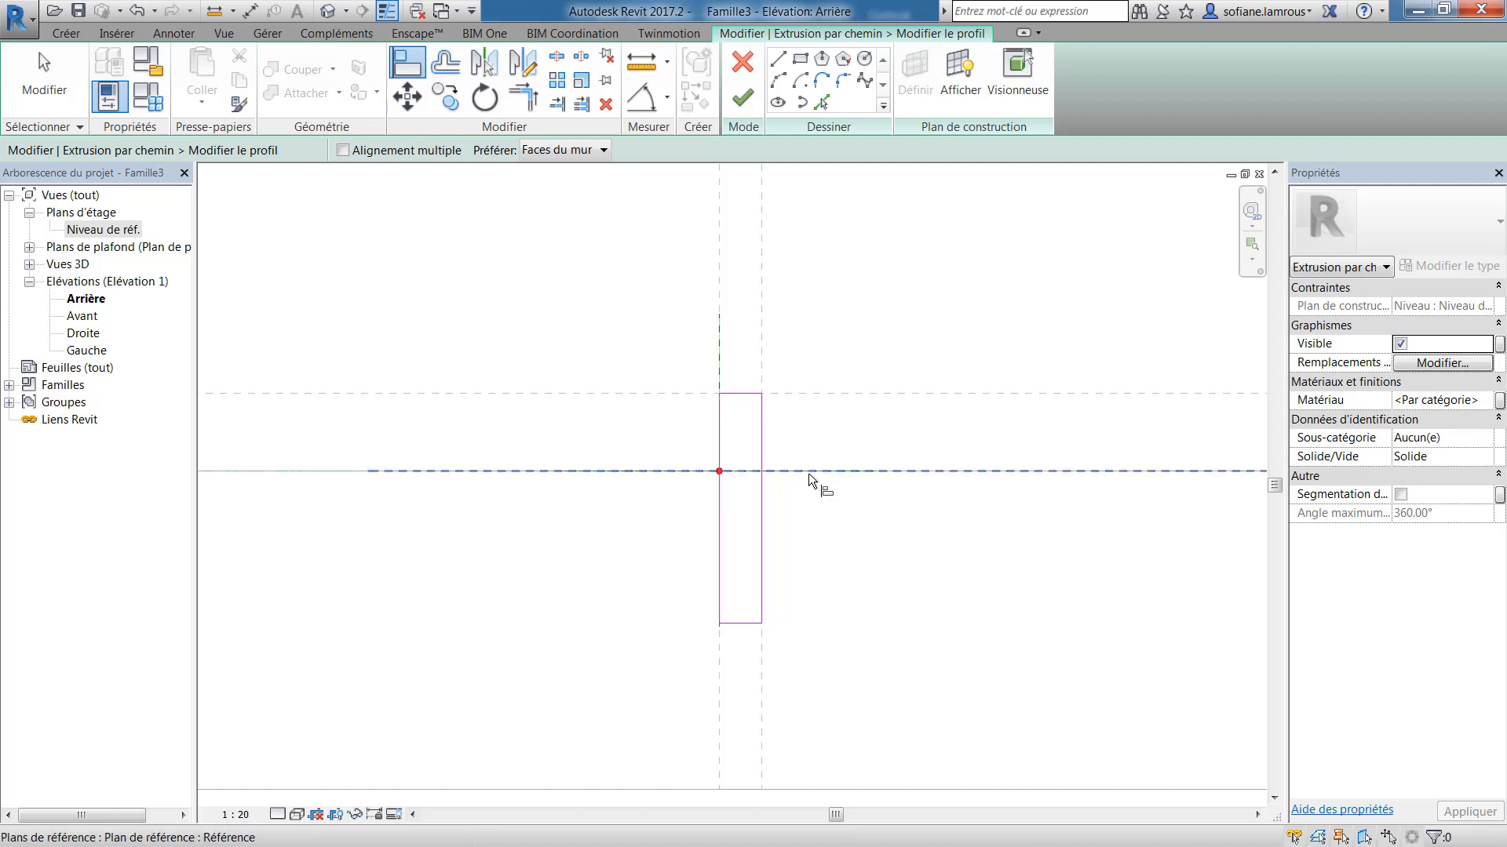
pyautogui.click(734, 624)
# - Finish the profile sketch and complete the sweep of the frame
pyautogui.press('Escape')
pyautogui.click(742, 98)
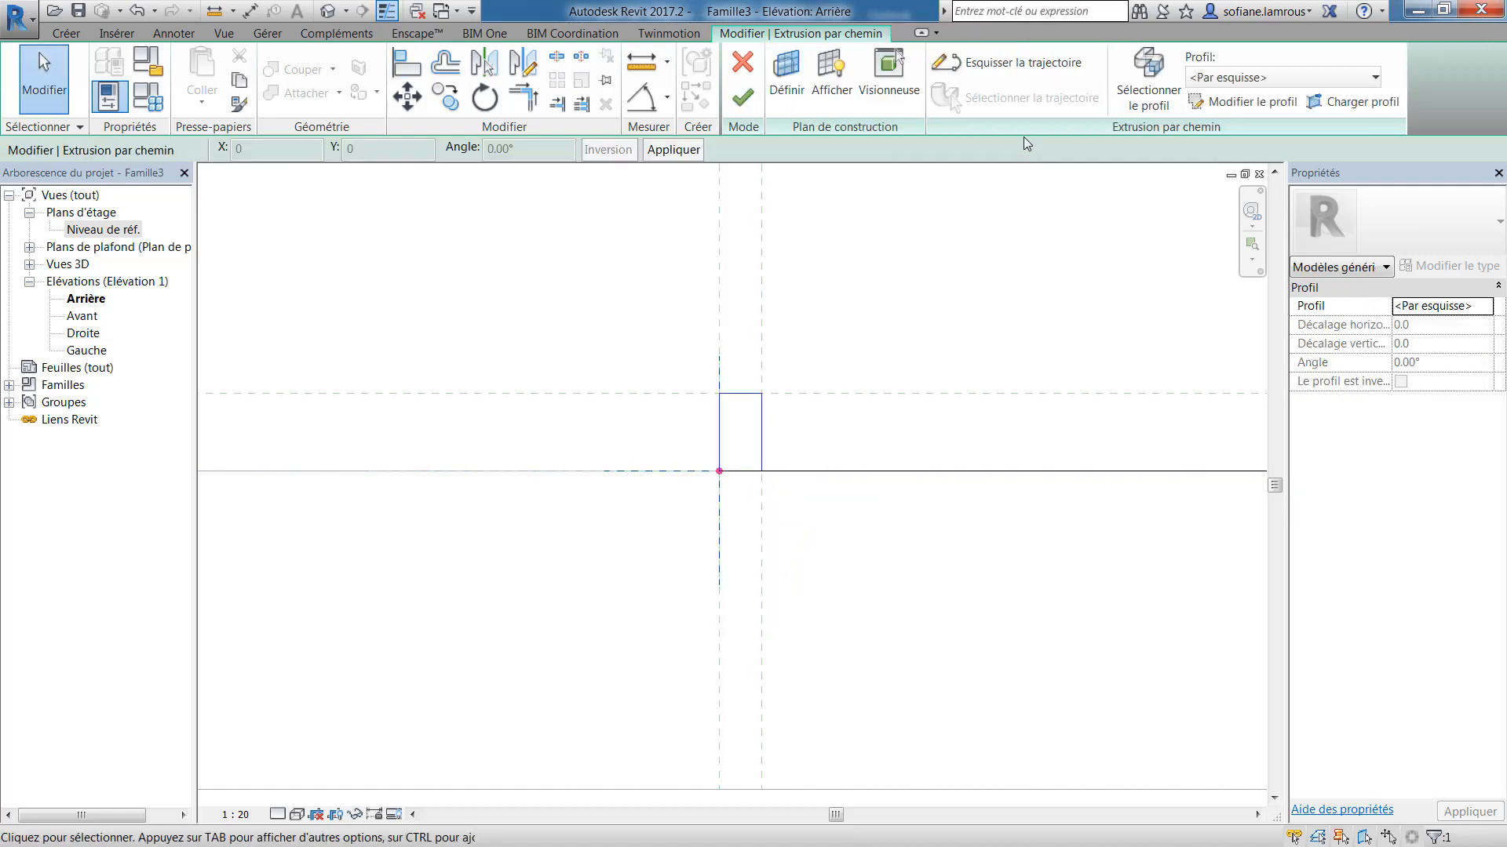
pyautogui.click(743, 97)
pyautogui.scroll(-5, 898, 506)
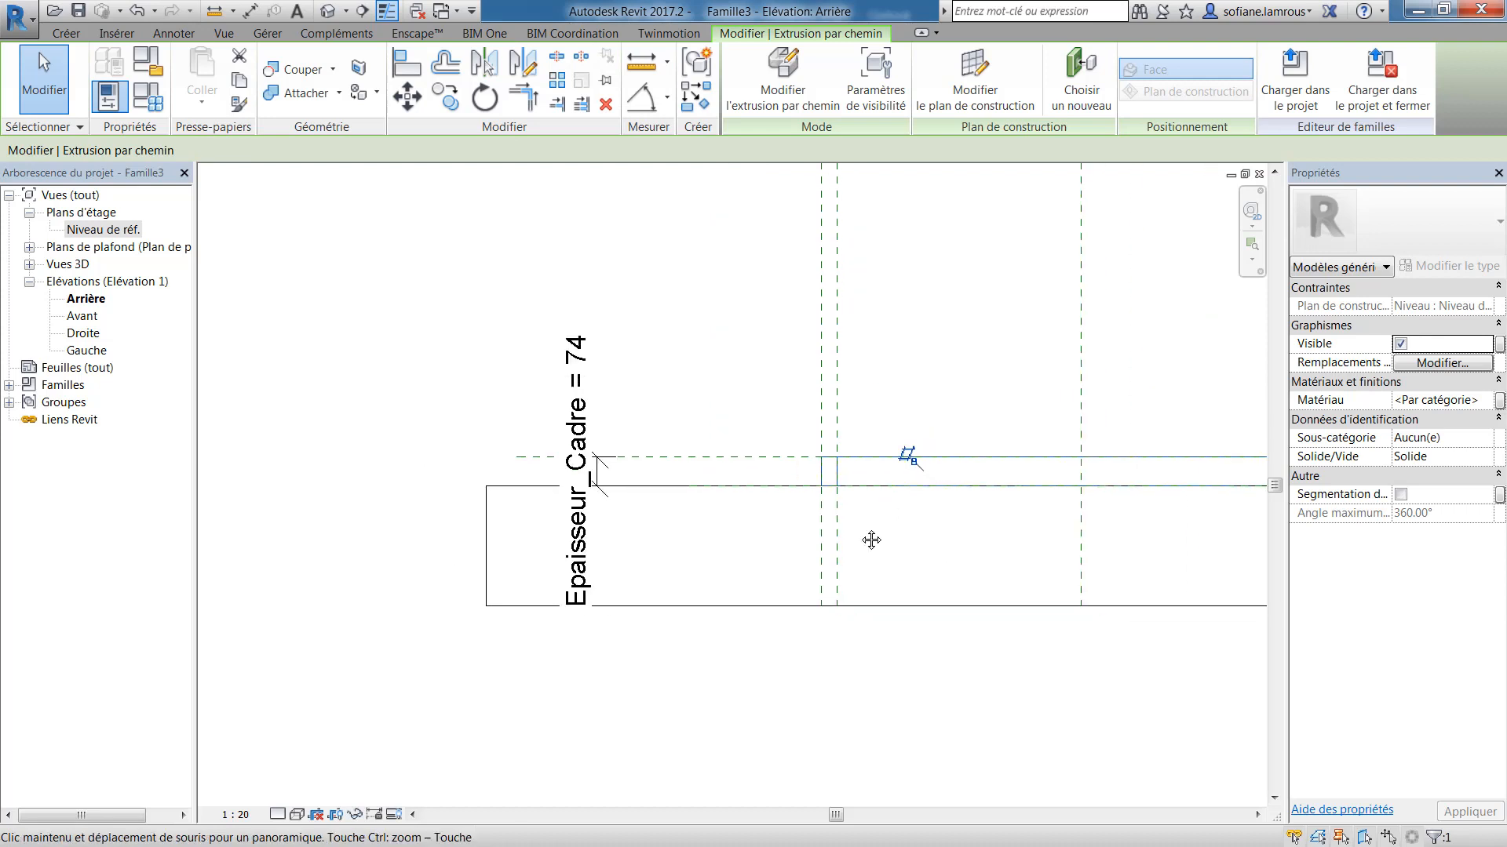
pyautogui.scroll(-3, 953, 569)
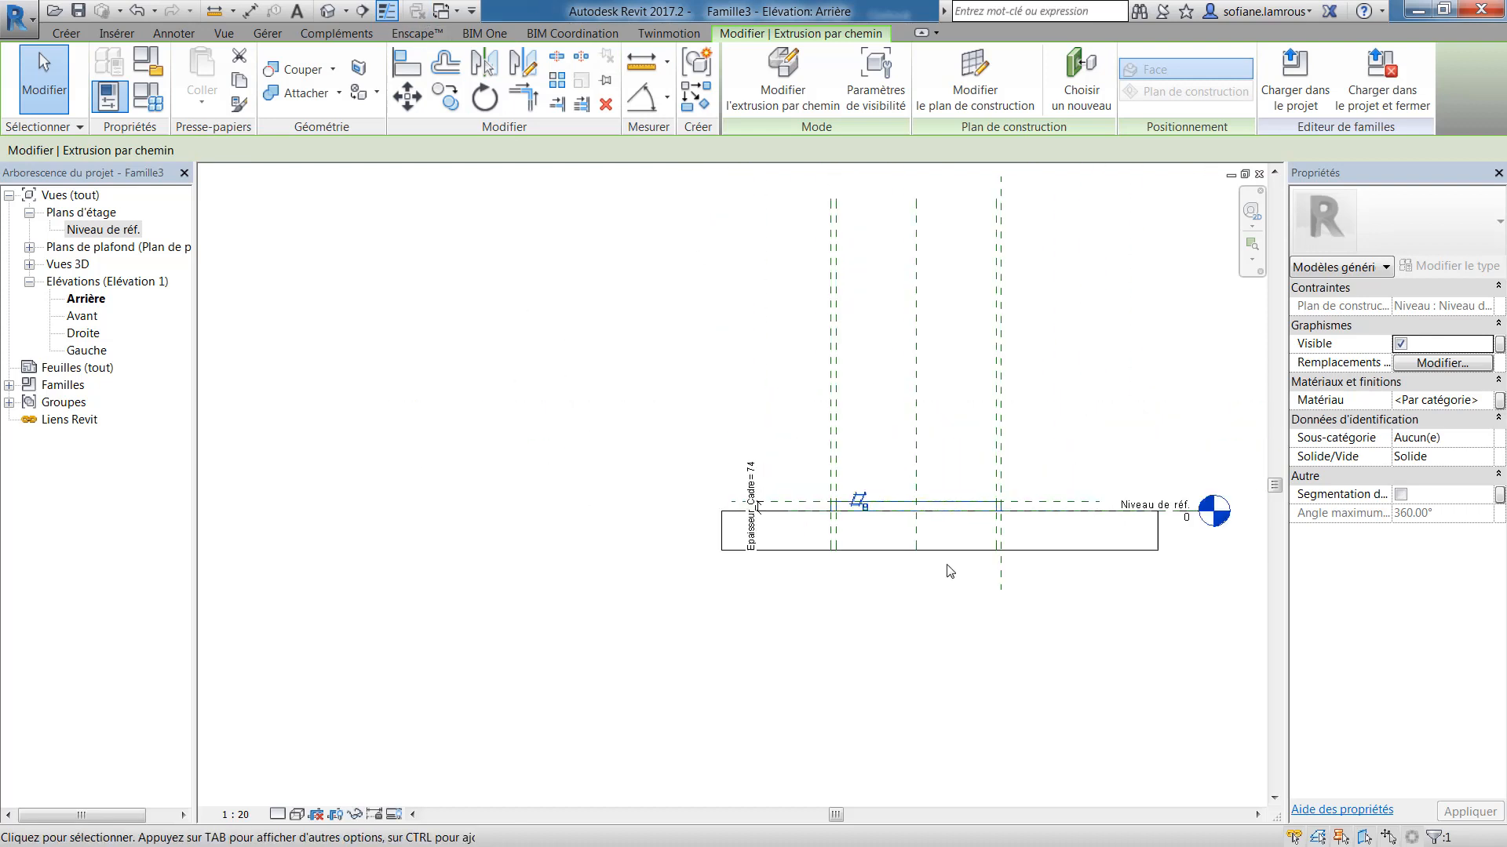
# - Display the frame and its host in the 3D view with a shaded visual style
pyautogui.click(327, 11)
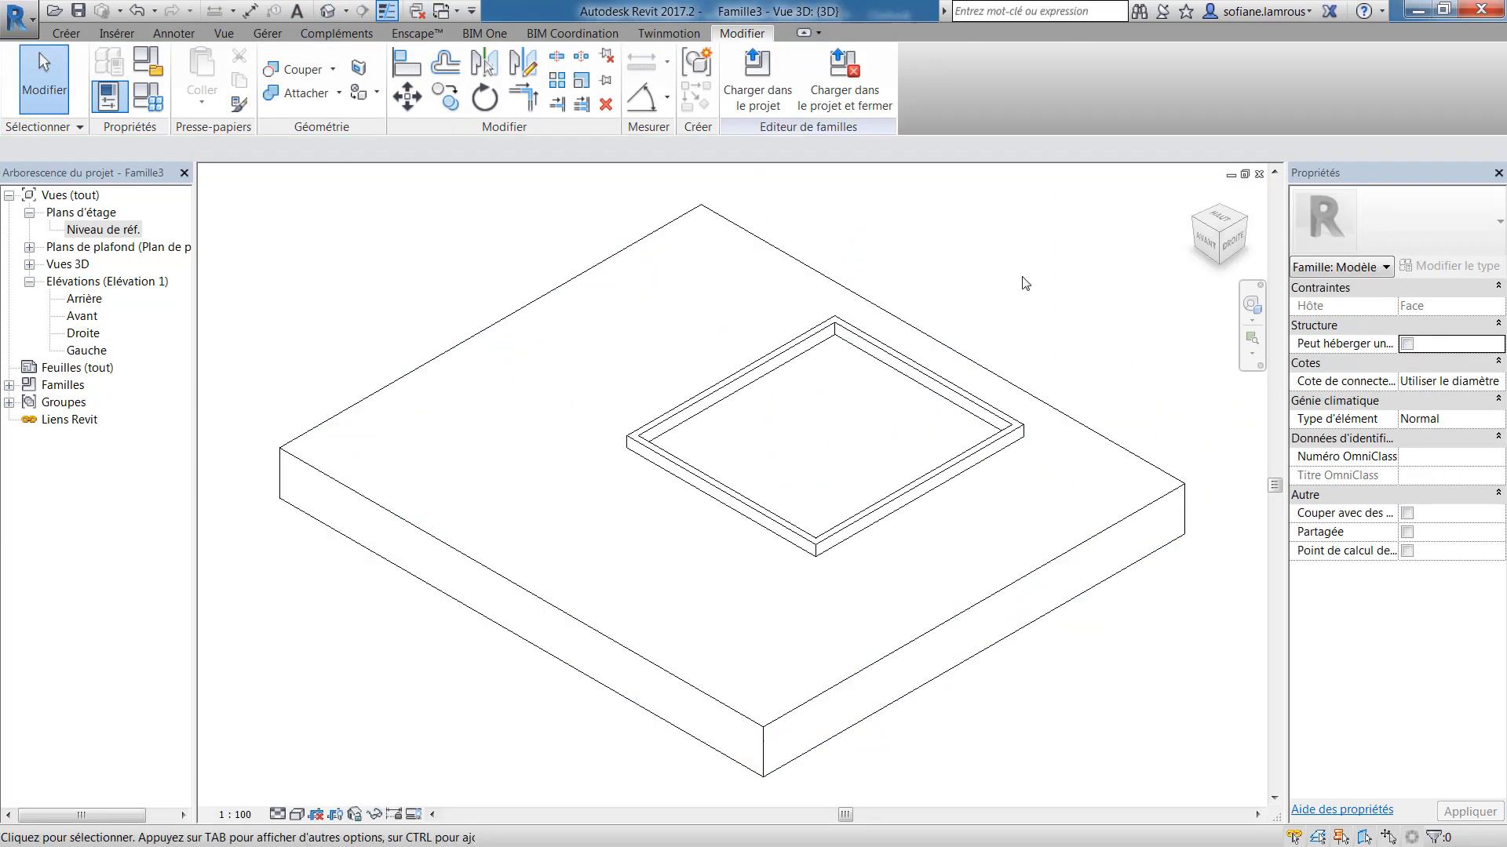
pyautogui.click(297, 814)
pyautogui.click(345, 756)
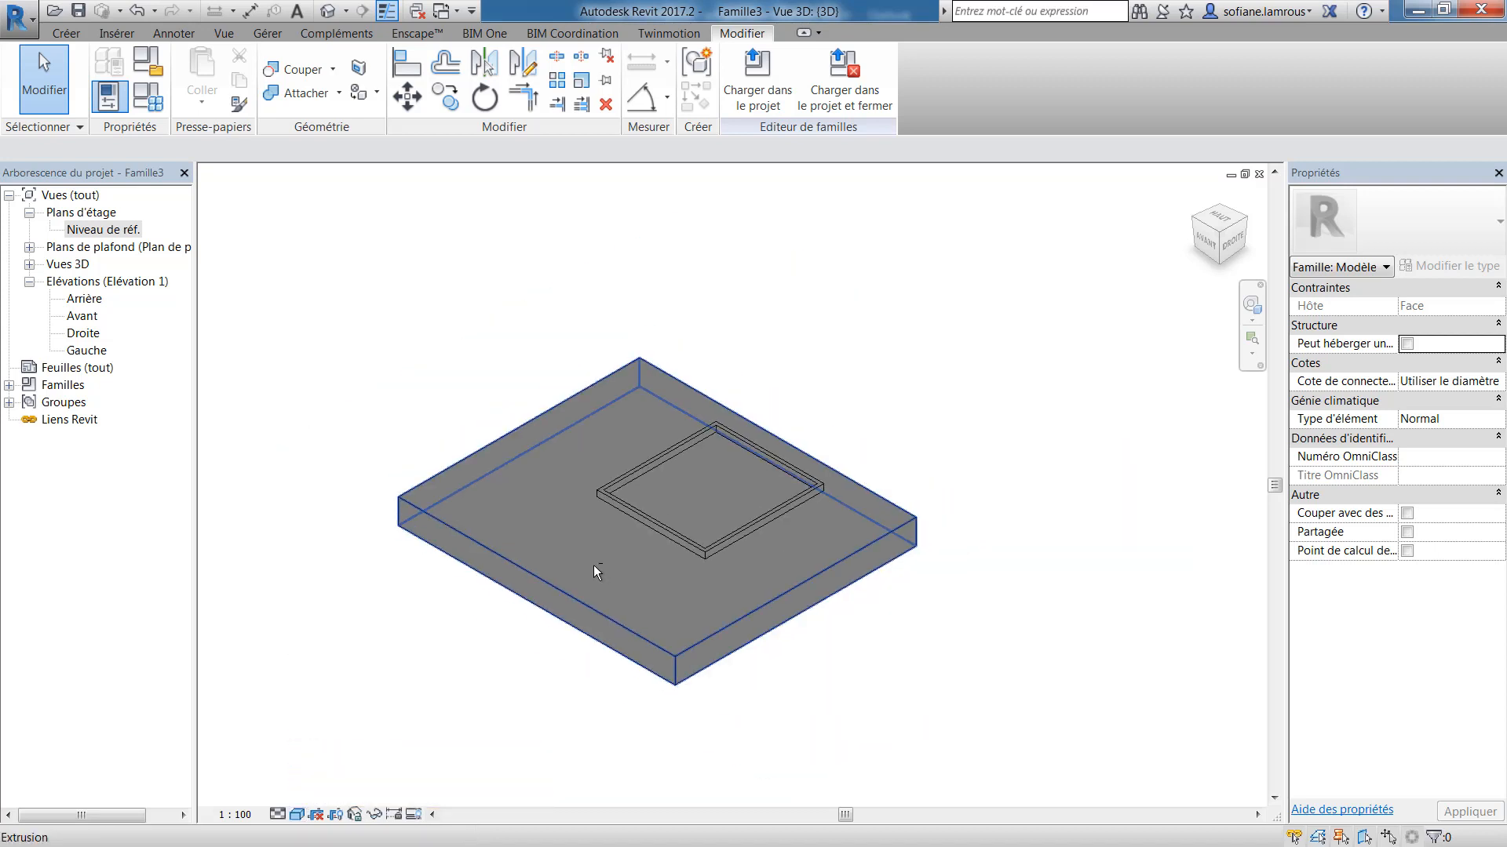
pyautogui.keyDown('shift'); pyautogui.moveTo(561, 571); pyautogui.dragTo(711, 630, button='middle'); pyautogui.keyUp('shift')
pyautogui.scroll(2, 770, 515)
# - Create an instance material parameter named Matériau_Cadre and associate it with the material of the swept frame
pyautogui.click(770, 515)
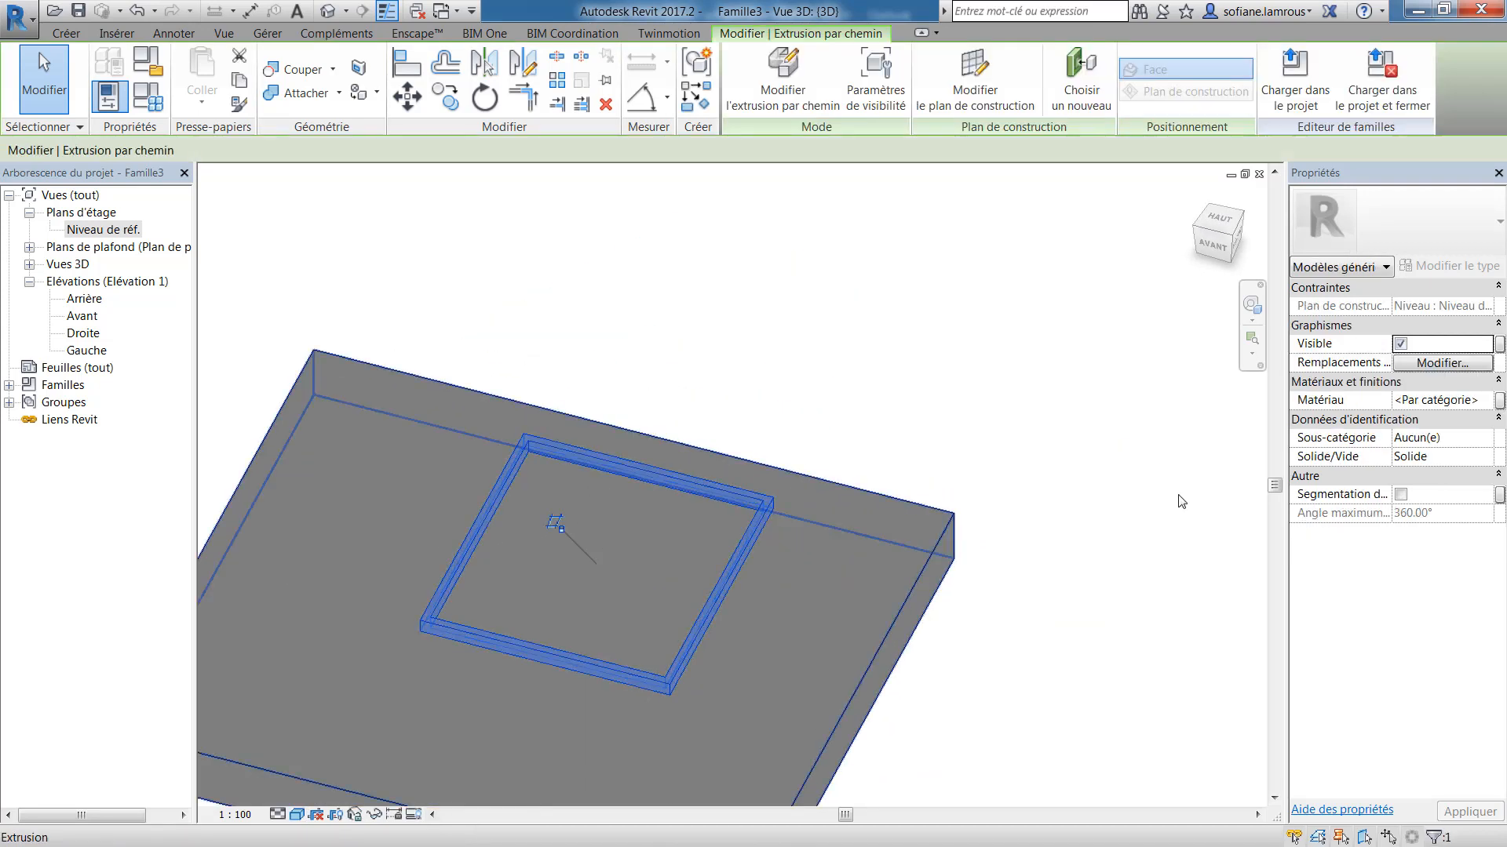
pyautogui.click(1498, 400)
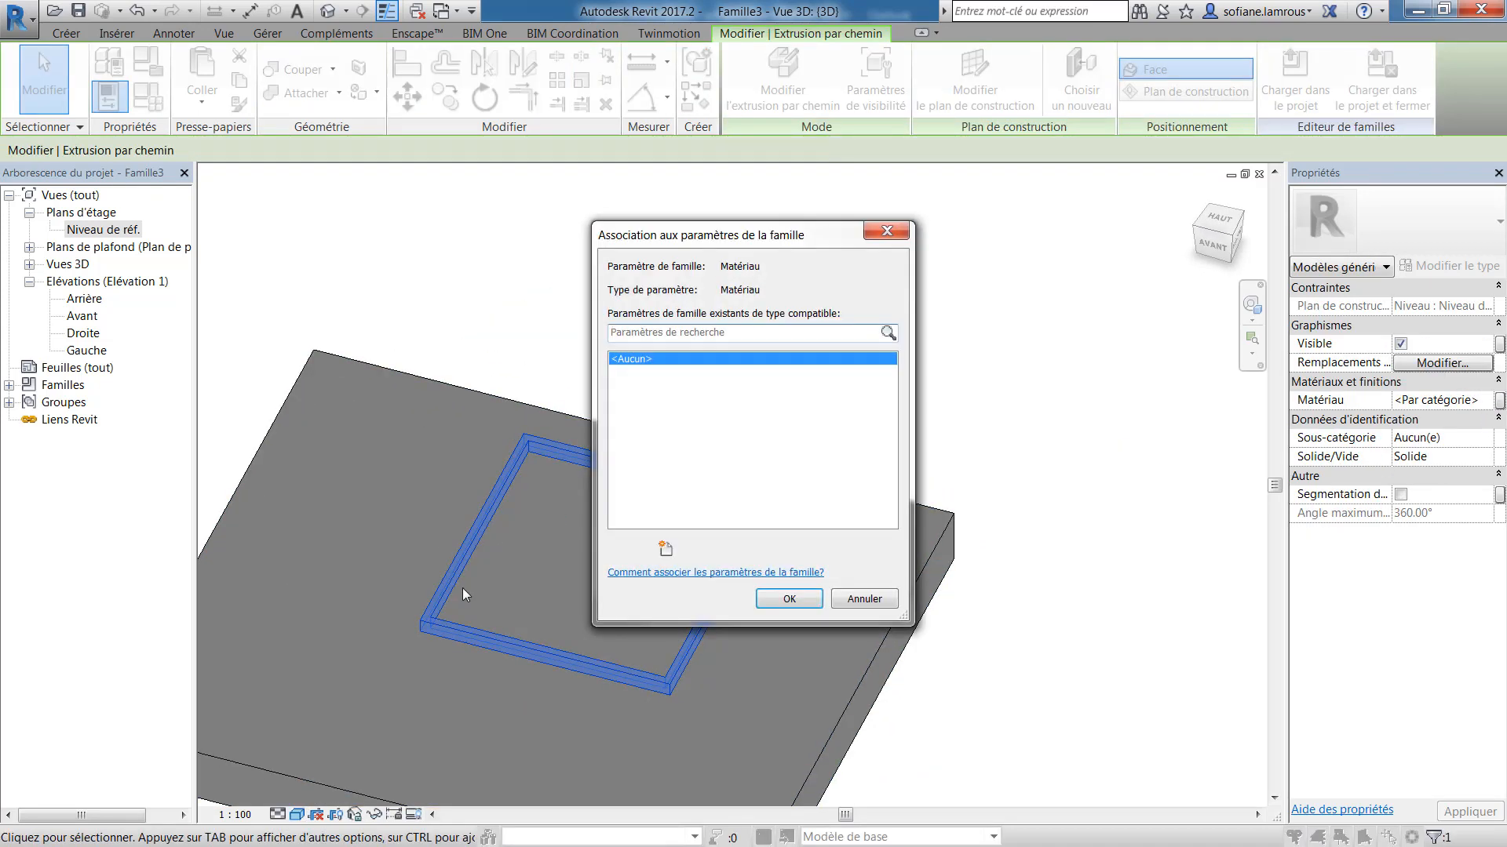
pyautogui.click(618, 583)
pyautogui.write('Matérei')
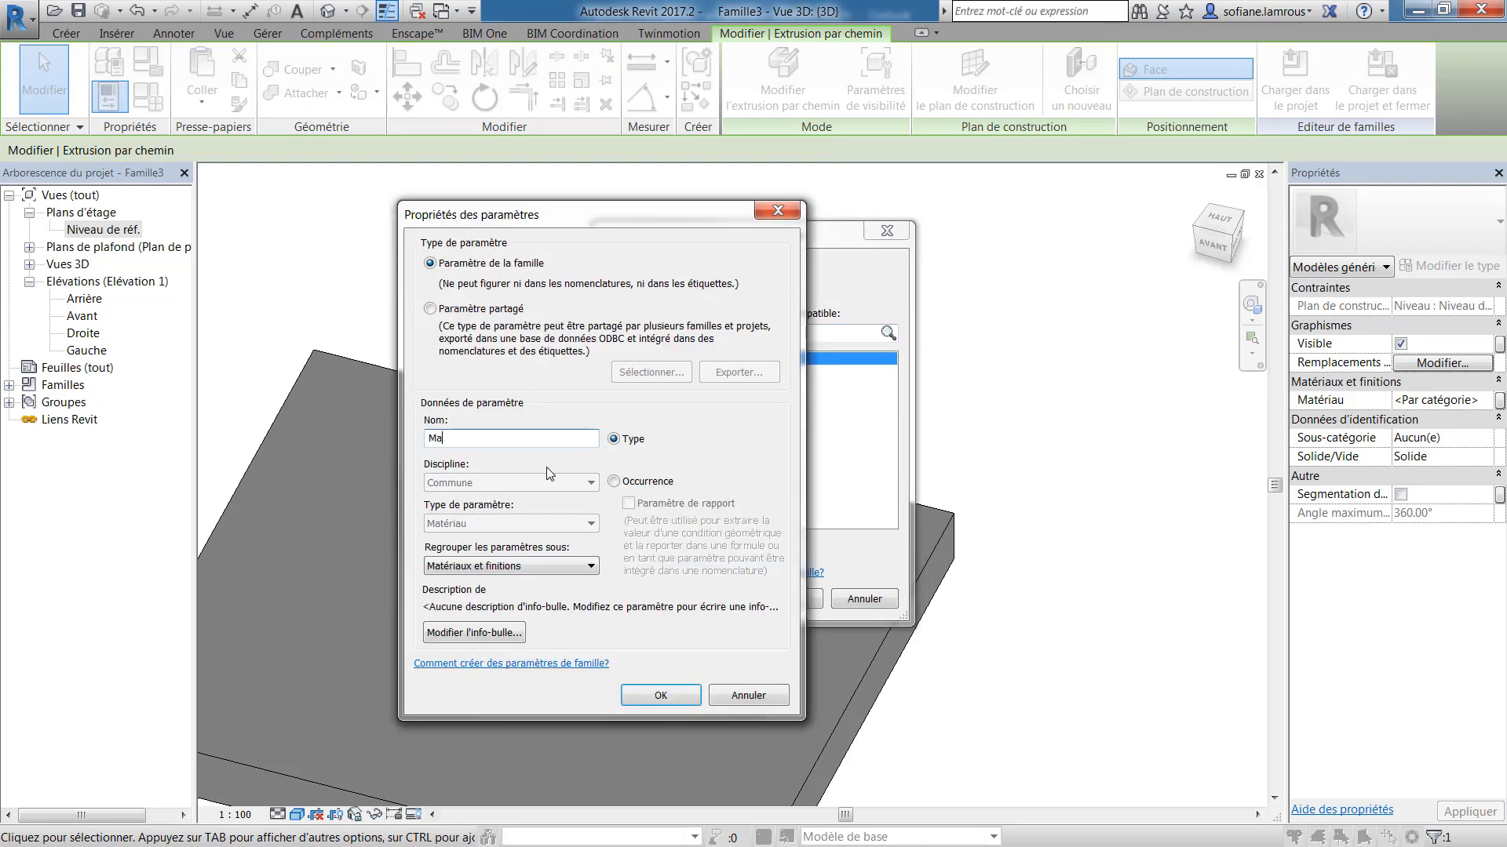
pyautogui.press('BackSpace')
pyautogui.press('BackSpace')
pyautogui.press('BackSpace')
pyautogui.press('BackSpace')
pyautogui.write('ér')
pyautogui.click(616, 484)
pyautogui.click(647, 696)
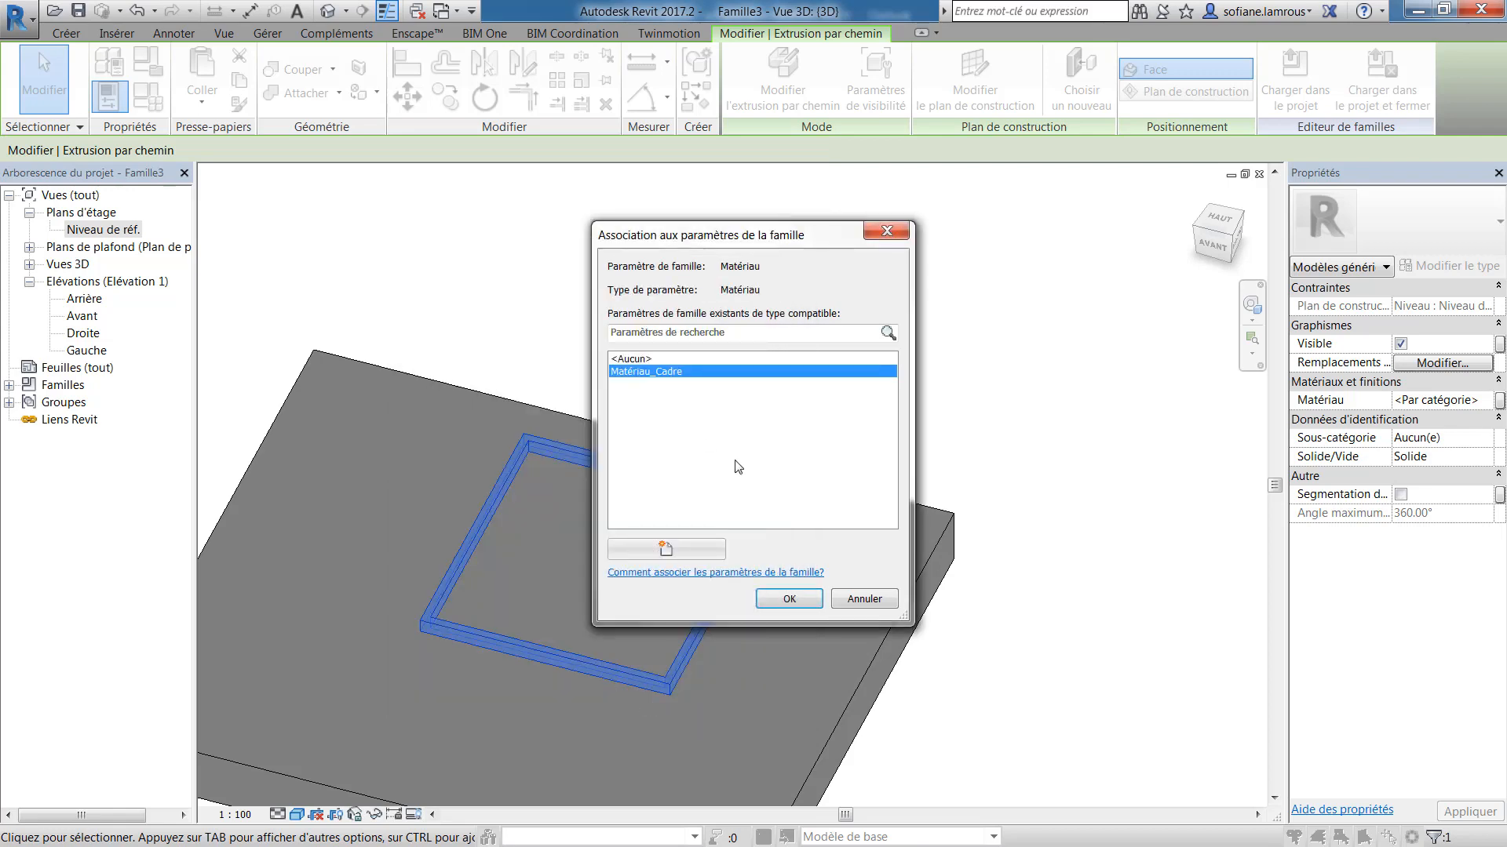
pyautogui.click(776, 600)
# - Set the Hauteur_Panneau parameter to 2000 in the family types and apply it to the frame
pyautogui.scroll(-2, 852, 436)
pyautogui.moveTo(865, 442); pyautogui.dragTo(1086, 566, button='middle')
pyautogui.click(1086, 567)
pyautogui.keyDown('shift'); pyautogui.moveTo(633, 483); pyautogui.dragTo(704, 437, button='middle'); pyautogui.keyUp('shift')
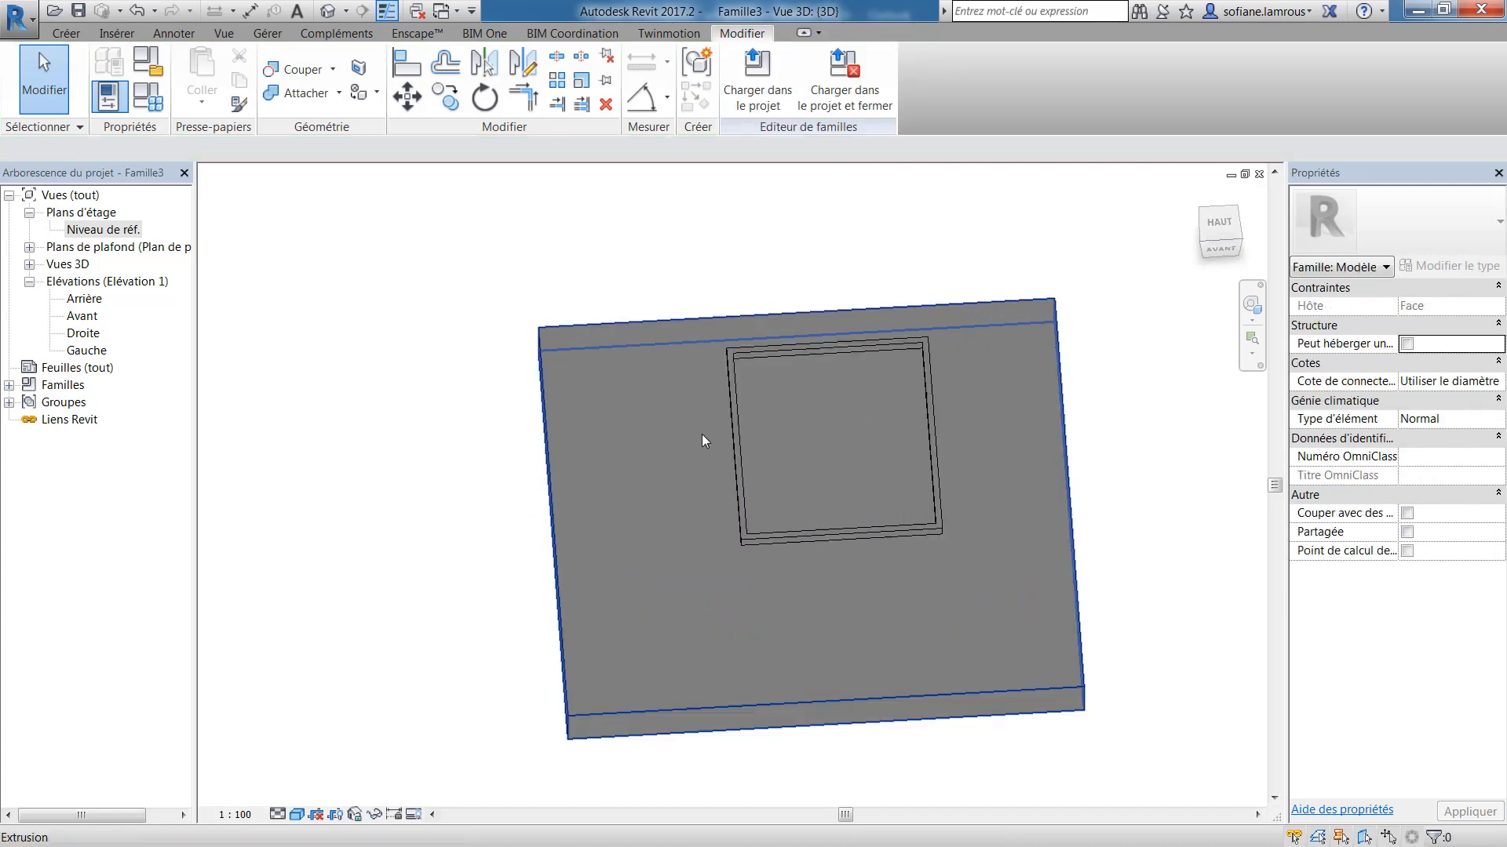
pyautogui.click(110, 97)
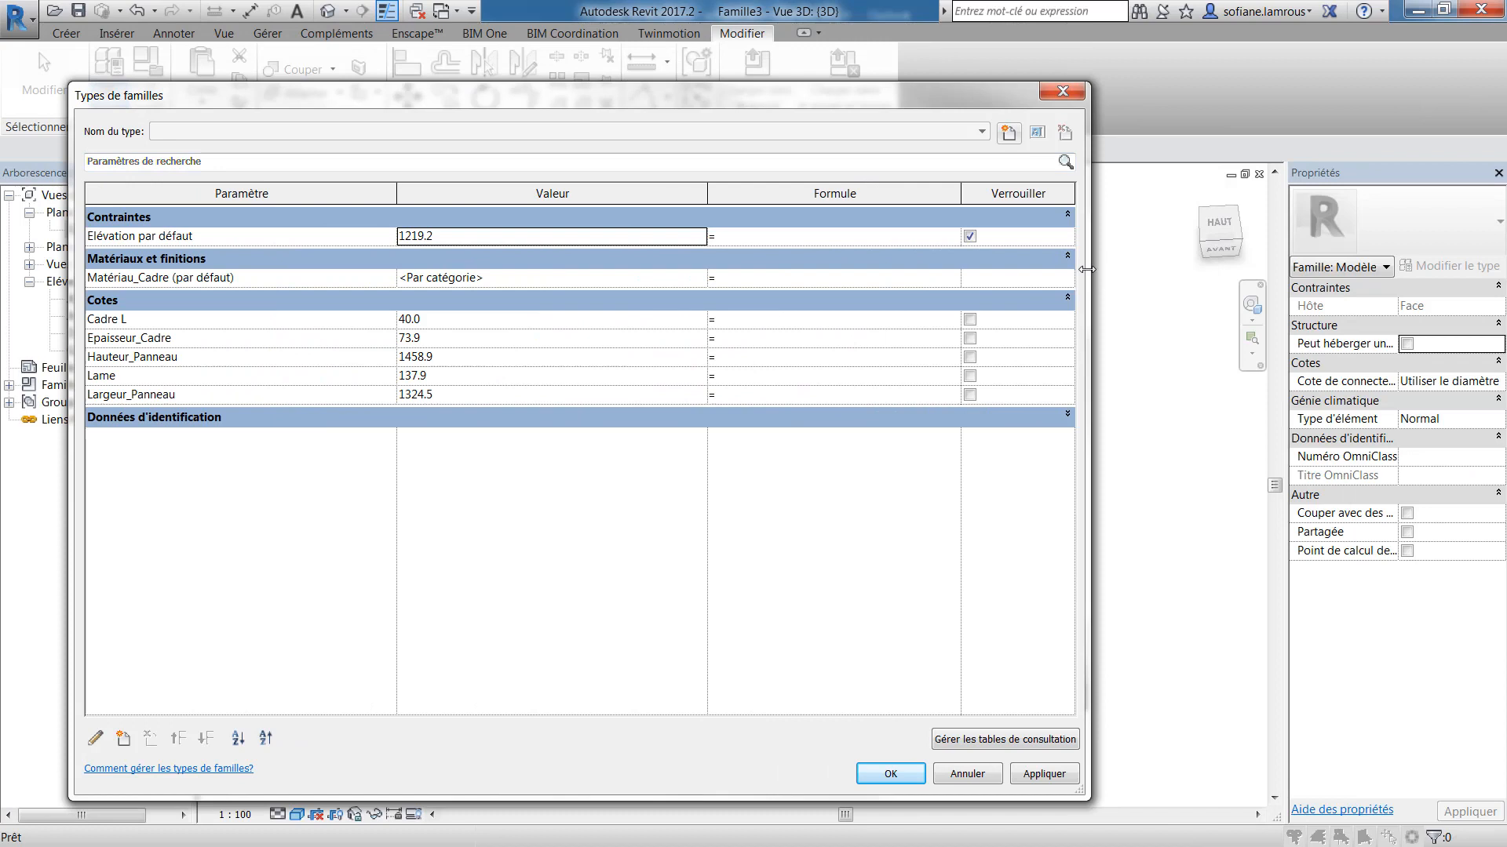
pyautogui.moveTo(1086, 269); pyautogui.dragTo(619, 269)
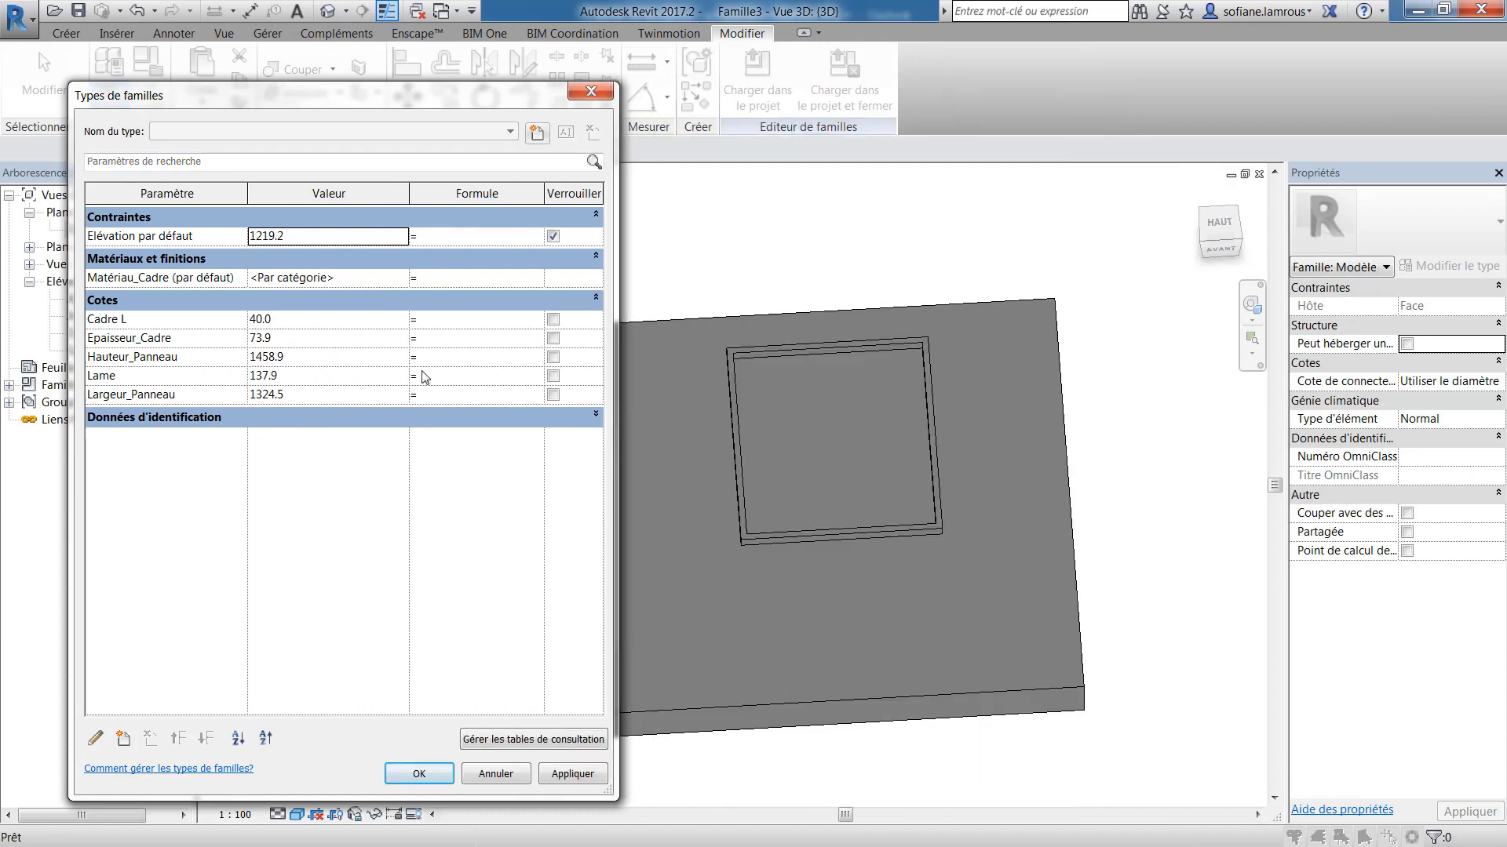
pyautogui.click(318, 365)
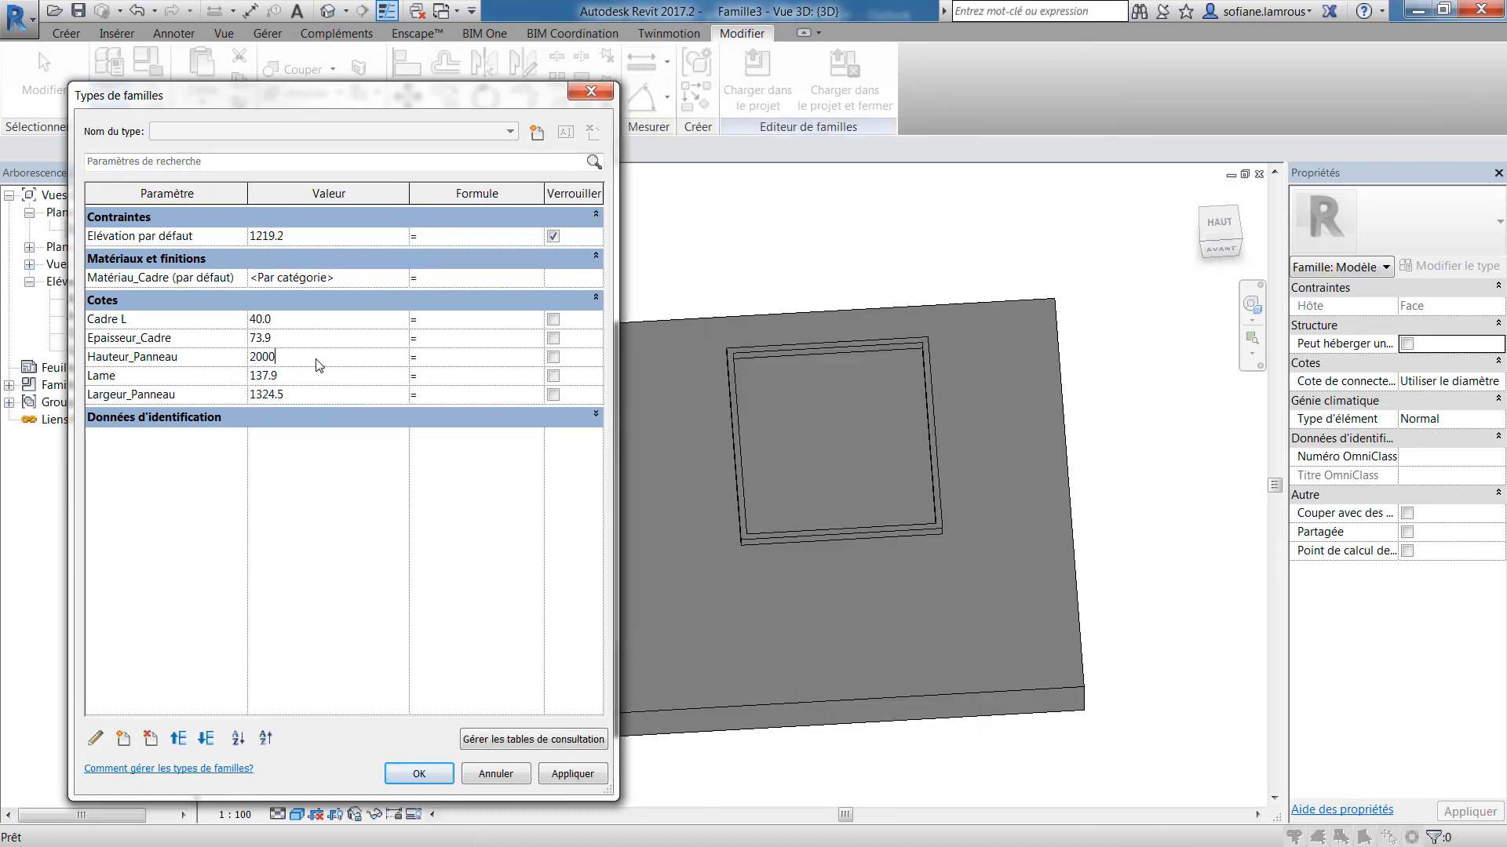
pyautogui.click(571, 775)
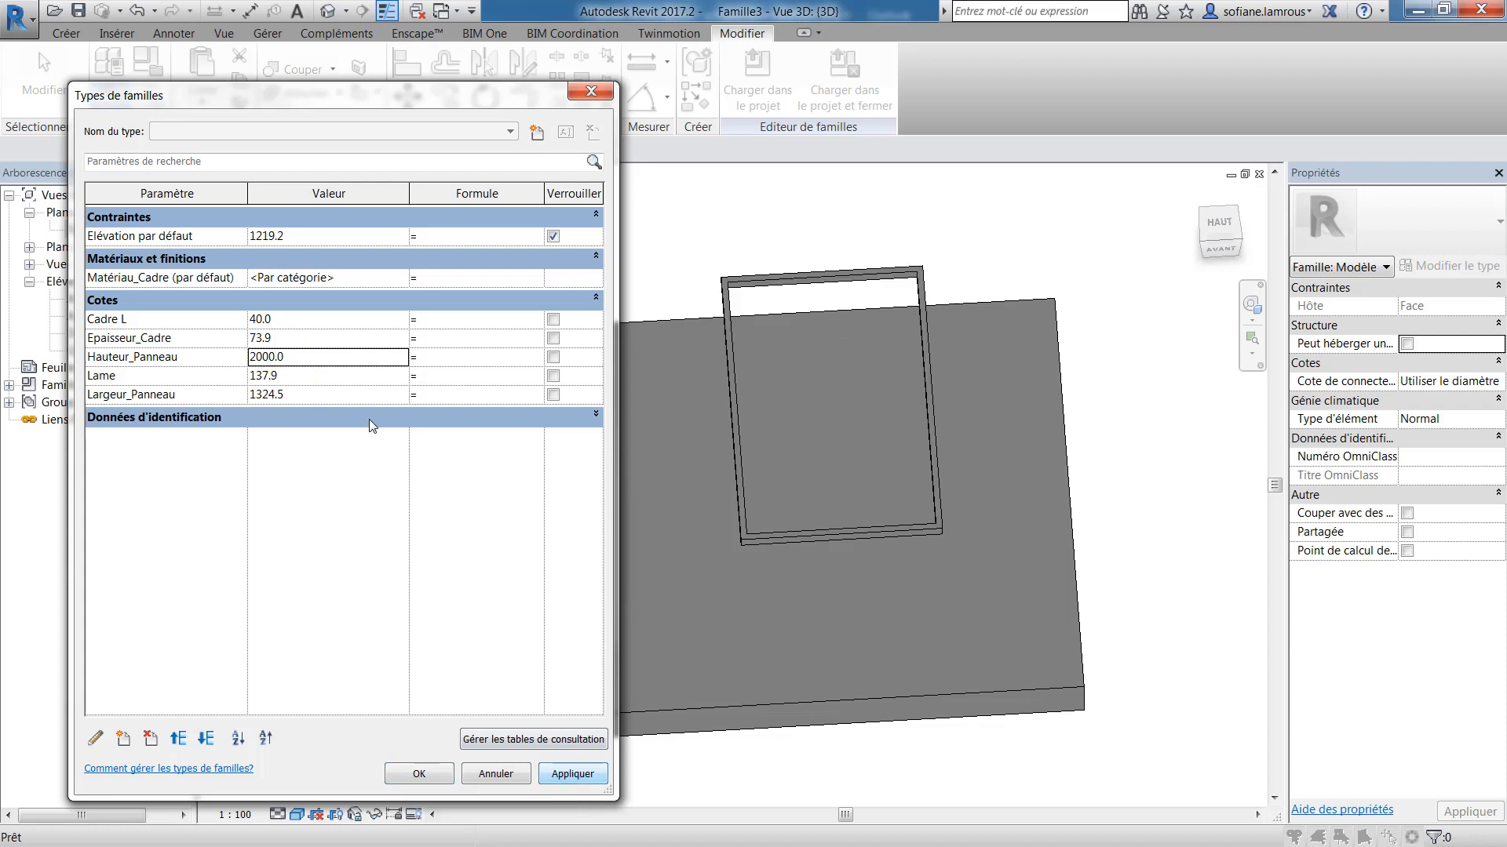
# - Set the Largeur_Panneau parameter to 1500, apply it and close the family types
pyautogui.click(325, 398)
pyautogui.write('1500')
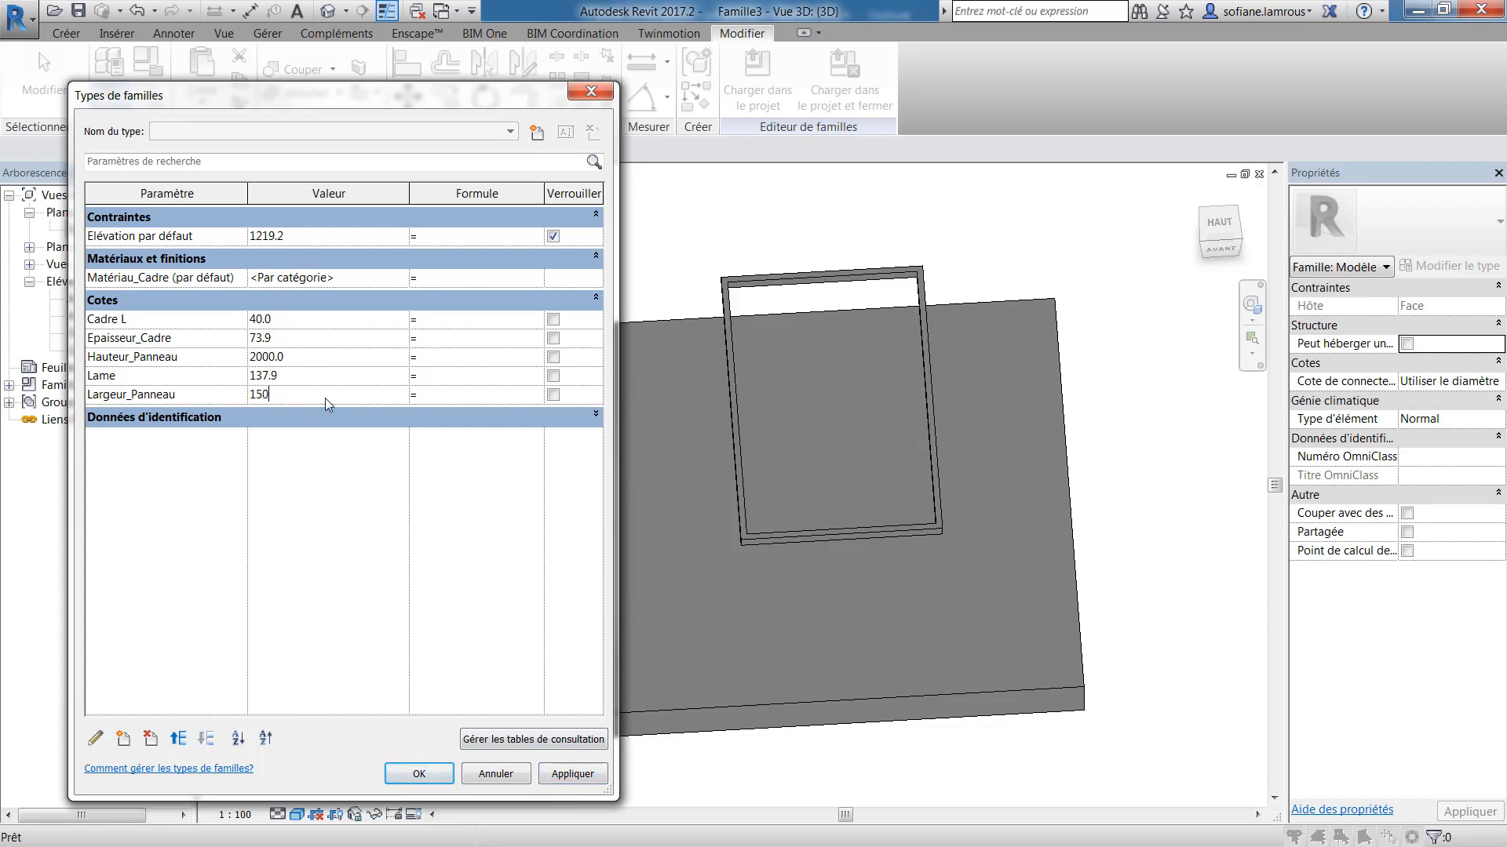
pyautogui.click(581, 776)
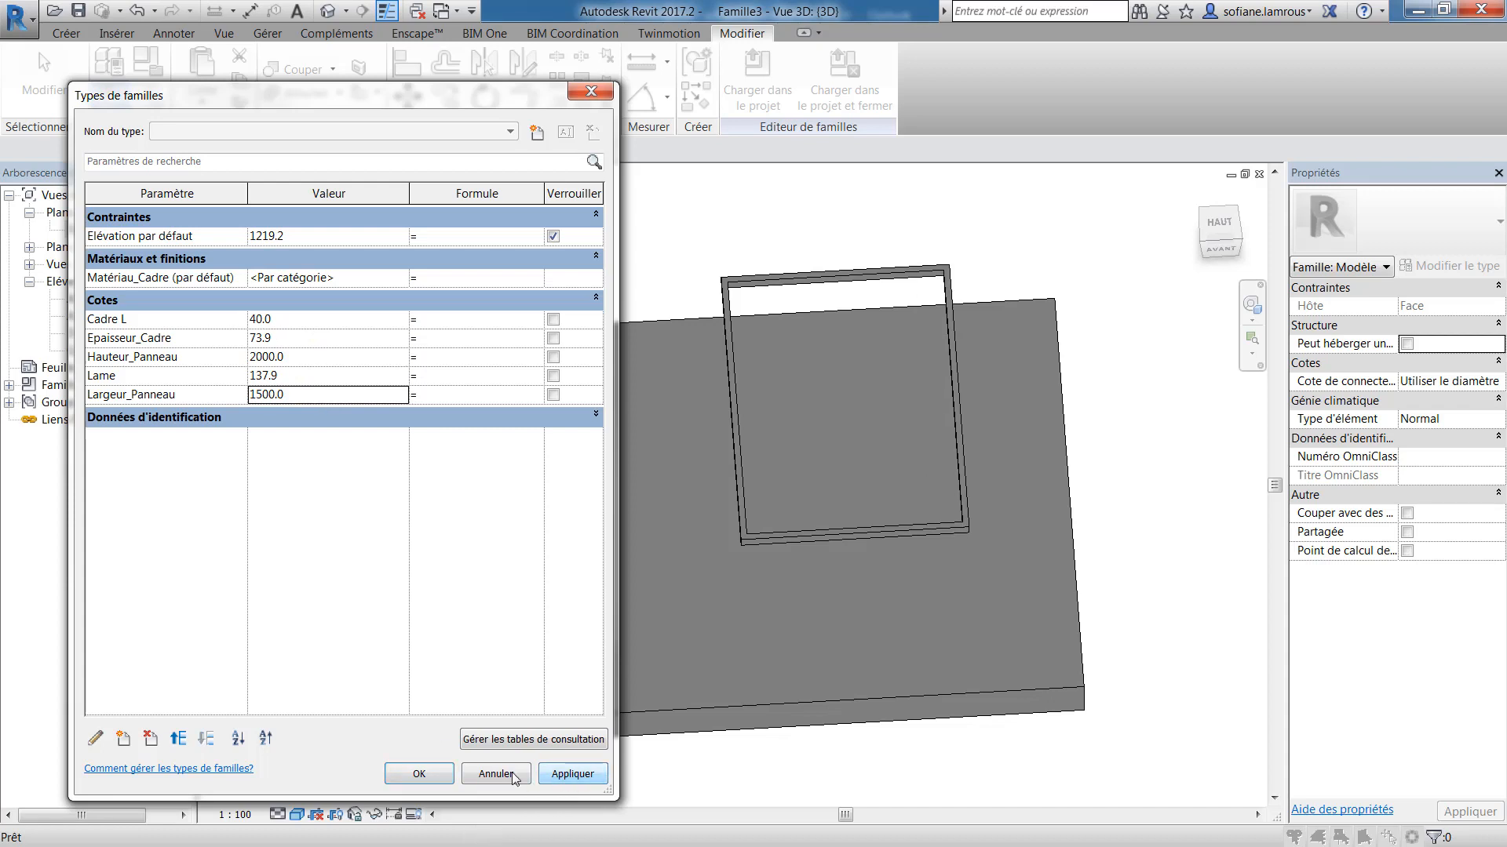
pyautogui.click(409, 774)
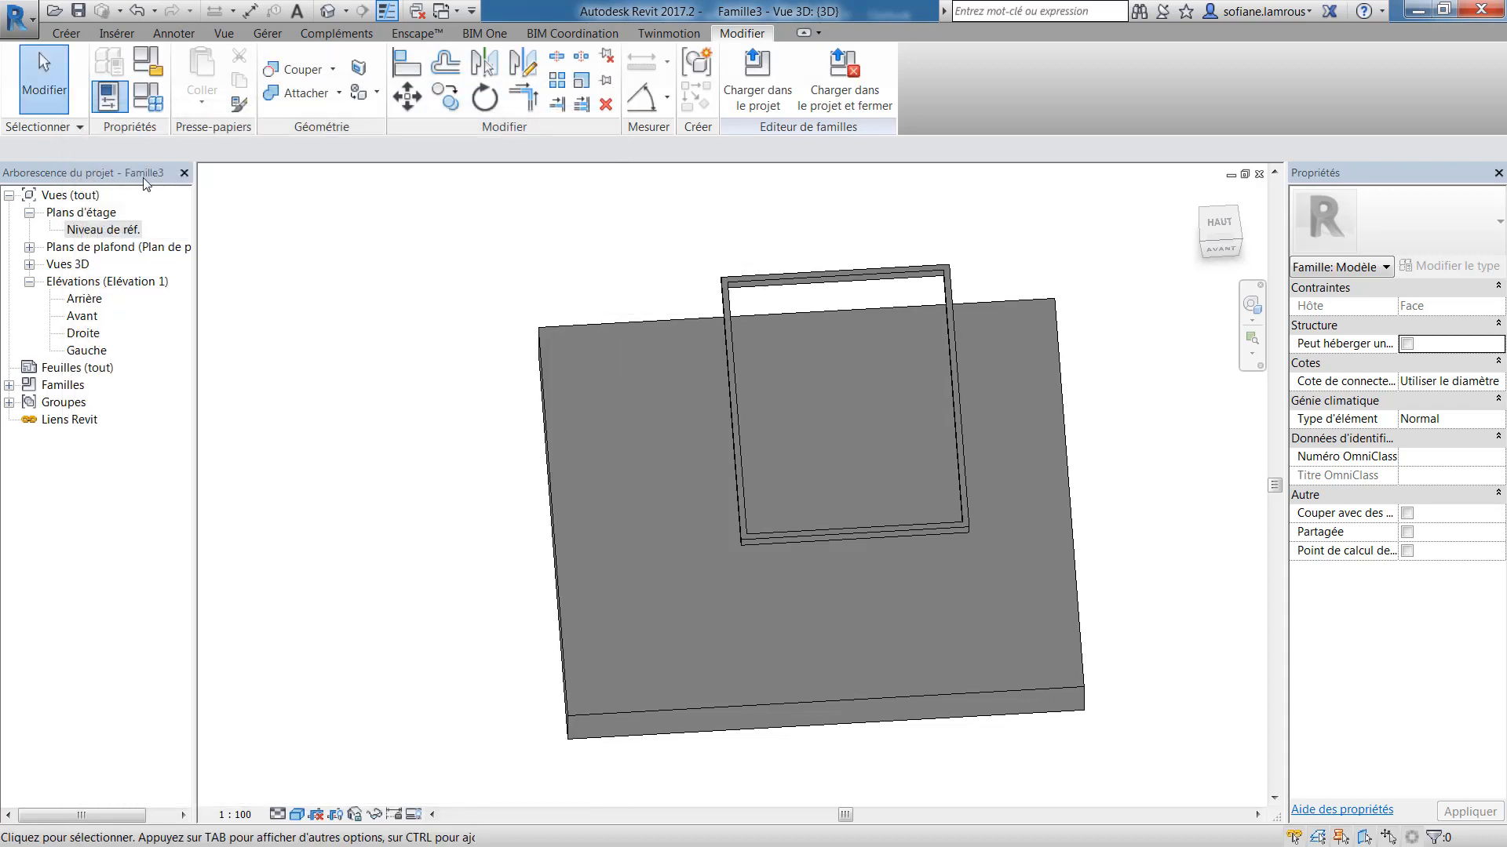
# - Check the resized panel and its labelled dimensions in the Niveau de réf. plan and the 3D view
pyautogui.doubleClick(105, 230)
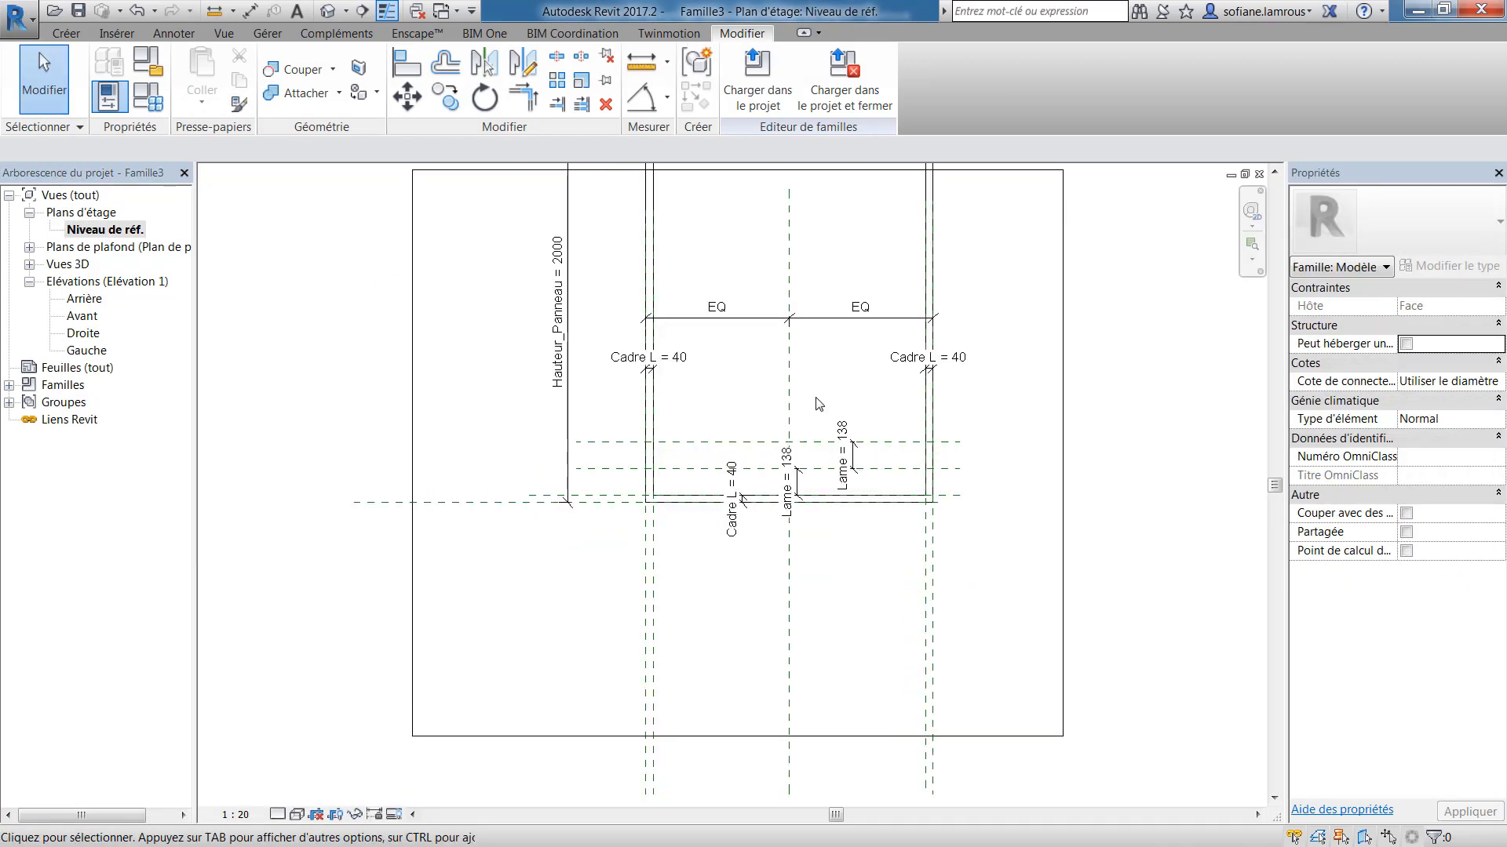
pyautogui.moveTo(865, 286); pyautogui.dragTo(865, 490, button='middle')
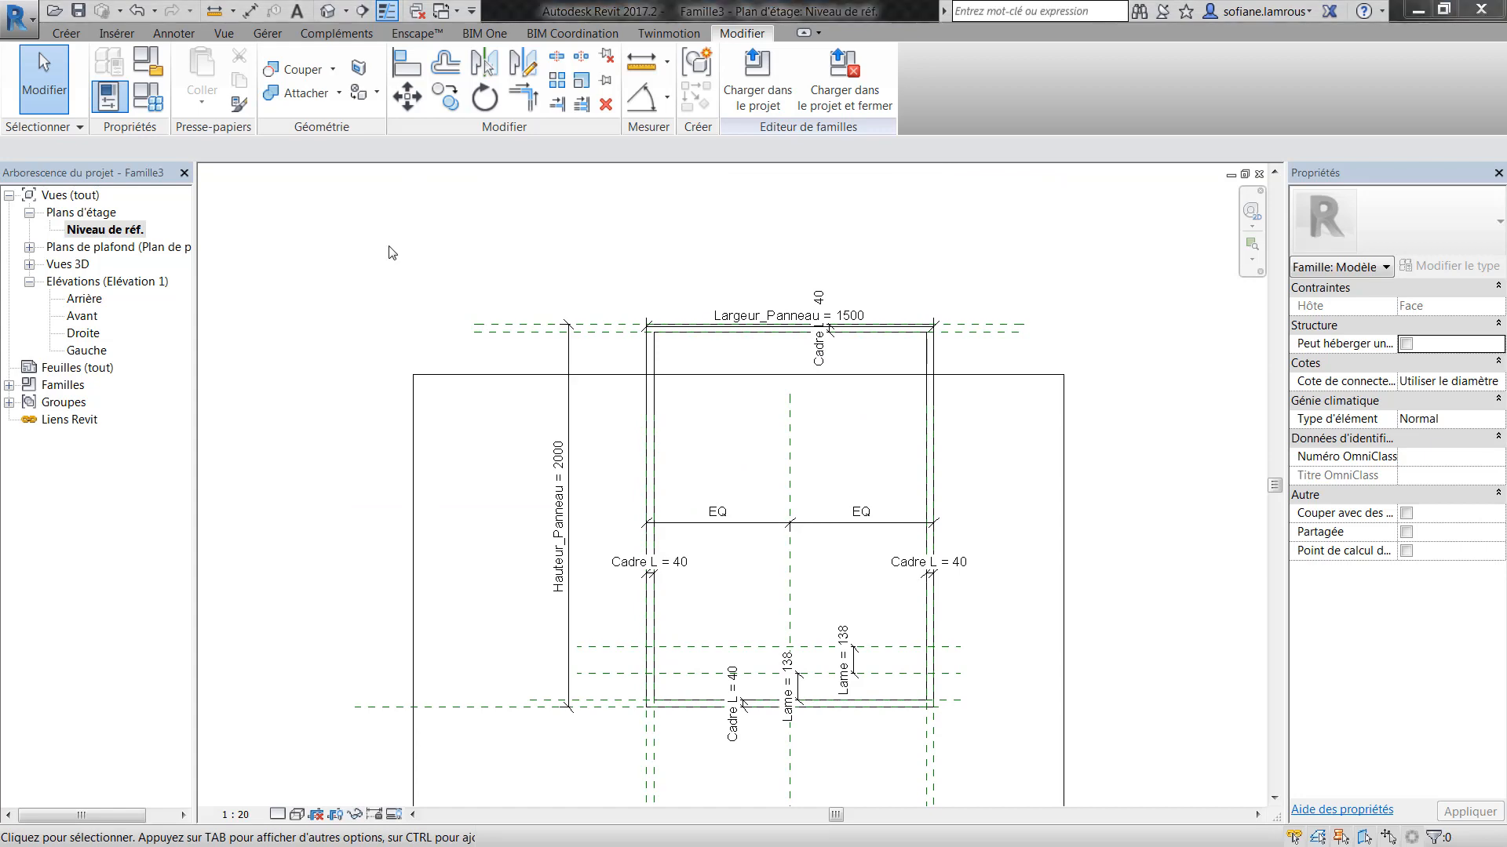
pyautogui.scroll(-2, 643, 416)
pyautogui.moveTo(649, 424); pyautogui.dragTo(731, 308, button='middle')
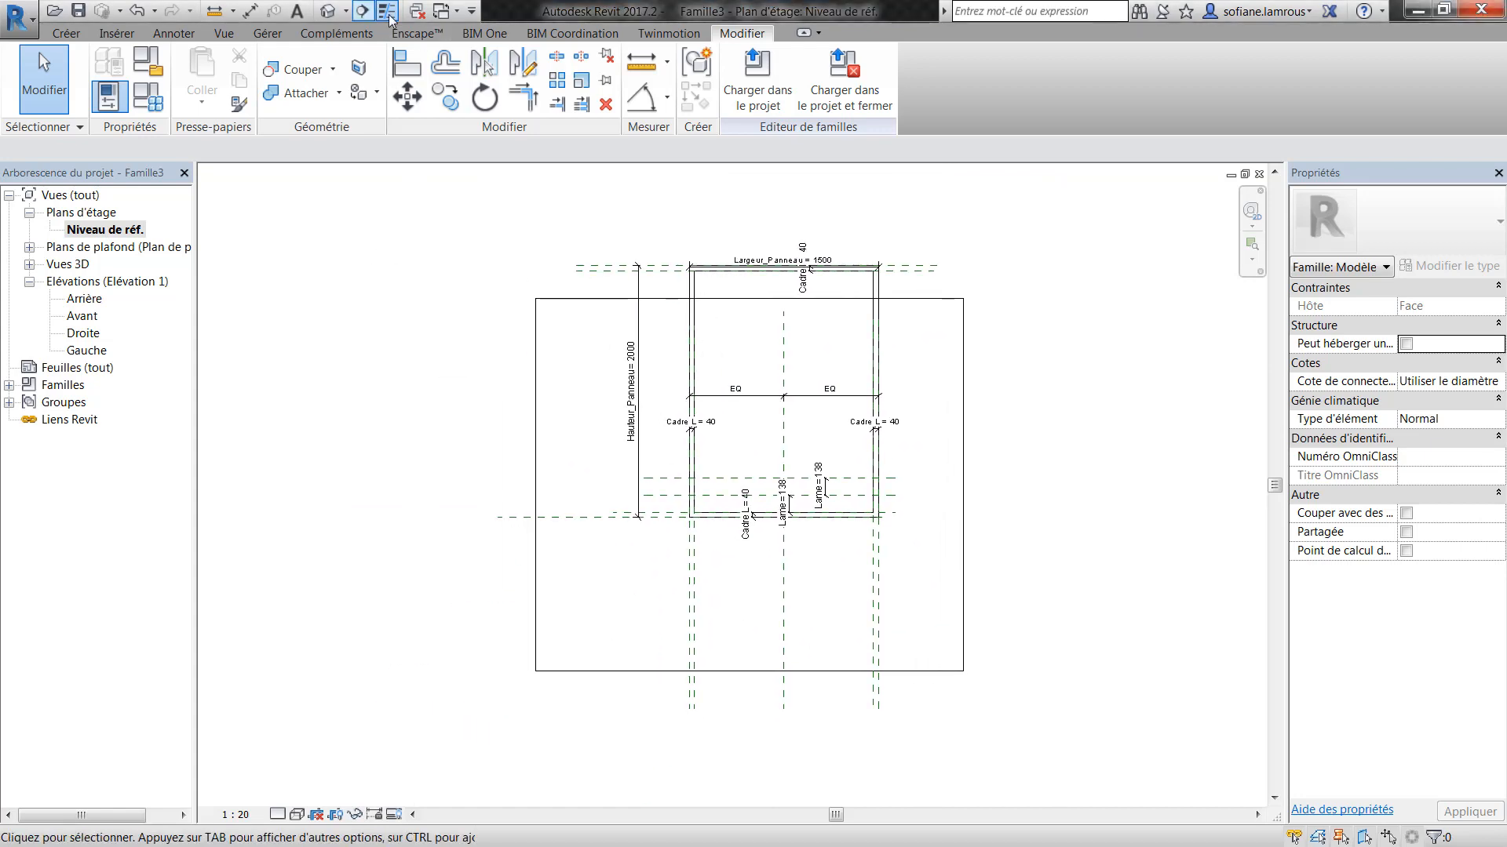
pyautogui.click(417, 11)
pyautogui.click(327, 11)
pyautogui.keyDown('shift'); pyautogui.moveTo(877, 461); pyautogui.dragTo(887, 281, button='middle'); pyautogui.keyUp('shift')
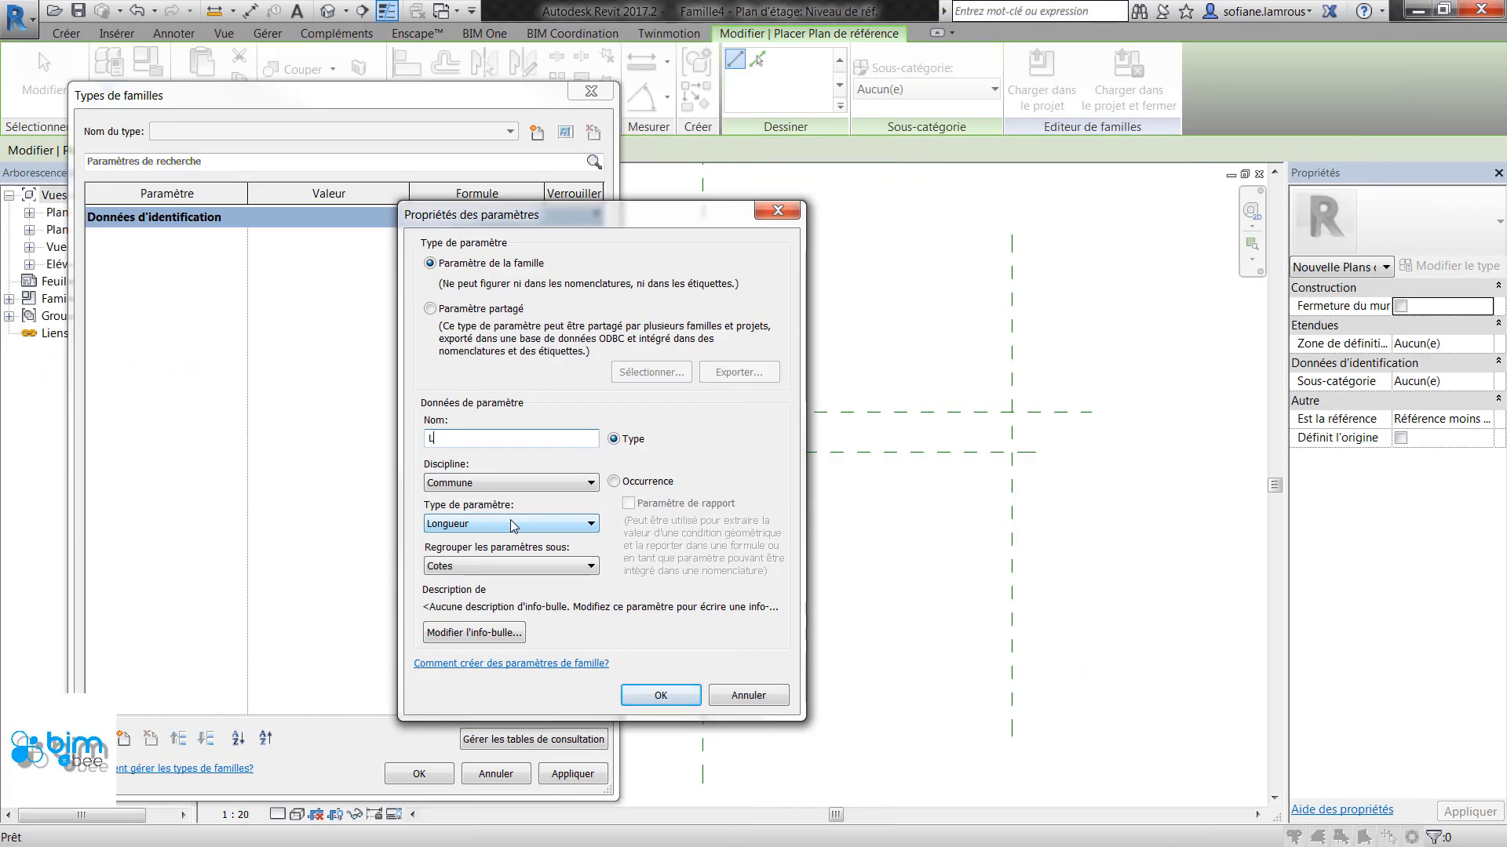
# - Create a length type parameter named Longueur-Lame, grouped under Cotes, in the slat family
pyautogui.press('BackSpace')
pyautogui.write('ong')
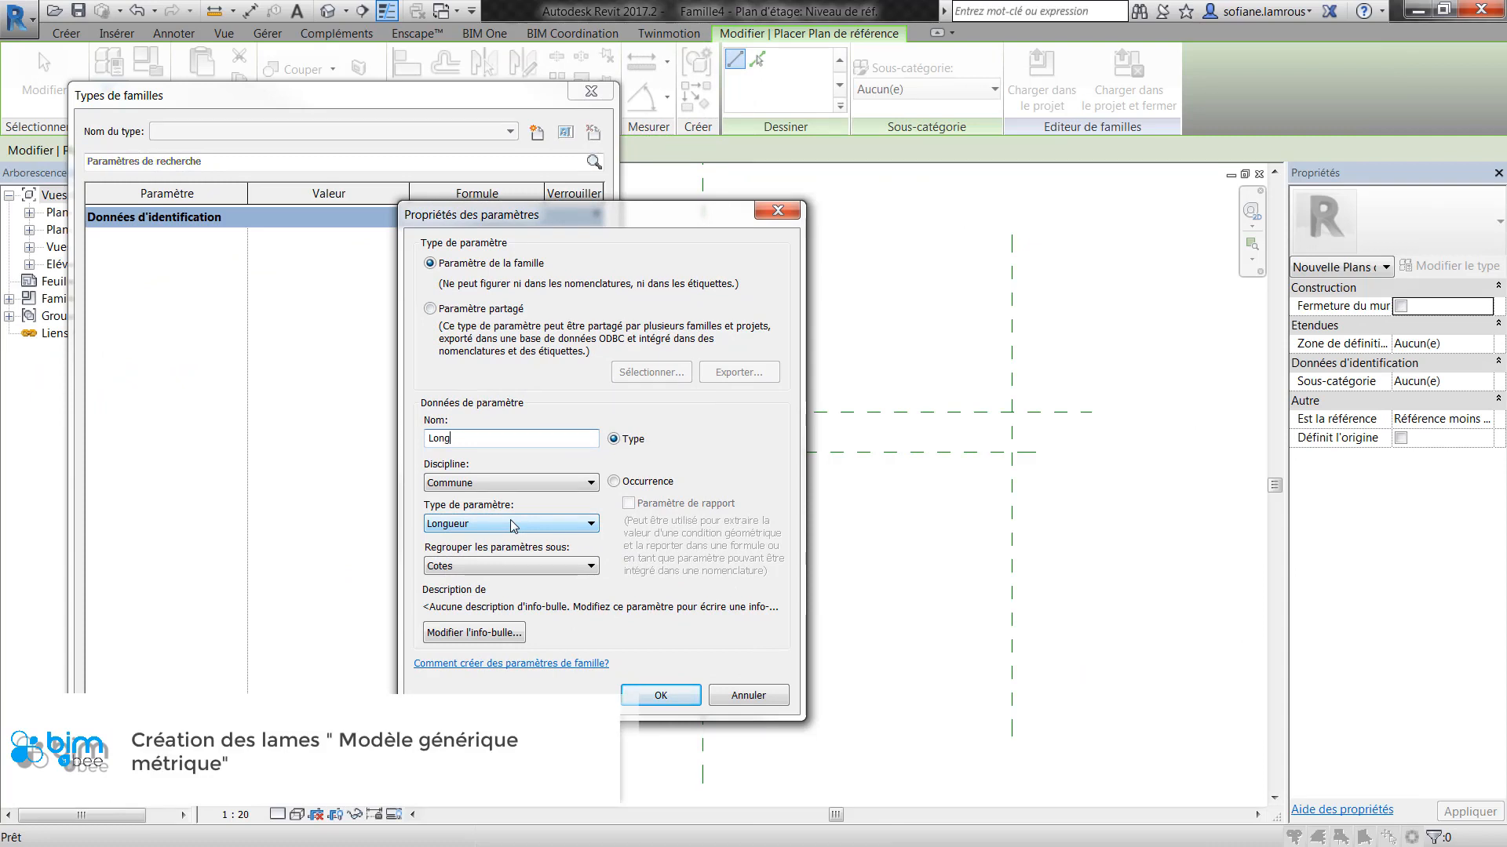
pyautogui.write('ueur-LAme')
pyautogui.moveTo(480, 443); pyautogui.dragTo(486, 443)
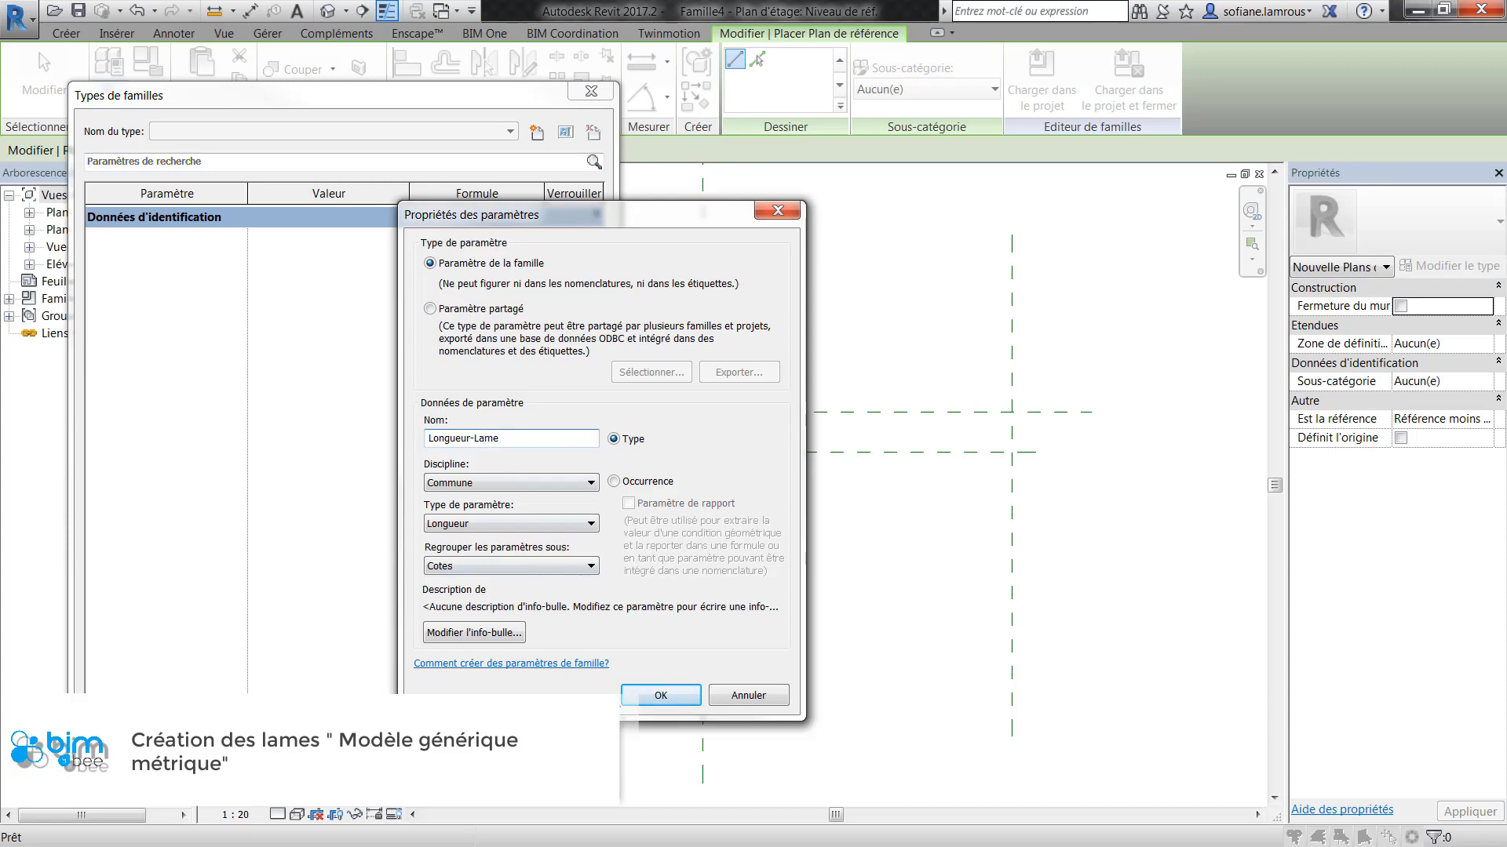
pyautogui.click(660, 696)
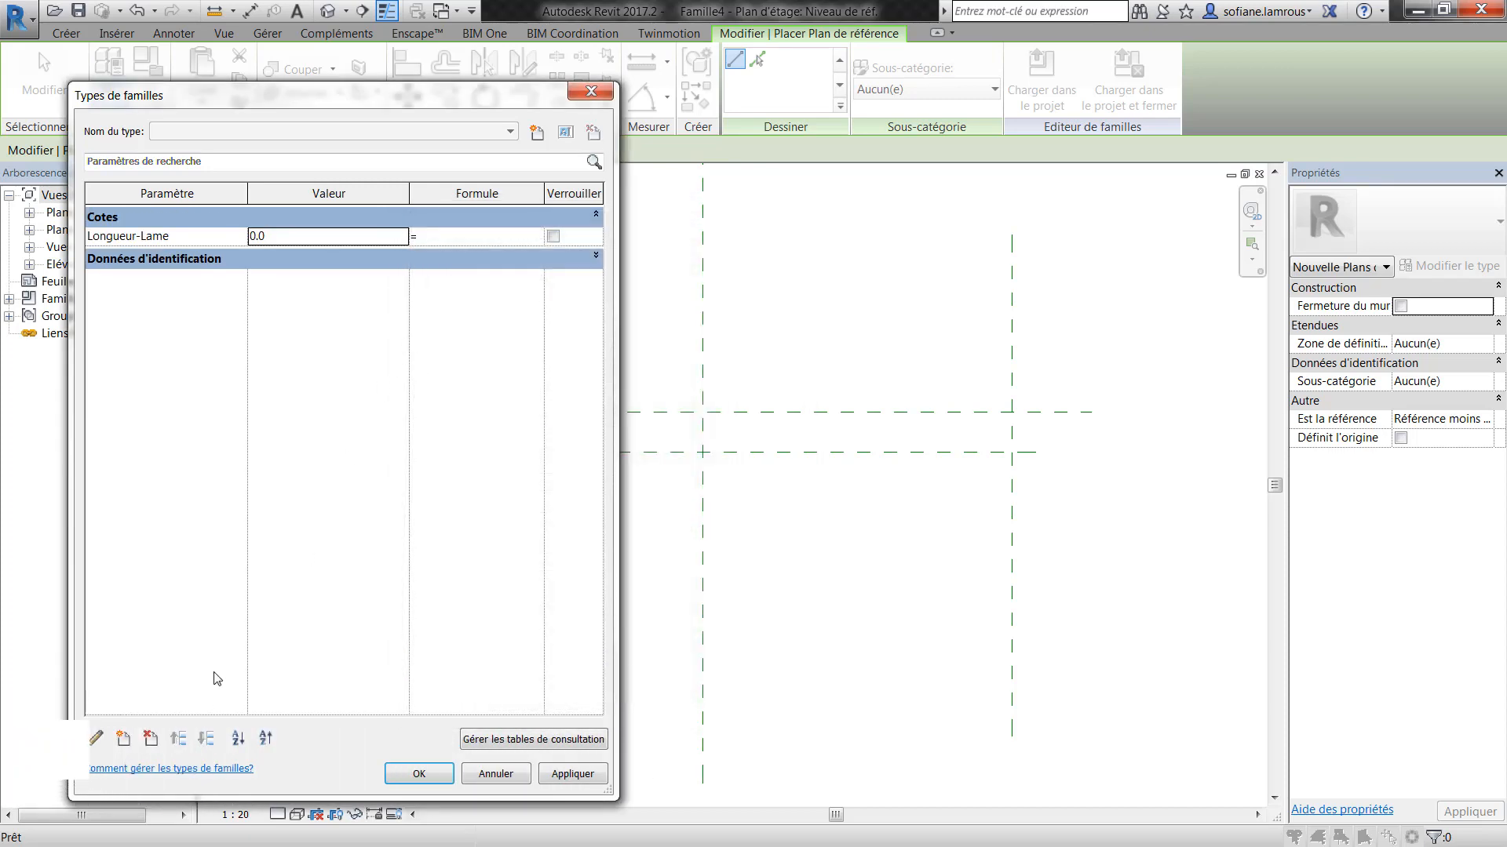
# - Add the length type parameters Largeur_Lame and Hauteur_Lame to the slat family and accept the family types
pyautogui.click(123, 738)
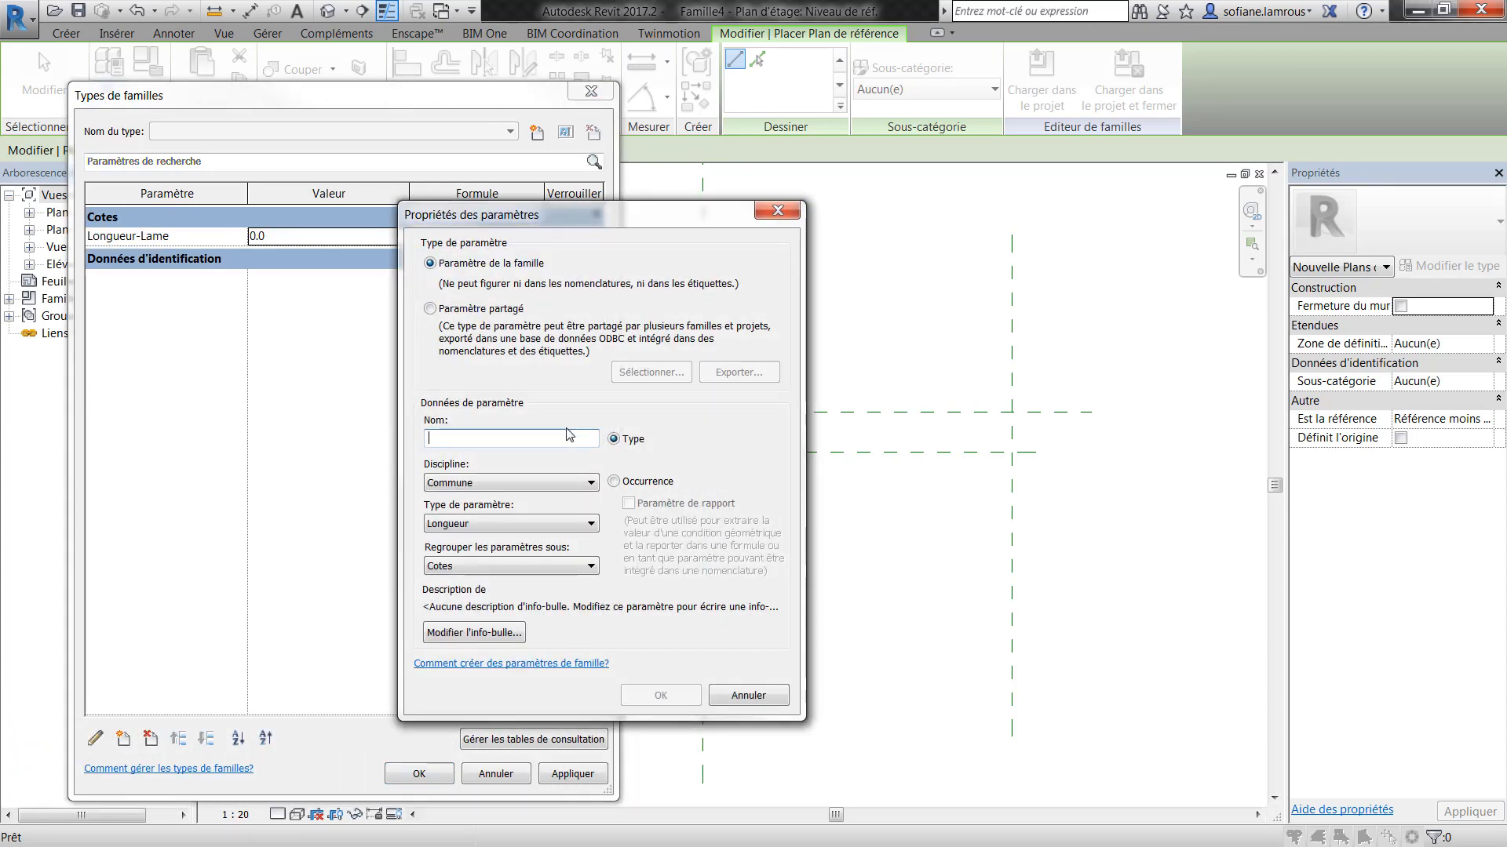
pyautogui.write('LAr')
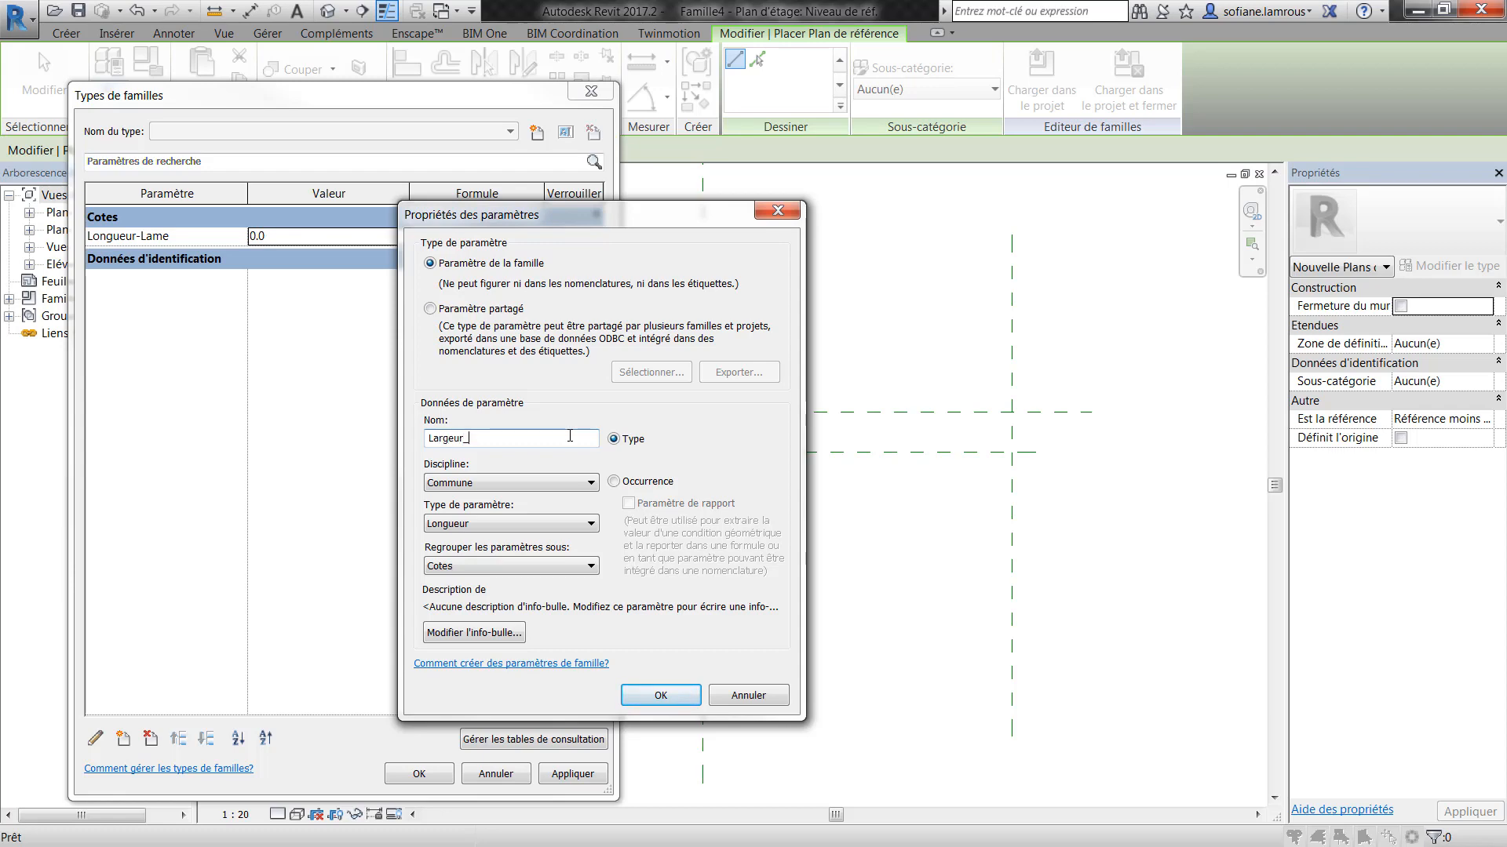
pyautogui.click(661, 696)
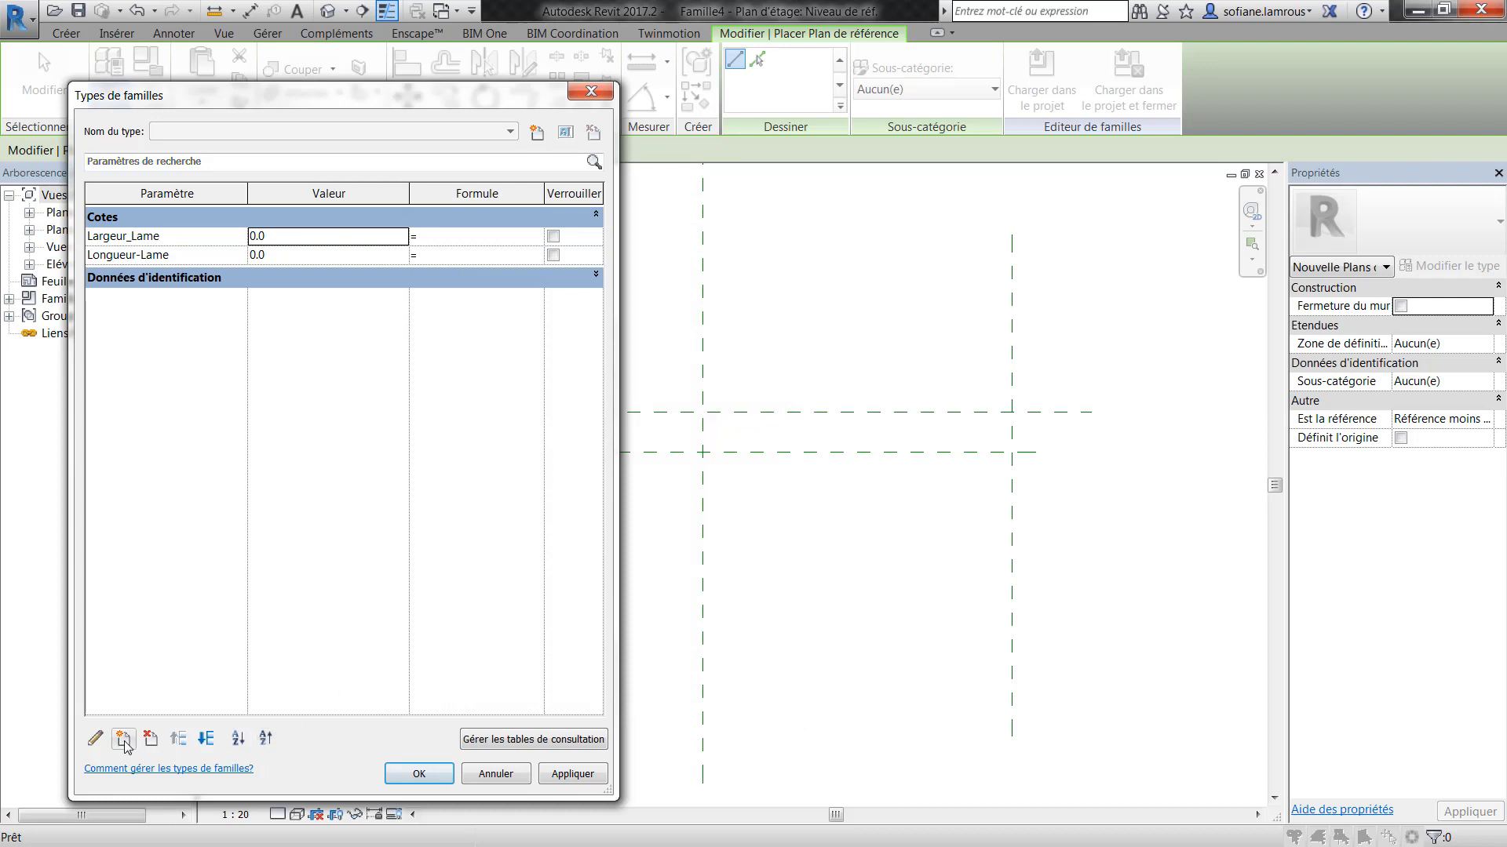
pyautogui.click(123, 739)
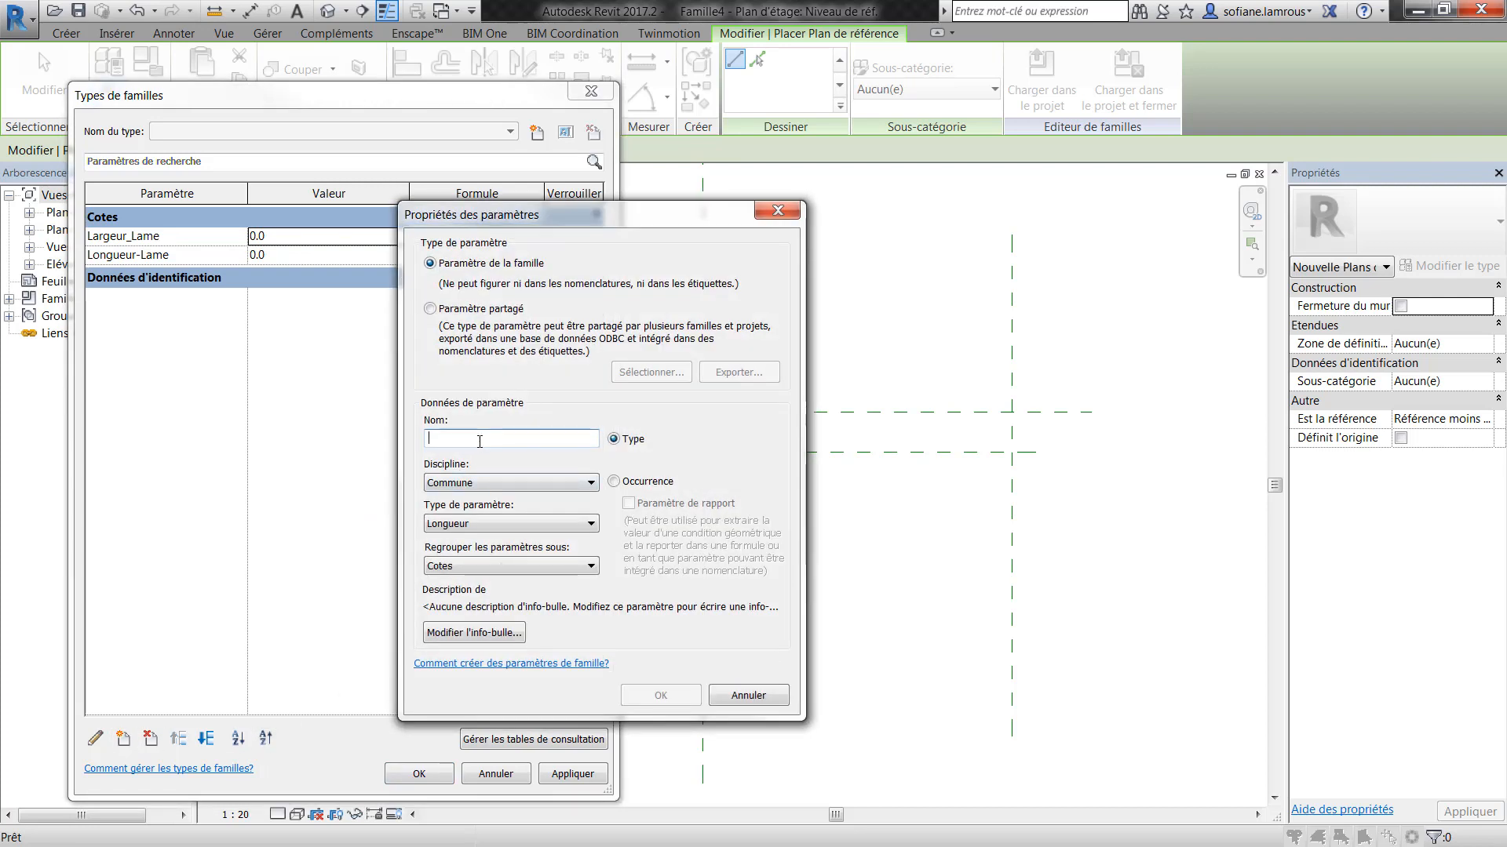
pyautogui.write('Hauteur_Lame')
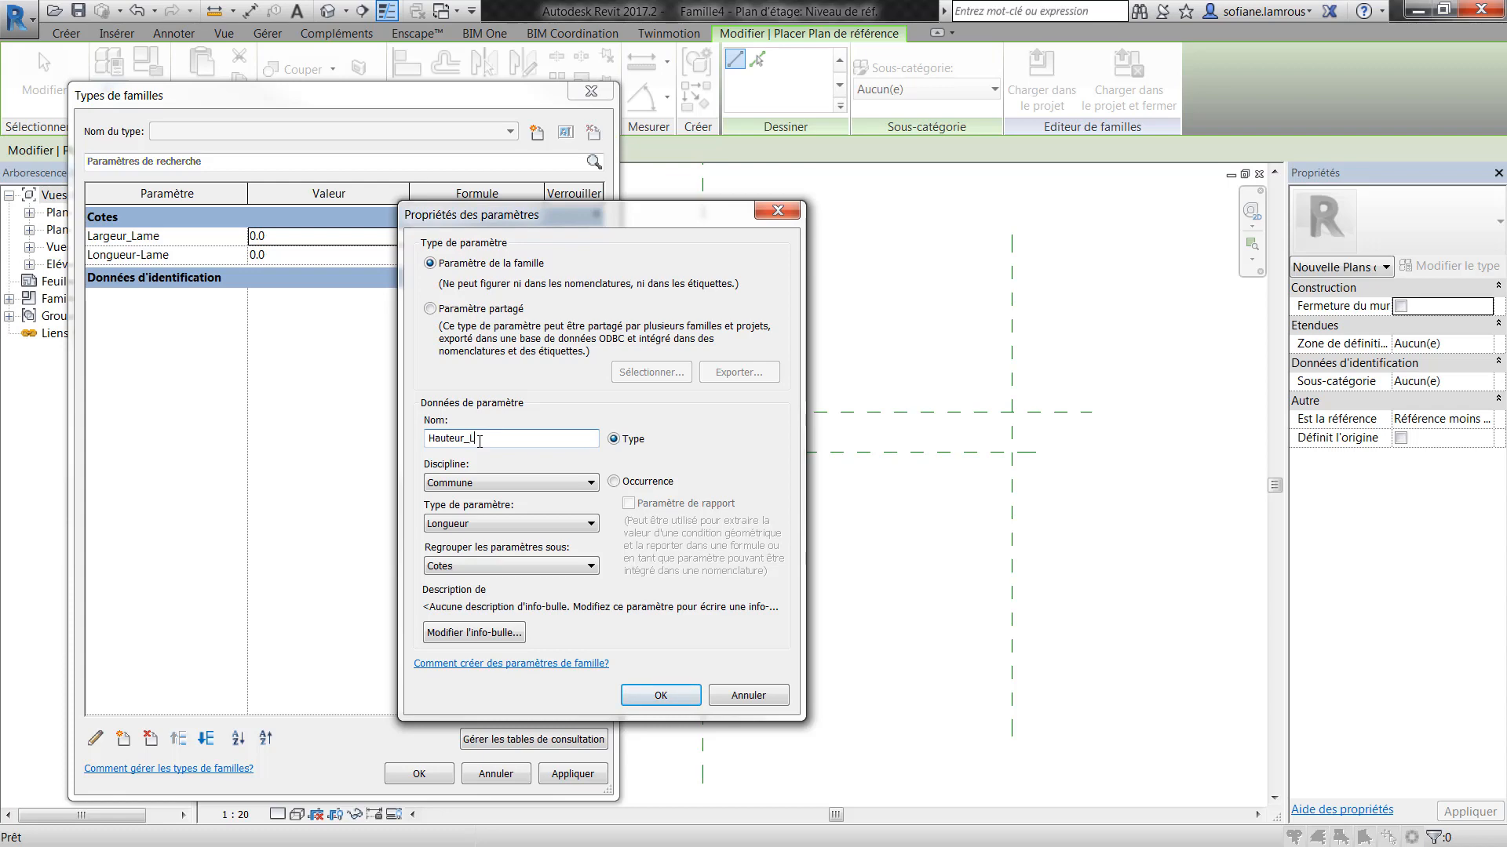
pyautogui.click(646, 693)
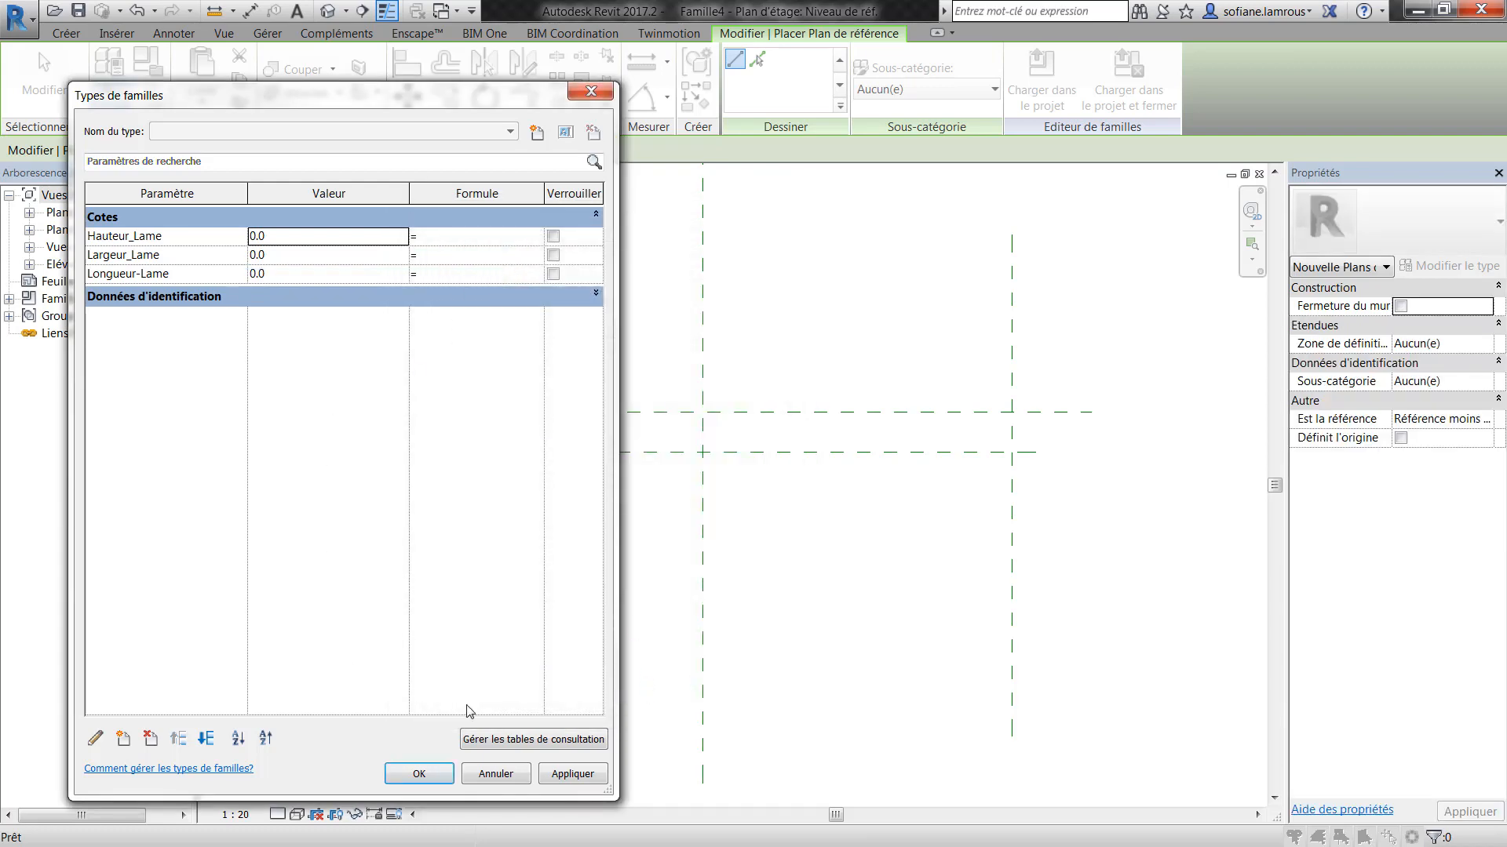
pyautogui.click(568, 775)
pyautogui.click(408, 776)
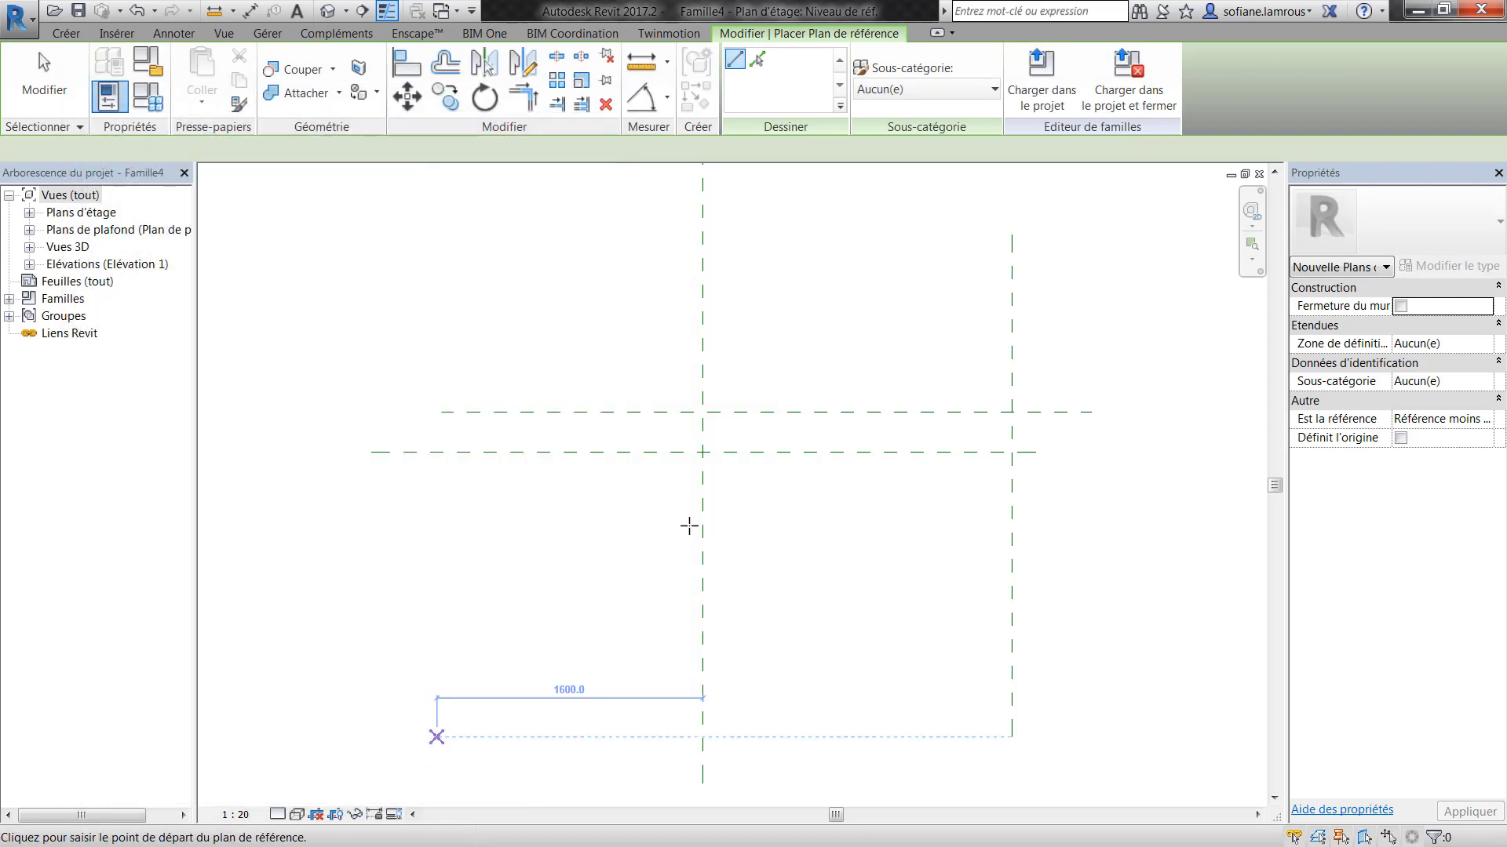
# - Place an aligned dimension between the two vertical reference planes, above the horizontal planes
pyautogui.click(248, 11)
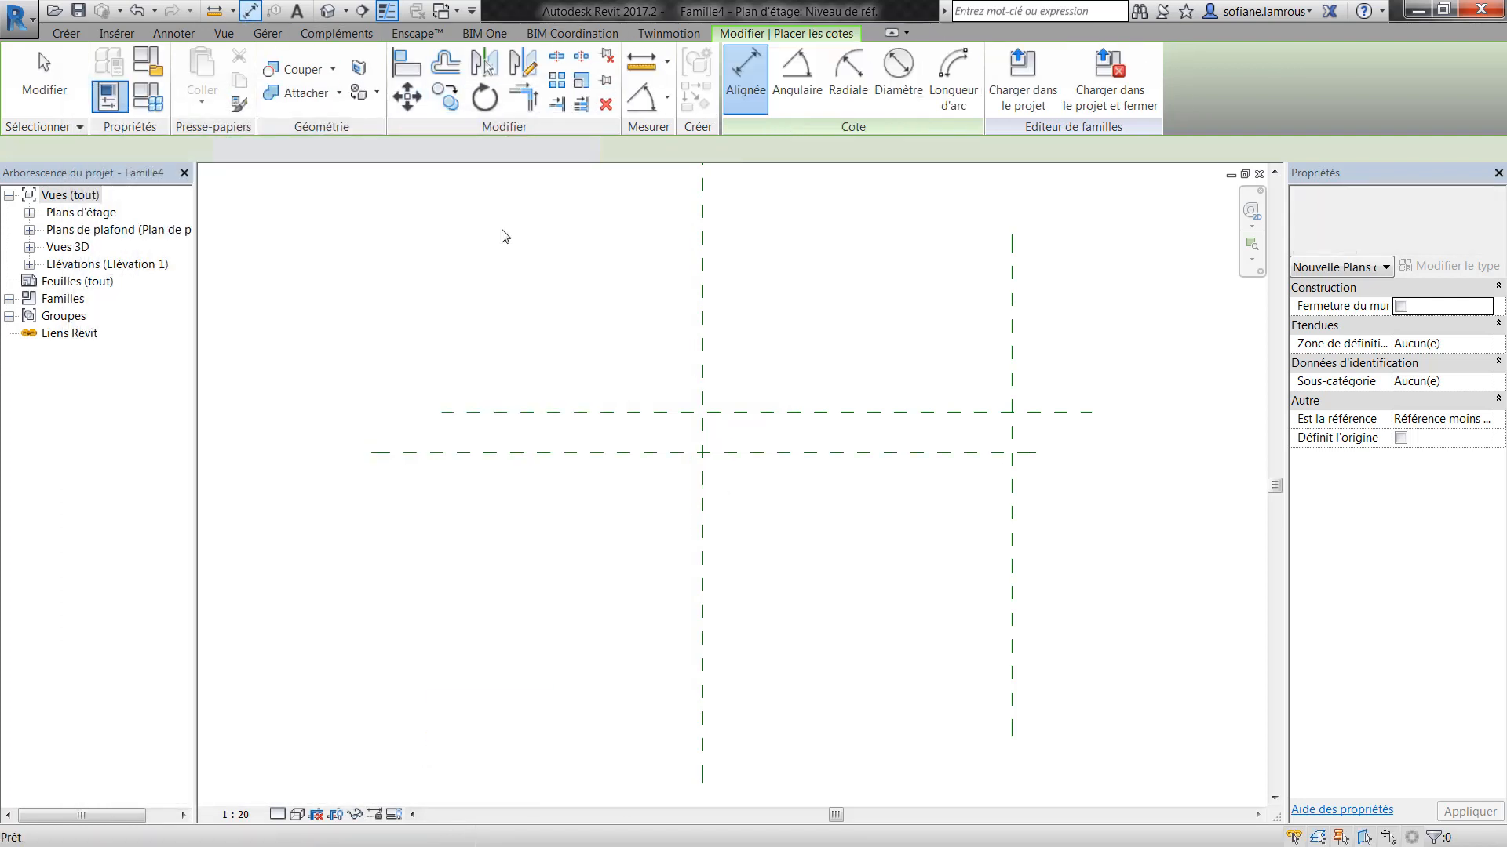
pyautogui.click(705, 368)
pyautogui.click(1014, 392)
pyautogui.click(1082, 347)
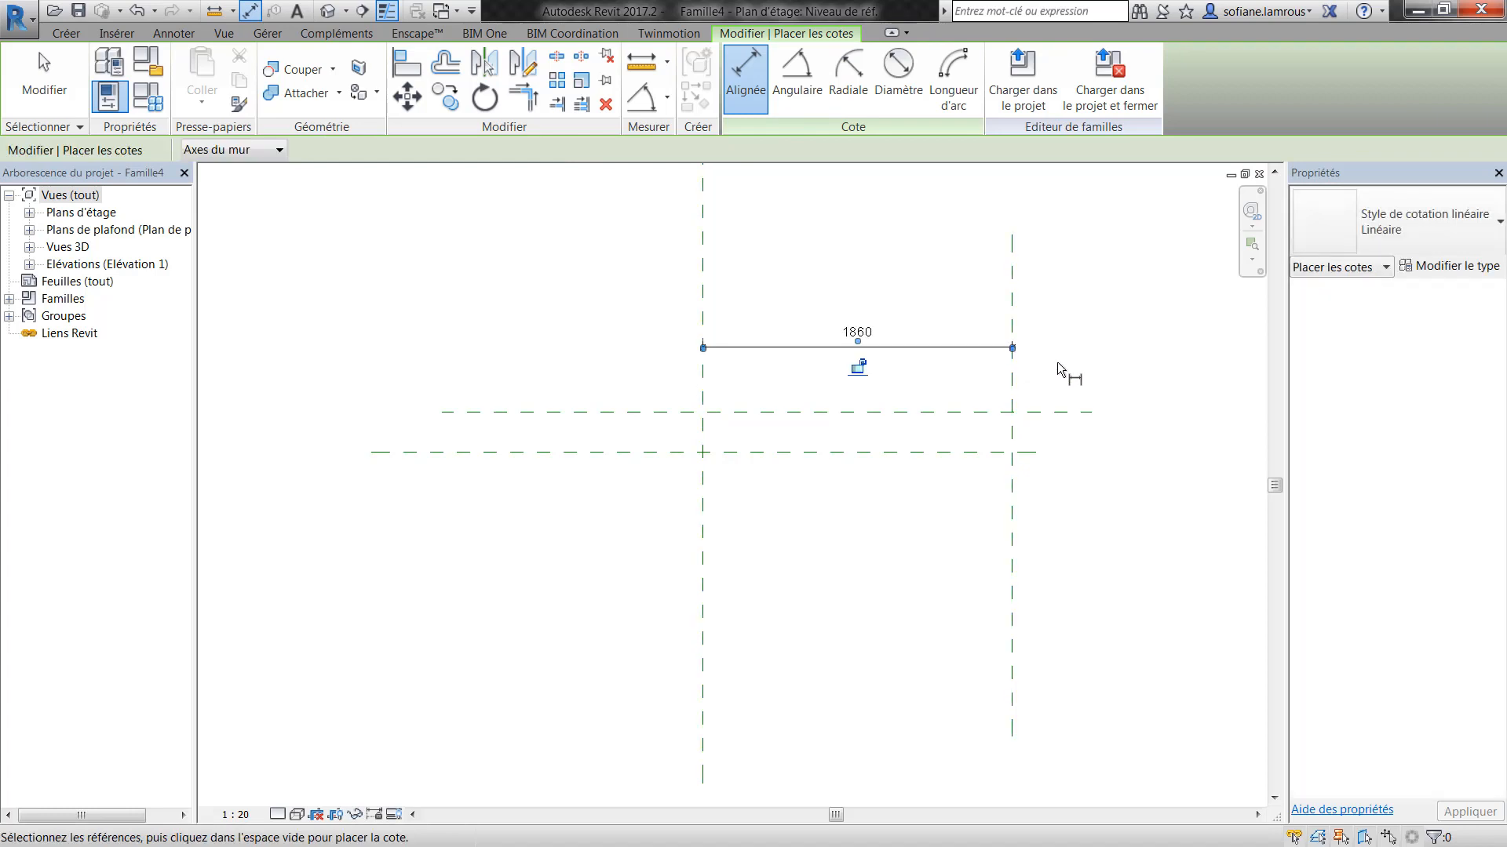
pyautogui.press('Escape')
pyautogui.press('Escape')
# - Place a dimension of the same style between the two horizontal reference planes, beside the central vertical plane
pyautogui.click(783, 349)
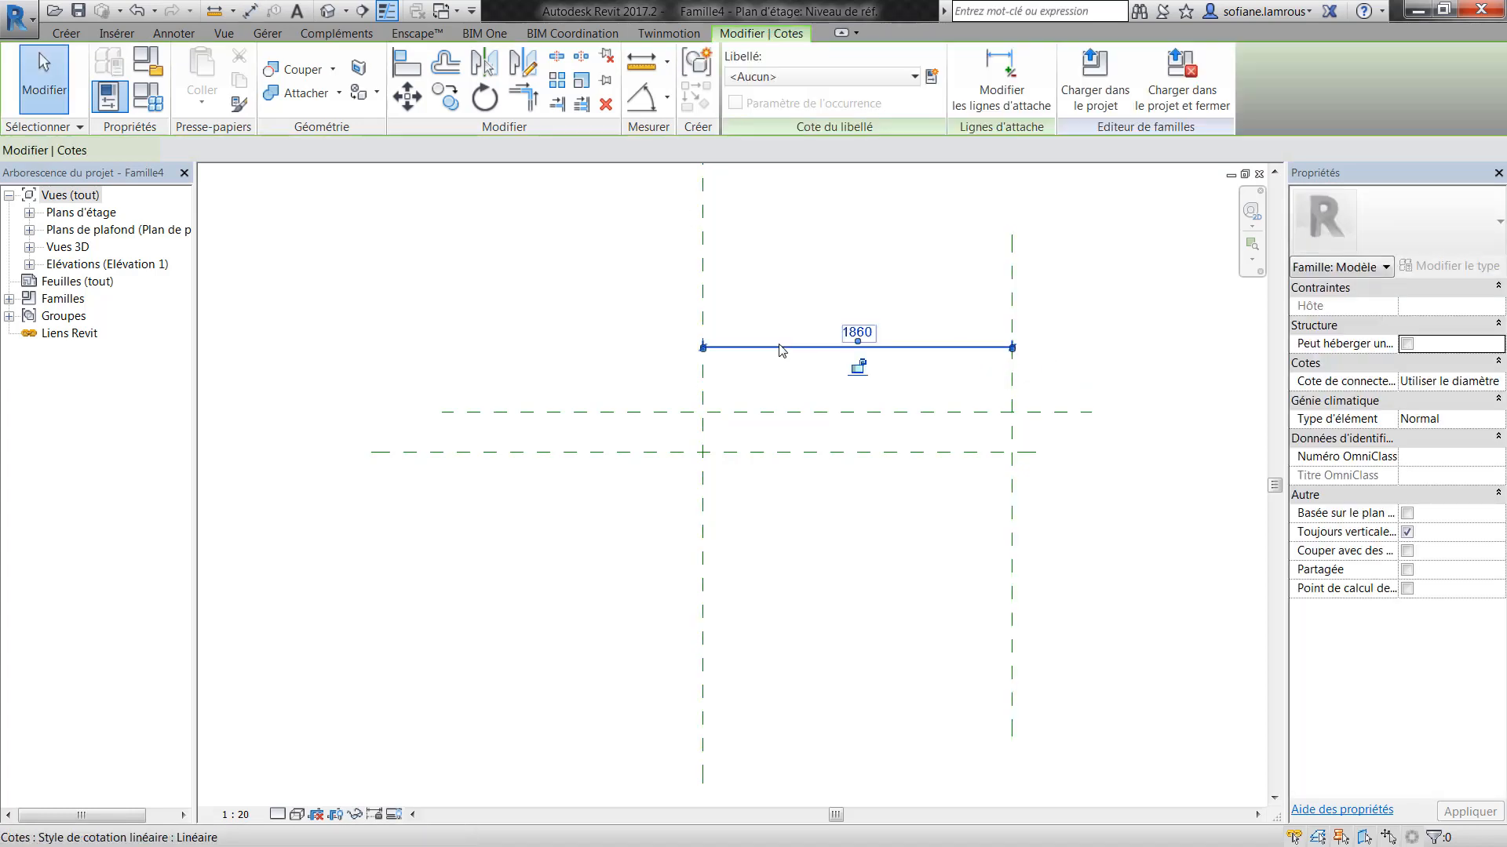
pyautogui.rightClick(784, 348)
pyautogui.click(859, 524)
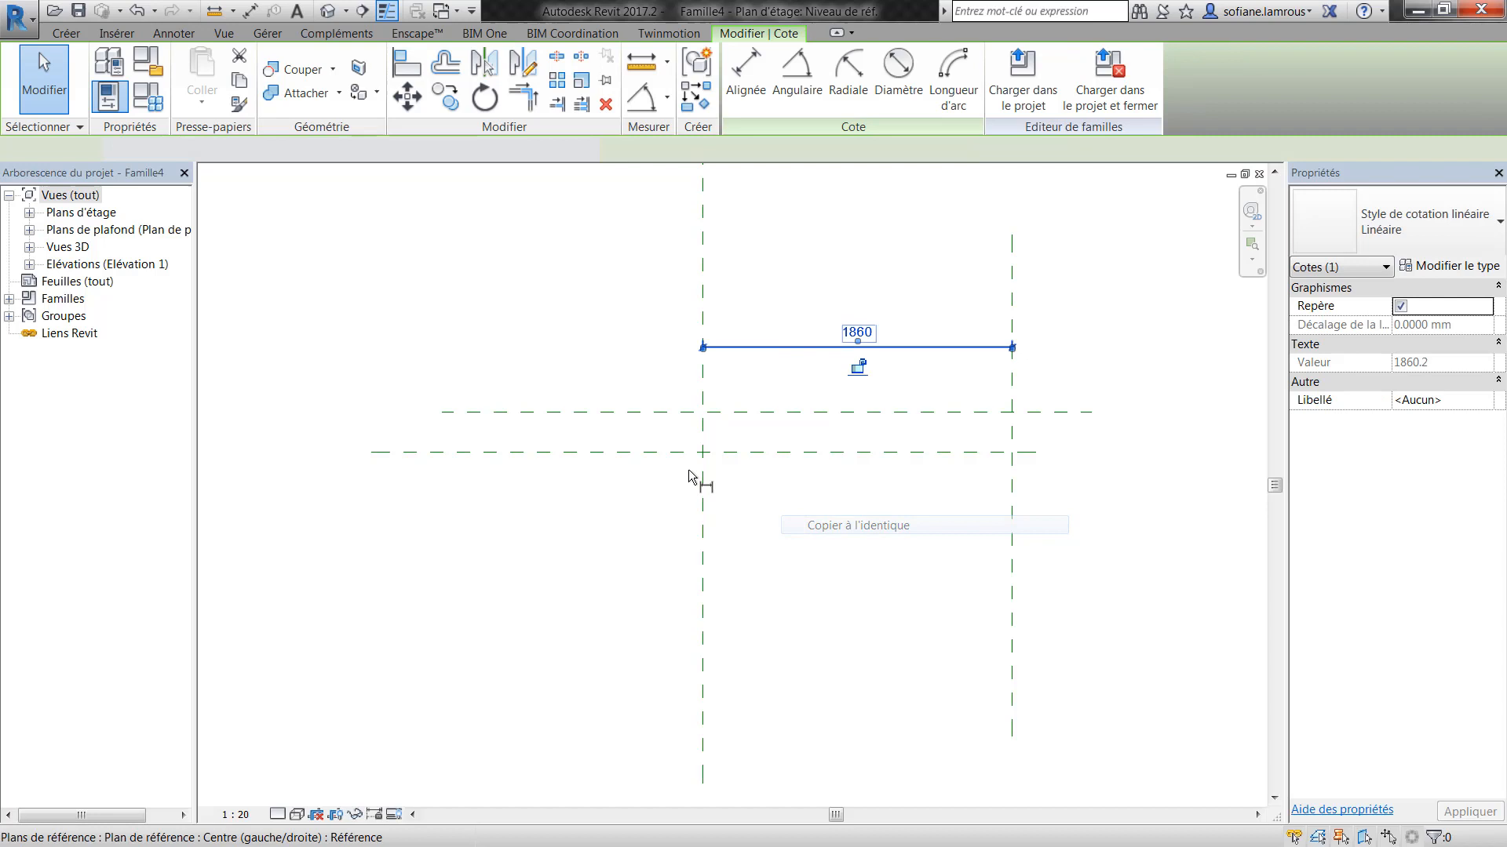
pyautogui.click(614, 411)
pyautogui.click(605, 452)
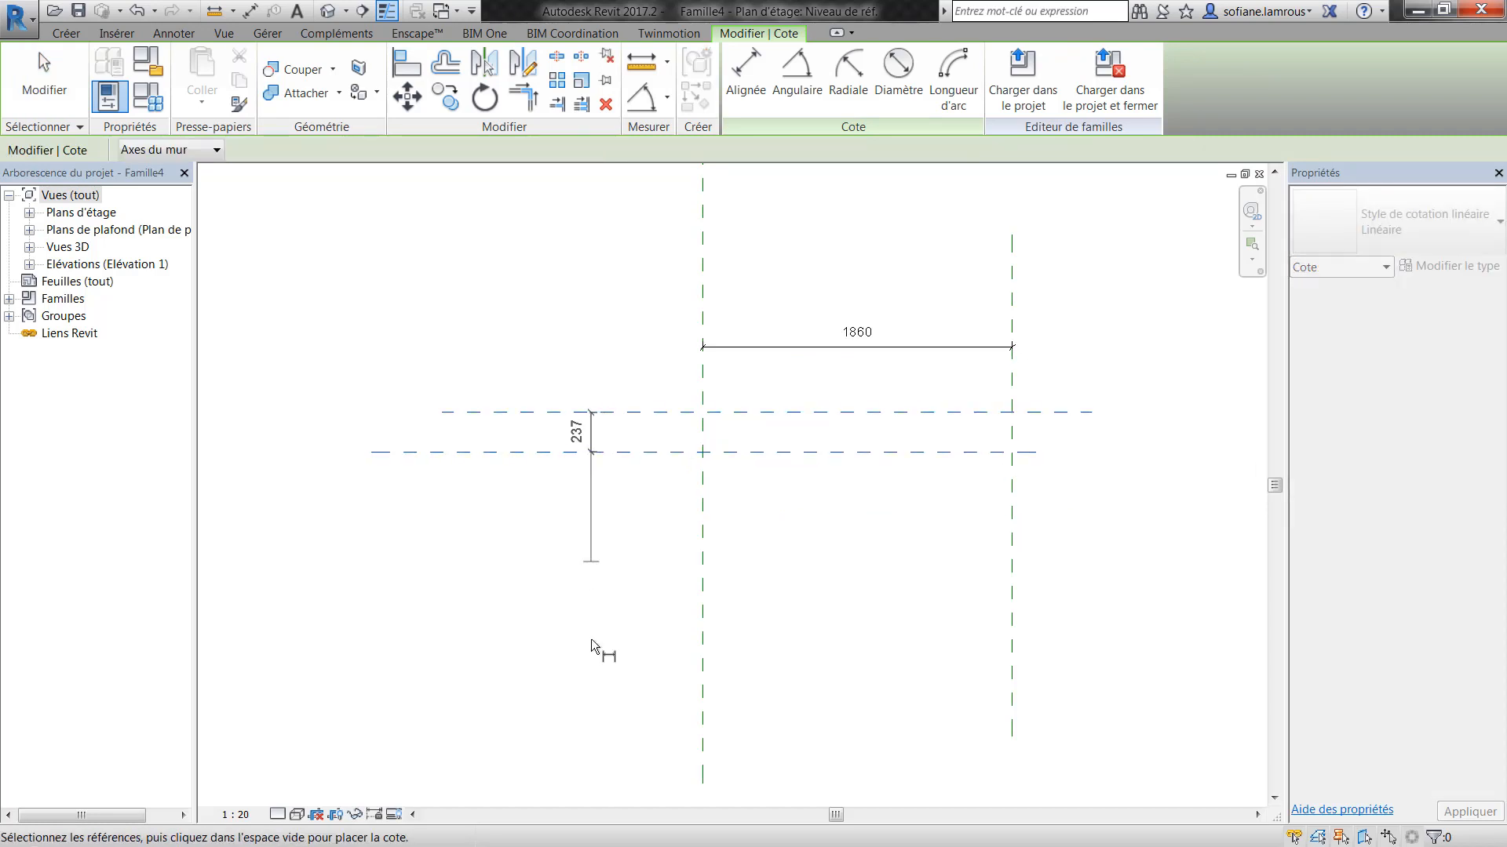
pyautogui.click(591, 694)
pyautogui.scroll(1, 575, 404)
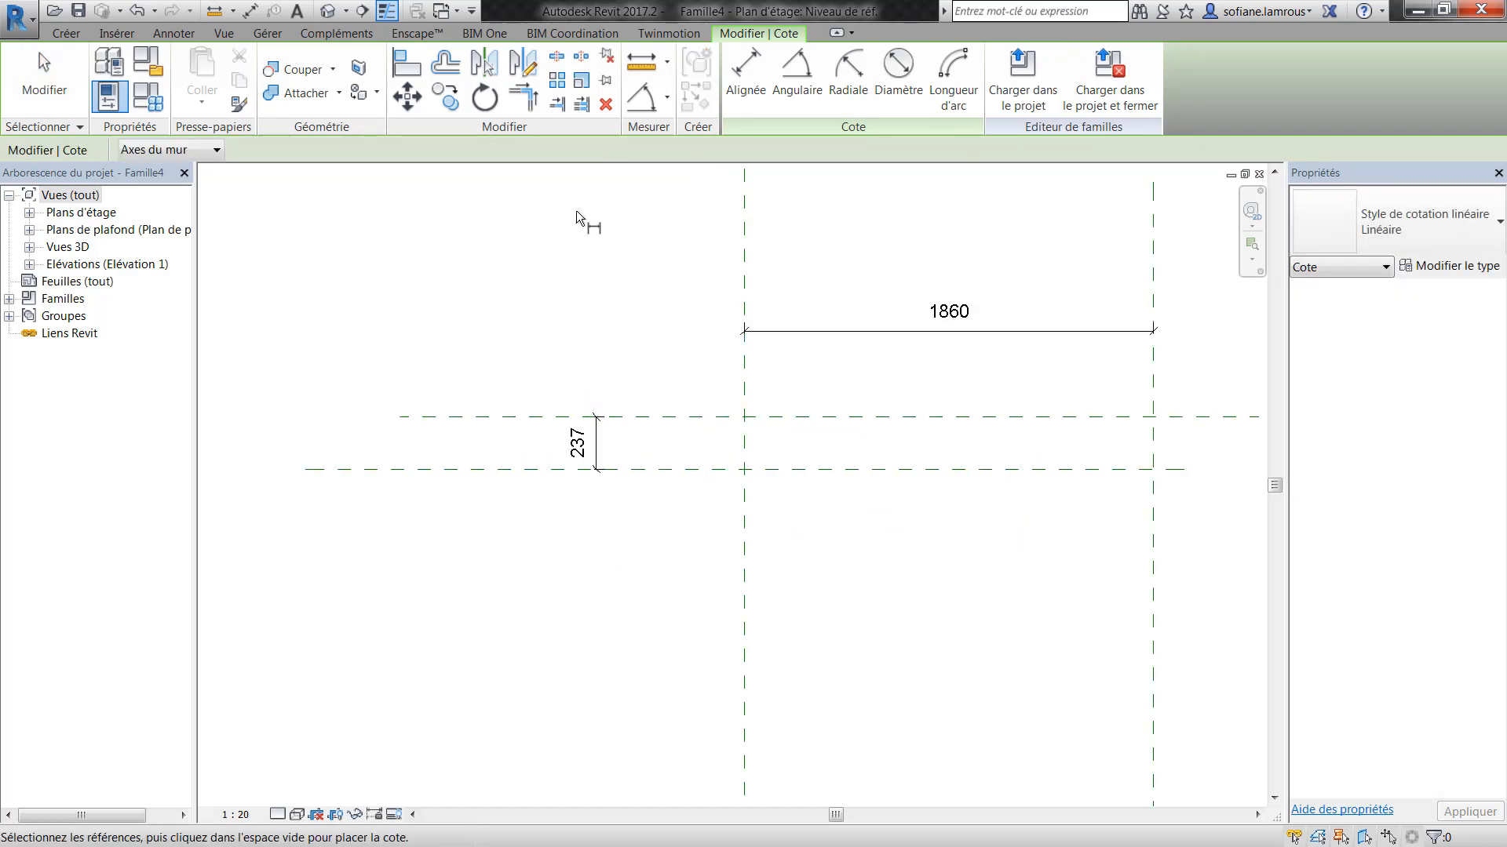
pyautogui.press('Escape')
# - Label the dimension between the vertical reference planes with the Longueur-Lame parameter
pyautogui.scroll(-2, 791, 384)
pyautogui.moveTo(792, 380); pyautogui.dragTo(708, 348, button='middle')
pyautogui.click(718, 318)
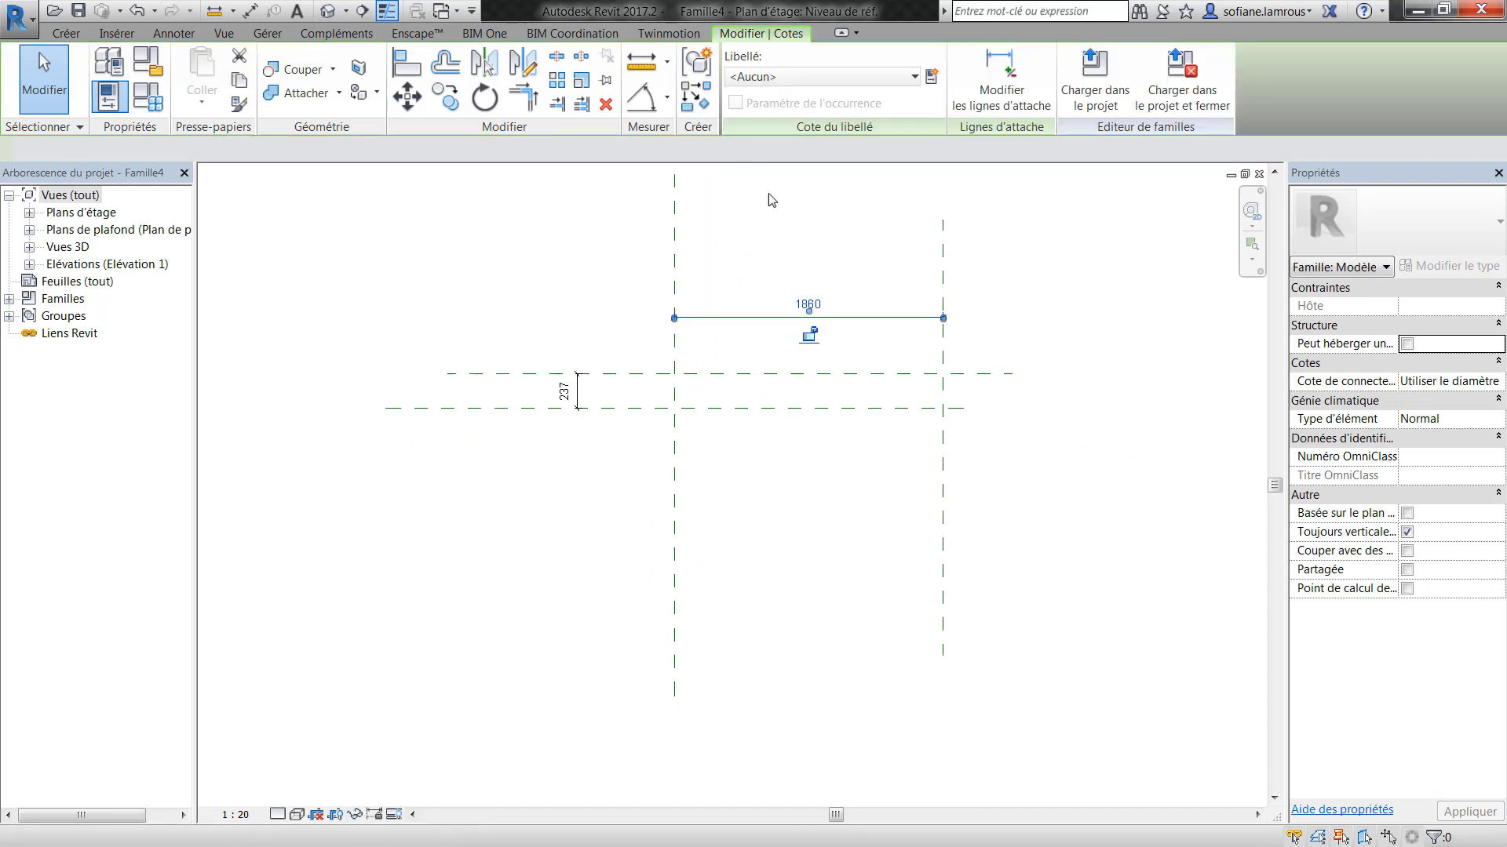
pyautogui.click(868, 73)
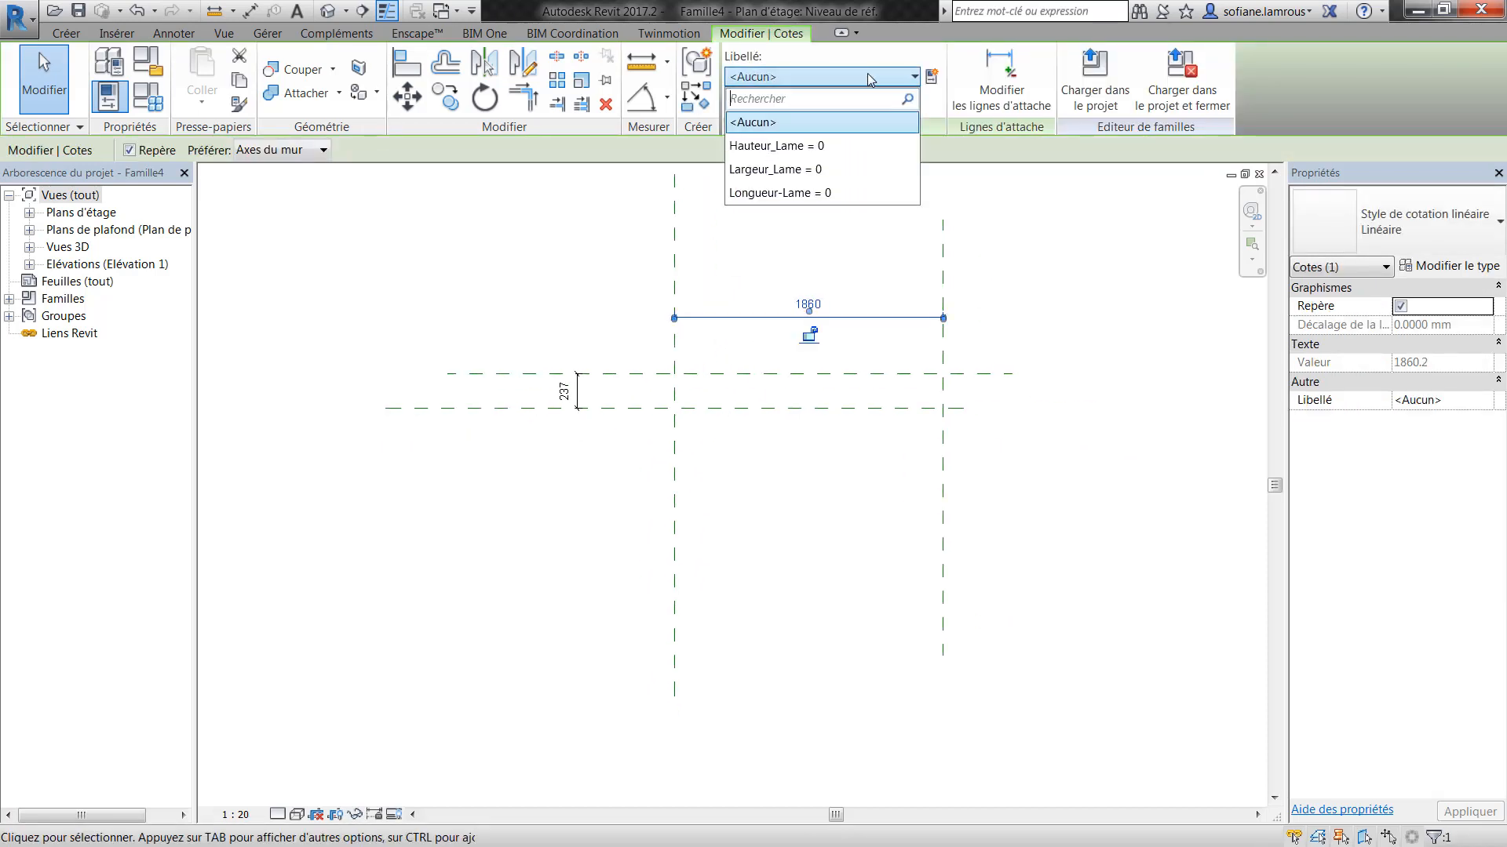
pyautogui.click(826, 193)
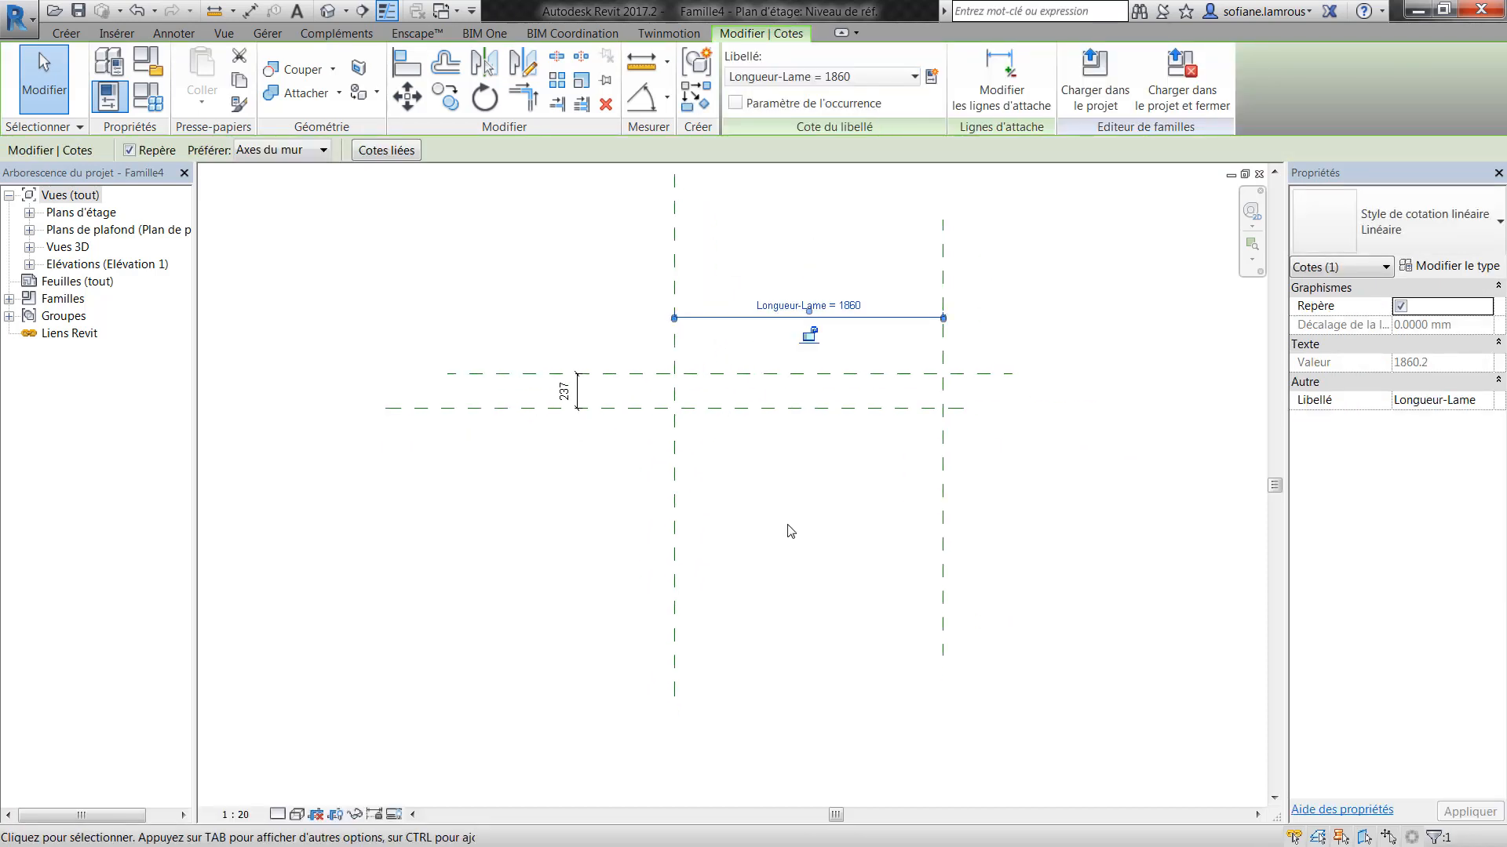
# - Label the dimension between the two horizontal reference planes with the Largeur_Lame parameter
pyautogui.click(790, 531)
pyautogui.click(577, 391)
pyautogui.click(812, 78)
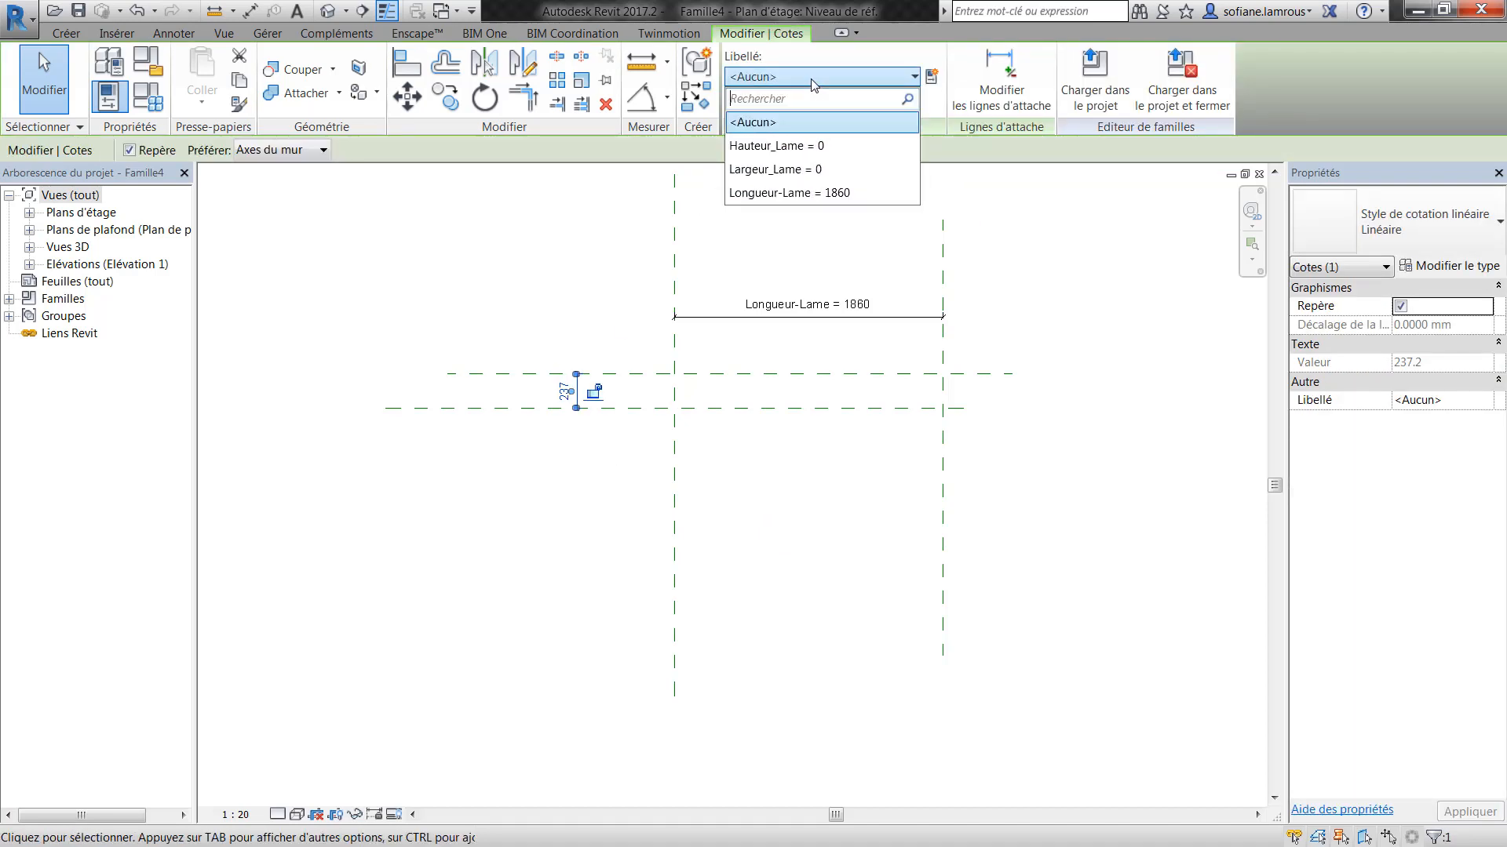
pyautogui.click(788, 169)
pyautogui.click(808, 461)
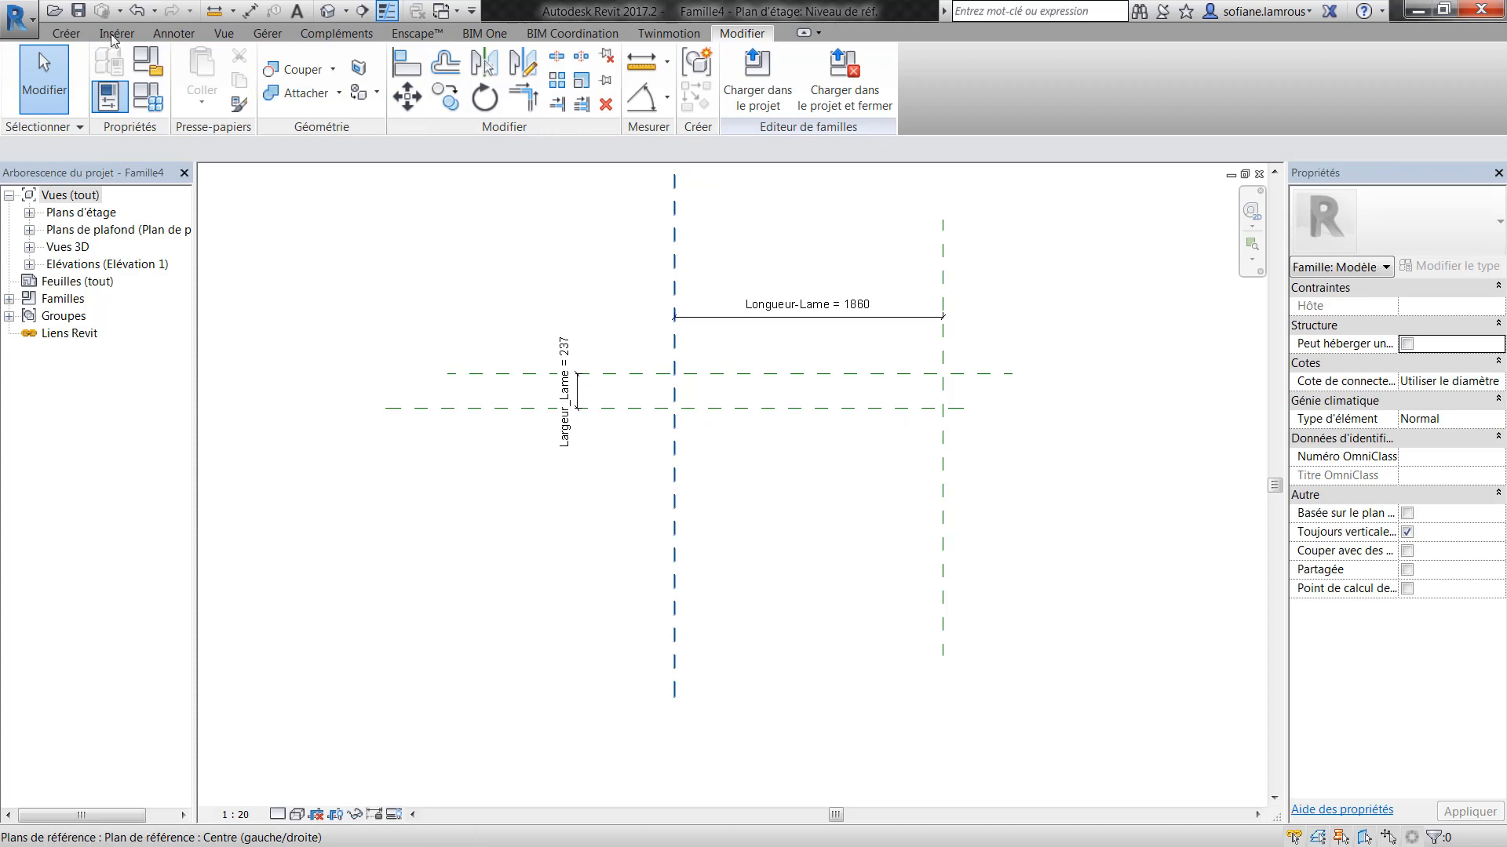
pyautogui.click(66, 33)
pyautogui.click(438, 57)
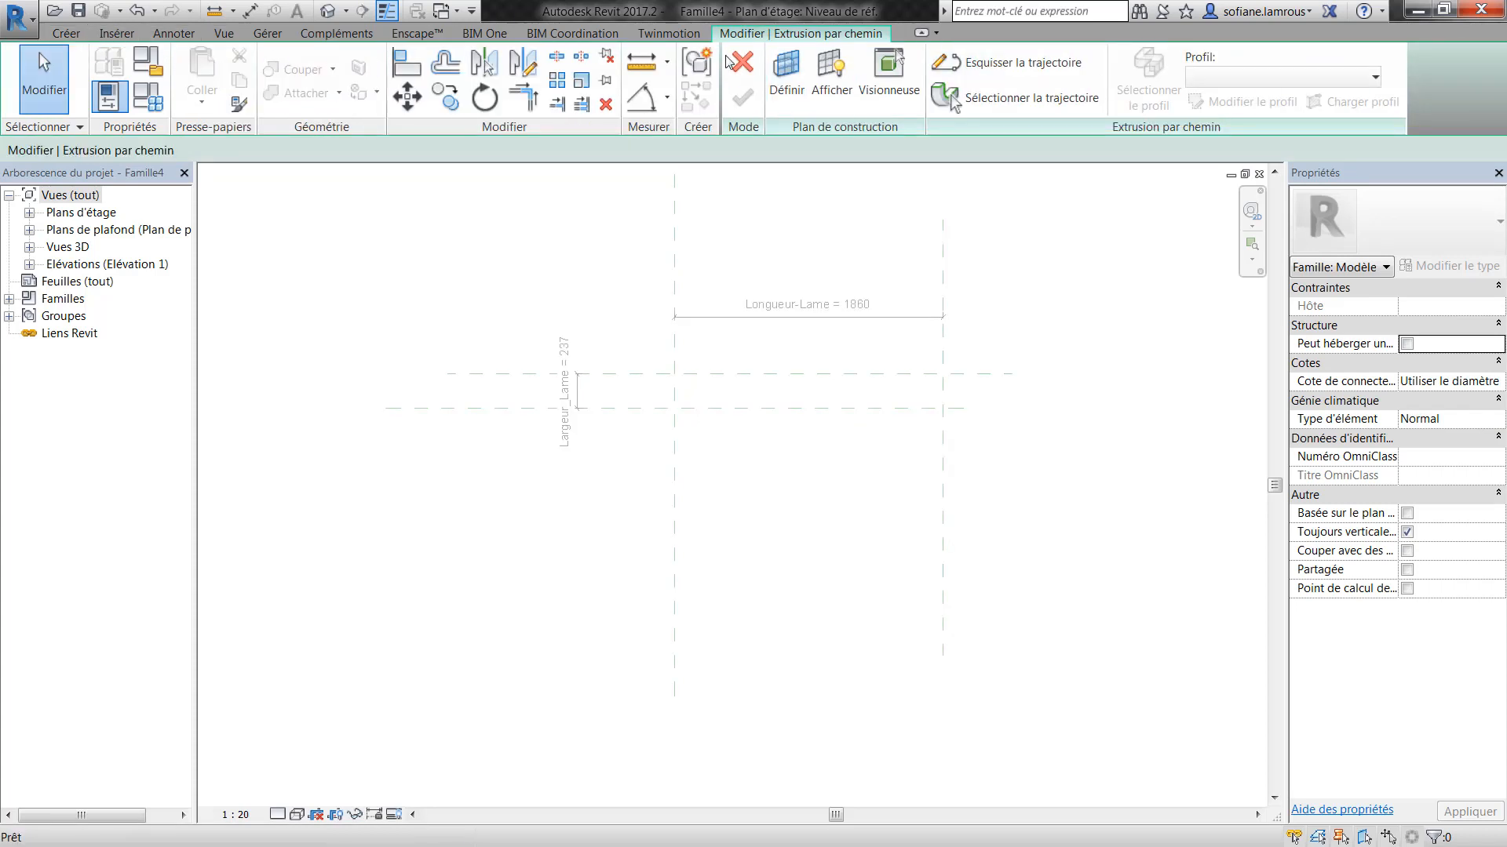
pyautogui.click(742, 63)
# - Start an extrusion and sketch a rectangle about 2580 by 1280 mm around the intersections of the reference planes
pyautogui.click(66, 33)
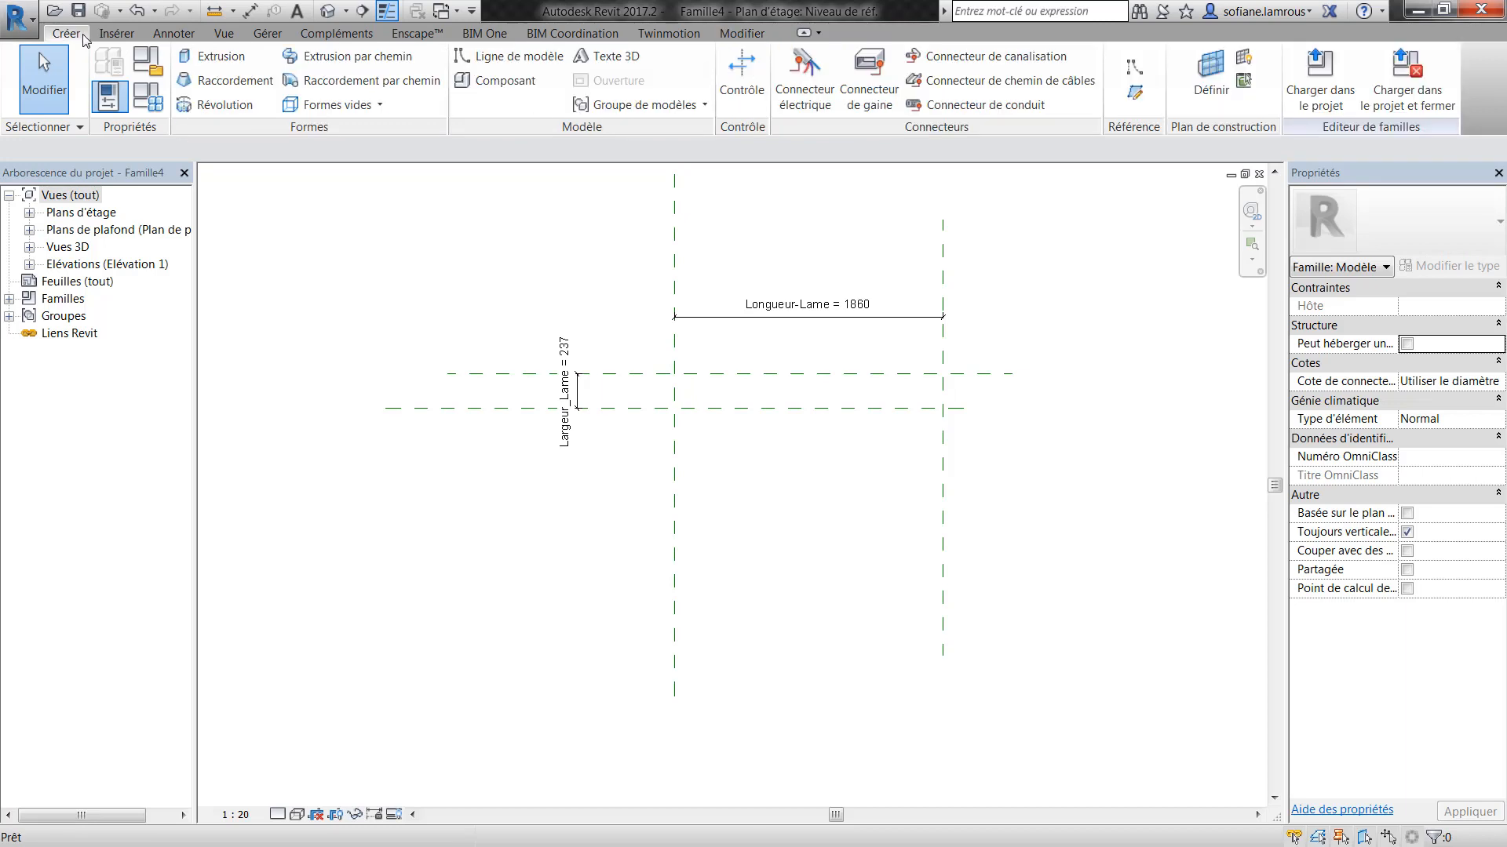
pyautogui.click(215, 66)
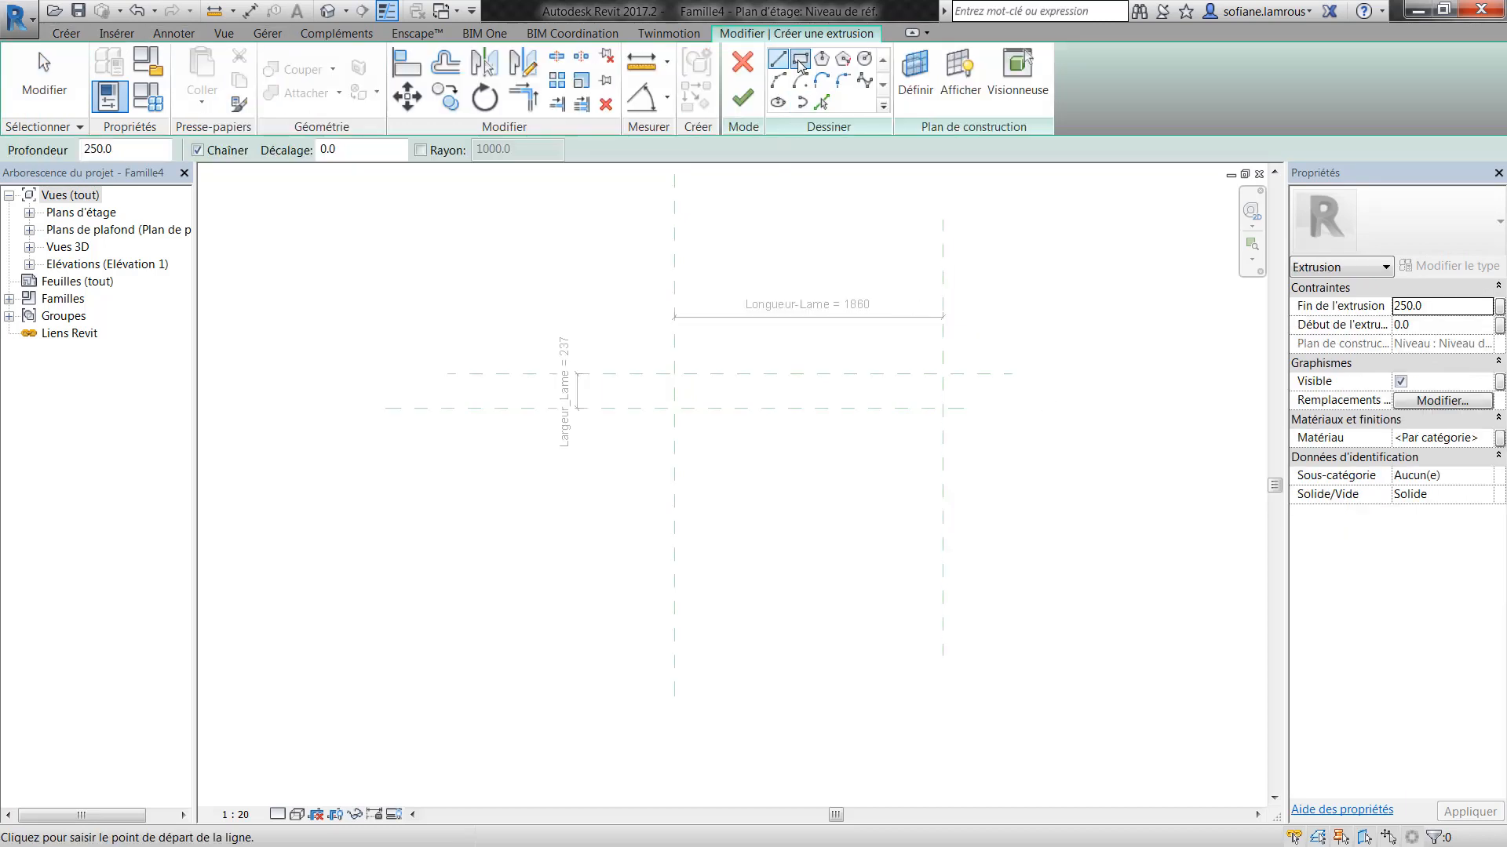
pyautogui.click(993, 326)
pyautogui.click(620, 511)
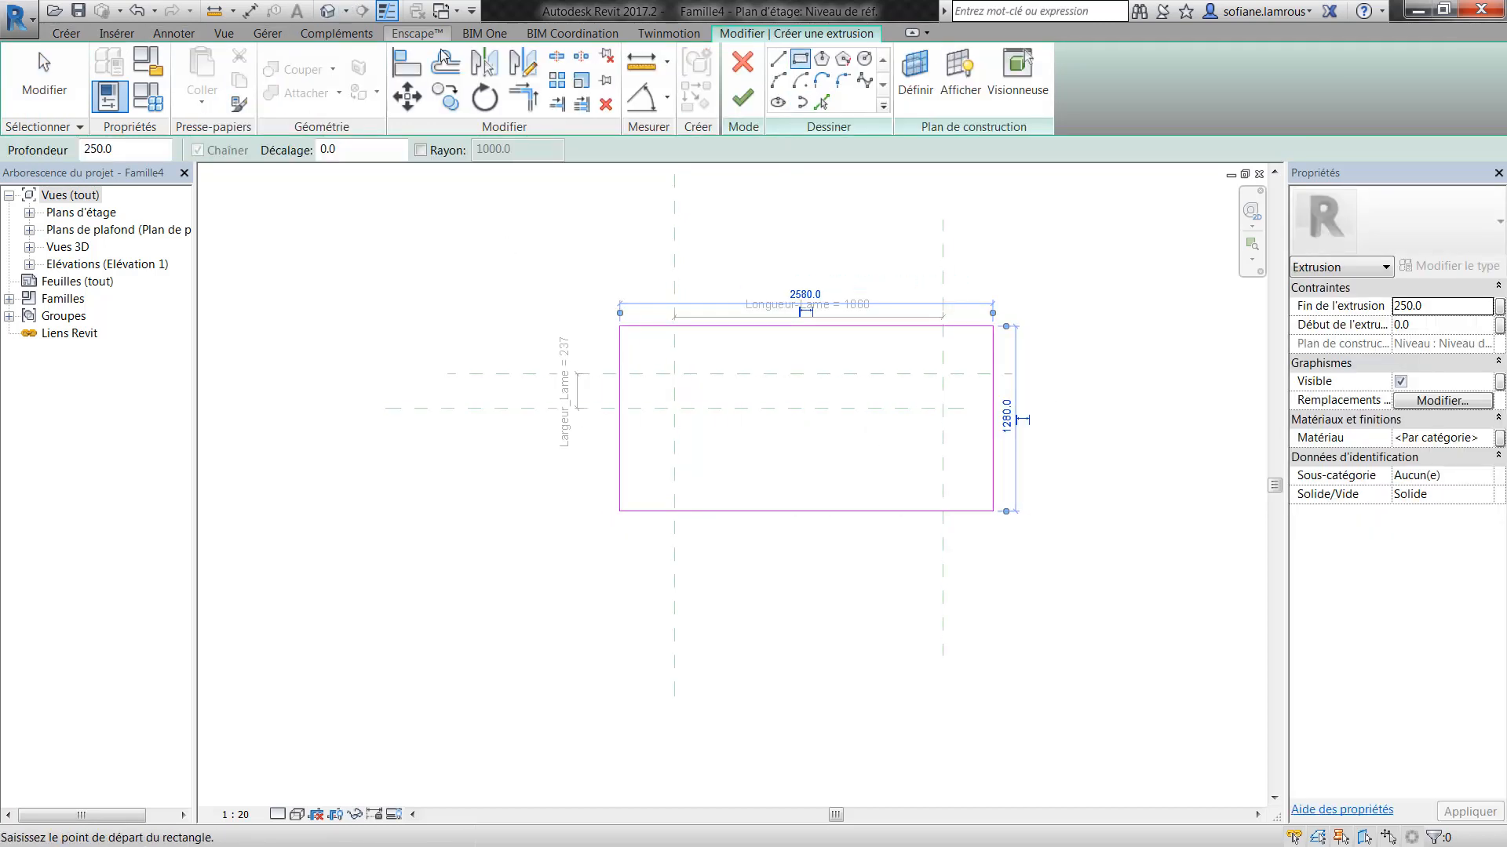
# - Align the rectangle's upper edge to the upper horizontal reference plane and its left edge to the left vertical plane, locking the left edge
pyautogui.click(445, 97)
pyautogui.click(752, 373)
pyautogui.click(729, 327)
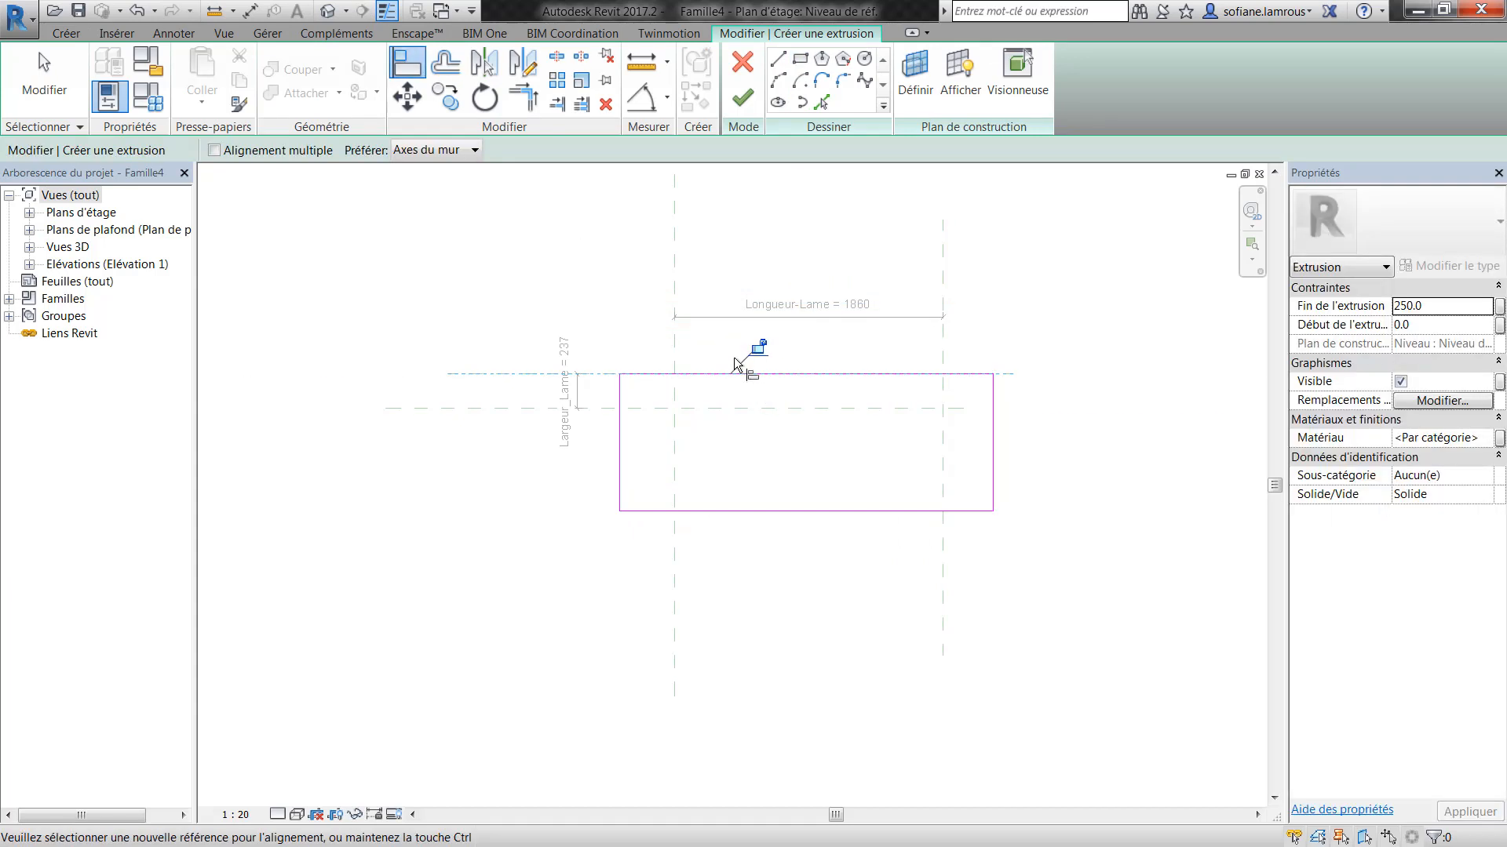
pyautogui.click(676, 365)
pyautogui.click(620, 439)
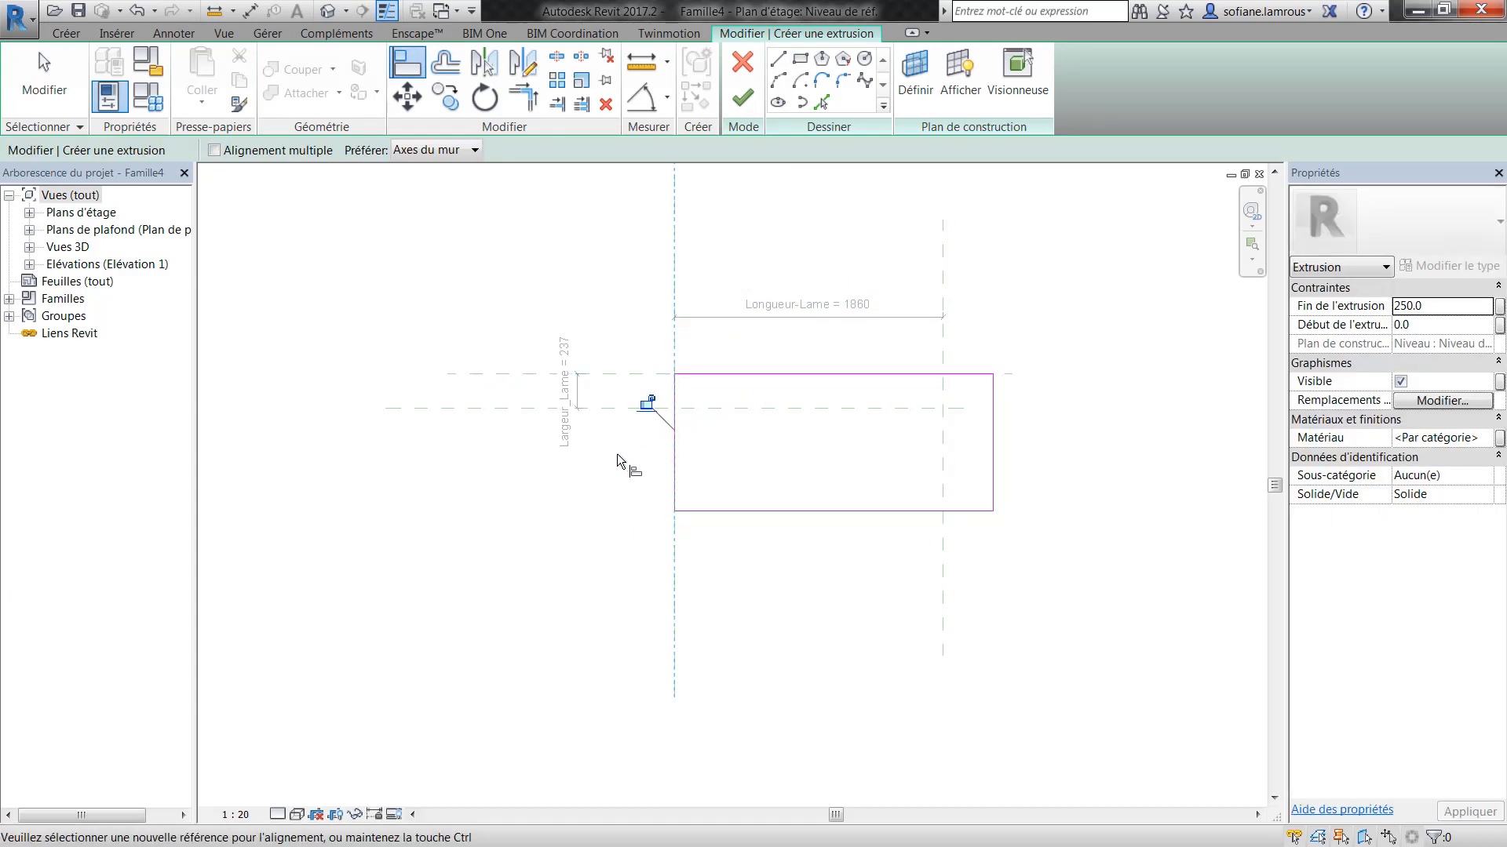
pyautogui.click(646, 402)
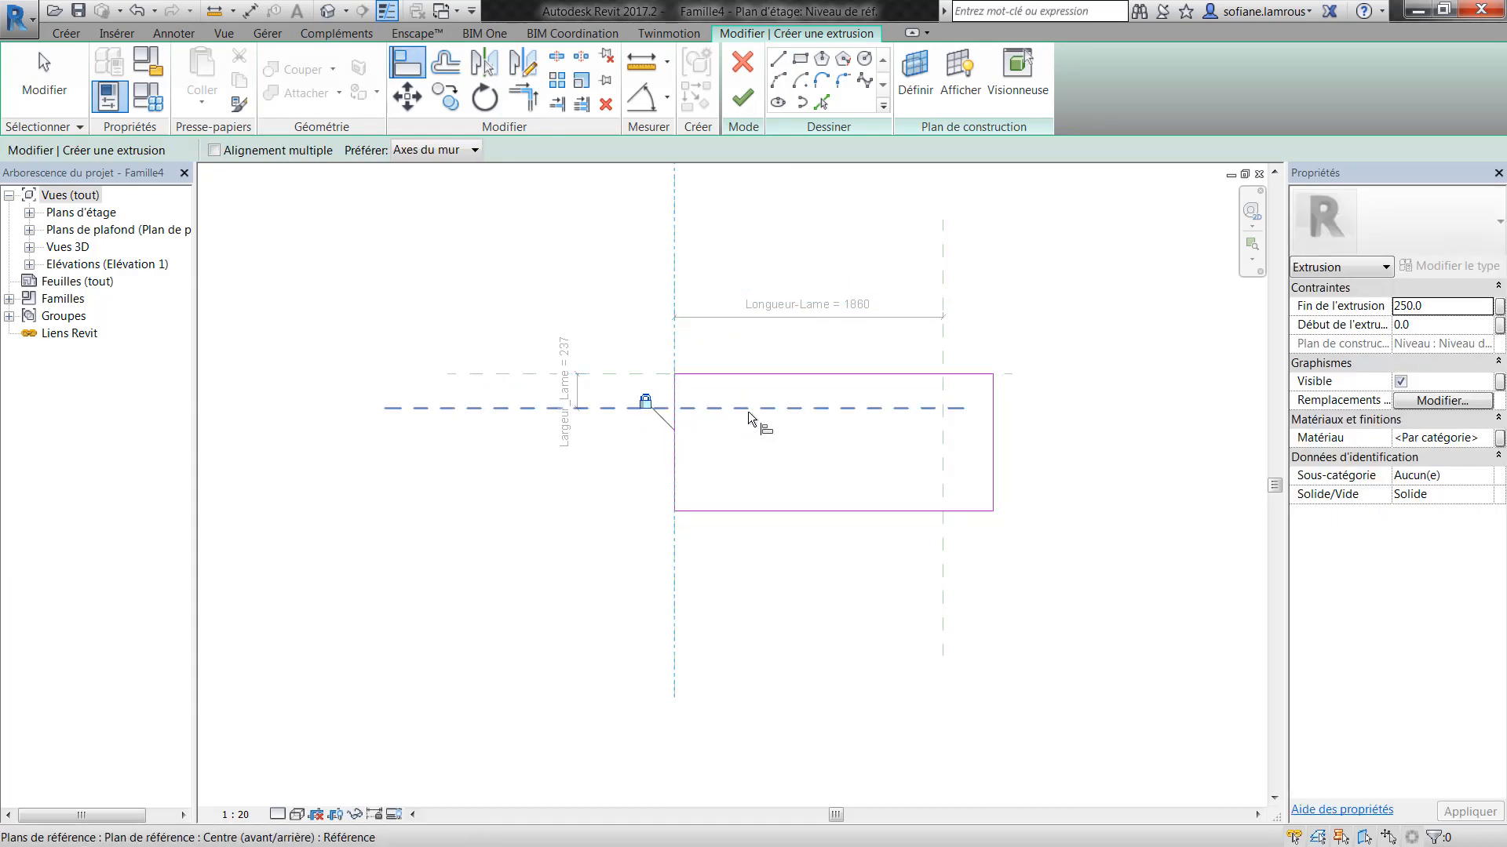
# - Align and lock the rectangle's lower and right edges to the remaining reference planes and finish the extrusion with a depth of 250
pyautogui.click(752, 509)
pyautogui.click(660, 434)
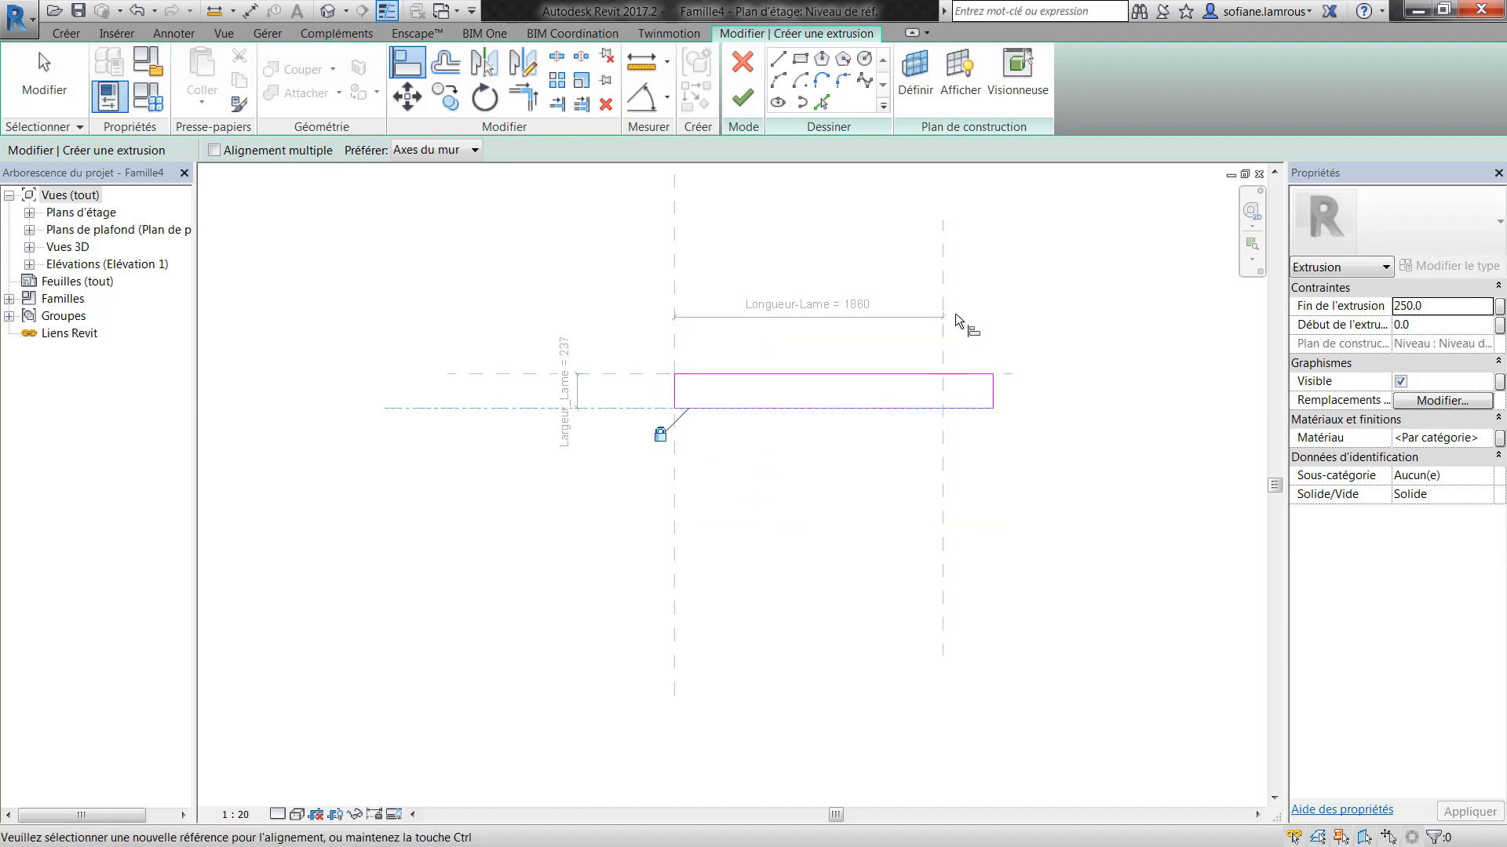
pyautogui.click(943, 272)
pyautogui.click(993, 386)
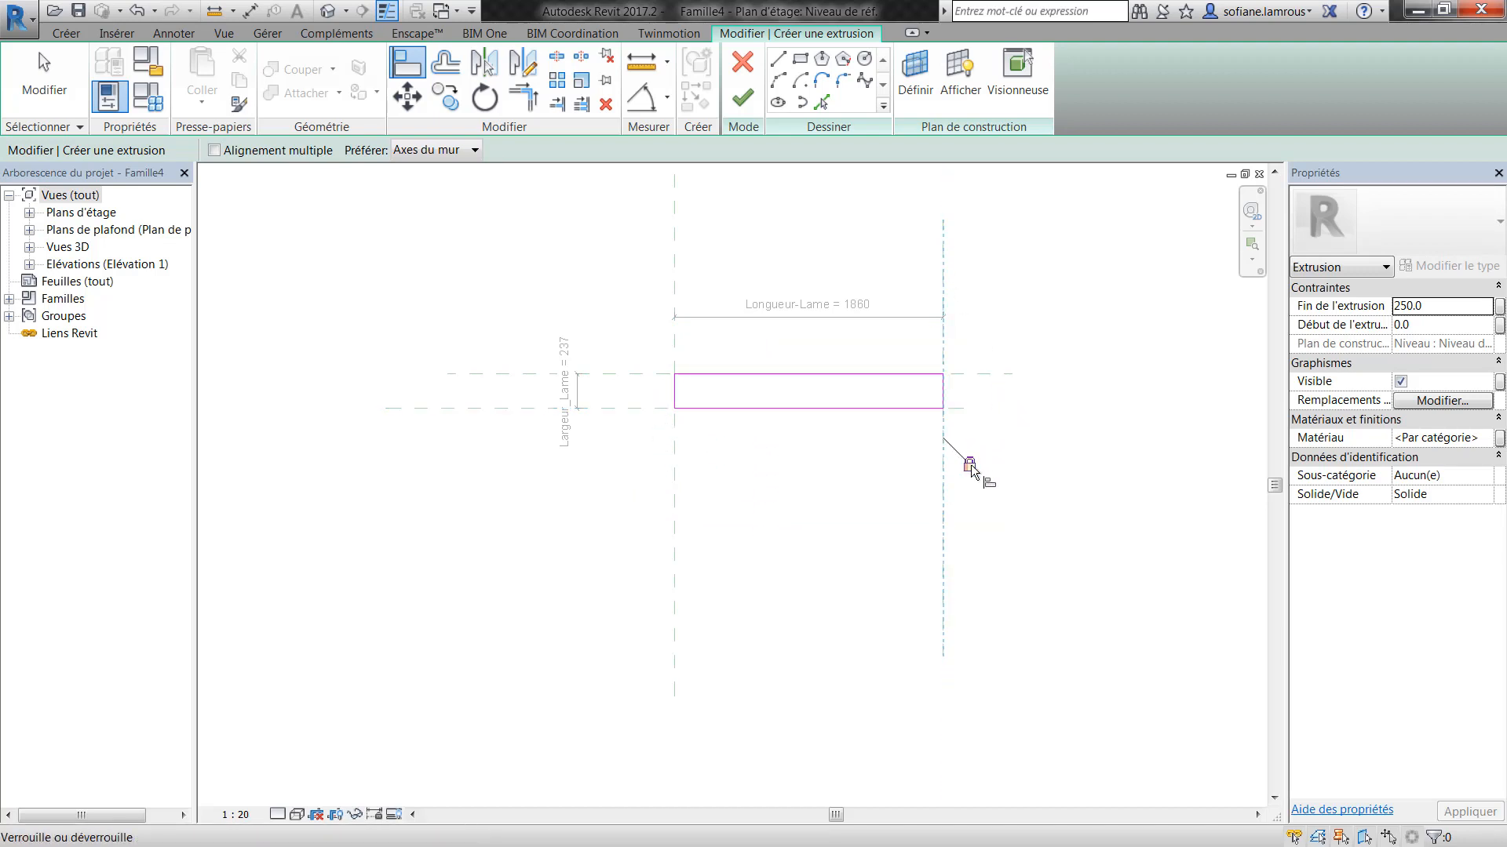
pyautogui.click(742, 98)
# - Try to associate the extrusion's end (Fin de l'extrusion) with the Hauteur_Lame parameter
pyautogui.scroll(-2, 1012, 471)
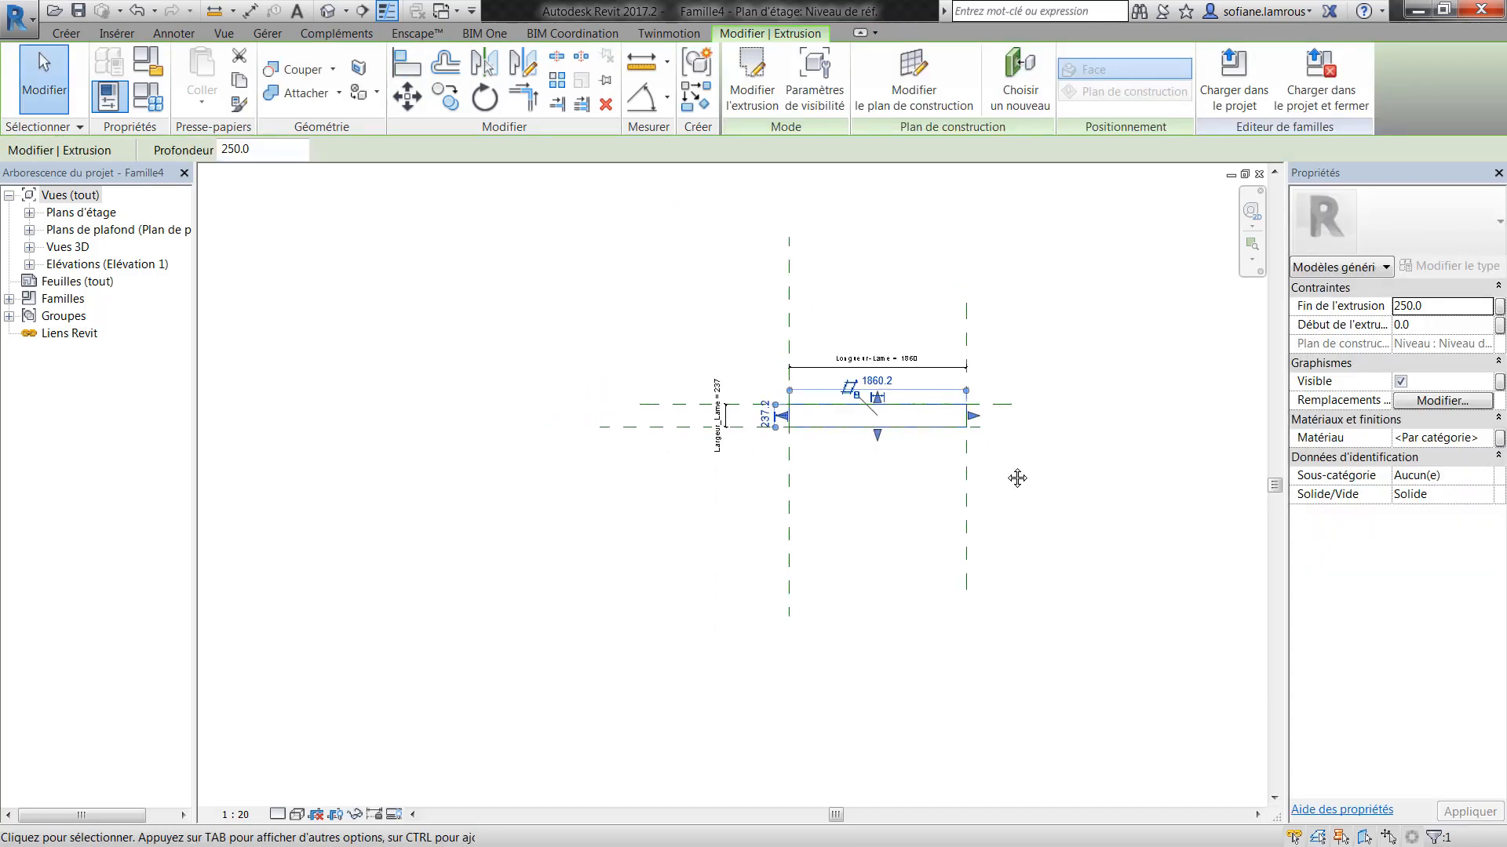
pyautogui.click(1499, 306)
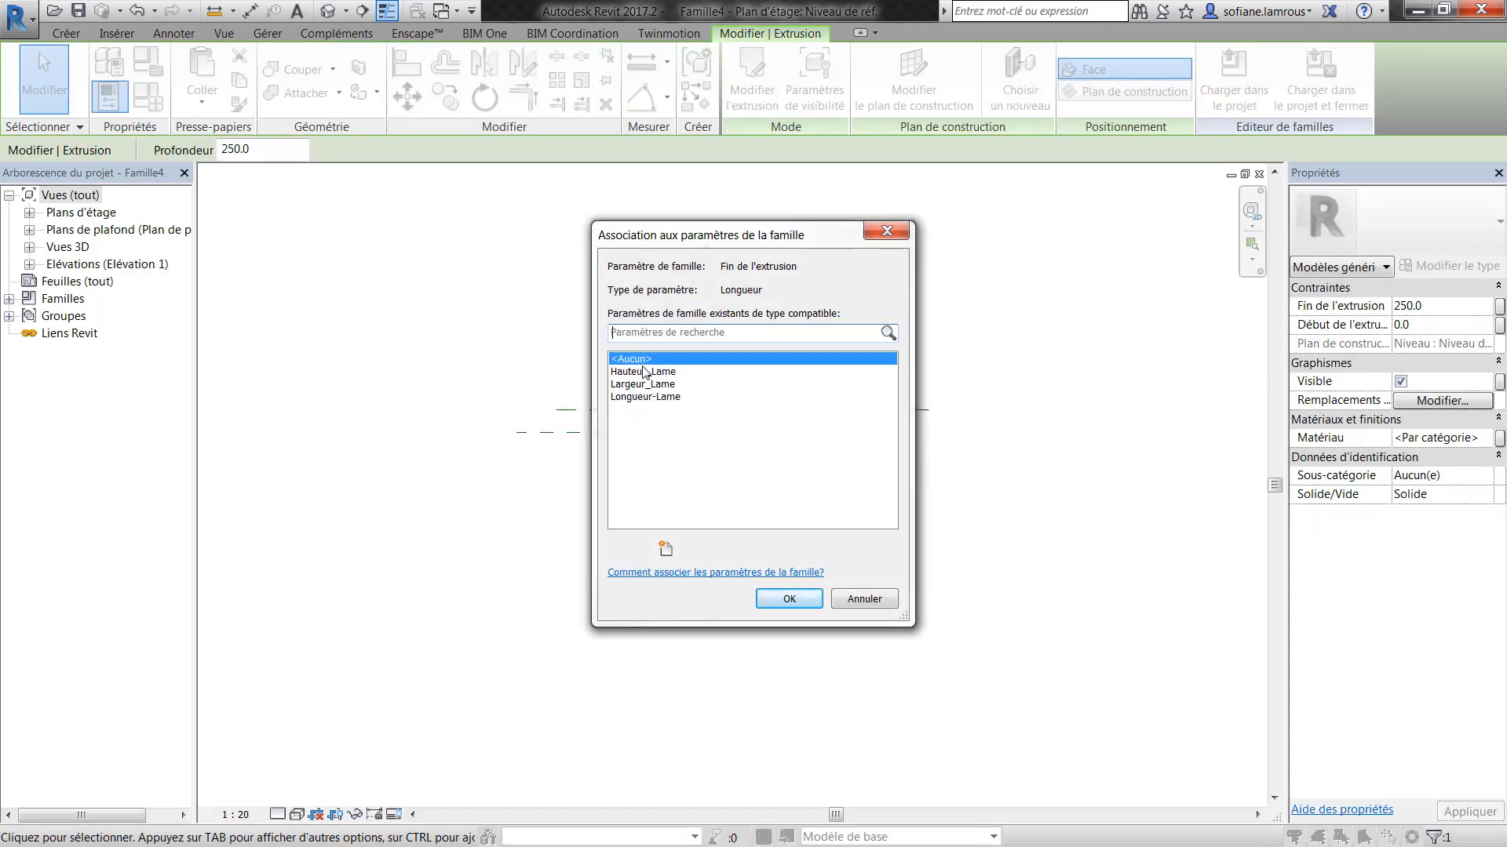
pyautogui.click(644, 372)
pyautogui.click(789, 600)
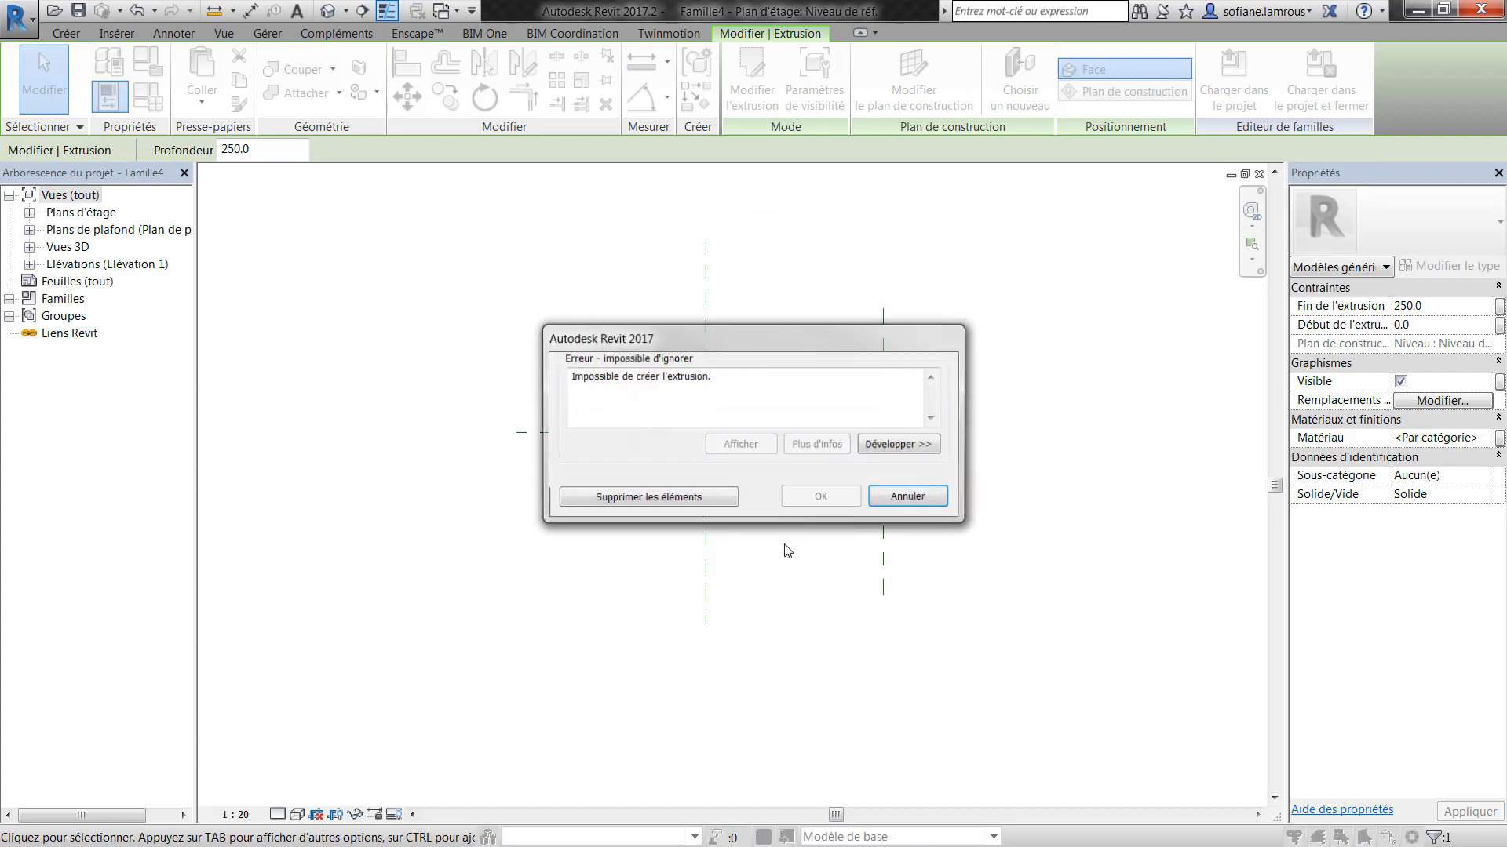
pyautogui.click(713, 499)
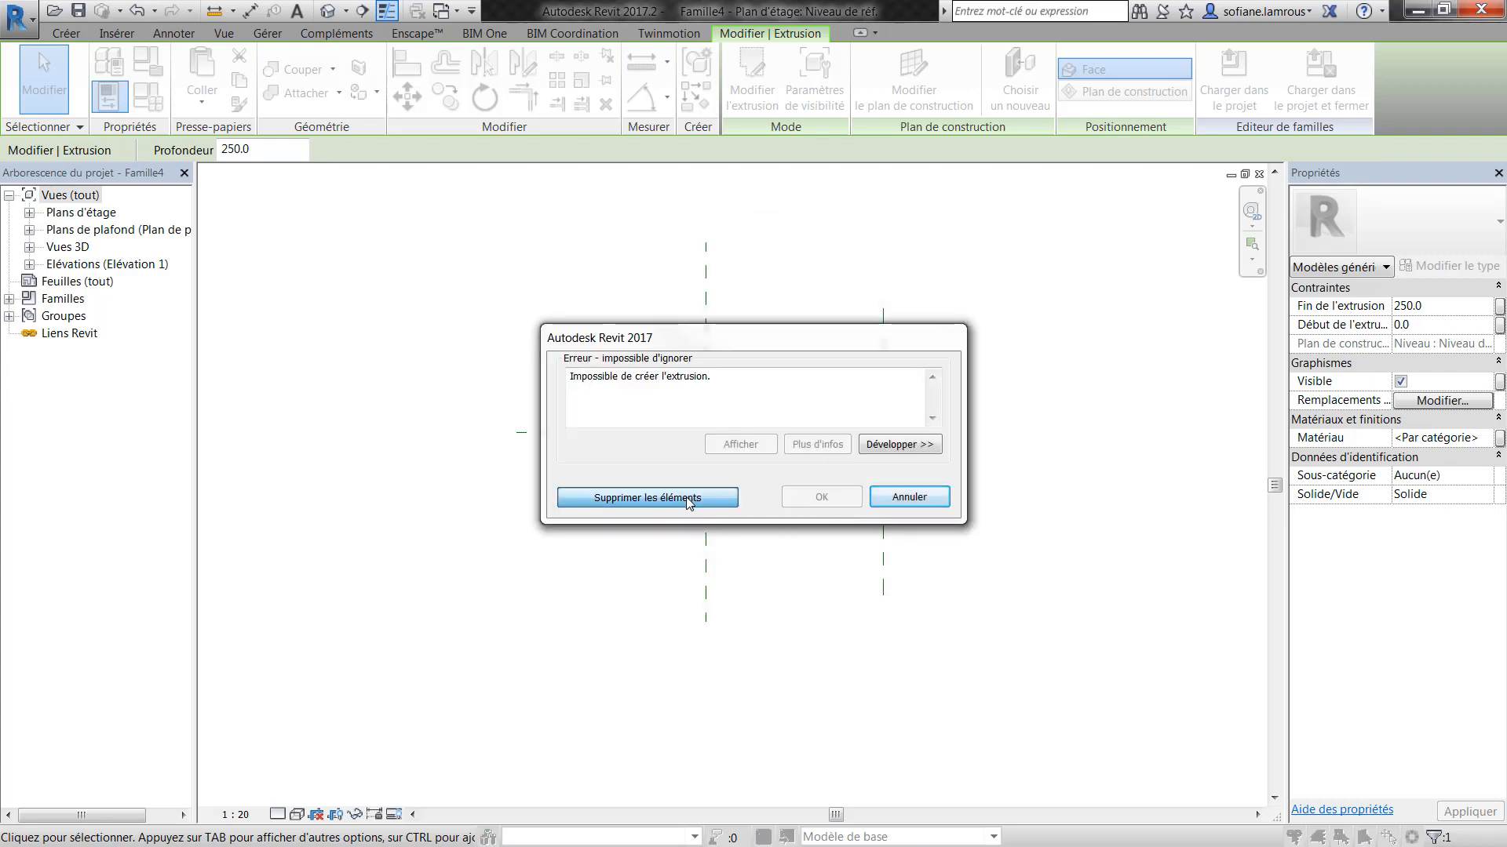
# - Reselect the extrusion in plan and retry associating its end value with the Hauteur_Lame parameter
pyautogui.scroll(2, 746, 422)
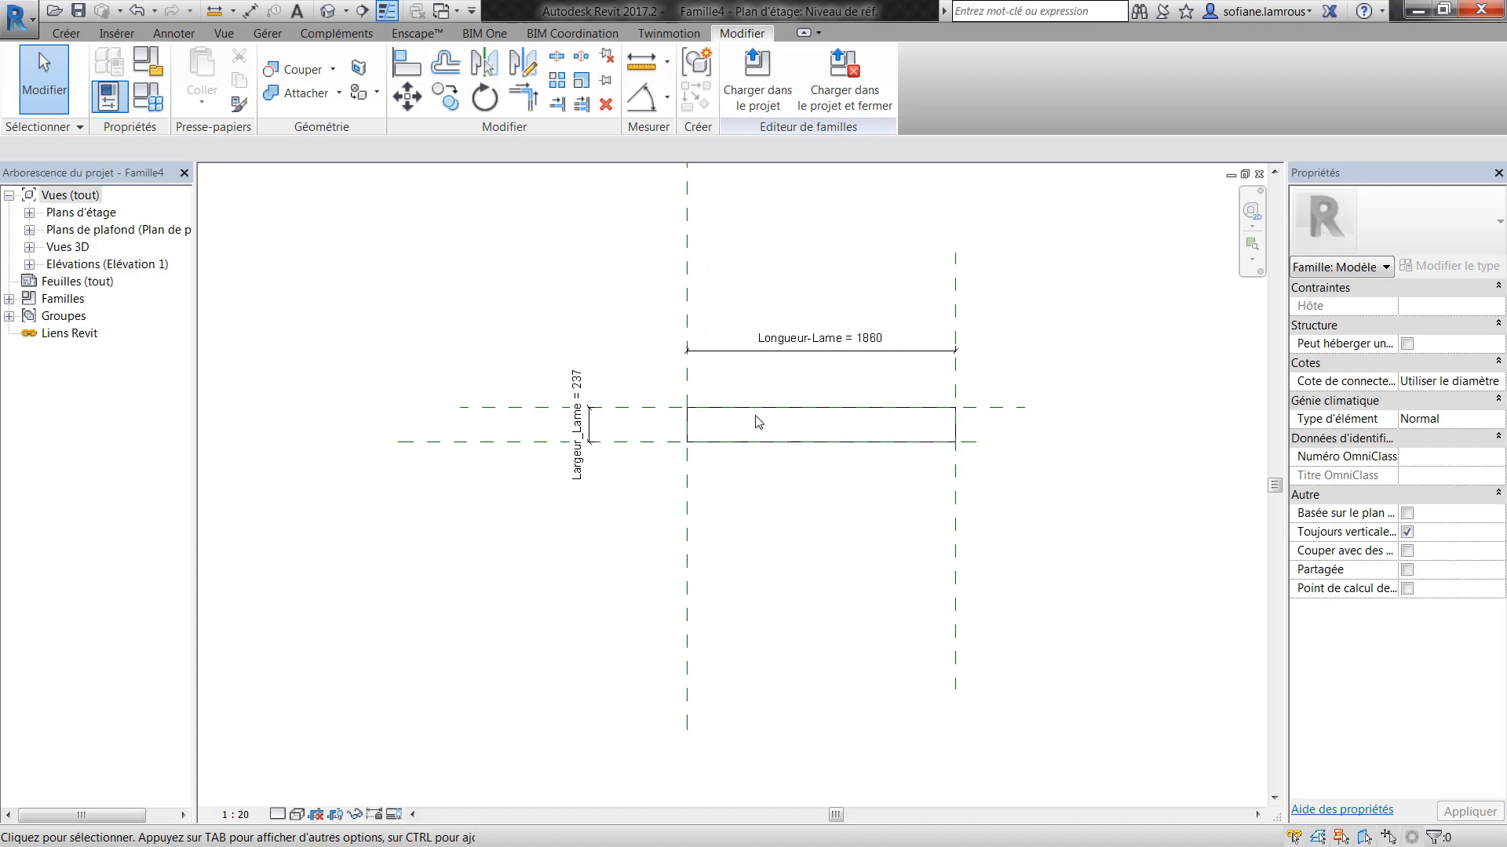
pyautogui.click(949, 444)
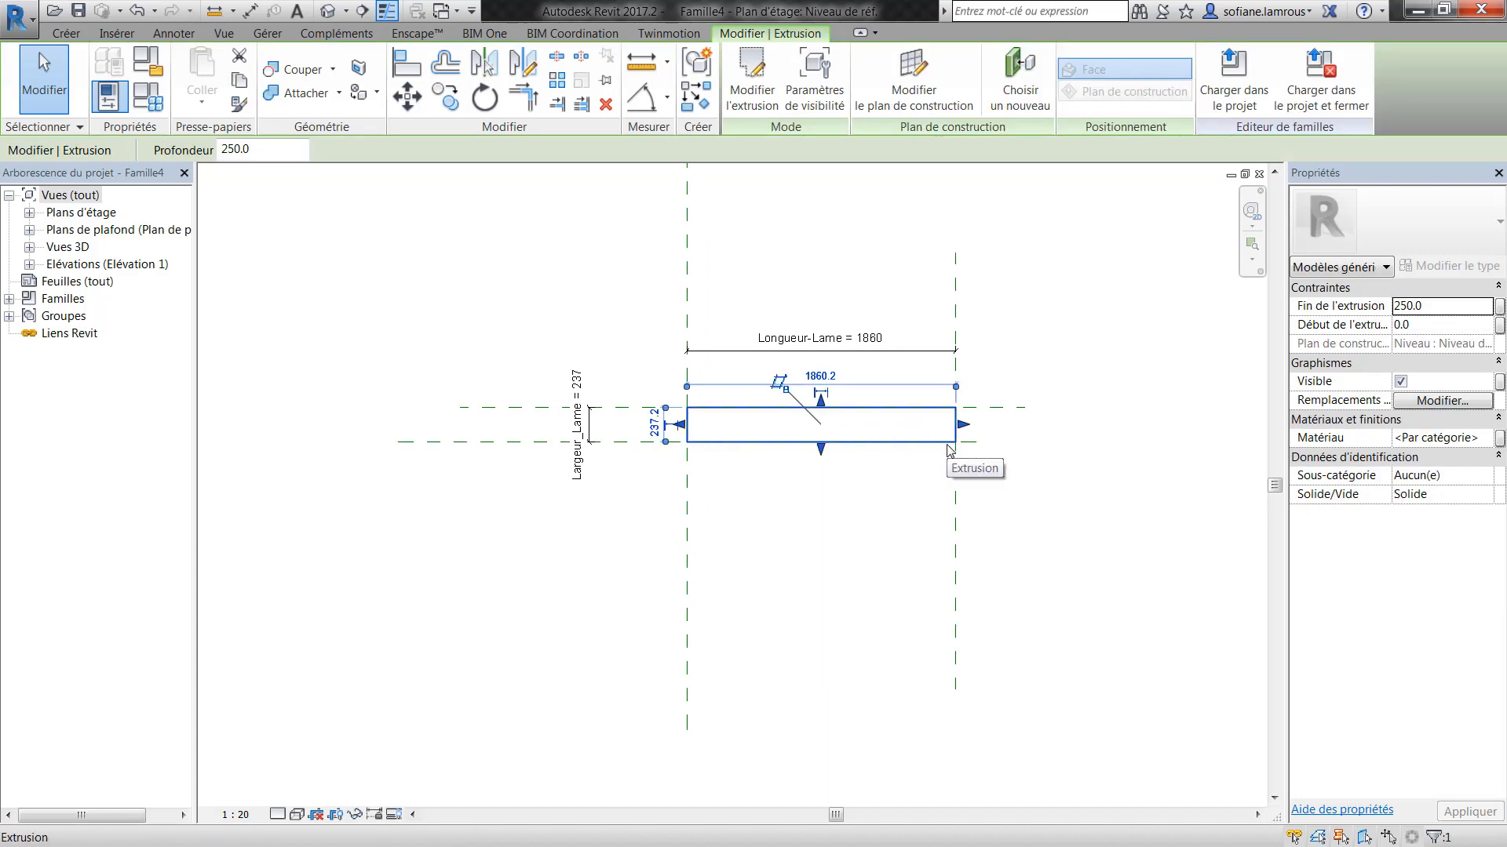
pyautogui.click(1499, 307)
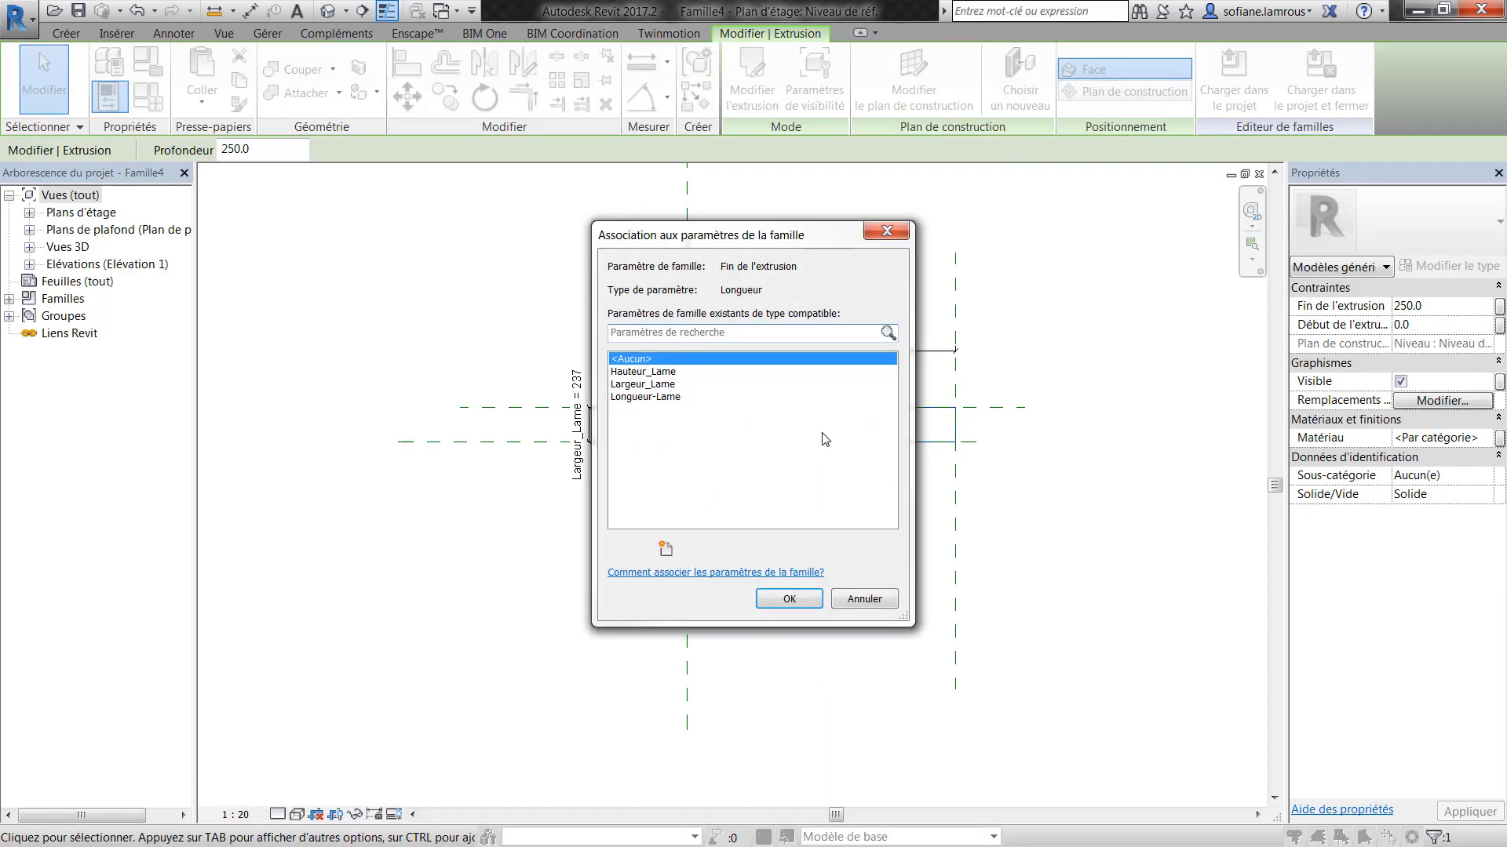
pyautogui.click(653, 384)
pyautogui.click(654, 372)
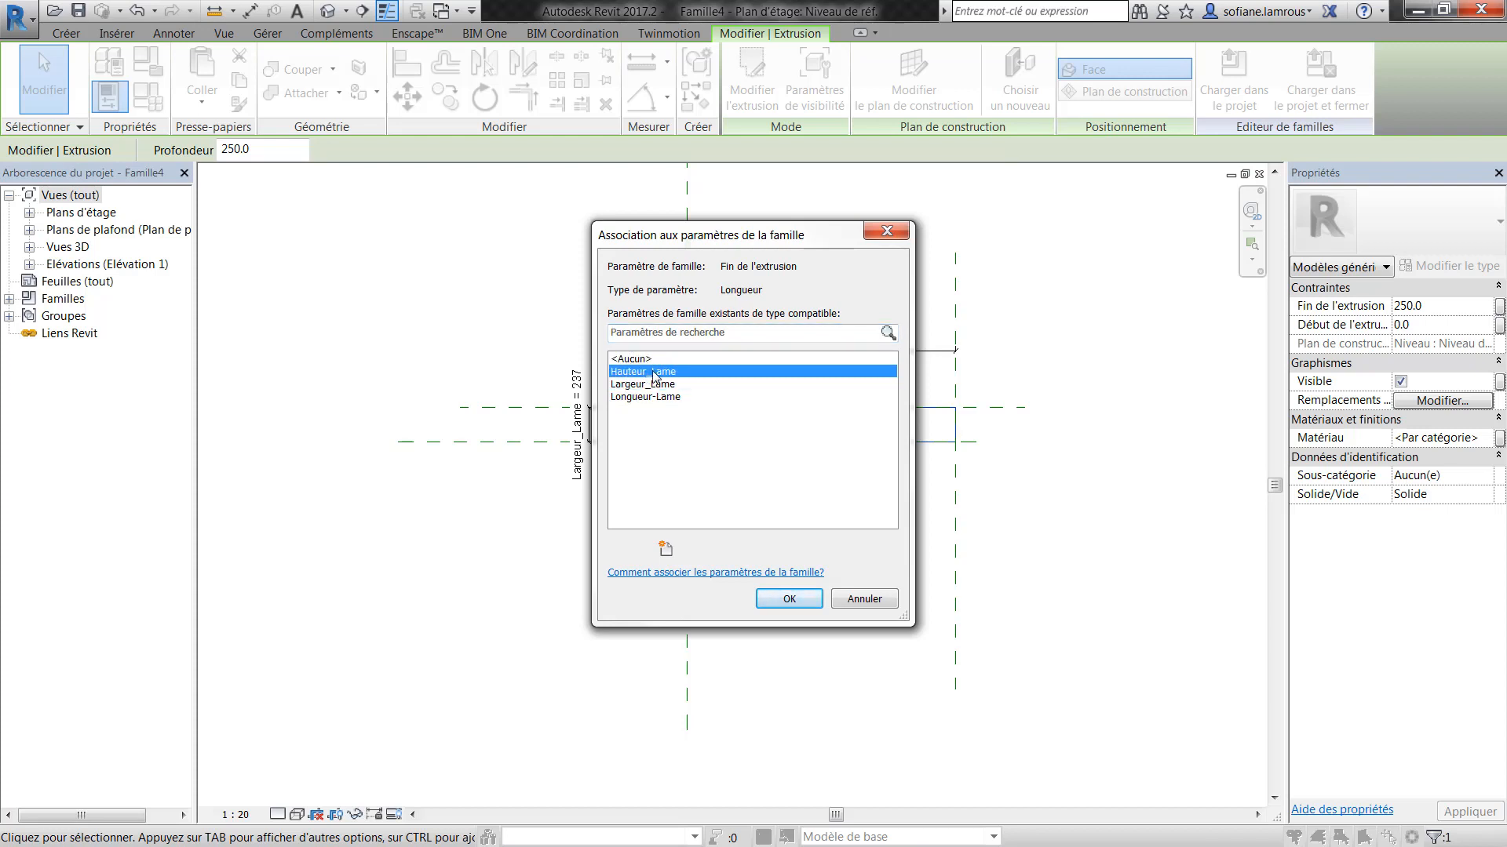
pyautogui.click(767, 602)
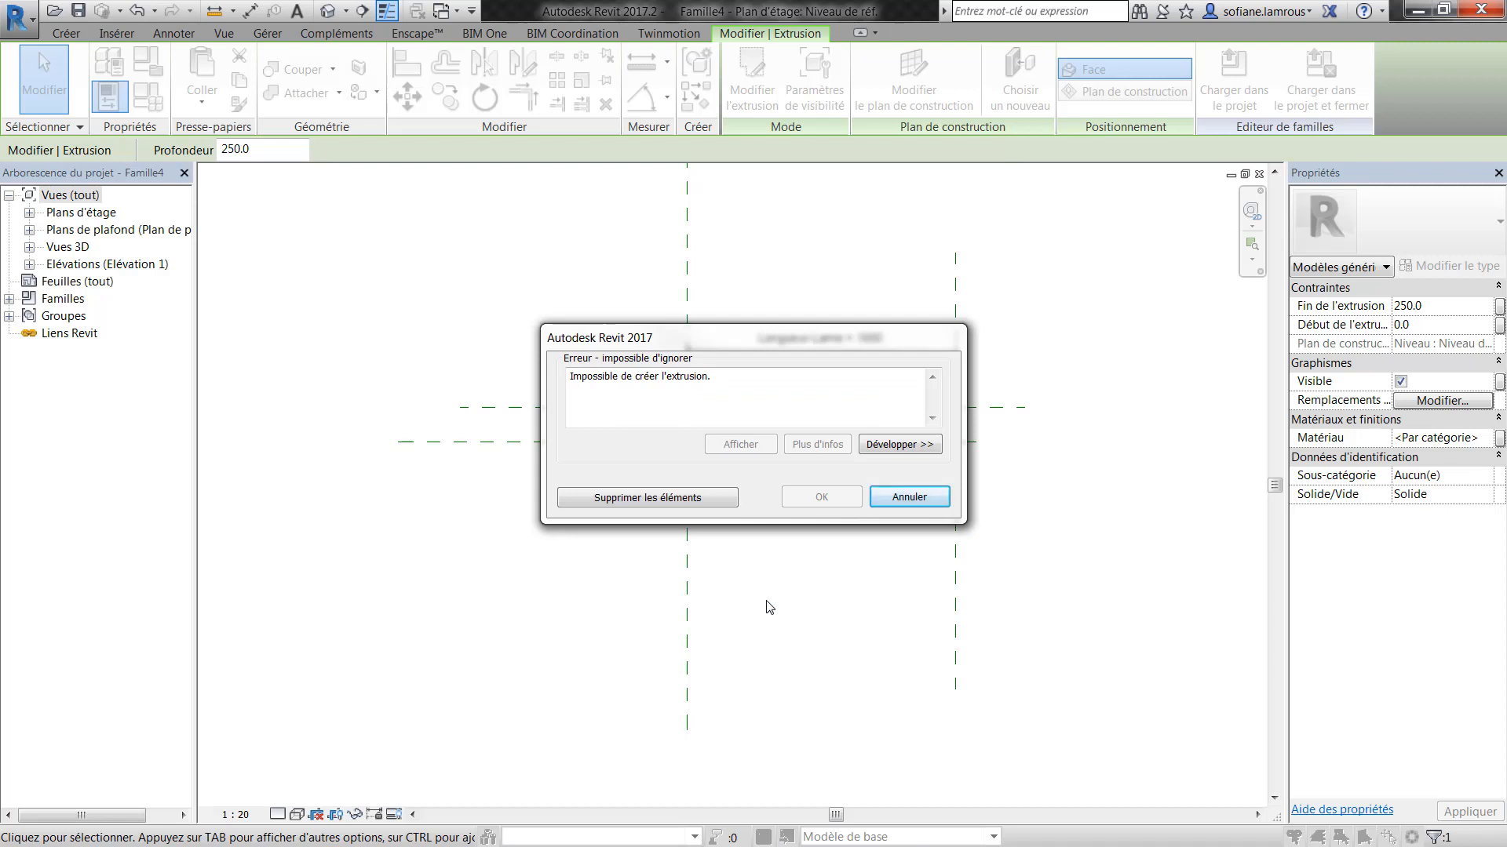
pyautogui.click(691, 498)
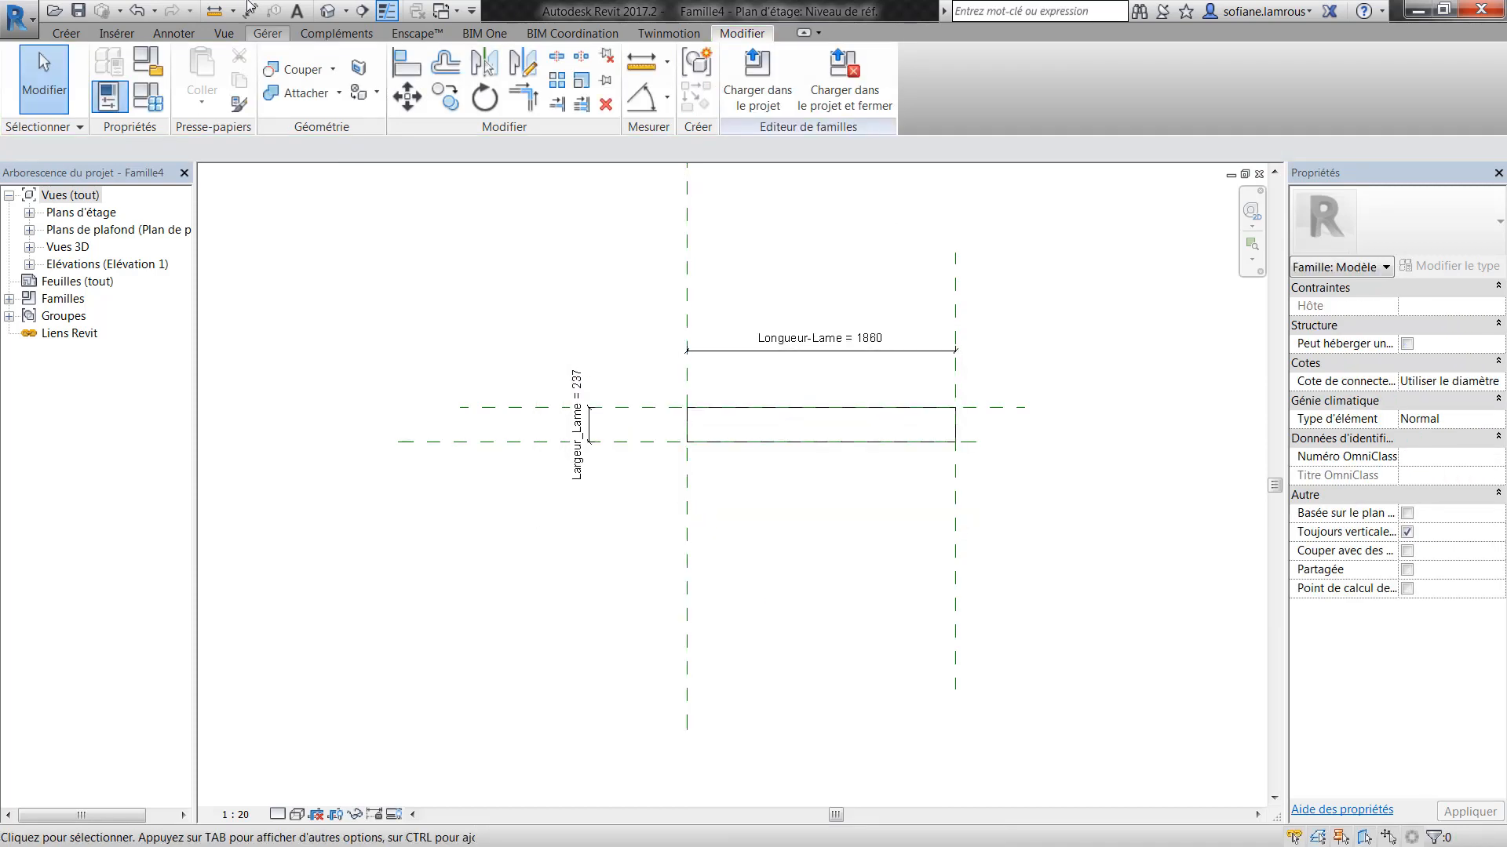
# - Open the default 3D view and try to link the slat extrusion's end to the Hauteur_Lame parameter from there
pyautogui.click(327, 11)
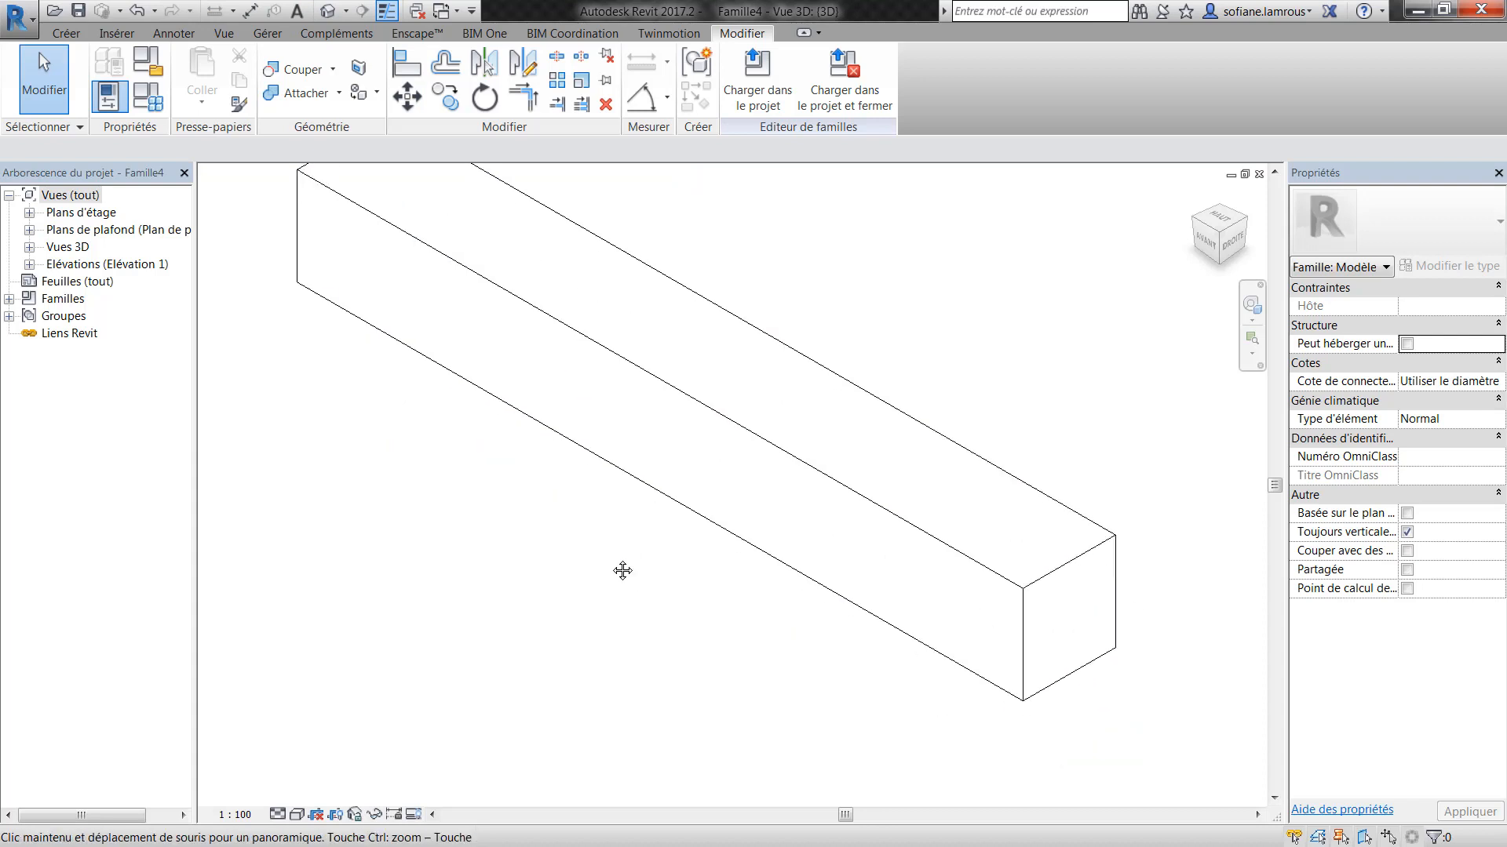
pyautogui.click(662, 490)
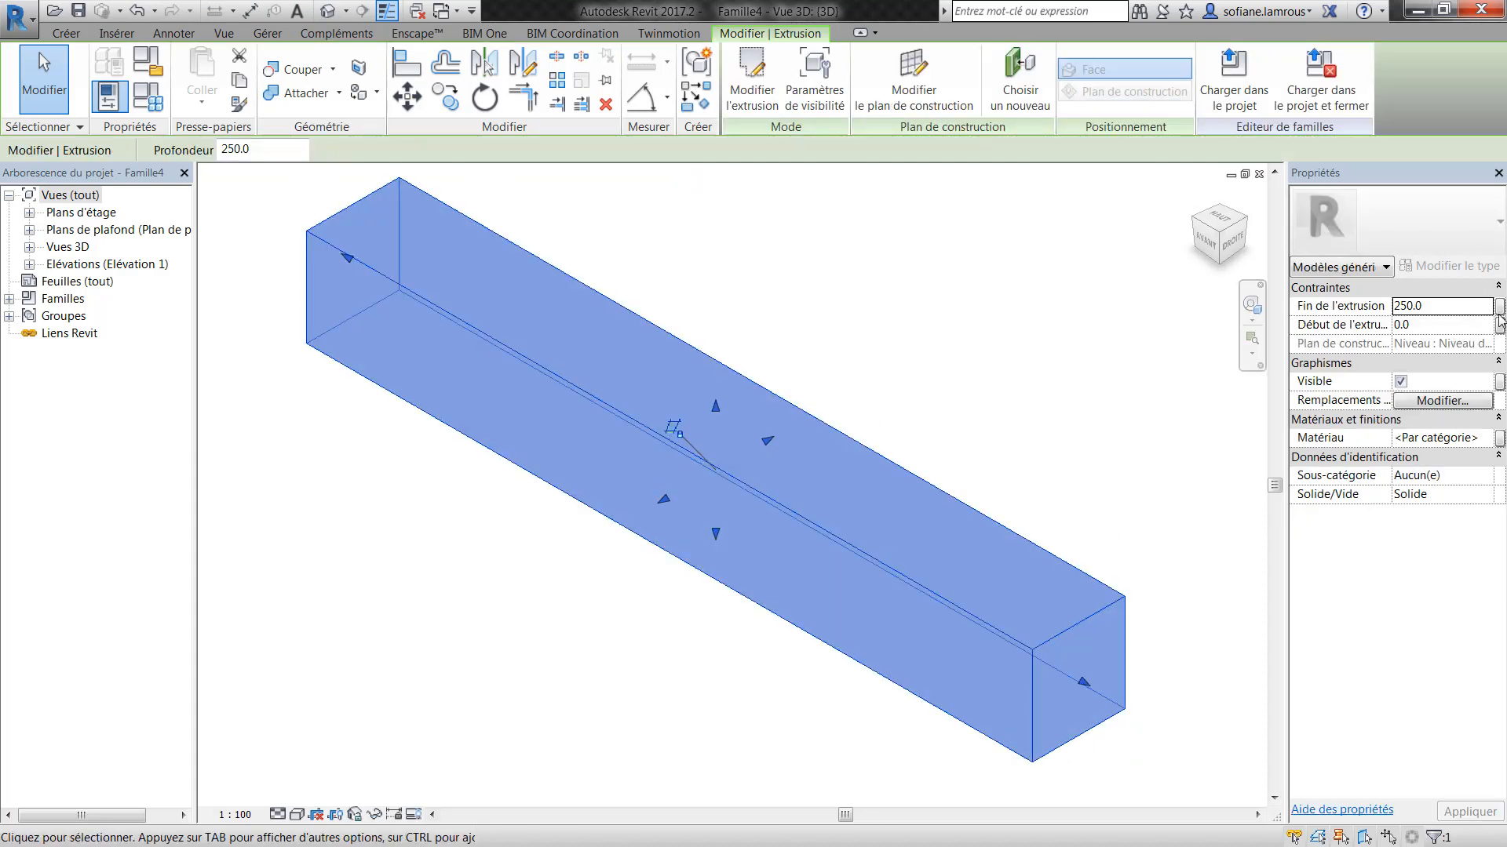
pyautogui.click(1499, 307)
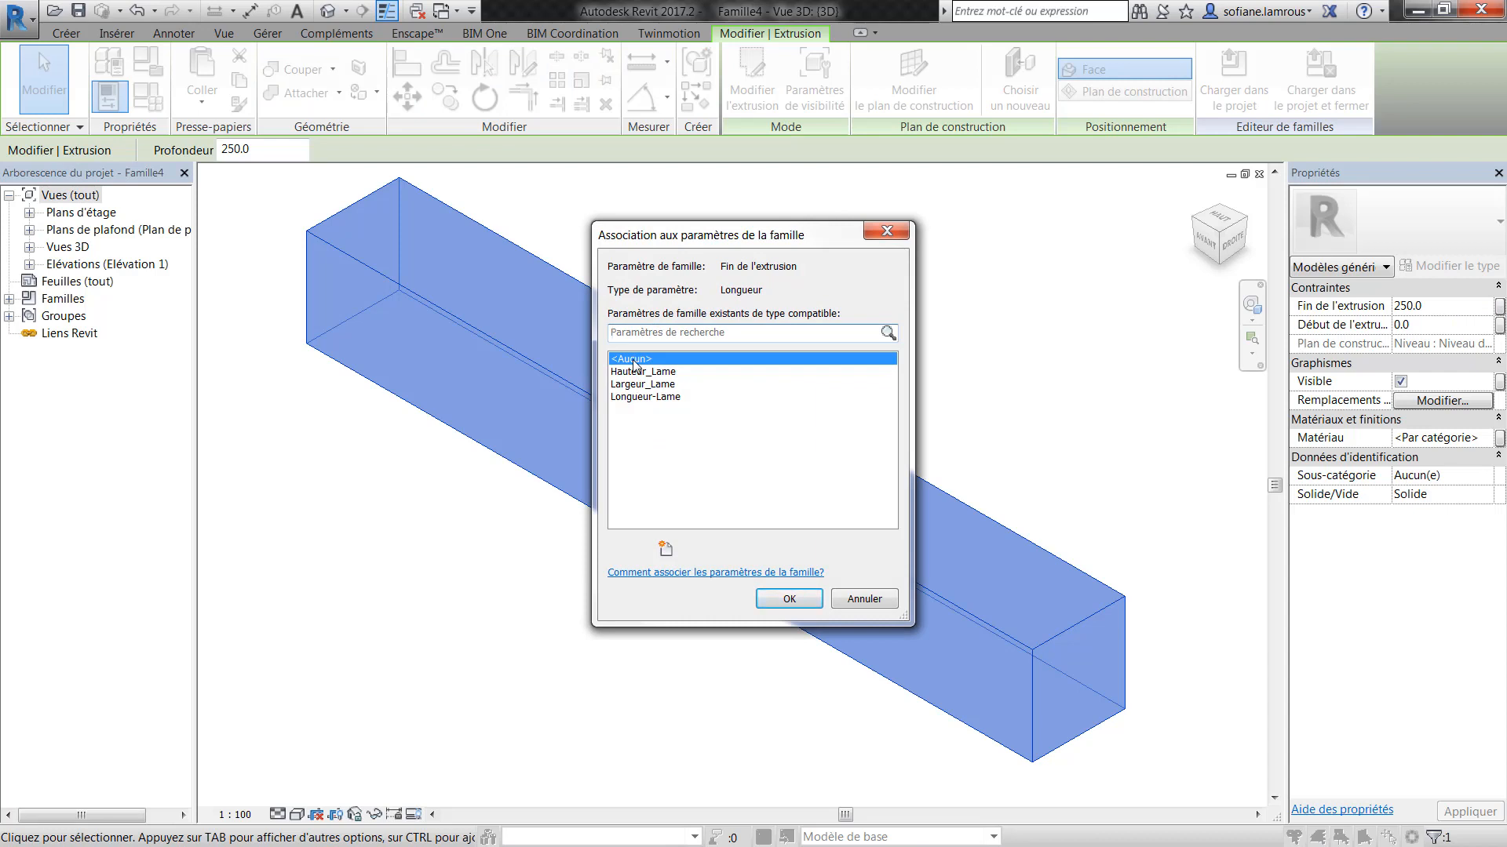
pyautogui.click(650, 396)
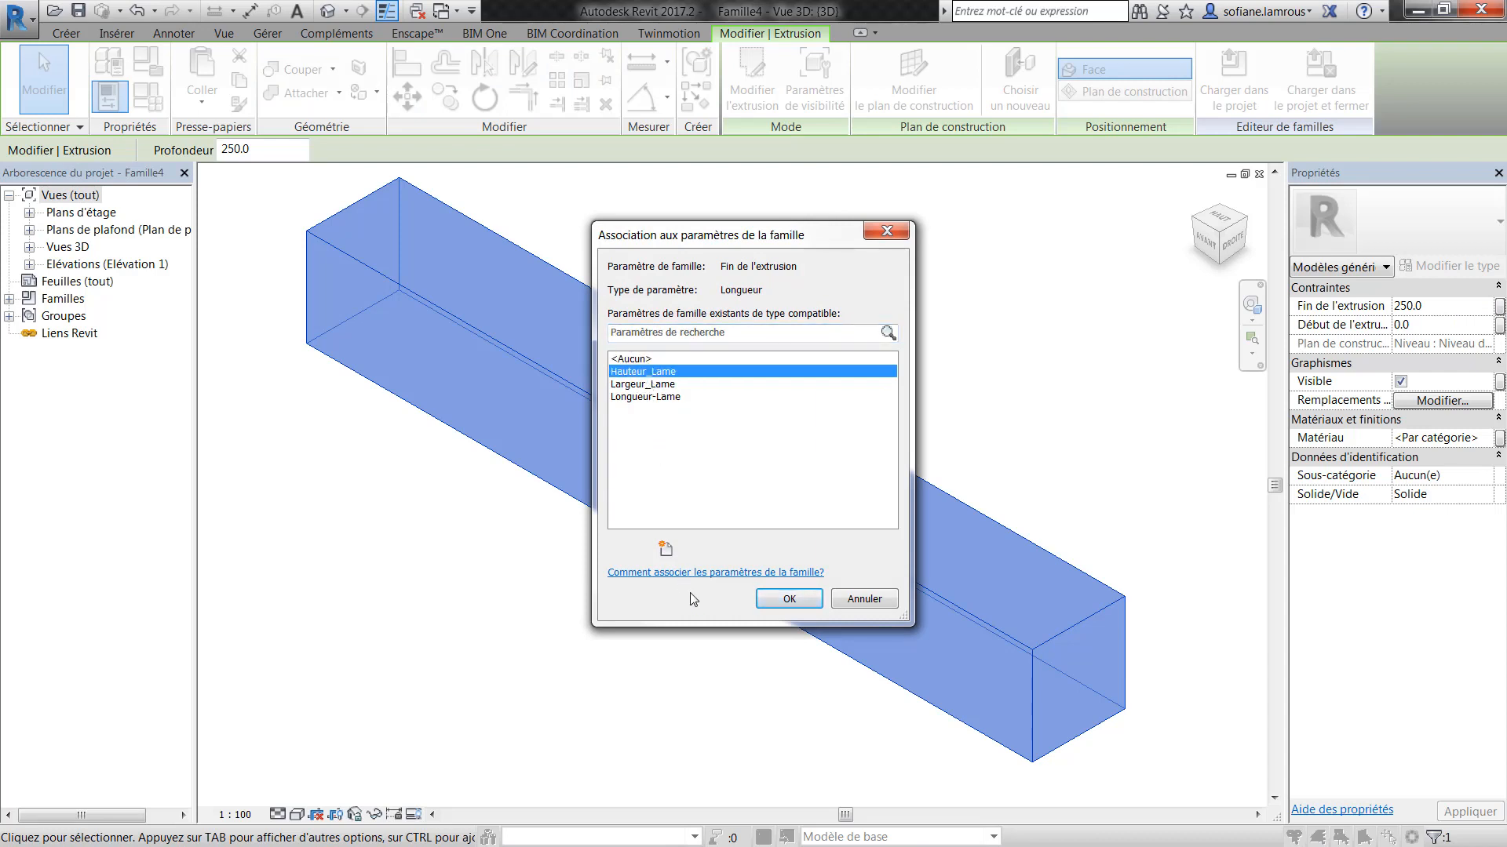
pyautogui.click(769, 601)
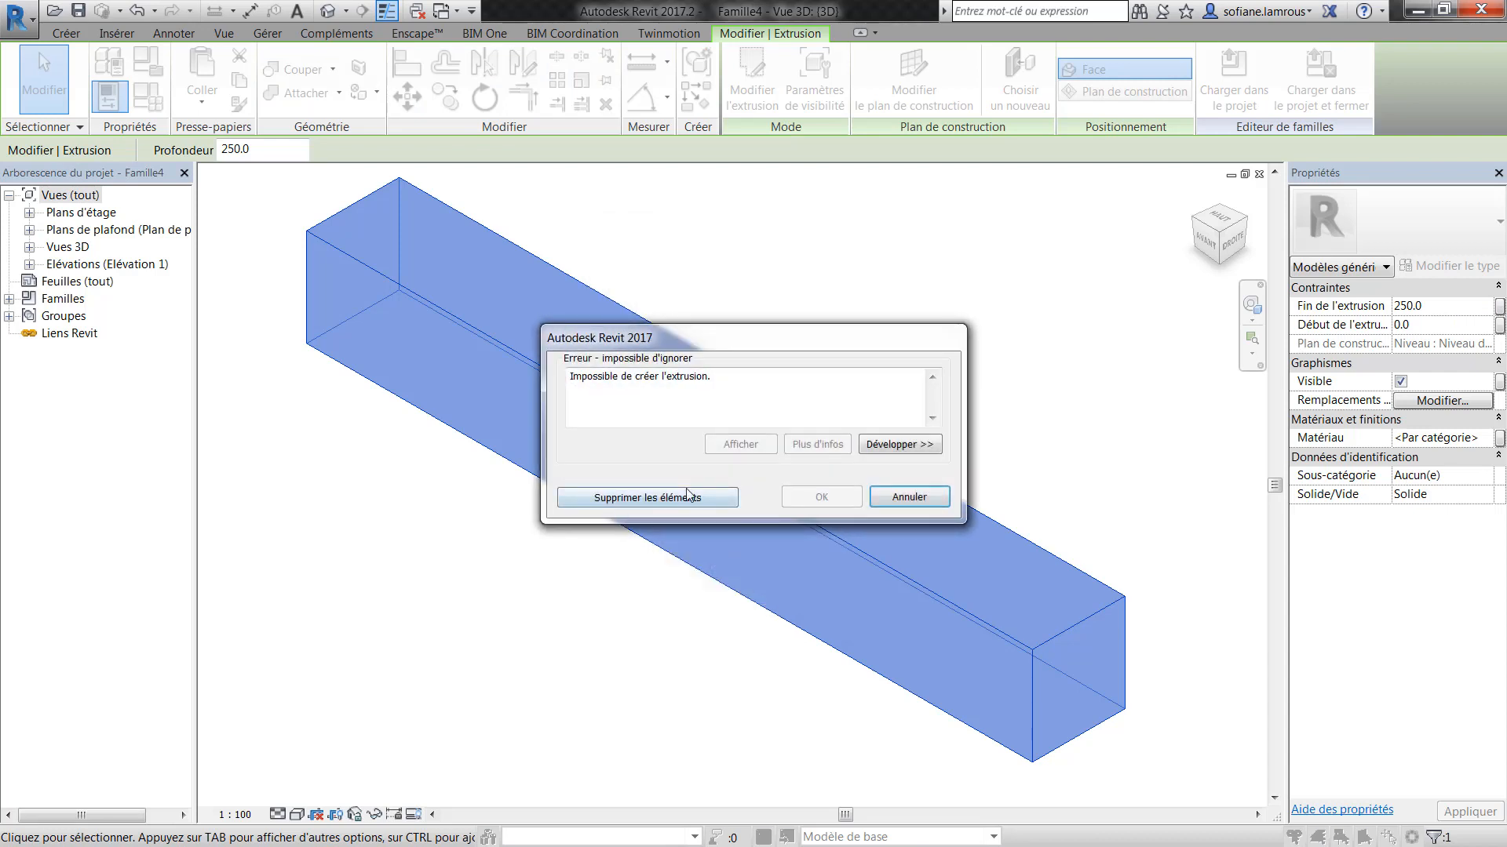
pyautogui.click(896, 497)
# - Stretch the extrusion's upper face upward in the 3D view until its depth is about 584 mm
pyautogui.keyDown('shift'); pyautogui.moveTo(518, 511); pyautogui.dragTo(784, 441, button='middle'); pyautogui.keyUp('shift')
pyautogui.click(744, 428)
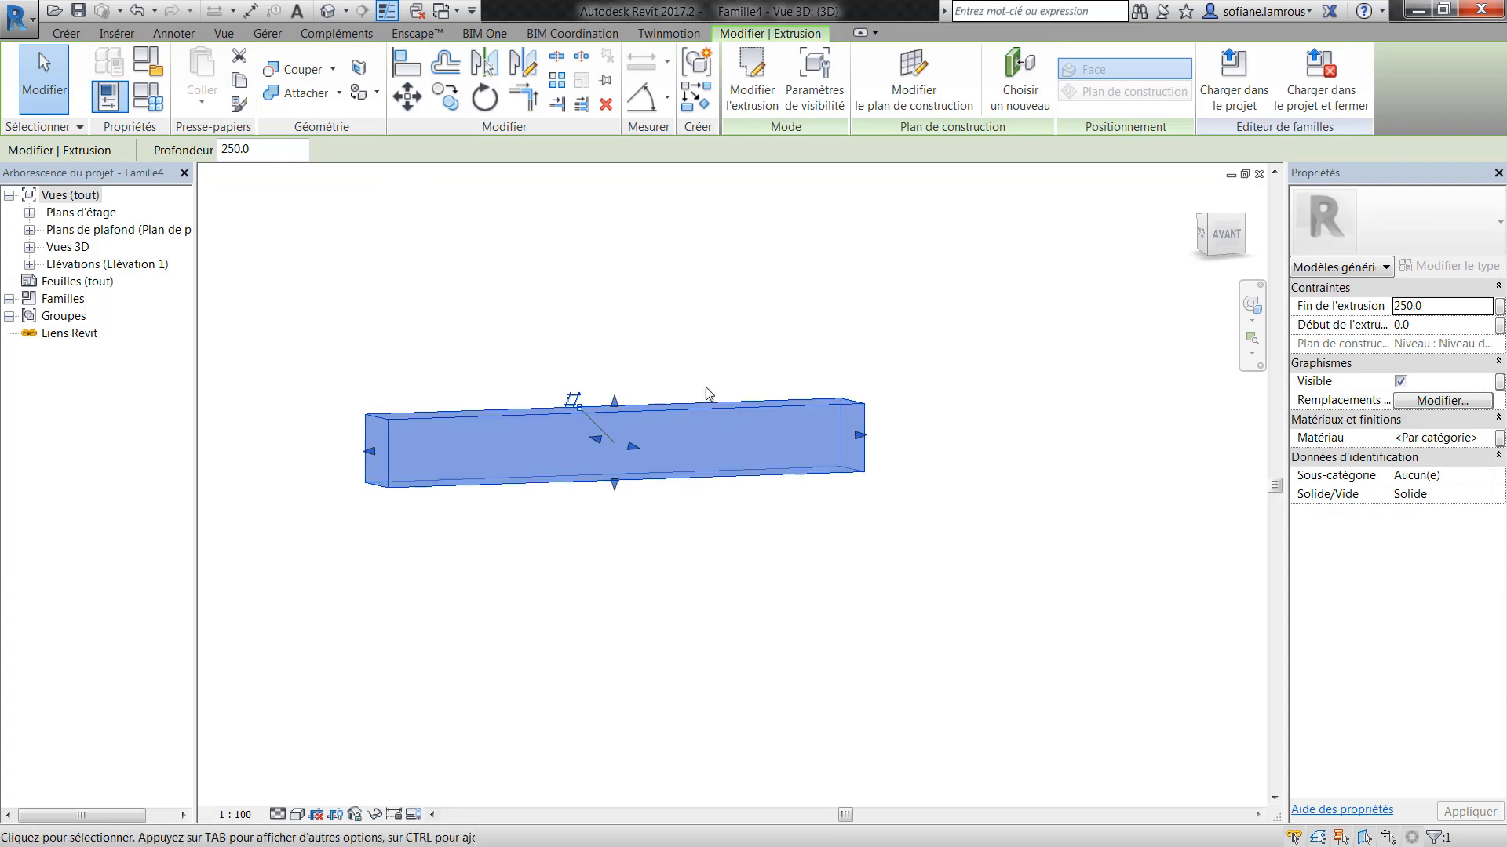
pyautogui.moveTo(623, 401); pyautogui.dragTo(624, 309)
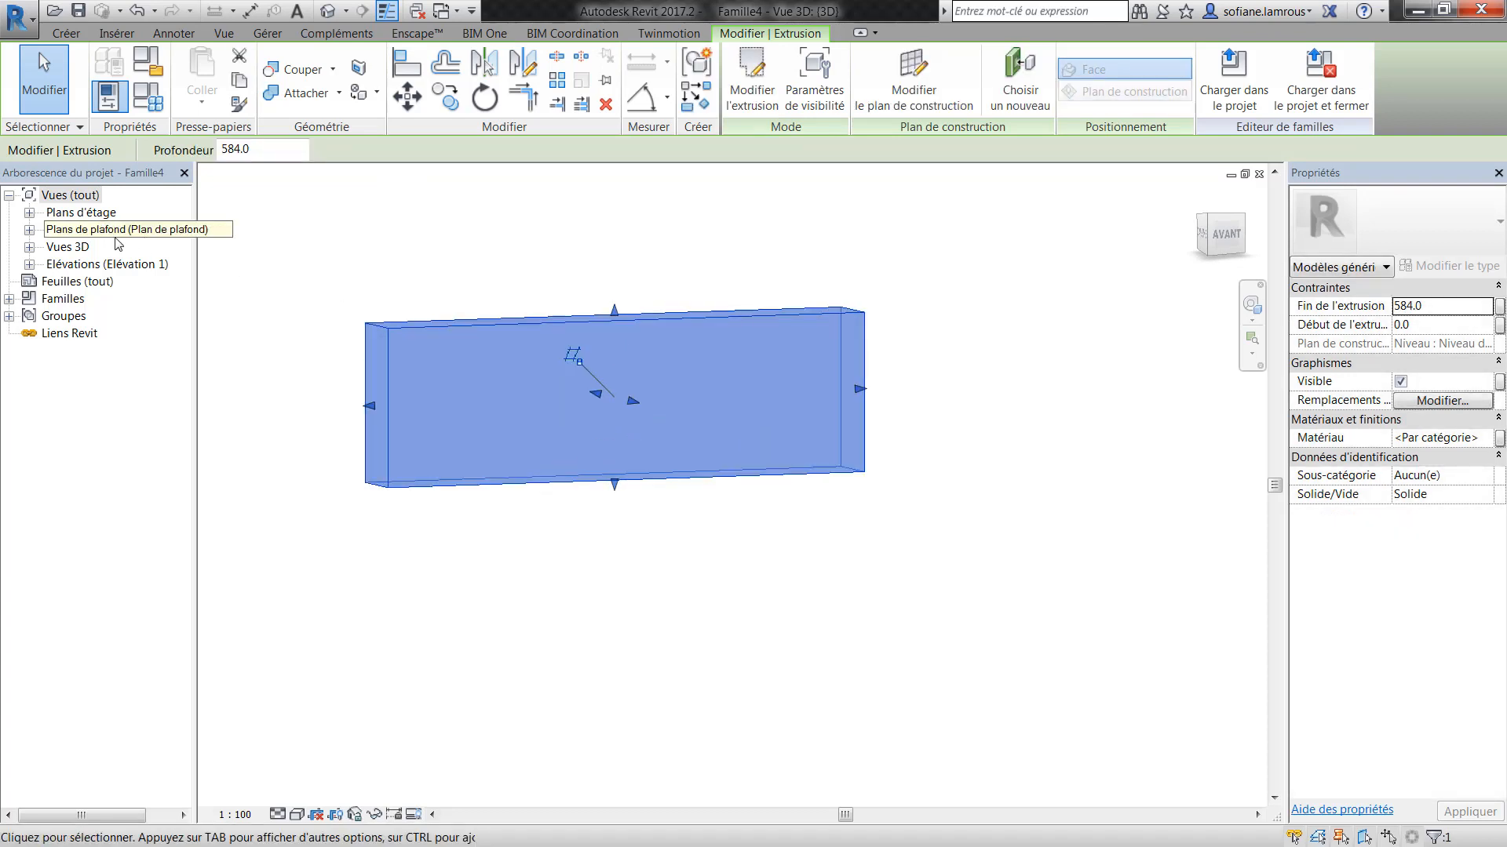
# - Open the Arrière elevation view of the slat family and clear the extrusion selection
pyautogui.click(29, 264)
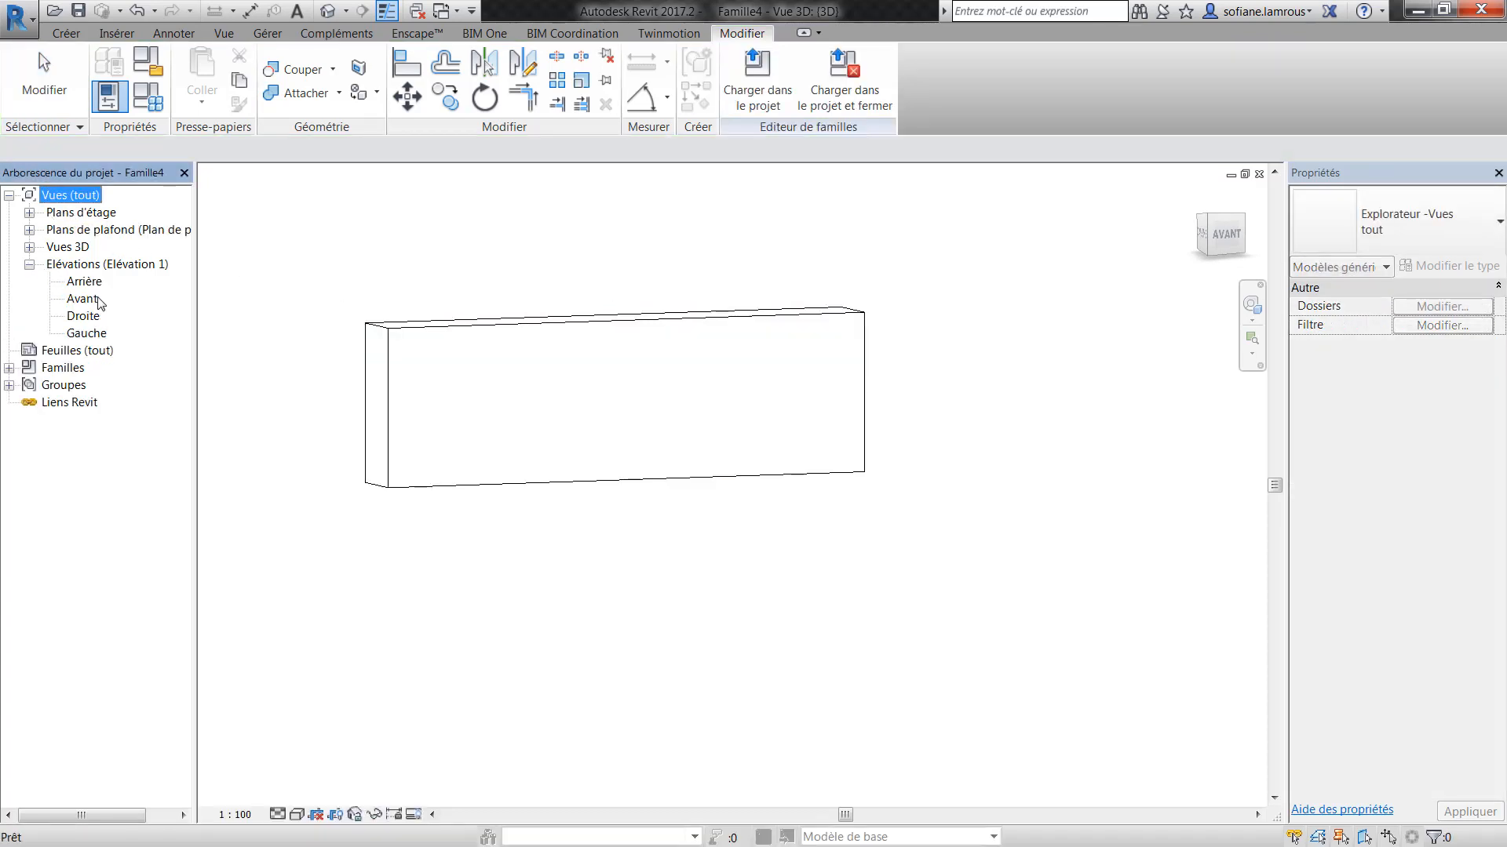
pyautogui.click(98, 284)
pyautogui.doubleClick(84, 281)
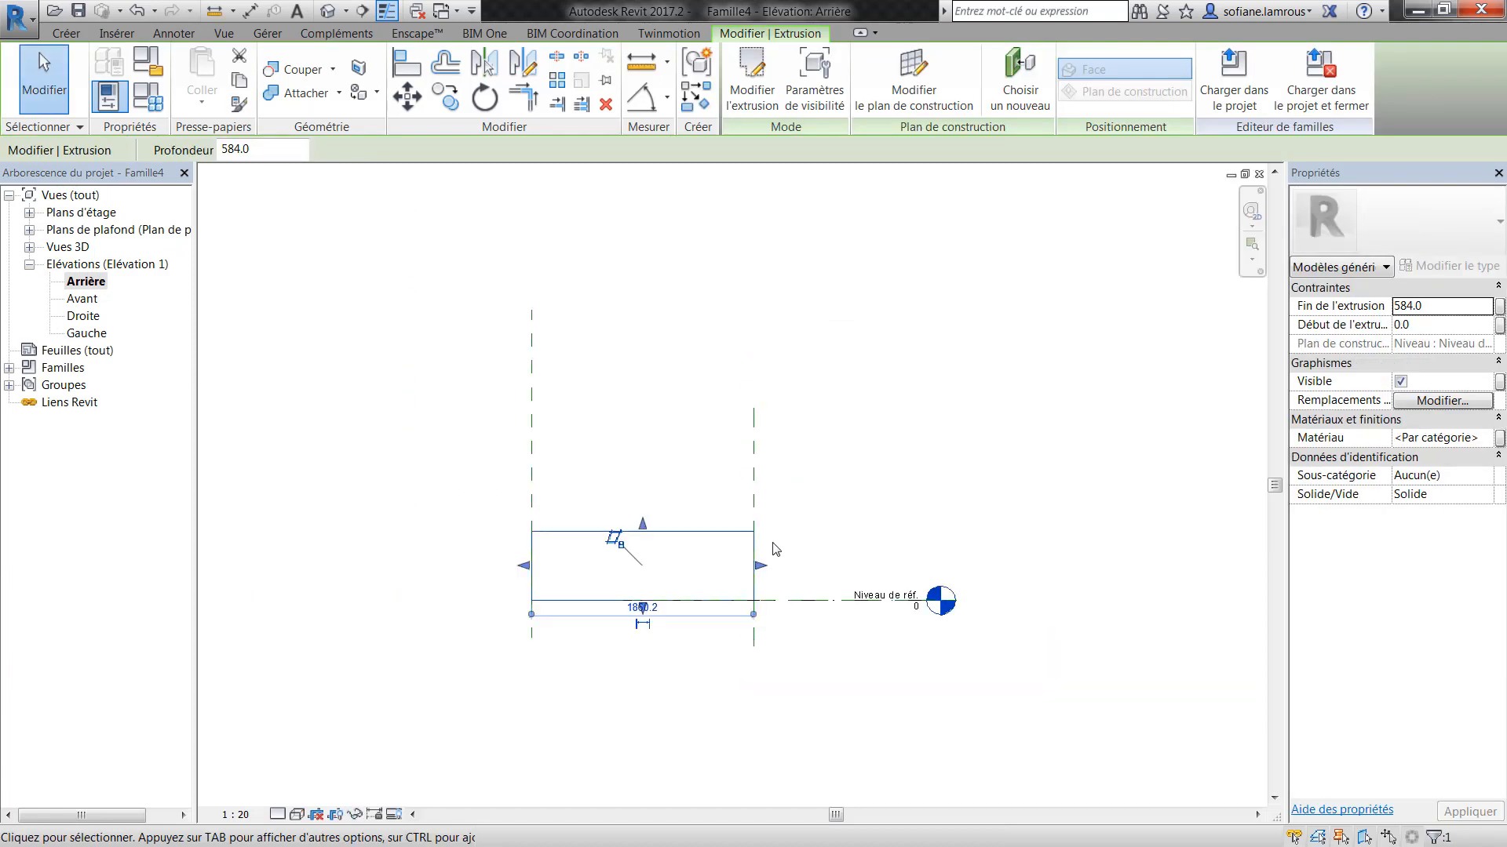
pyautogui.click(845, 487)
pyautogui.scroll(2, 755, 506)
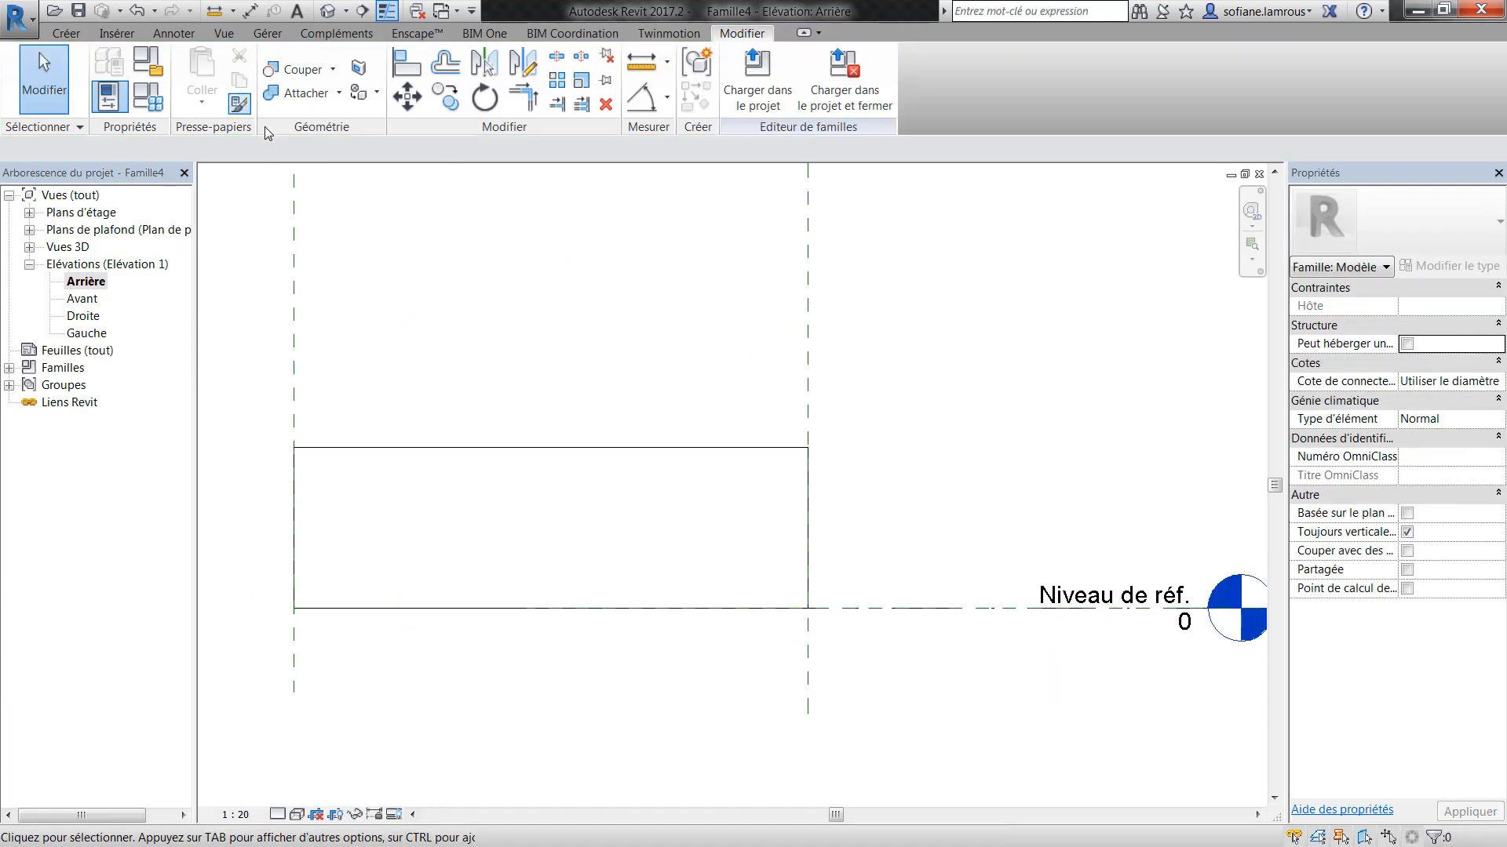
# - Draw a horizontal reference plane just above the extrusion's upper edge, extending past both vertical reference planes
pyautogui.click(66, 33)
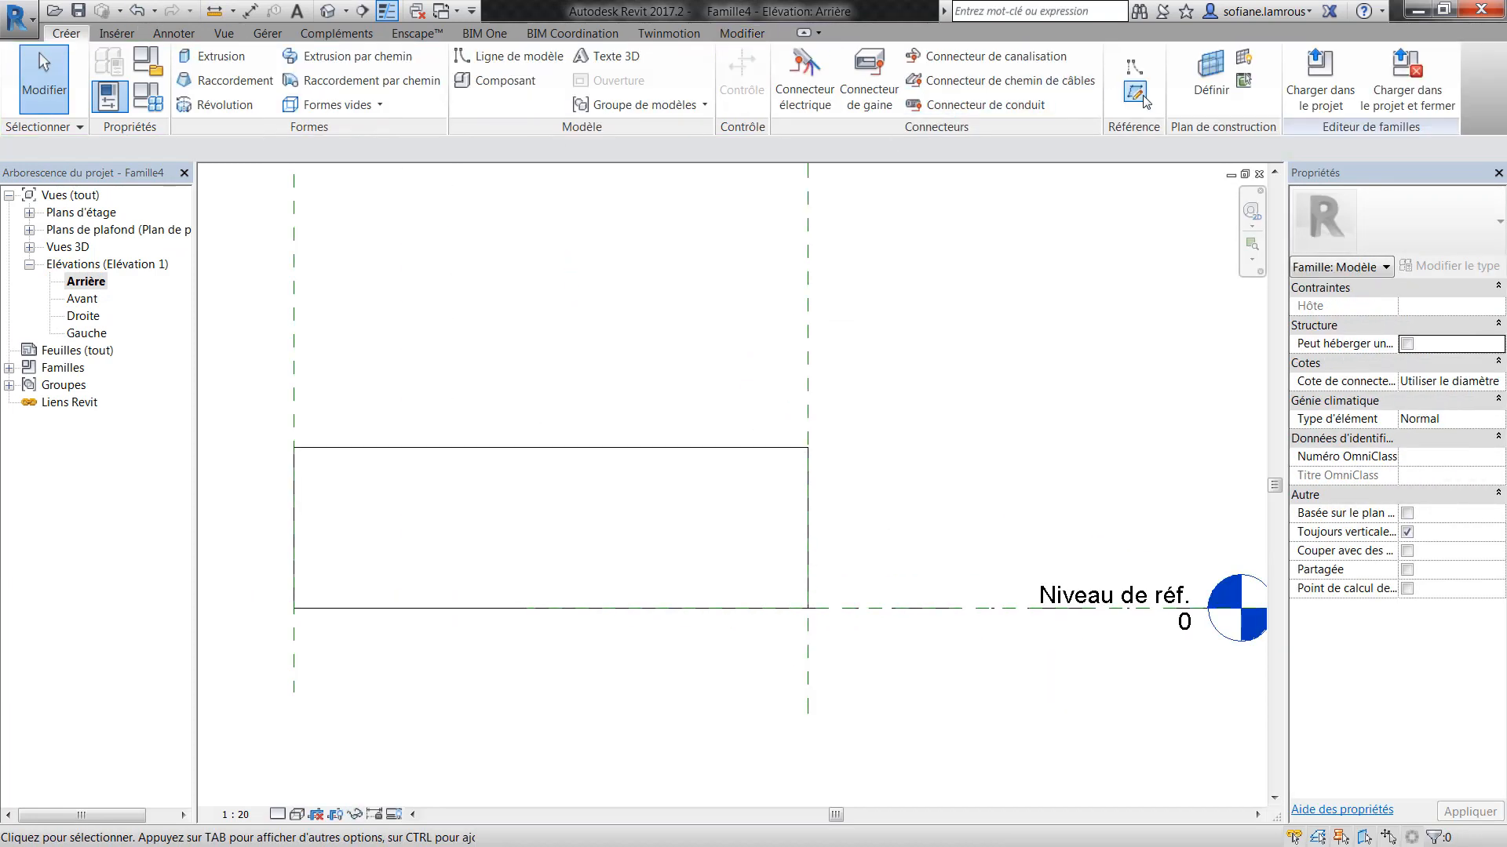
pyautogui.click(1135, 91)
pyautogui.scroll(-2, 1191, 286)
pyautogui.click(575, 369)
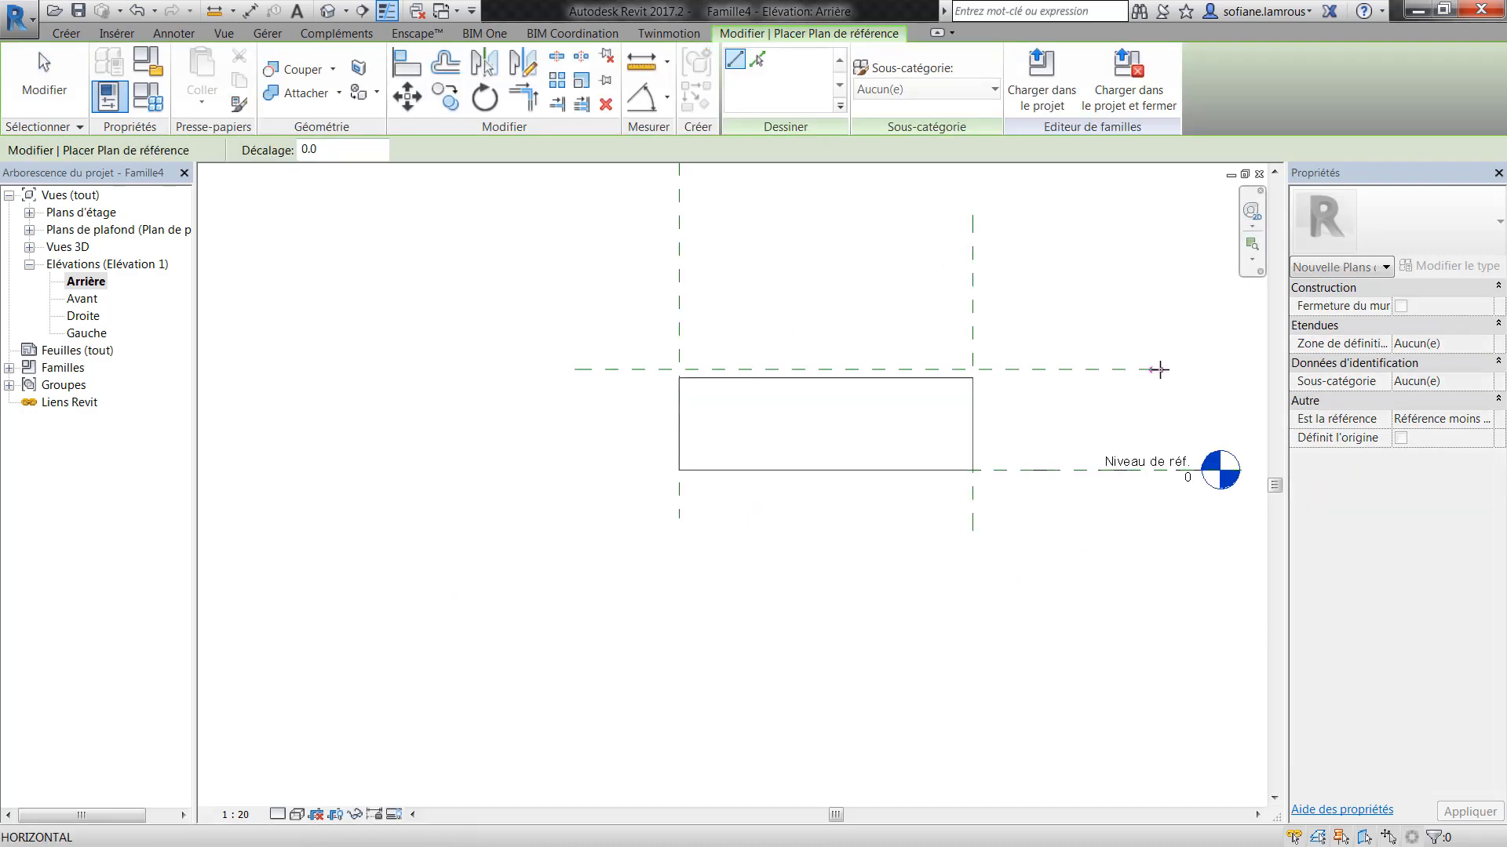
pyautogui.click(1159, 369)
pyautogui.press('Escape')
pyautogui.press('Escape')
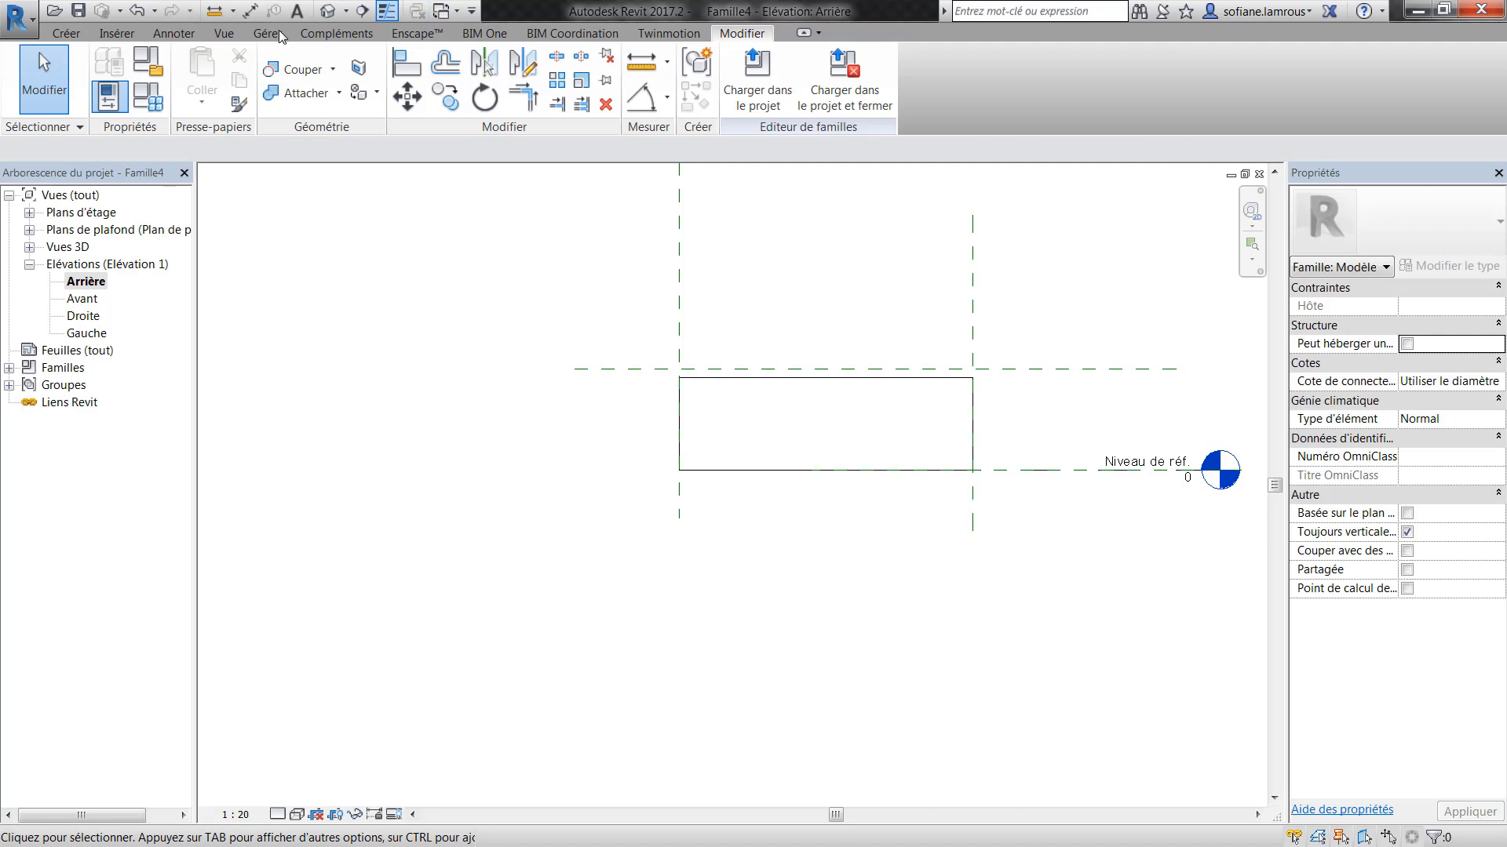
# - Add an aligned vertical dimension between the new horizontal reference plane and the Niveau de réf. level
pyautogui.click(251, 11)
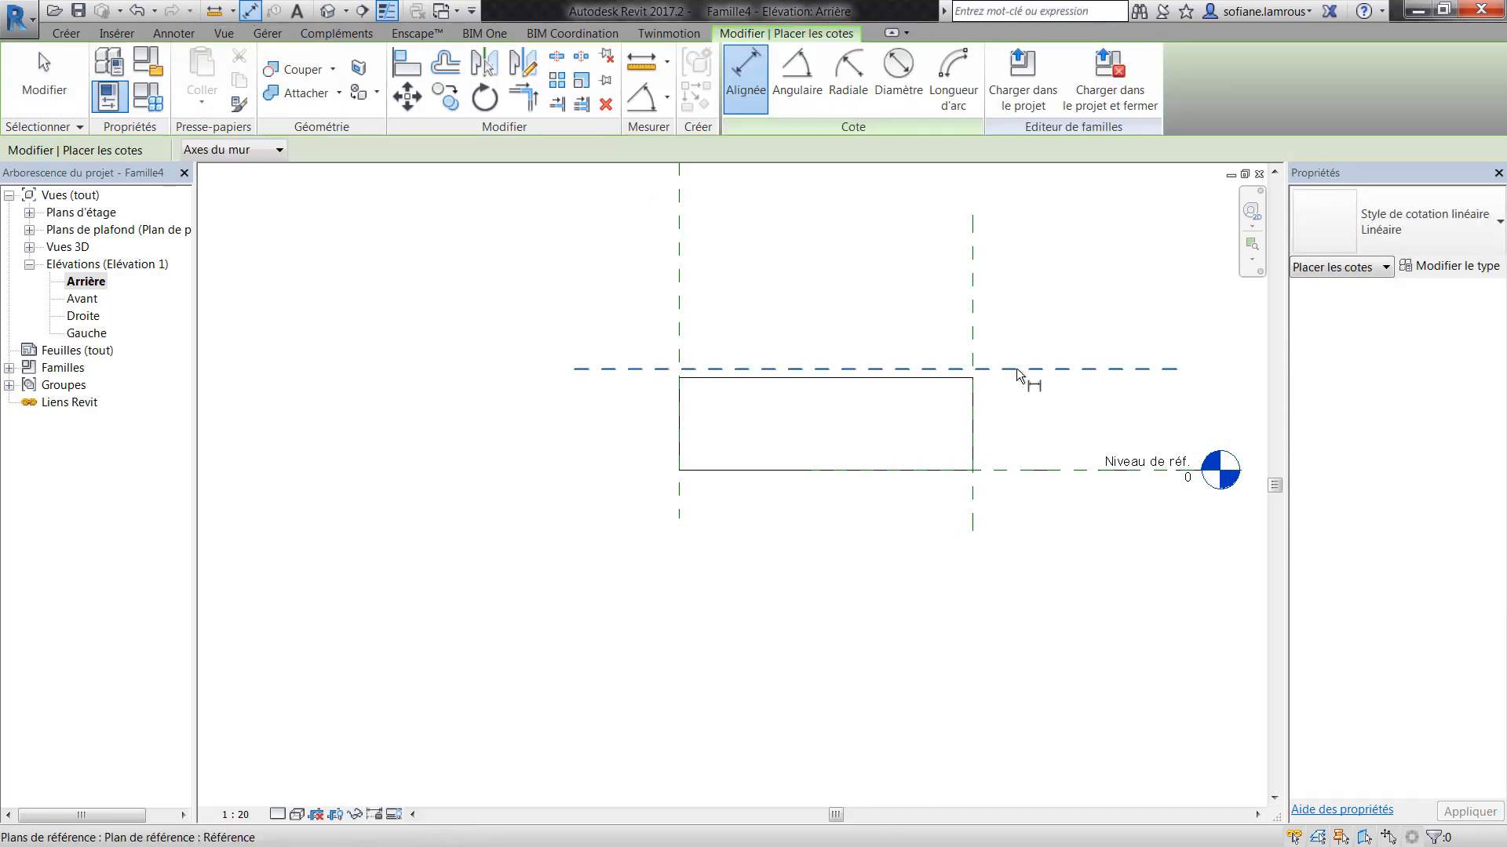
pyautogui.click(1015, 369)
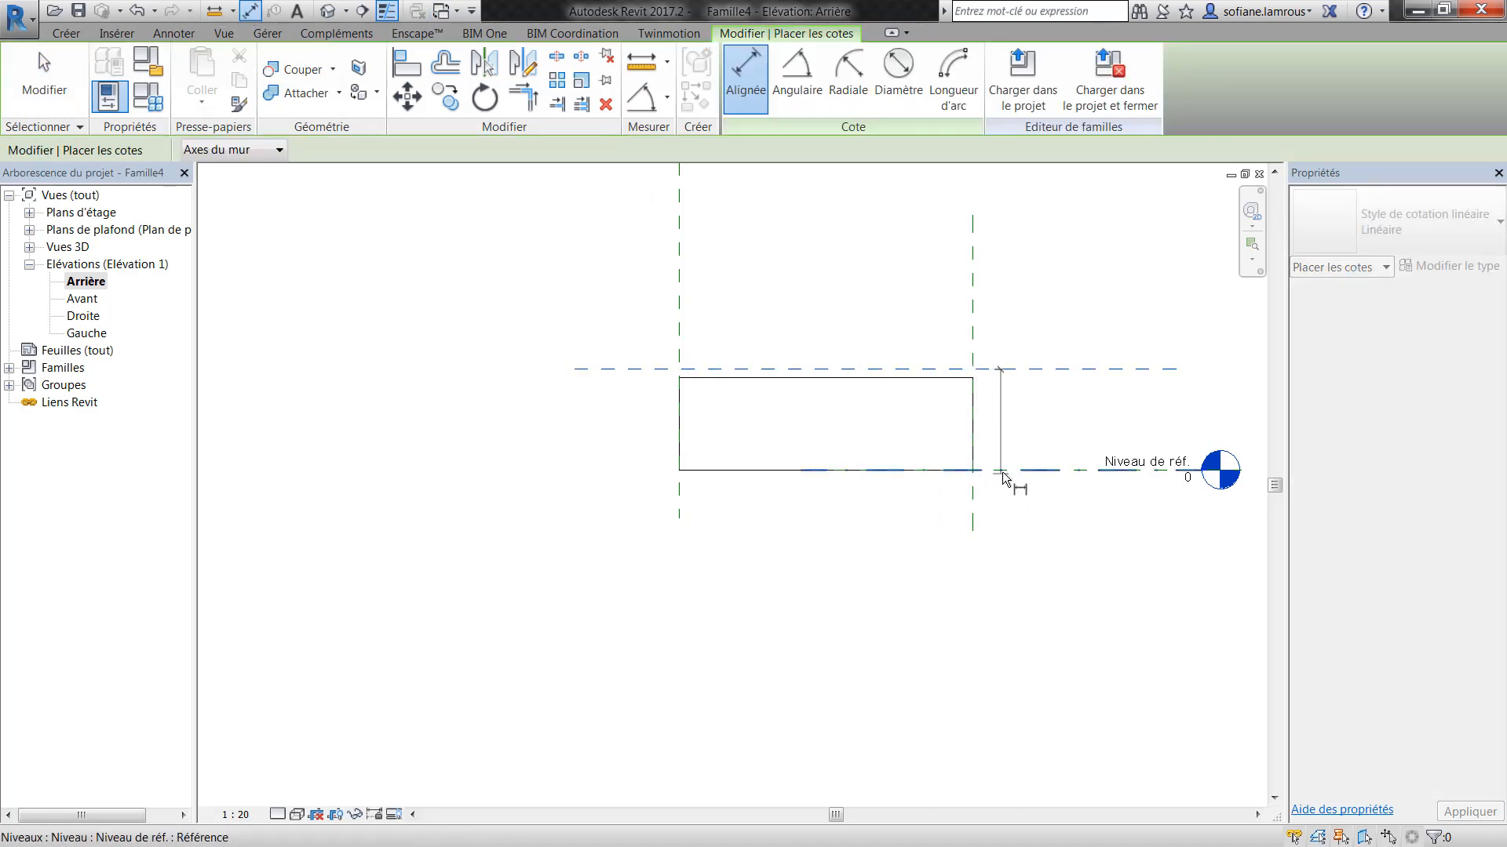
pyautogui.click(1003, 471)
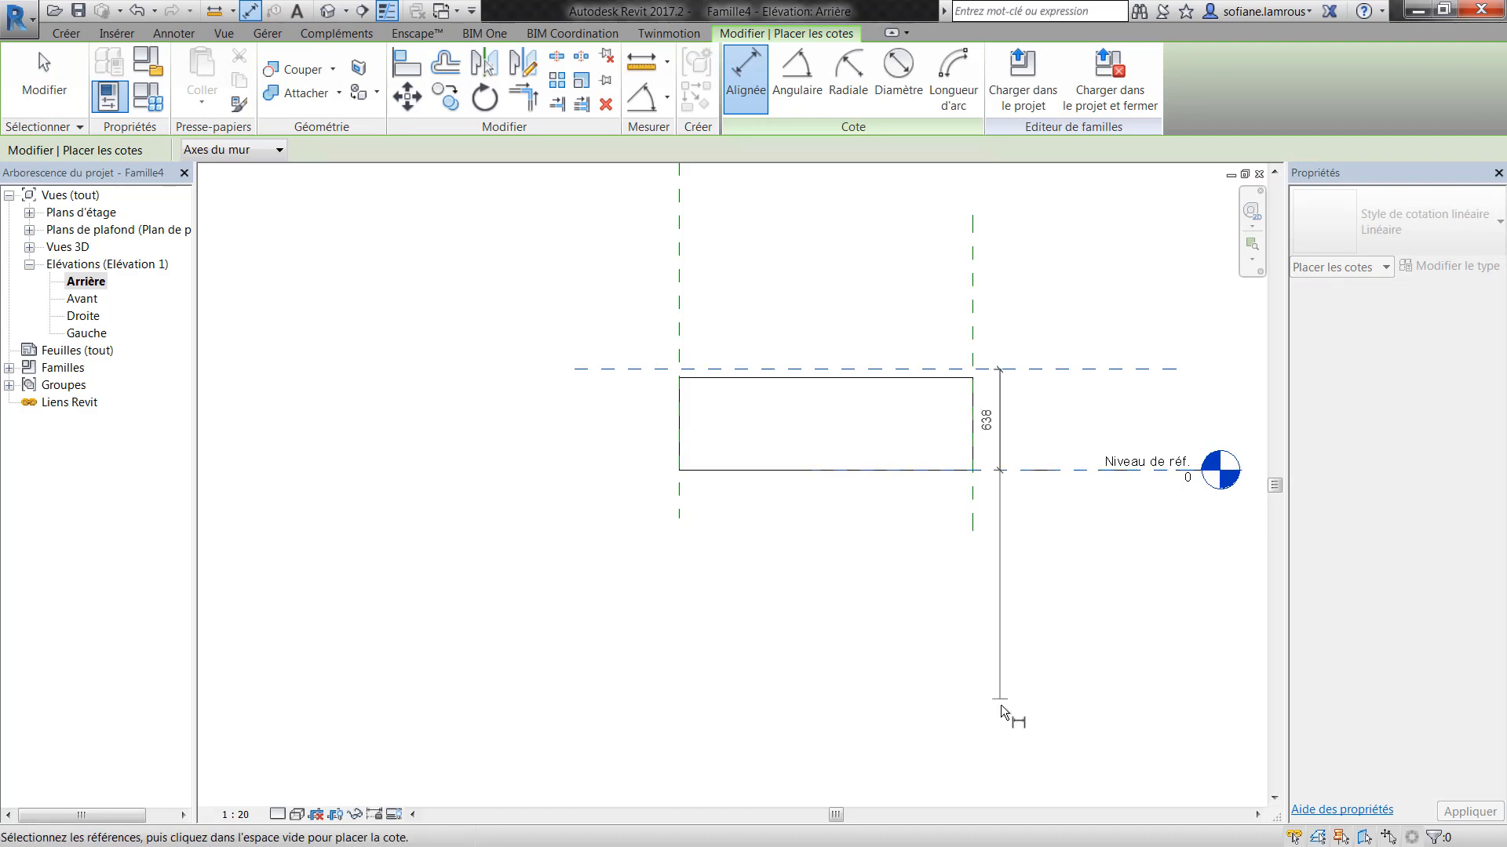
pyautogui.click(1002, 704)
pyautogui.scroll(2, 908, 385)
pyautogui.press('Escape')
pyautogui.press('Escape')
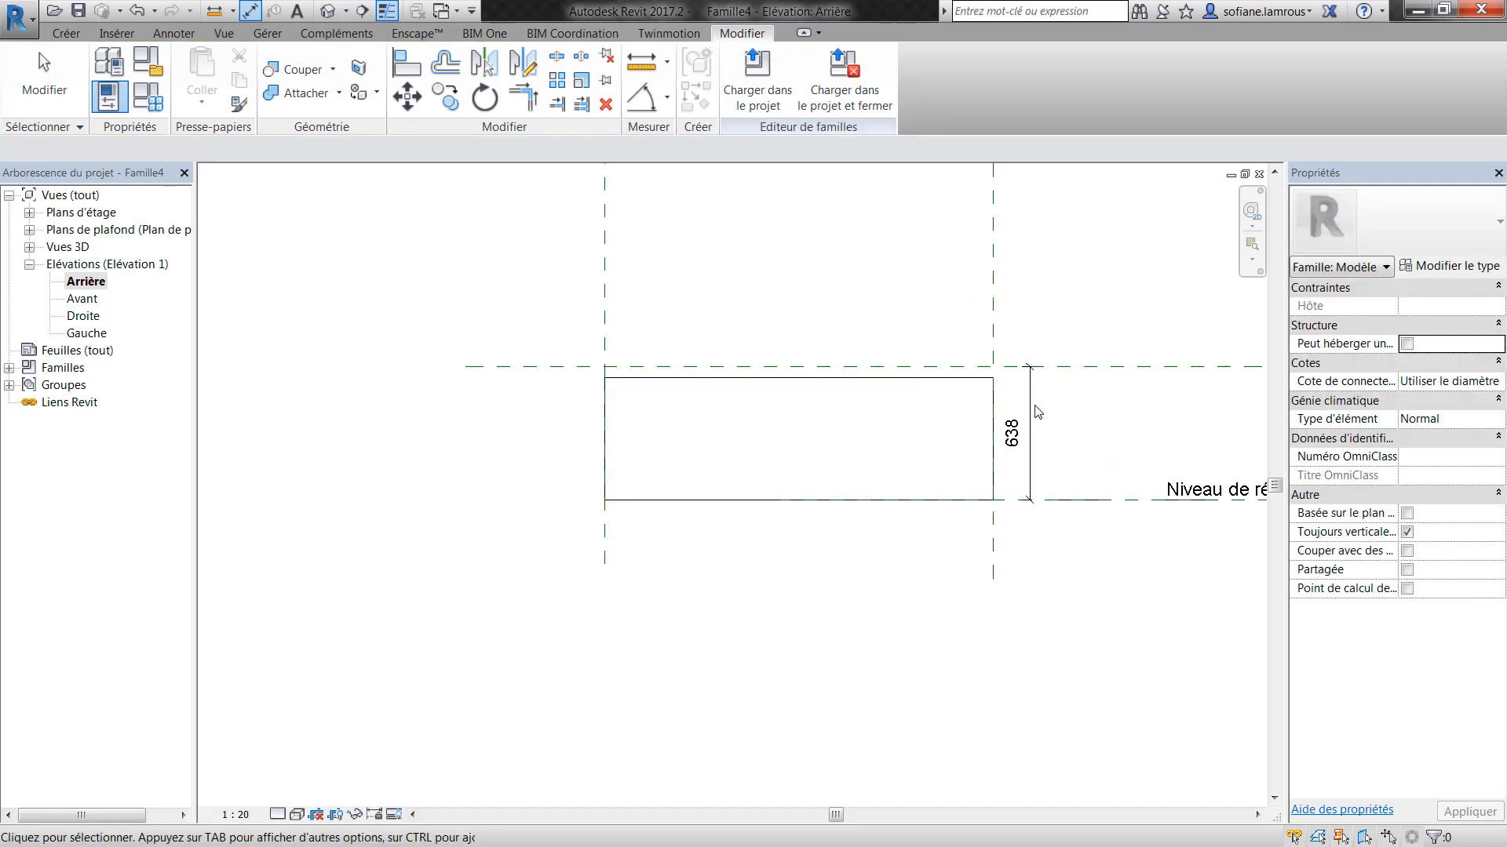
# - Label the new vertical dimension with the Hauteur_Lame parameter
pyautogui.click(1030, 397)
pyautogui.click(808, 77)
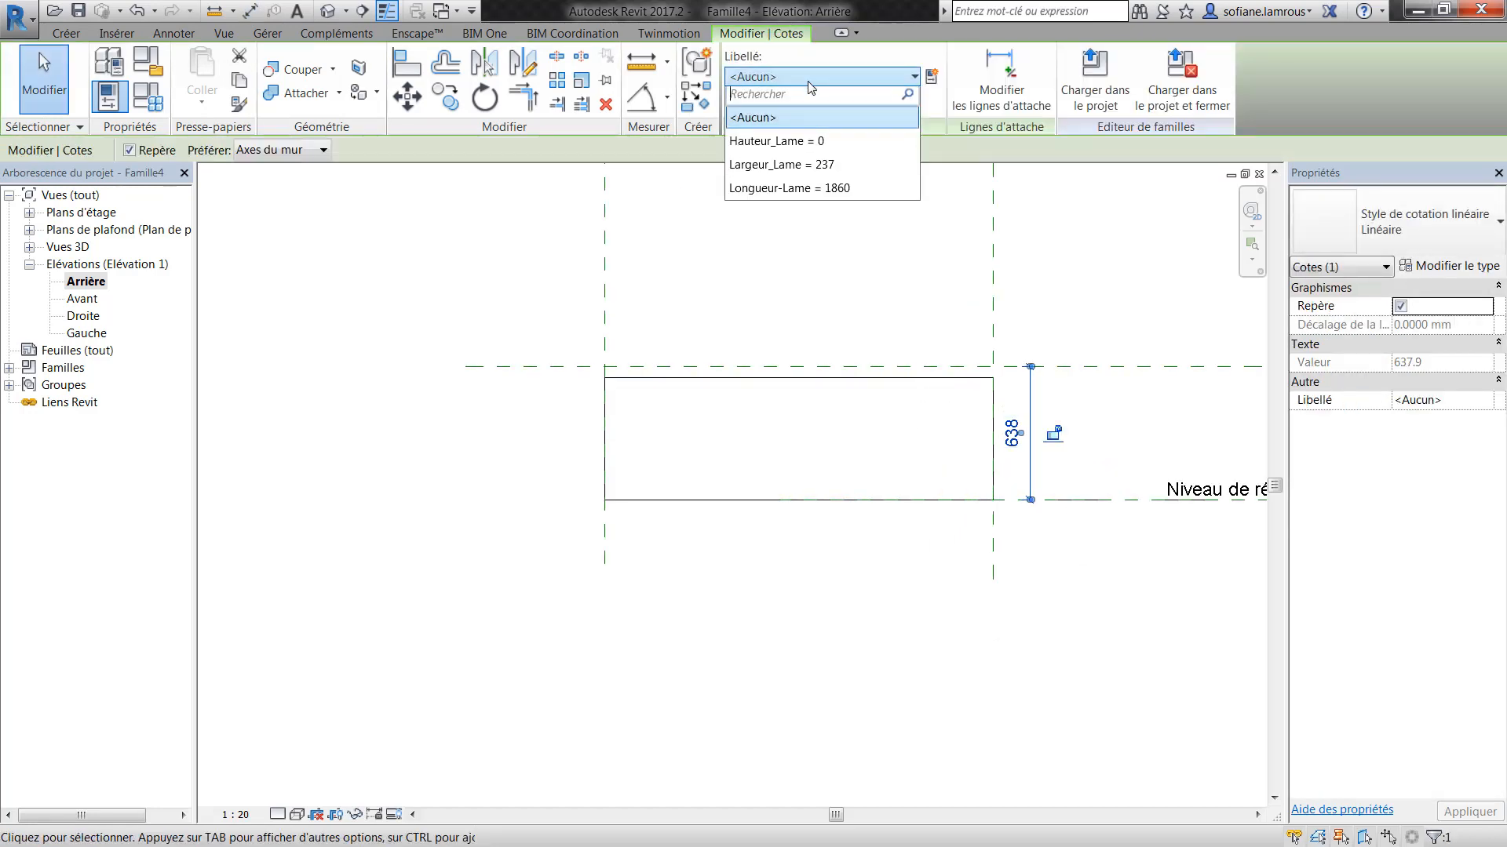
pyautogui.click(790, 147)
pyautogui.click(696, 269)
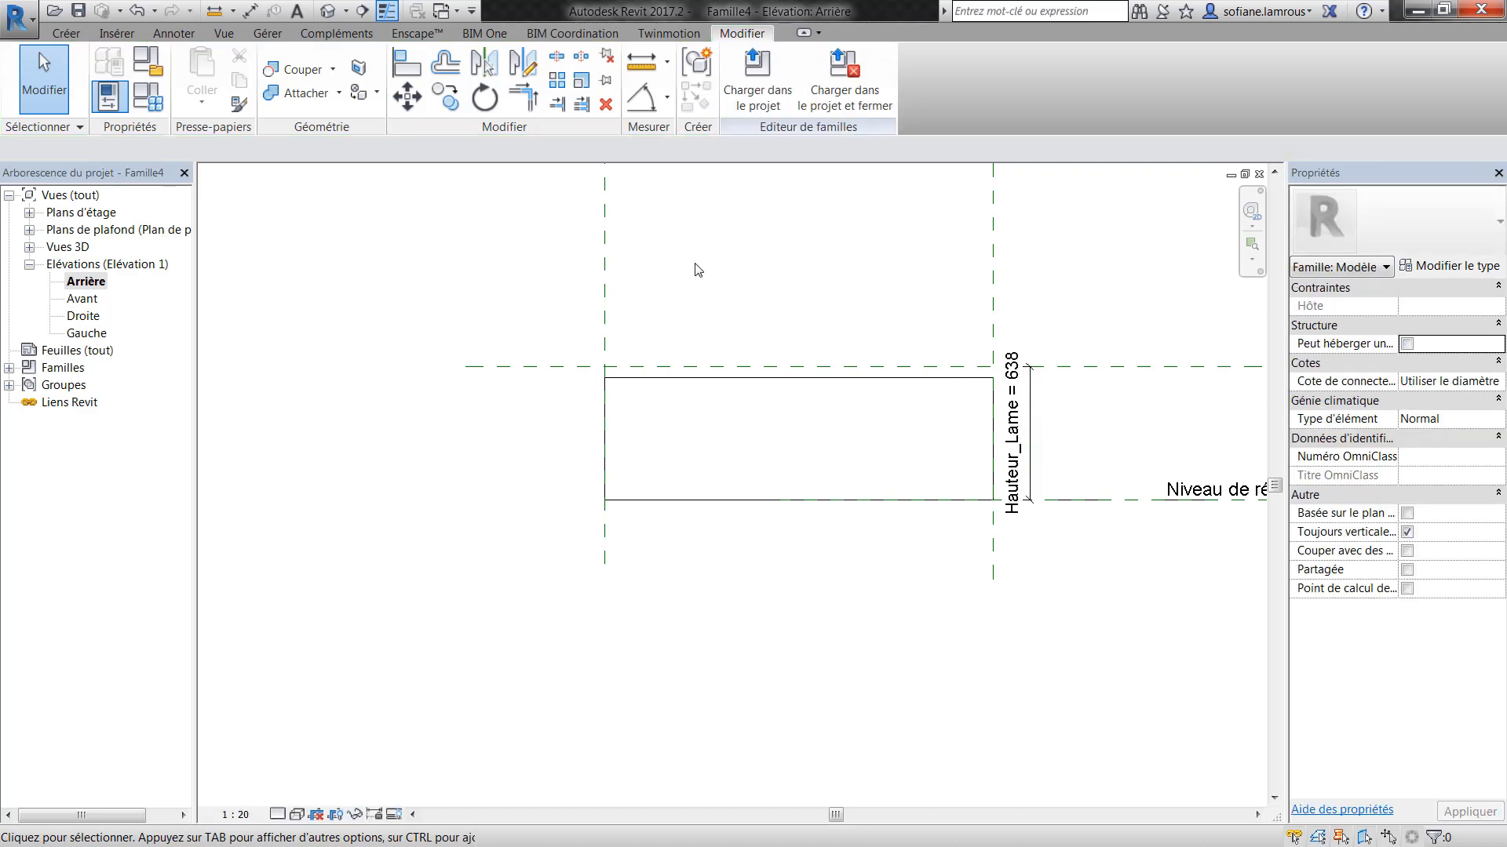
# - Align the extrusion's upper edge with the horizontal reference plane and lock it there
pyautogui.press('a')
pyautogui.press('l')
pyautogui.click(1154, 366)
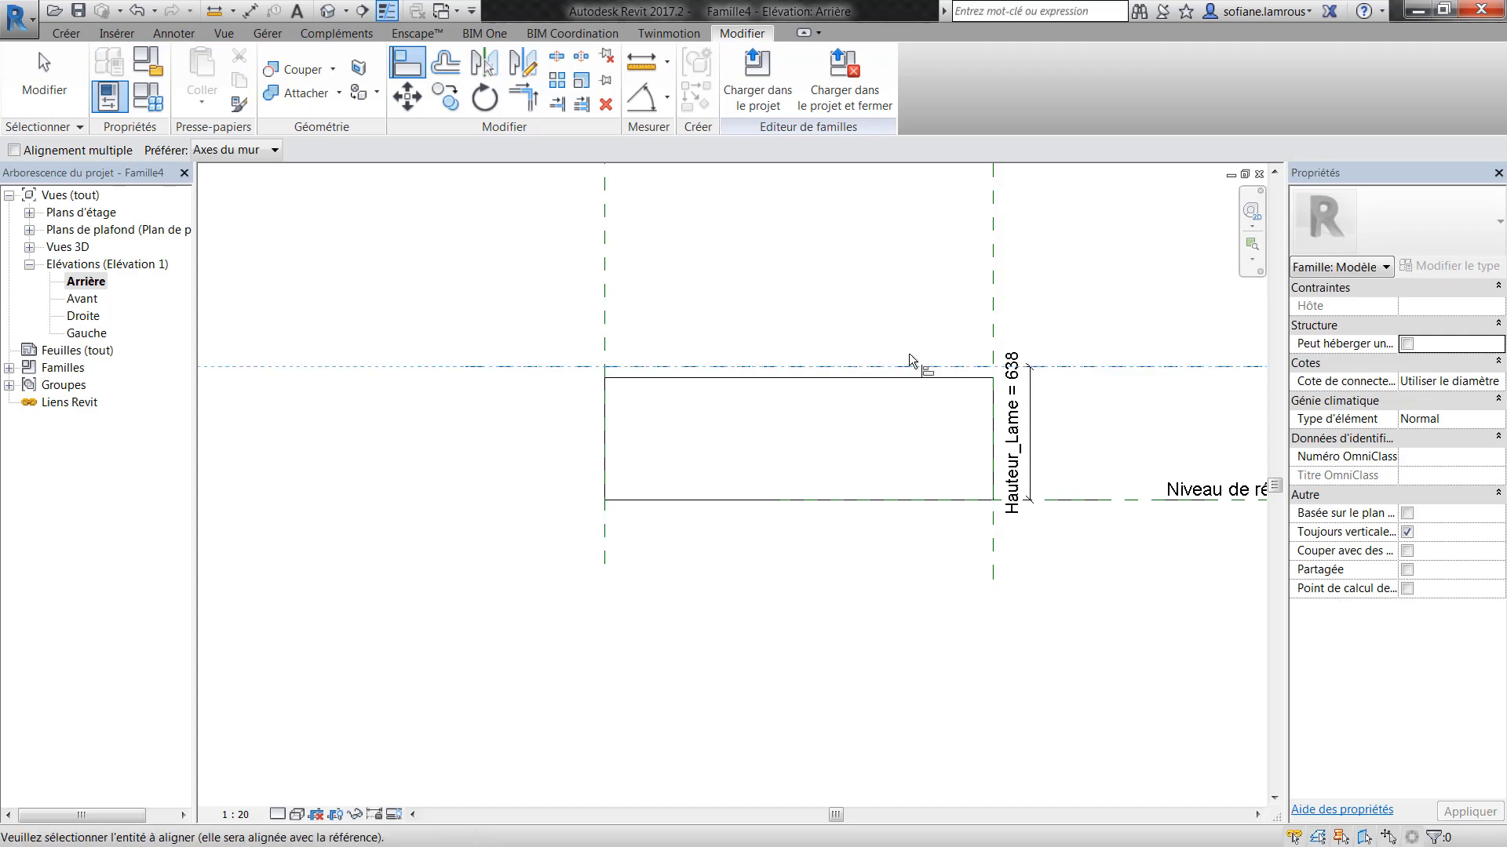
pyautogui.click(880, 378)
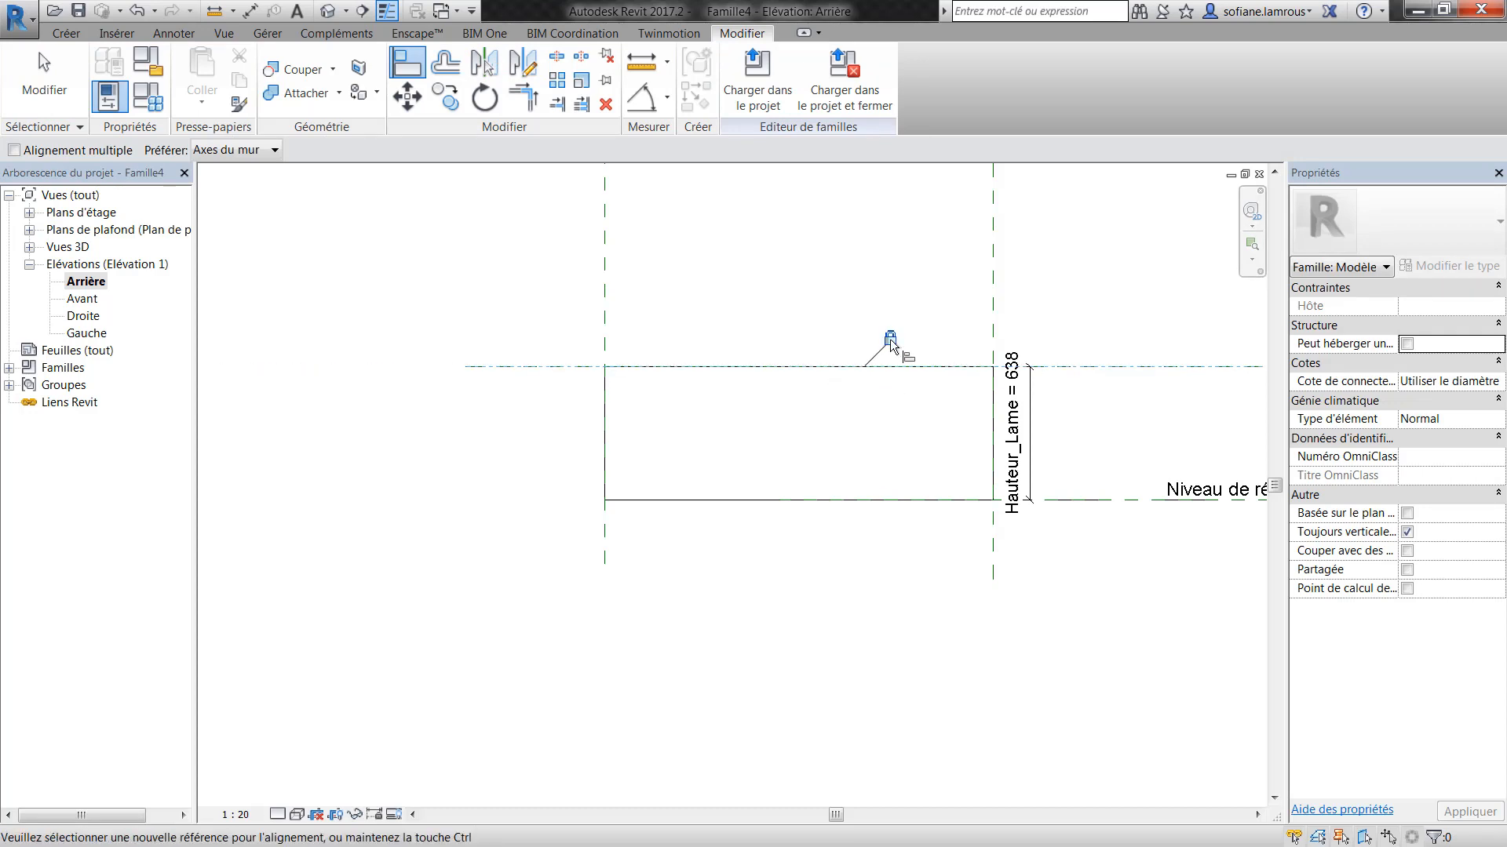
pyautogui.scroll(-2, 963, 458)
pyautogui.moveTo(951, 471); pyautogui.dragTo(978, 447, button='middle')
pyautogui.press('Escape')
pyautogui.press('Escape')
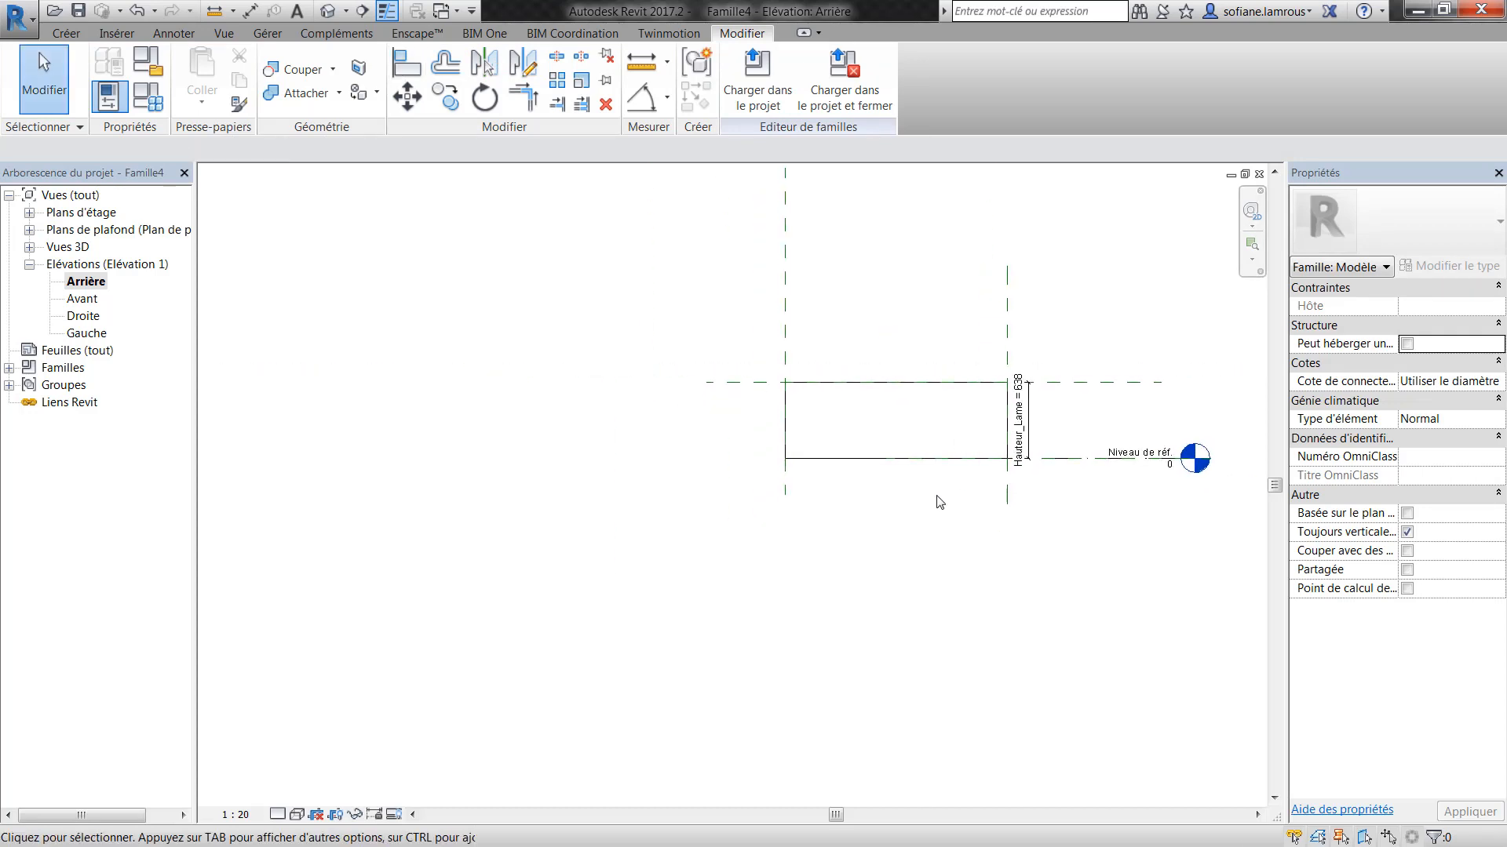
# - Set the Hauteur_Lame parameter to 500 in the family types and apply it to the slat
pyautogui.click(149, 96)
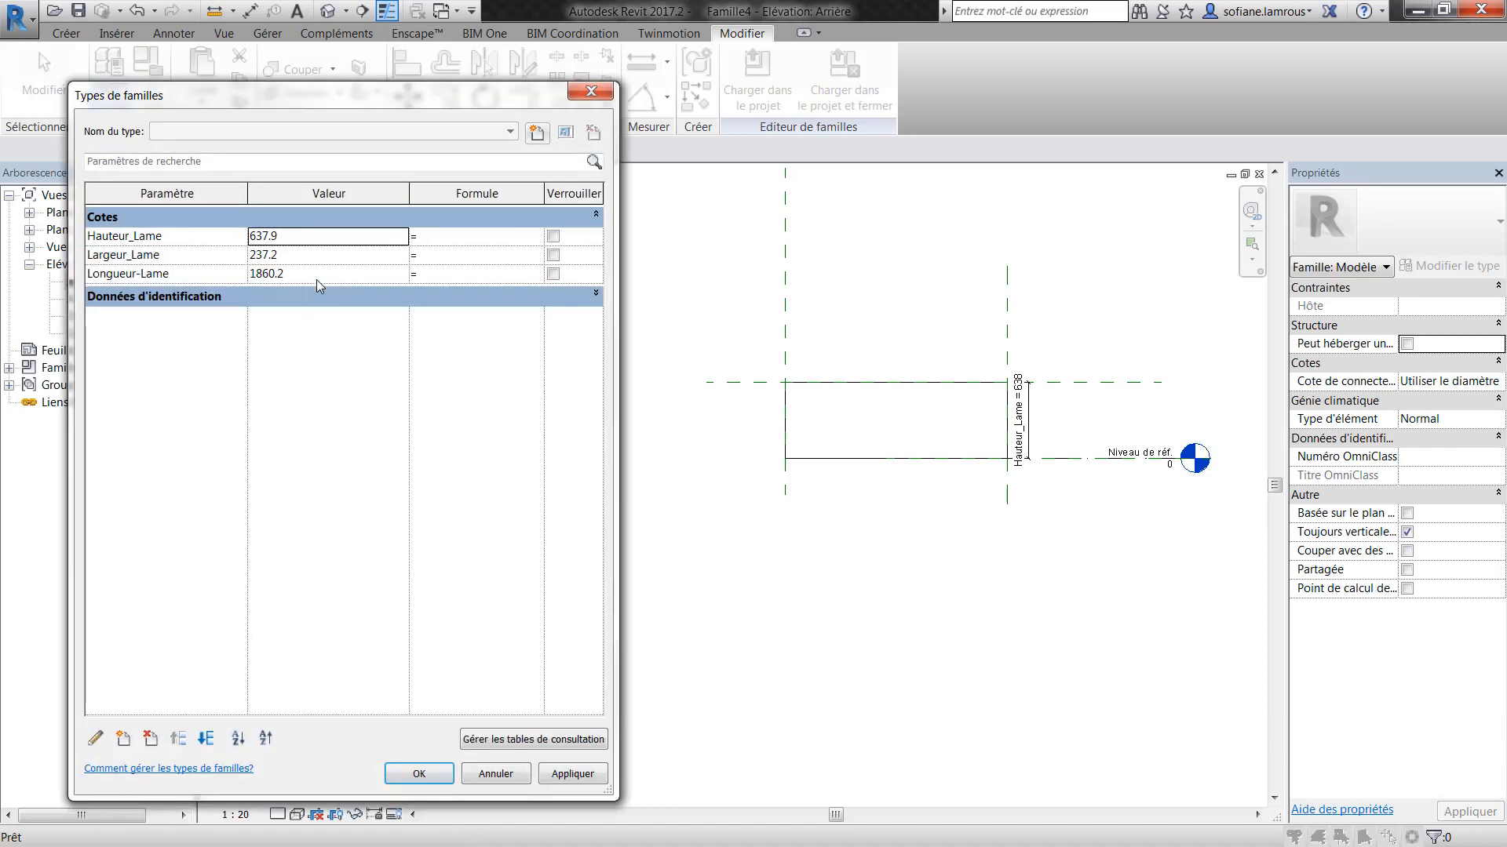
pyautogui.doubleClick(308, 240)
pyautogui.write('50')
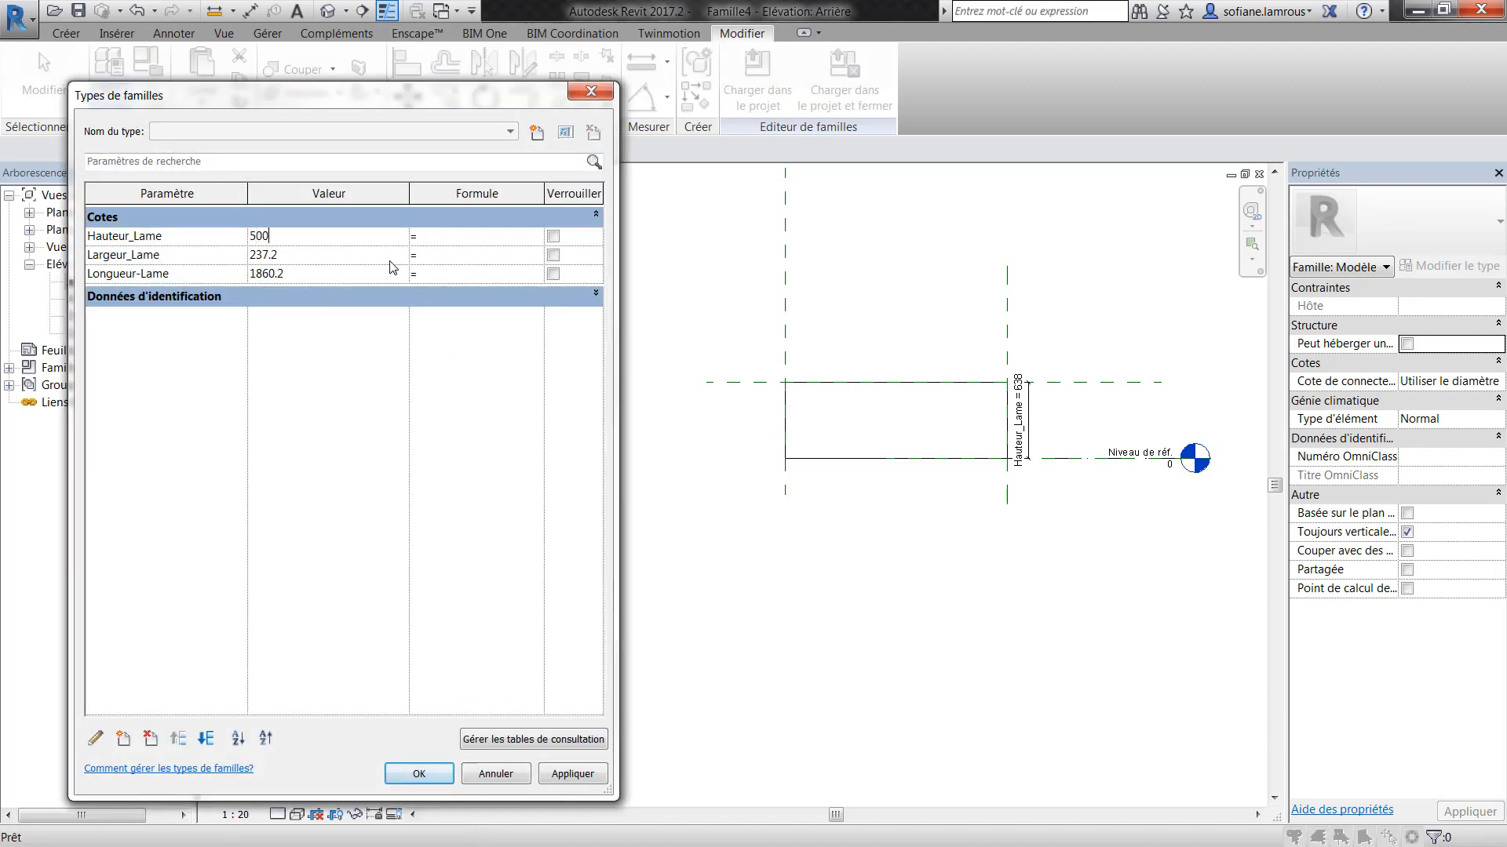
pyautogui.write('0')
pyautogui.click(572, 773)
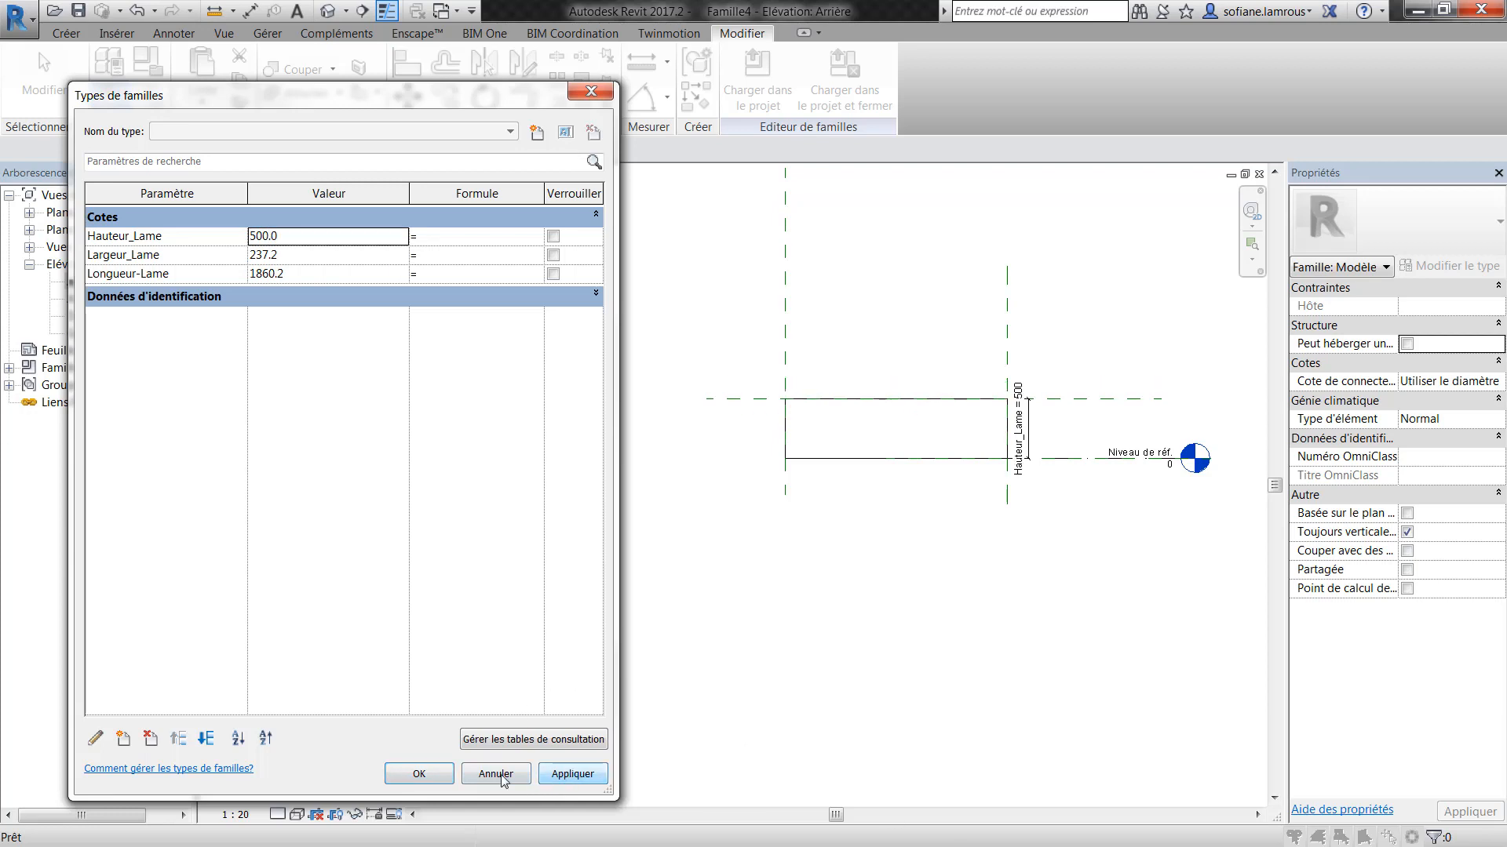
pyautogui.click(419, 772)
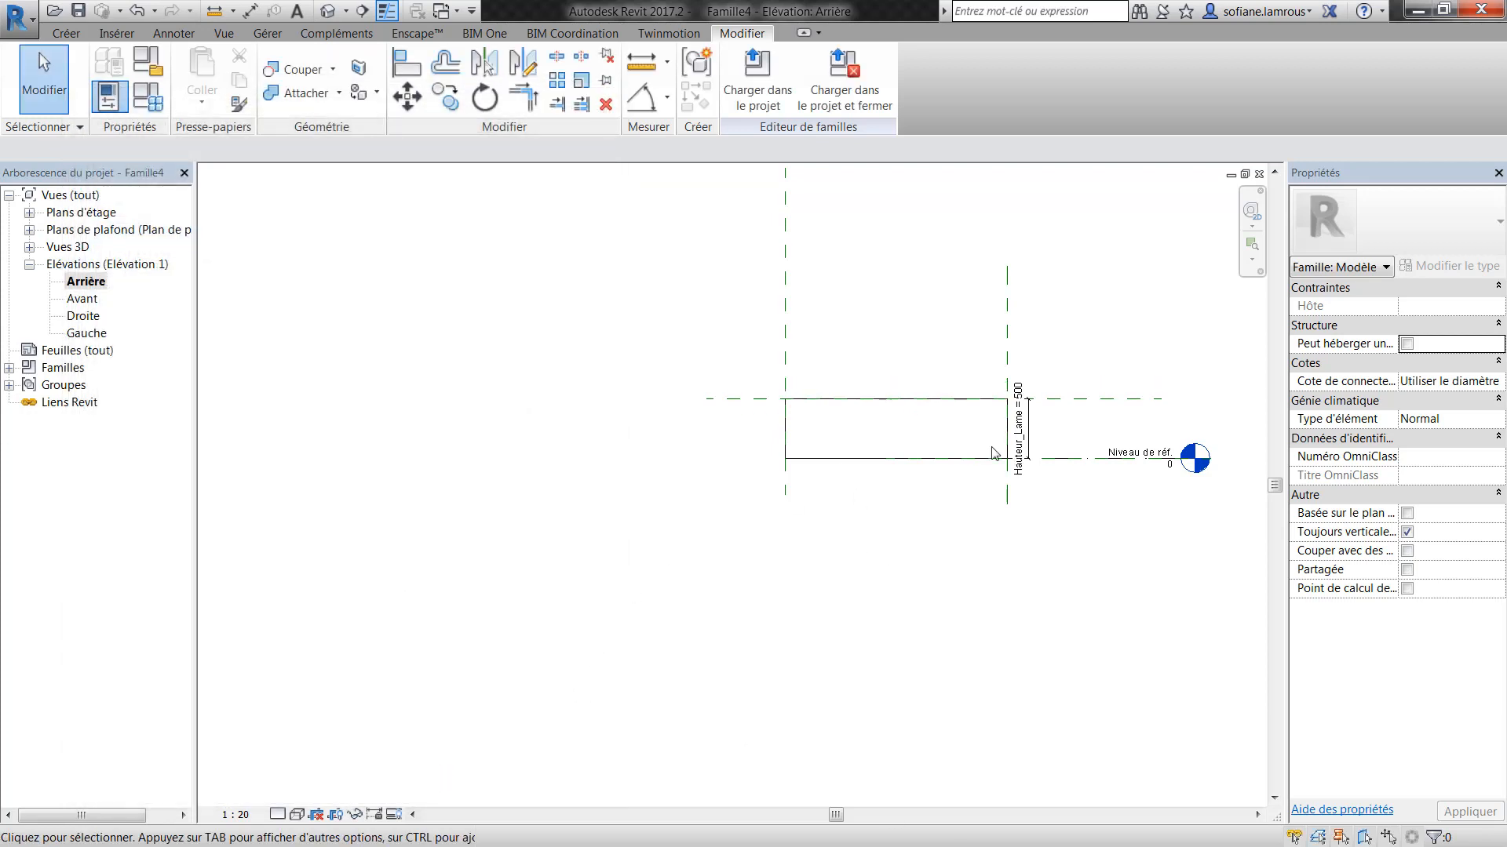
# - Associate the slat extrusion's end (Fin de l'extrusion) with the Hauteur_Lame family parameter and clear the selection
pyautogui.click(1030, 428)
pyautogui.click(953, 411)
pyautogui.click(955, 408)
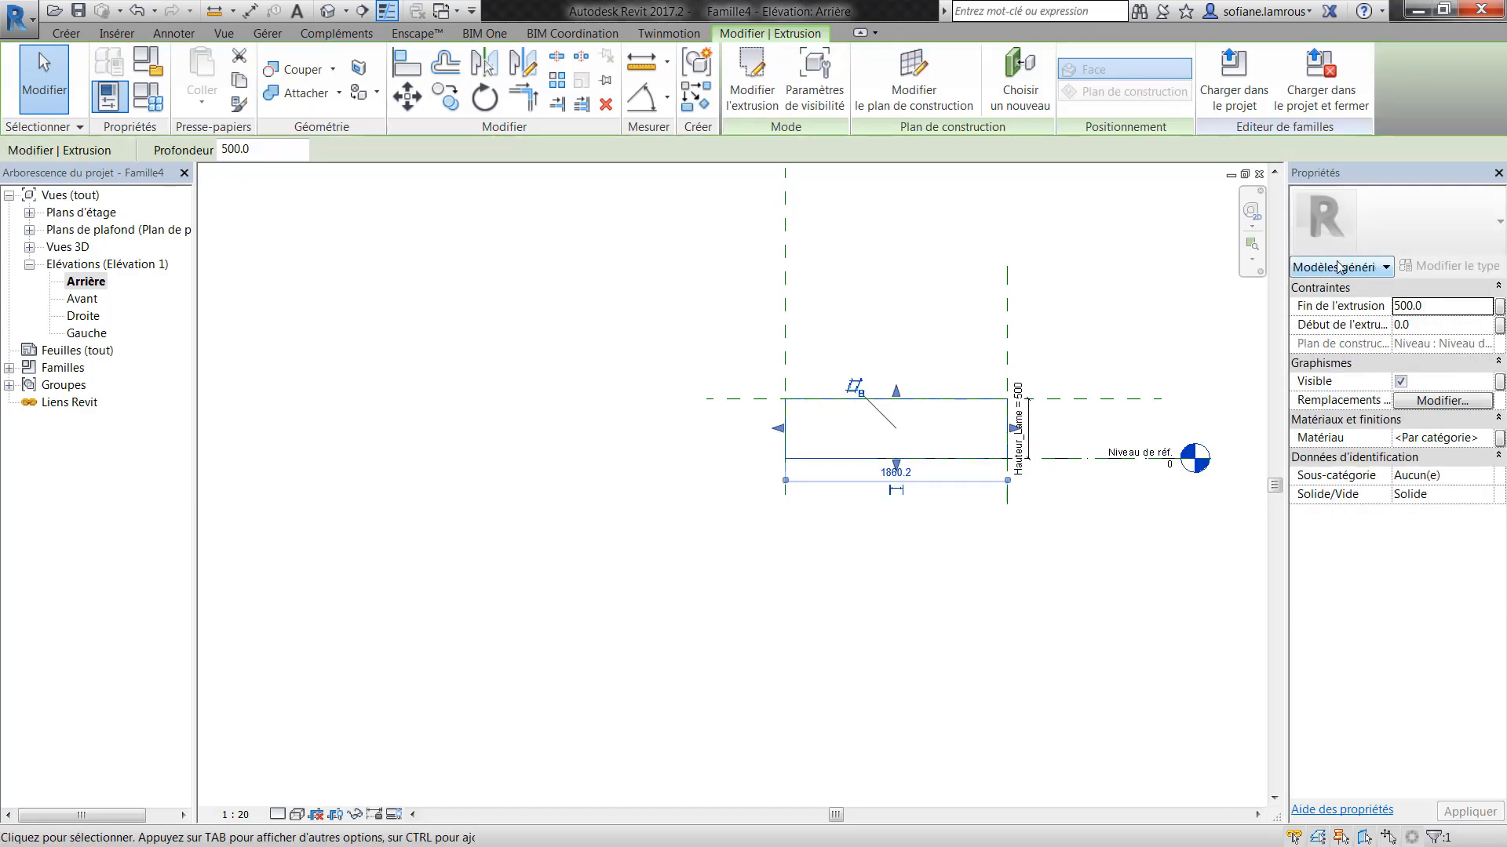
pyautogui.click(1499, 306)
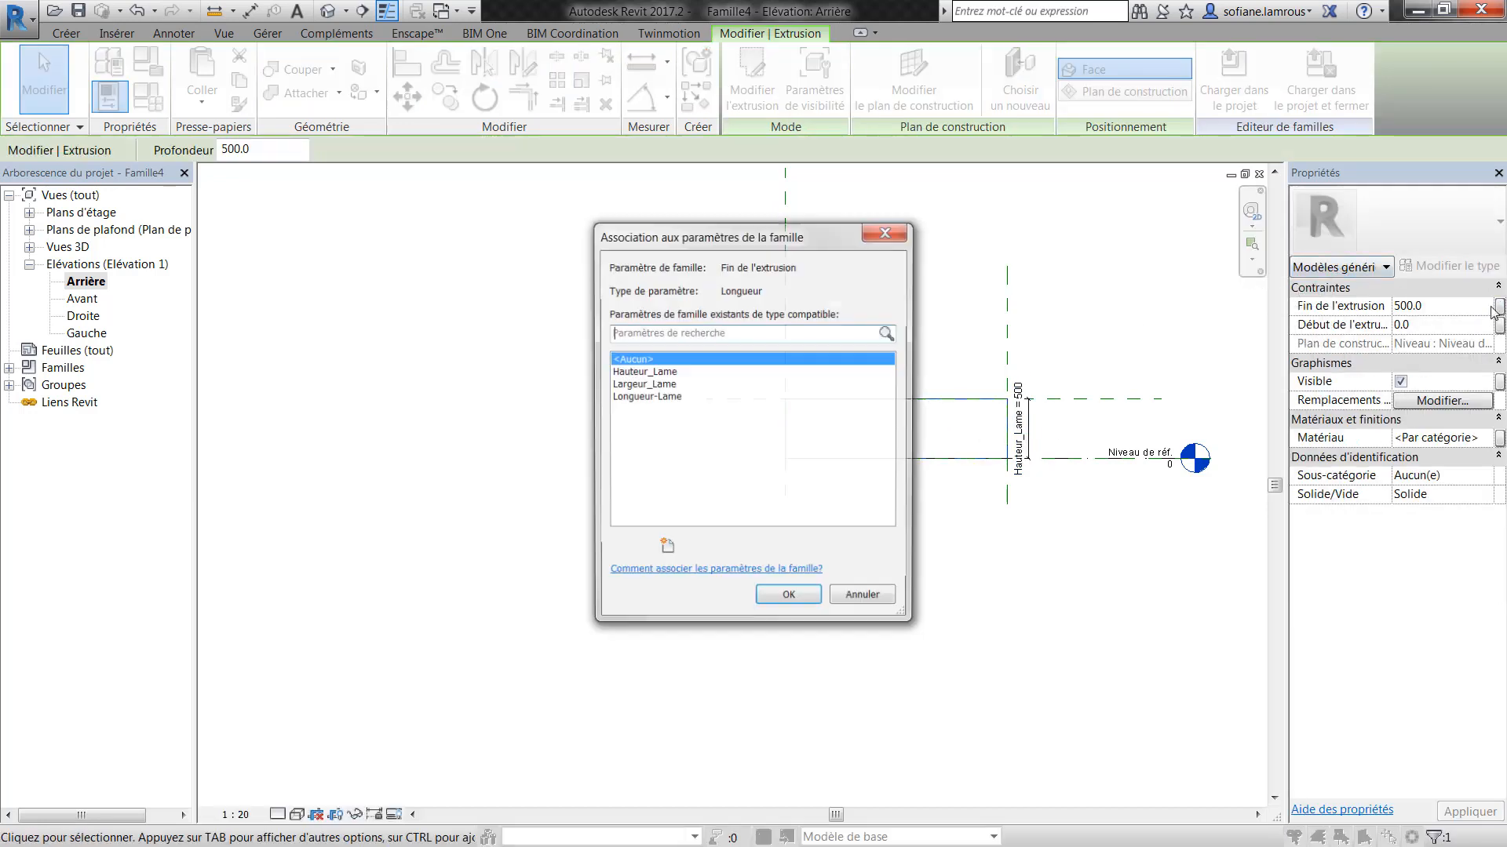
pyautogui.click(642, 374)
pyautogui.click(786, 599)
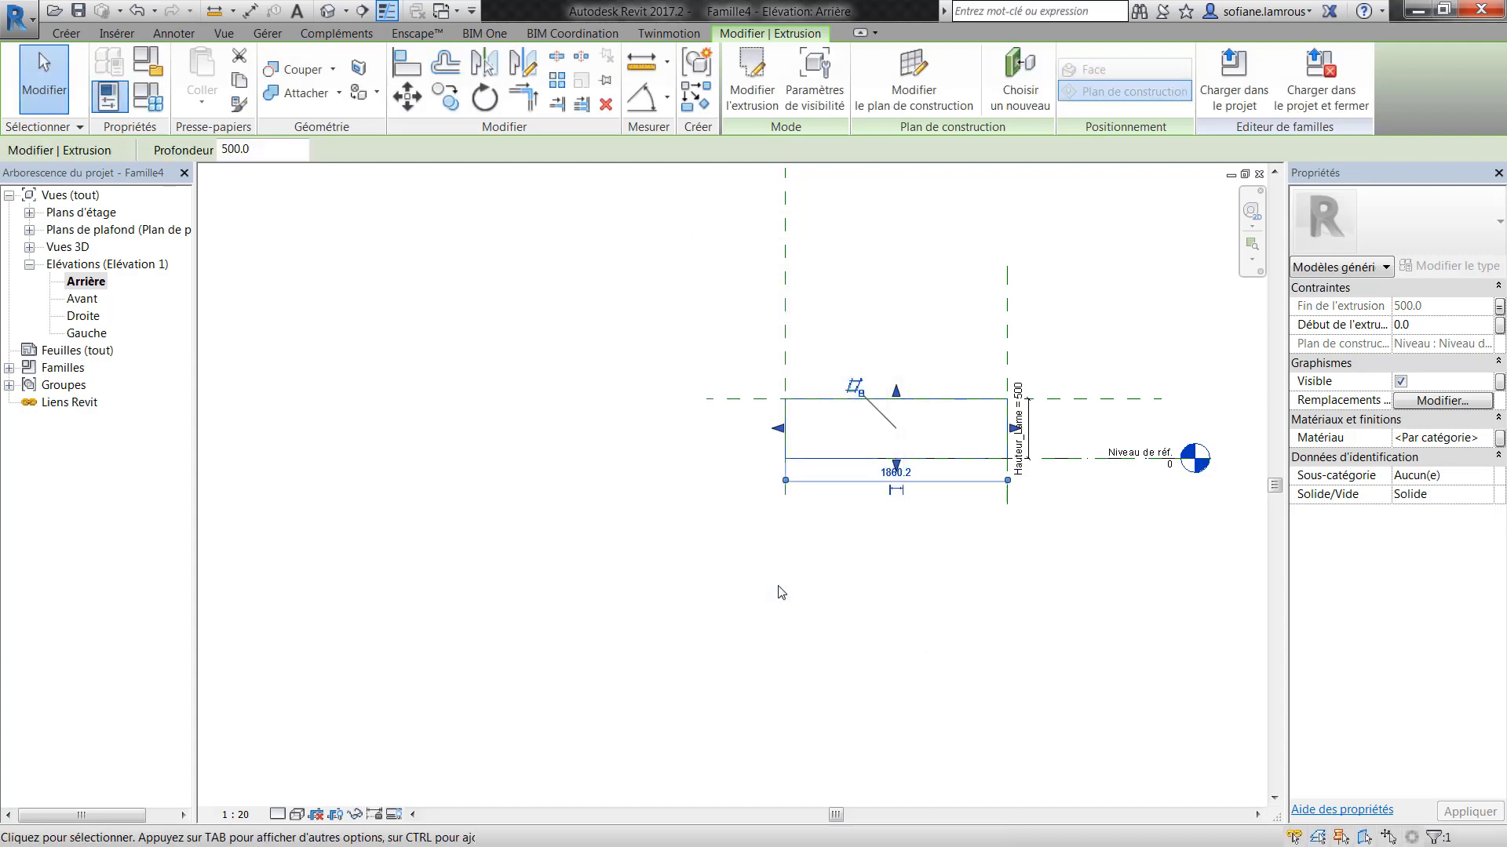
pyautogui.scroll(-2, 859, 573)
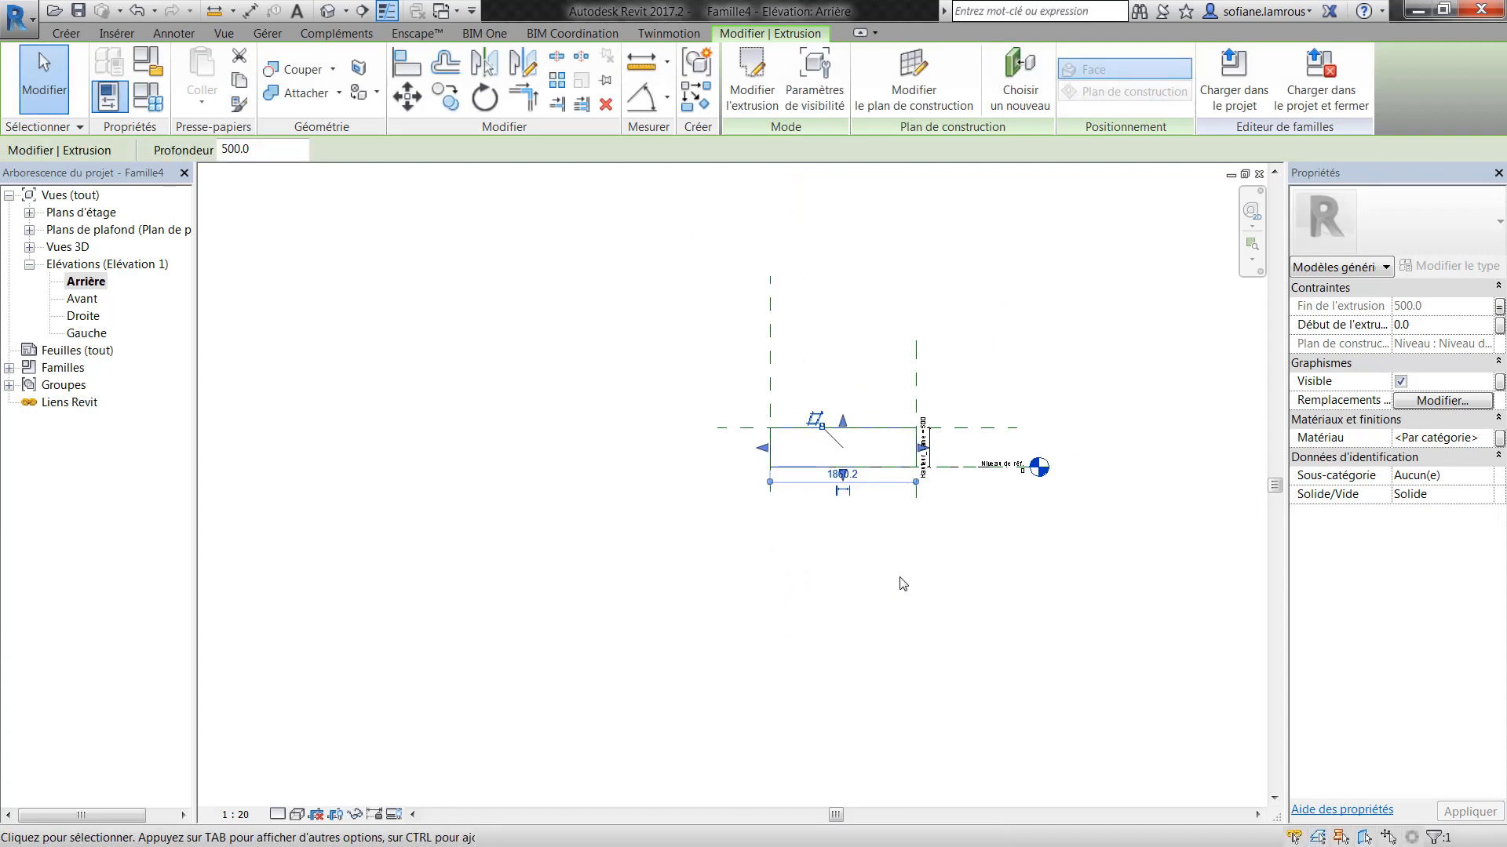
pyautogui.click(903, 585)
# - In the default 3D view, associate the slat extrusion's material with a new type parameter named Matériau_Lame
pyautogui.scroll(3, 752, 466)
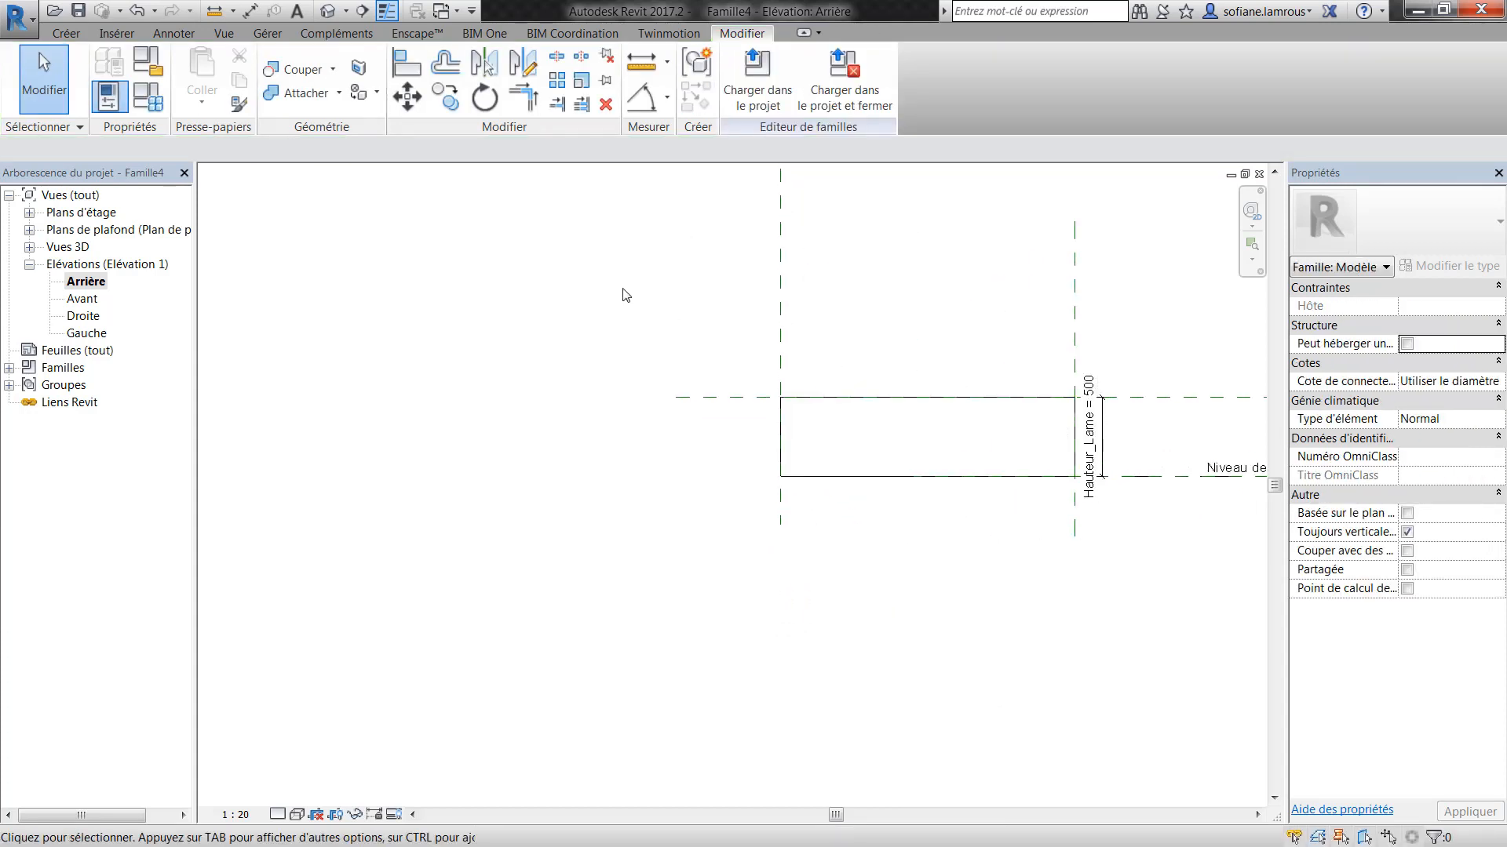
pyautogui.click(328, 10)
pyautogui.keyDown('shift'); pyautogui.moveTo(922, 494); pyautogui.dragTo(775, 634, button='middle'); pyautogui.keyUp('shift')
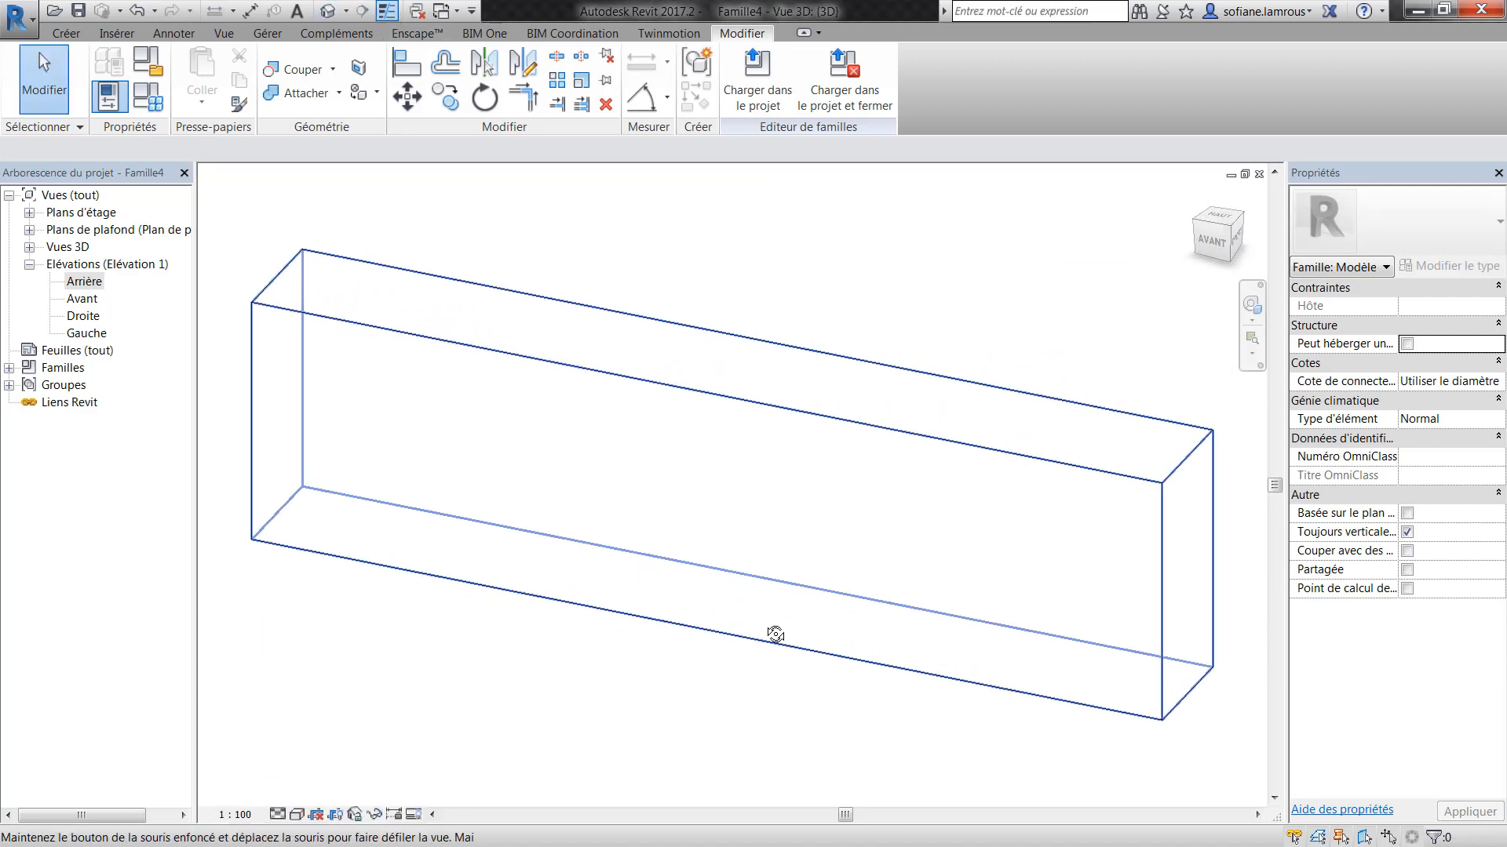
pyautogui.scroll(-5, 798, 481)
pyautogui.click(820, 486)
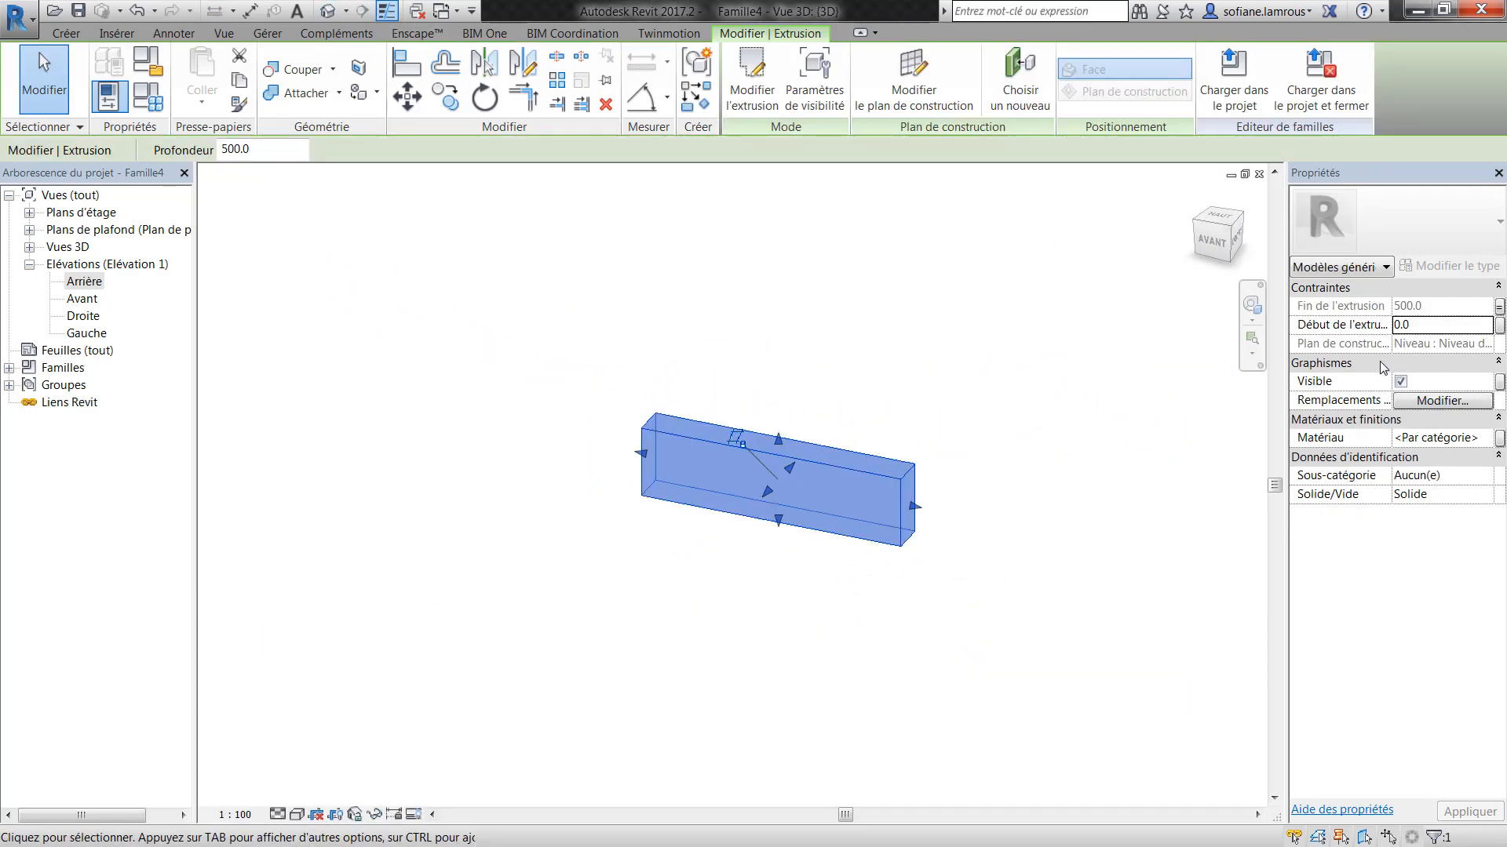
pyautogui.click(1498, 439)
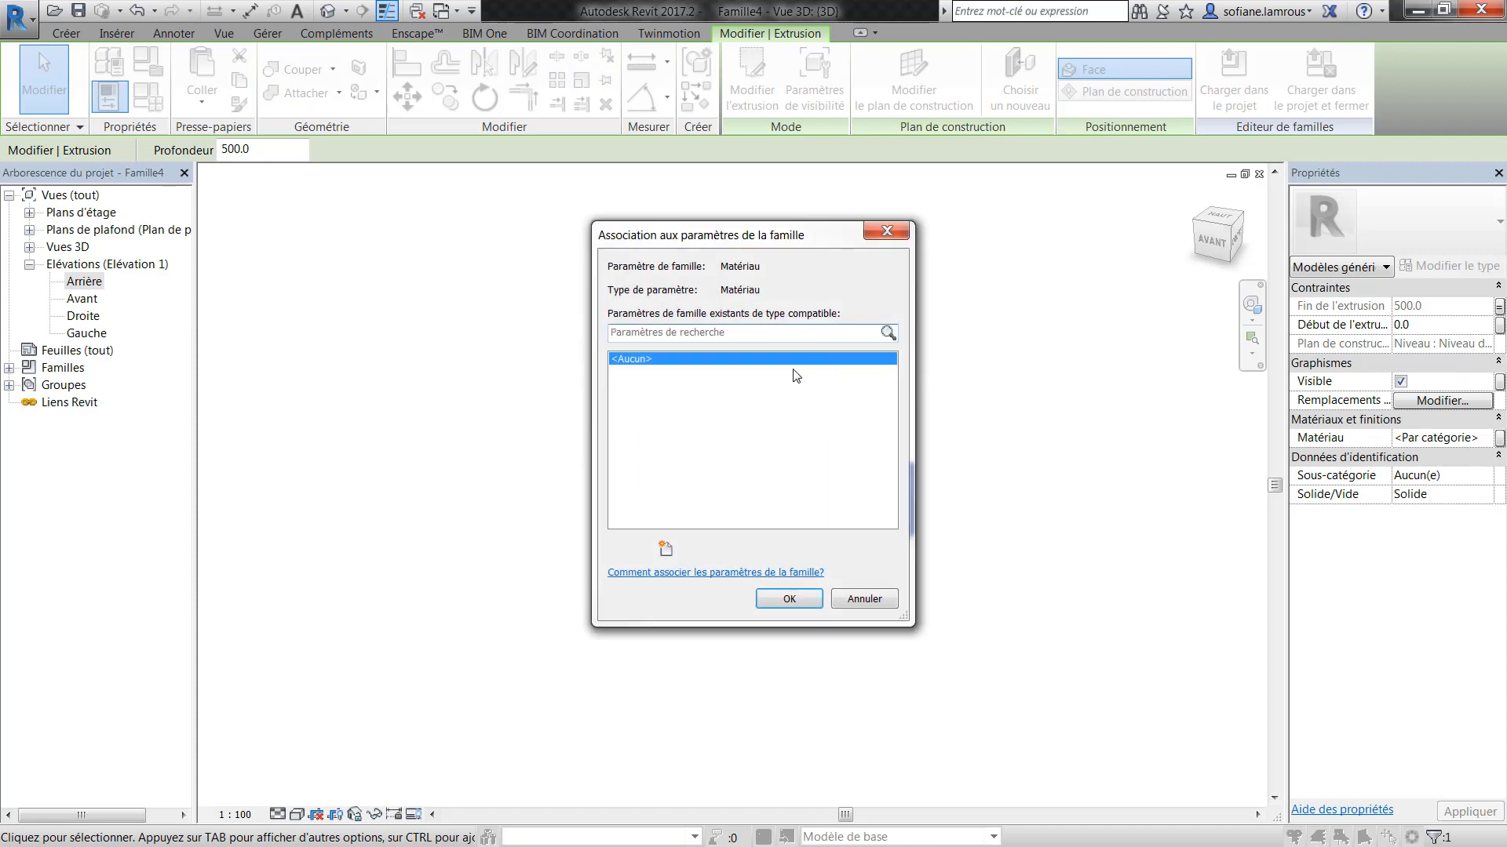
pyautogui.click(662, 549)
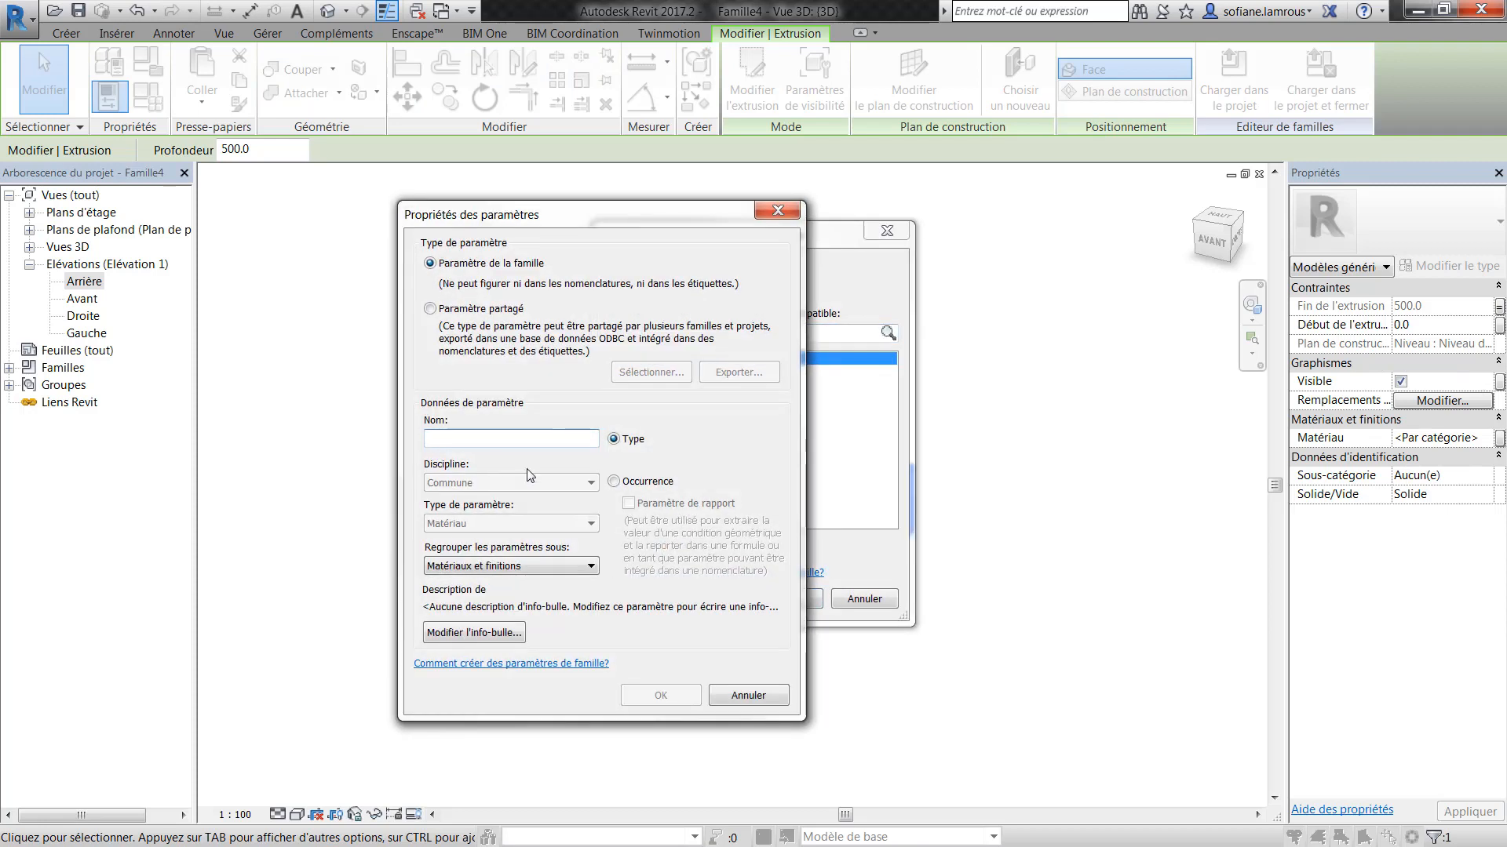
pyautogui.write('Matériau_Lame')
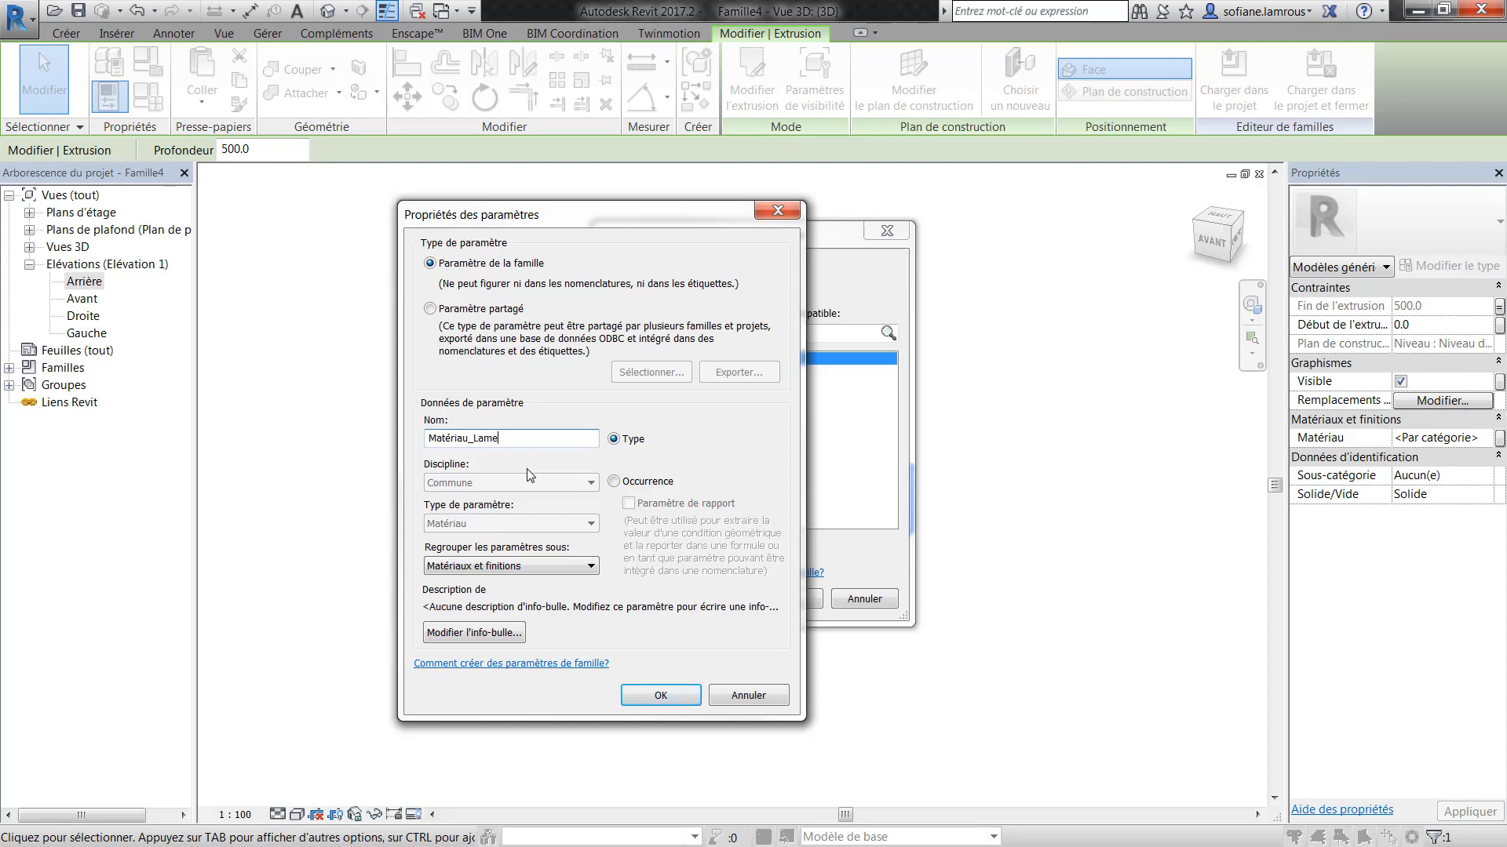
pyautogui.click(676, 696)
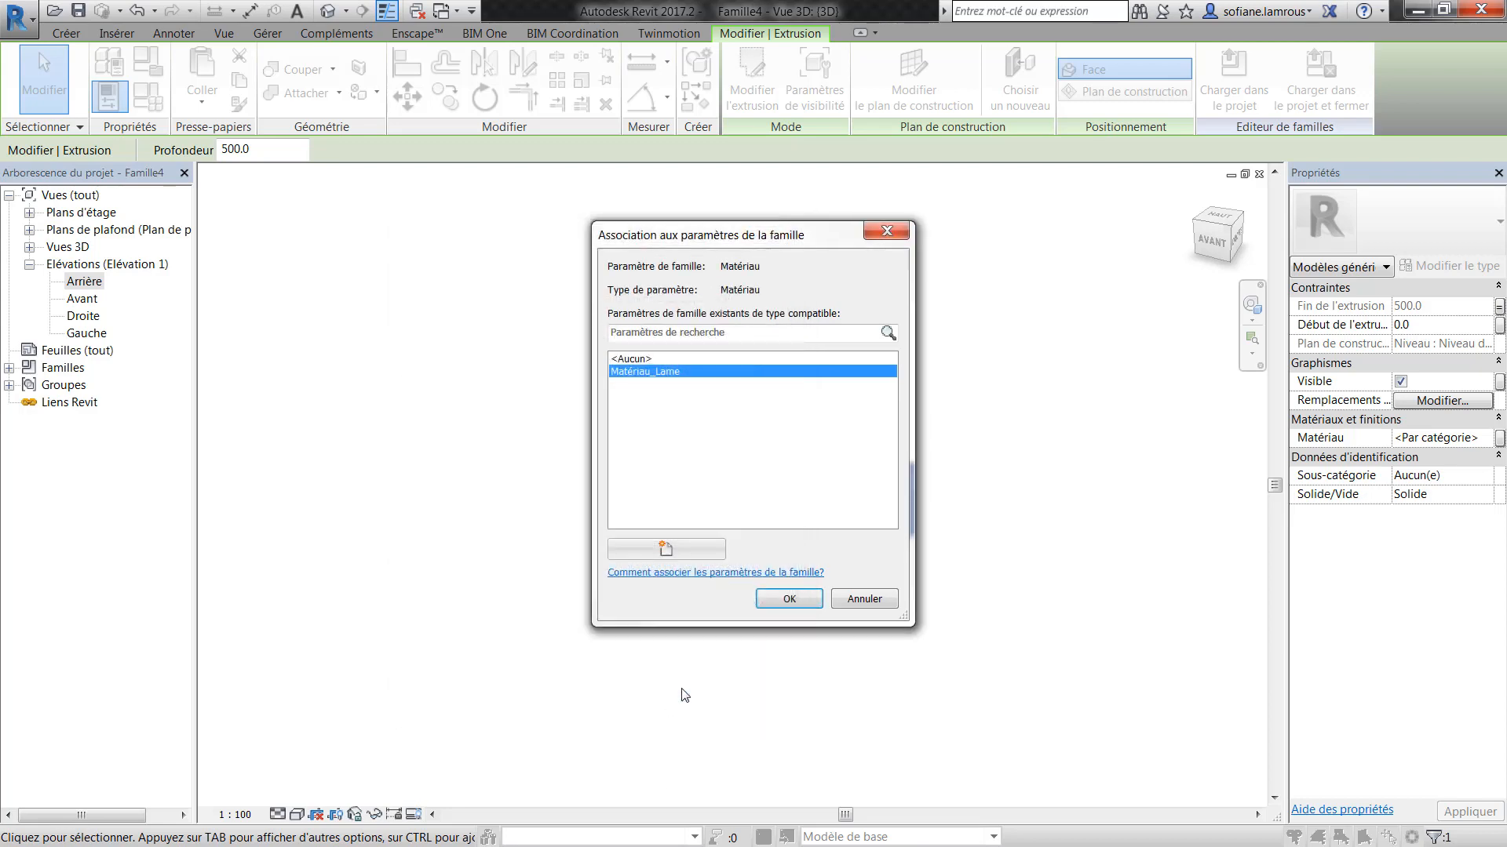
pyautogui.click(774, 597)
pyautogui.click(760, 599)
# - Close the hidden view windows and try to load the slat family into the framed panel family
pyautogui.keyDown('shift'); pyautogui.moveTo(758, 601); pyautogui.dragTo(860, 552, button='middle'); pyautogui.keyUp('shift')
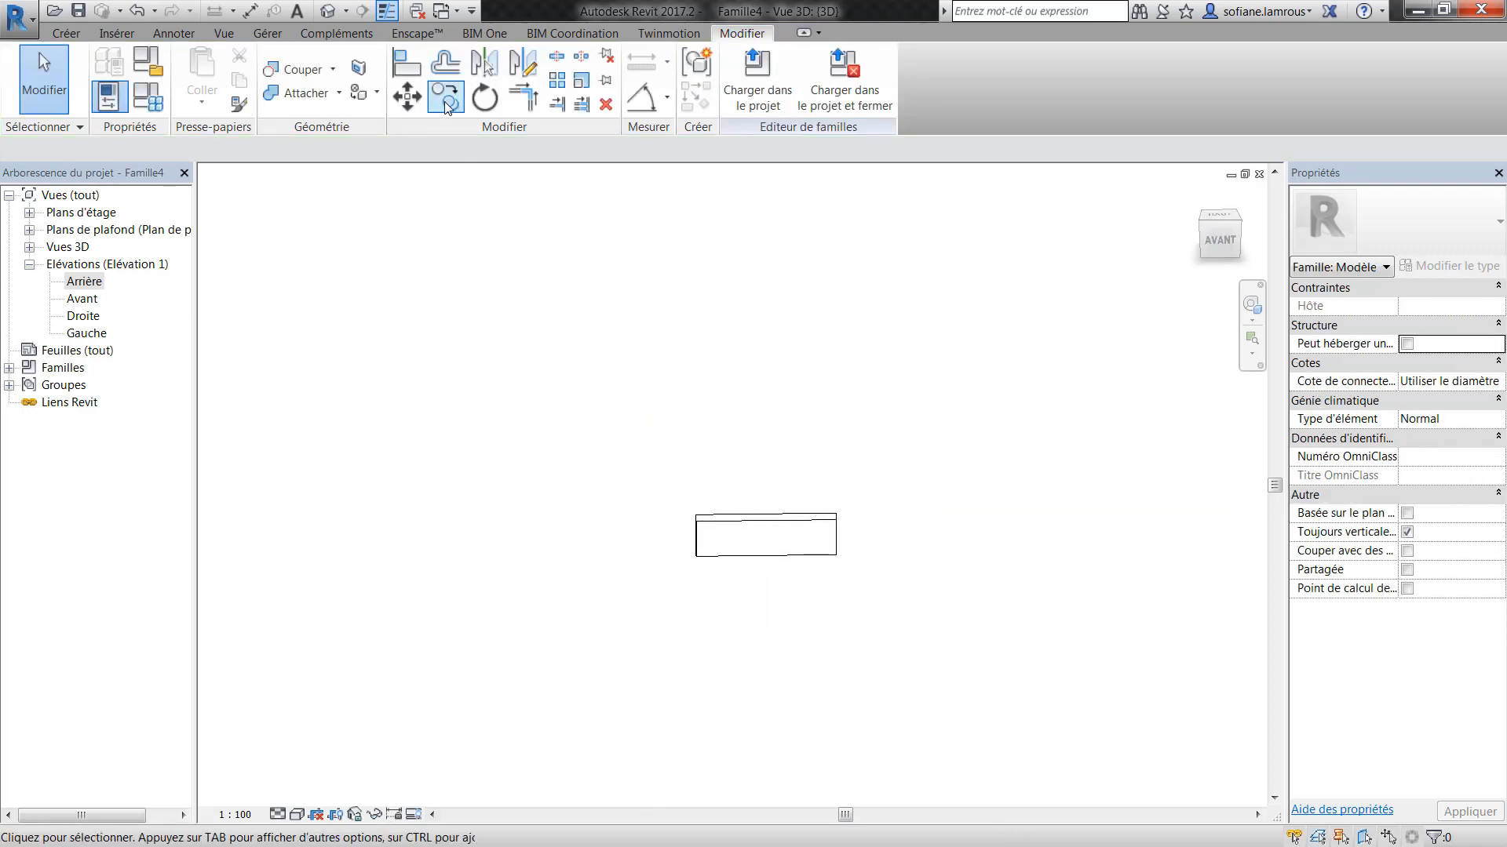
pyautogui.click(429, 14)
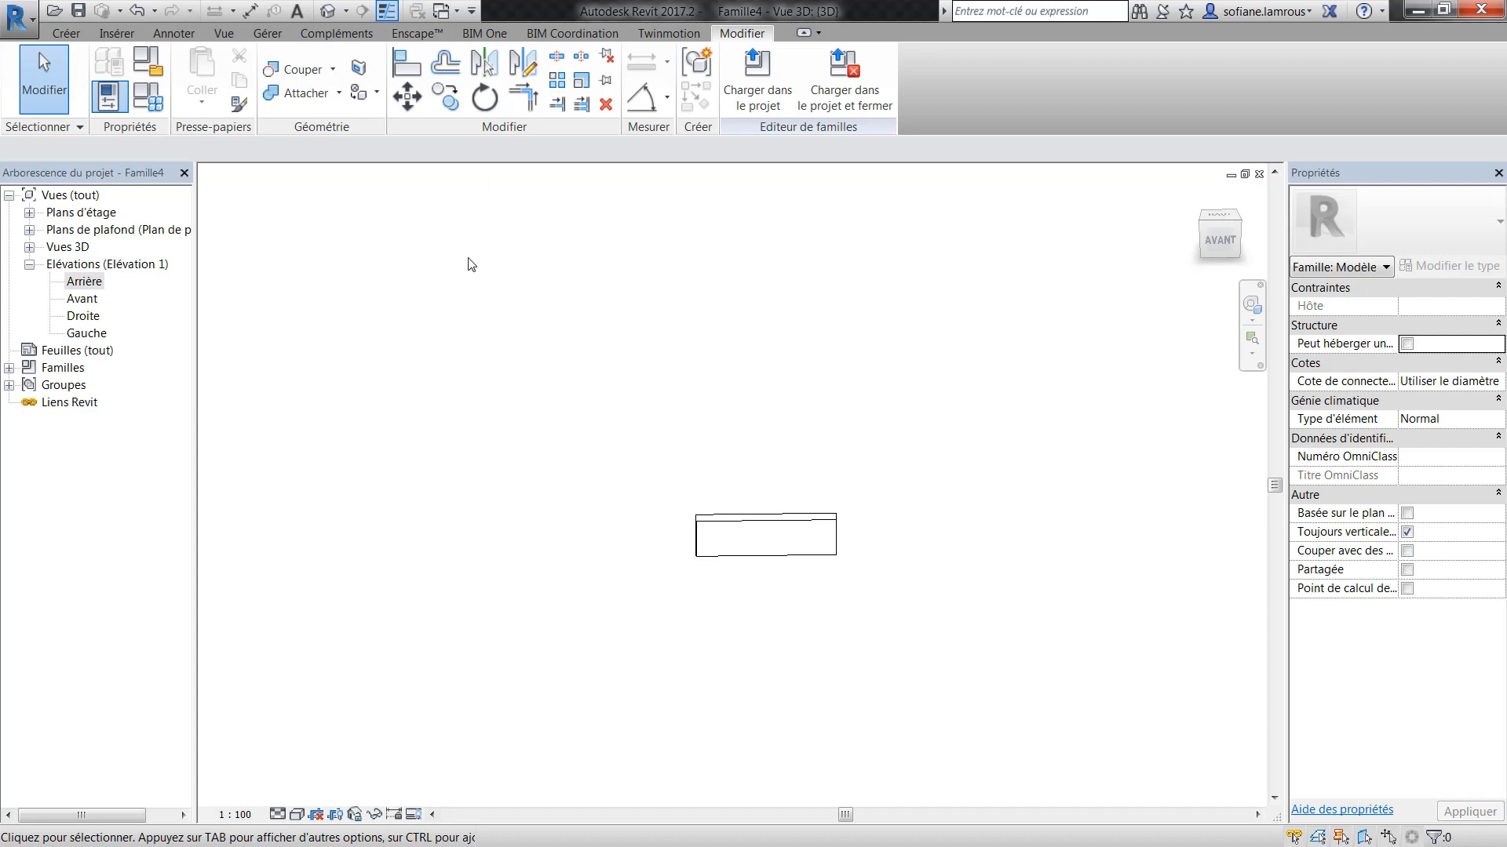
pyautogui.click(744, 107)
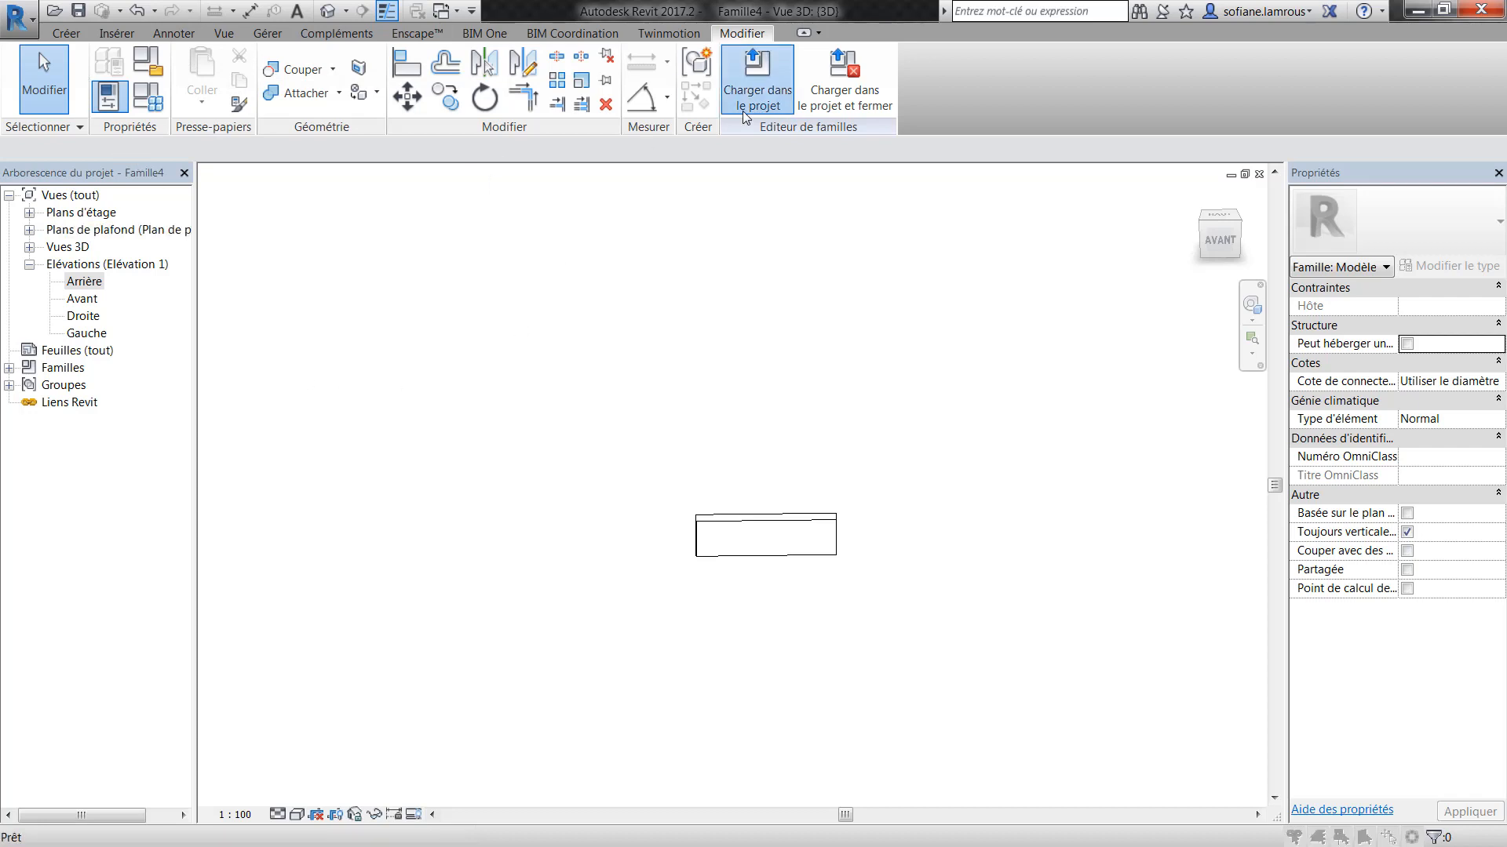
pyautogui.press('Escape')
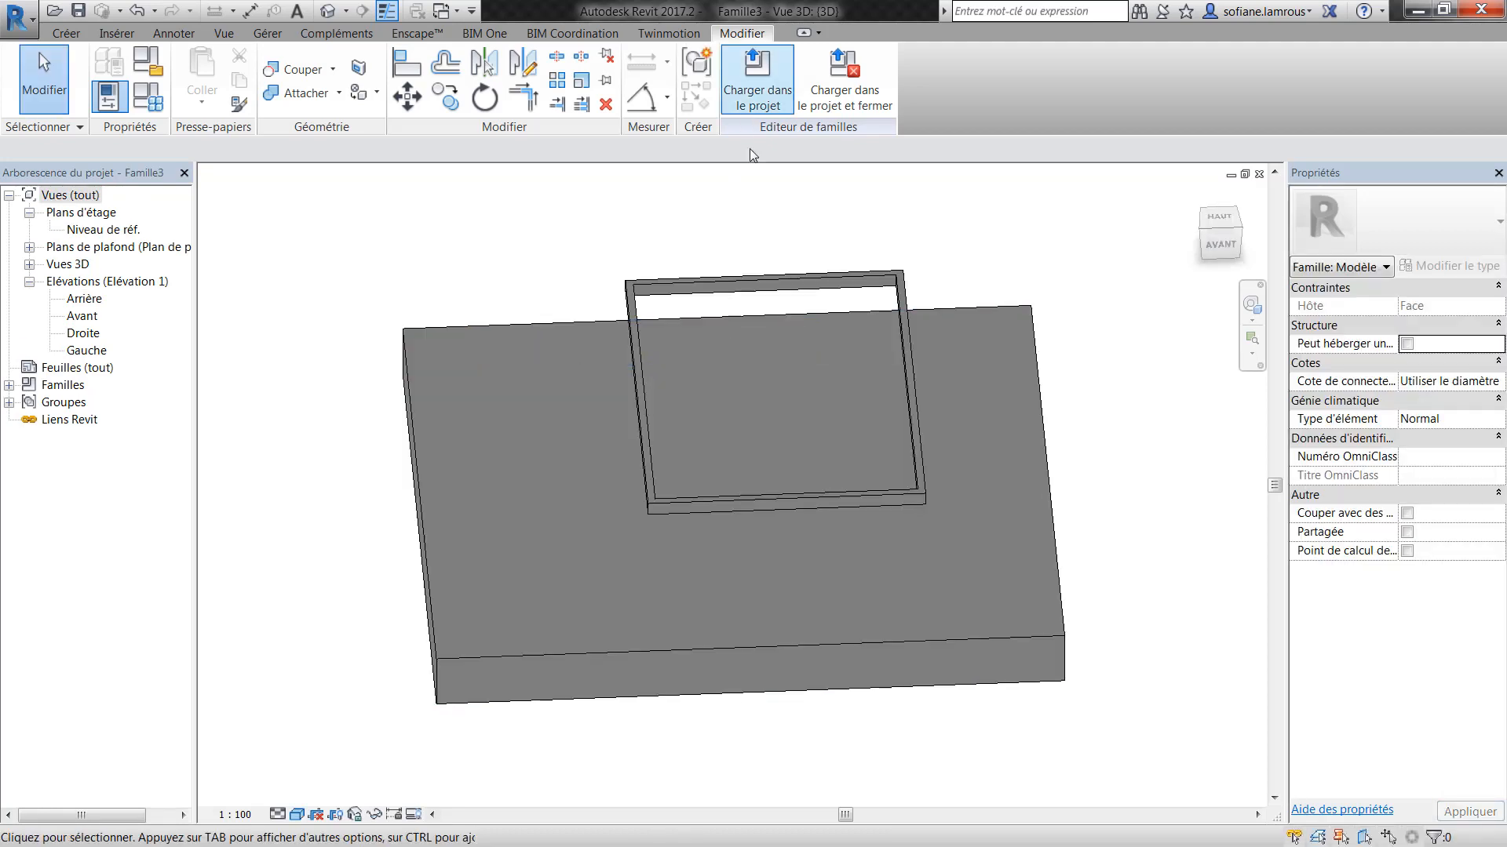
# - Save the framed panel family on the Bureau as Cadre_Mur rideau, and close the empty Projet1 project
pyautogui.scroll(-2, 828, 284)
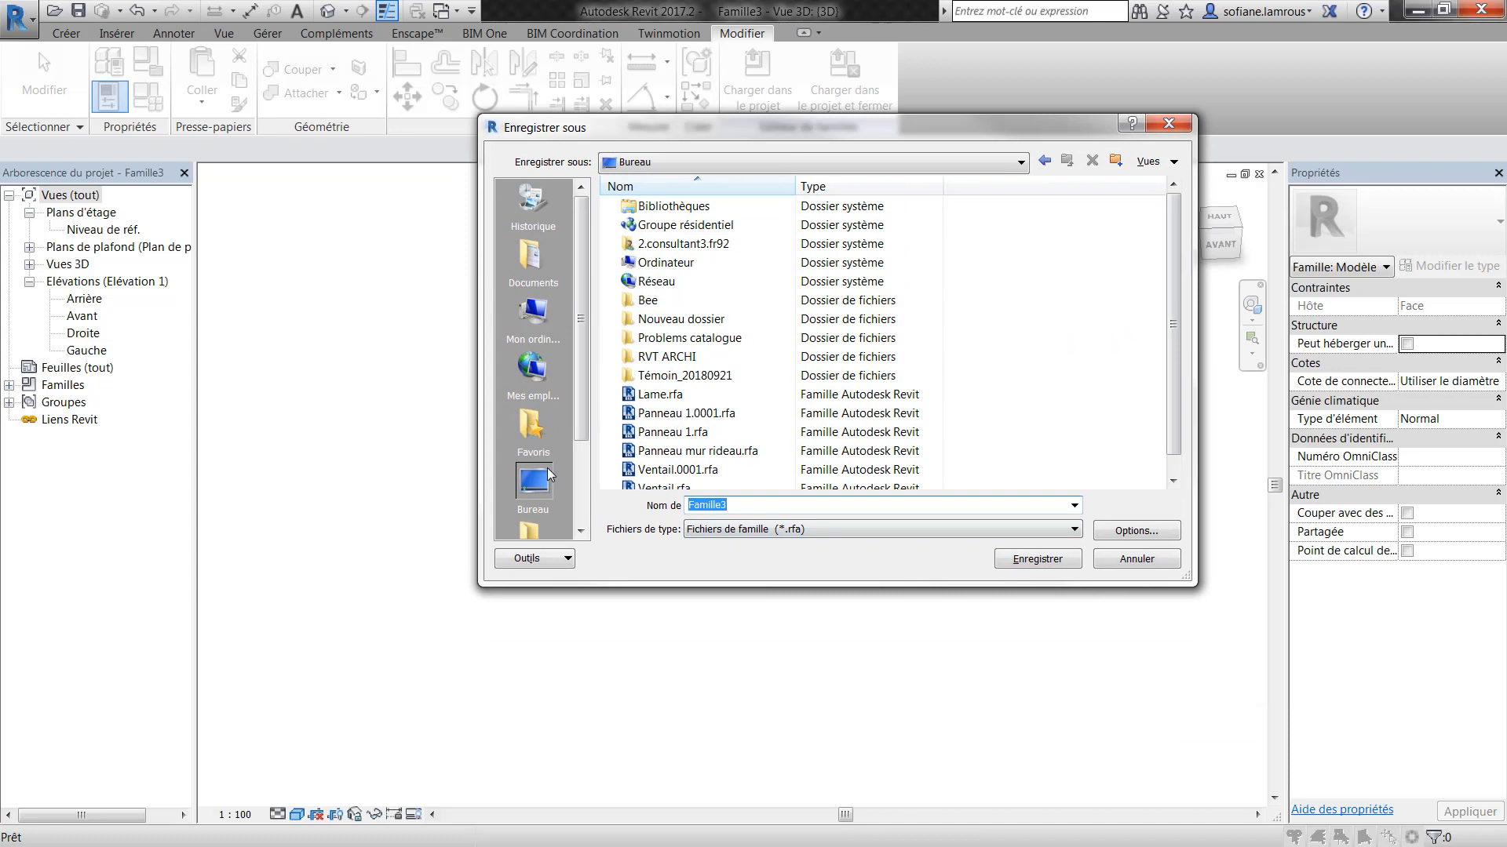
pyautogui.write('Cadre_Mur rideau')
pyautogui.click(998, 560)
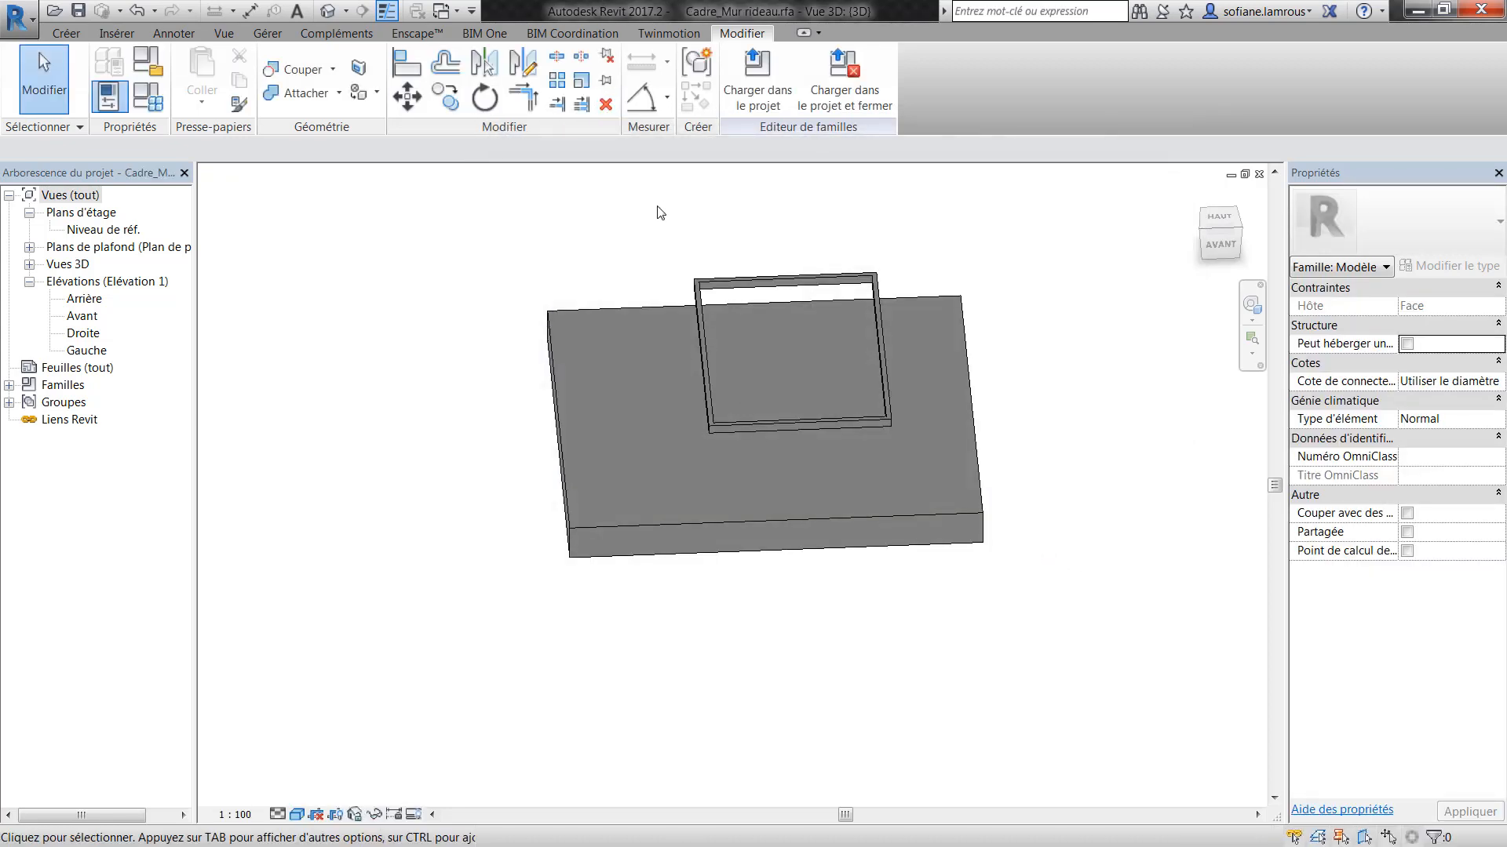
pyautogui.hotkey('ctrl', 'Tab')
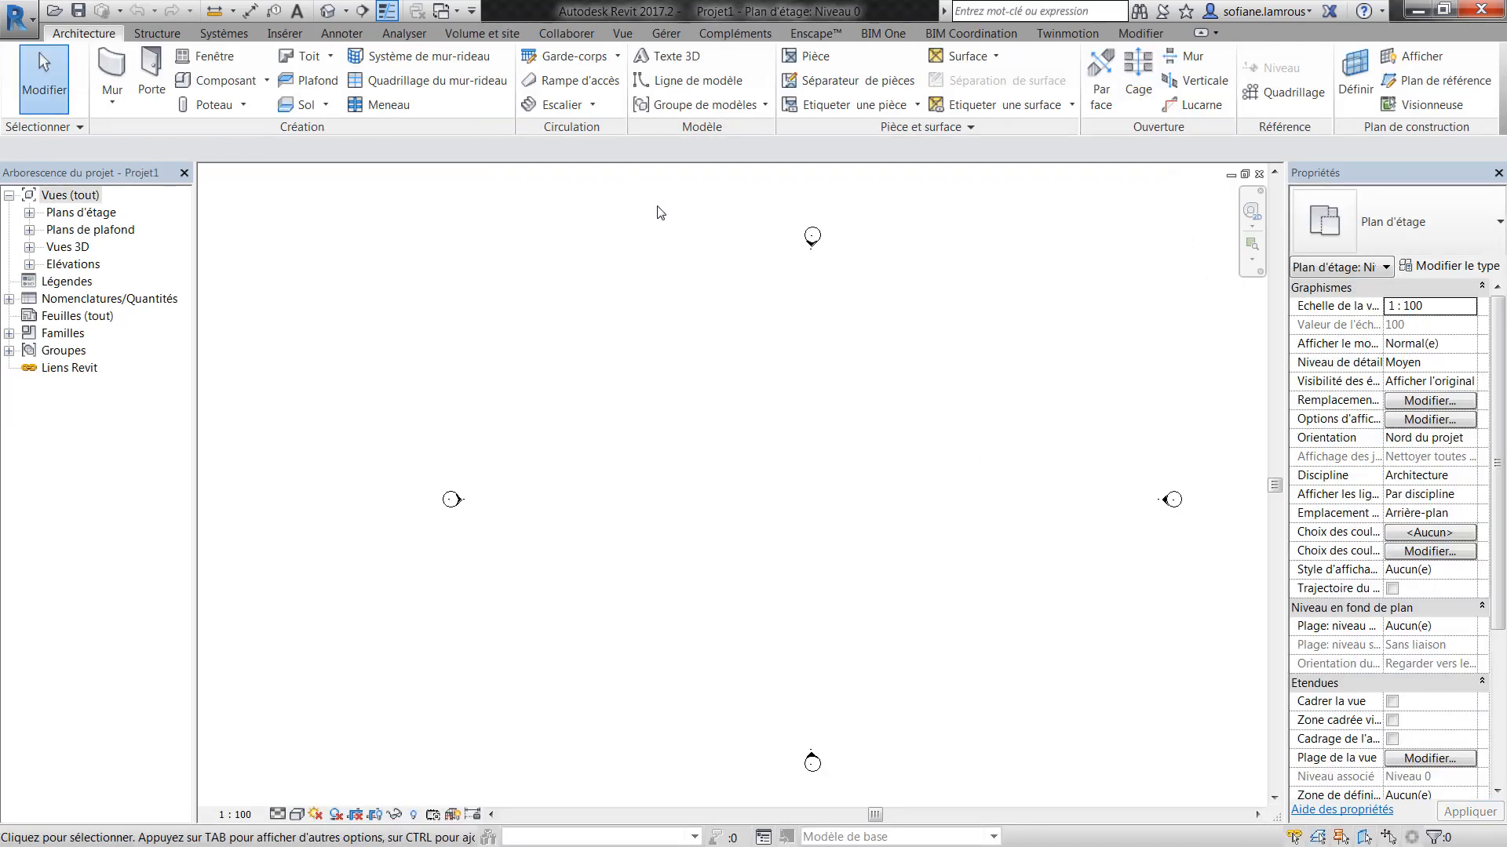
pyautogui.click(1260, 174)
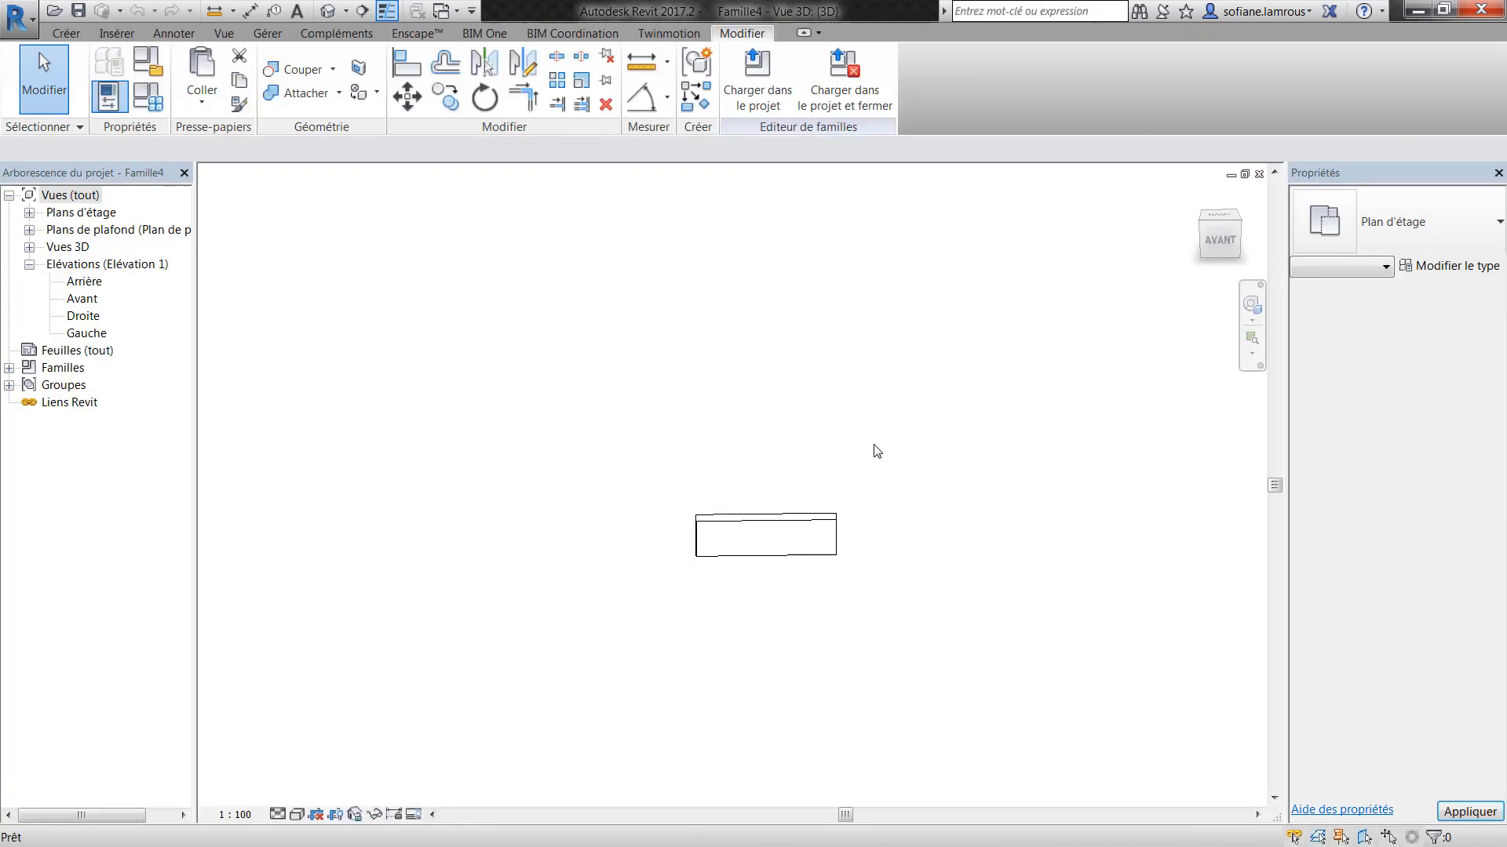
# - Load the slat family Famille4 into the Cadre_Mur rideau family and place one instance beside the host block
pyautogui.click(757, 79)
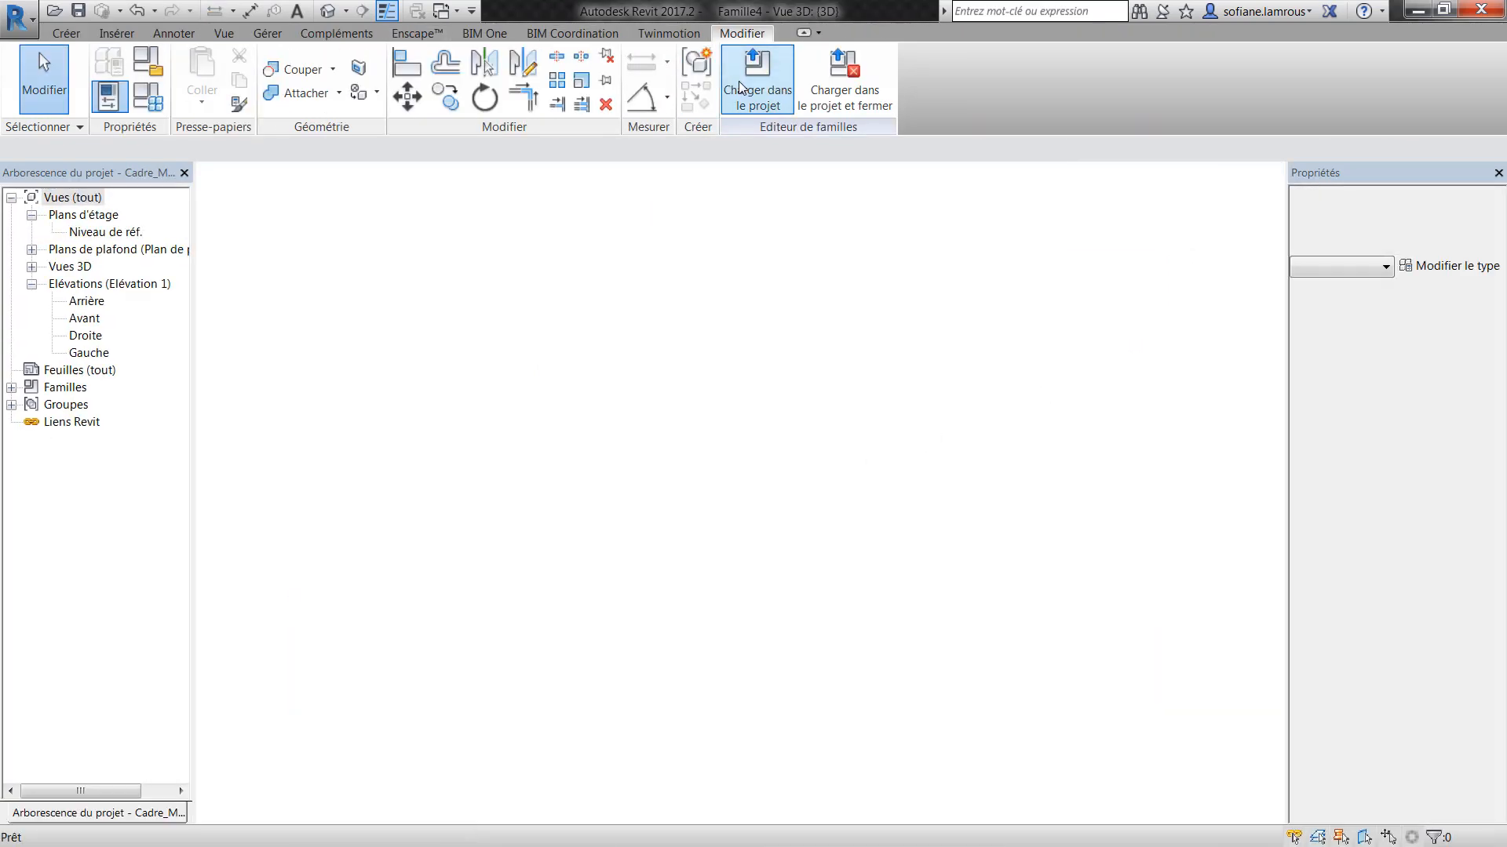
pyautogui.scroll(-1, 805, 317)
pyautogui.moveTo(773, 365); pyautogui.dragTo(677, 531, button='middle')
pyautogui.click(845, 503)
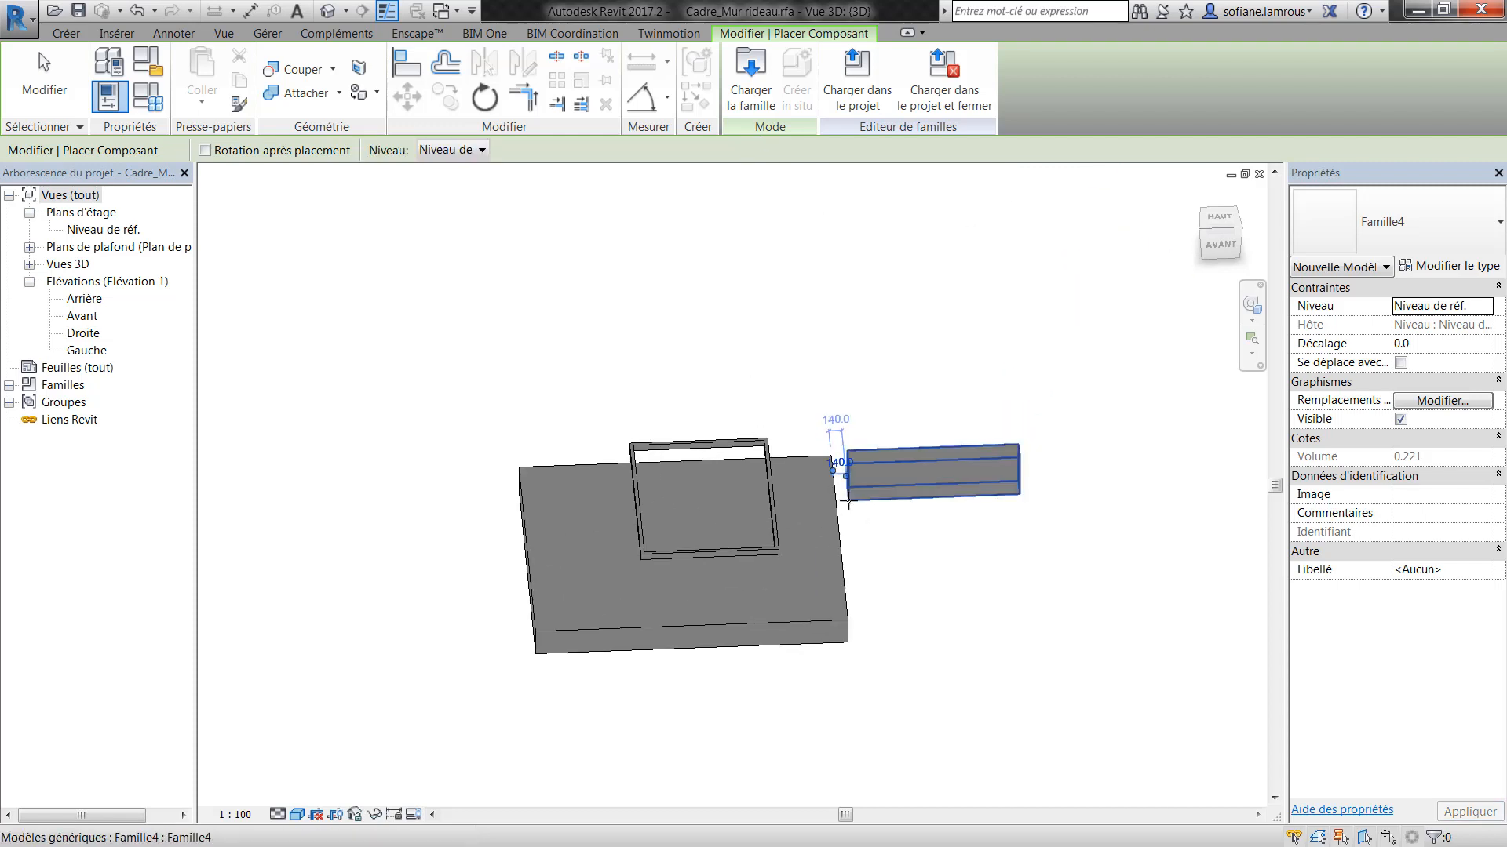
pyautogui.scroll(-2, 848, 501)
pyautogui.press('Escape')
pyautogui.scroll(1, 849, 500)
pyautogui.keyDown('shift'); pyautogui.moveTo(802, 444); pyautogui.dragTo(957, 608, button='middle'); pyautogui.keyUp('shift')
pyautogui.scroll(2, 689, 446)
pyautogui.scroll(1, 689, 444)
pyautogui.scroll(-2, 689, 444)
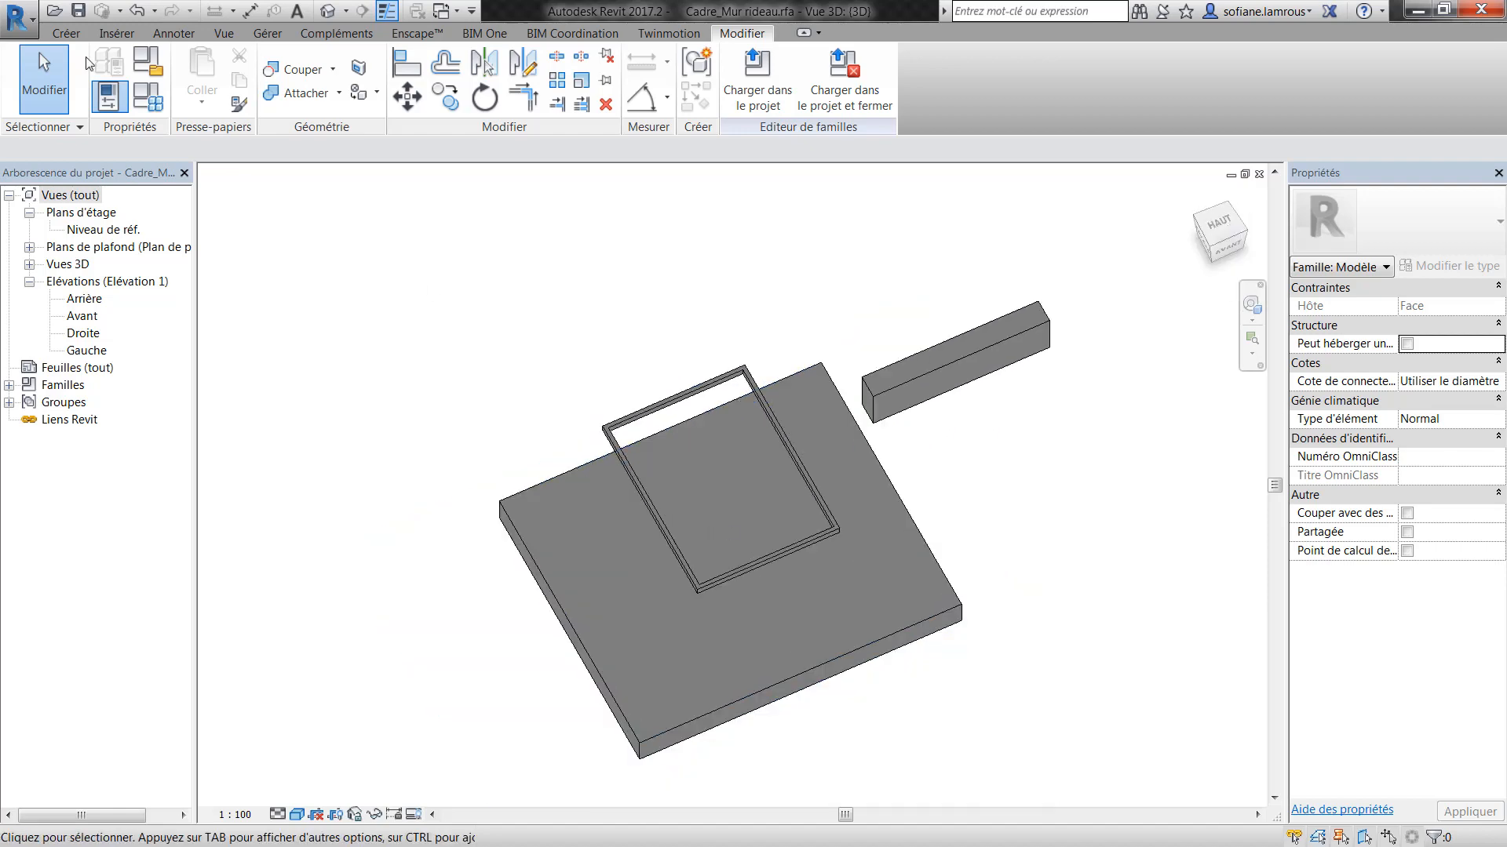
# - Add a Longueur type parameter named Largeur_Lame, grouped under Cotes, to the framed panel family
pyautogui.click(69, 35)
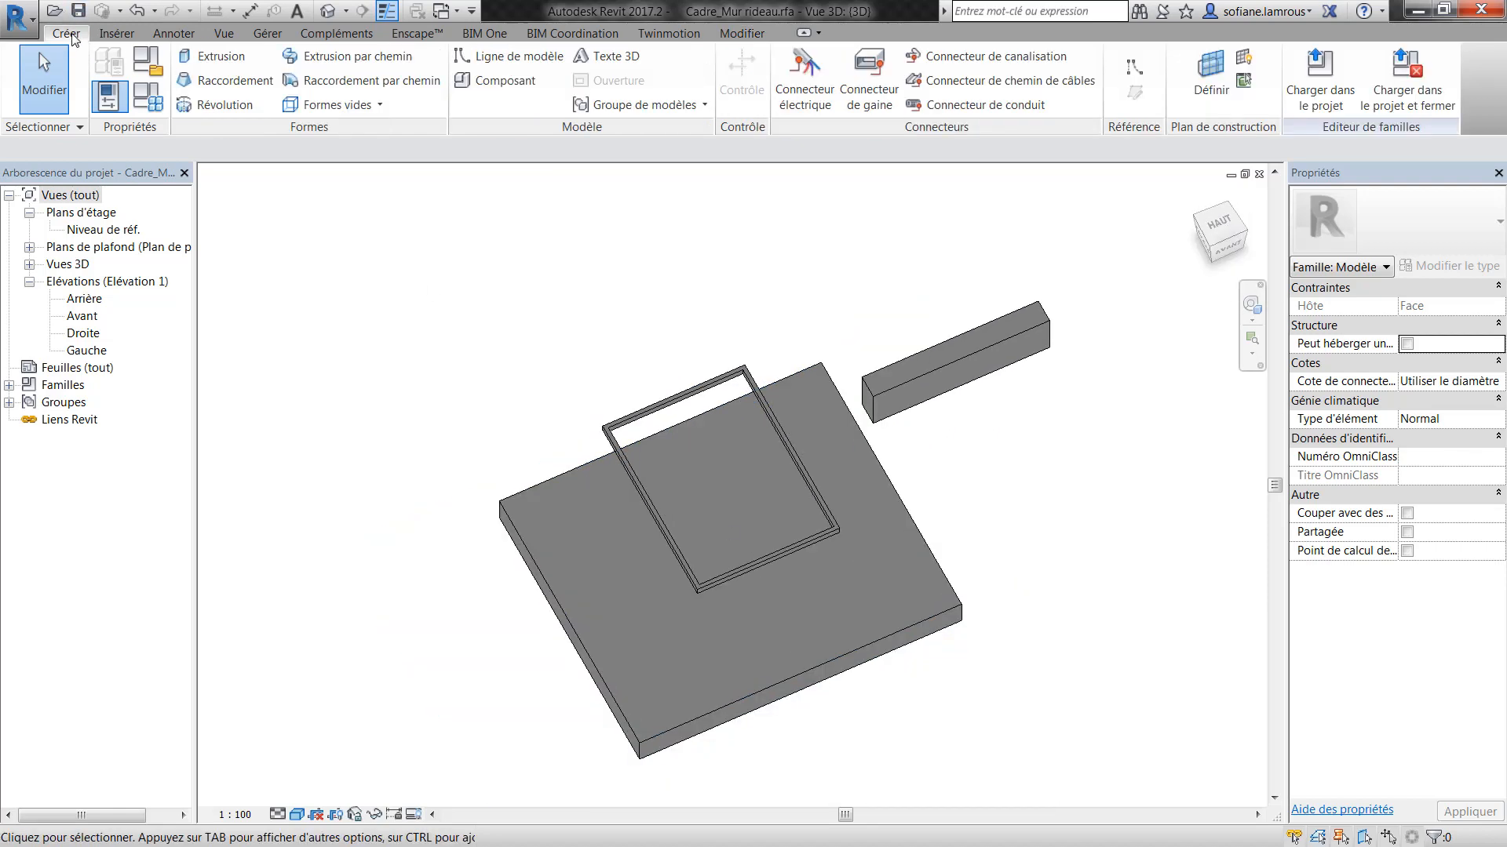
pyautogui.click(148, 97)
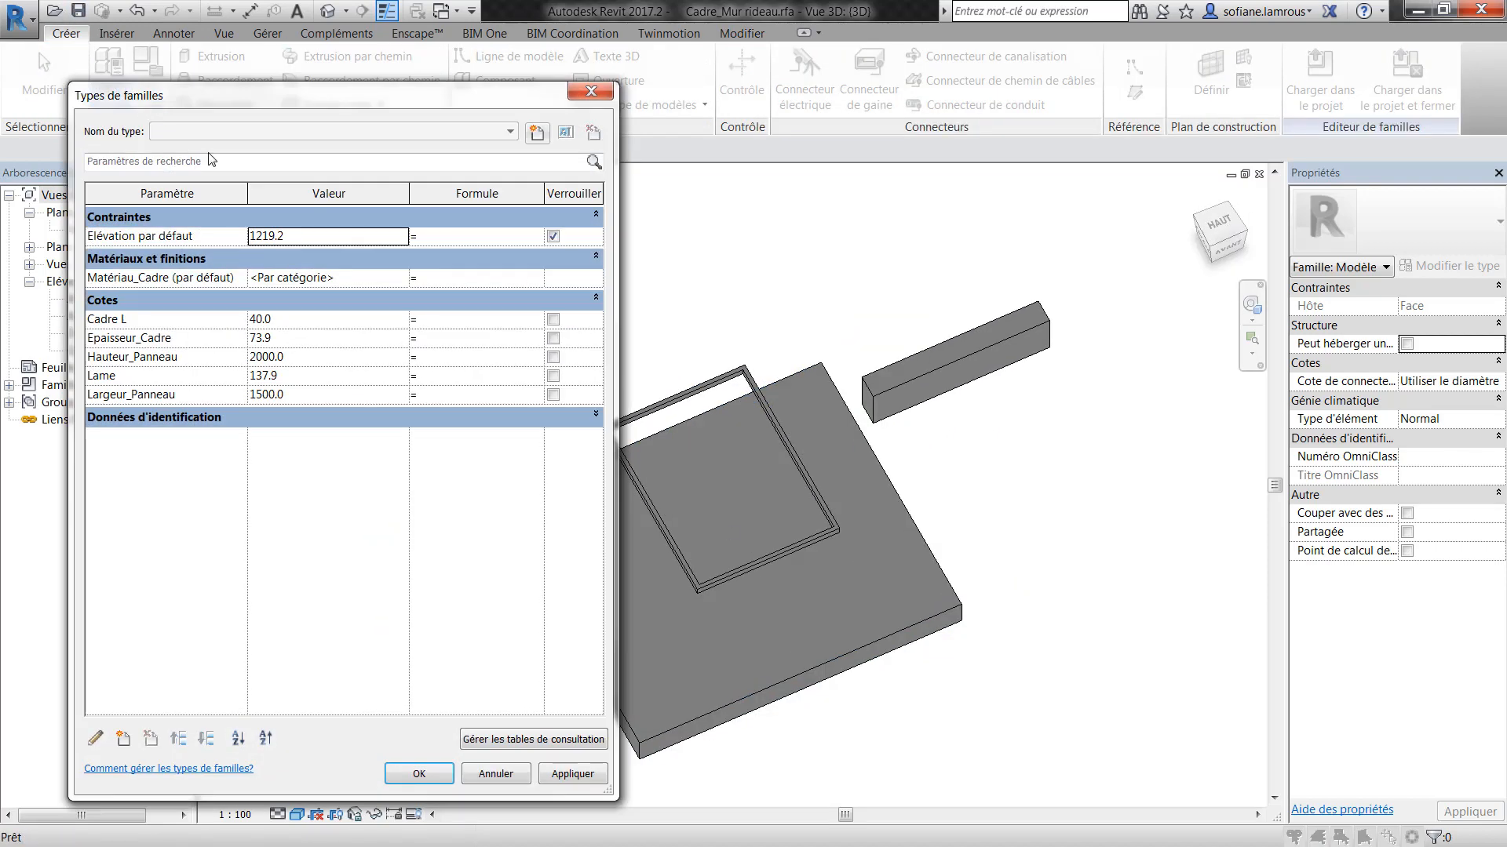
pyautogui.click(123, 738)
pyautogui.moveTo(600, 215); pyautogui.dragTo(1164, 147)
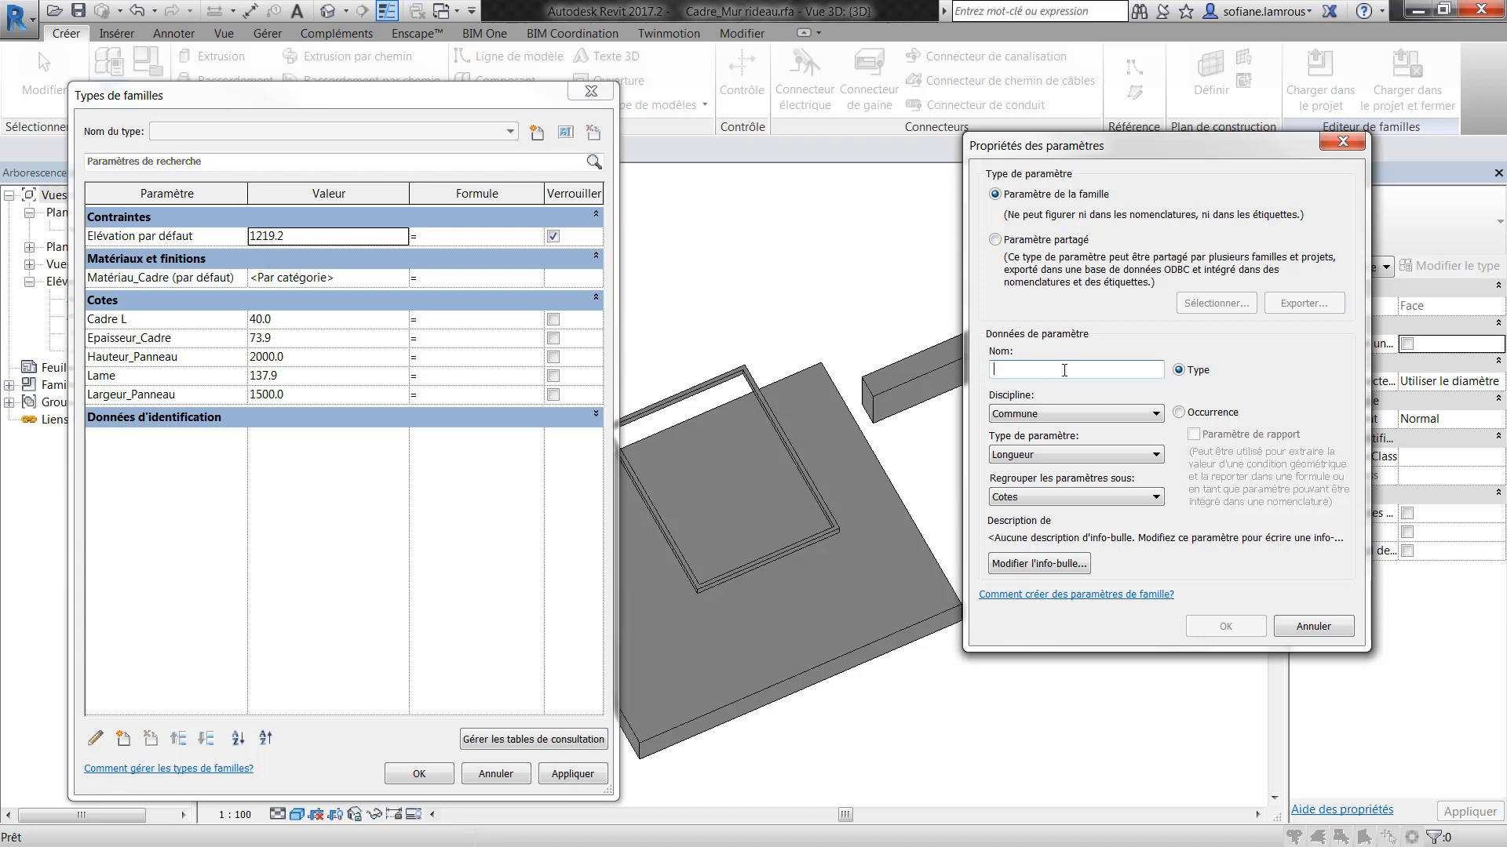
pyautogui.write('Largeur_Lame')
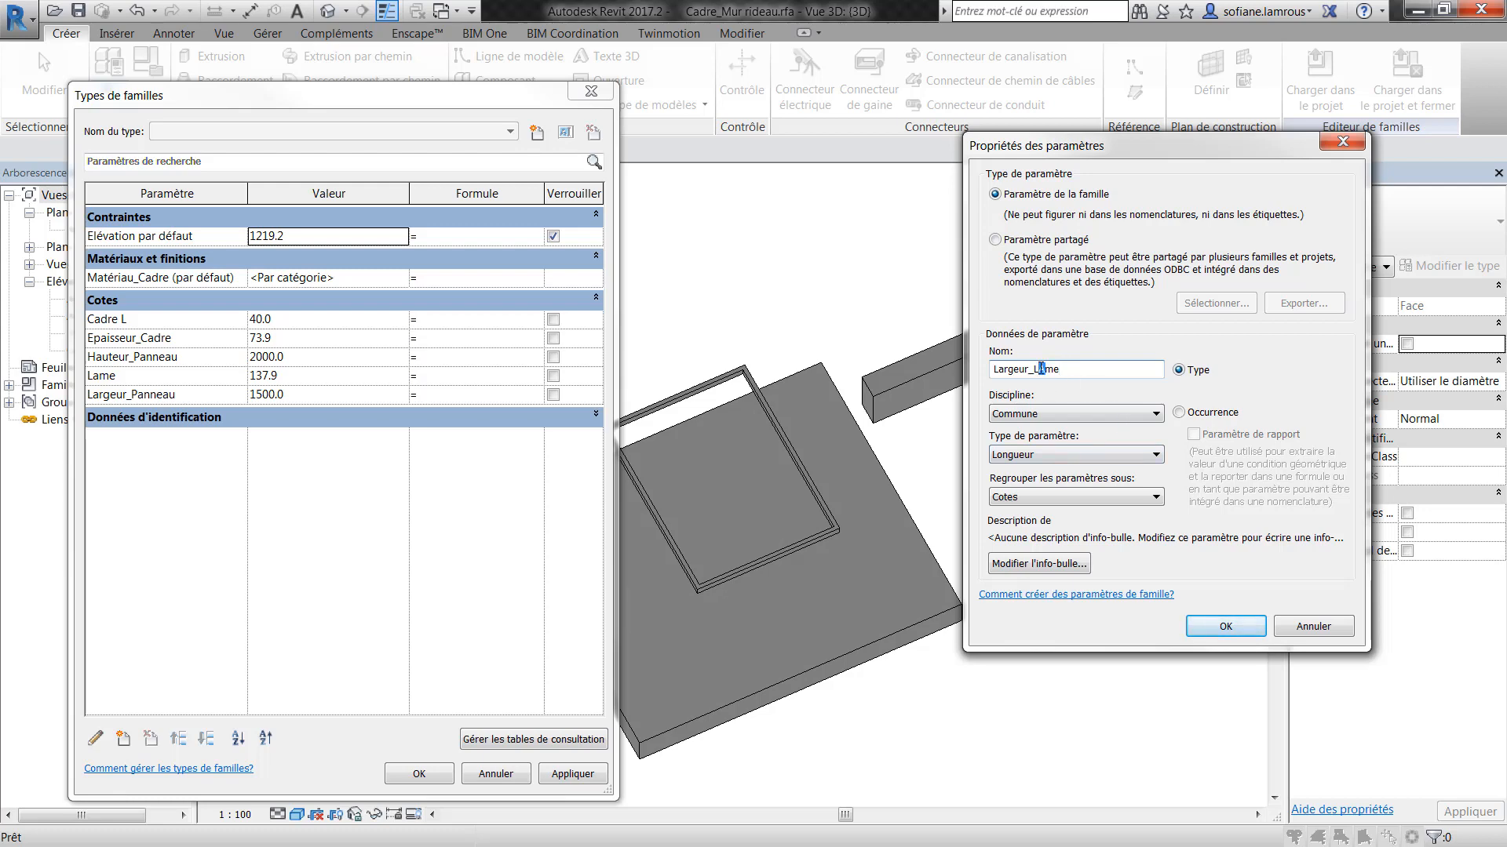
pyautogui.click(1196, 627)
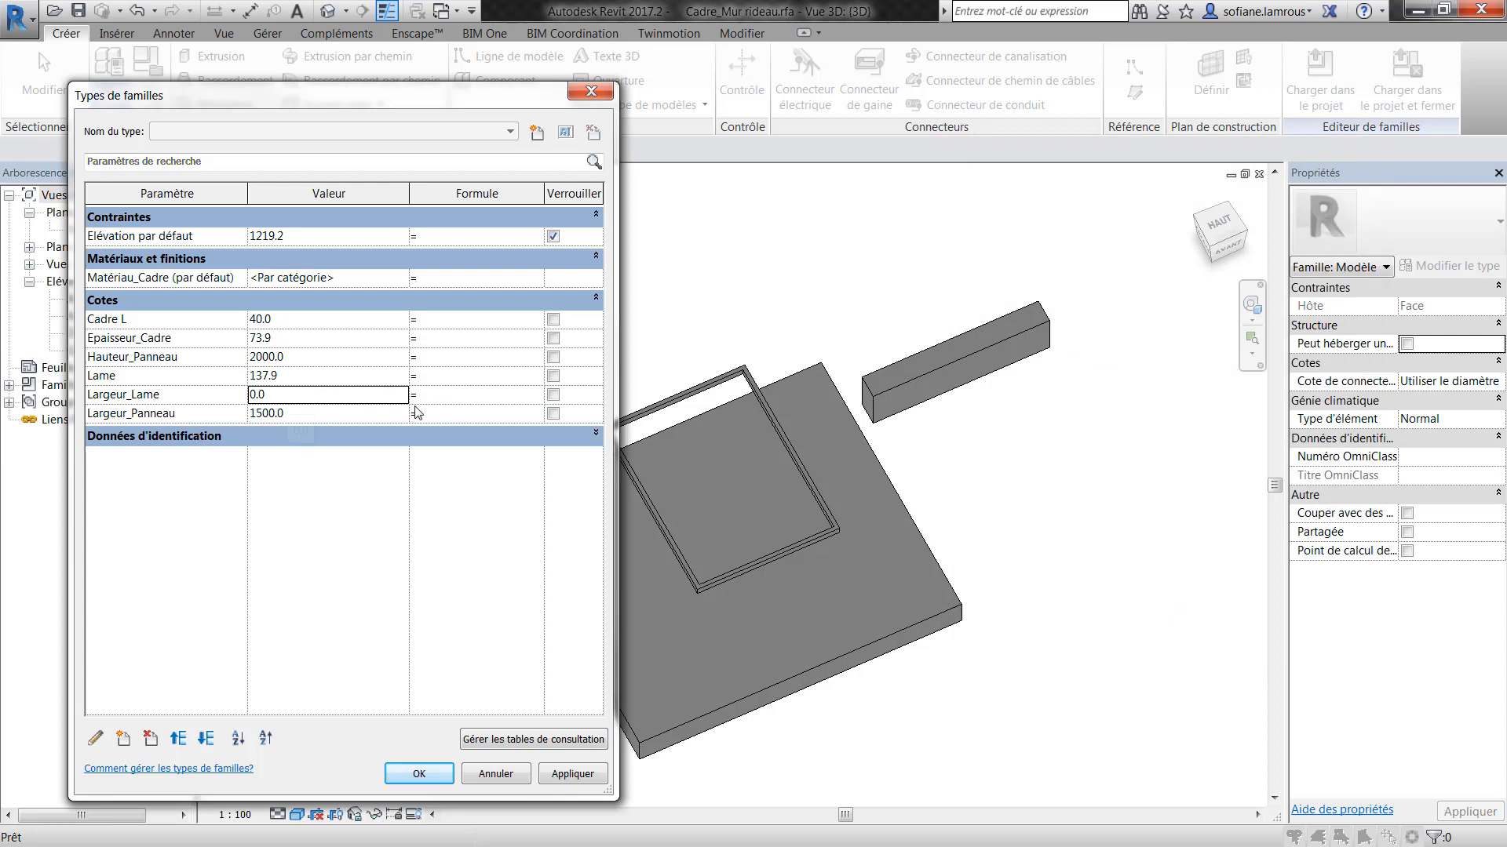
# - Set the formula of Largeur_Lame to Largeur_Panneau - Cadre L*2 and accept the family types
pyautogui.click(445, 398)
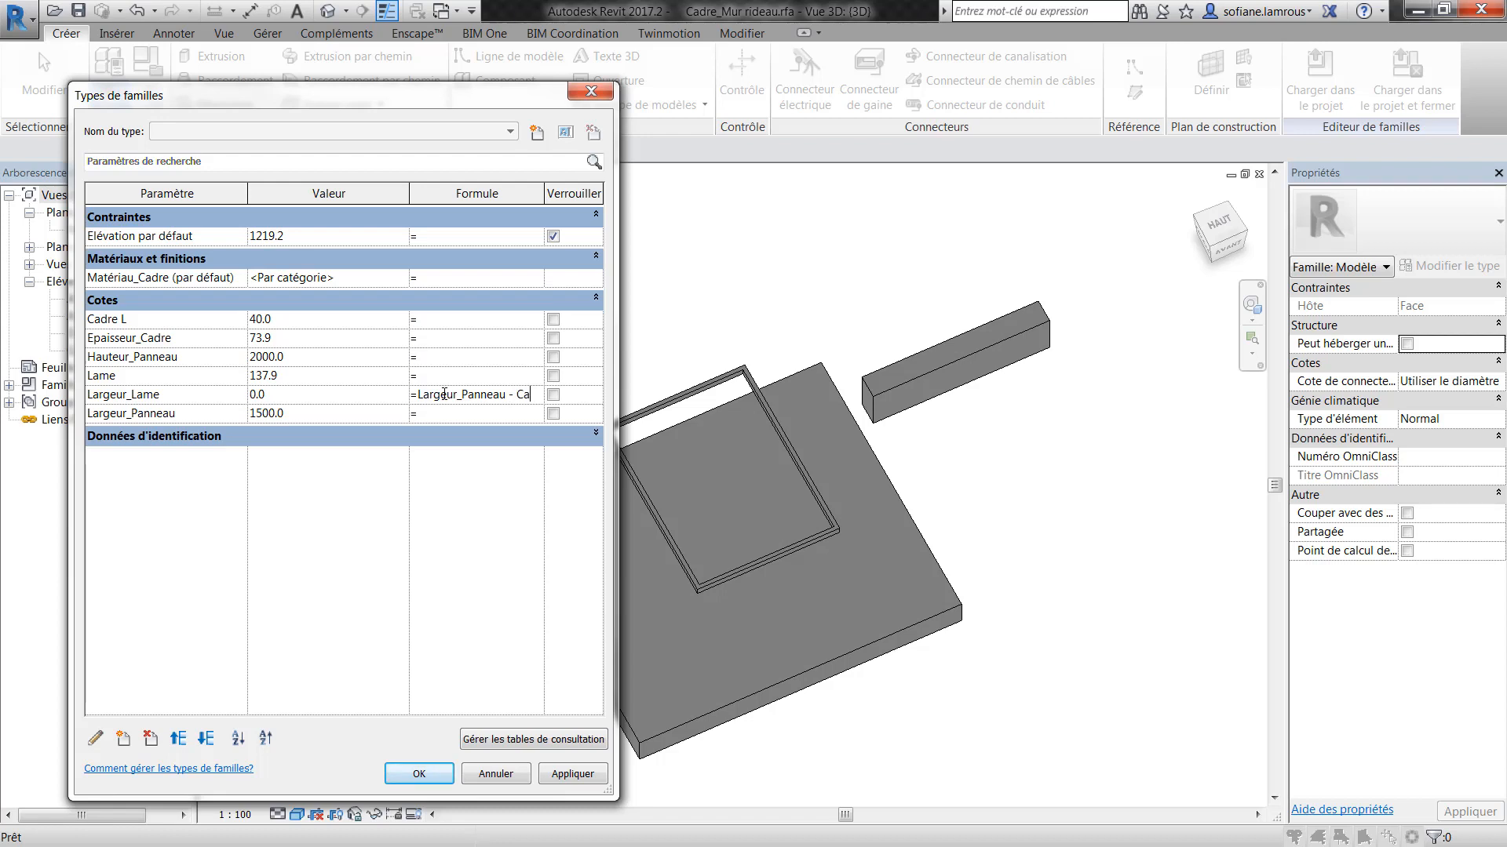
pyautogui.write('re L*2')
pyautogui.click(463, 416)
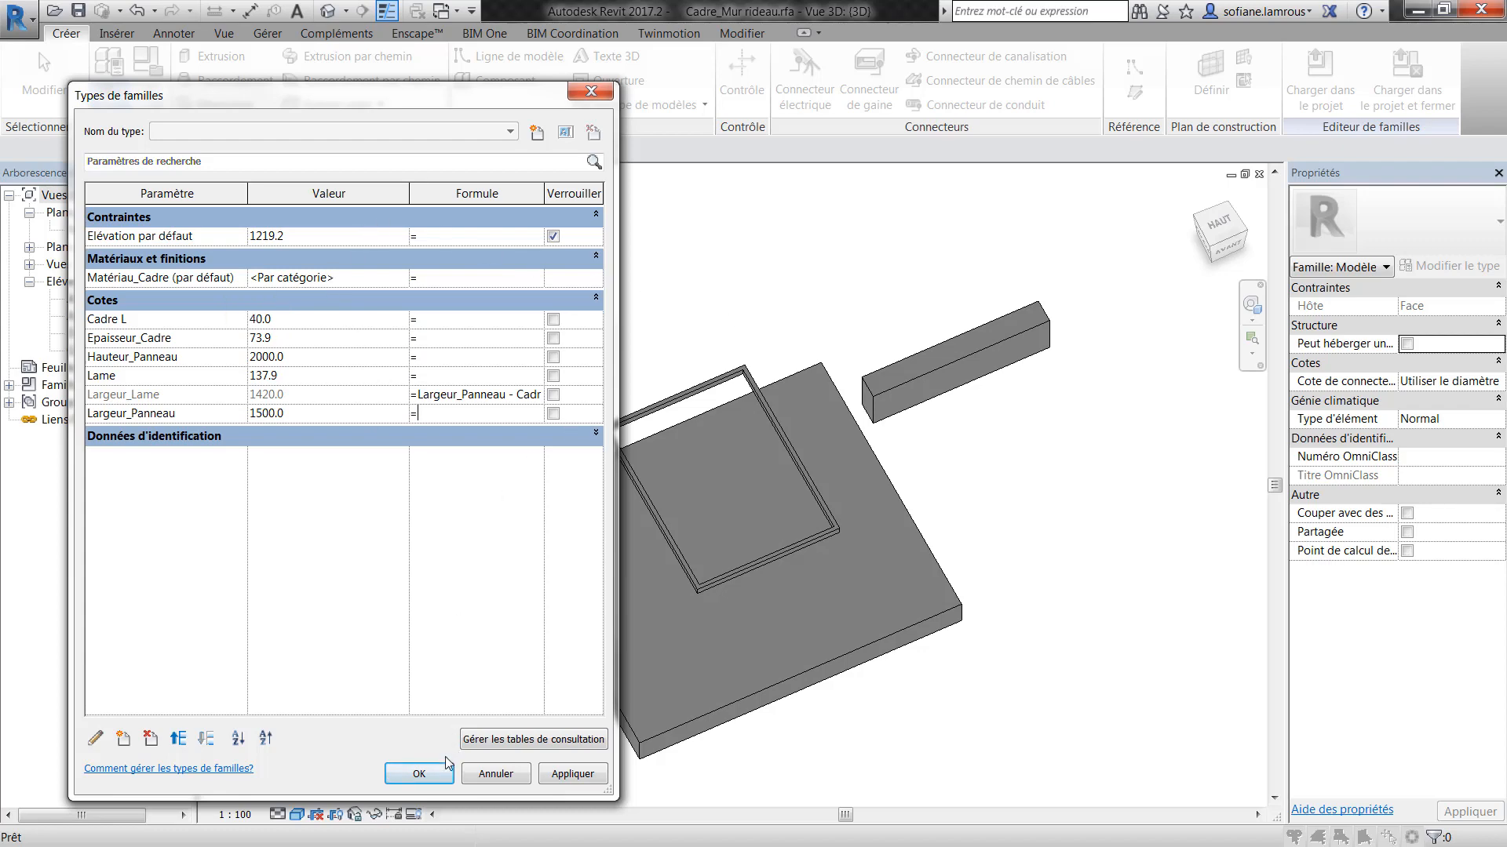
pyautogui.click(419, 773)
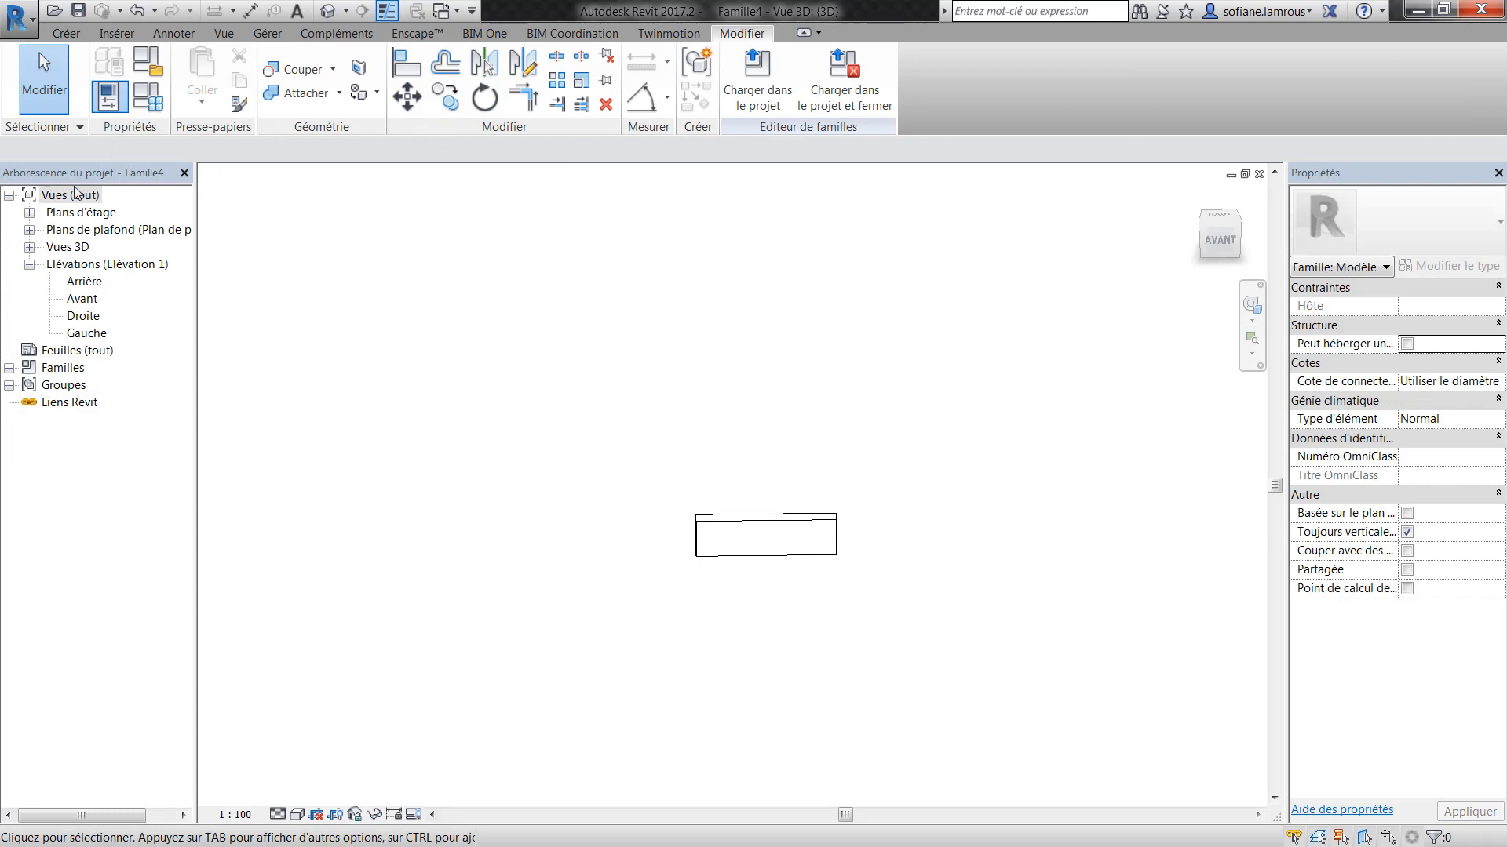
# - Examine the slat family's labelled length and width dimensions in its Niveau de réf. plan, and return to the framed panel family
pyautogui.click(30, 213)
pyautogui.click(68, 231)
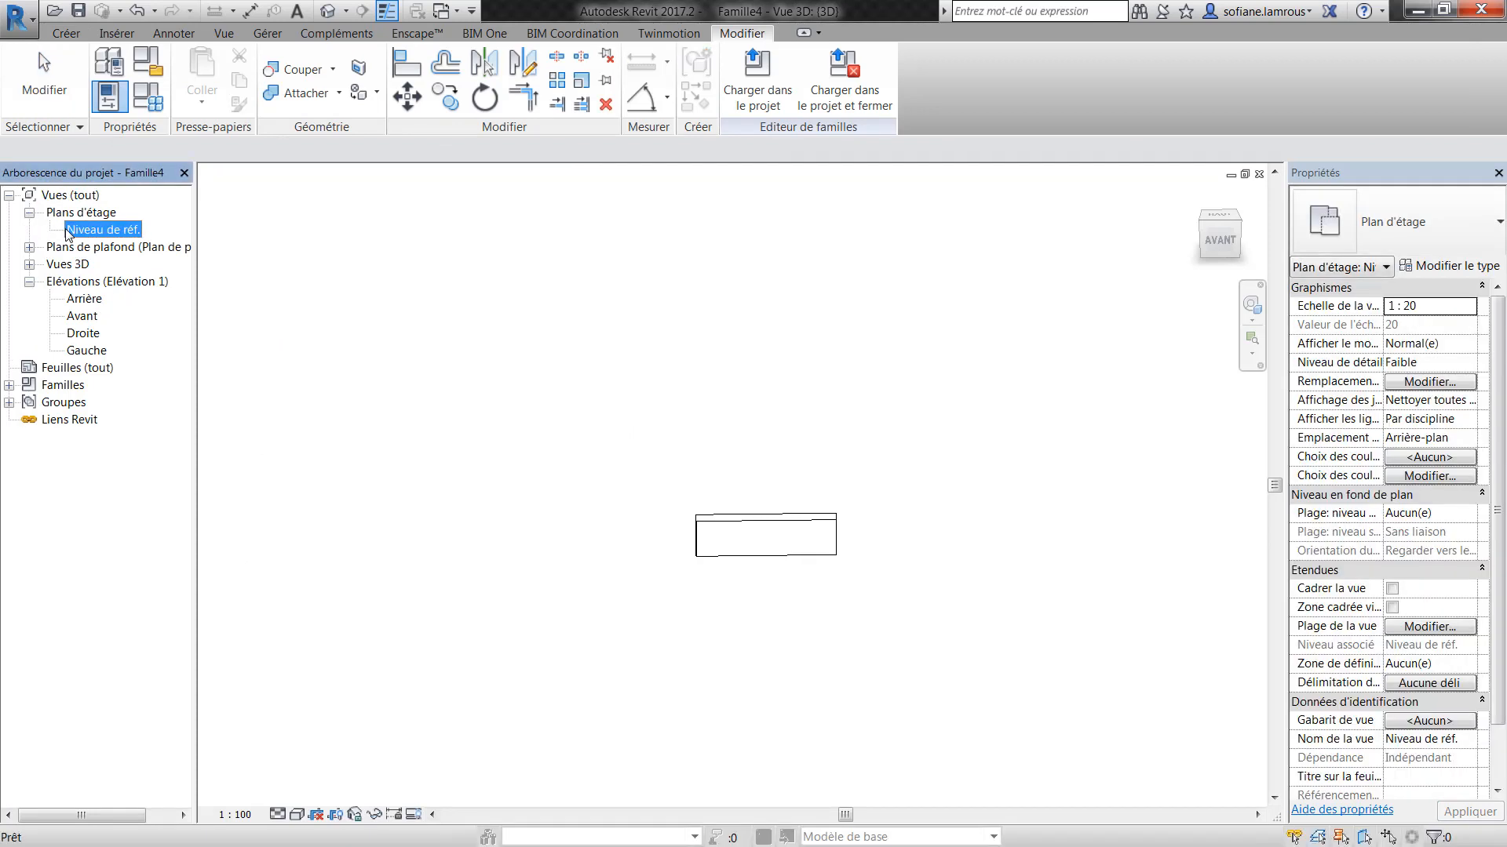
pyautogui.doubleClick(107, 237)
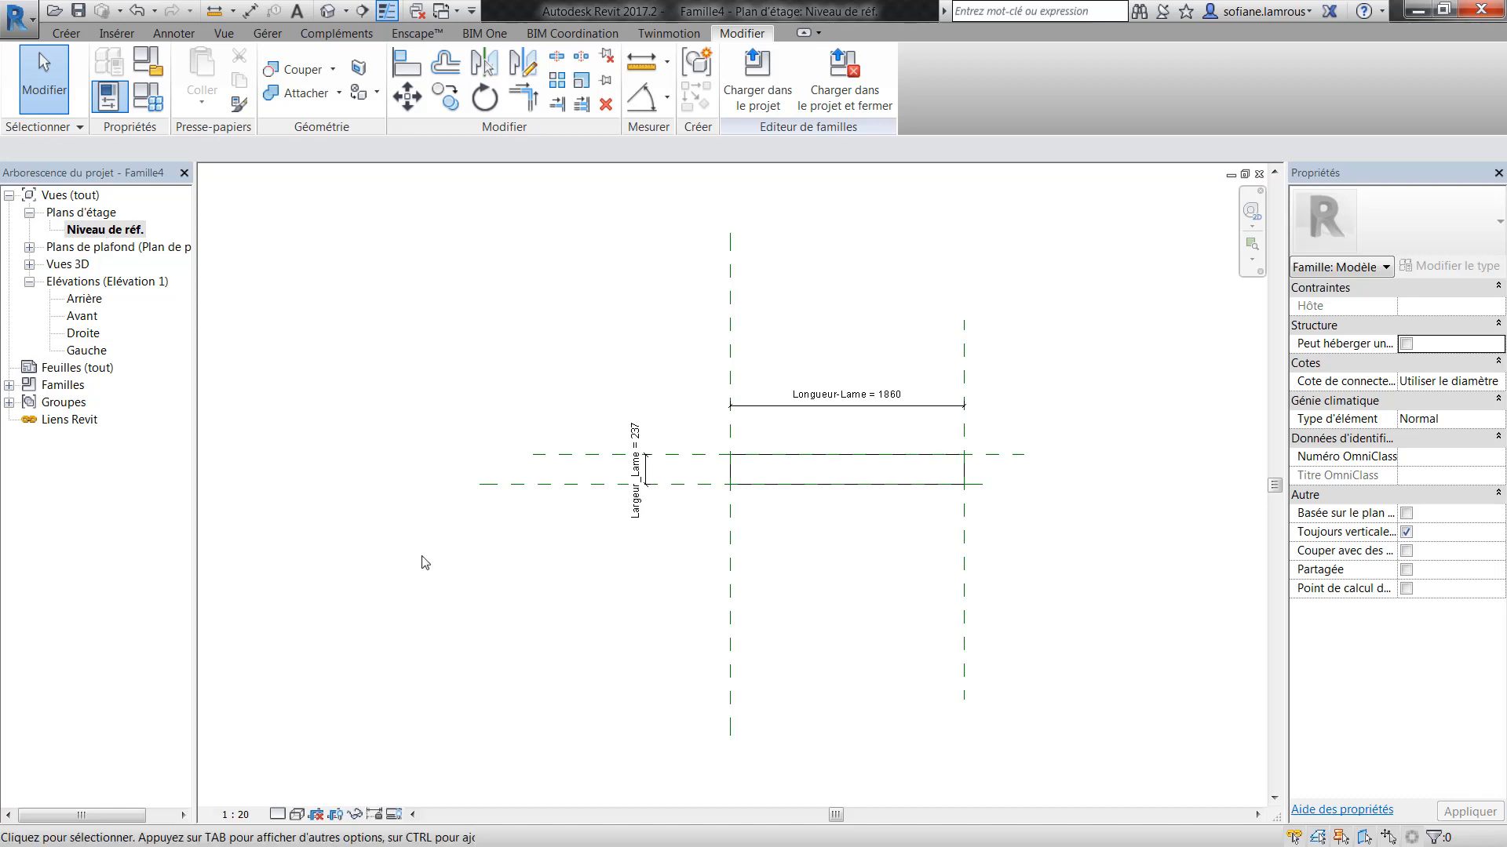
pyautogui.scroll(4, 628, 465)
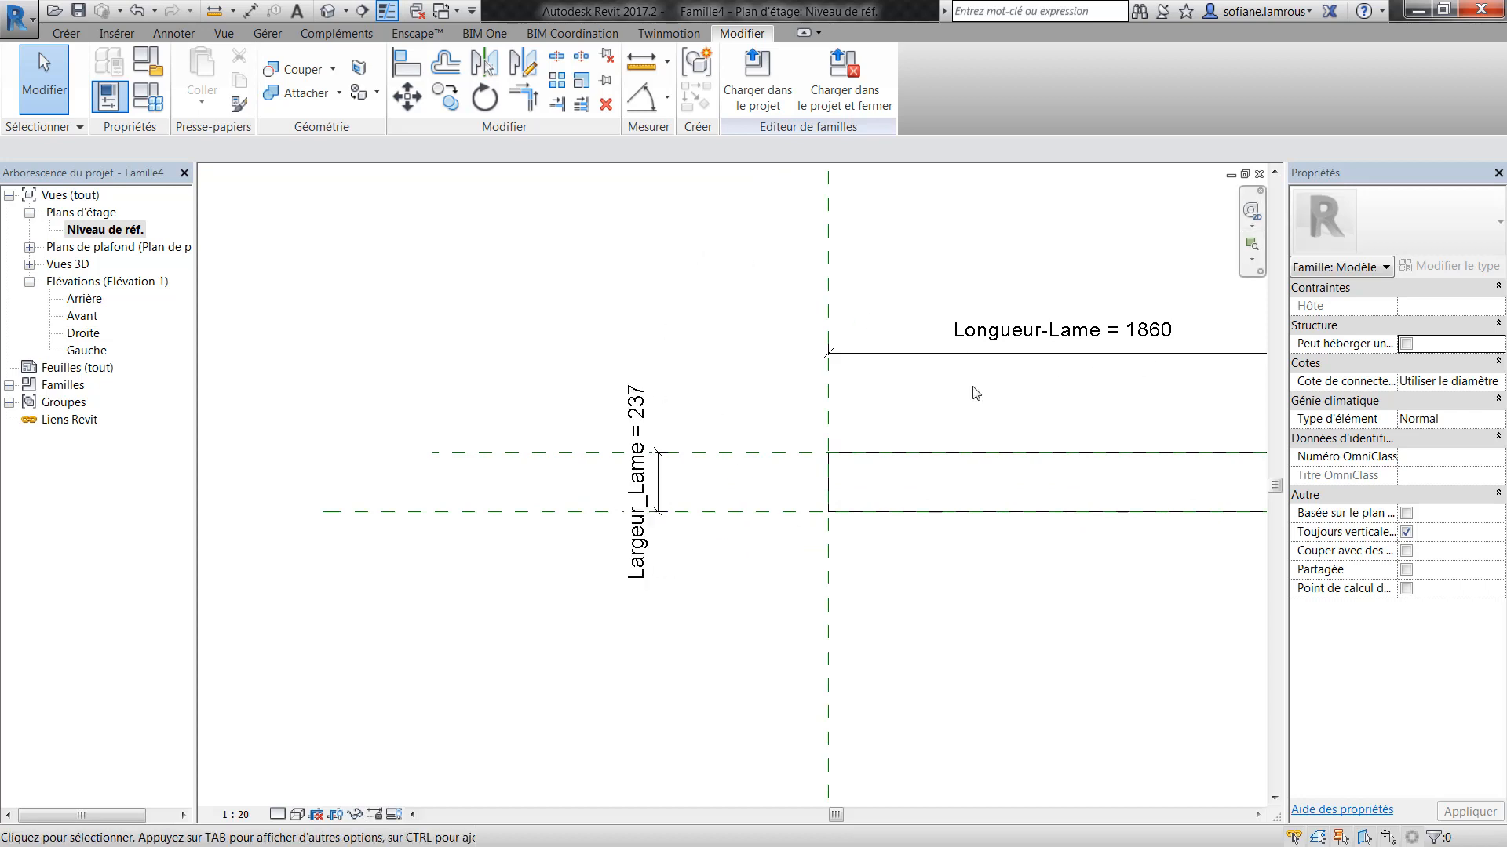
pyautogui.moveTo(911, 391); pyautogui.dragTo(794, 418, button='middle')
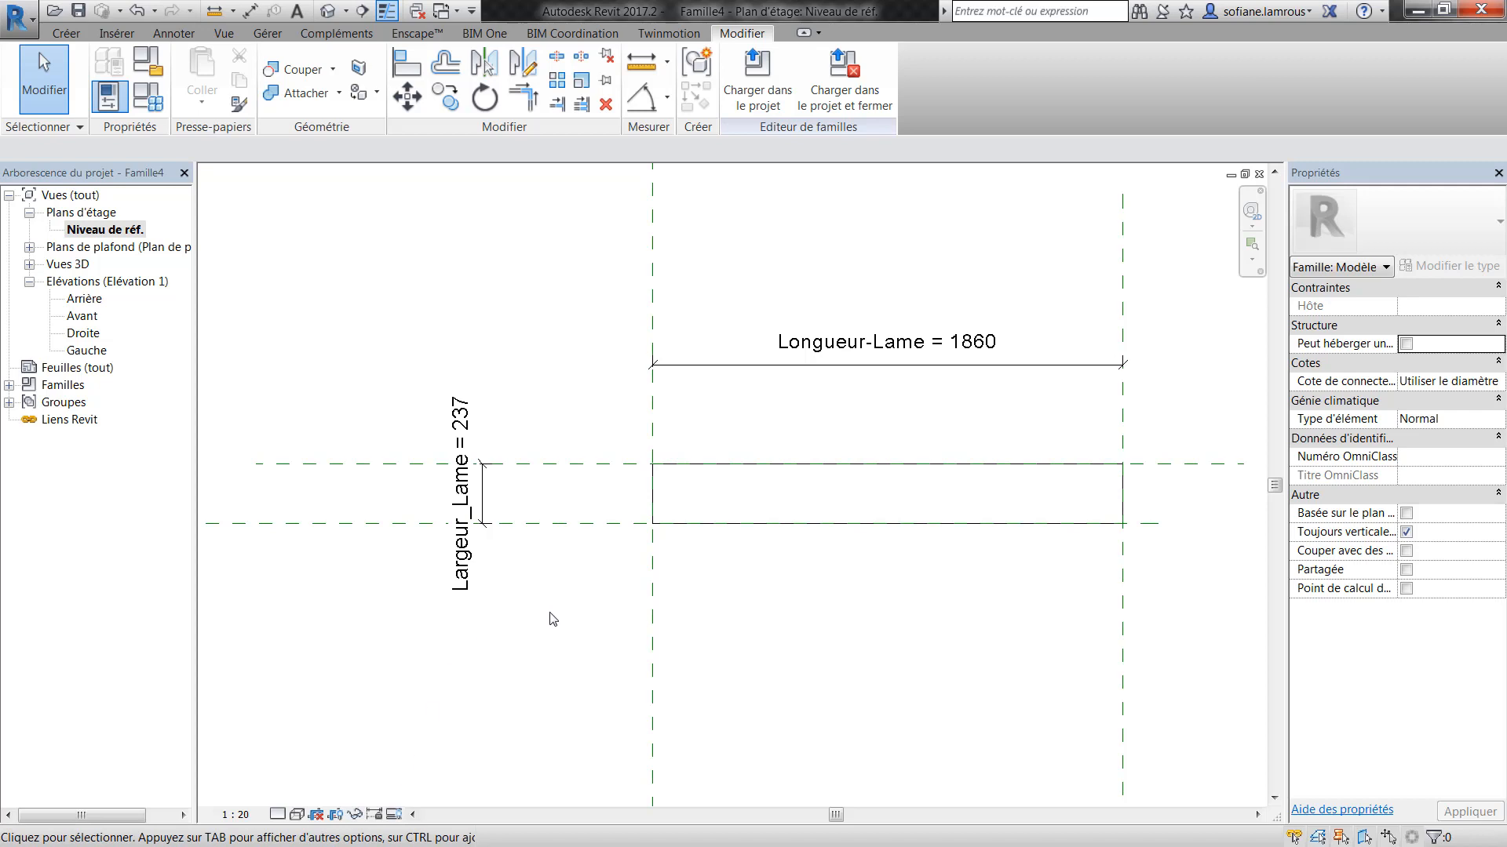
pyautogui.press('3')
pyautogui.press('d')
pyautogui.hotkey('ctrl', 'Tab')
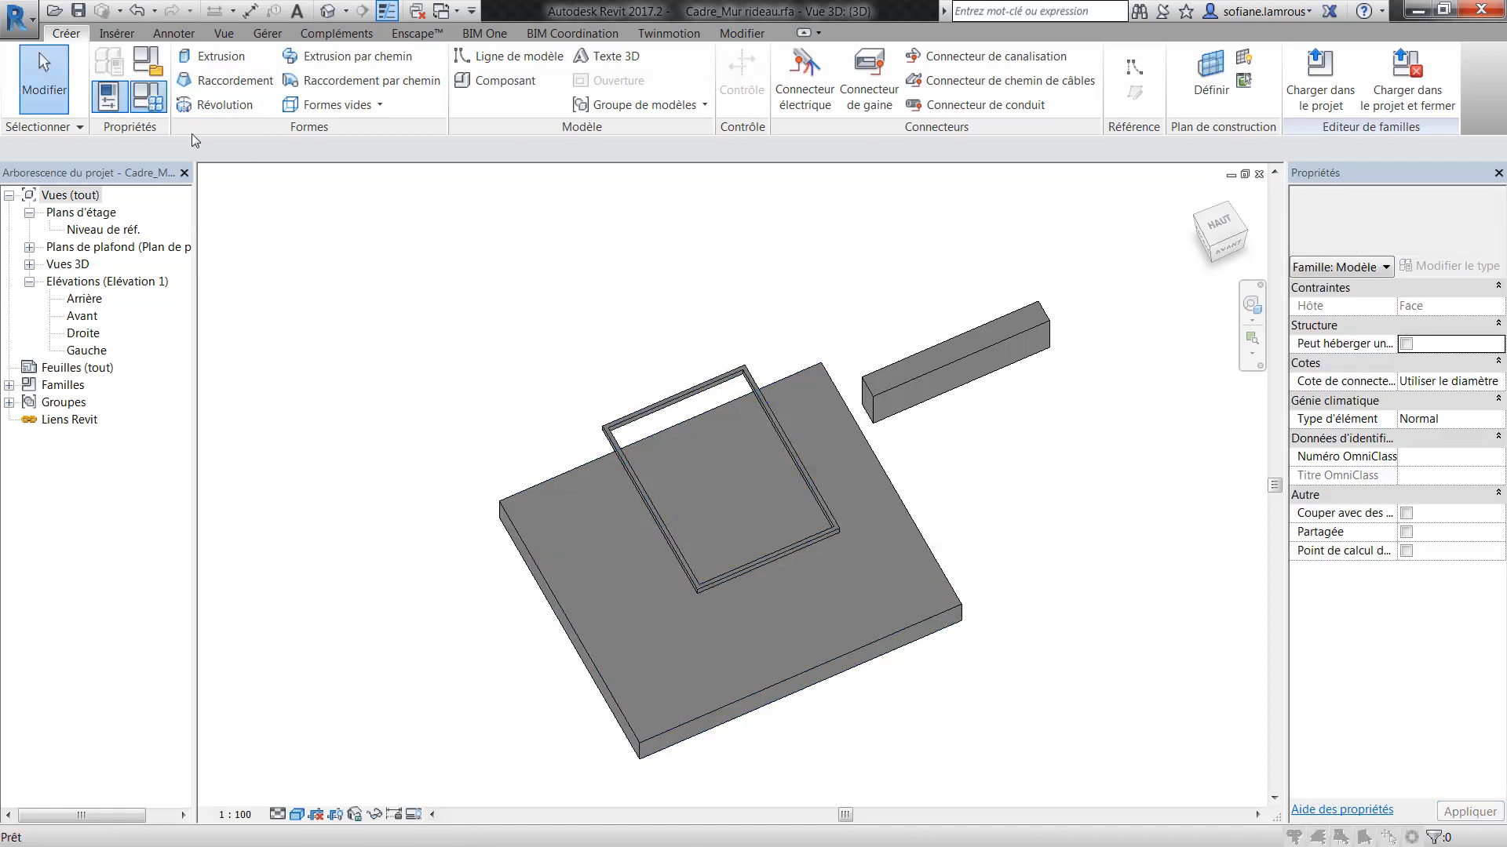
# - Add a Longueur type parameter named Epaisseur_Lame, grouped under Cotes, to the framed panel family
pyautogui.click(147, 95)
pyautogui.click(122, 739)
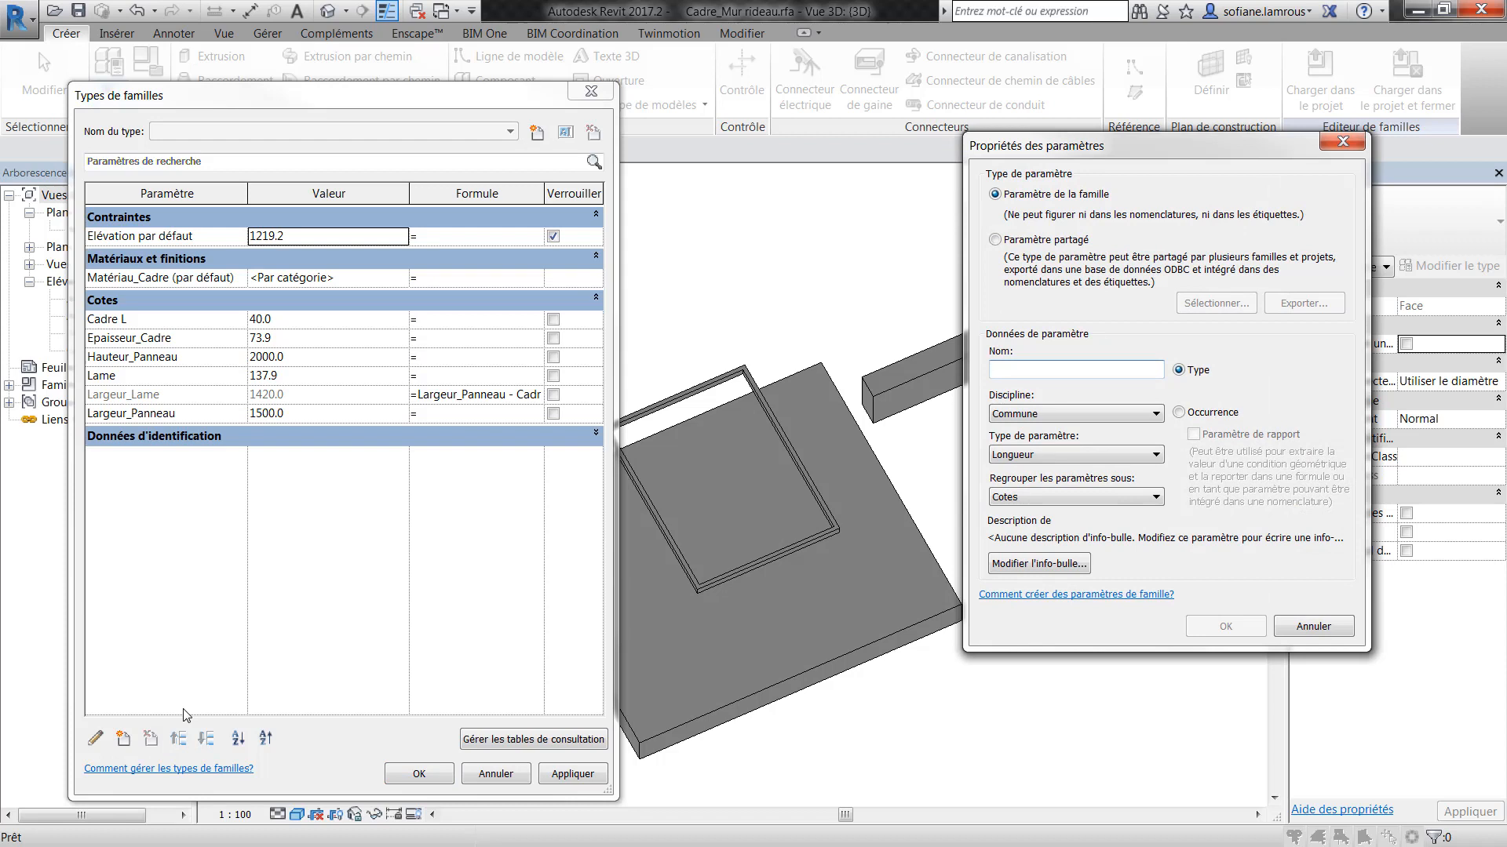
pyautogui.write('Epaisseur')
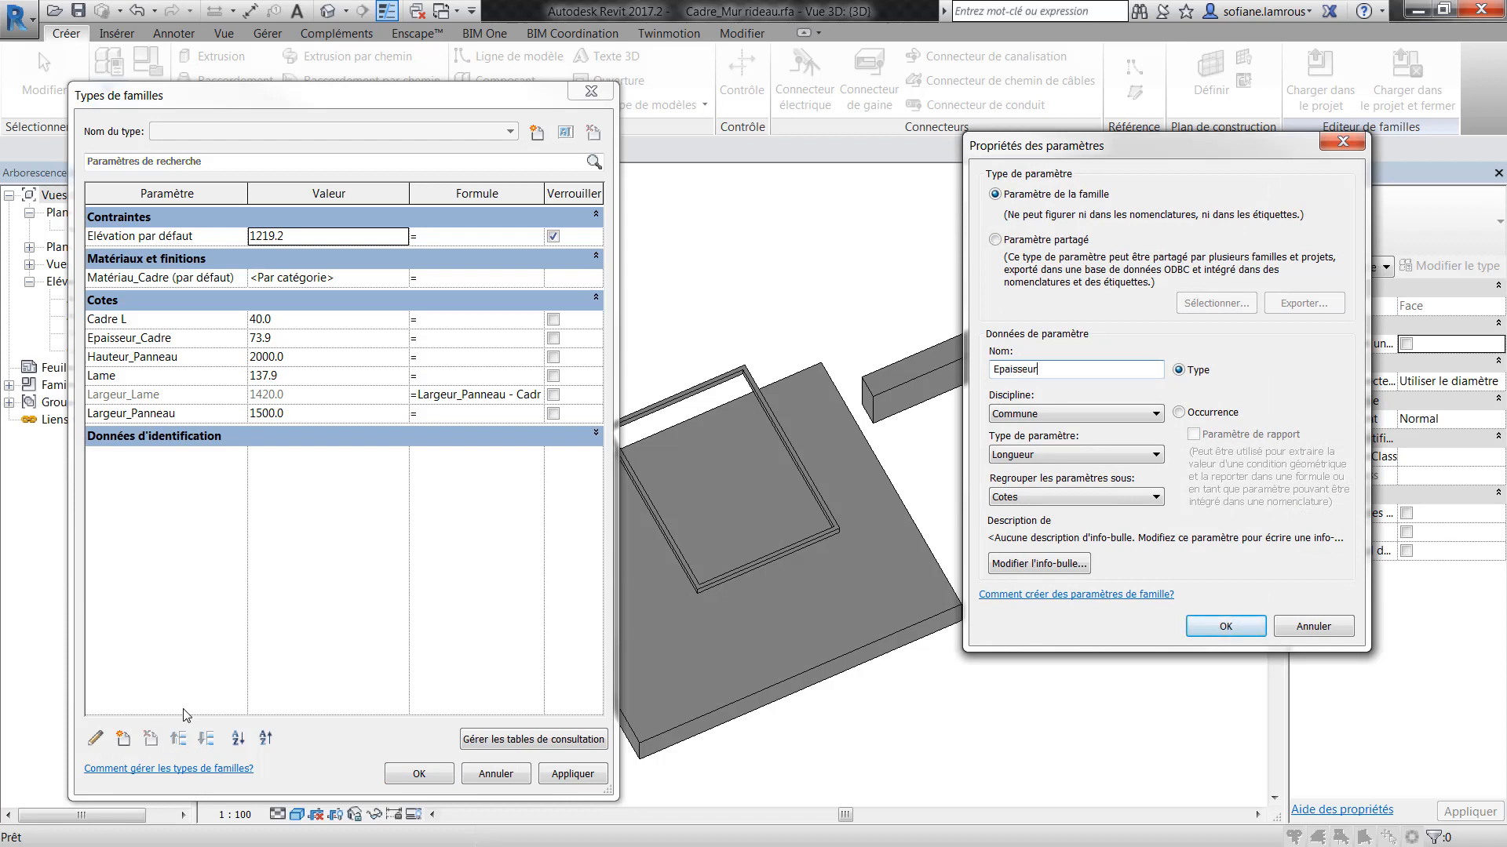
pyautogui.write('_Lame')
pyautogui.click(1225, 626)
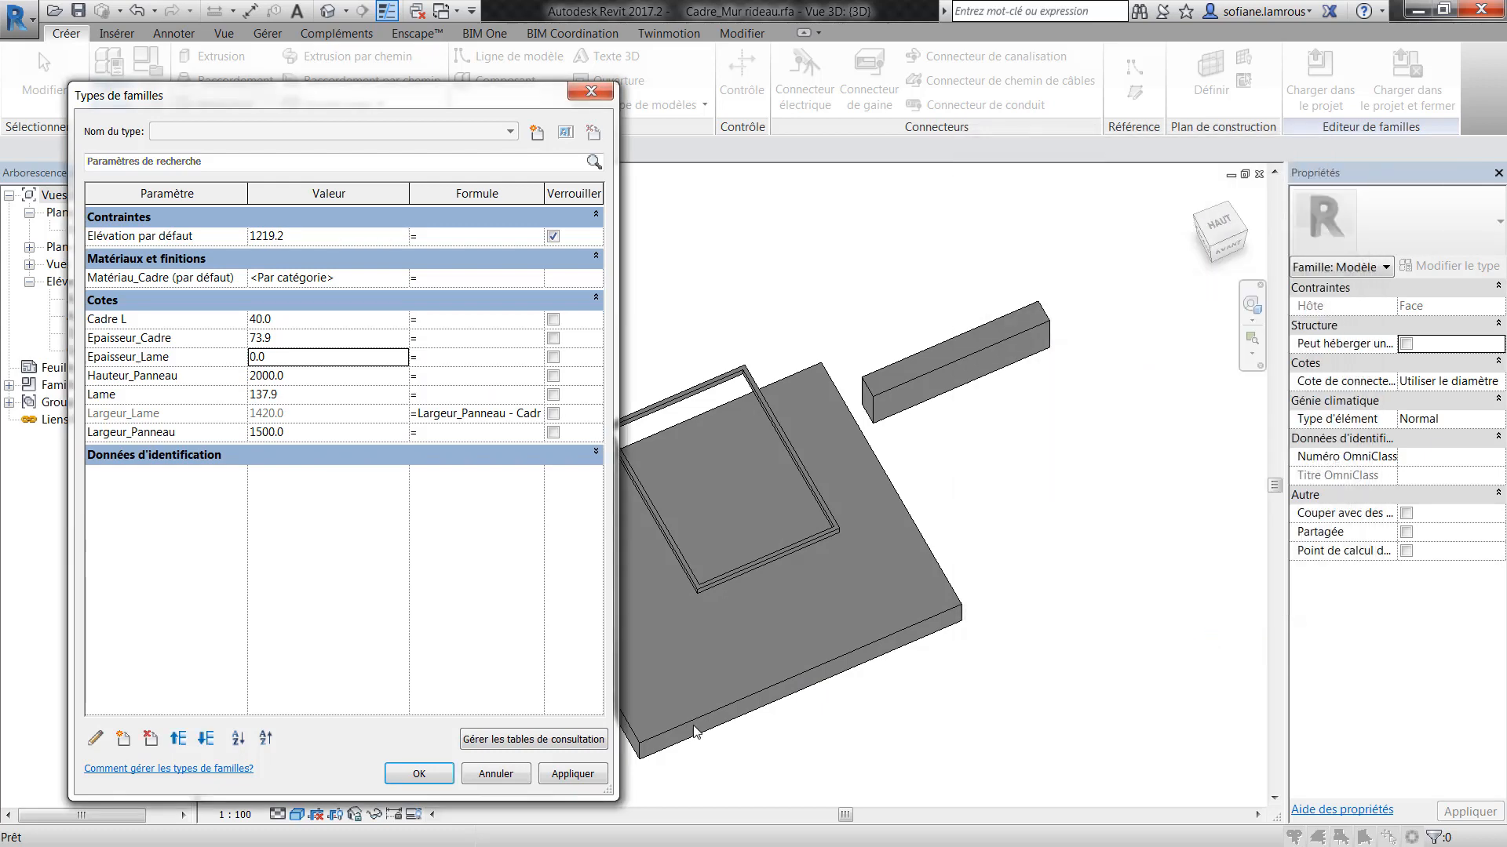
pyautogui.click(431, 776)
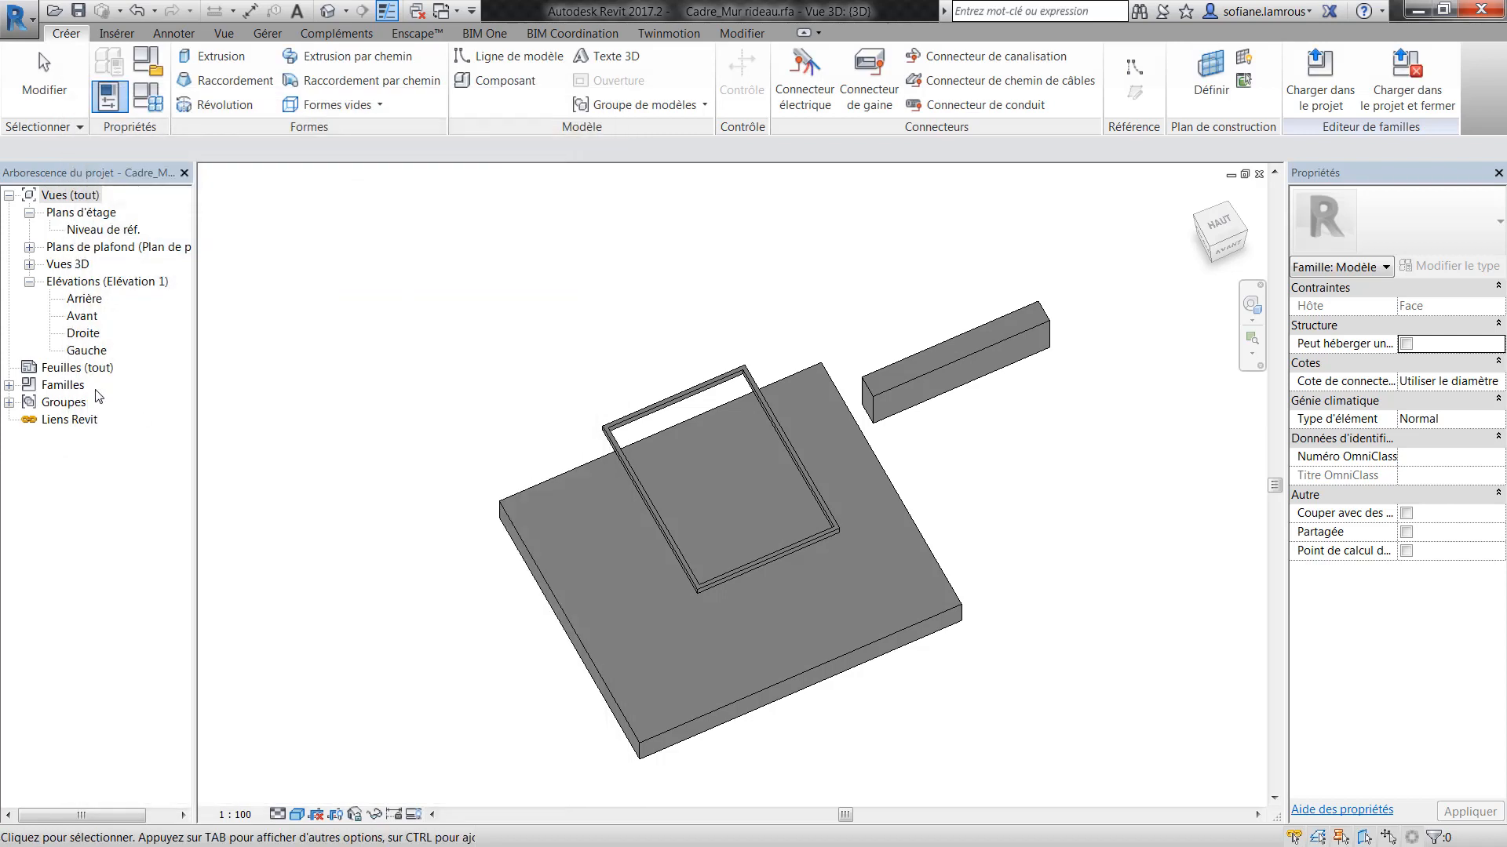
# - In the type properties of the nested Famille4, associate Hauteur_Lame with the host parameter Epaisseur_Cadre
pyautogui.click(9, 384)
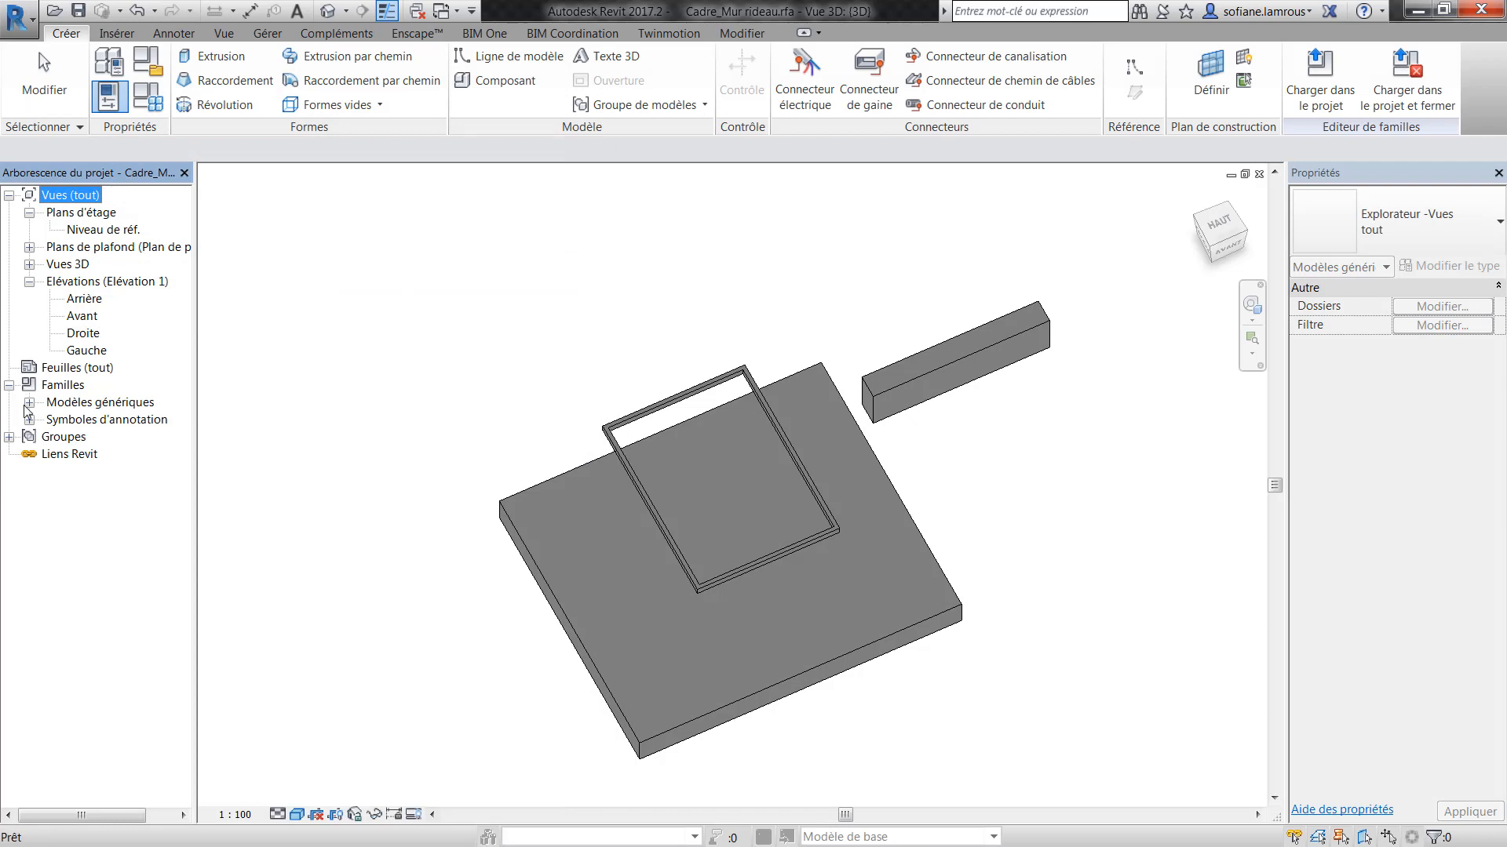
pyautogui.click(29, 402)
pyautogui.click(50, 420)
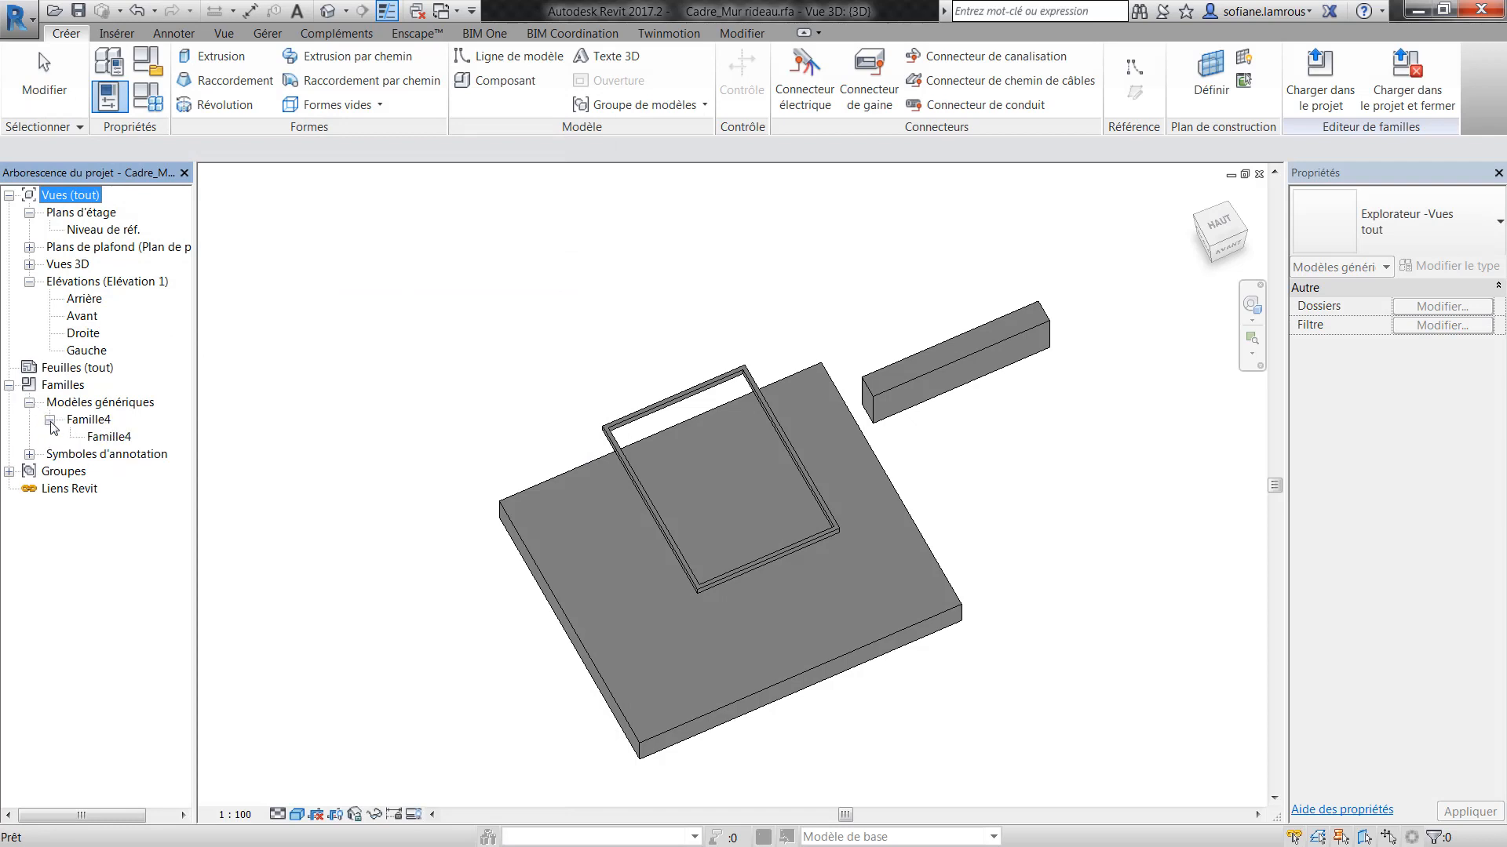
pyautogui.click(109, 440)
pyautogui.doubleClick(109, 439)
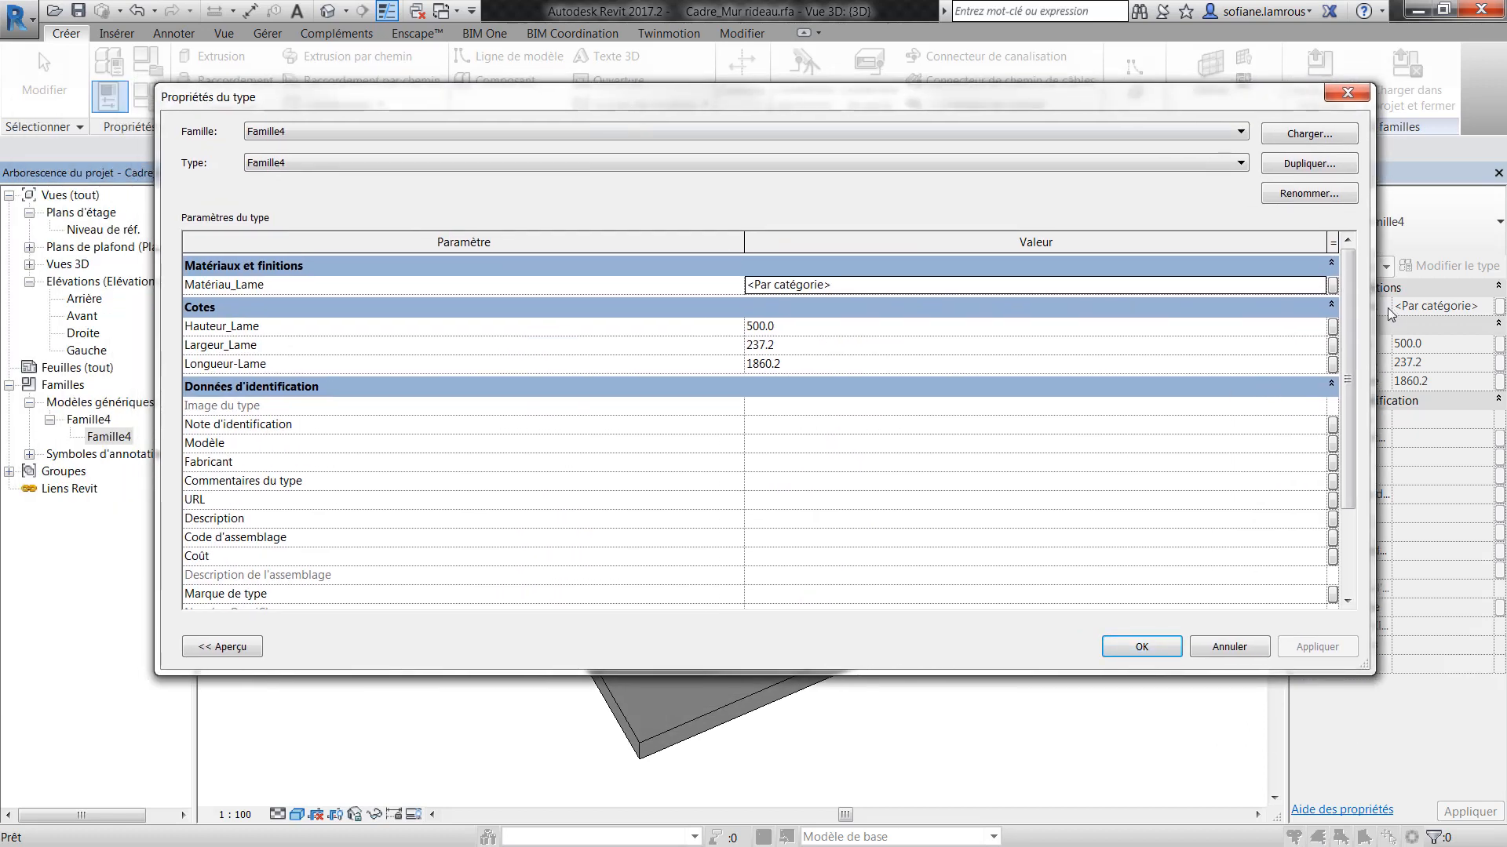
pyautogui.click(1334, 326)
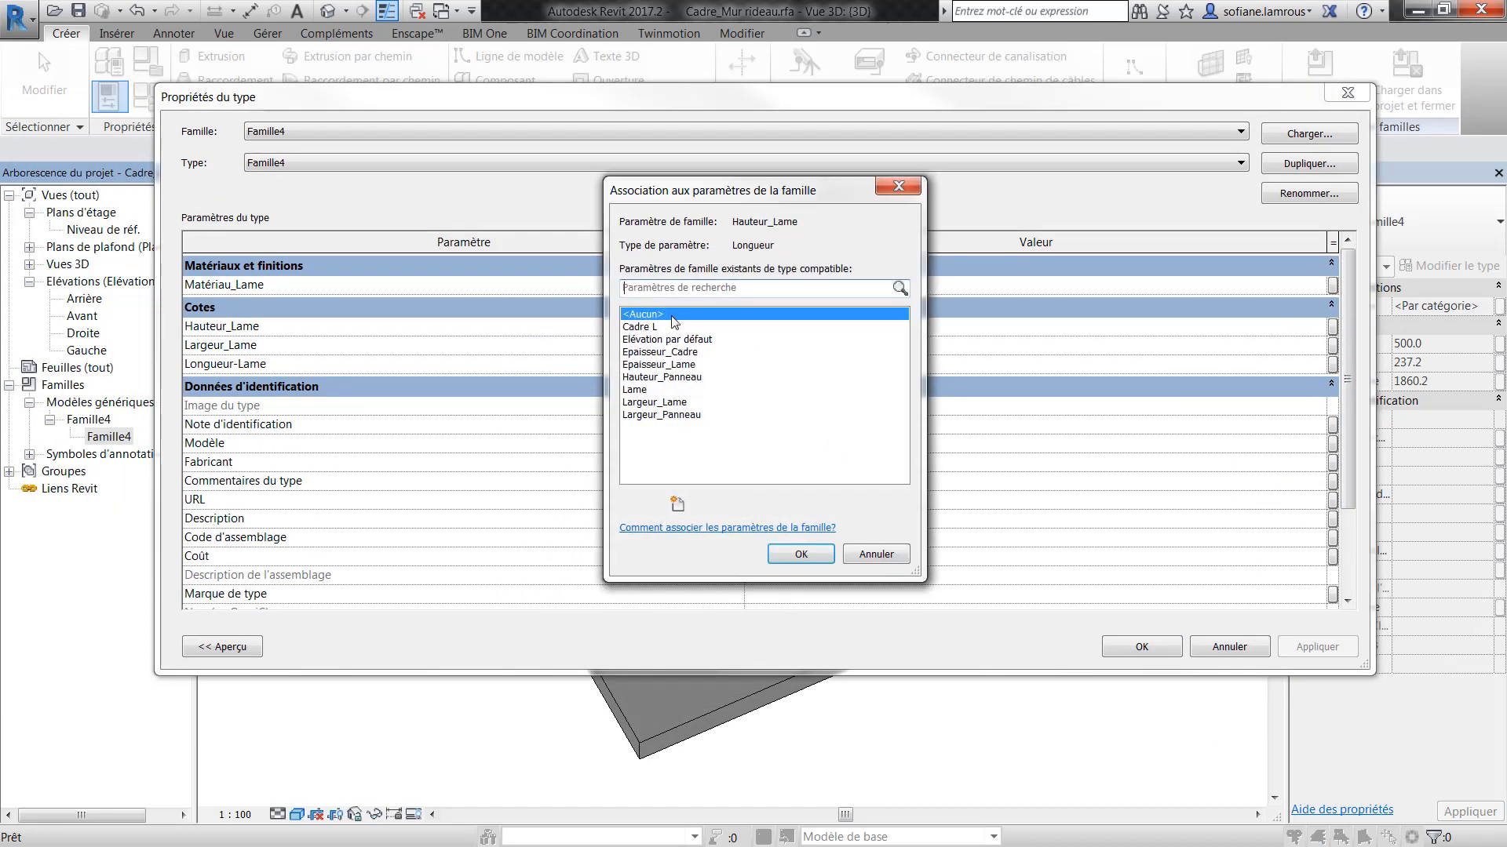
pyautogui.click(656, 364)
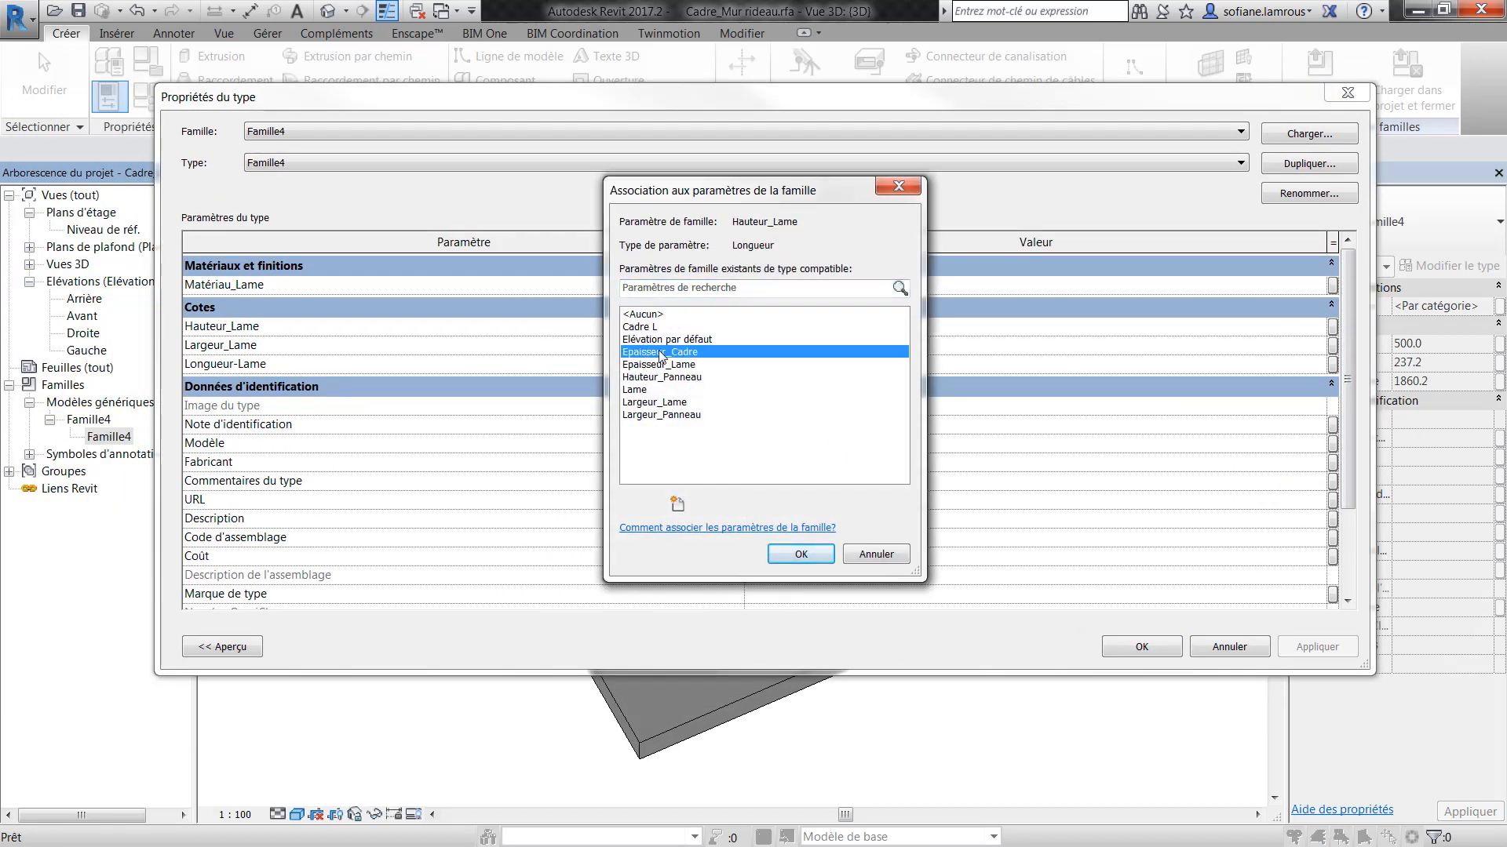
pyautogui.click(800, 554)
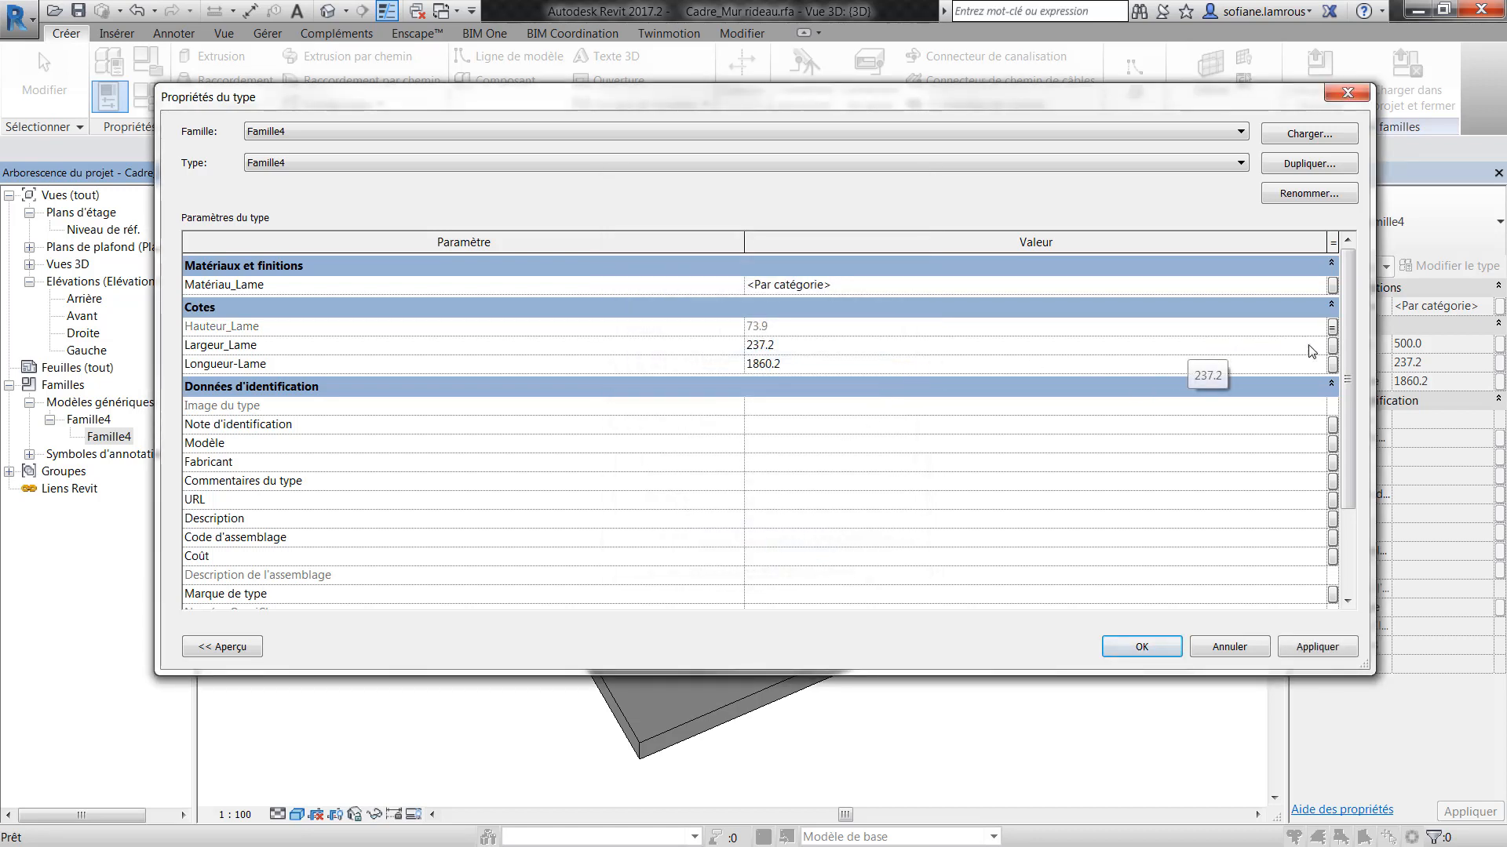
# - Try to associate the nested slat's Largeur_Lame with the host parameter Epaisseur_Lame
pyautogui.click(1332, 346)
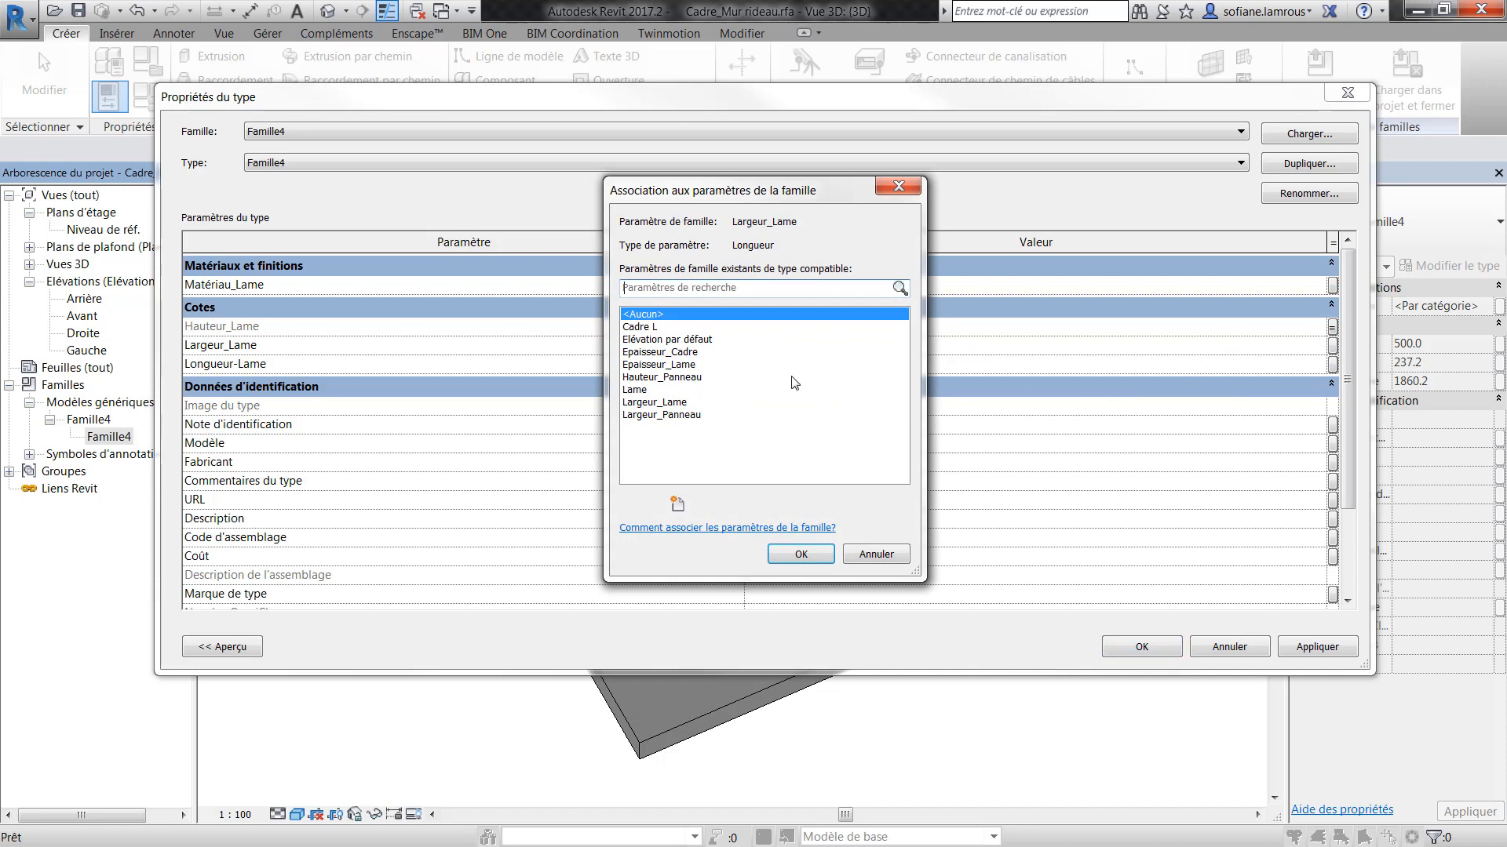
pyautogui.click(672, 365)
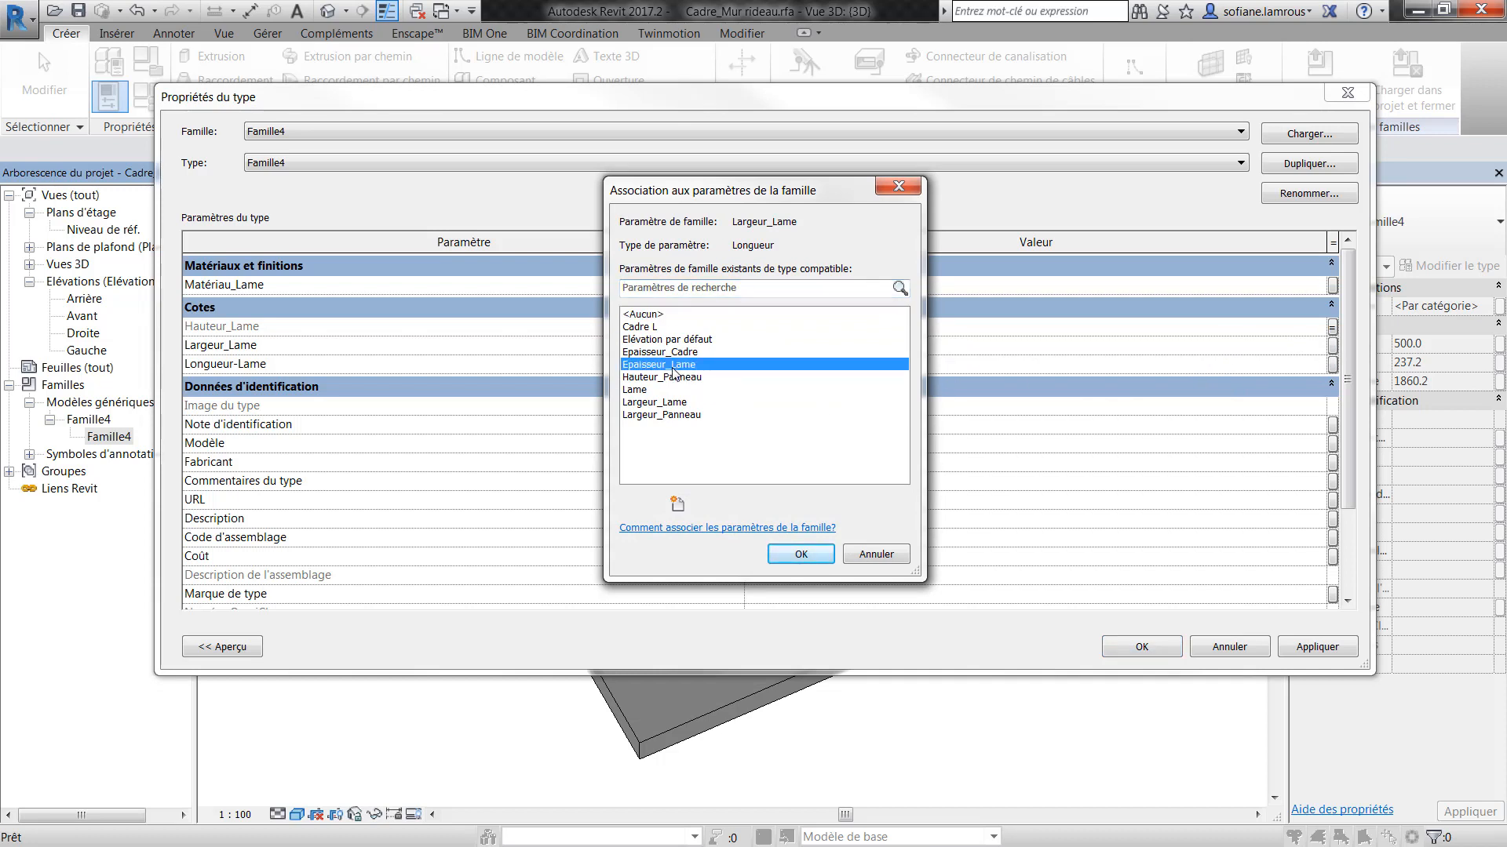
pyautogui.click(799, 551)
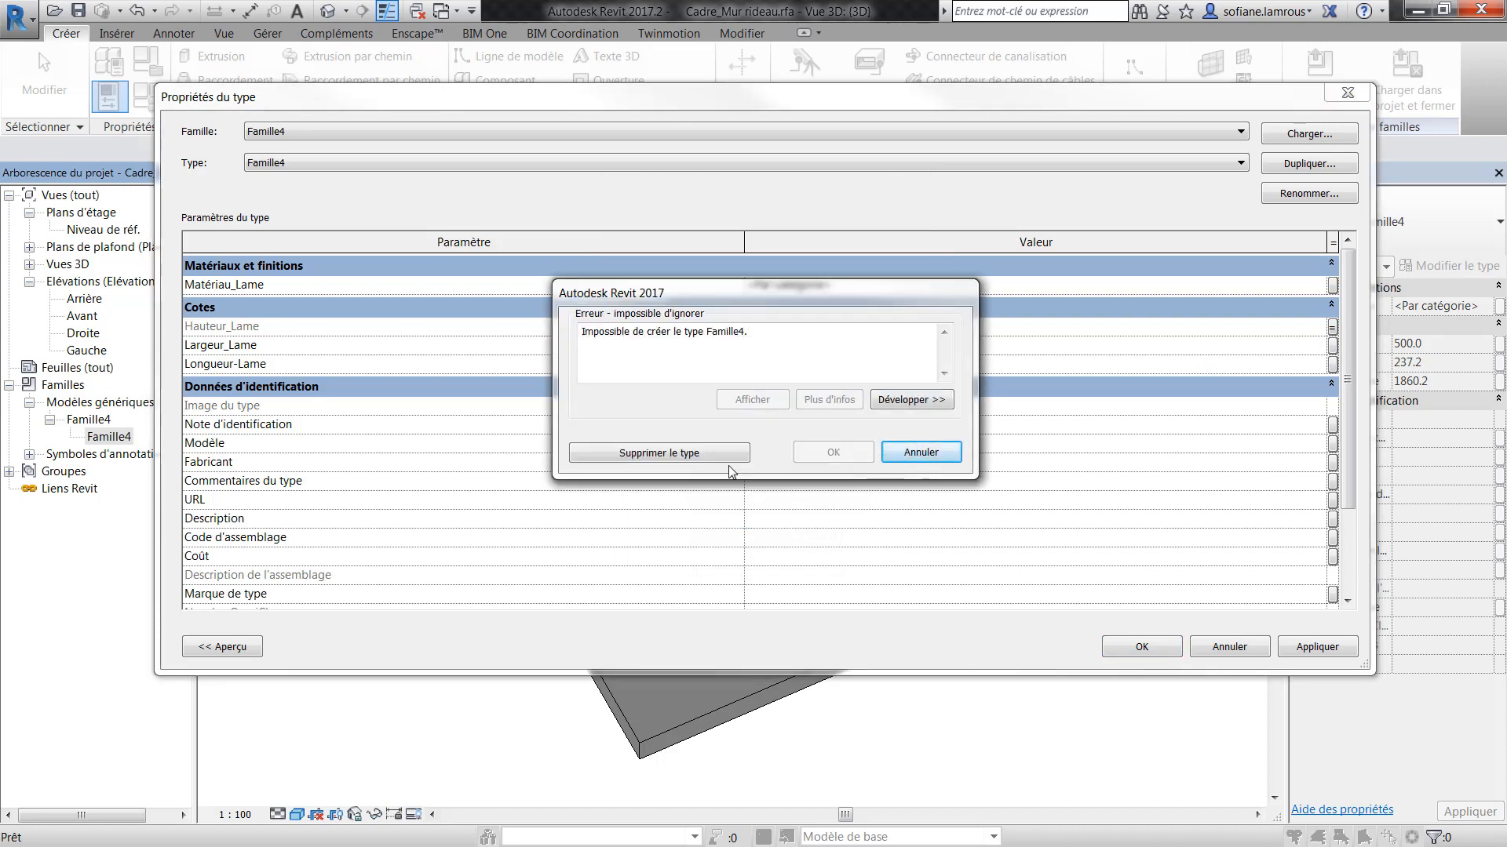
pyautogui.click(942, 454)
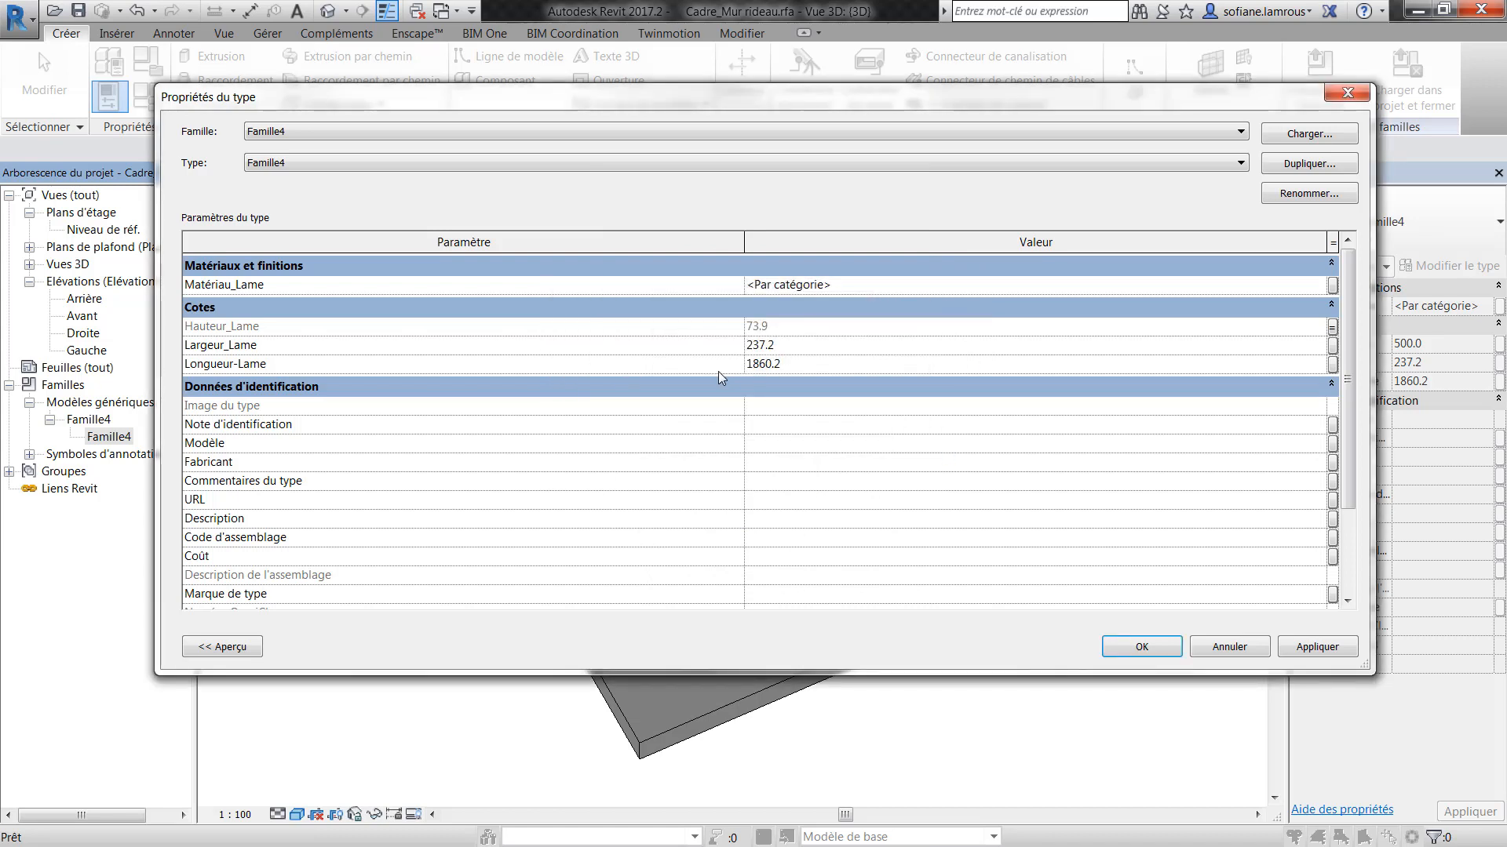
# - Associate the nested slat's Longueur-Lame with the host parameter Largeur_Lame and accept the type properties
pyautogui.click(1333, 364)
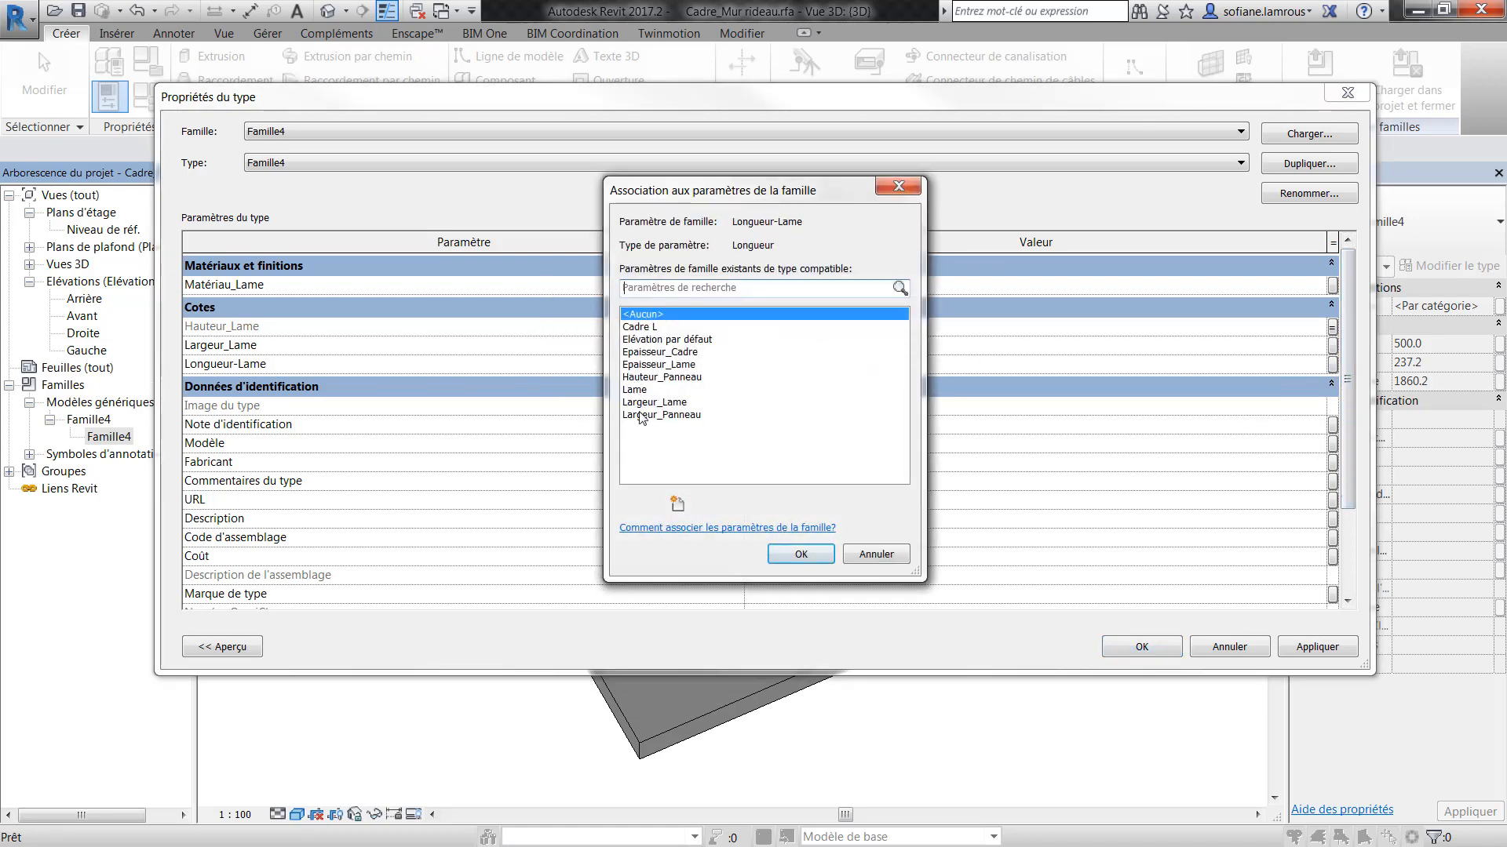
pyautogui.click(662, 402)
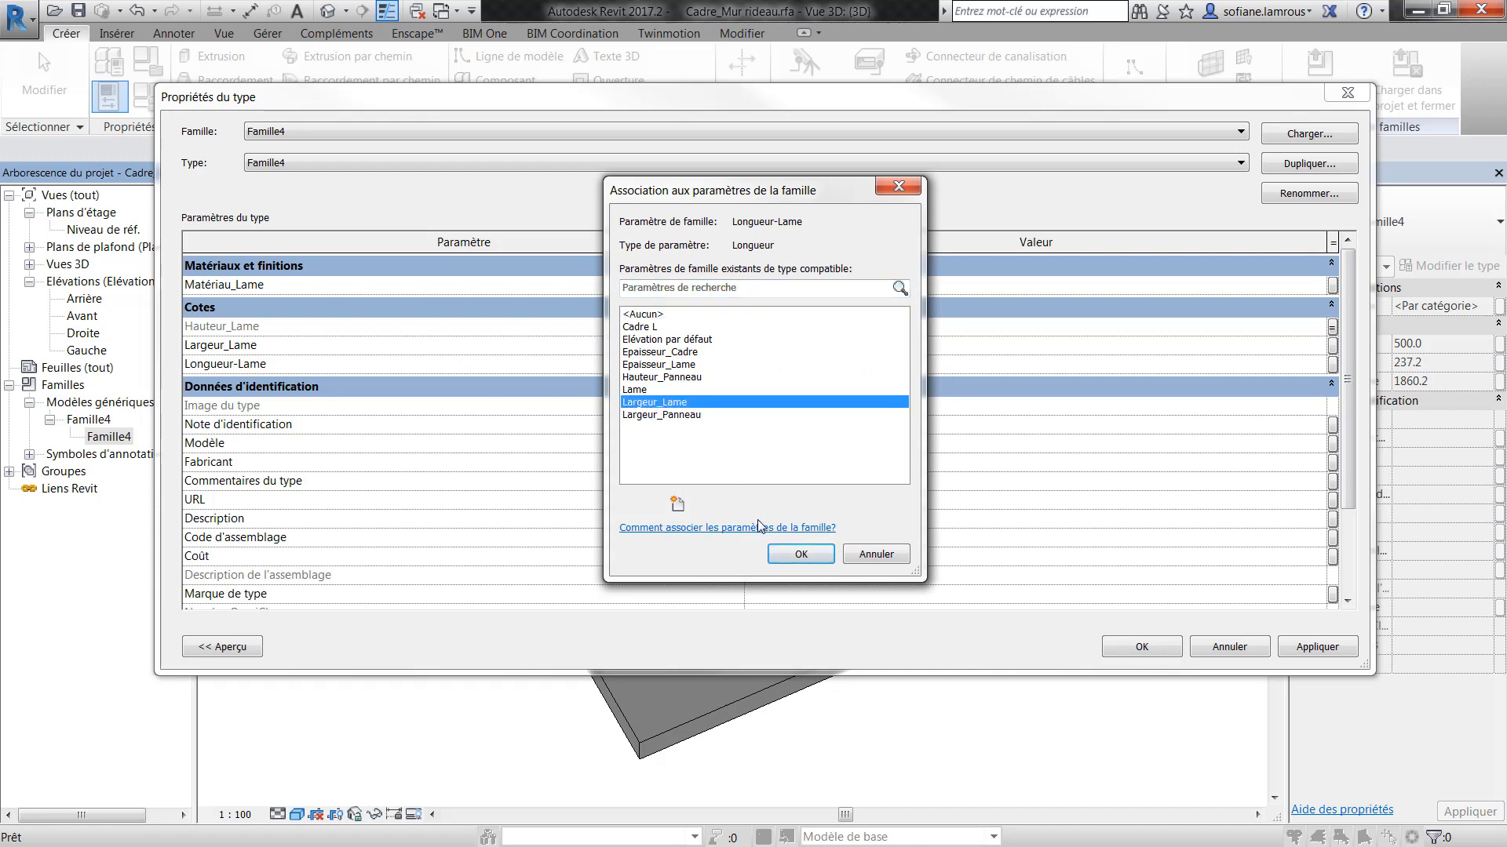
pyautogui.click(799, 554)
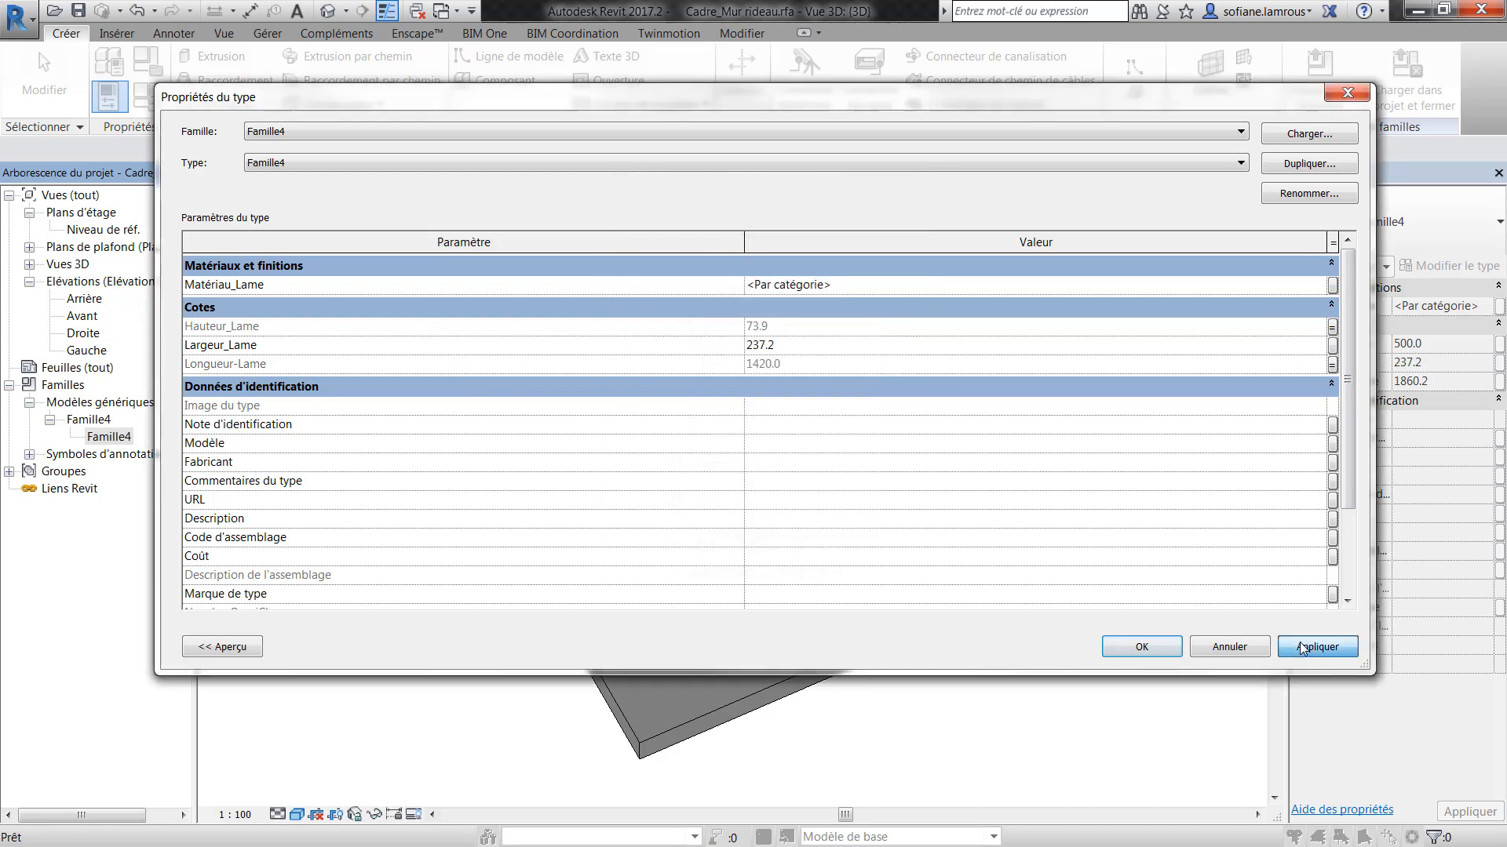
pyautogui.click(1142, 646)
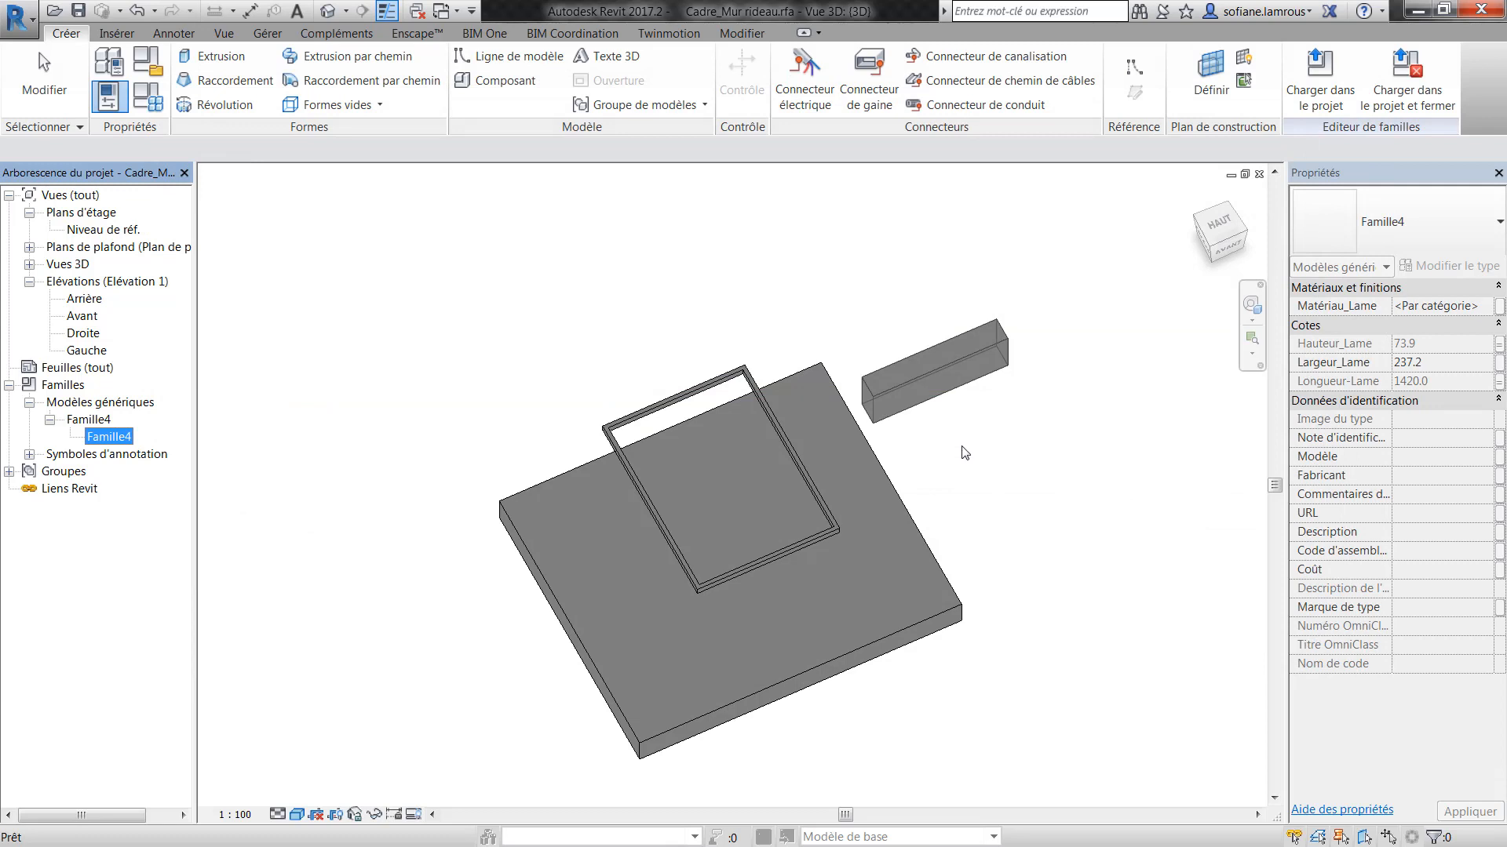
pyautogui.click(982, 494)
# - Try to align the nested slat's end face with the inner face of the frame's side member in the 3D view
pyautogui.keyDown('shift'); pyautogui.moveTo(986, 492); pyautogui.dragTo(914, 251, button='middle'); pyautogui.keyUp('shift')
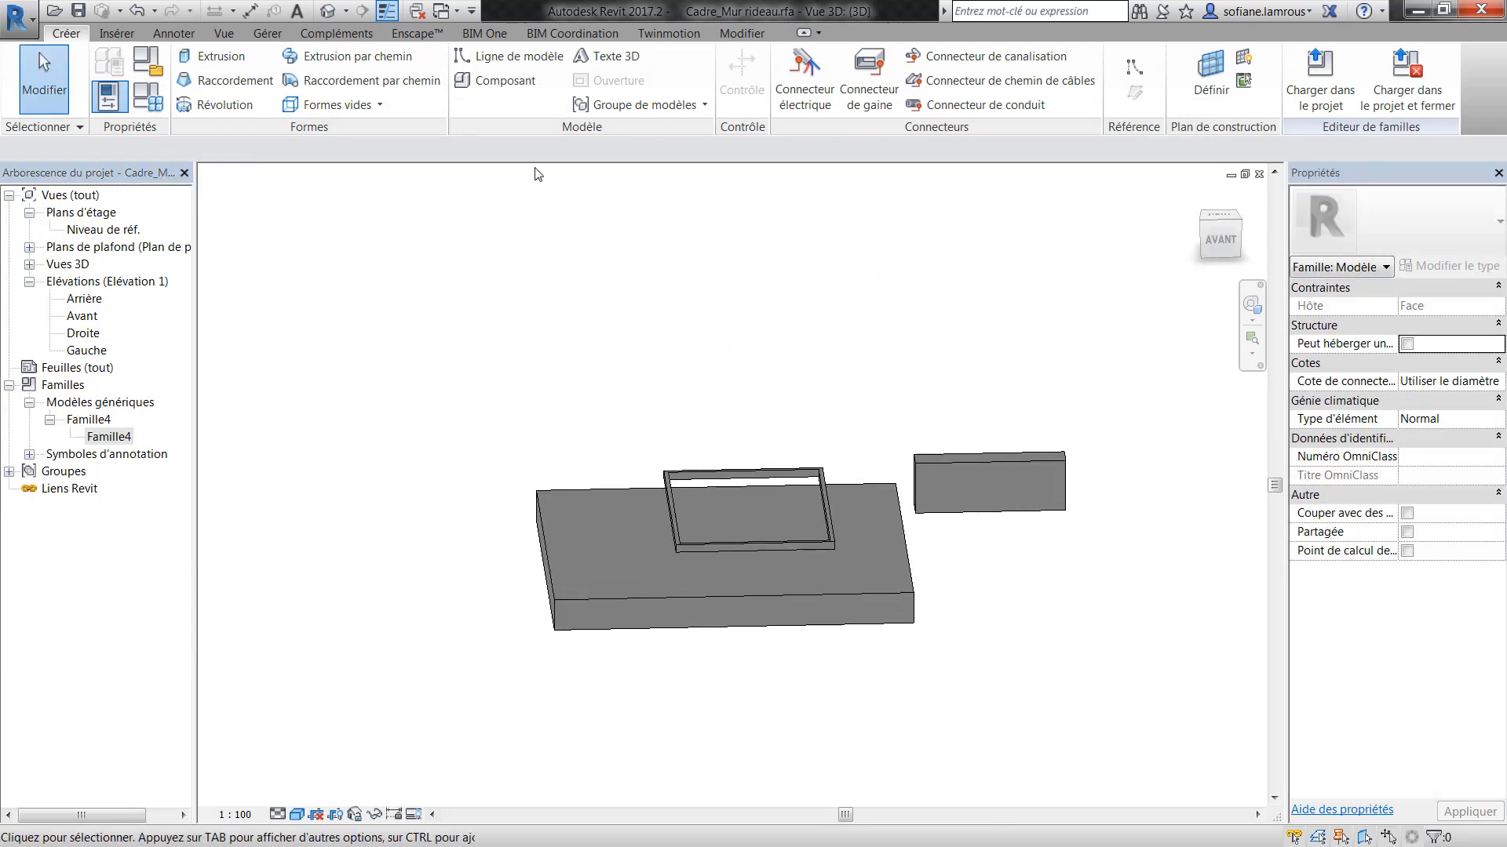
pyautogui.scroll(3, 777, 522)
pyautogui.keyDown('shift'); pyautogui.moveTo(830, 548); pyautogui.dragTo(631, 503, button='middle'); pyautogui.keyUp('shift')
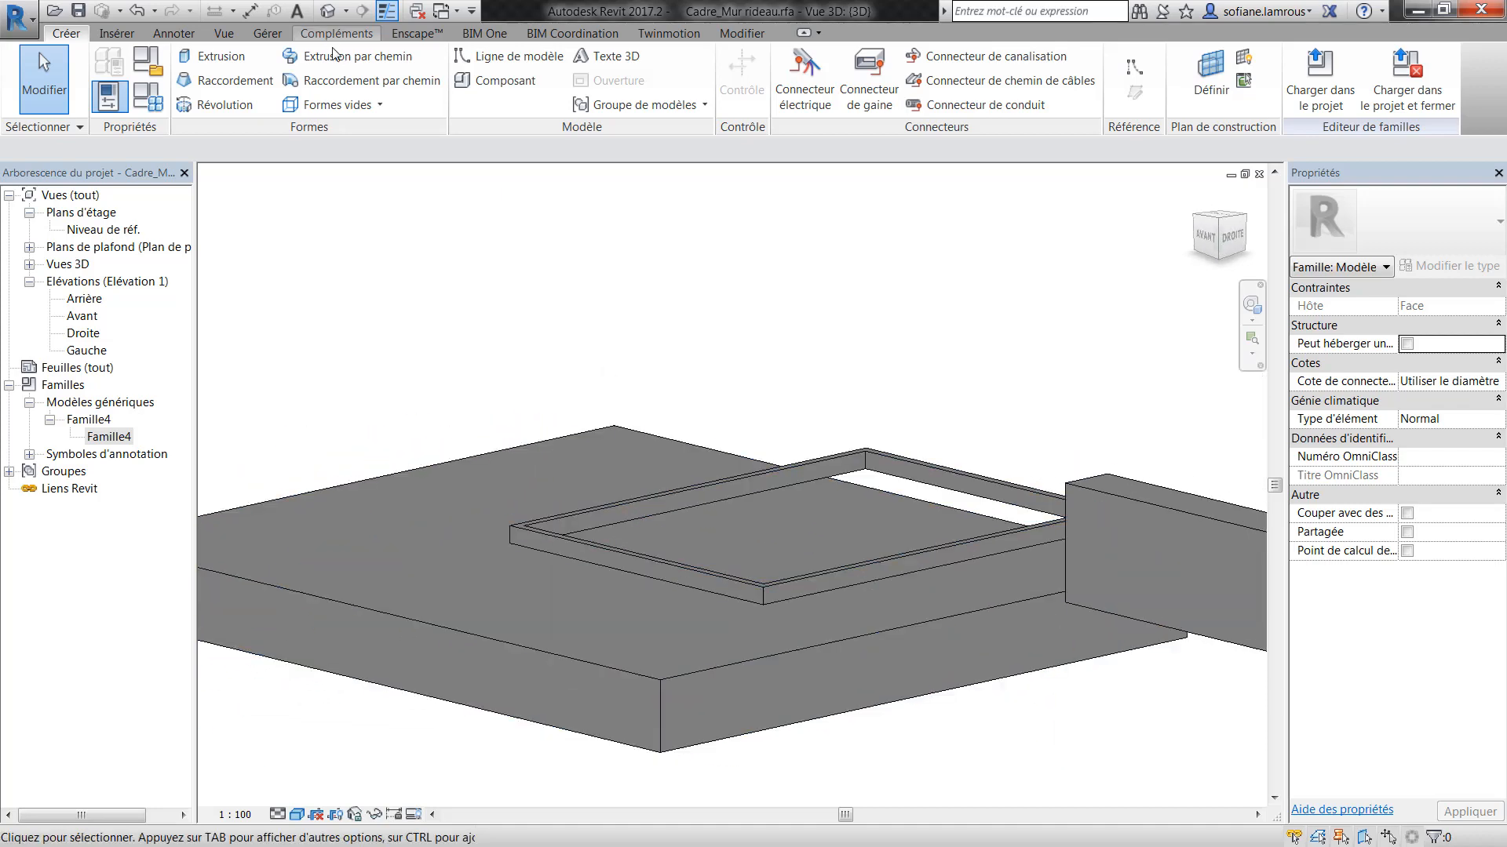
pyautogui.click(1125, 597)
pyautogui.press('a')
pyautogui.press('l')
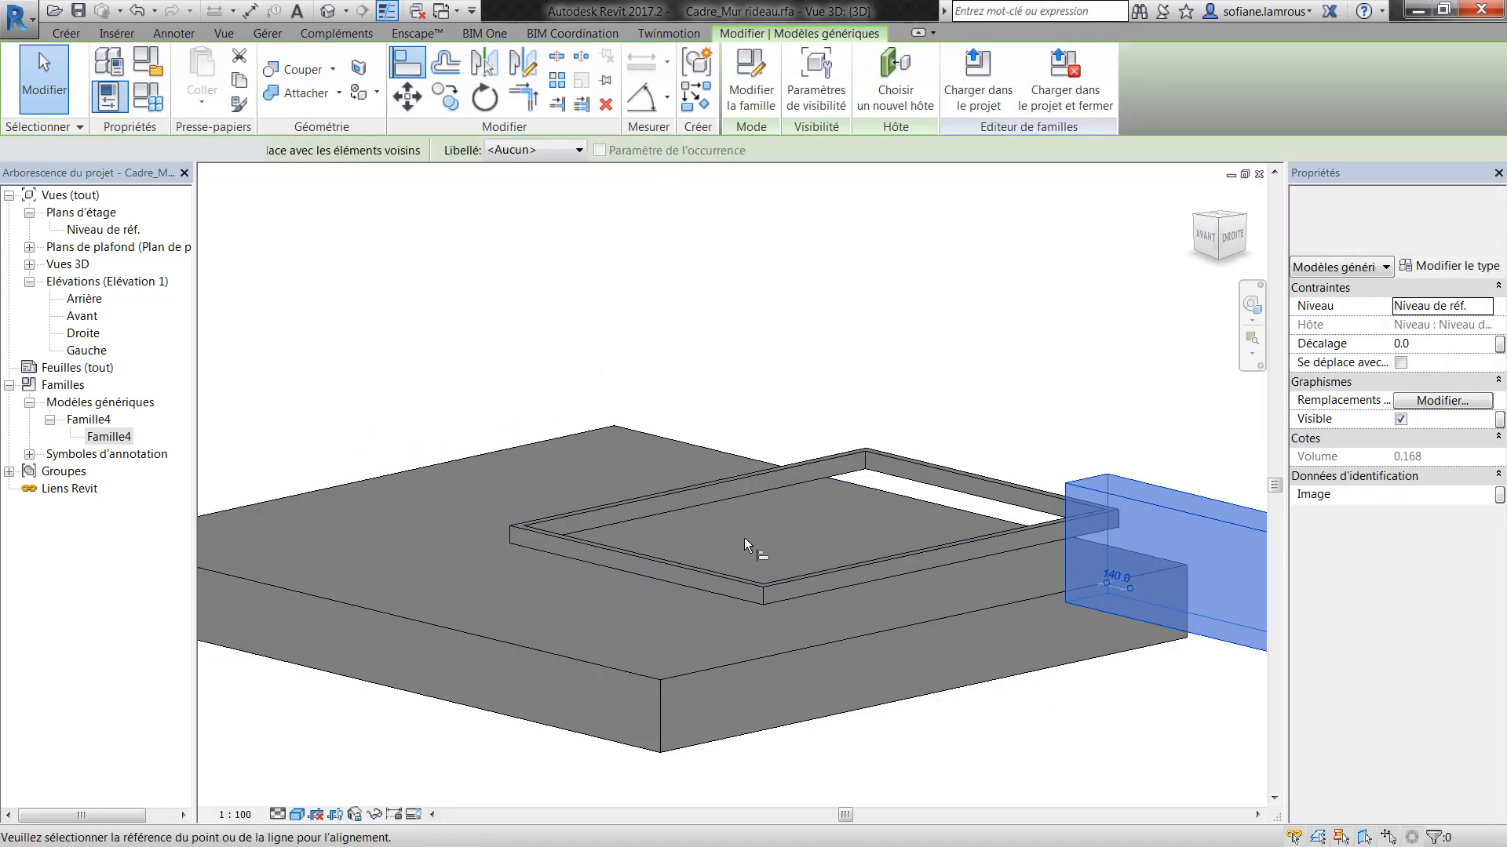
pyautogui.click(733, 479)
pyautogui.keyDown('shift'); pyautogui.moveTo(865, 567); pyautogui.dragTo(1000, 365, button='middle'); pyautogui.keyUp('shift')
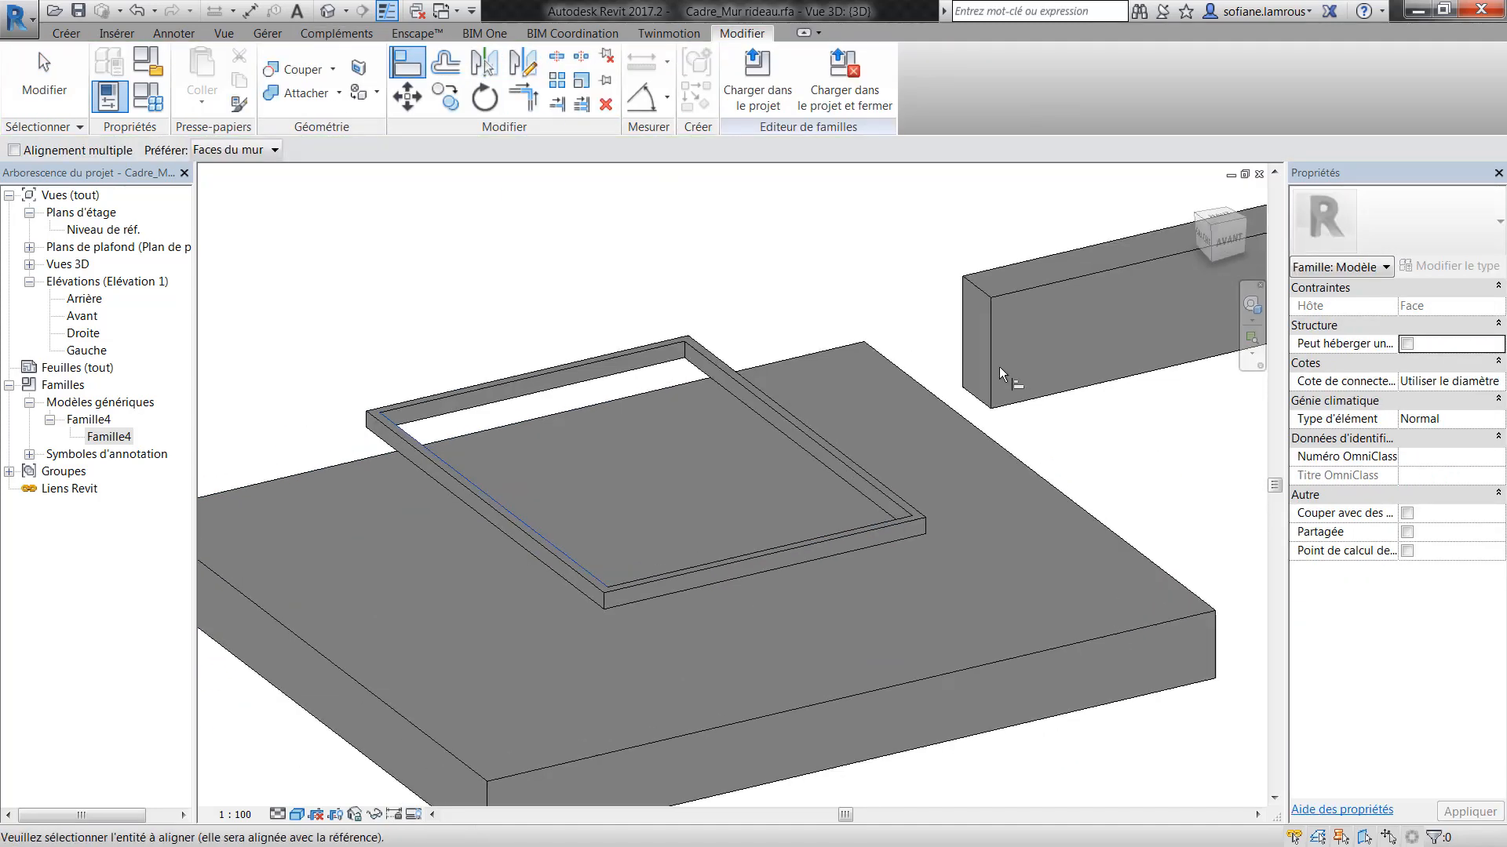
pyautogui.click(959, 322)
pyautogui.keyDown('shift'); pyautogui.moveTo(978, 451); pyautogui.dragTo(616, 525, button='middle'); pyautogui.keyUp('shift')
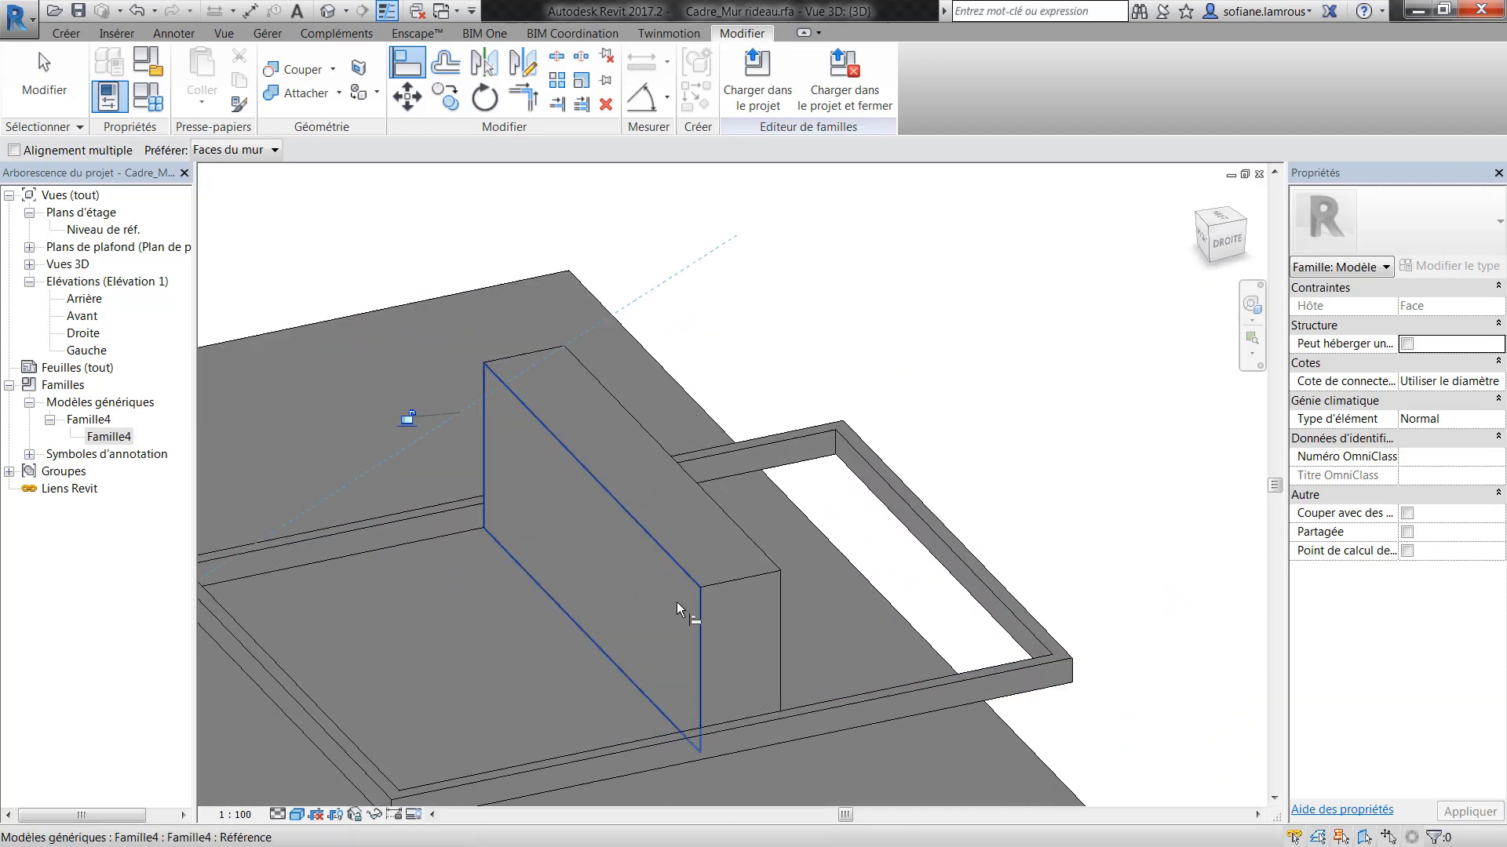
pyautogui.keyDown('shift'); pyautogui.moveTo(683, 609); pyautogui.dragTo(798, 633, button='middle'); pyautogui.keyUp('shift')
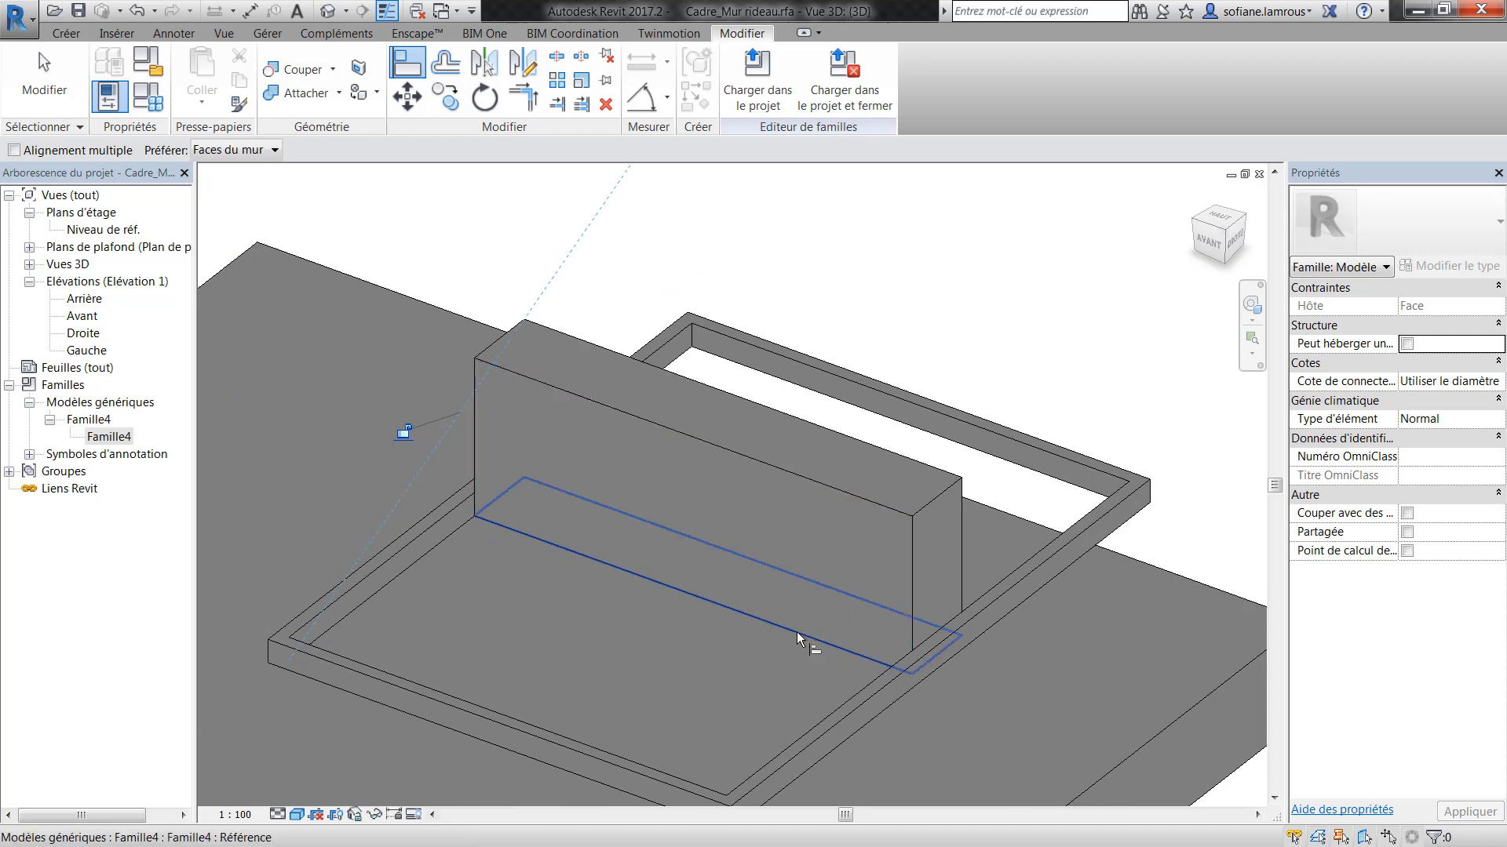
pyautogui.scroll(-2, 798, 631)
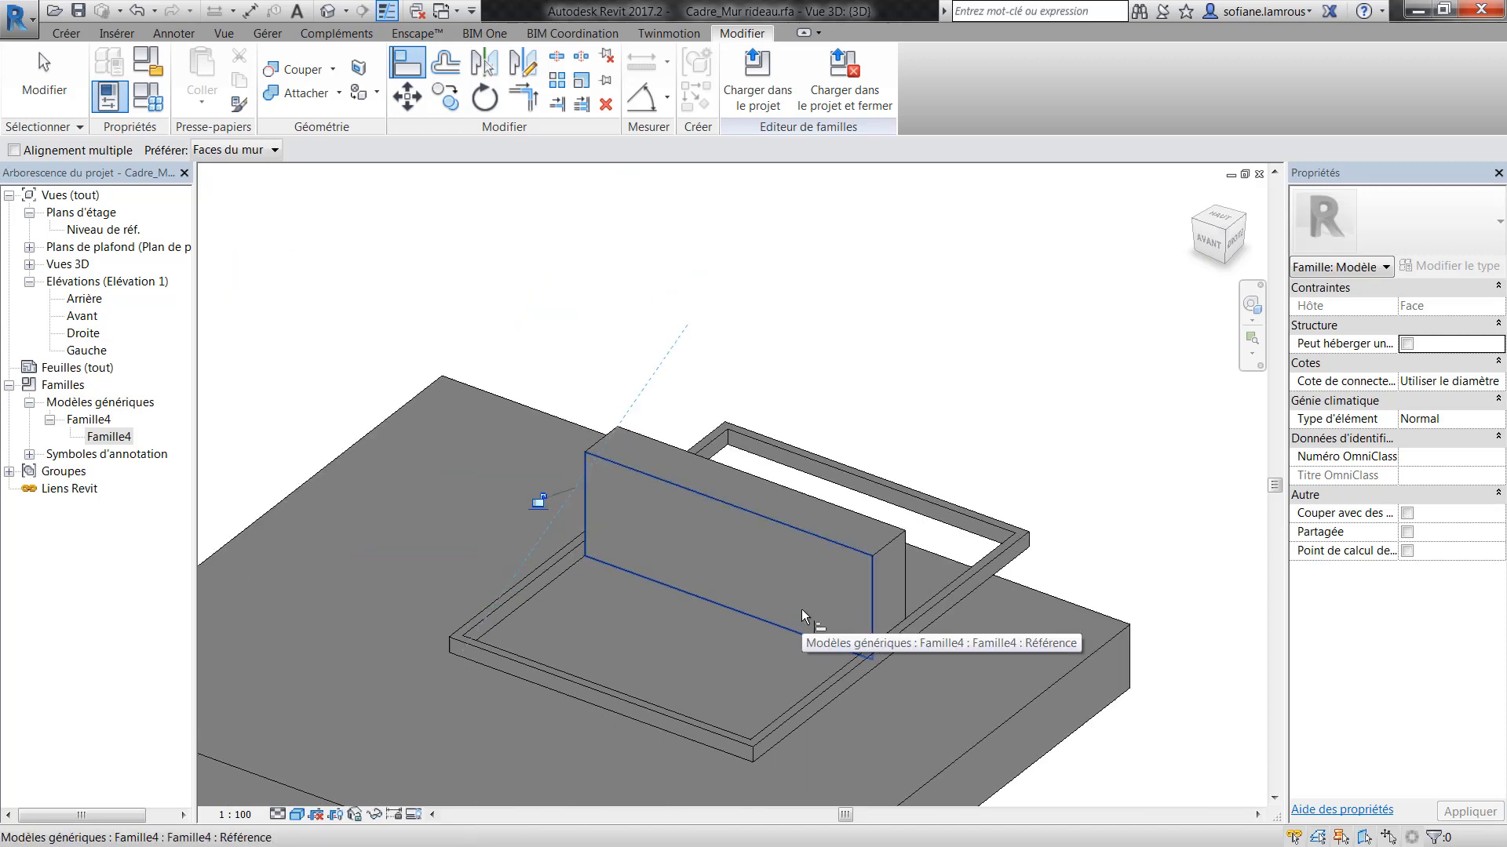
pyautogui.scroll(-2, 510, 545)
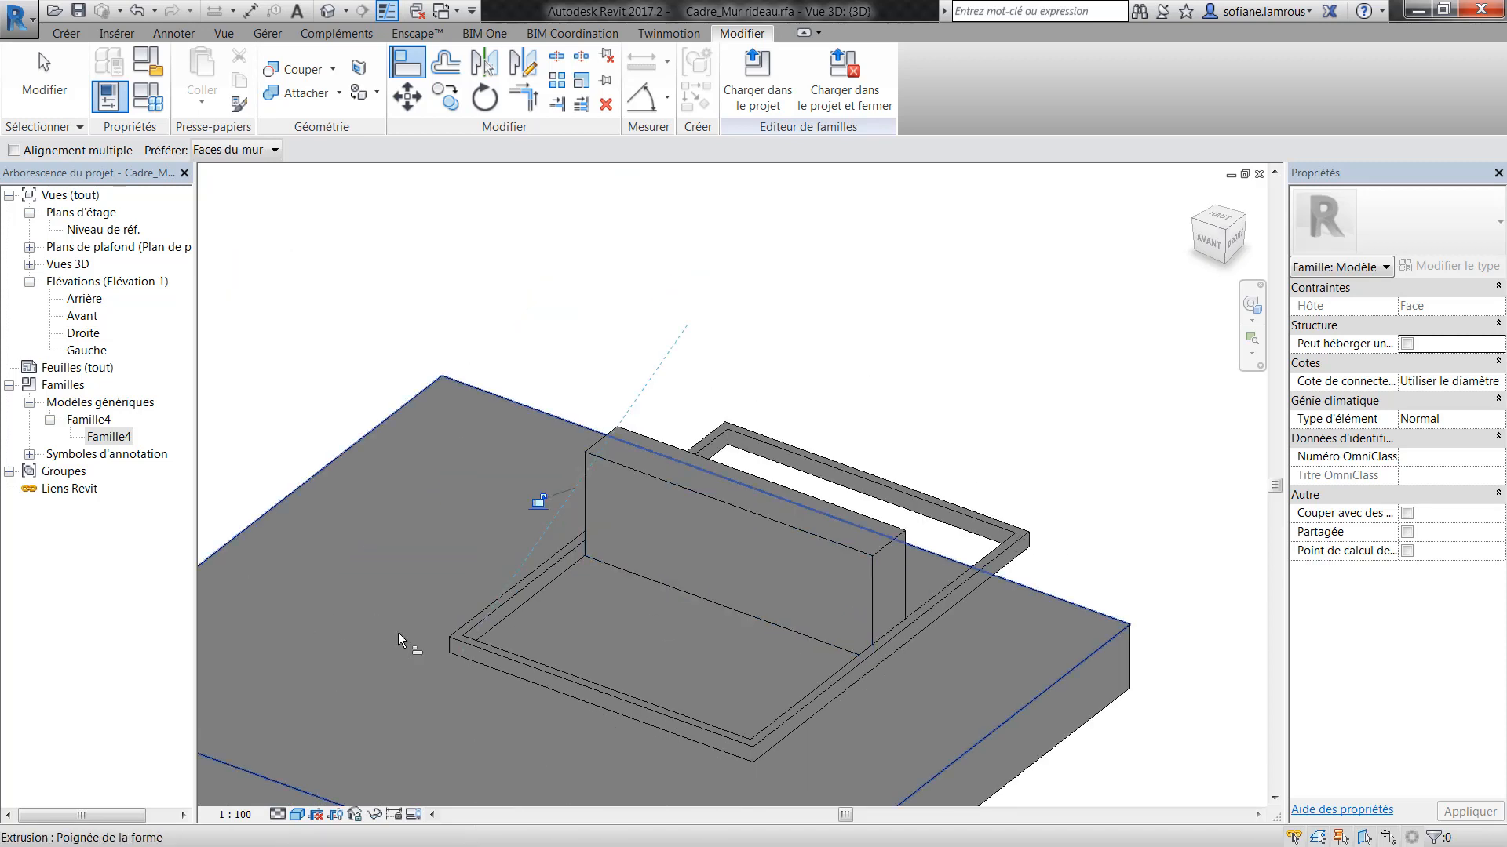
pyautogui.keyDown('shift'); pyautogui.moveTo(629, 602); pyautogui.dragTo(813, 490, button='middle'); pyautogui.keyUp('shift')
# - Move the nested Lame slat inside the frame outline on the Niveau de réf. plan, just above the upper slat reference plane
pyautogui.scroll(5, 544, 488)
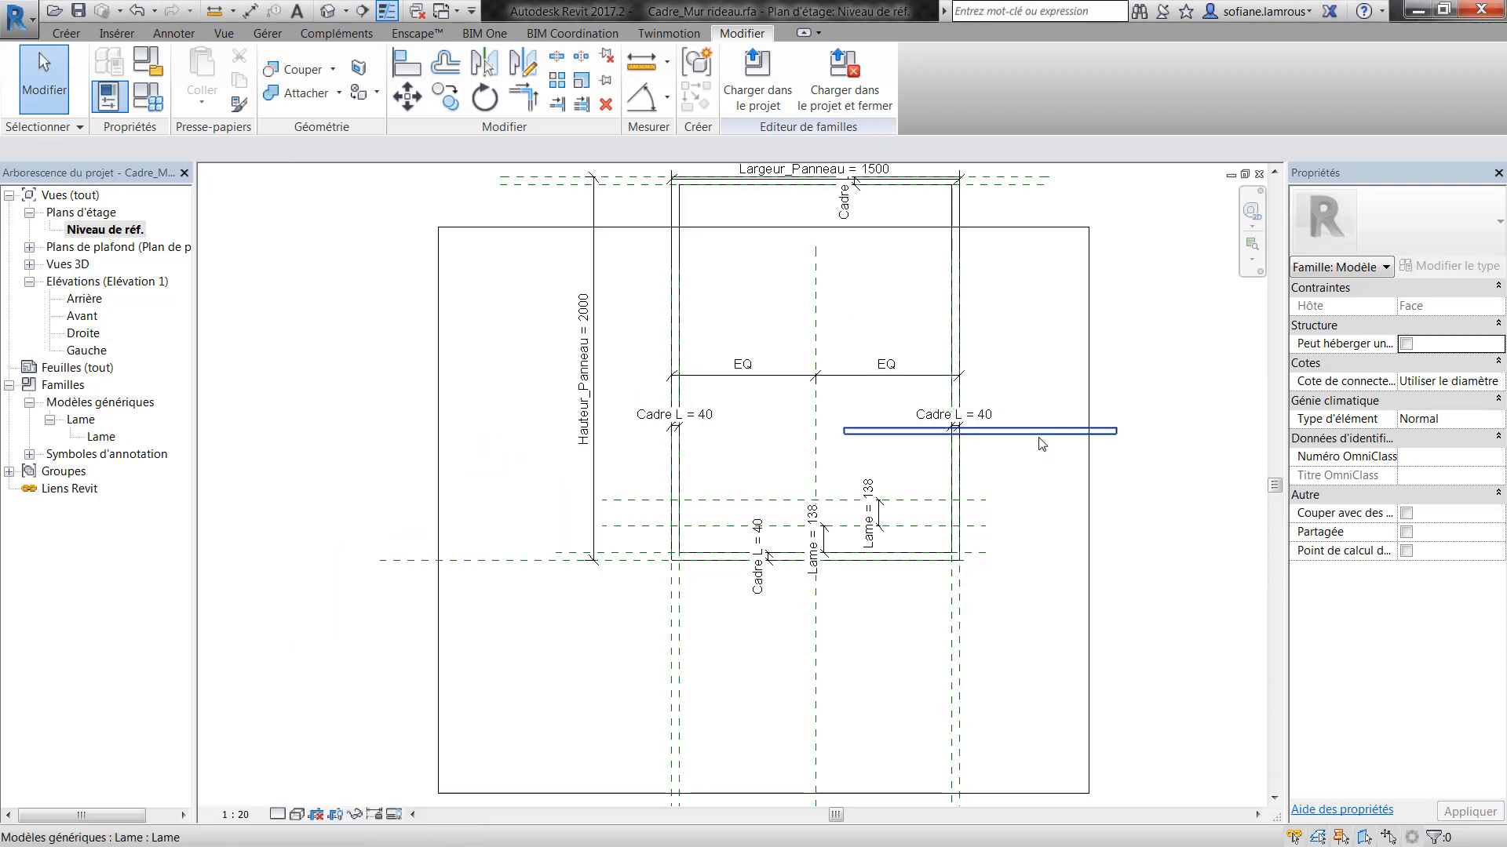
pyautogui.moveTo(1053, 435); pyautogui.dragTo(914, 459)
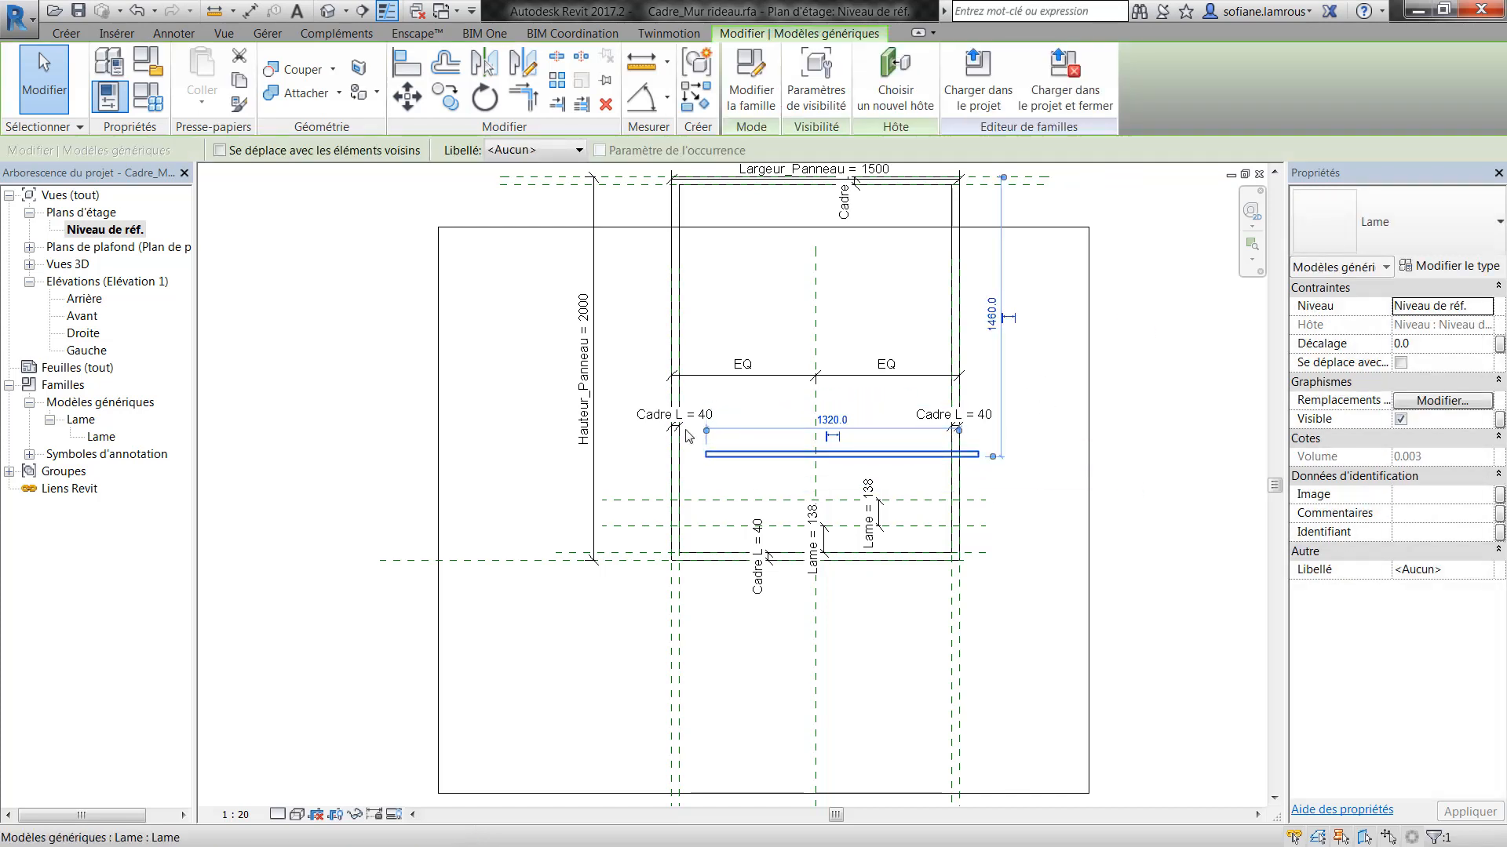
# - Check the nested Lame type's properties and the panel family's dimension parameters and formulas
pyautogui.click(100, 436)
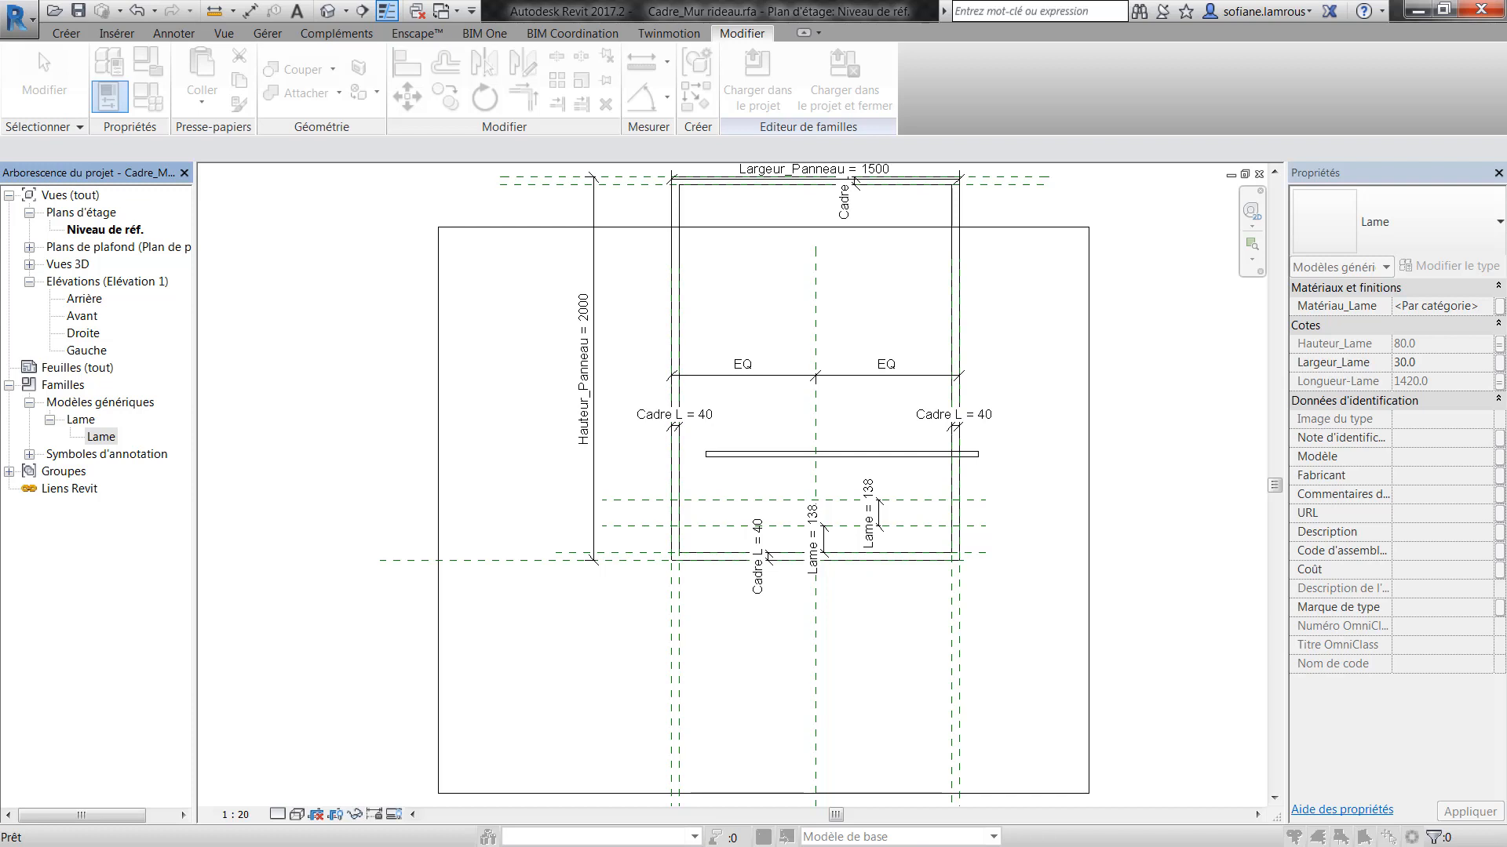
pyautogui.click(101, 437)
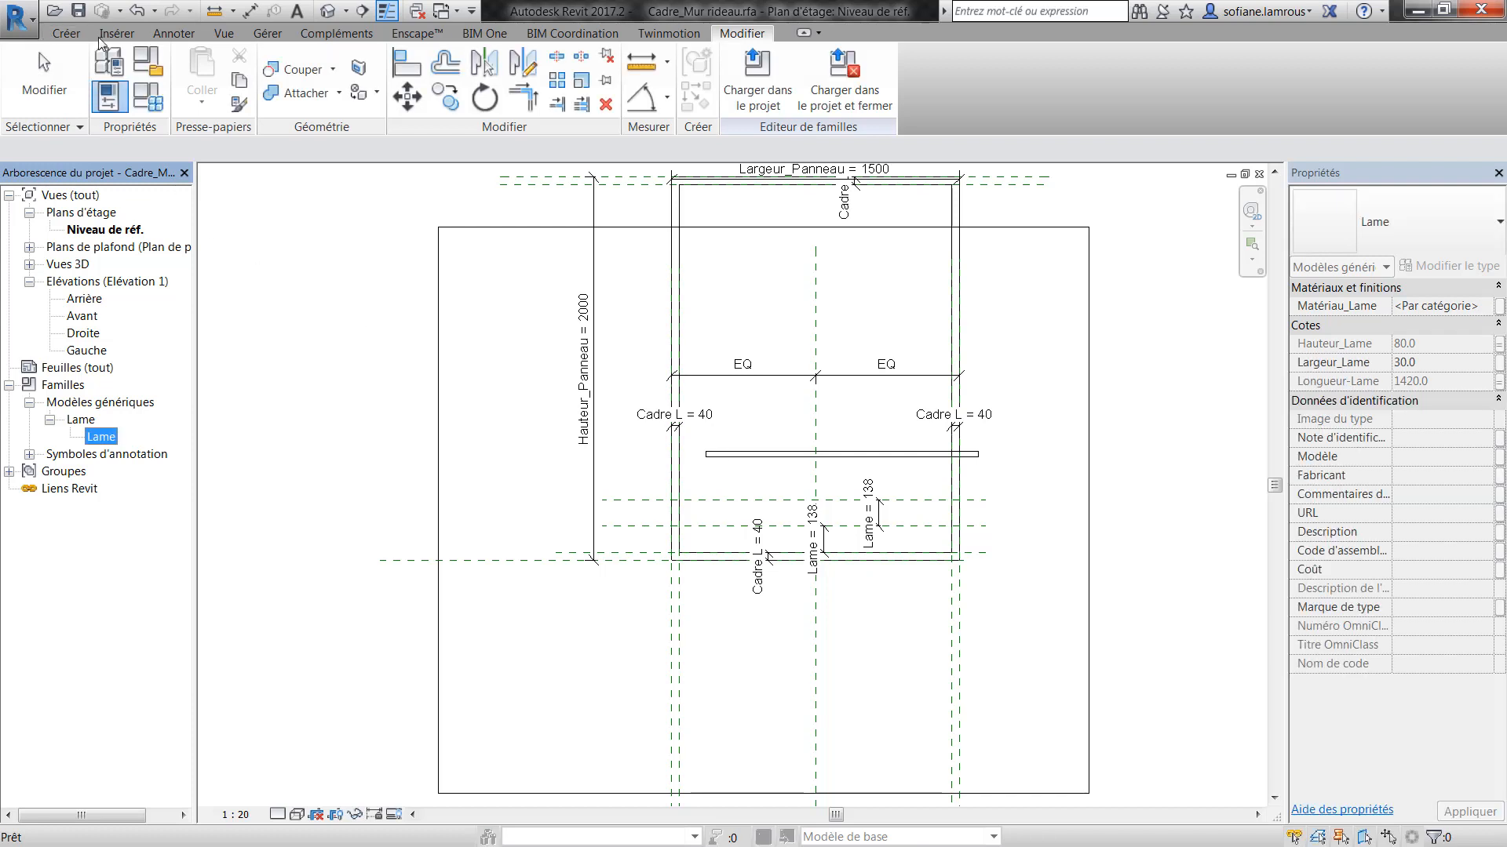
pyautogui.click(17, 15)
pyautogui.press('Escape')
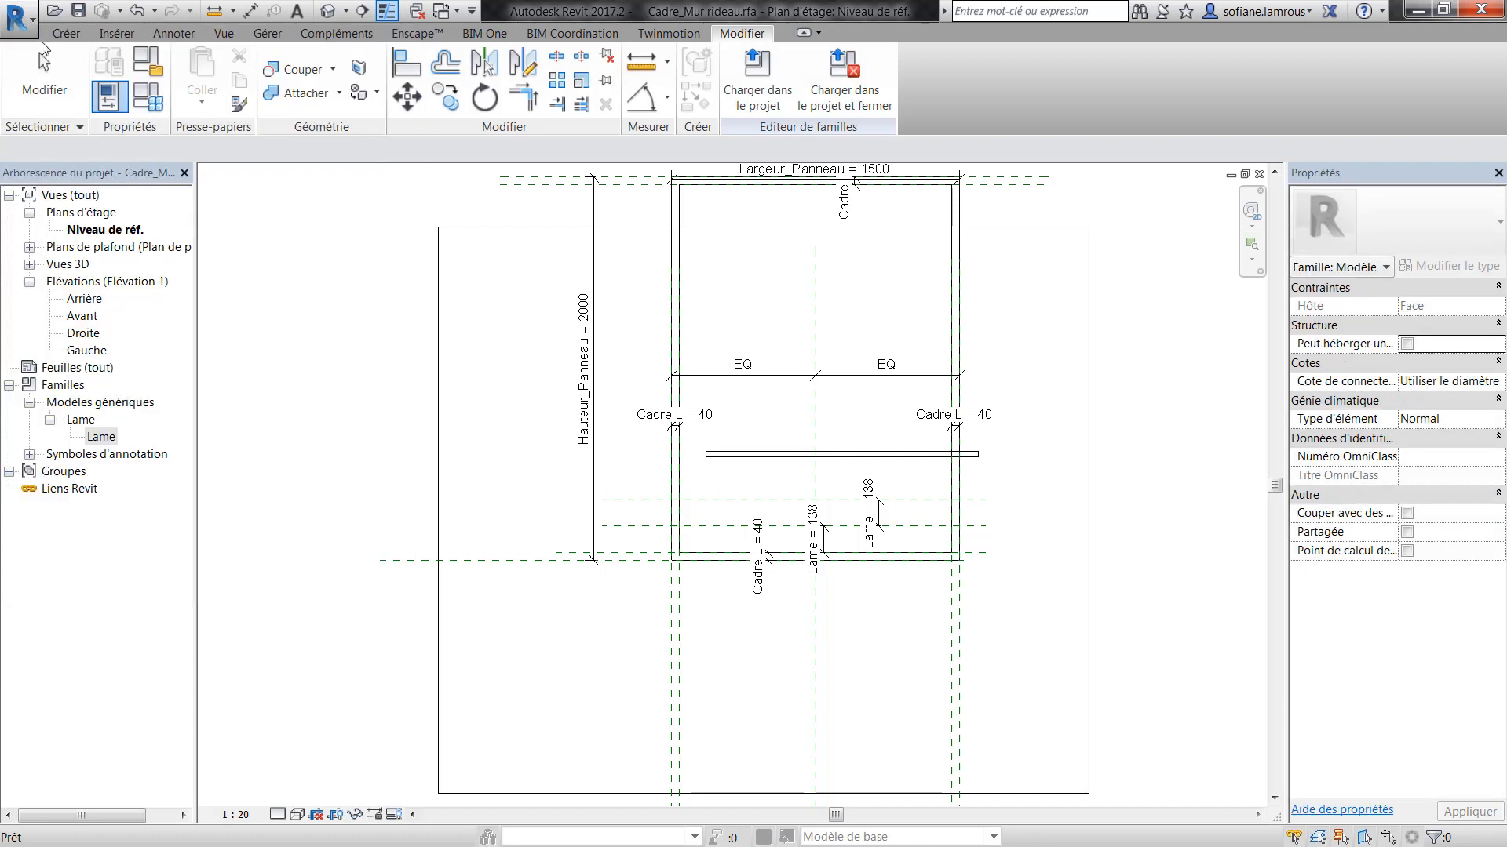
pyautogui.click(157, 97)
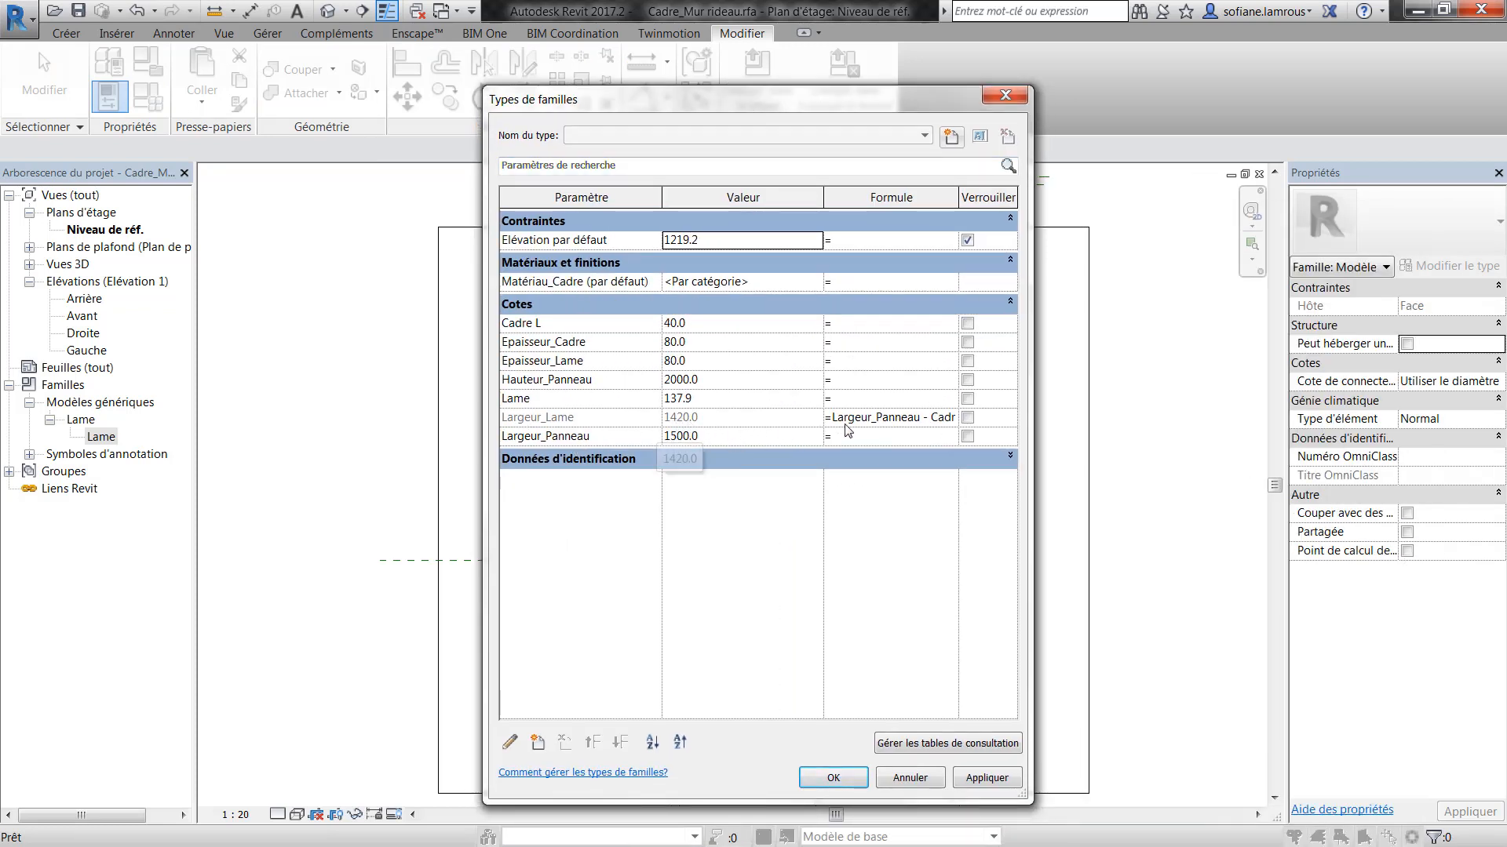
pyautogui.click(1006, 95)
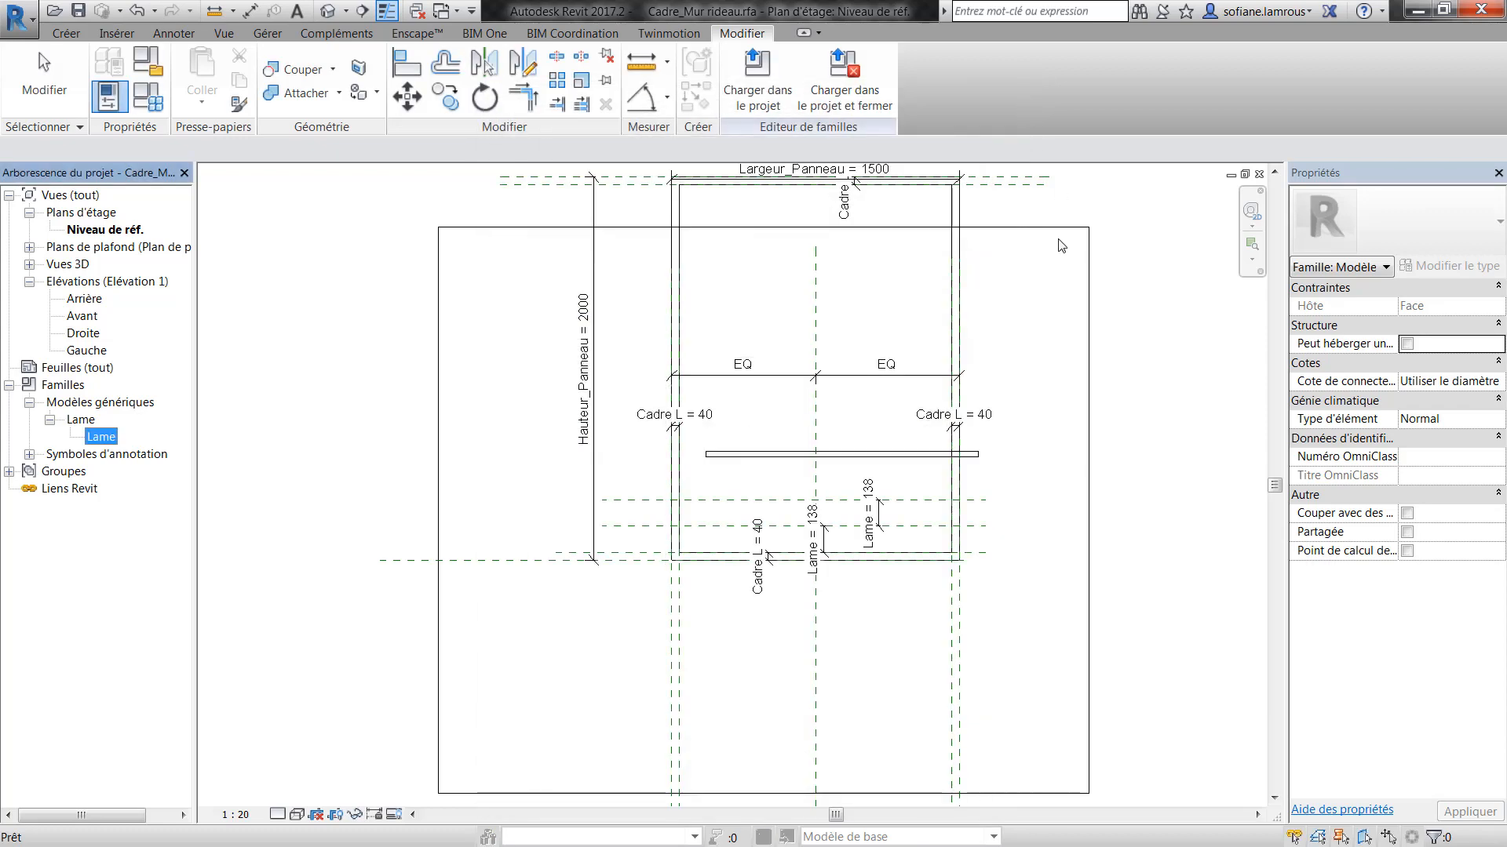
pyautogui.click(717, 621)
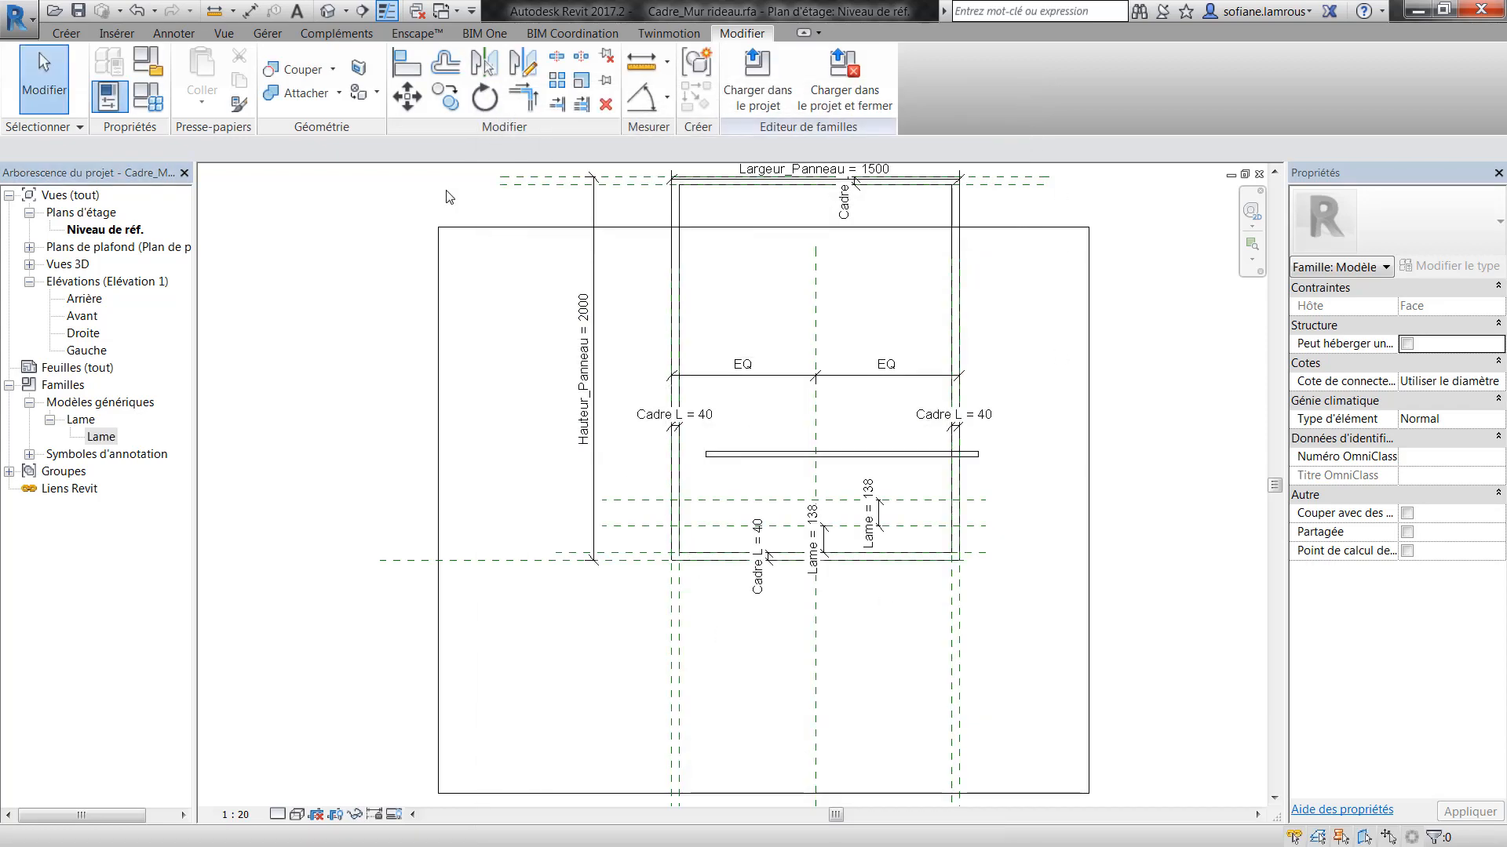
pyautogui.click(410, 67)
pyautogui.scroll(4, 624, 537)
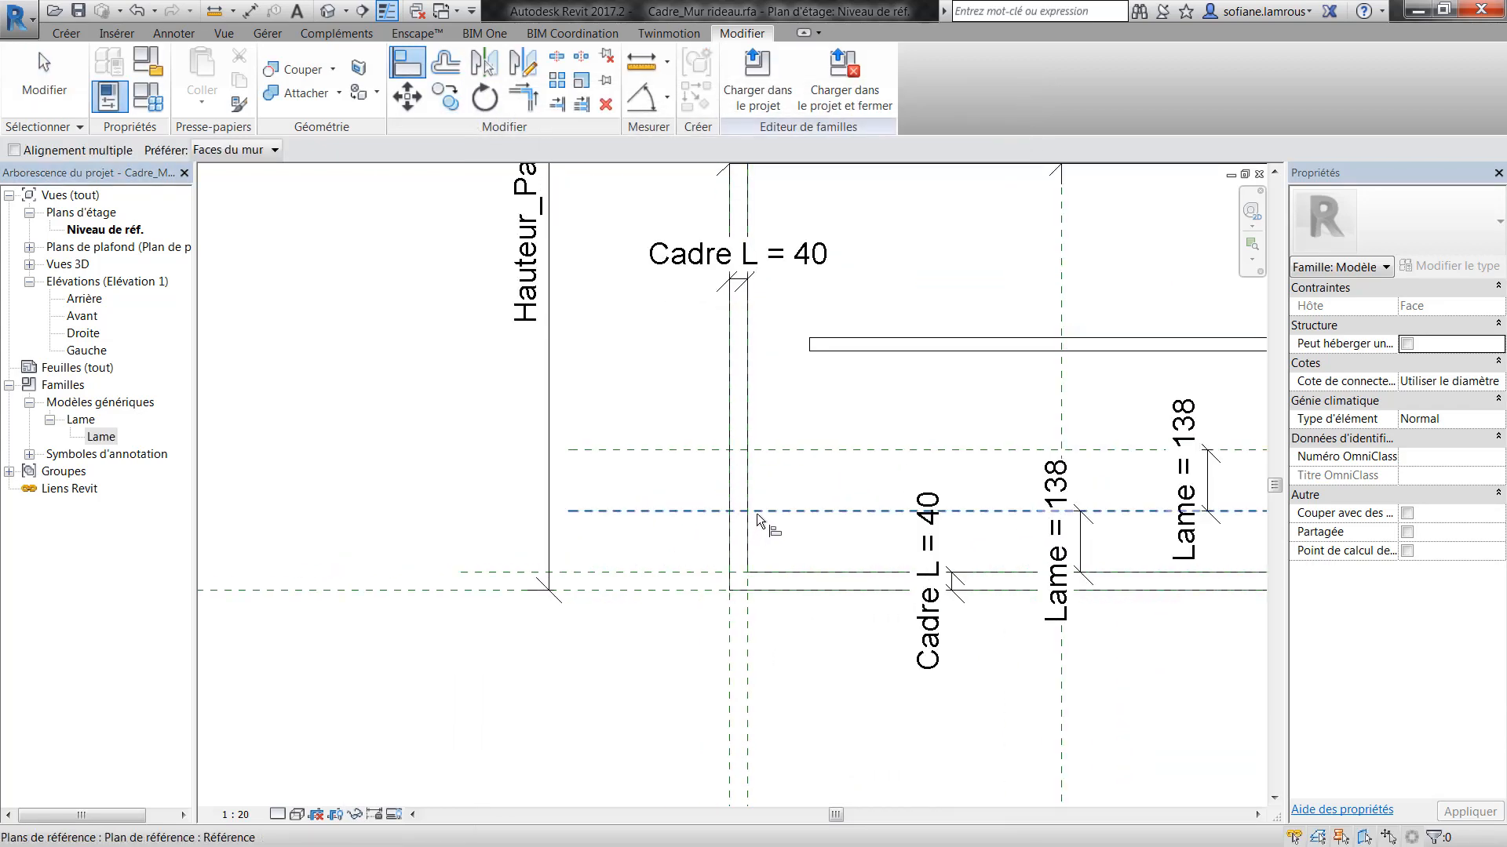
pyautogui.scroll(3, 757, 513)
pyautogui.click(757, 511)
pyautogui.scroll(-2, 756, 512)
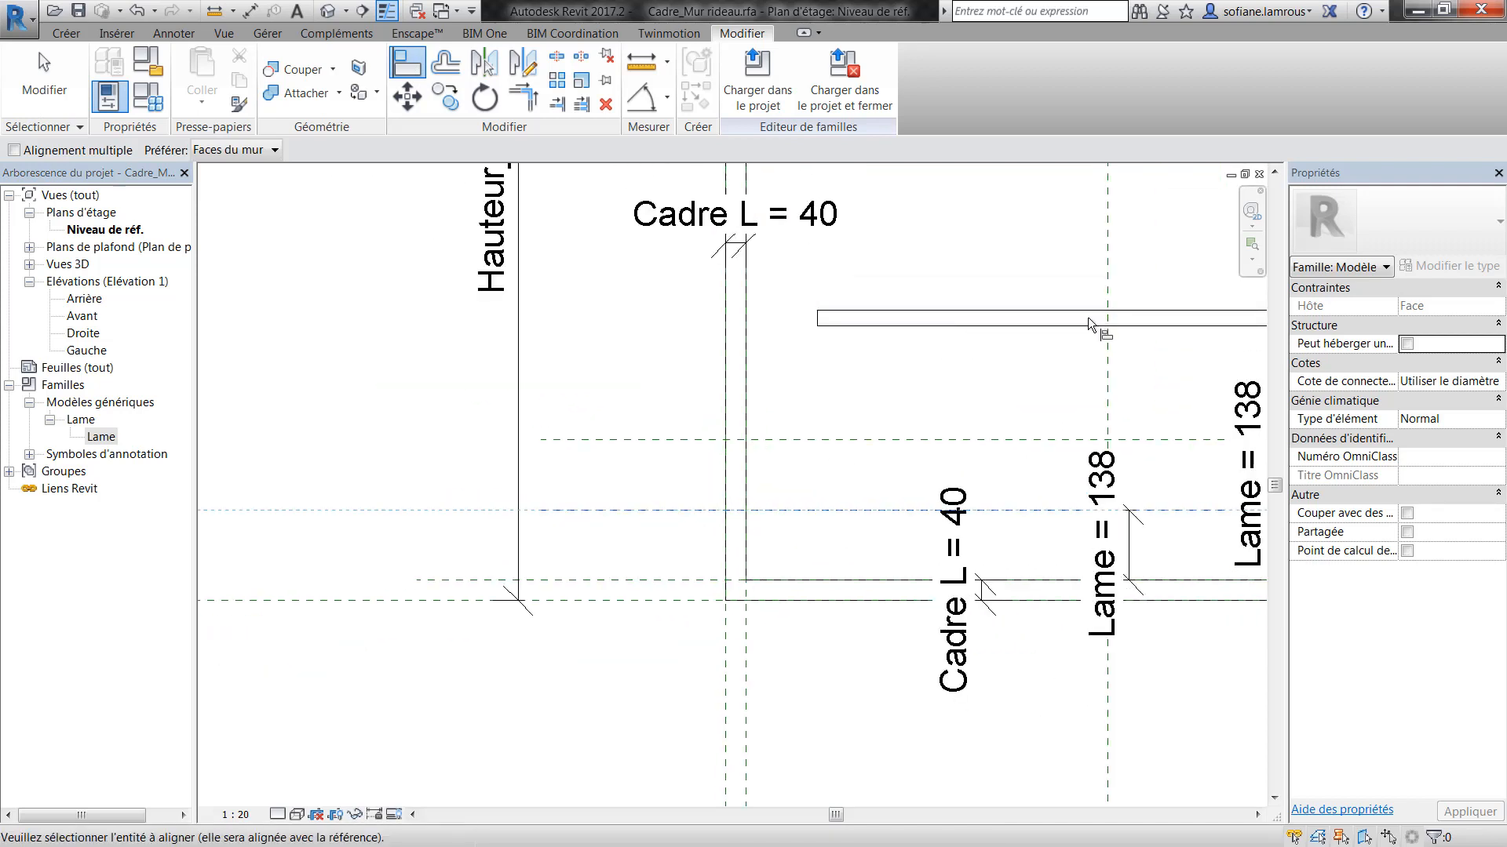
pyautogui.scroll(2, 812, 318)
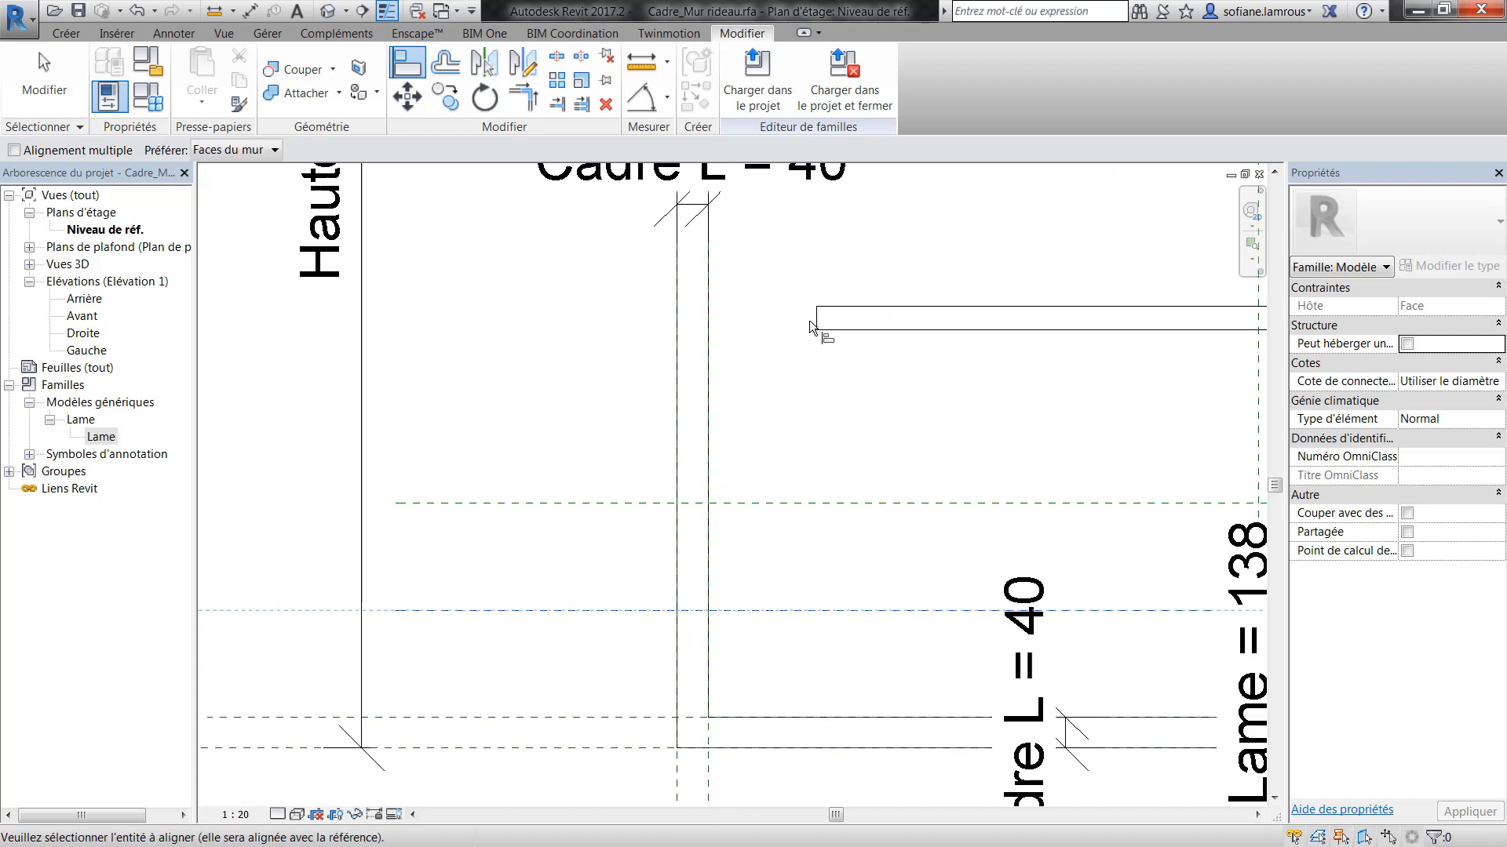
pyautogui.scroll(2, 816, 319)
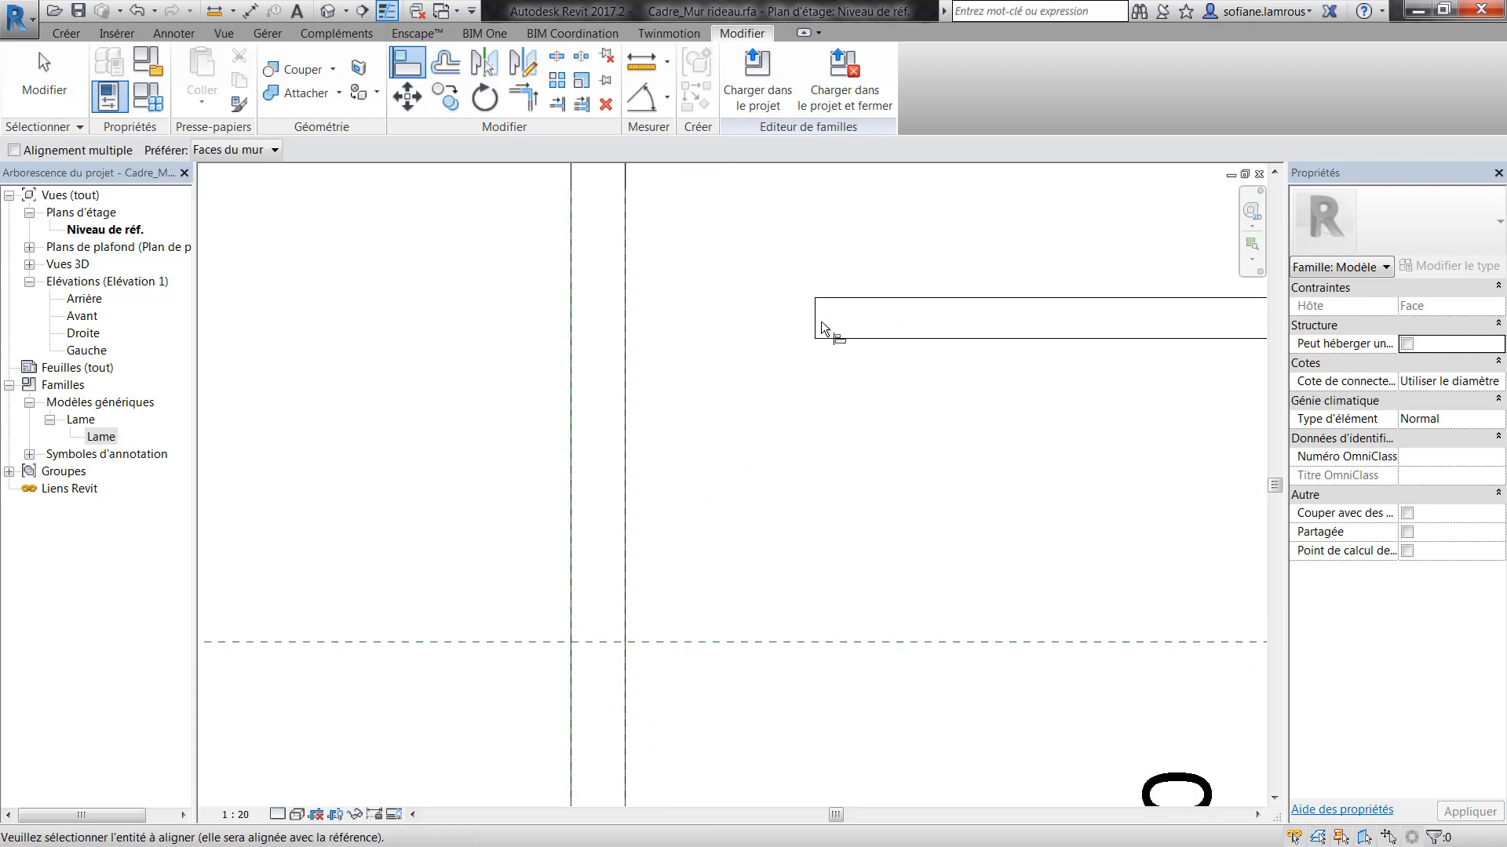
pyautogui.scroll(-5, 813, 317)
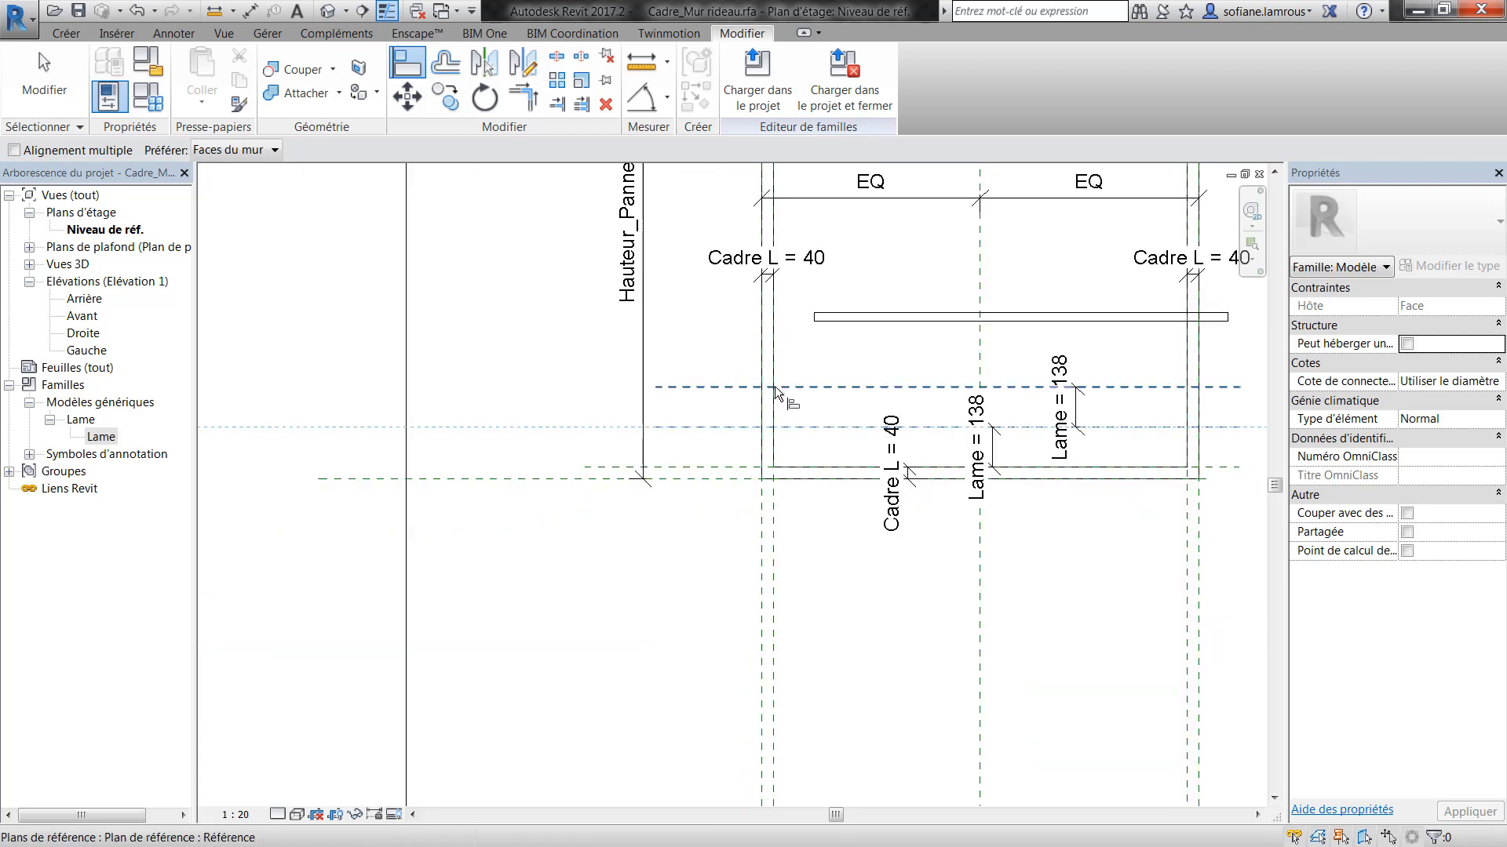
pyautogui.press('Escape')
pyautogui.press('Escape')
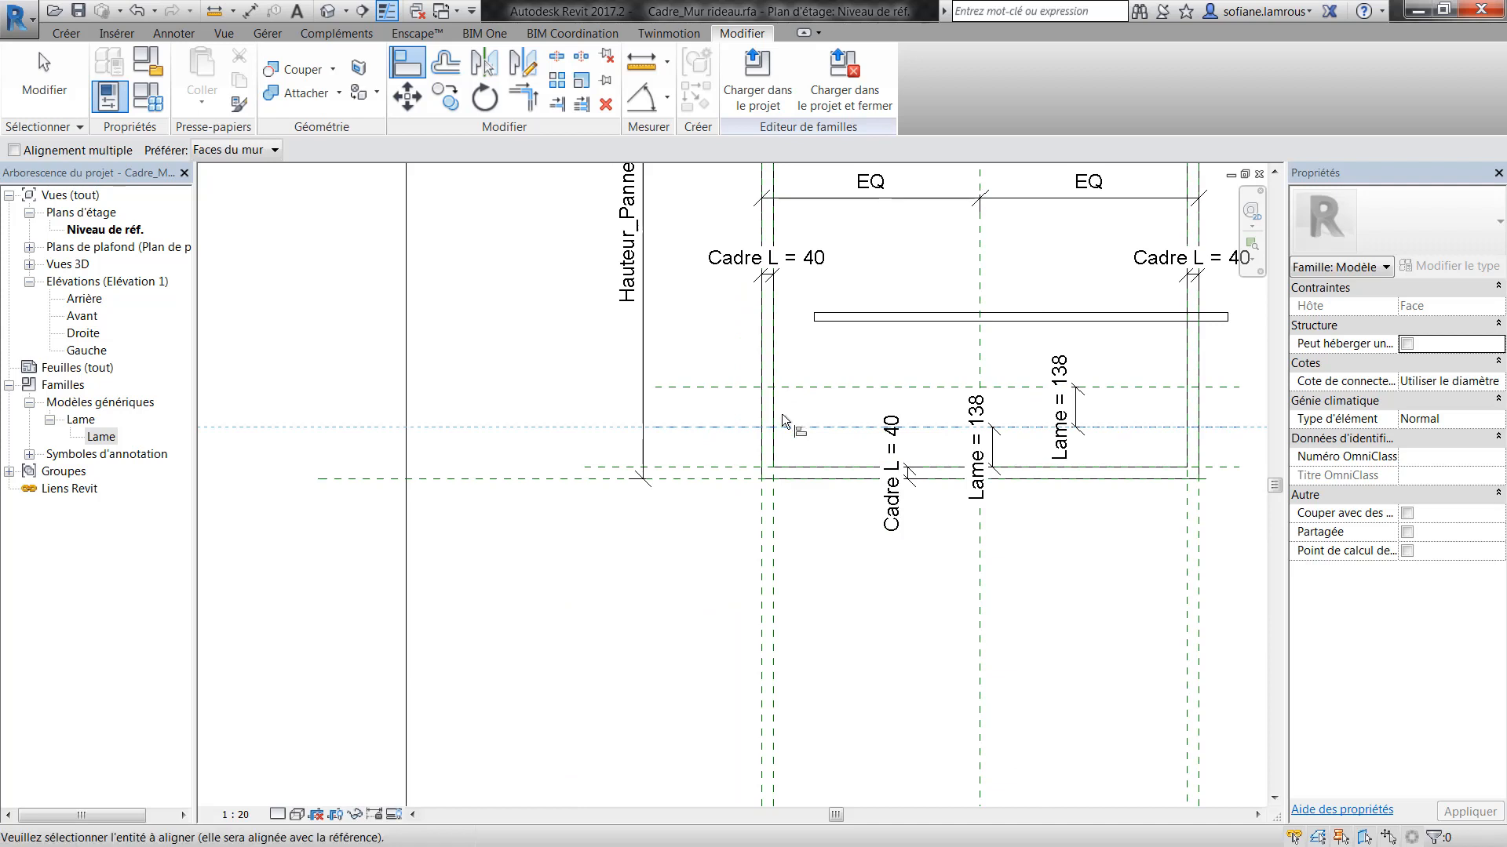
# - Align the slat's ends with the inner reference planes of the frame's two vertical members and lock both alignments
pyautogui.click(397, 65)
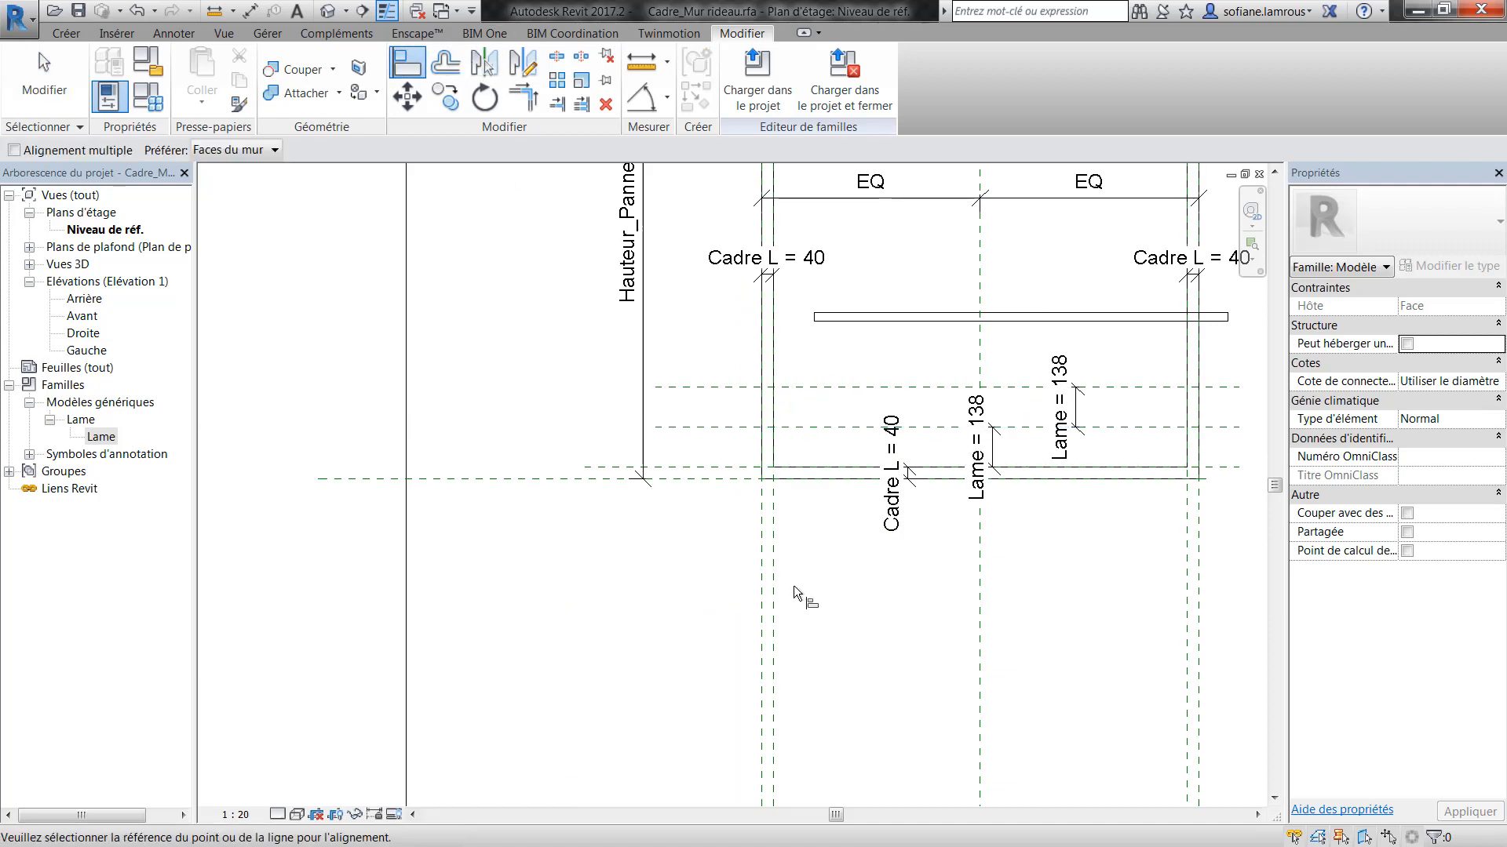
pyautogui.click(777, 598)
pyautogui.click(812, 320)
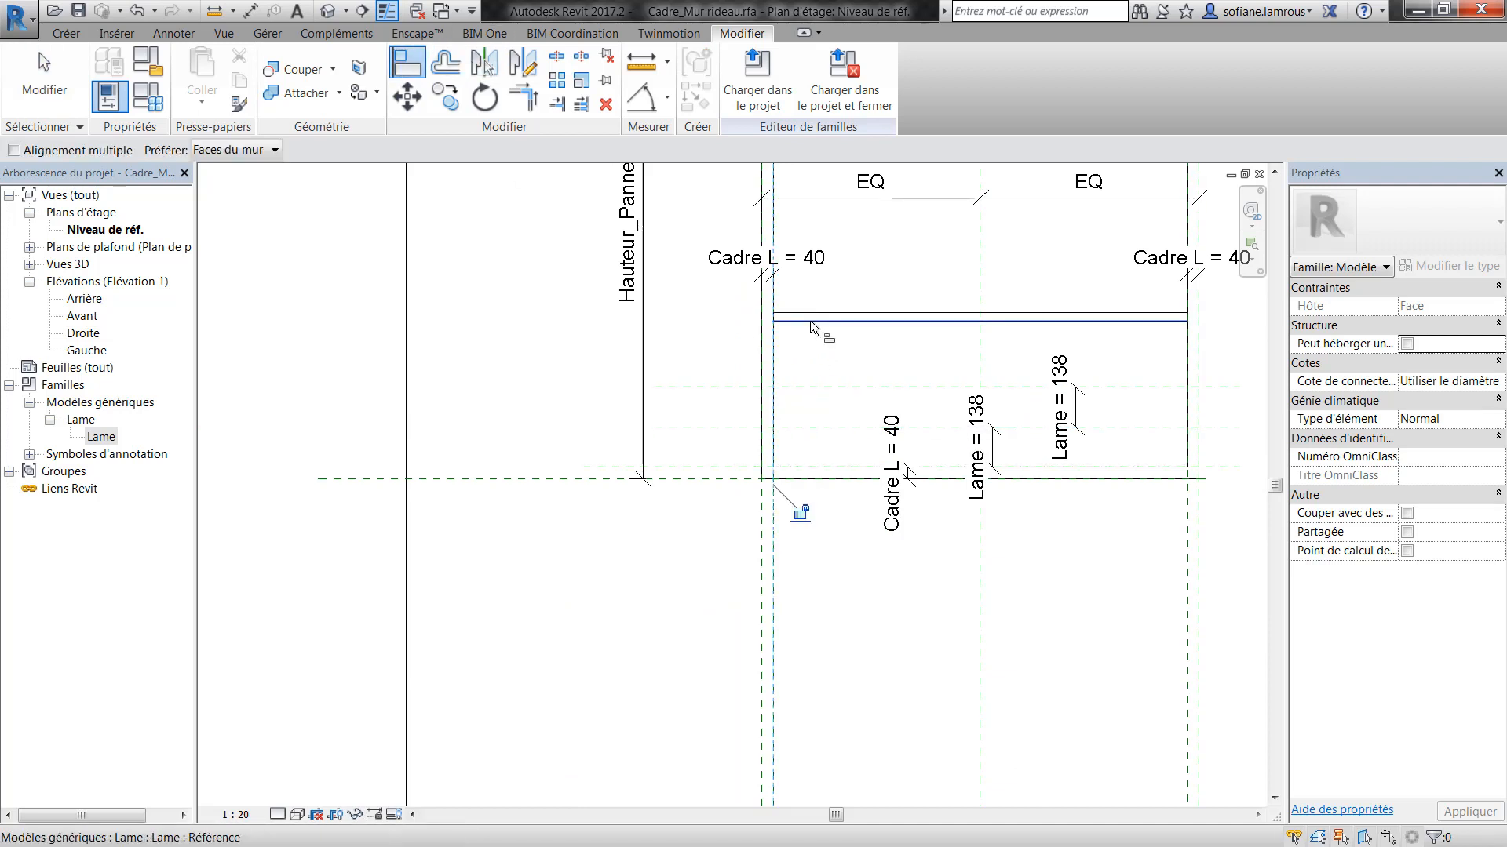
pyautogui.click(799, 512)
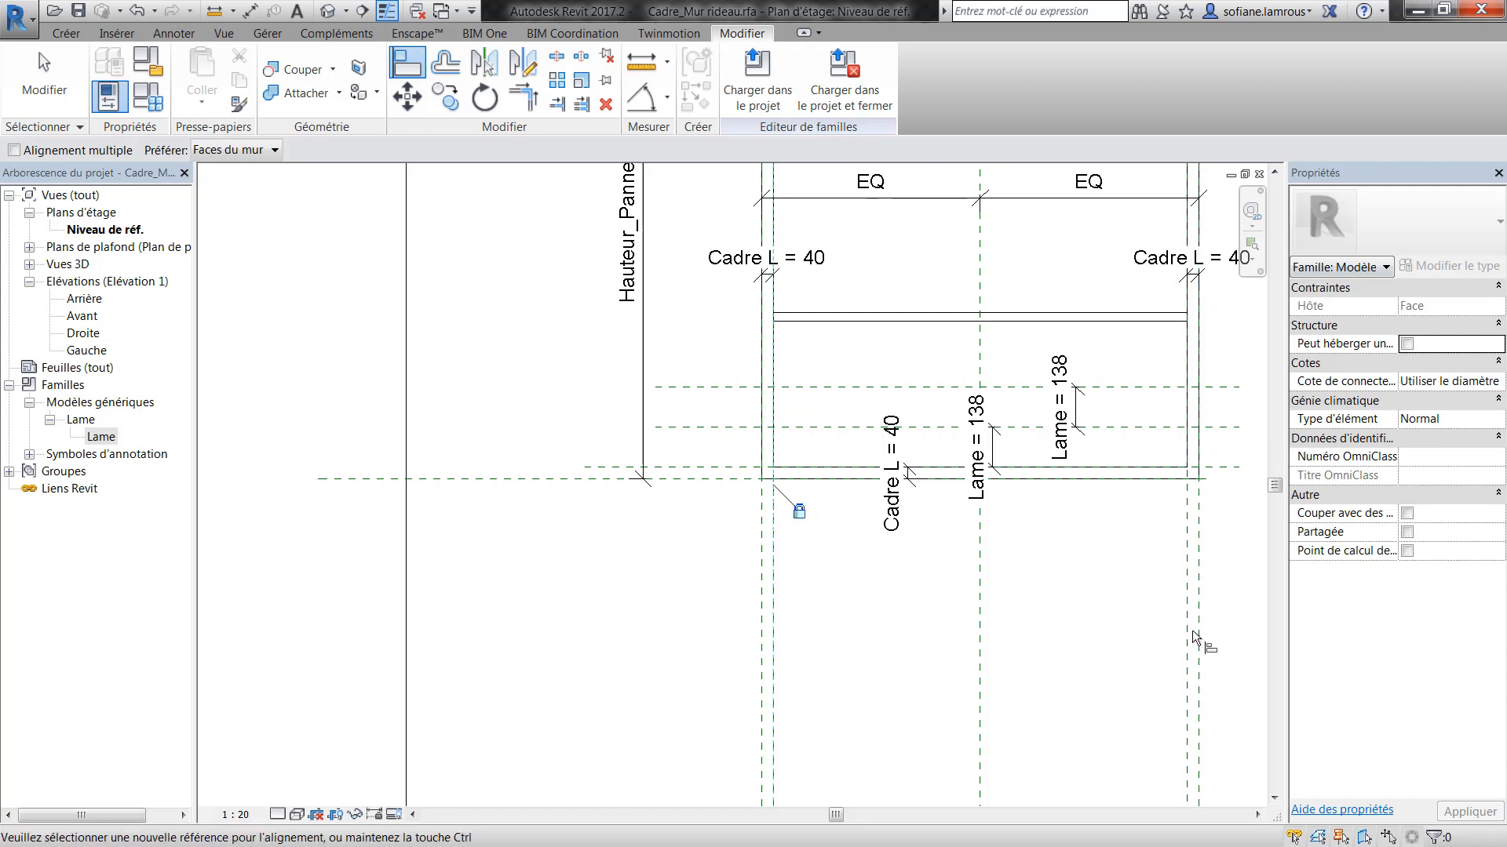
pyautogui.click(1186, 315)
pyautogui.click(1215, 514)
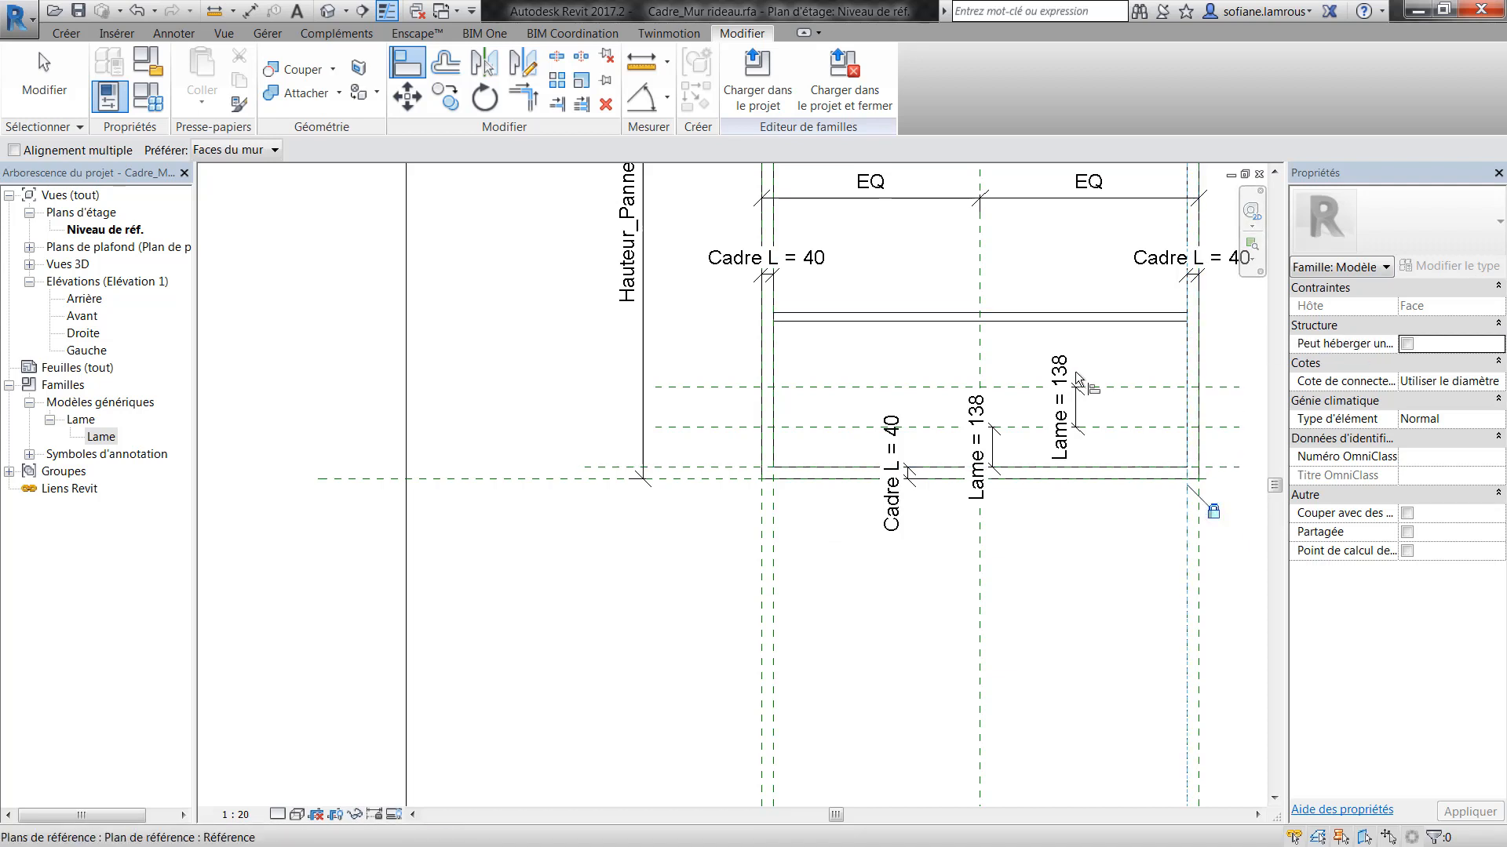
pyautogui.press('Escape')
pyautogui.press('Escape')
# - Move the slat down so it straddles the first horizontal Lame reference plane above the frame's bottom member
pyautogui.click(986, 326)
pyautogui.scroll(2, 987, 324)
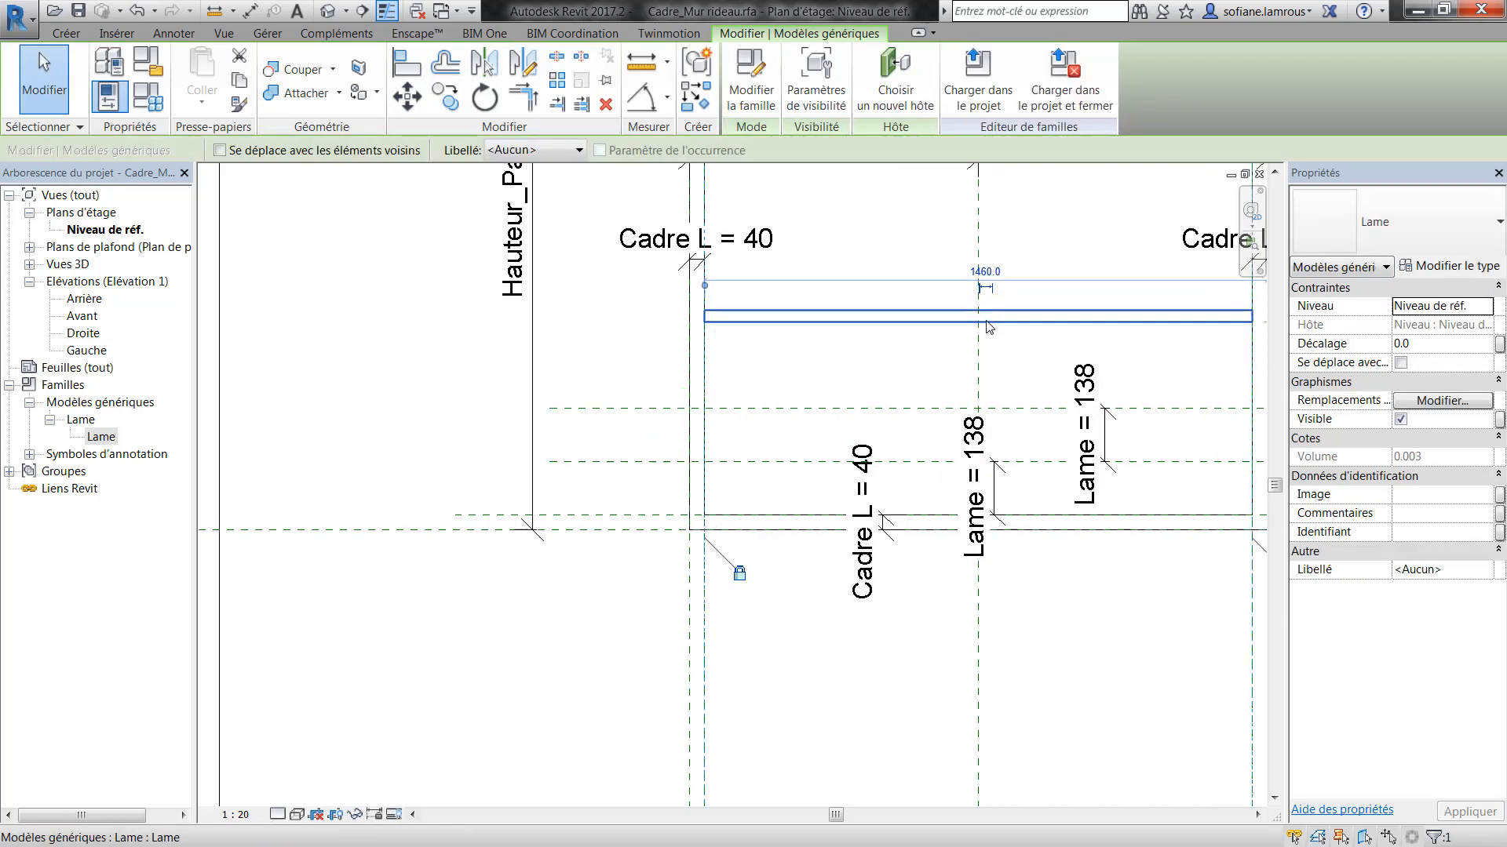
pyautogui.press('m')
pyautogui.press('v')
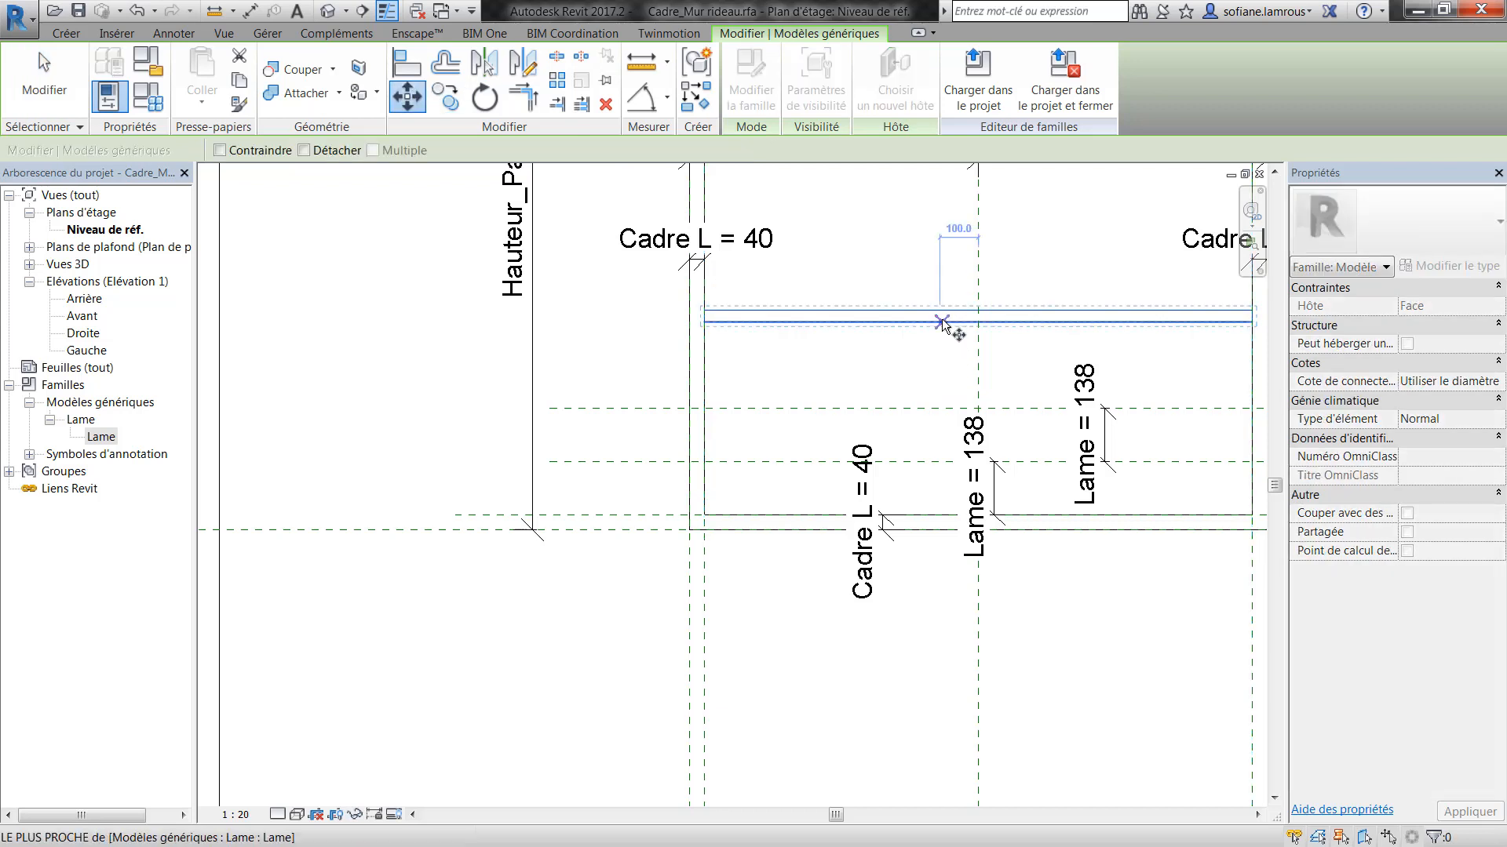
pyautogui.scroll(2, 944, 313)
pyautogui.click(931, 333)
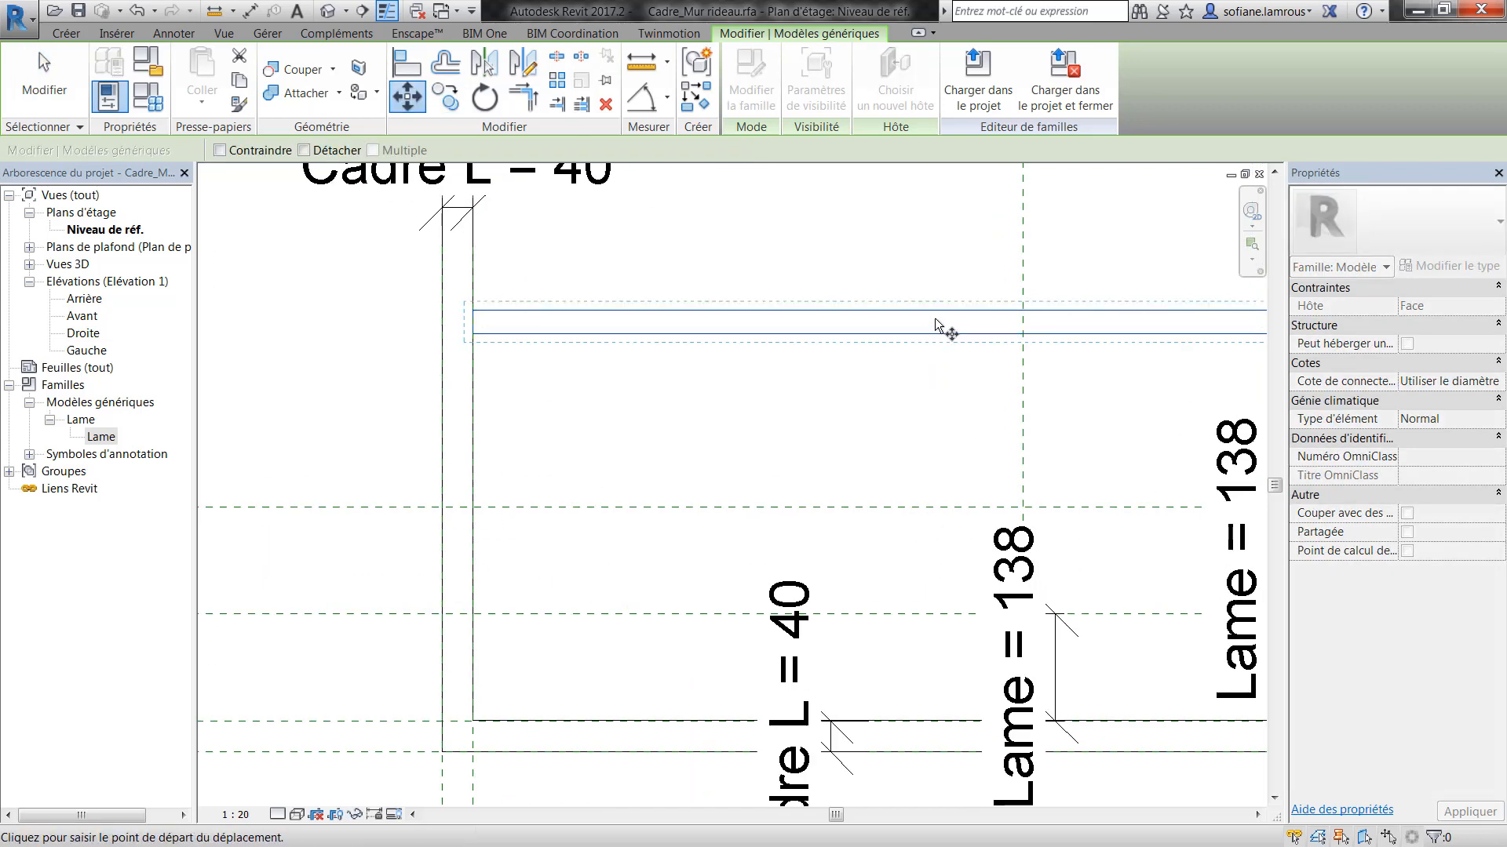
pyautogui.click(629, 309)
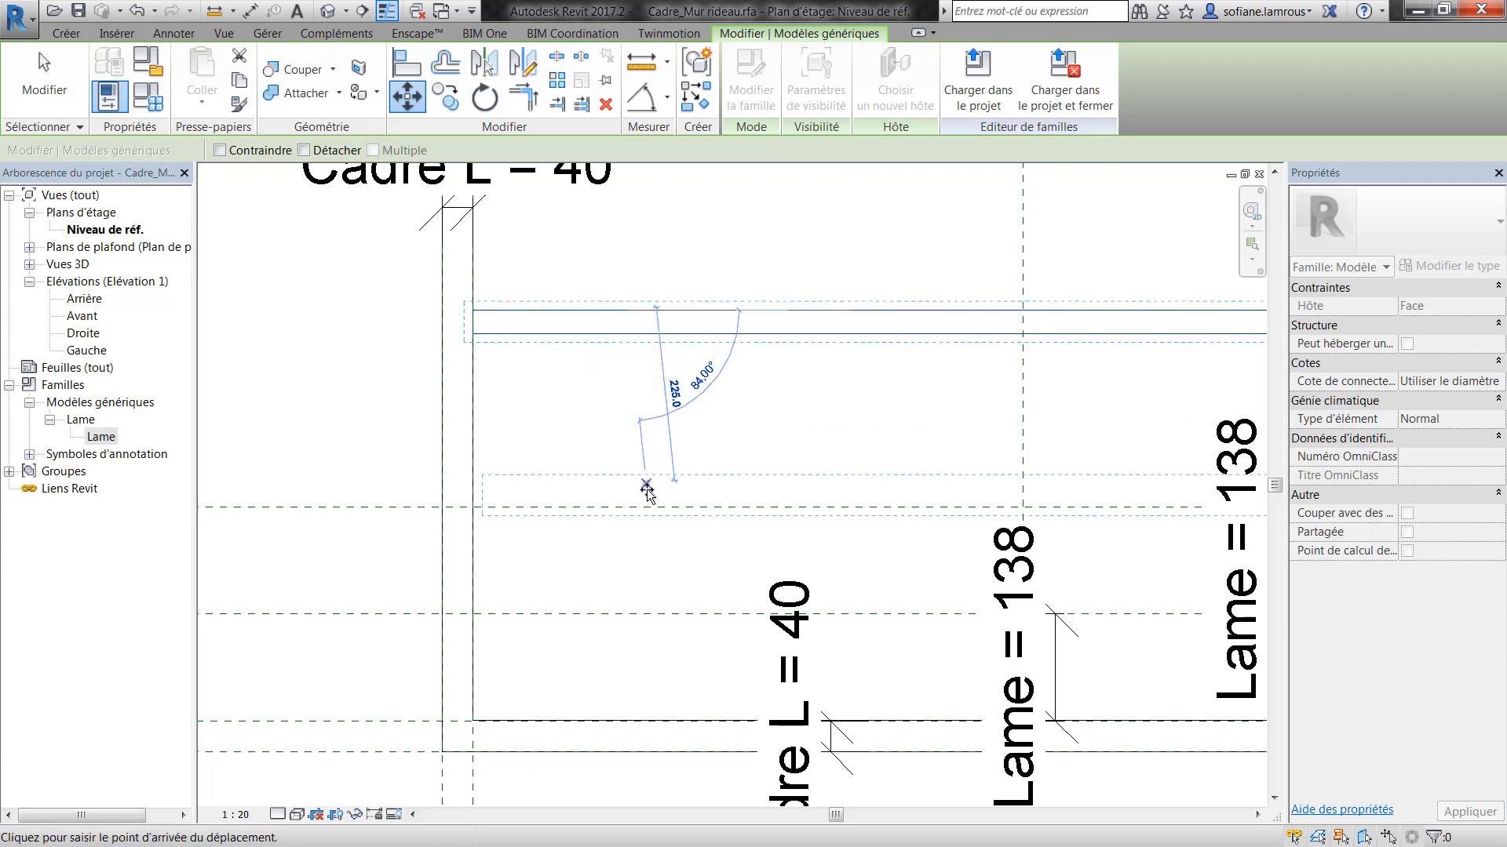
pyautogui.click(628, 604)
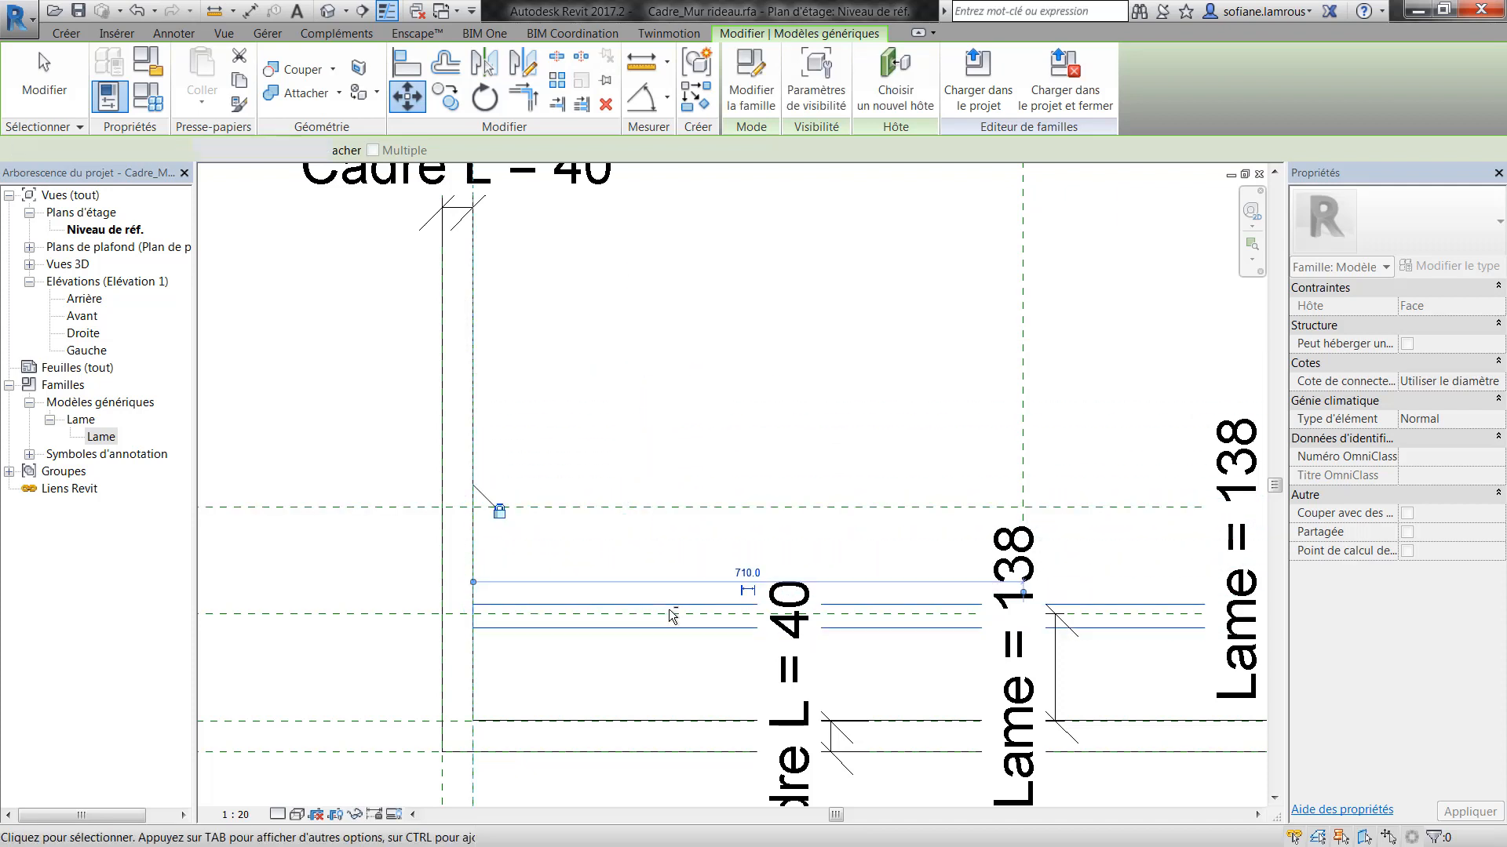
pyautogui.scroll(3, 729, 600)
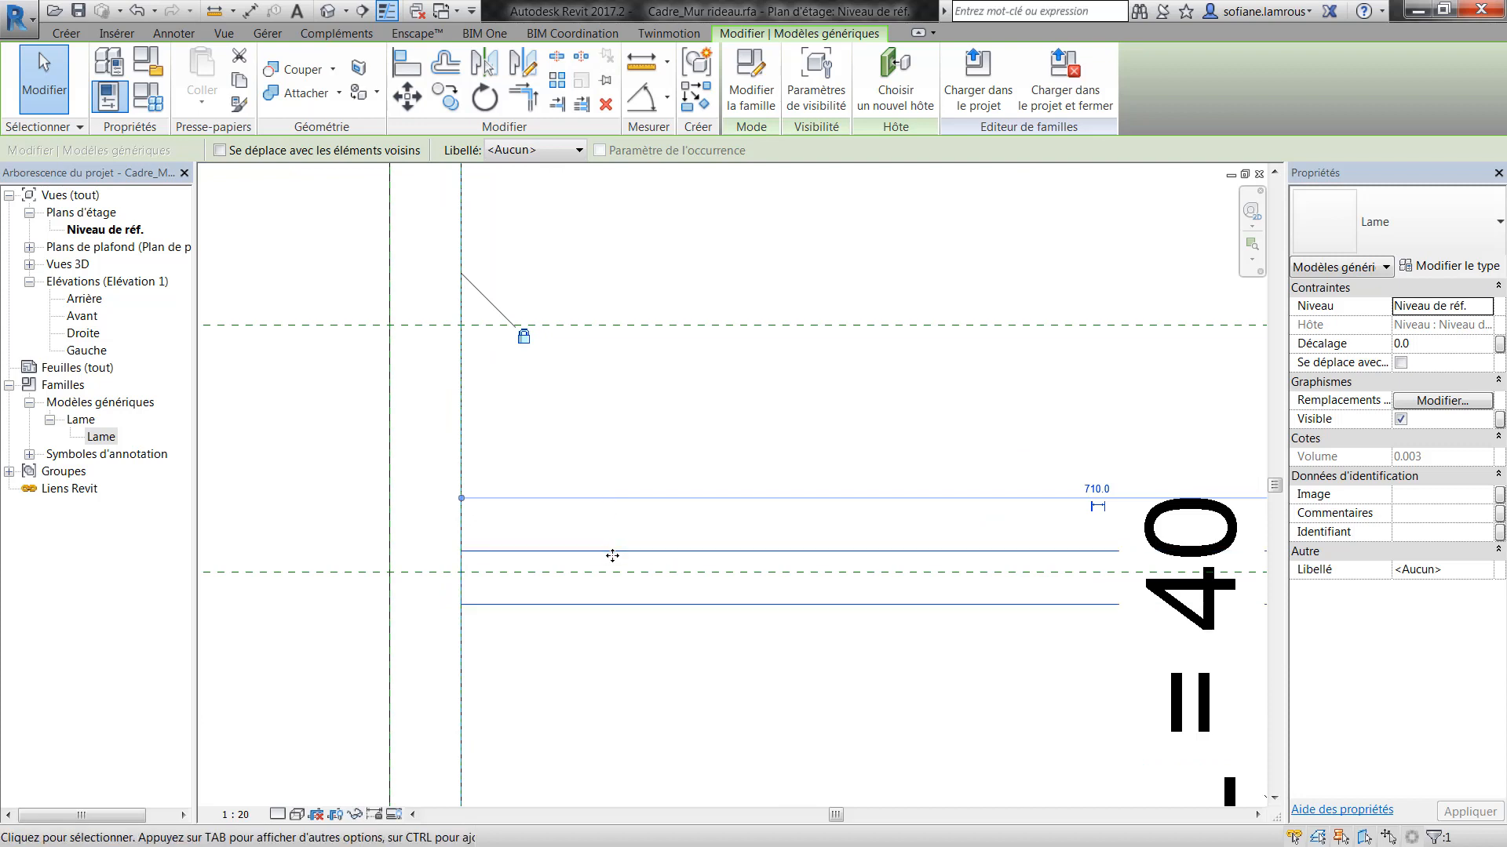
pyautogui.moveTo(613, 547); pyautogui.dragTo(613, 536)
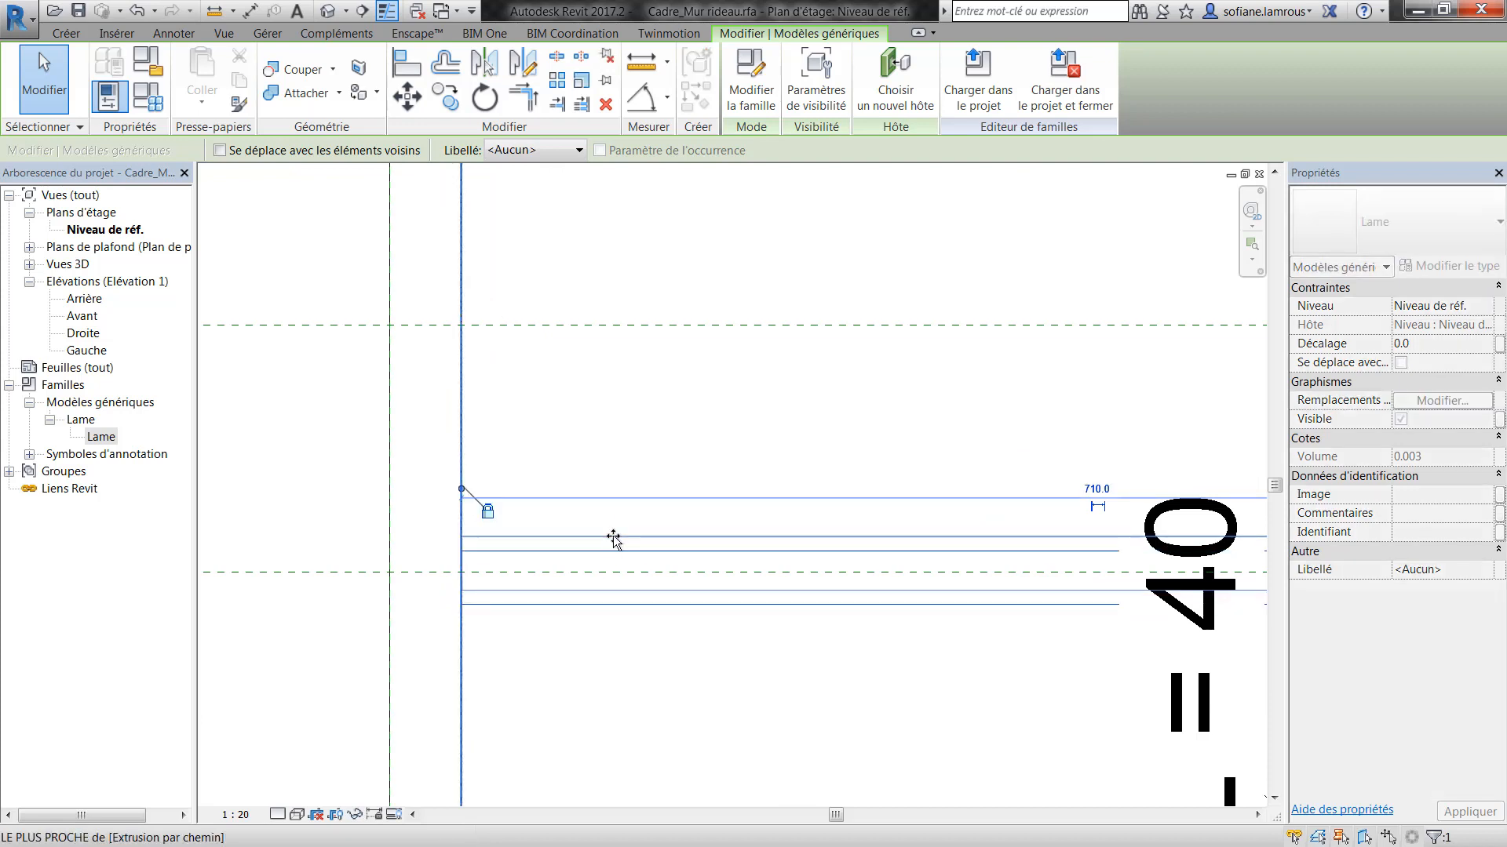
pyautogui.press('a')
pyautogui.press('l')
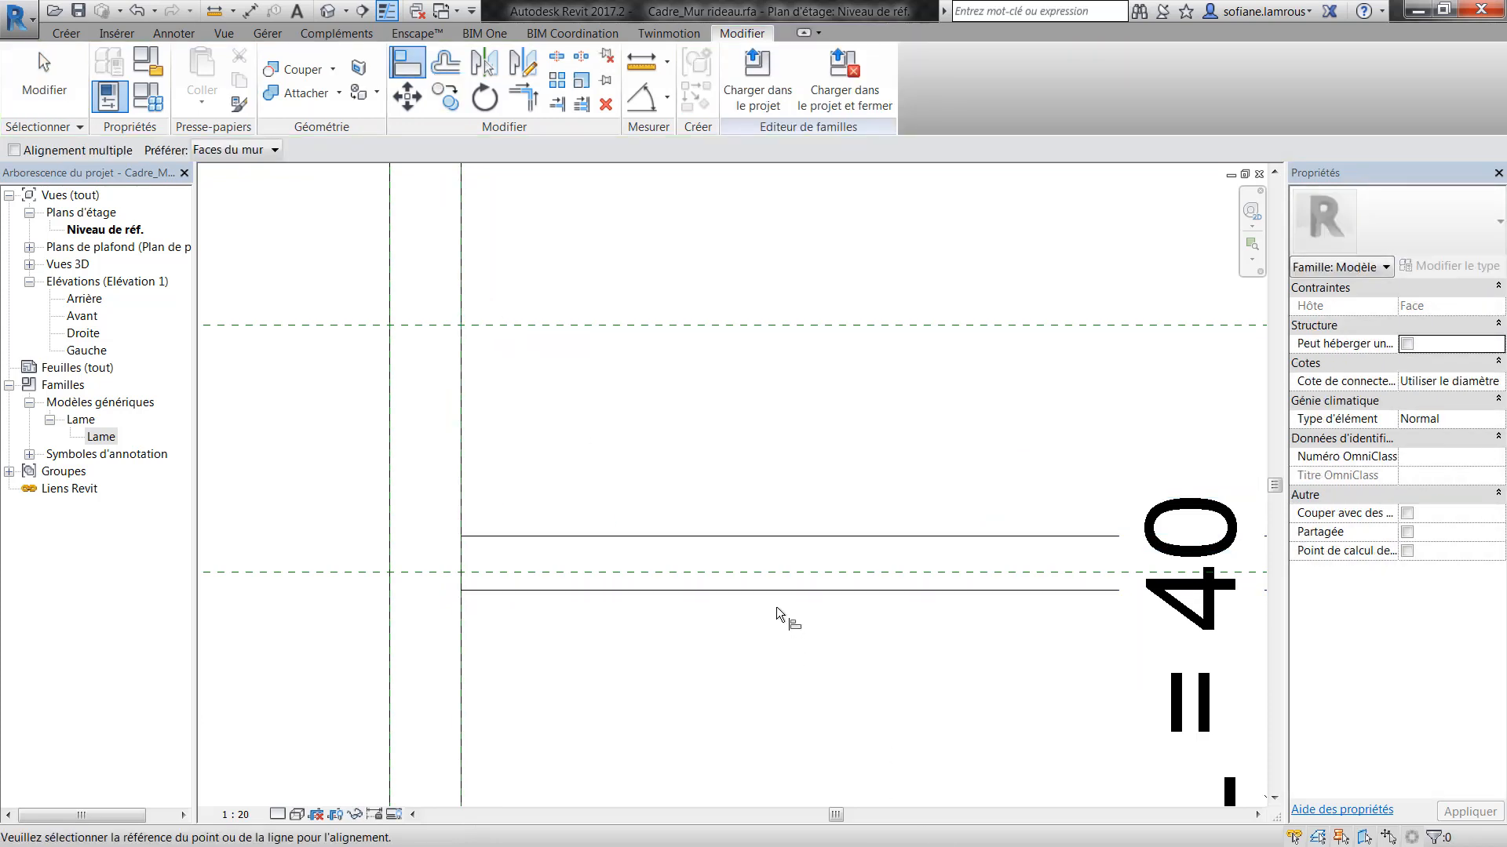
pyautogui.click(734, 573)
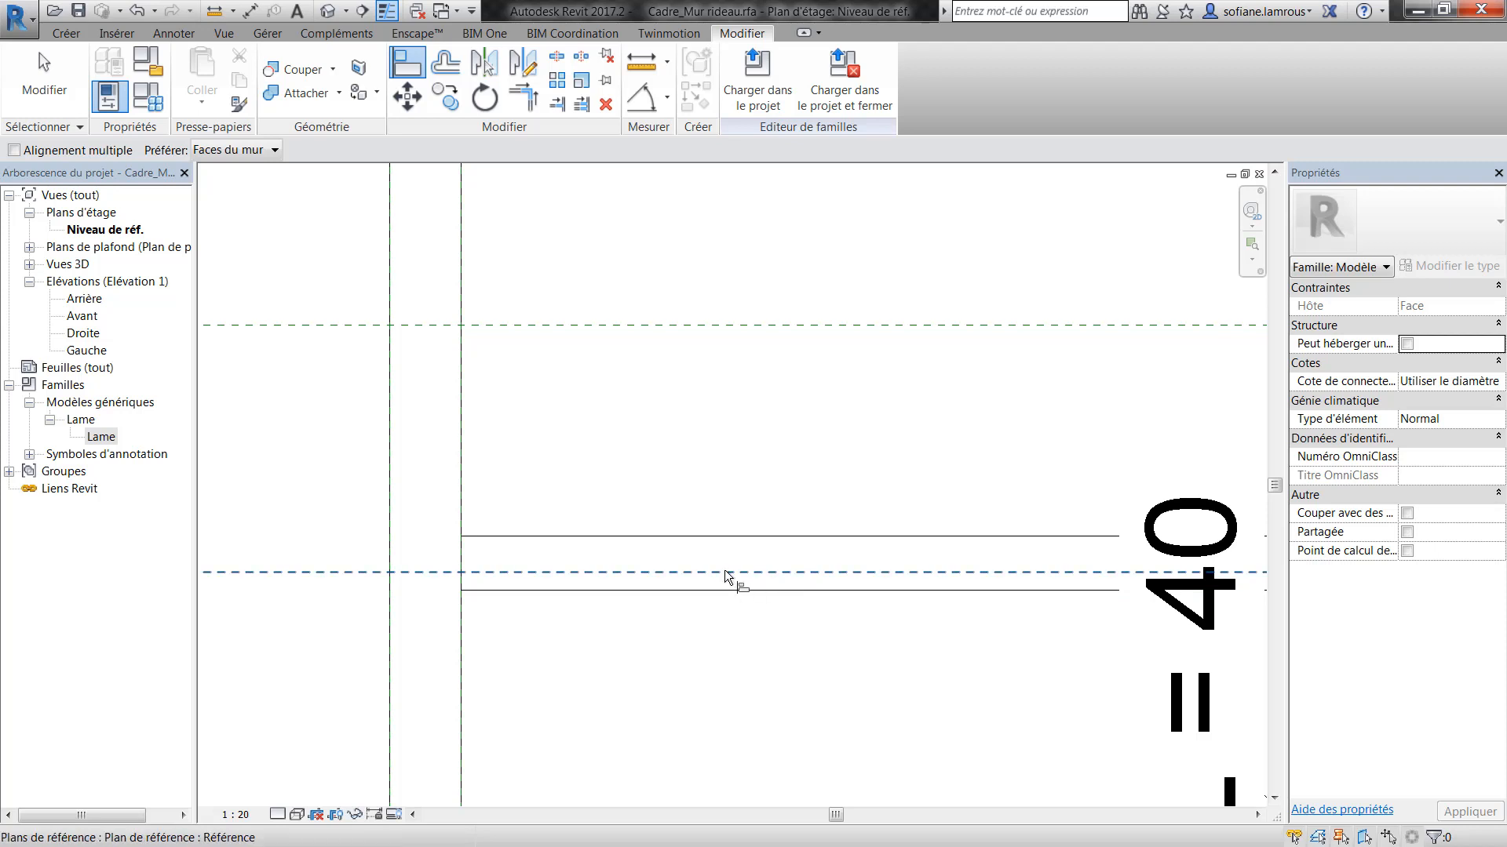
pyautogui.scroll(-2, 661, 568)
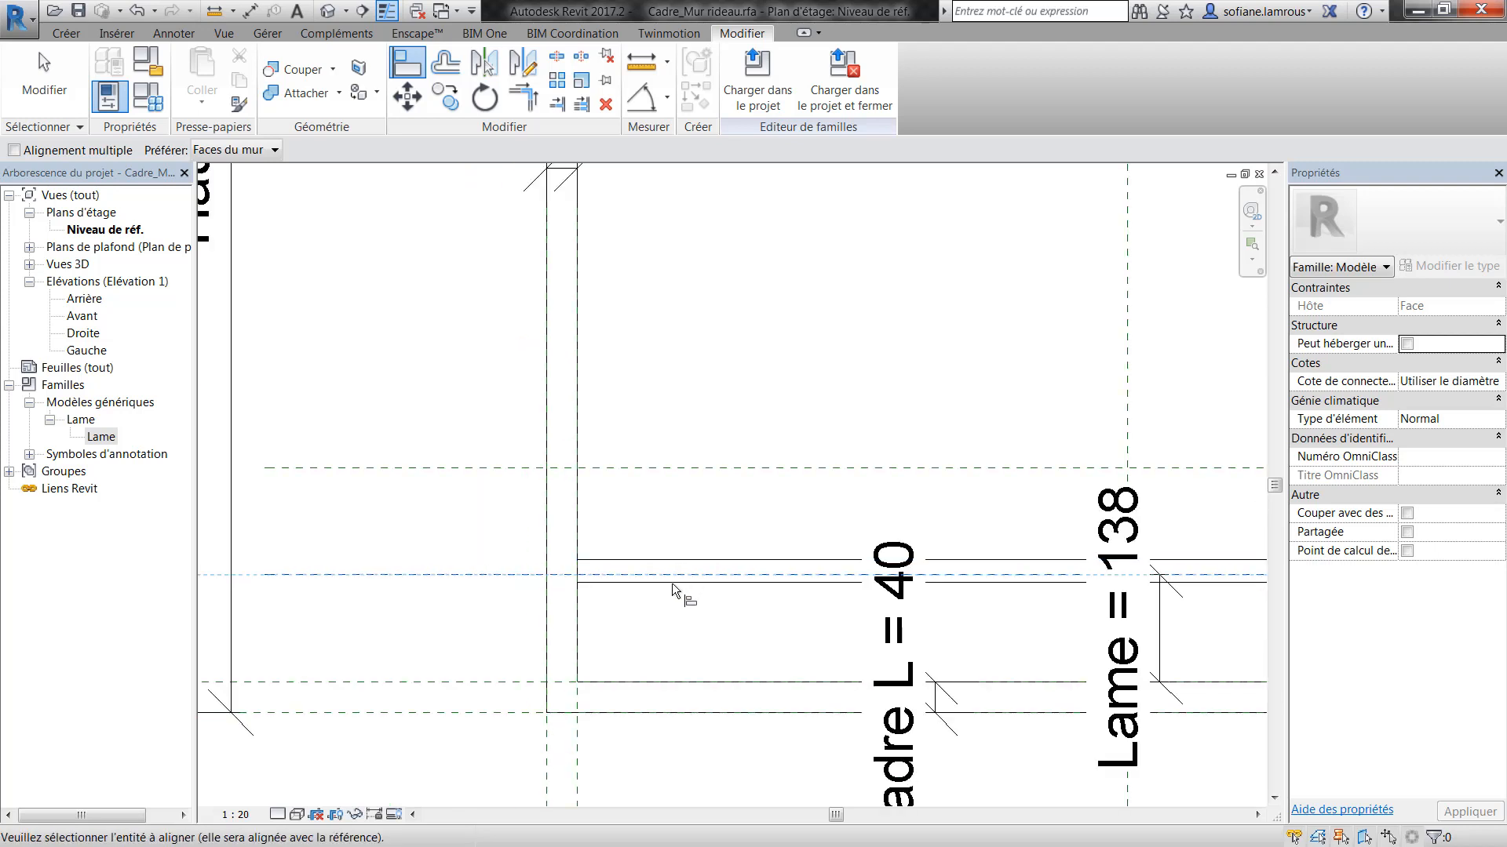
pyautogui.press('Escape')
pyautogui.press('Escape')
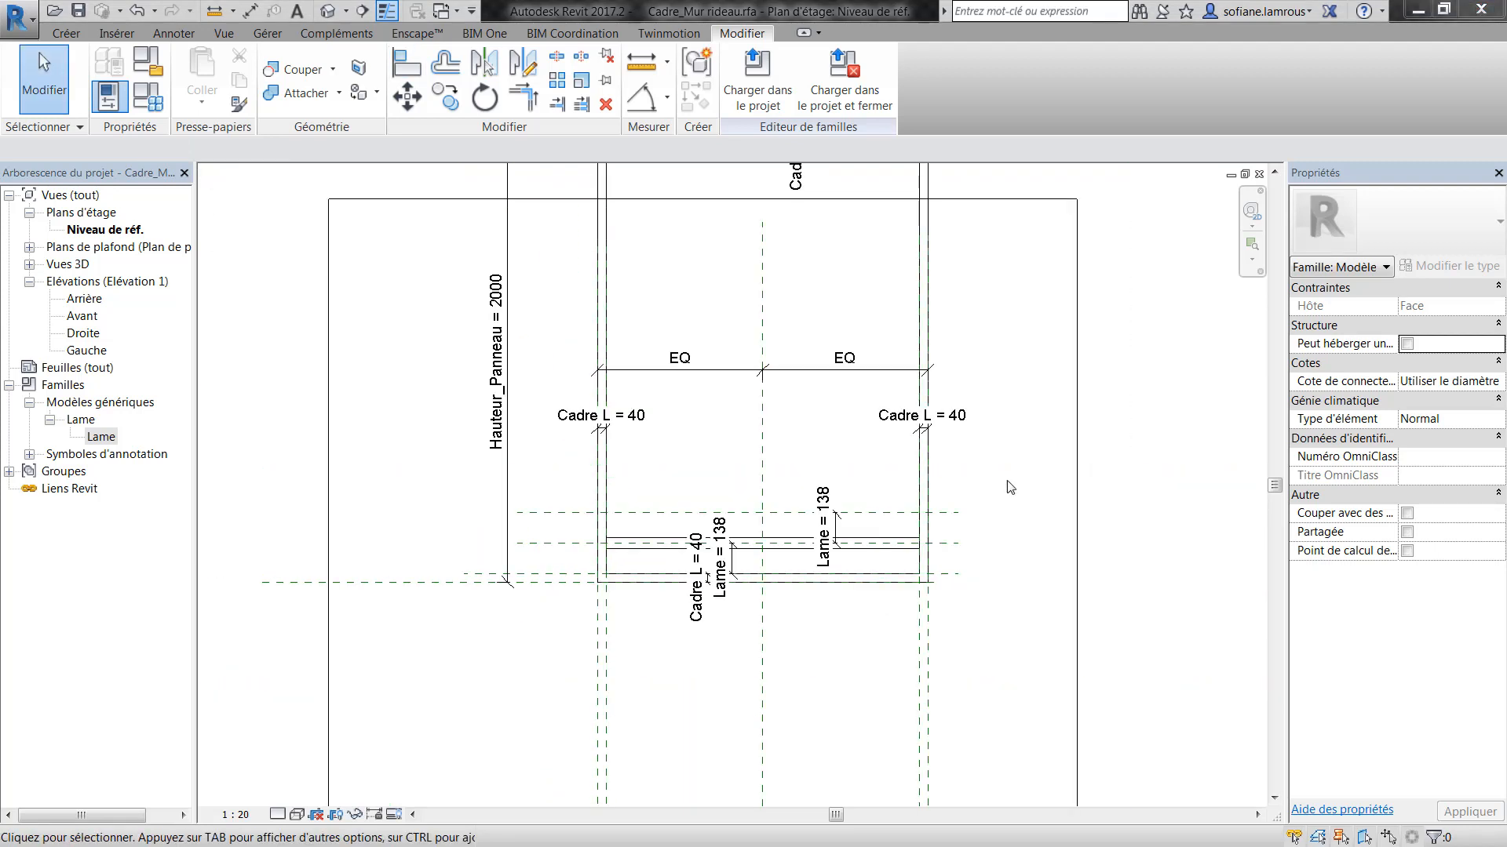
# - Add an instance length family parameter named Remplissage, grouped under Cotes
pyautogui.scroll(-4, 894, 531)
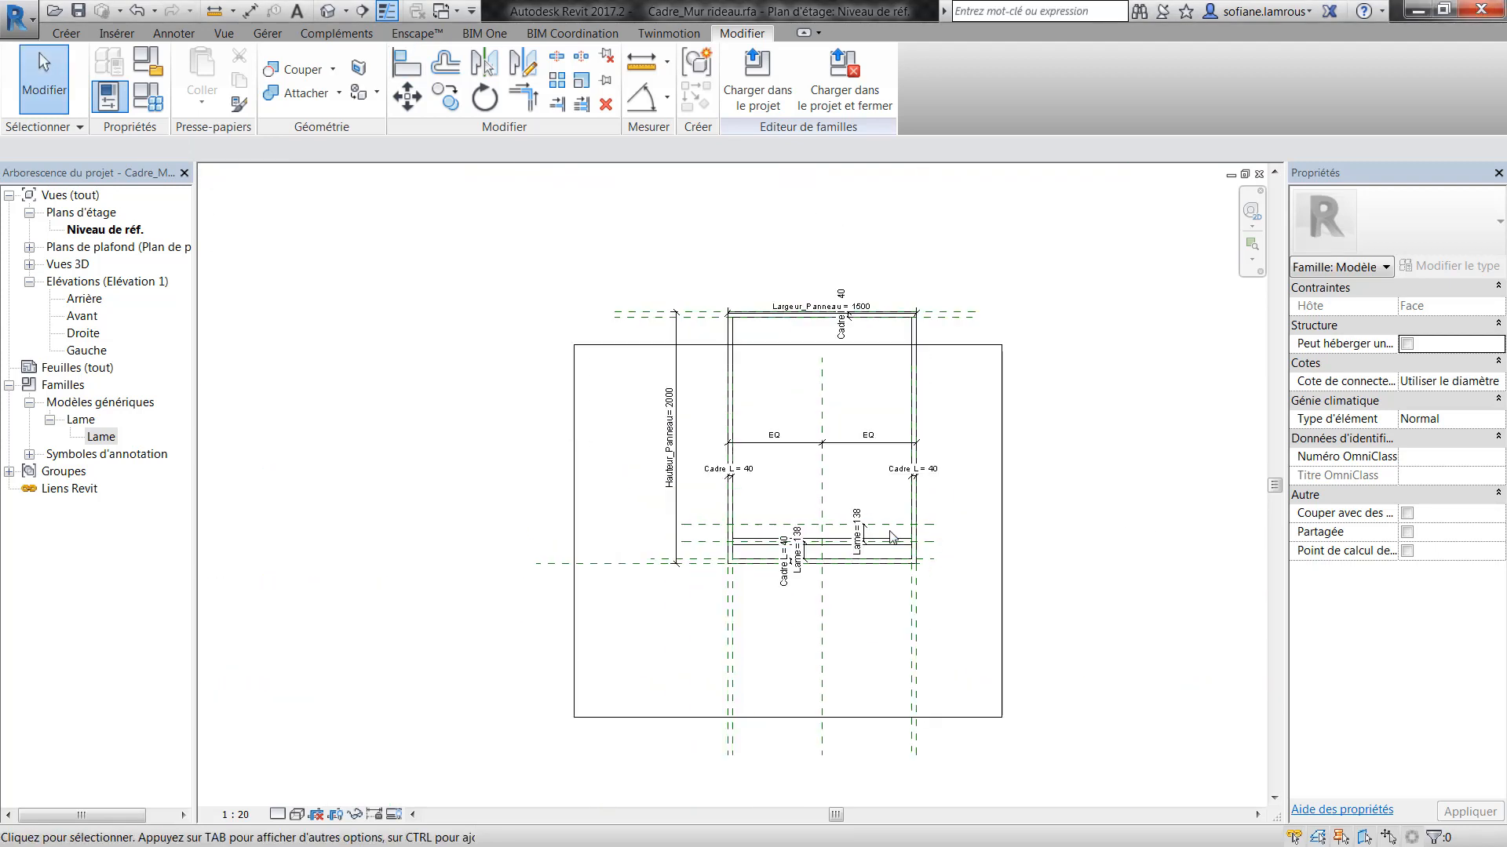
pyautogui.scroll(3, 889, 529)
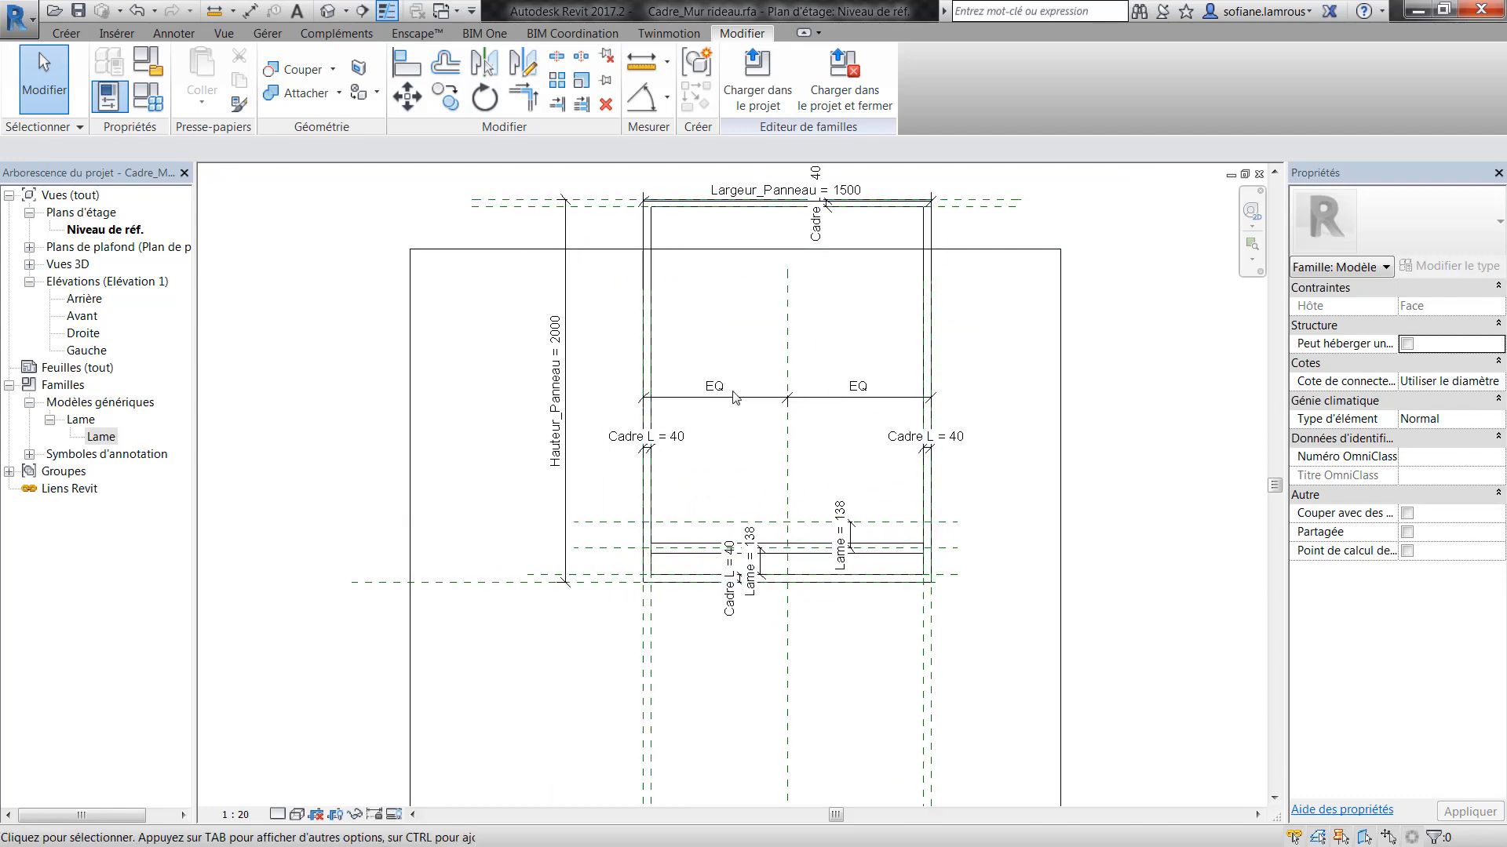
pyautogui.click(149, 98)
pyautogui.moveTo(601, 88); pyautogui.dragTo(681, 91)
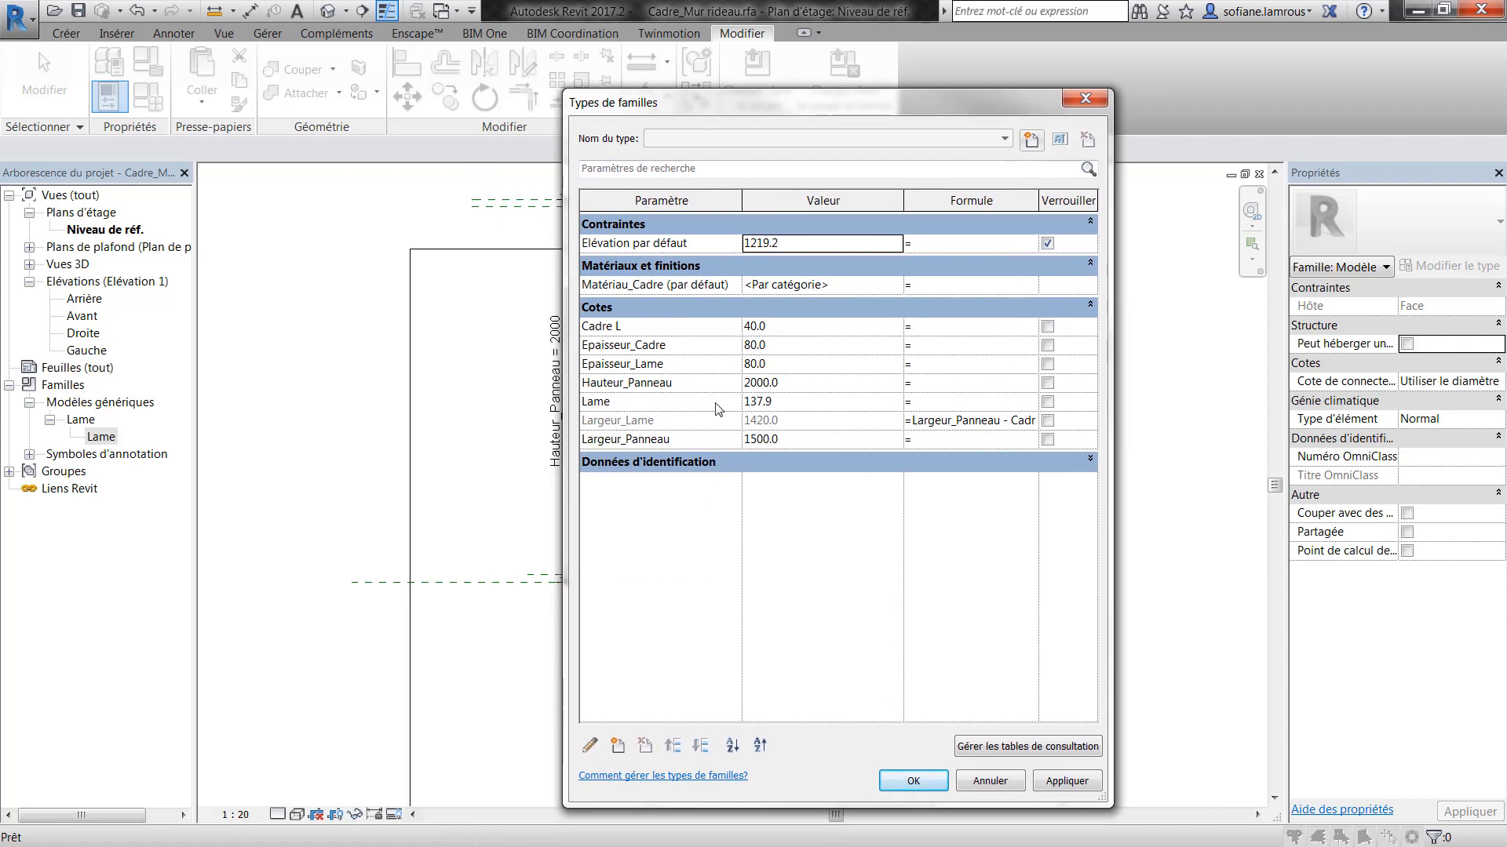
pyautogui.click(617, 746)
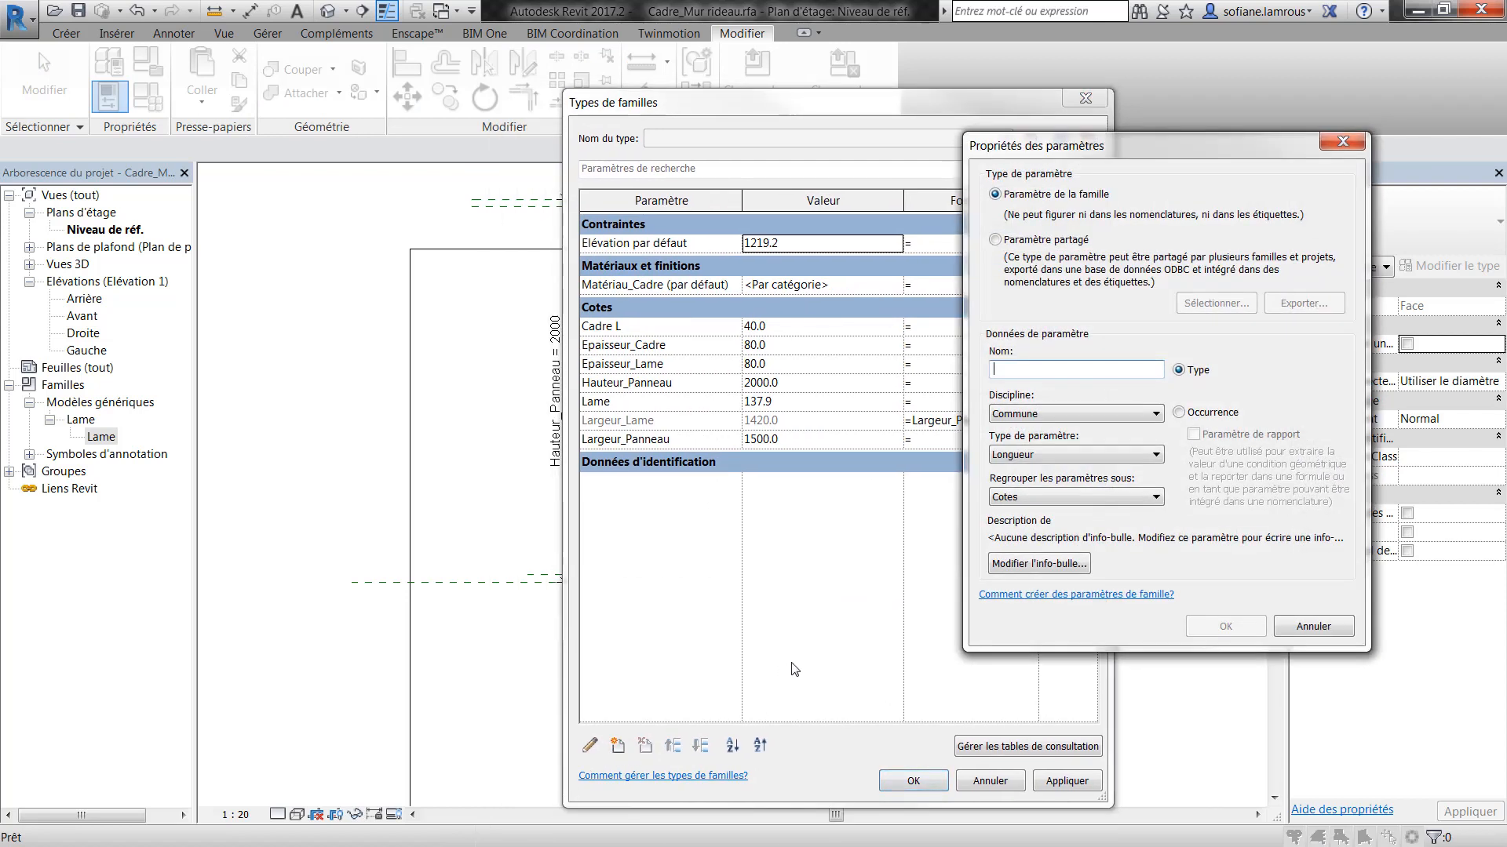
pyautogui.write('Rempl')
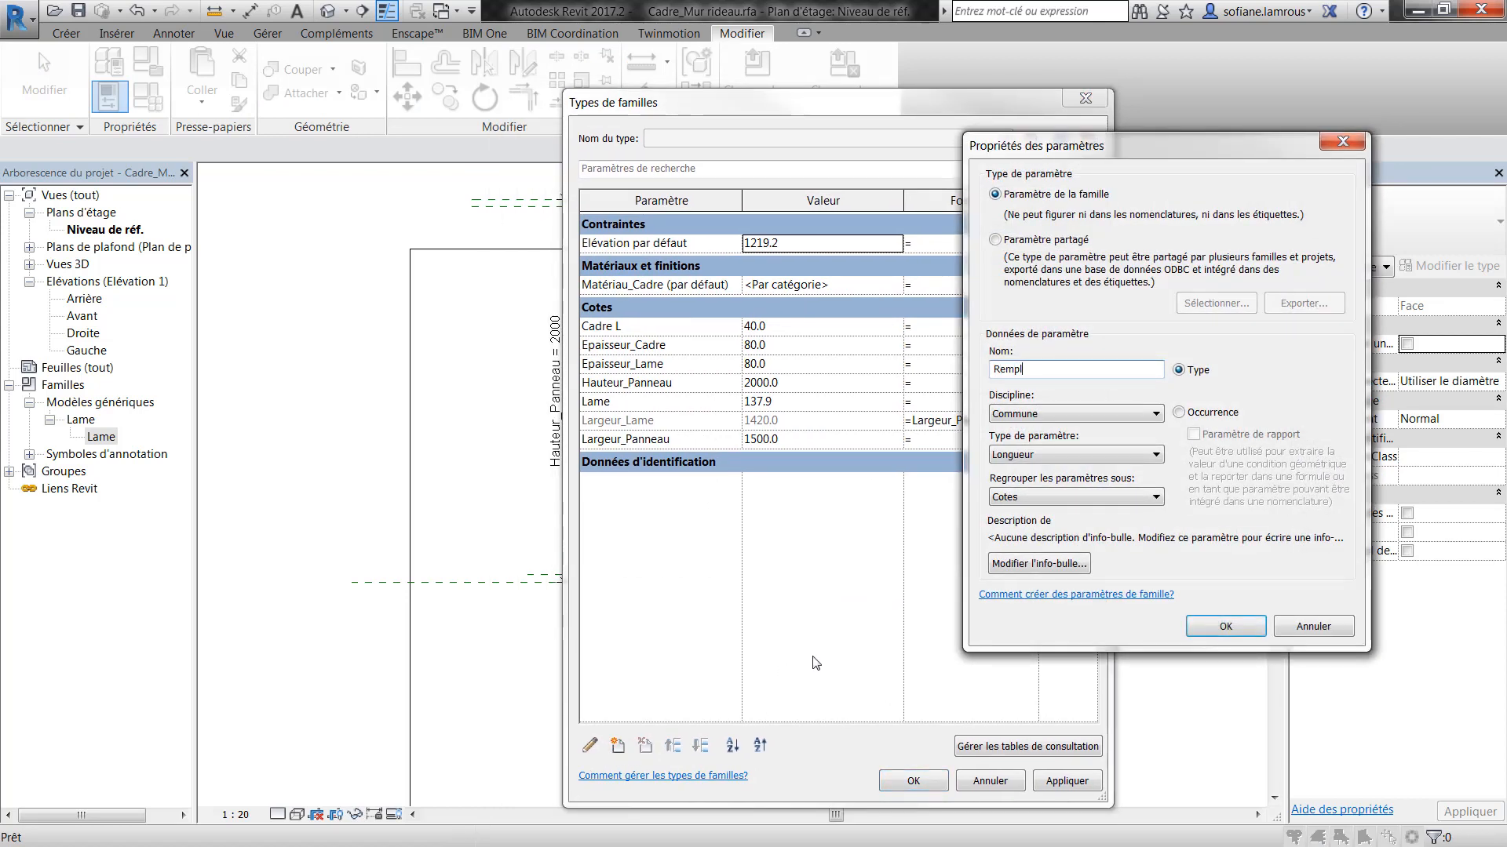
pyautogui.write('iassage')
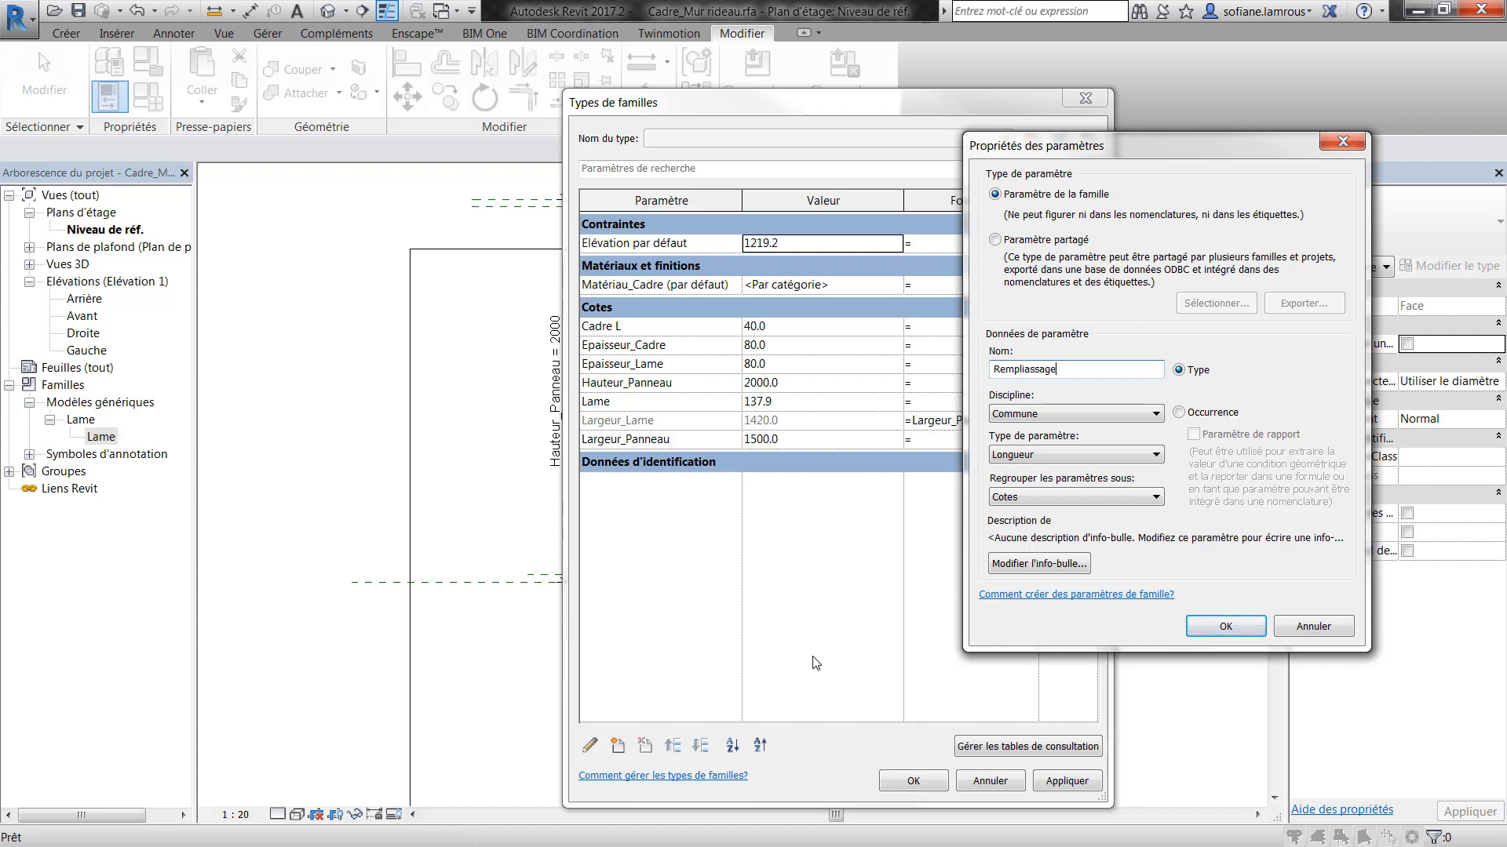
pyautogui.moveTo(1062, 368); pyautogui.dragTo(866, 352)
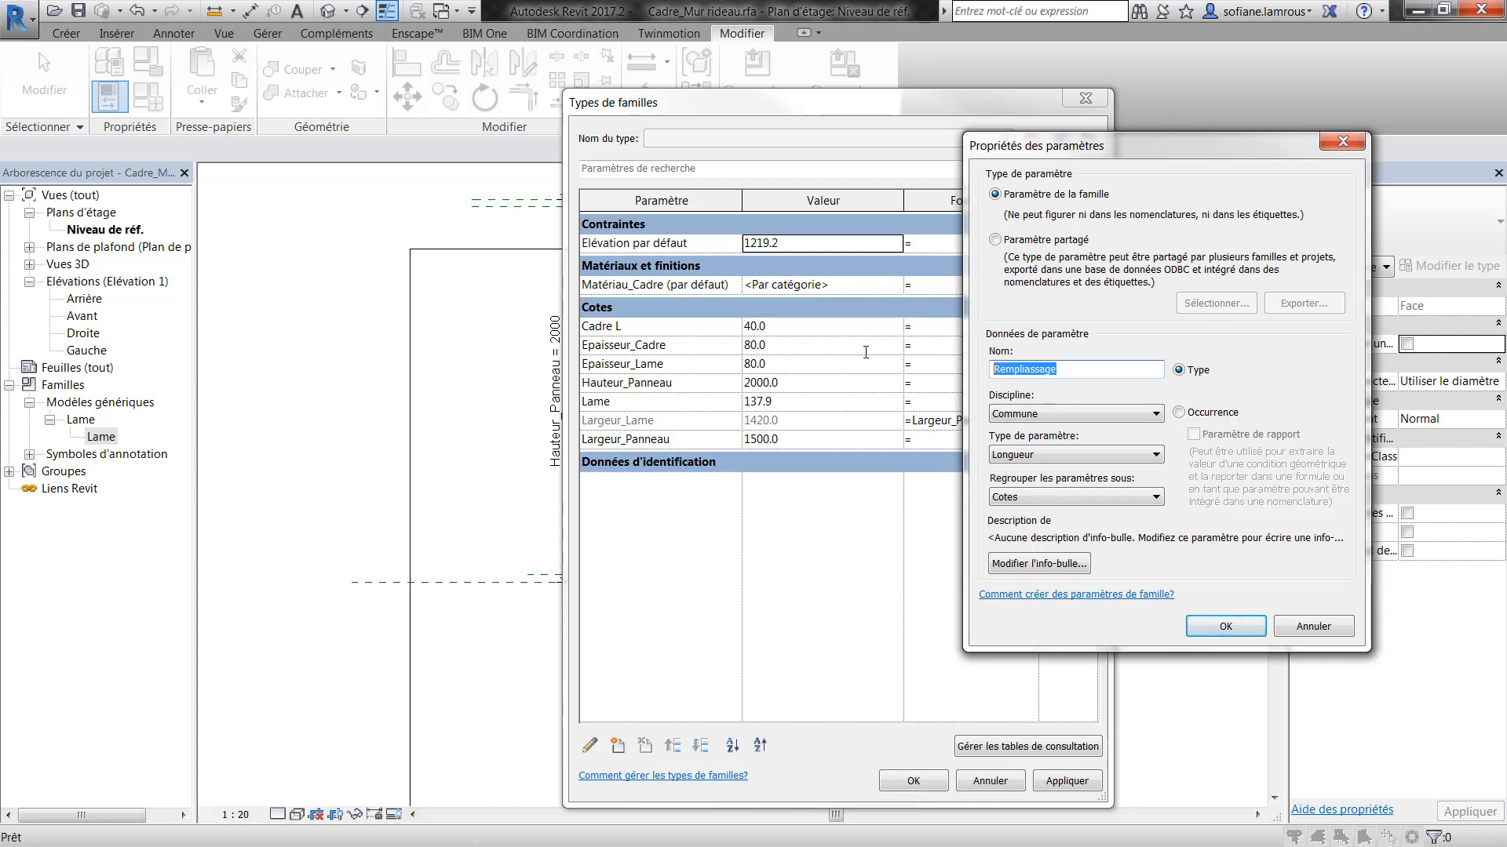
pyautogui.write('Rempliss')
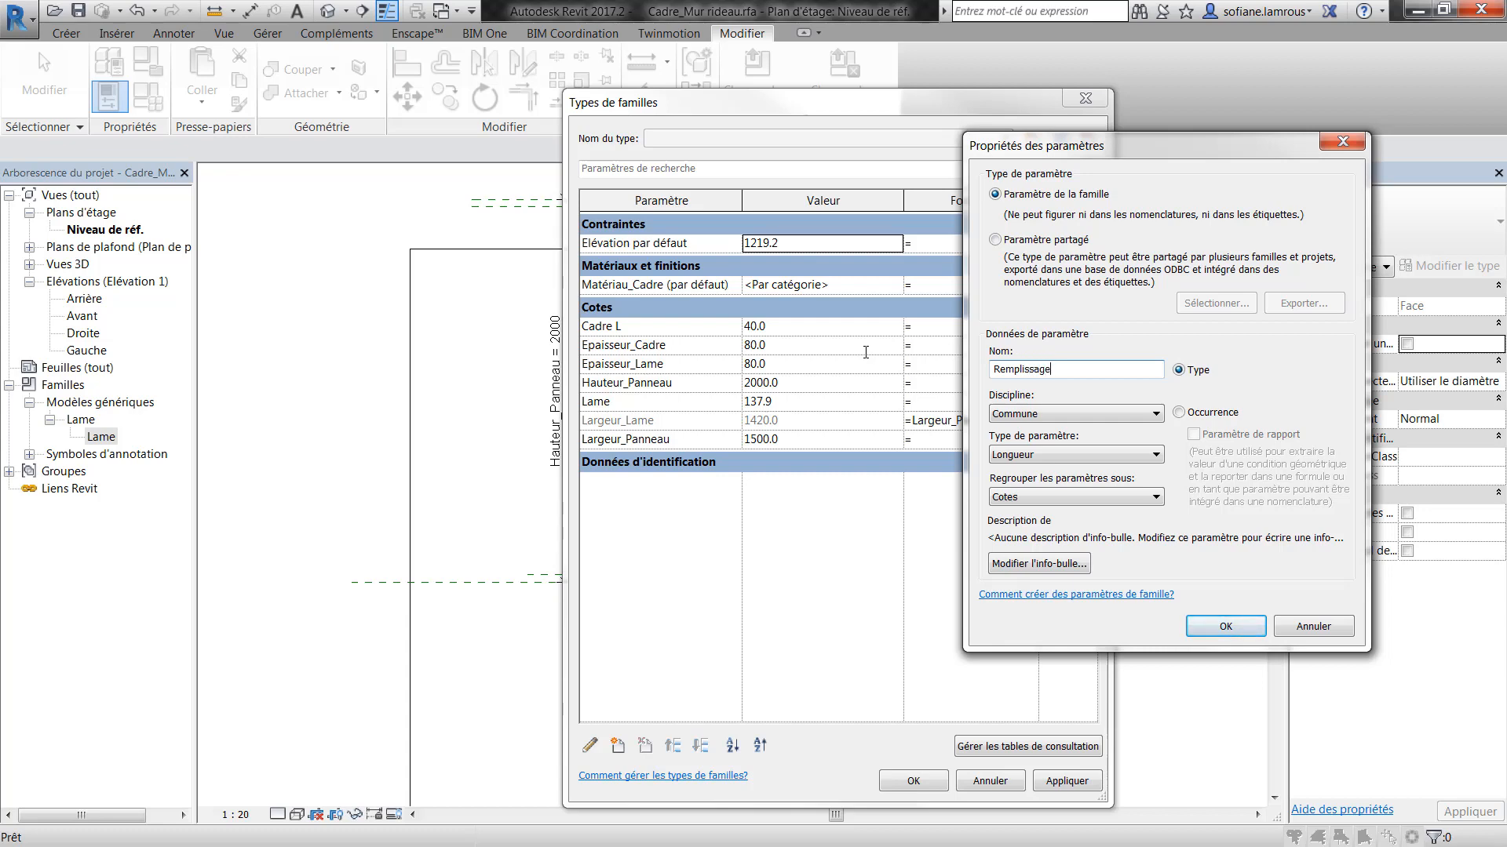
pyautogui.click(1198, 413)
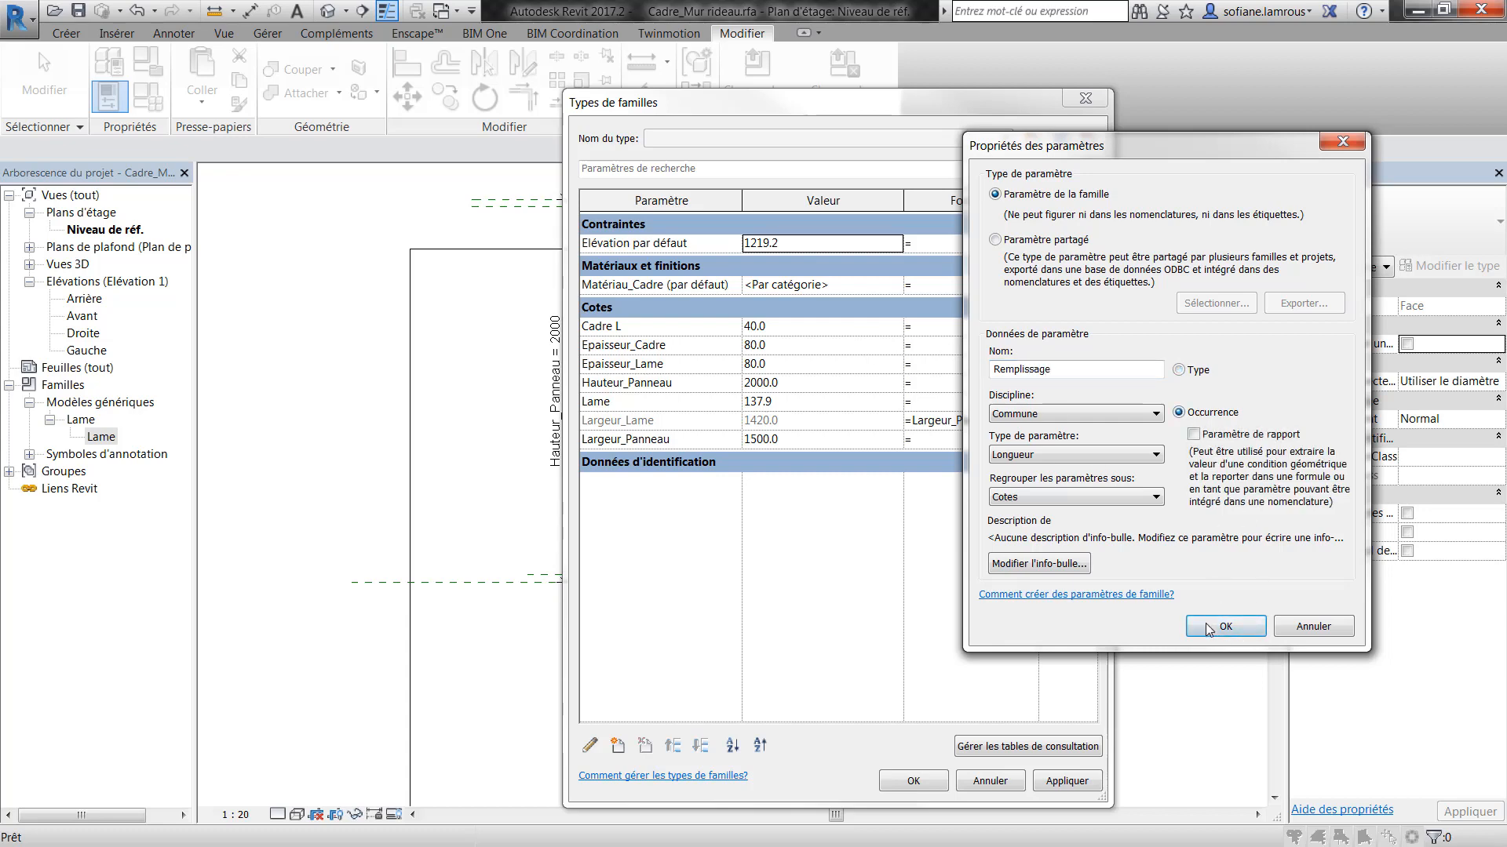
pyautogui.click(1208, 628)
# - Set the formula of Remplissage to Hauteur_Panneau - Cadre L*2 and apply it to the family
pyautogui.click(956, 460)
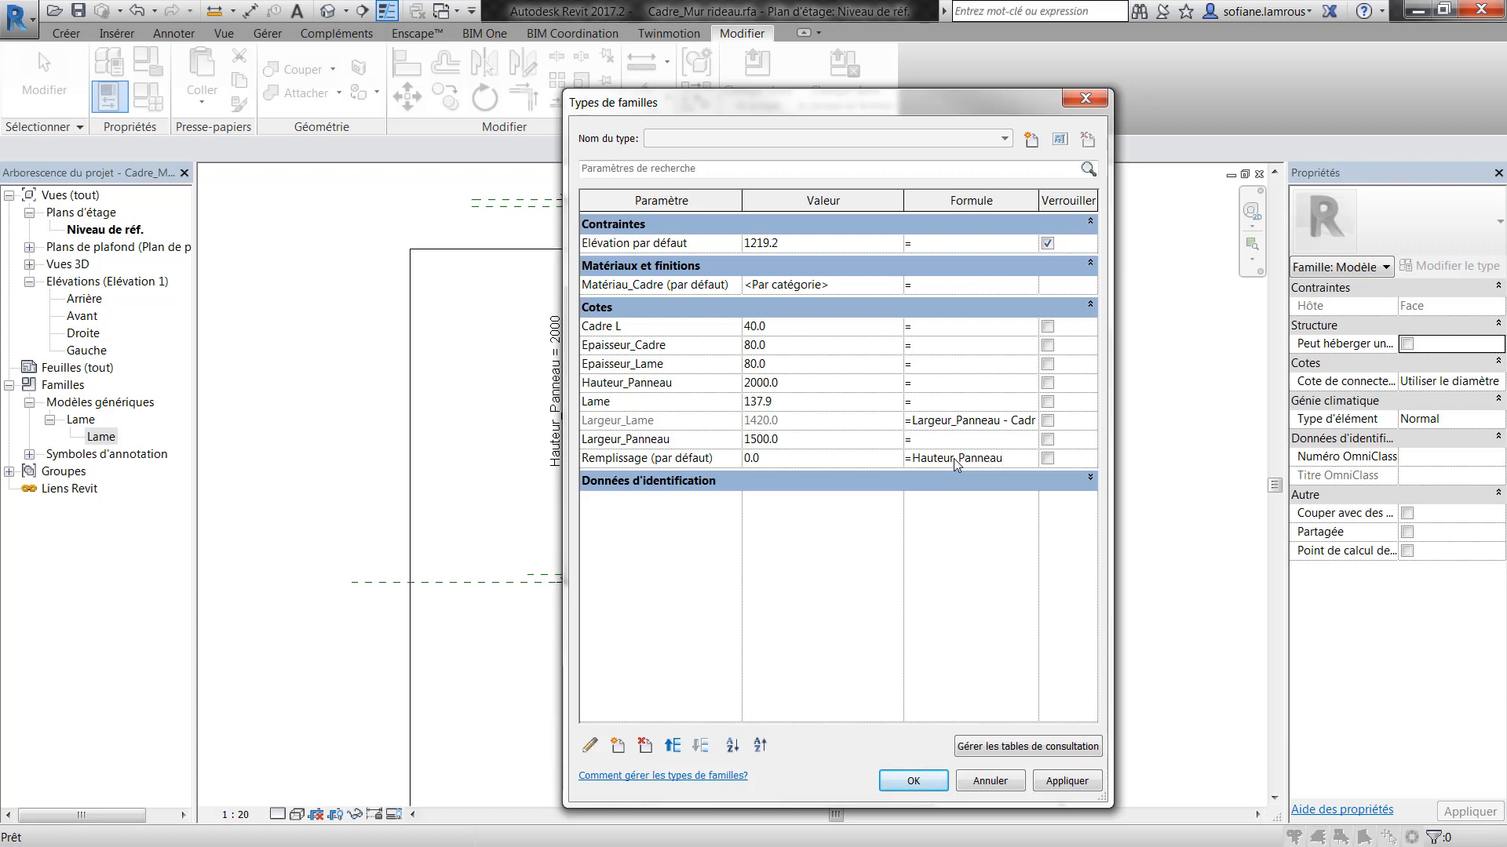
pyautogui.write('- Cadre L*2')
pyautogui.press('Return')
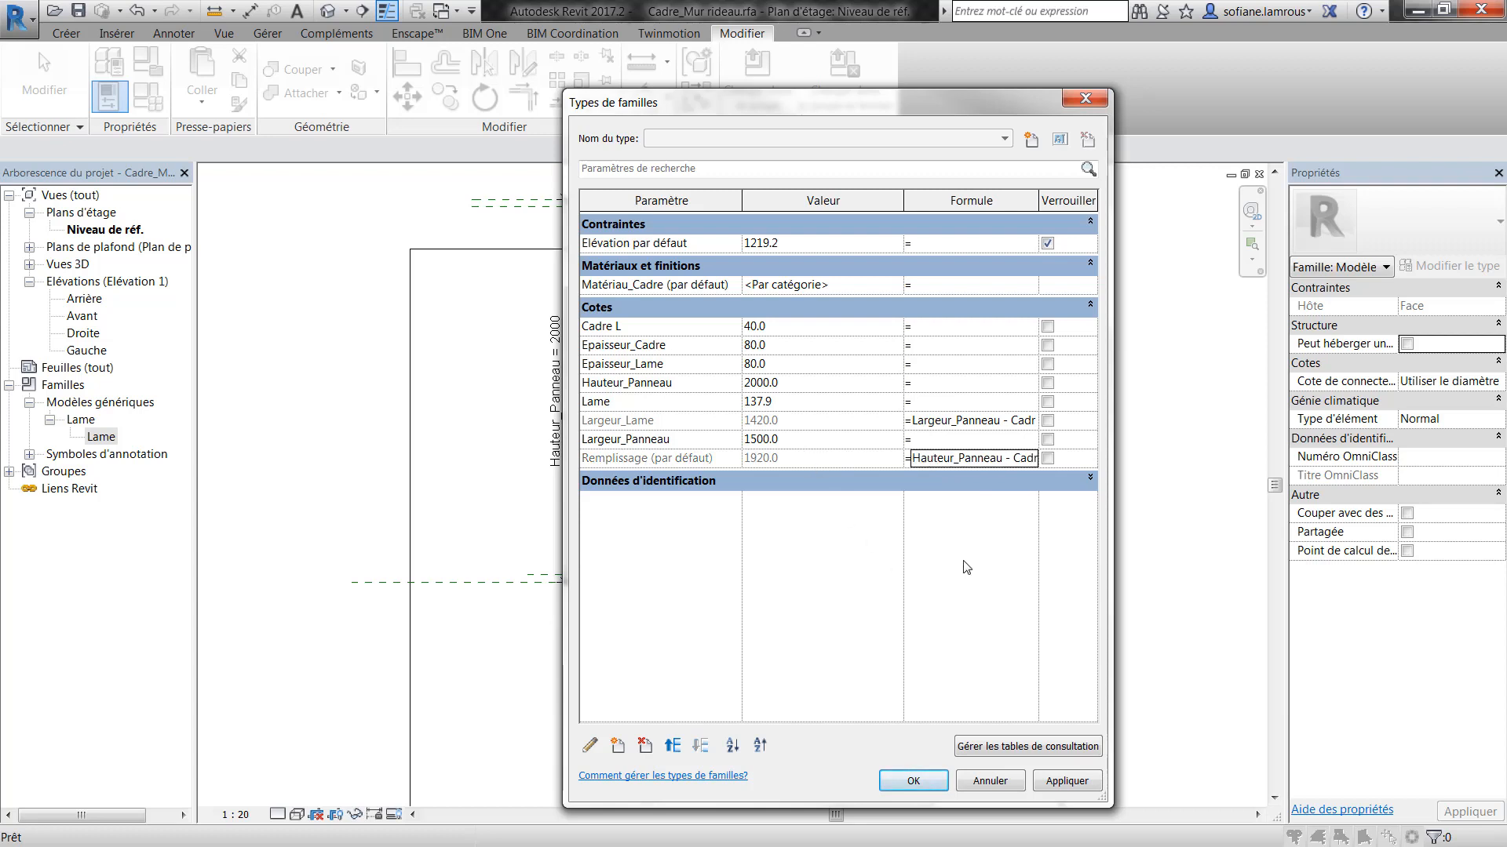
pyautogui.click(1072, 779)
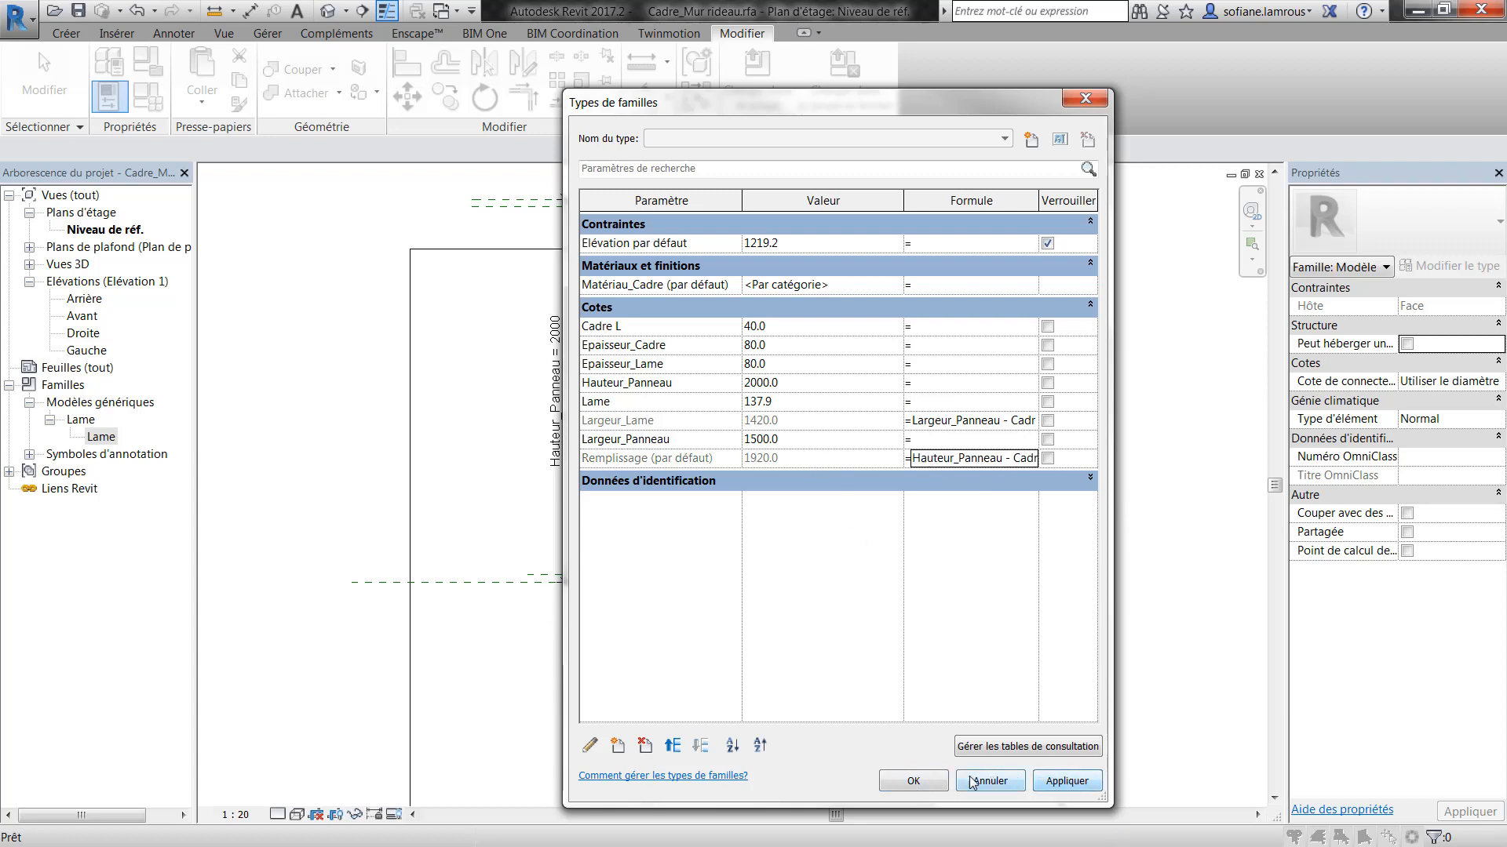
pyautogui.click(900, 779)
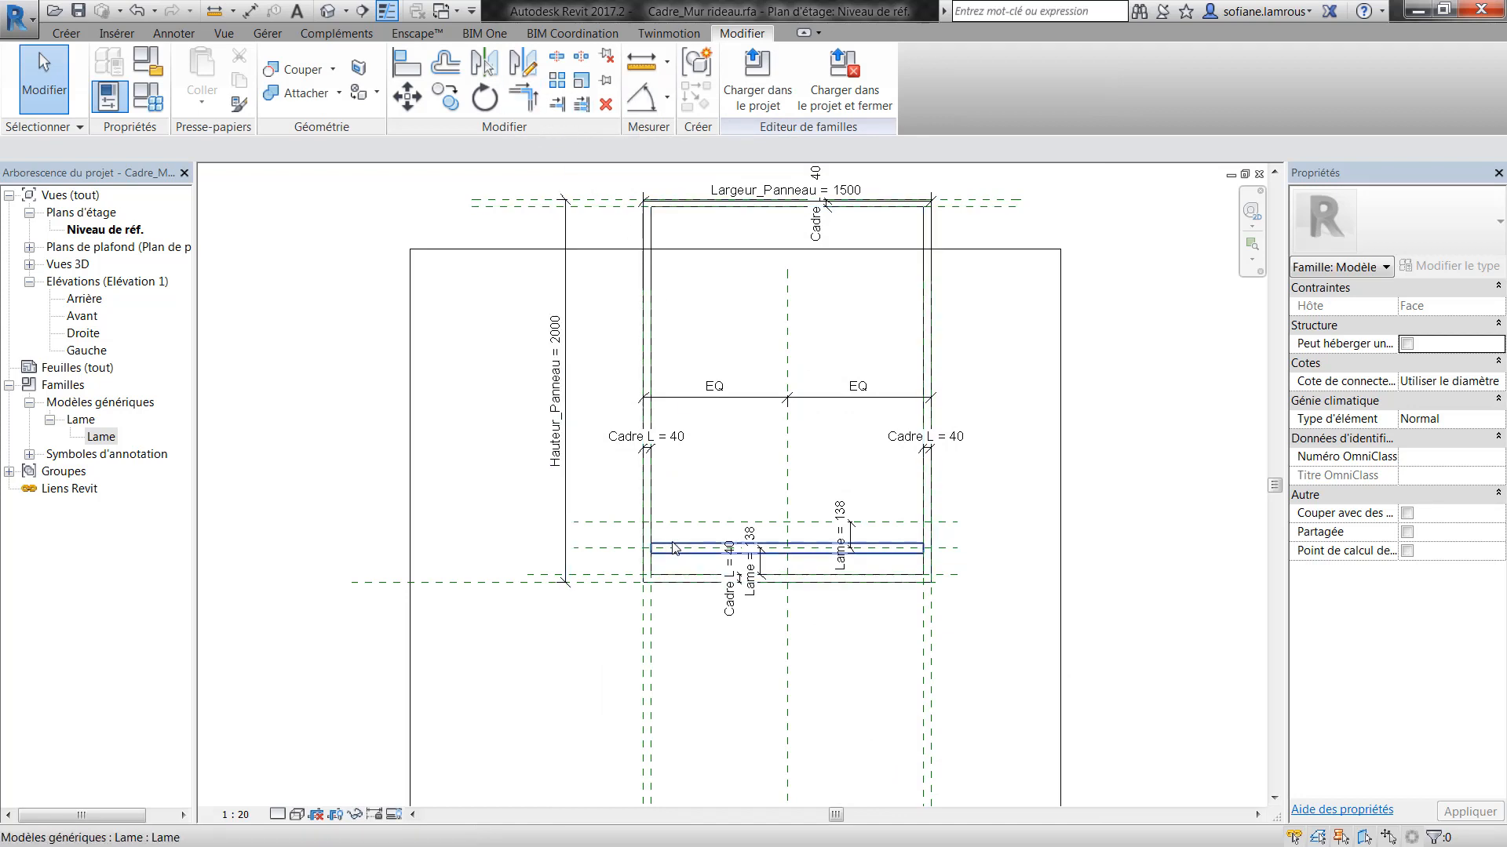
# - Array the slat as a grouped and associated linear array of 2, spaced from the first Lame reference plane to the second
pyautogui.click(641, 243)
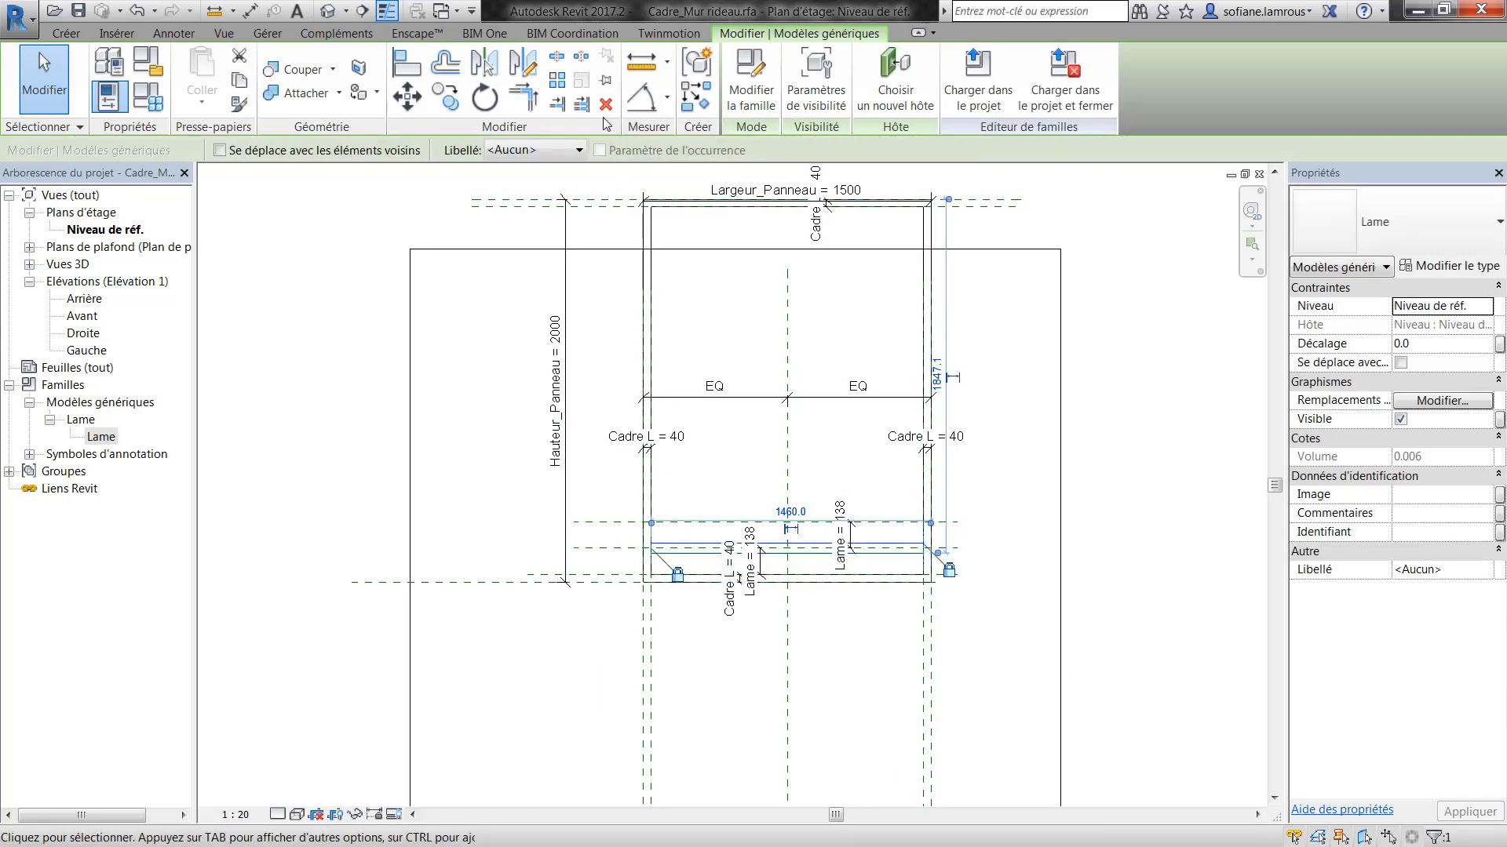
pyautogui.click(556, 79)
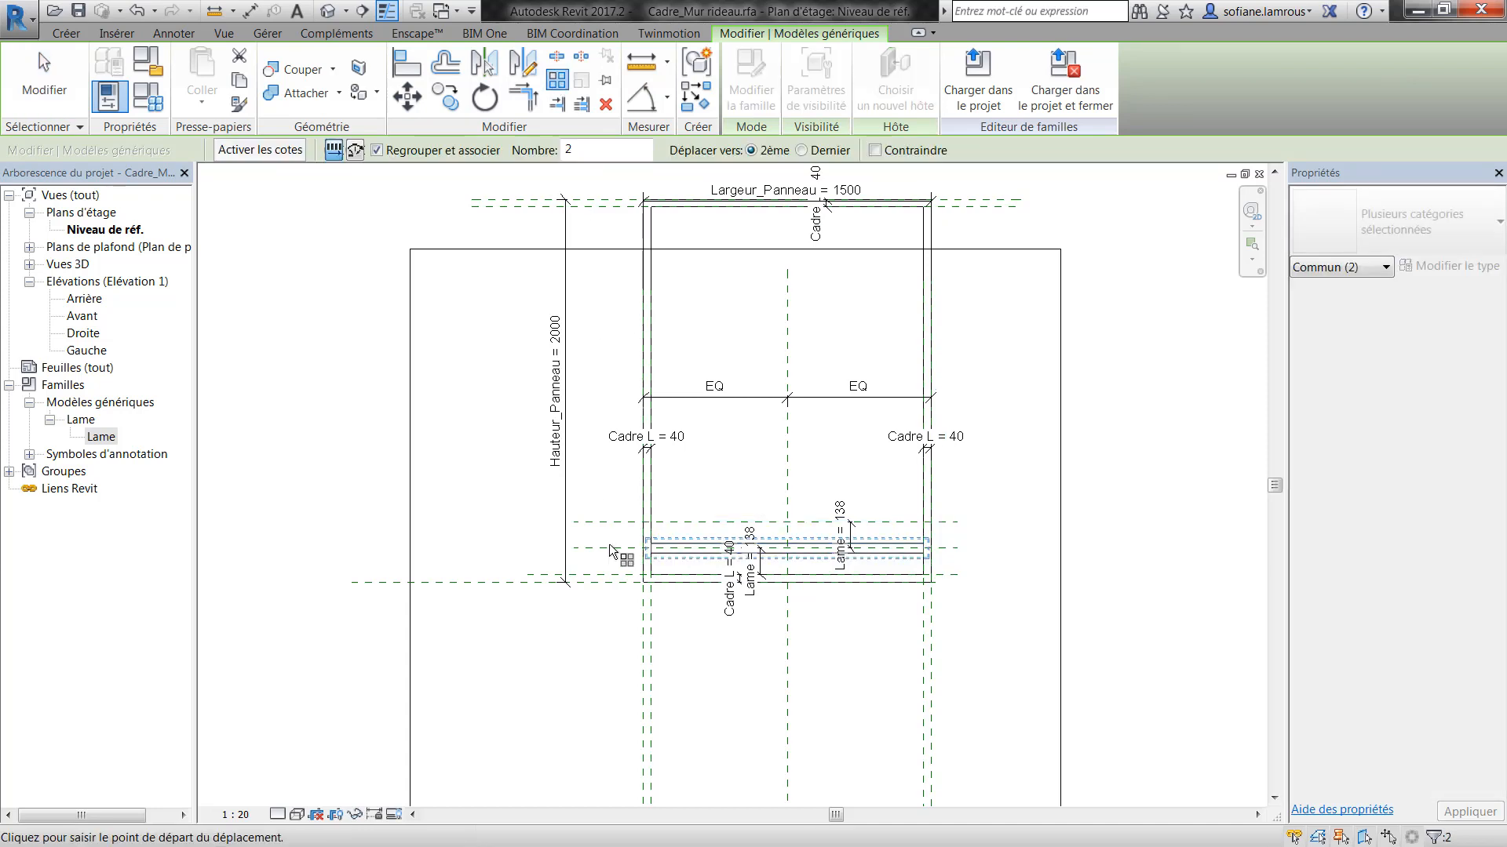
pyautogui.scroll(2, 609, 543)
pyautogui.click(690, 550)
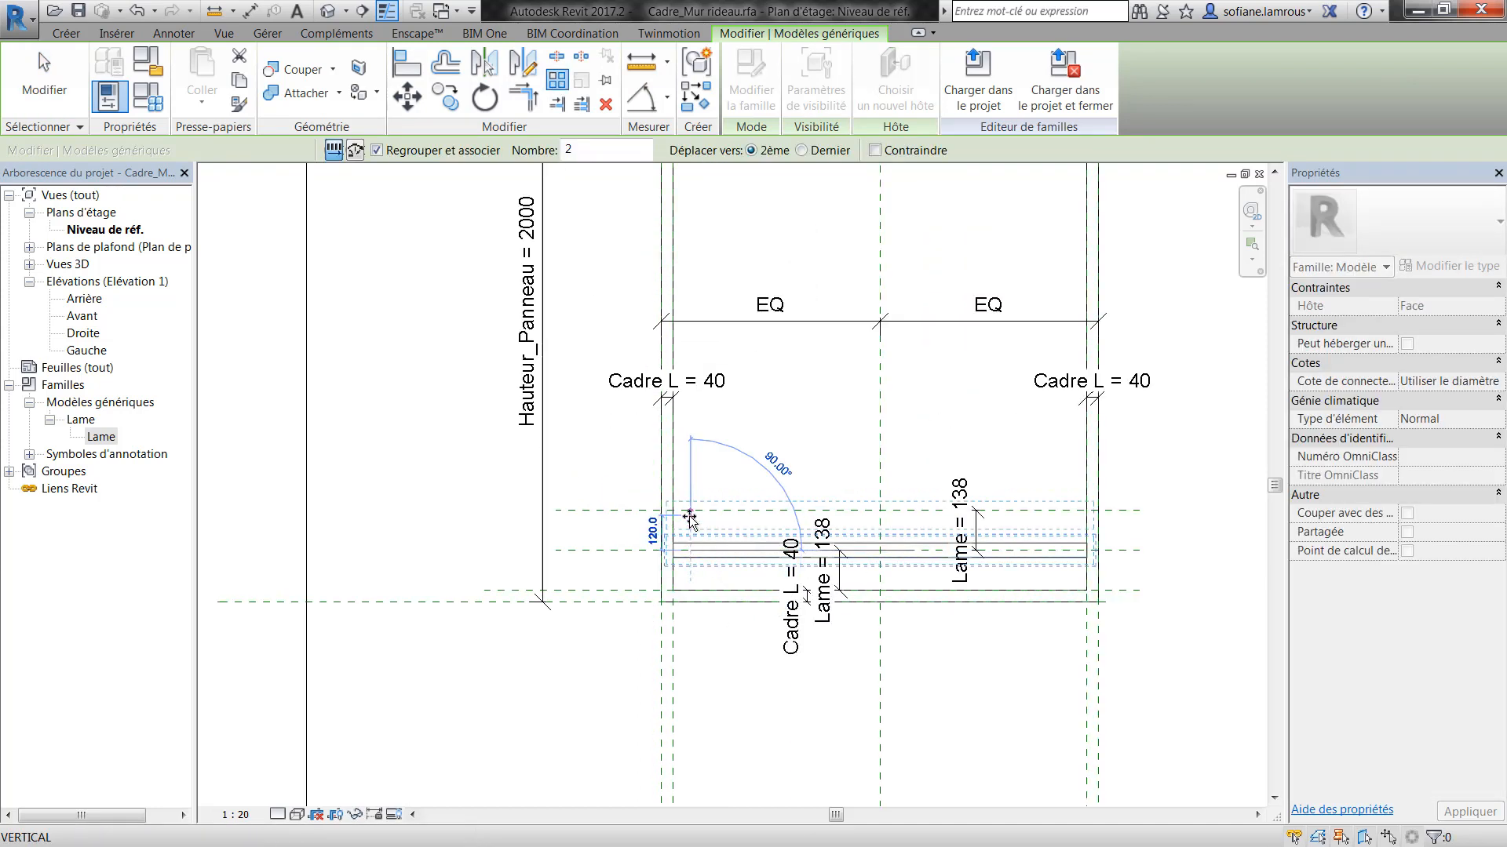
pyautogui.click(689, 512)
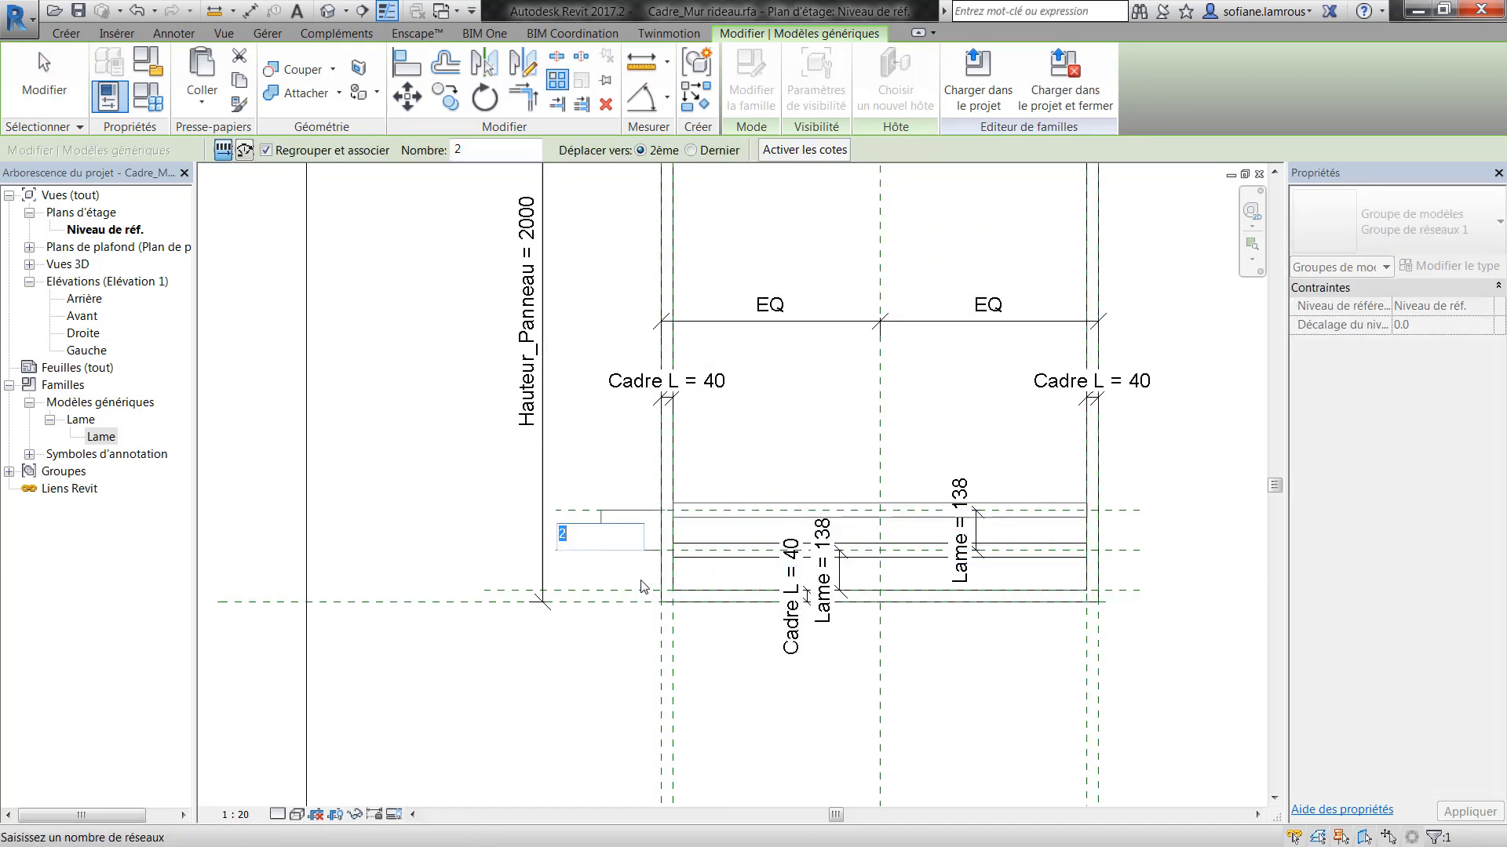
pyautogui.press('Return')
# - Label the slat array's count with a new integer type parameter named Nombre de Lames, grouped under Autre
pyautogui.scroll(6, 618, 568)
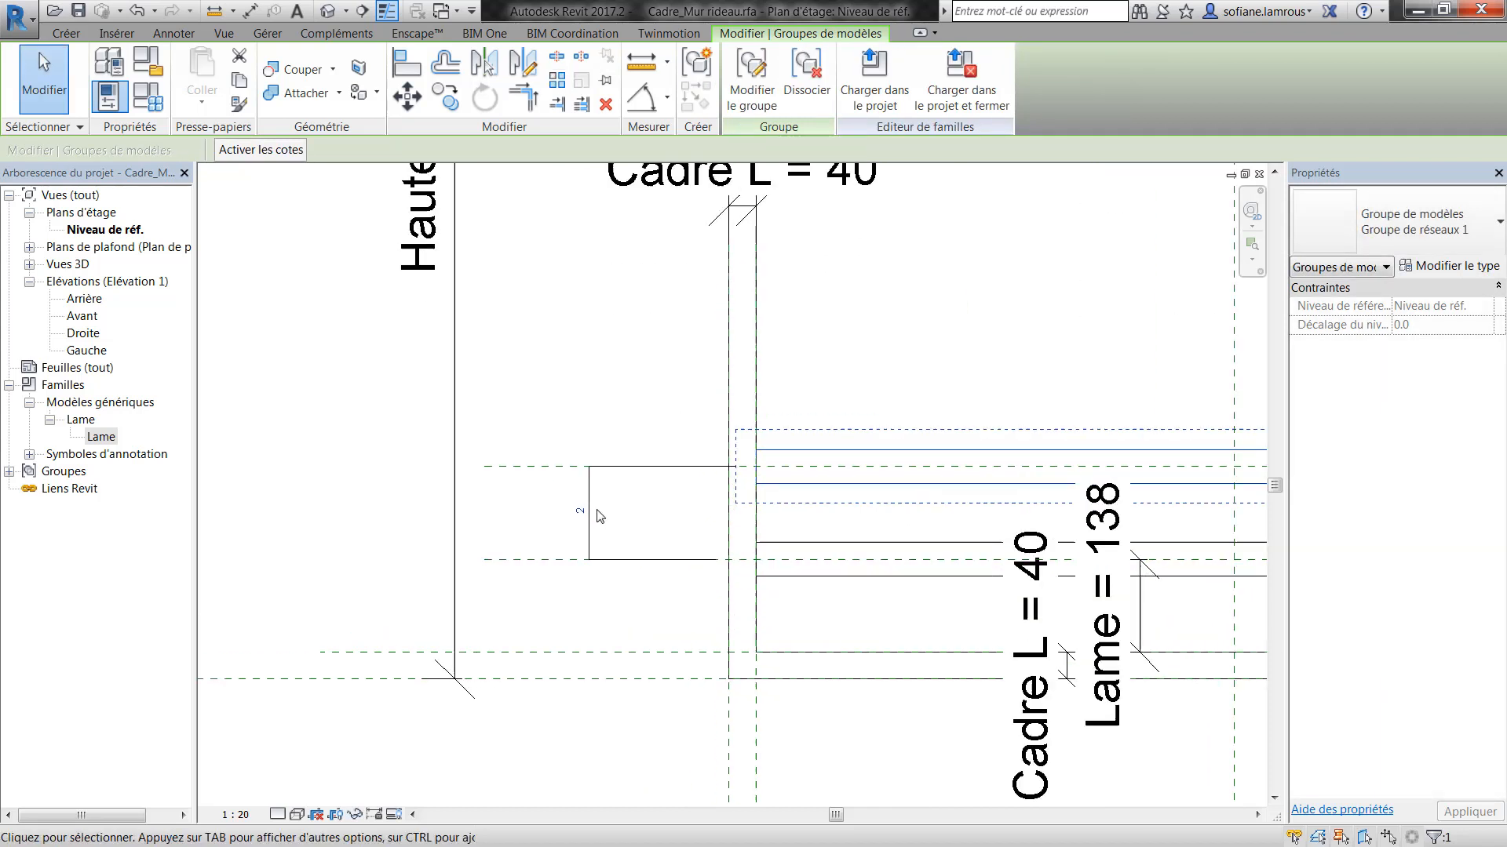
pyautogui.scroll(-3, 596, 518)
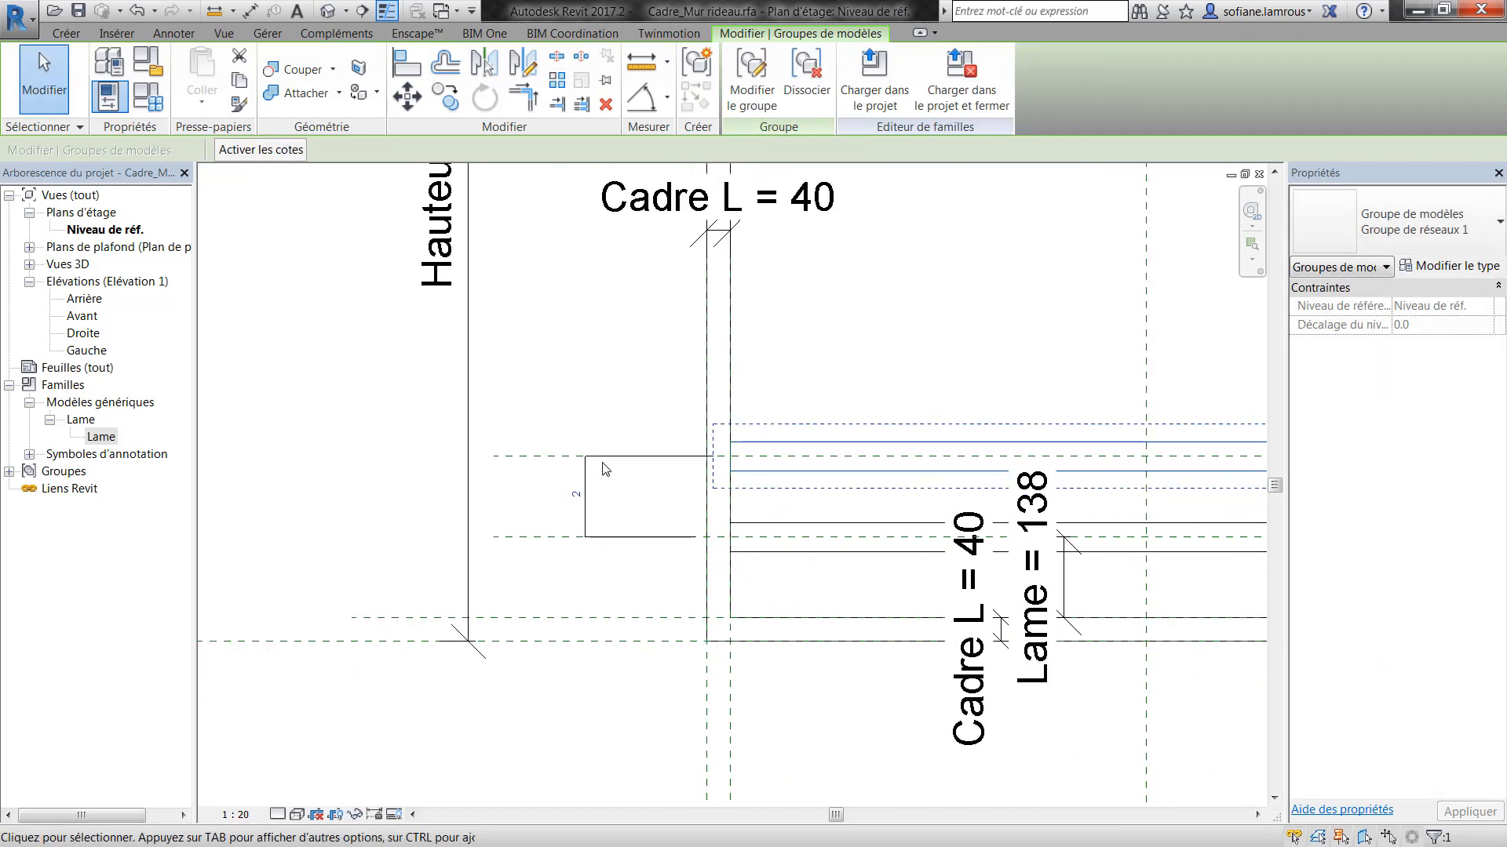
pyautogui.click(589, 476)
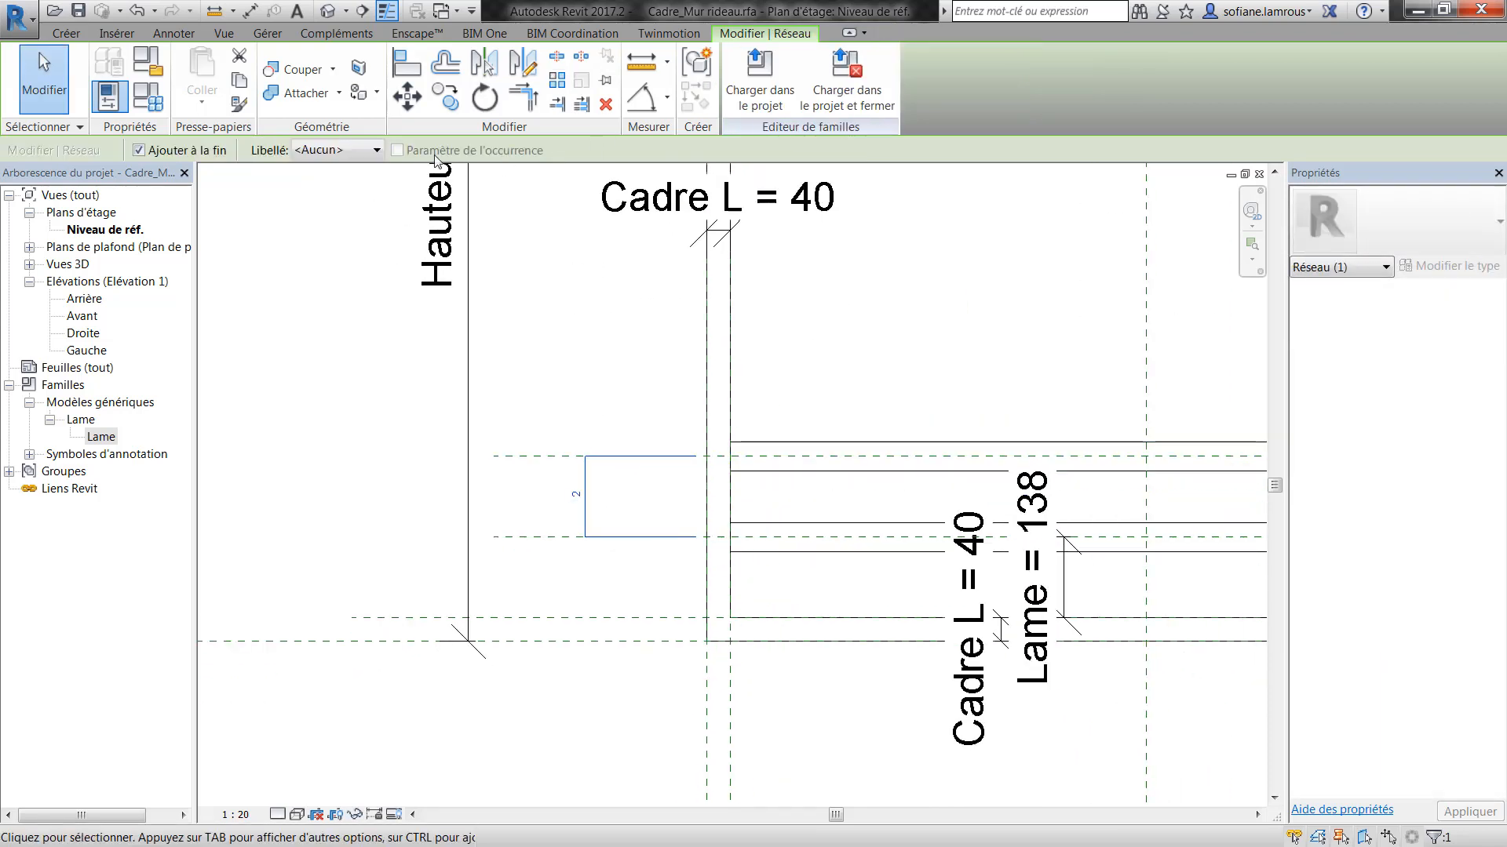
pyautogui.click(352, 149)
pyautogui.click(351, 184)
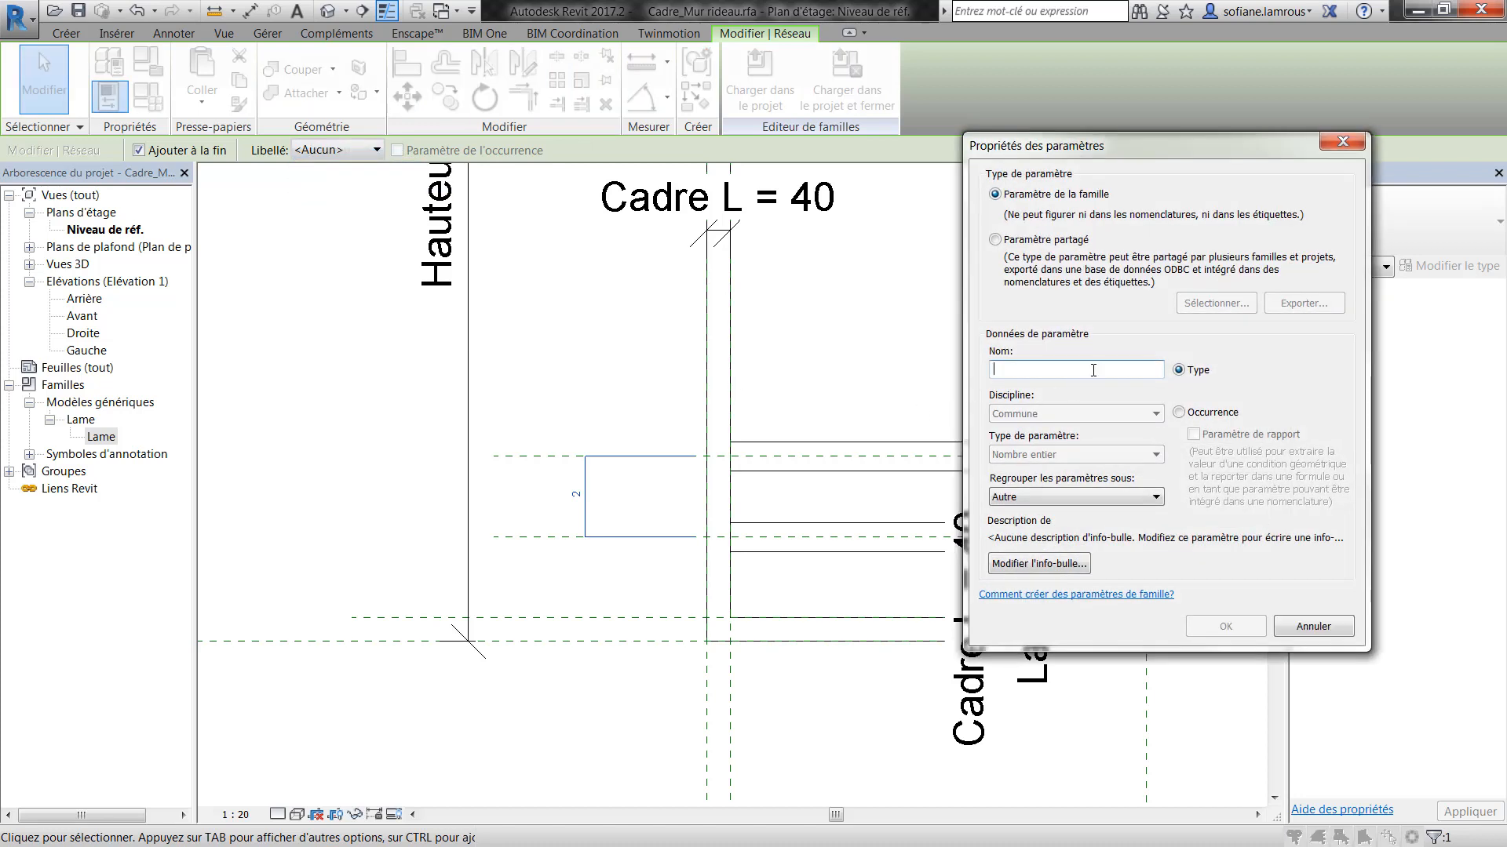
pyautogui.write('Nombre de Lame')
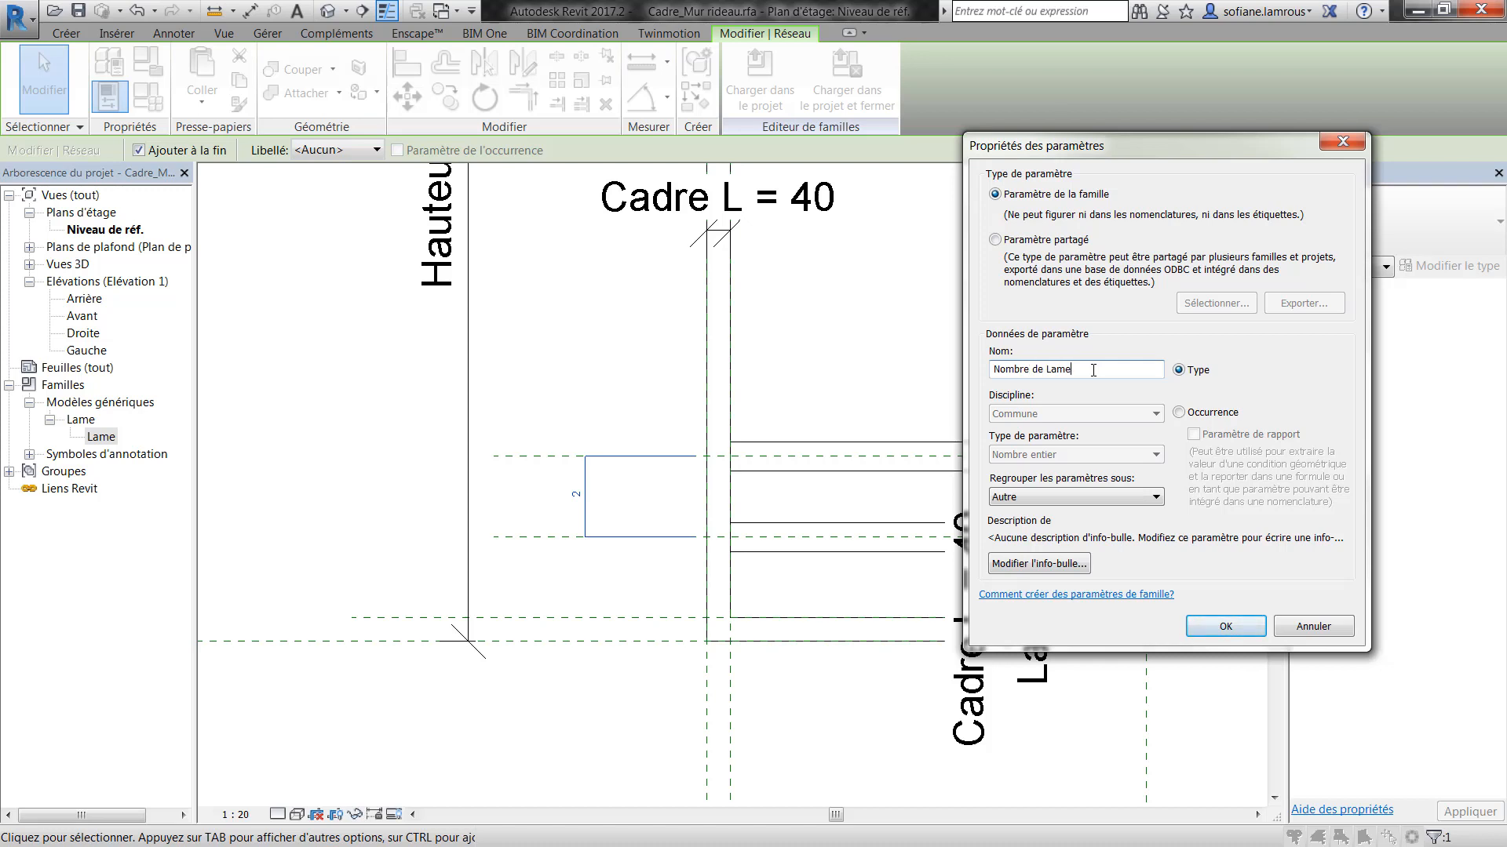
pyautogui.write('s')
pyautogui.click(1226, 626)
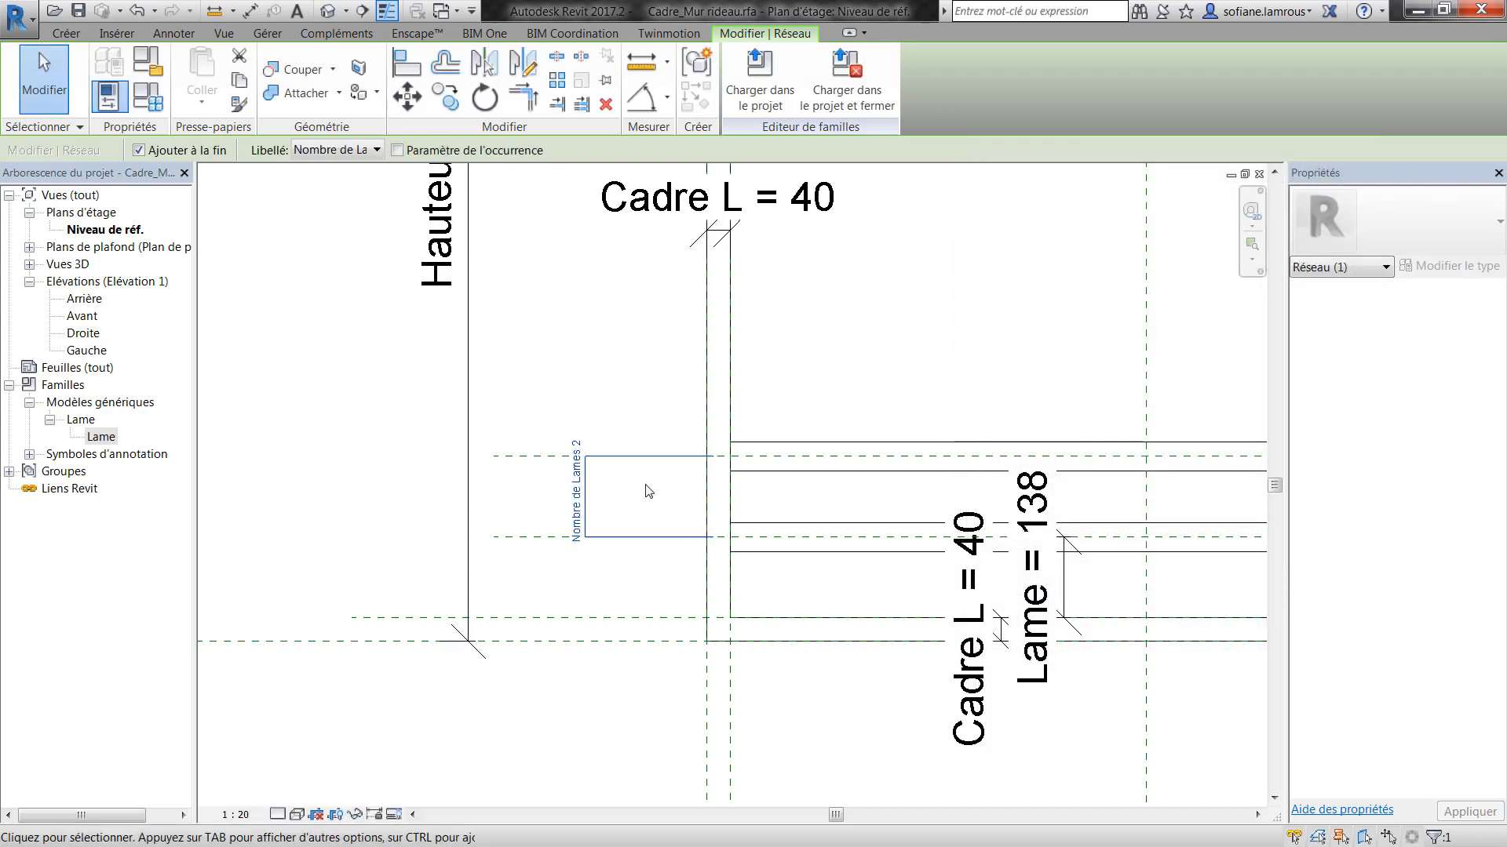
# - Give Nombre de Lames the formula roundup(Remplissage / Lame)-1 and try to apply it
pyautogui.click(137, 106)
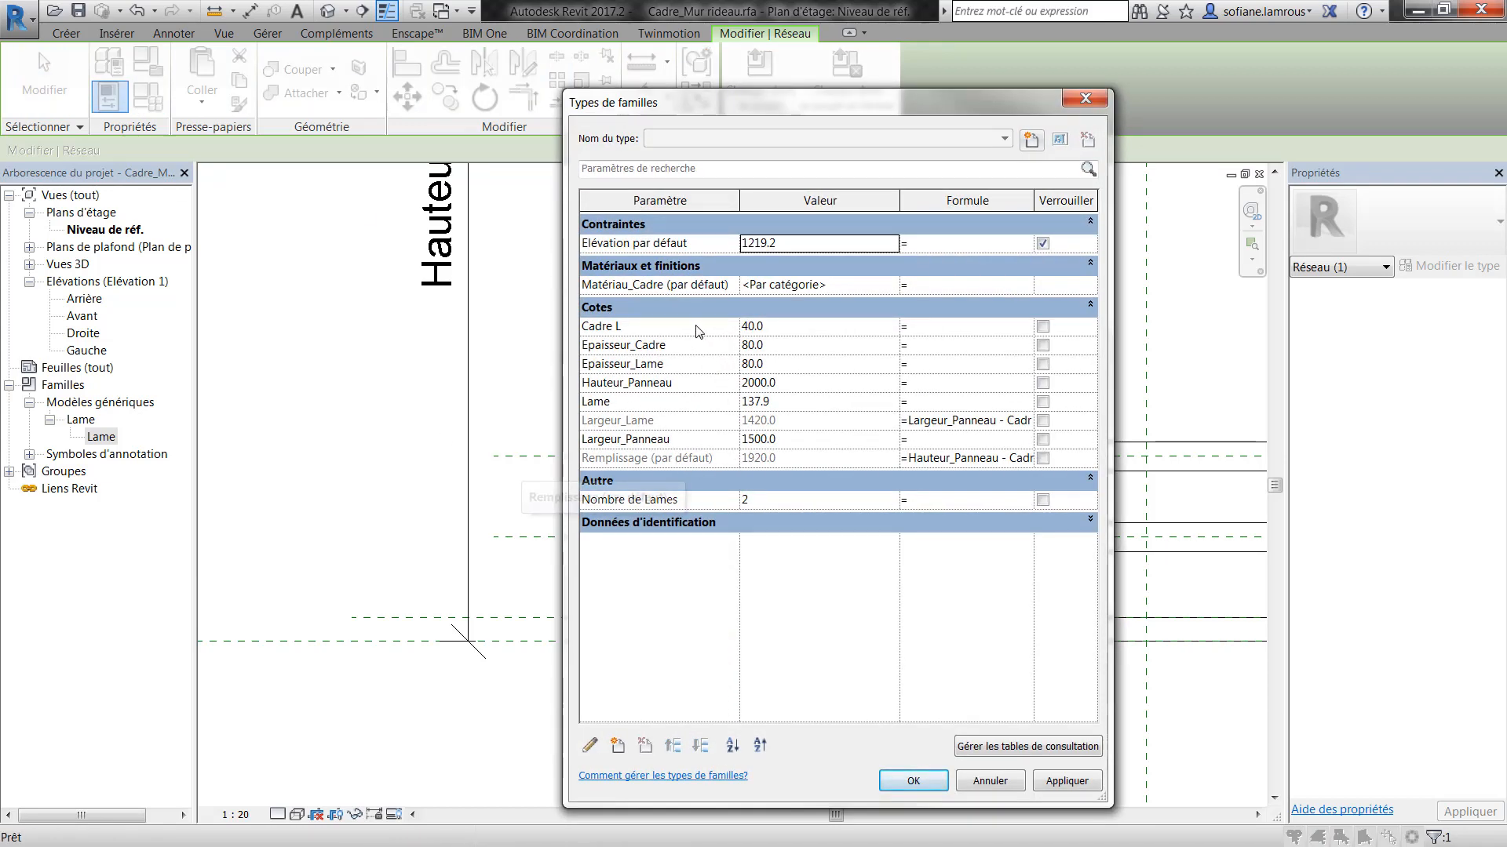
pyautogui.click(964, 500)
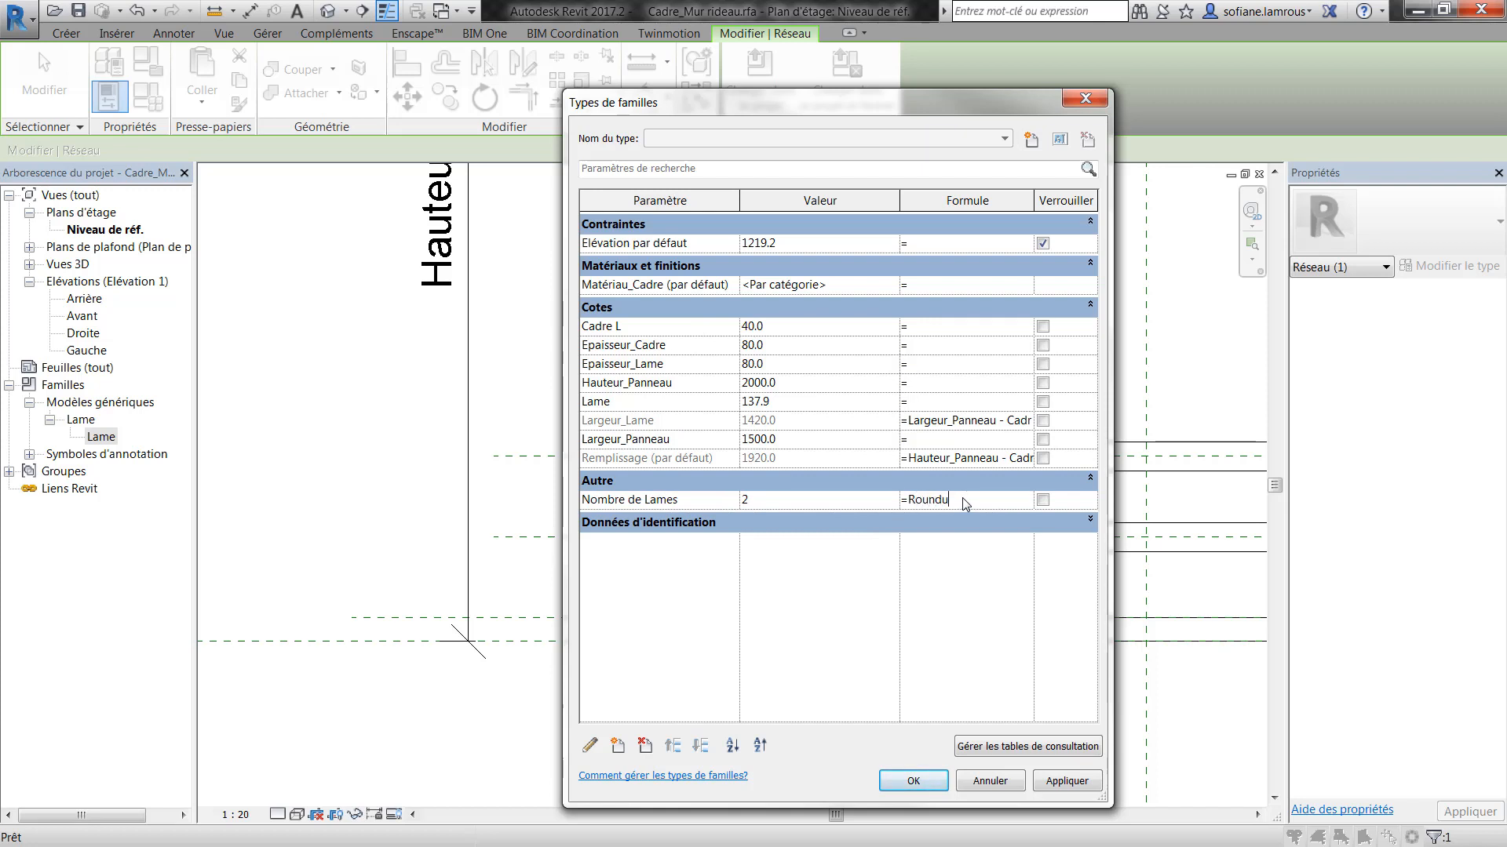
pyautogui.write('Roundup')
pyautogui.write('Rem')
pyautogui.write('Lame')
pyautogui.write(')-1')
pyautogui.press('Return')
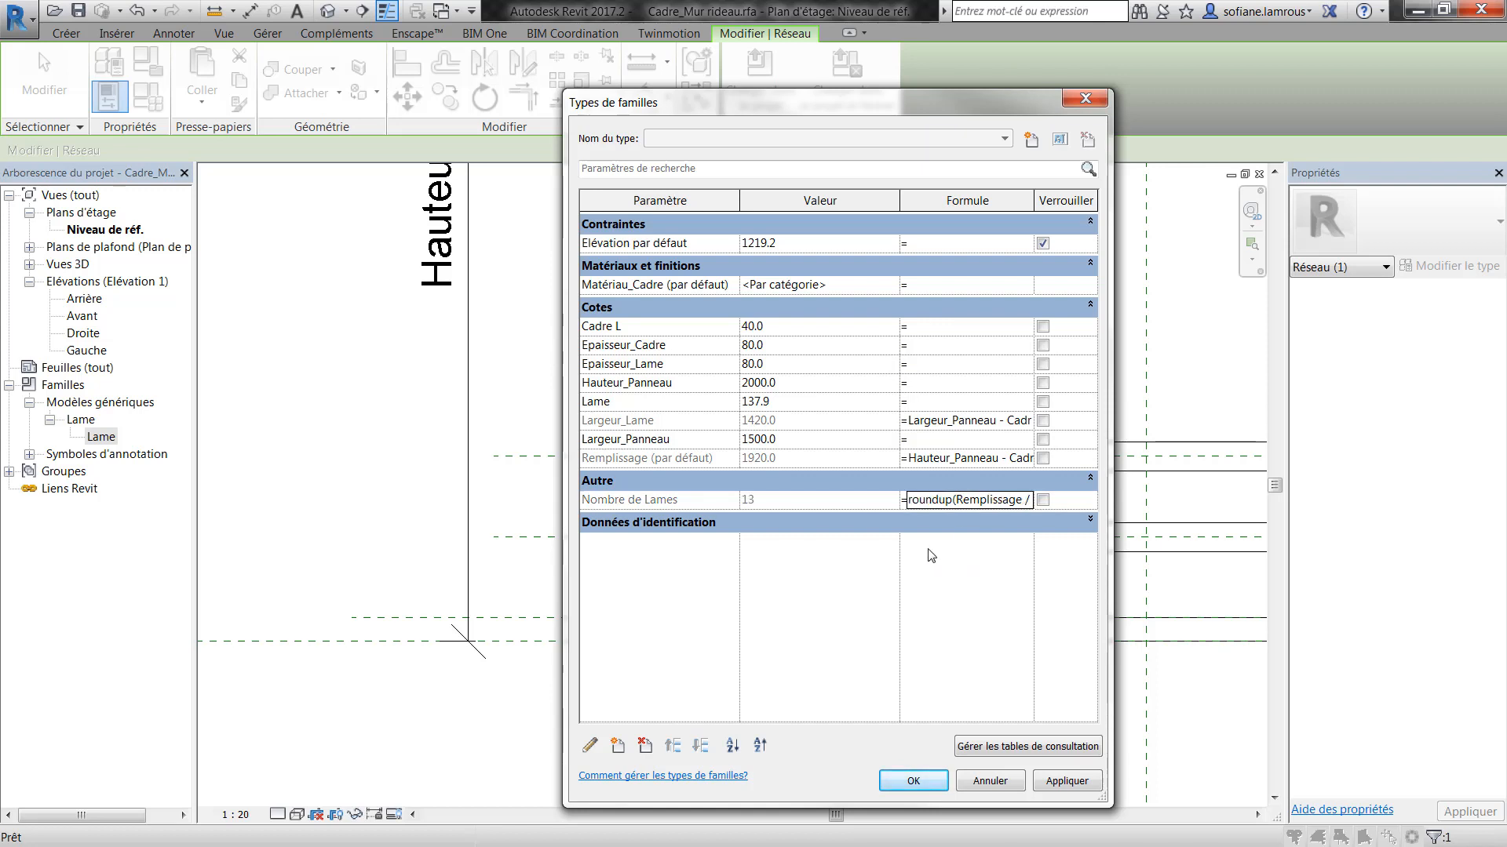
pyautogui.click(1068, 781)
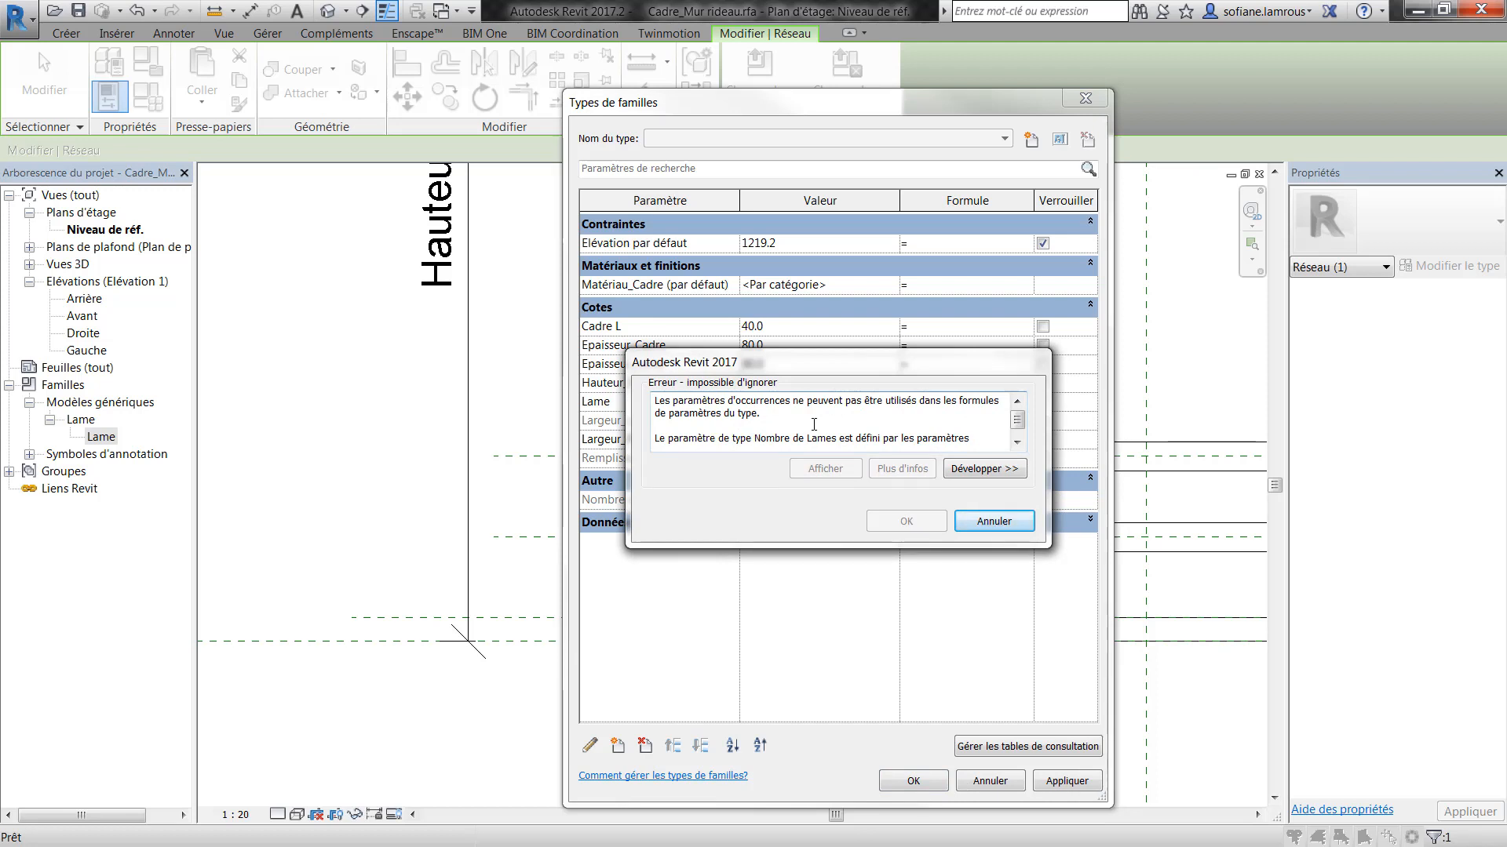
pyautogui.click(997, 523)
# - Change Remplissage from an instance to a type parameter and apply the family parameter changes
pyautogui.click(674, 466)
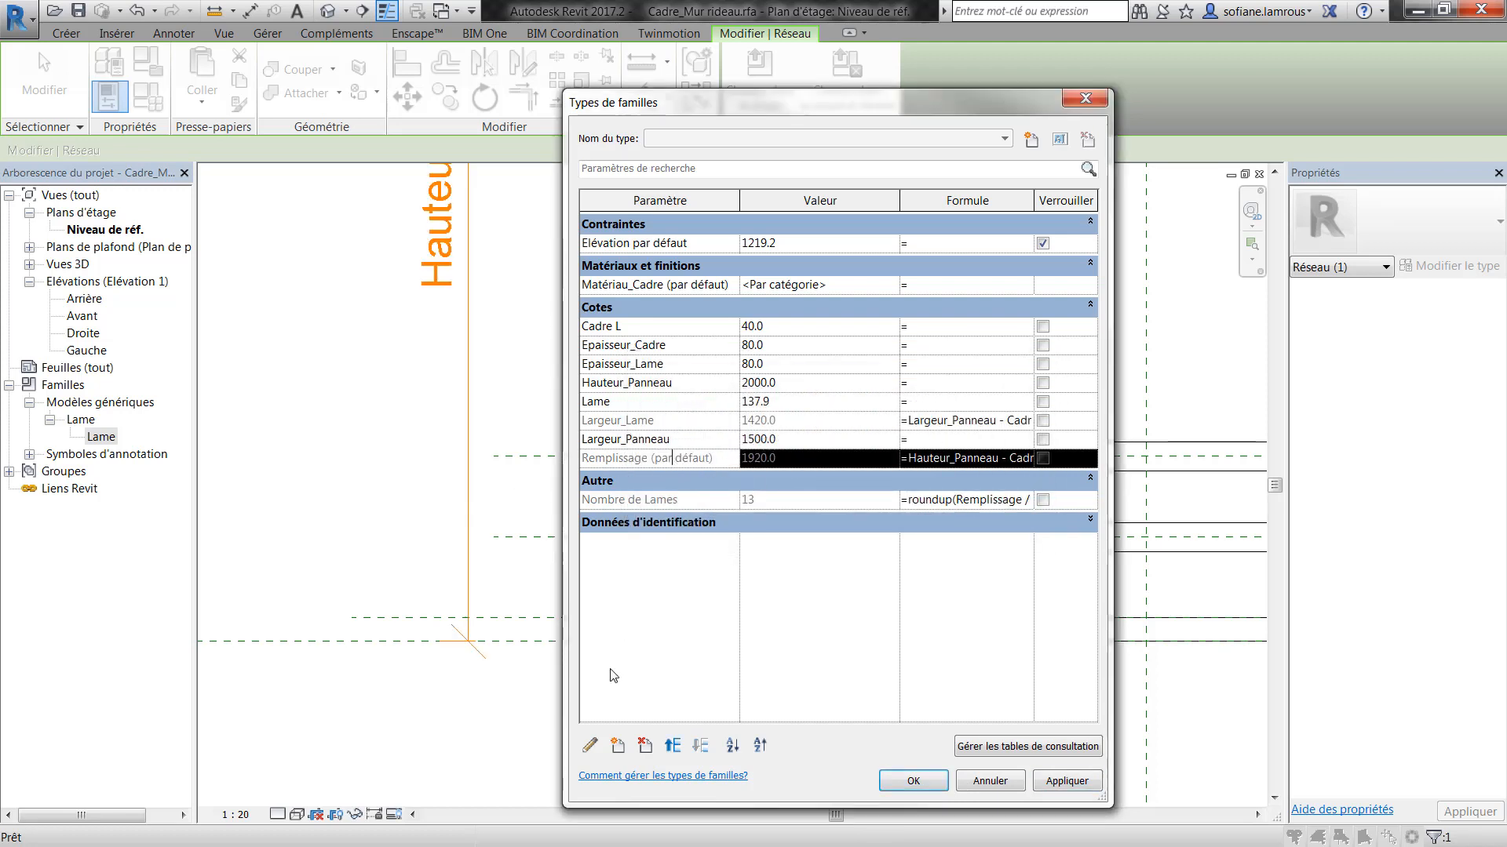
pyautogui.click(591, 746)
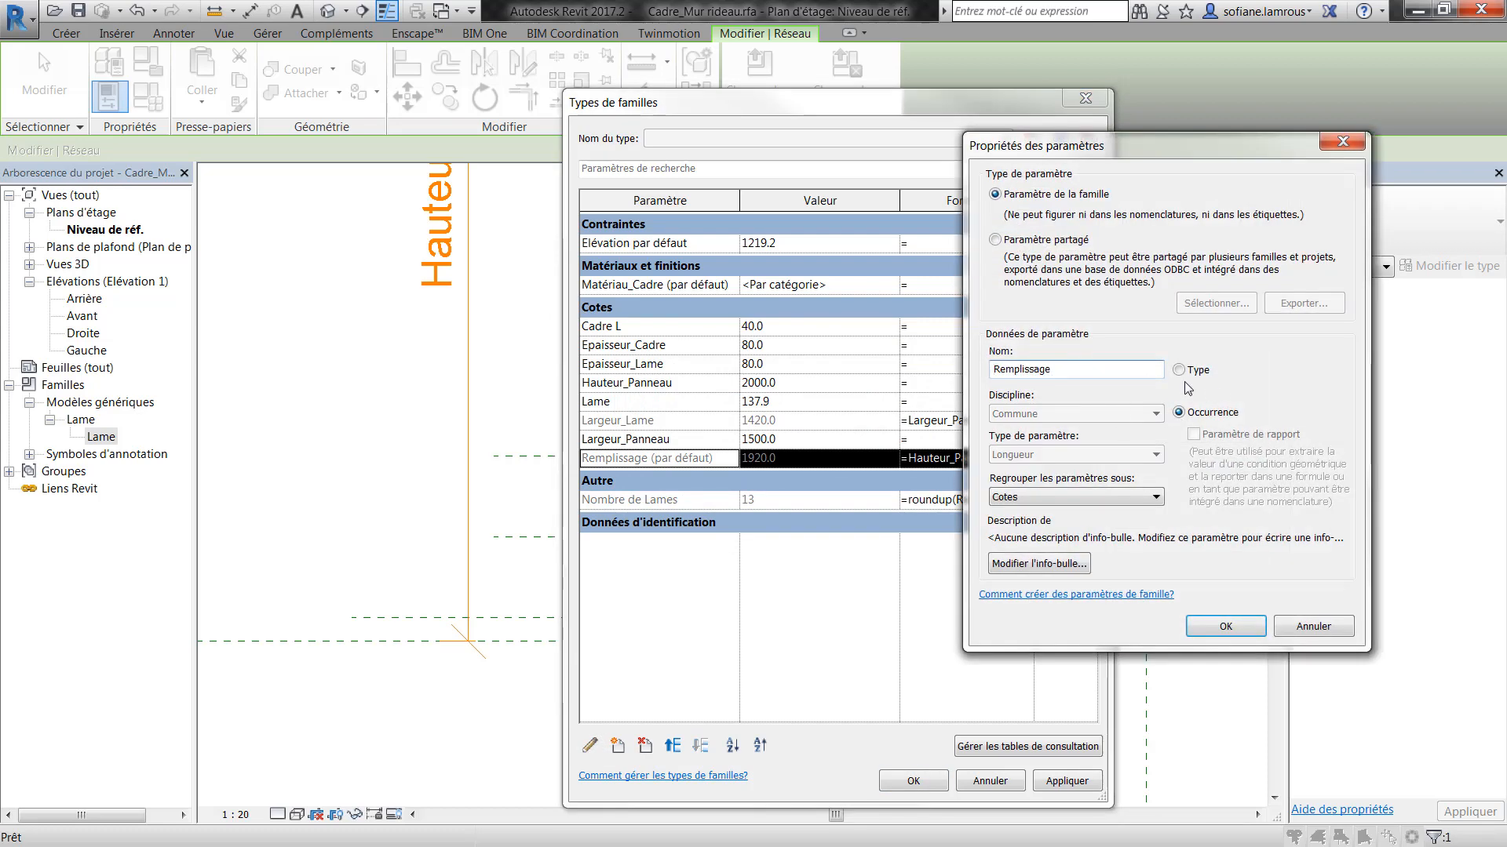
pyautogui.click(1205, 624)
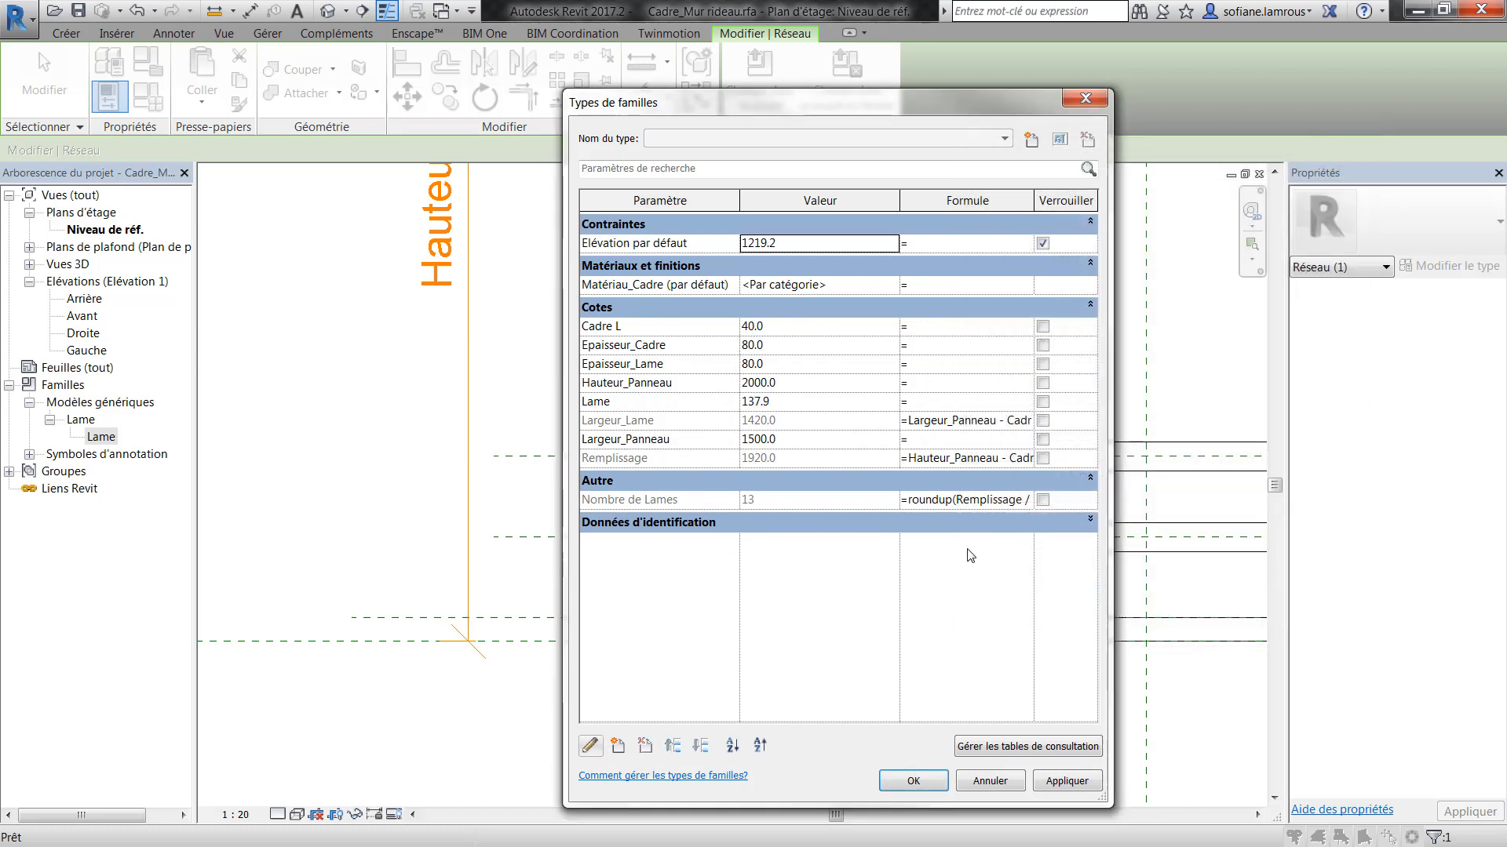
pyautogui.click(1085, 780)
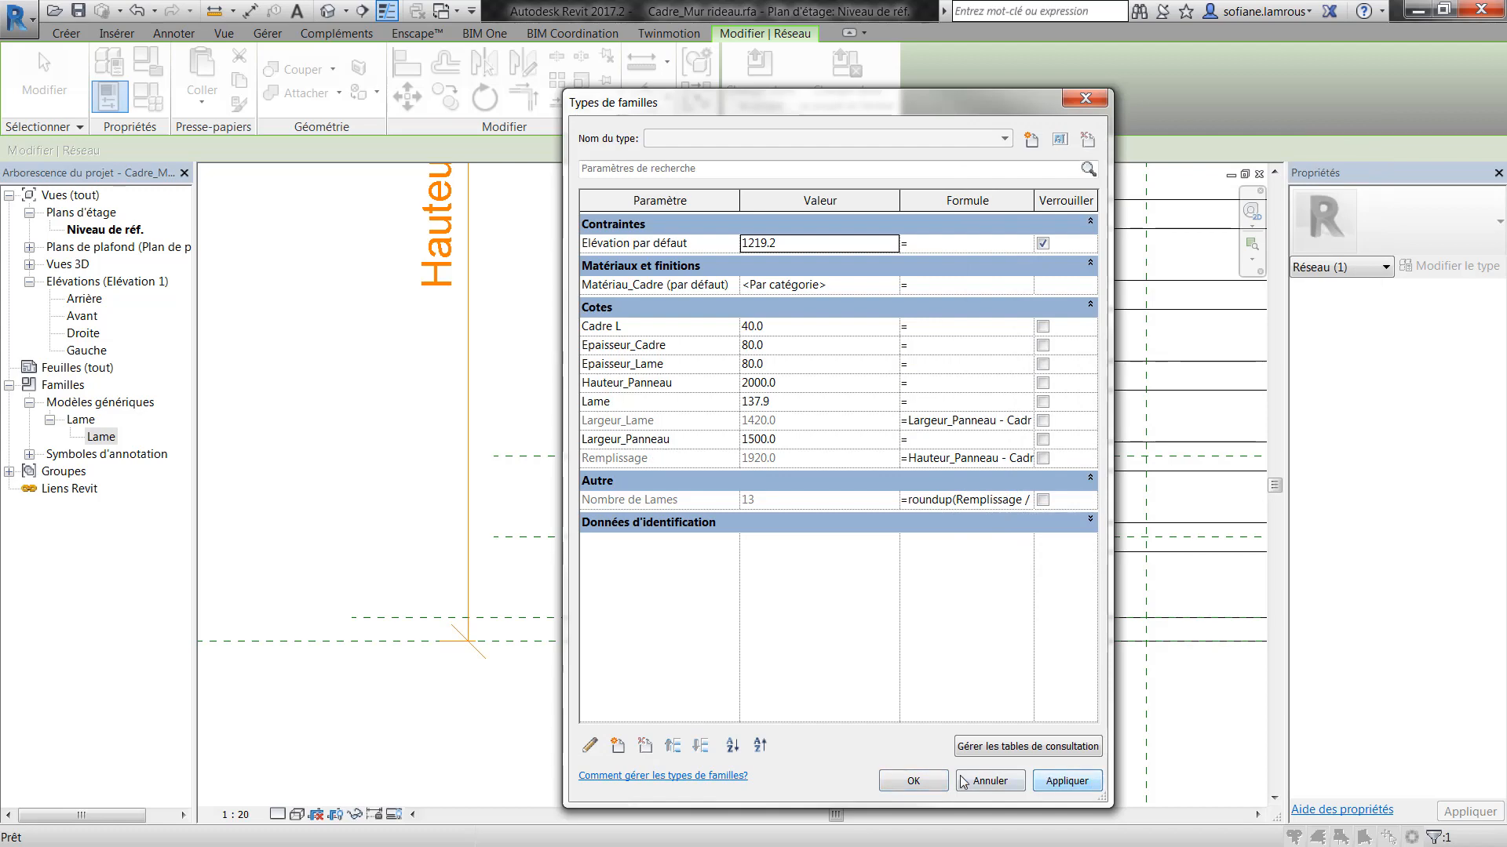
pyautogui.click(925, 780)
# - Examine how the slat array fills the frame in plan and from several angles in the 3D view
pyautogui.scroll(-4, 851, 289)
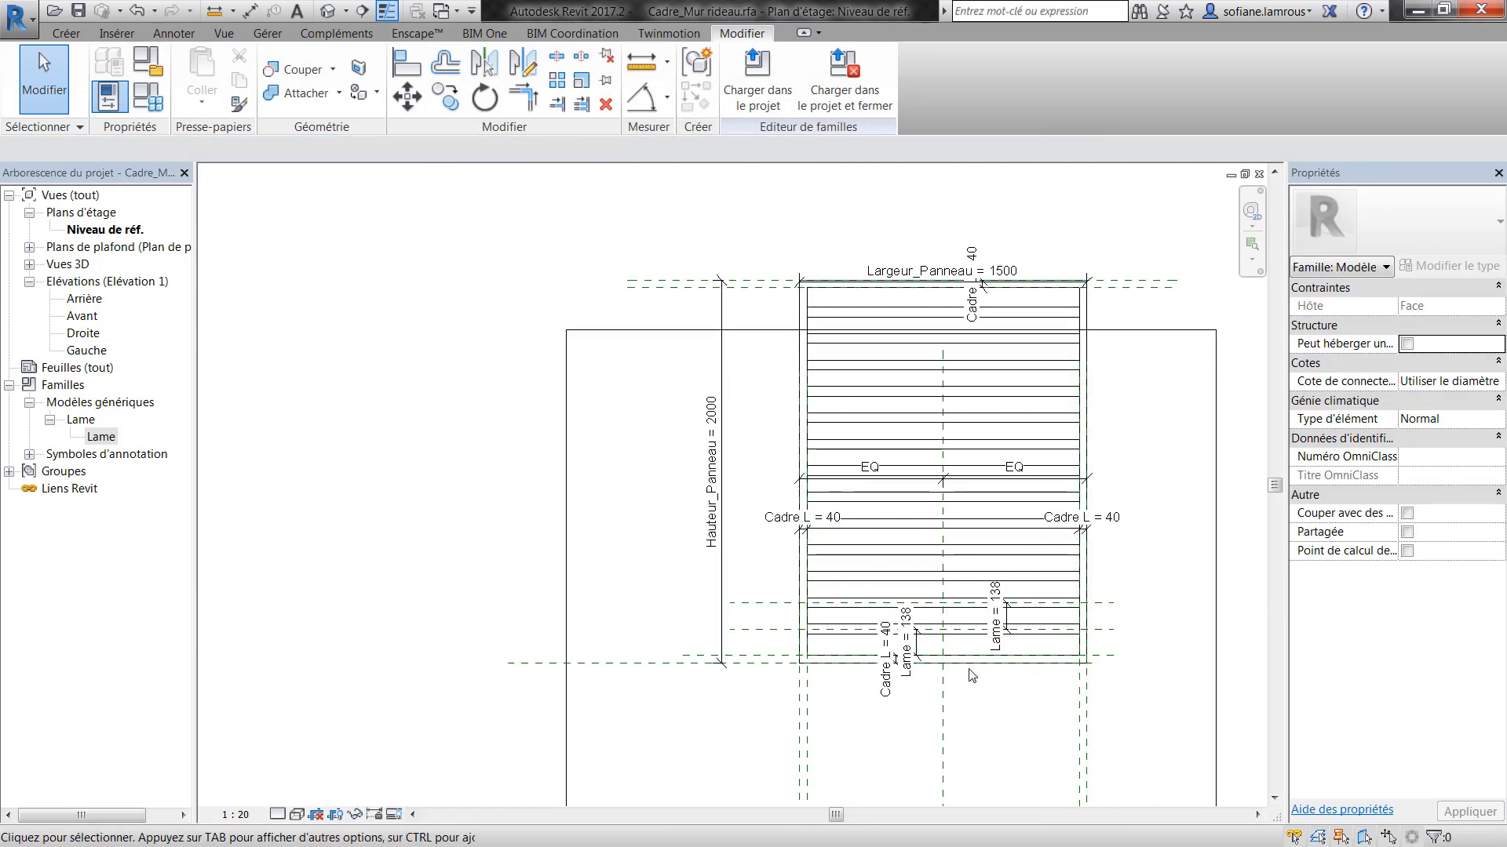
pyautogui.click(328, 11)
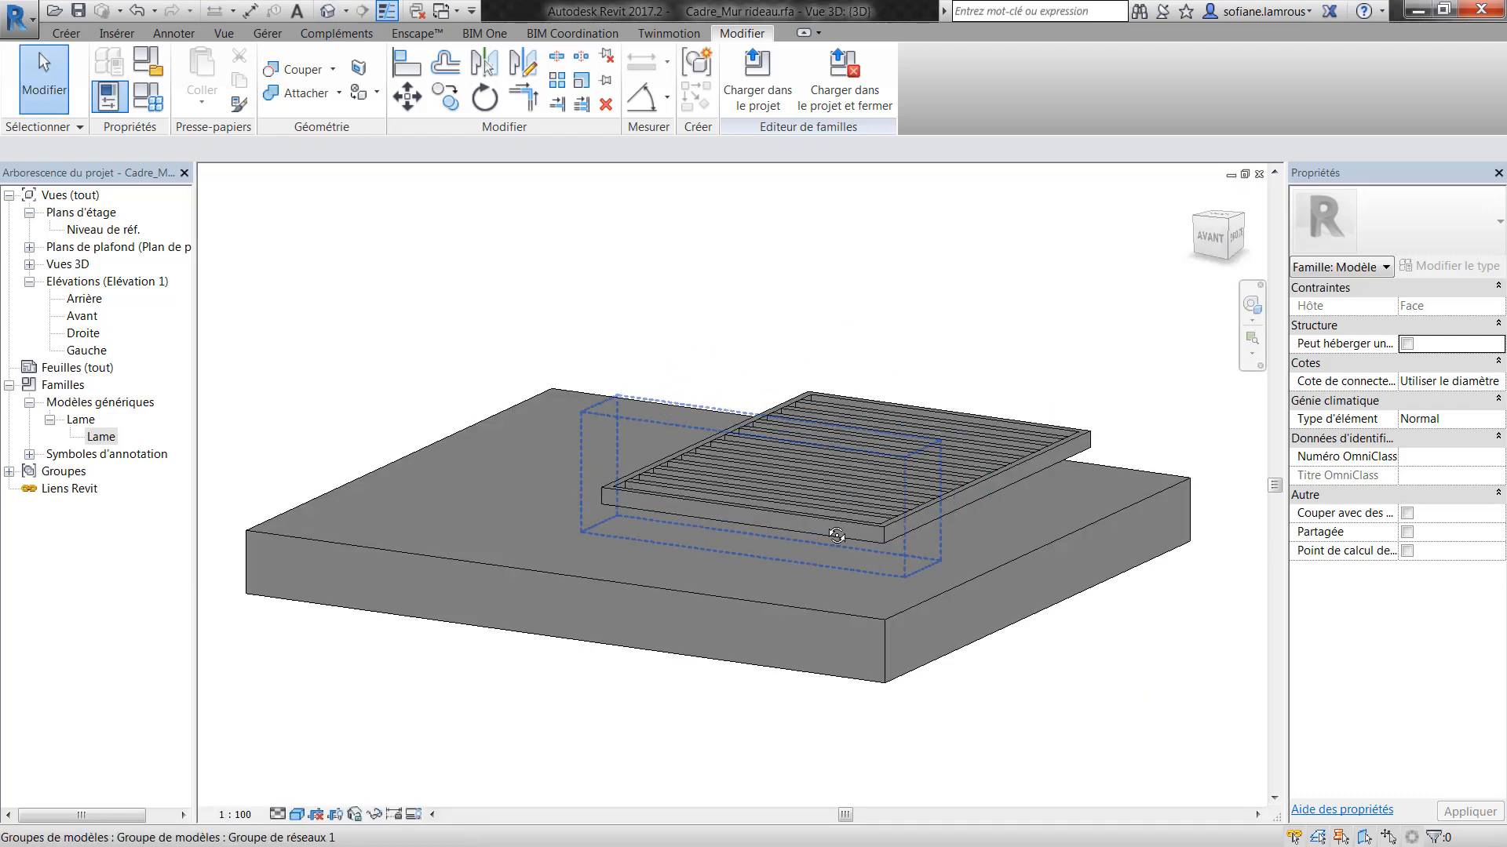
pyautogui.keyDown('shift'); pyautogui.moveTo(741, 387); pyautogui.dragTo(192, 600, button='middle'); pyautogui.keyUp('shift')
pyautogui.scroll(2, 681, 534)
pyautogui.moveTo(917, 502); pyautogui.dragTo(463, 545, button='middle')
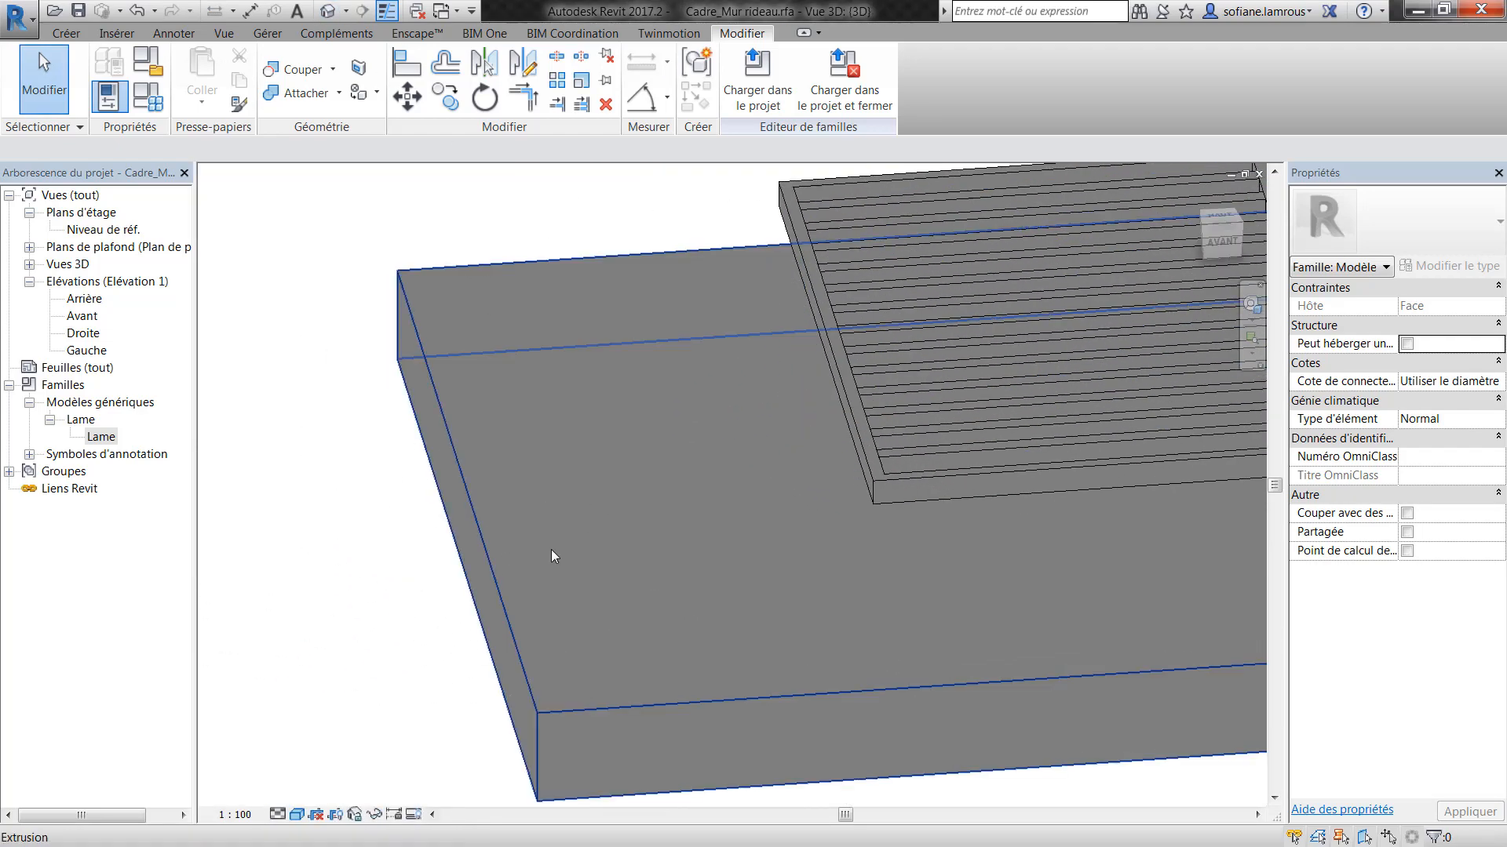
pyautogui.scroll(-2, 763, 503)
pyautogui.keyDown('shift'); pyautogui.moveTo(860, 483); pyautogui.dragTo(838, 653, button='middle'); pyautogui.keyUp('shift')
pyautogui.scroll(-2, 838, 639)
pyautogui.keyDown('shift'); pyautogui.moveTo(868, 417); pyautogui.dragTo(869, 645, button='middle'); pyautogui.keyUp('shift')
pyautogui.scroll(2, 882, 421)
pyautogui.scroll(-2, 882, 421)
pyautogui.keyDown('shift'); pyautogui.moveTo(882, 420); pyautogui.dragTo(699, 440, button='middle'); pyautogui.keyUp('shift')
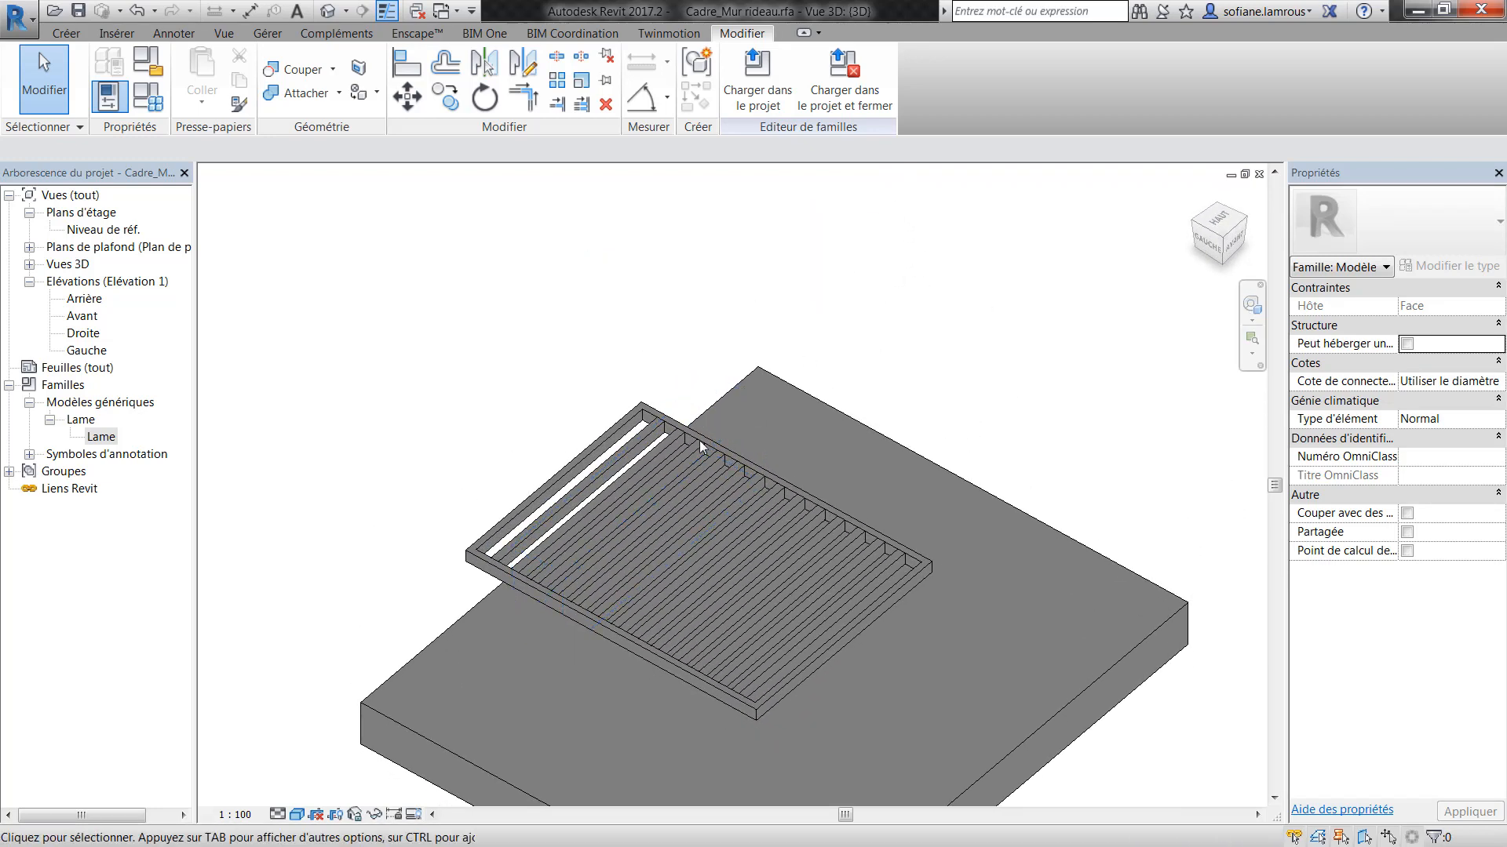
# - Set Hauteur_Panneau to 3000 in the family types, apply it and inspect the slats in 3D
pyautogui.scroll(2, 676, 428)
pyautogui.click(147, 97)
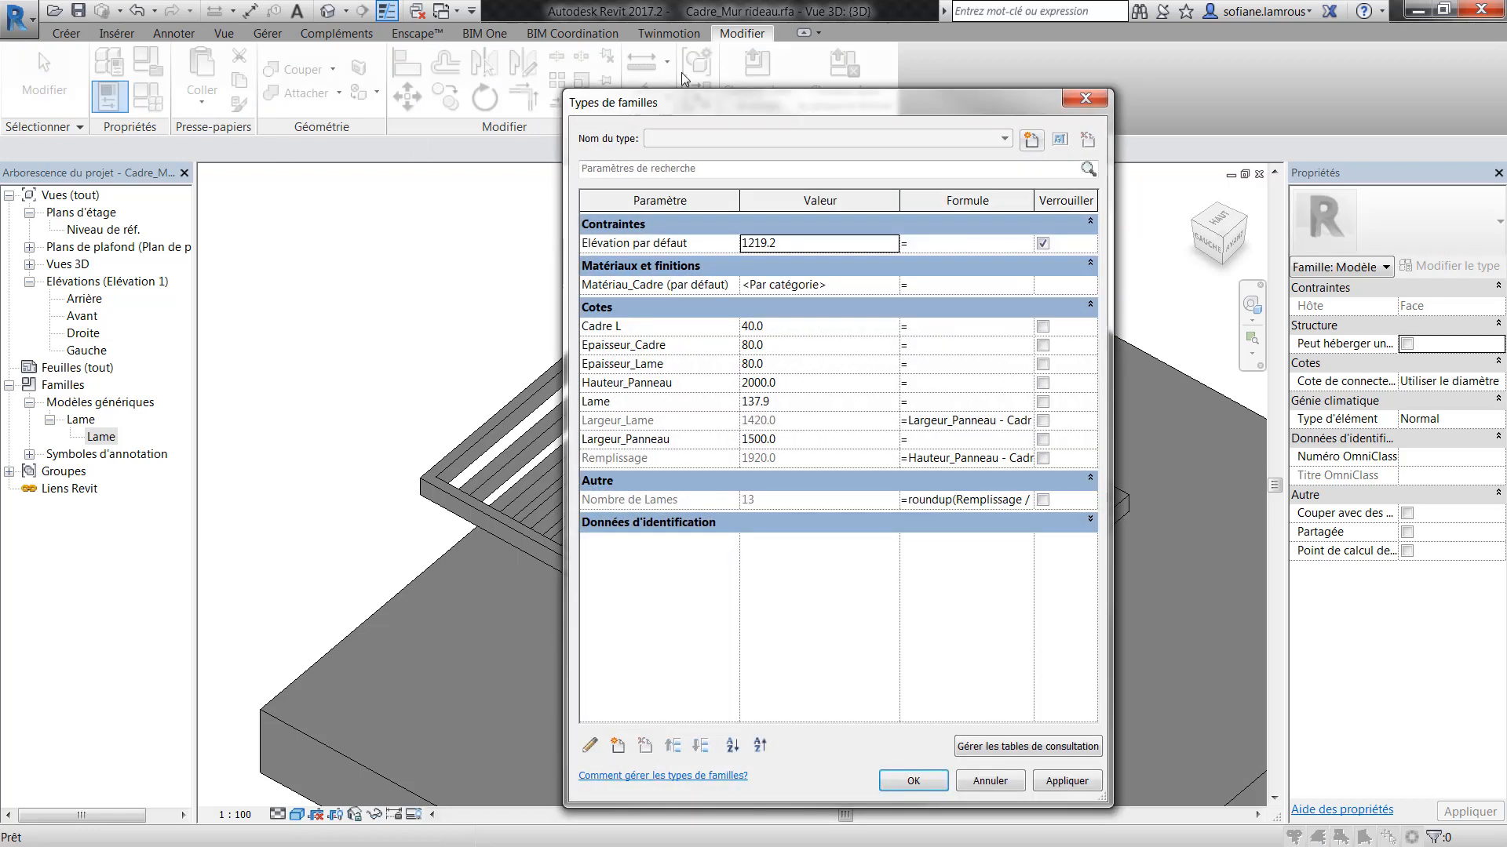
pyautogui.moveTo(811, 96); pyautogui.dragTo(228, 68)
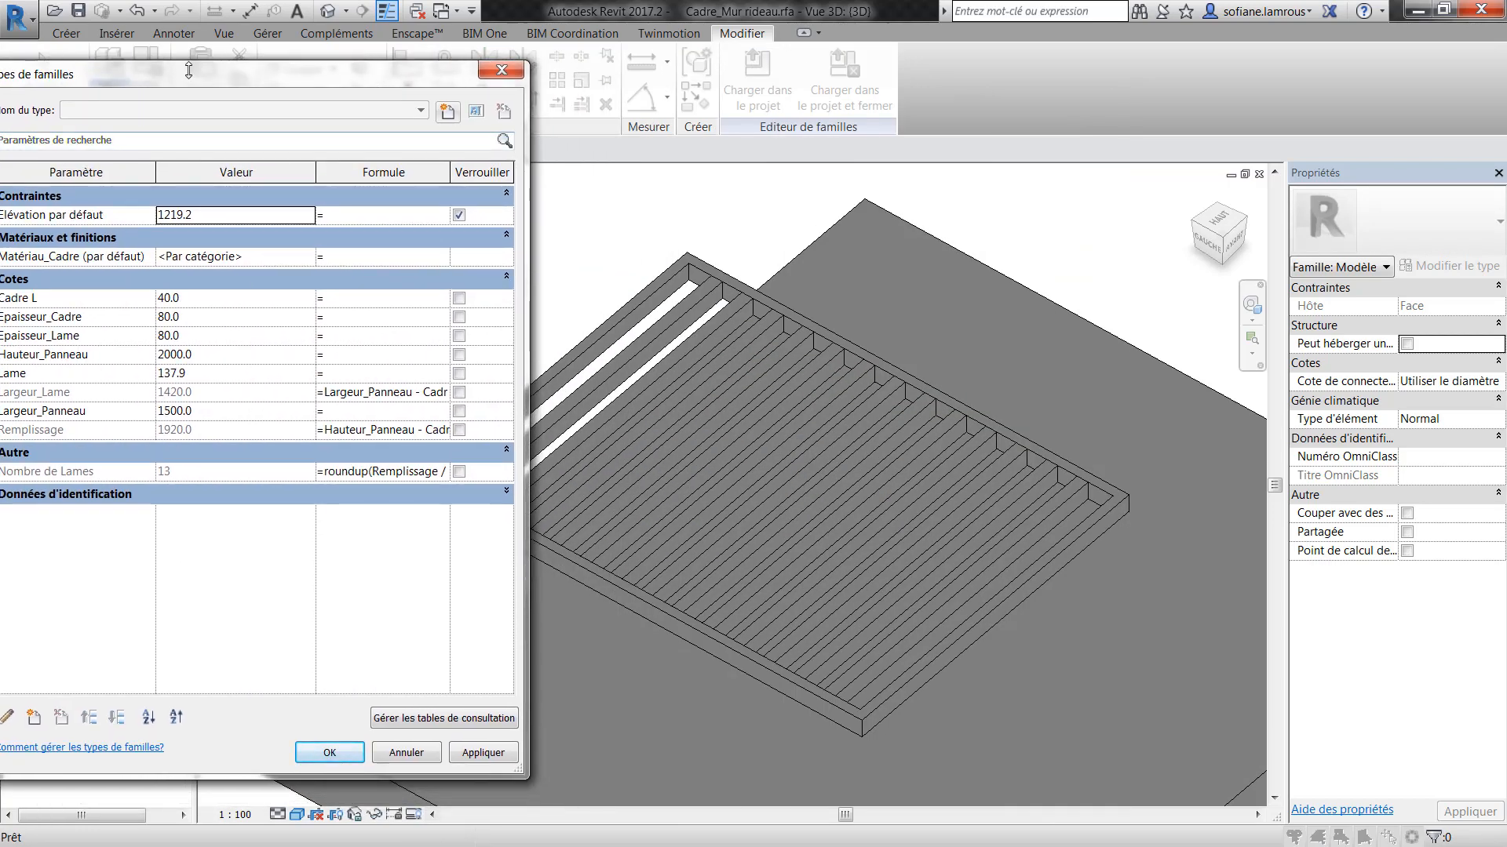
pyautogui.moveTo(188, 71); pyautogui.dragTo(249, 74)
pyautogui.click(285, 361)
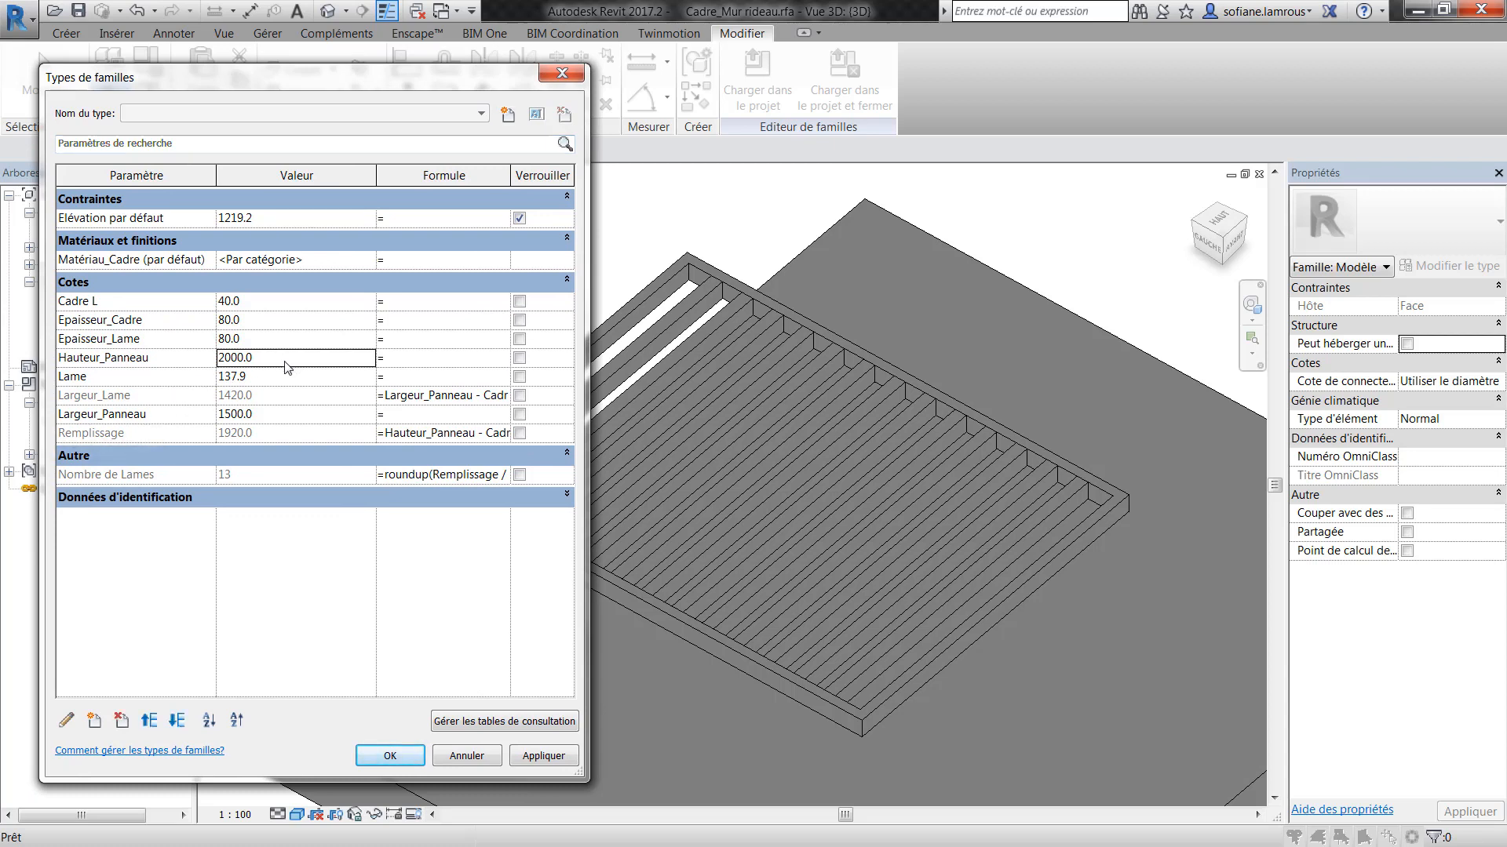
pyautogui.doubleClick(285, 362)
pyautogui.write('3')
pyautogui.click(552, 765)
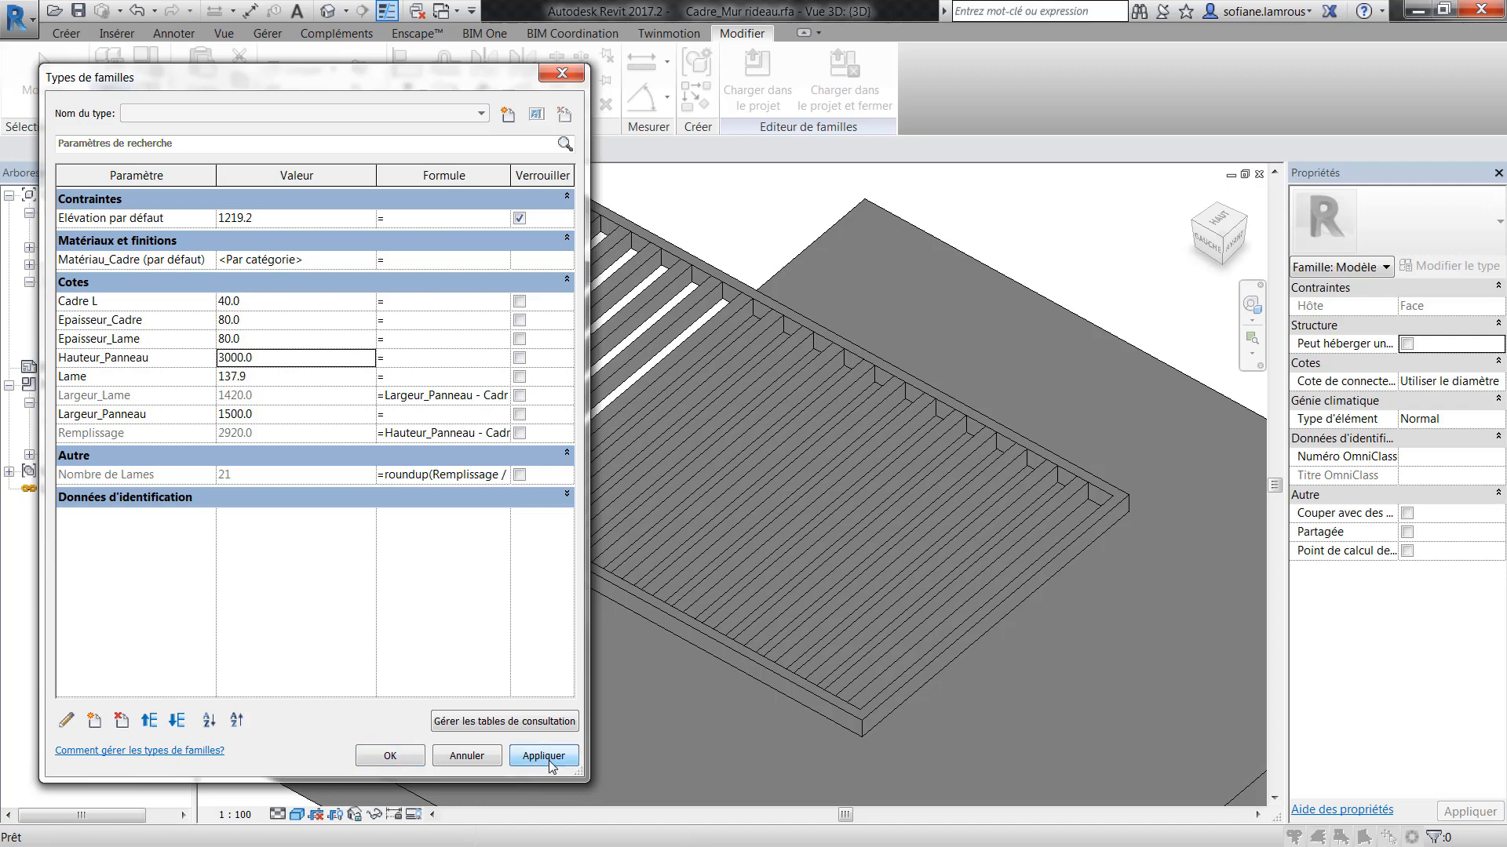
pyautogui.click(408, 752)
pyautogui.scroll(-2, 642, 349)
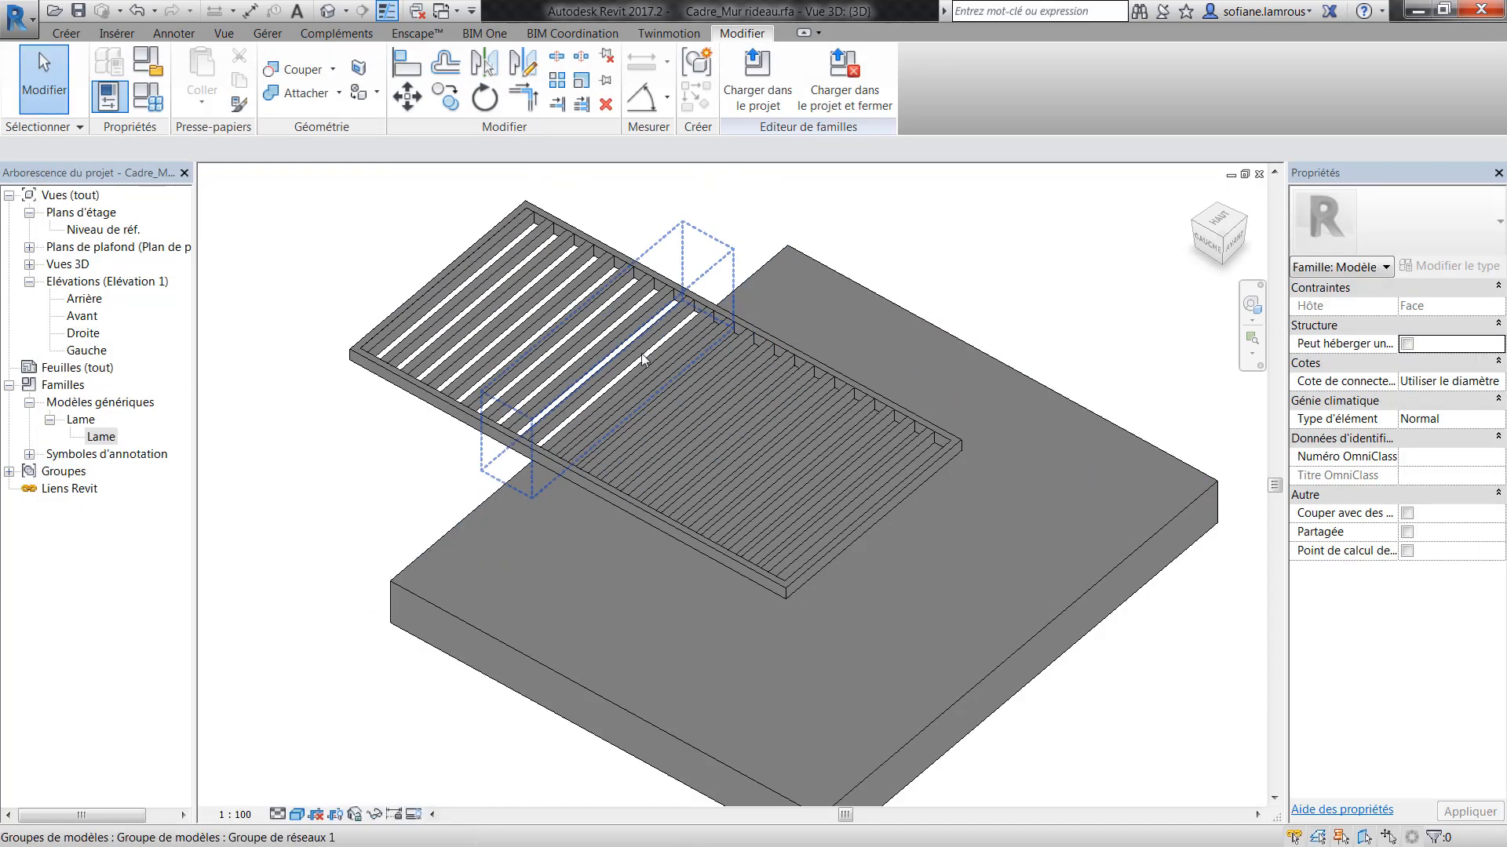
pyautogui.keyDown('shift'); pyautogui.moveTo(706, 357); pyautogui.dragTo(561, 428, button='middle'); pyautogui.keyUp('shift')
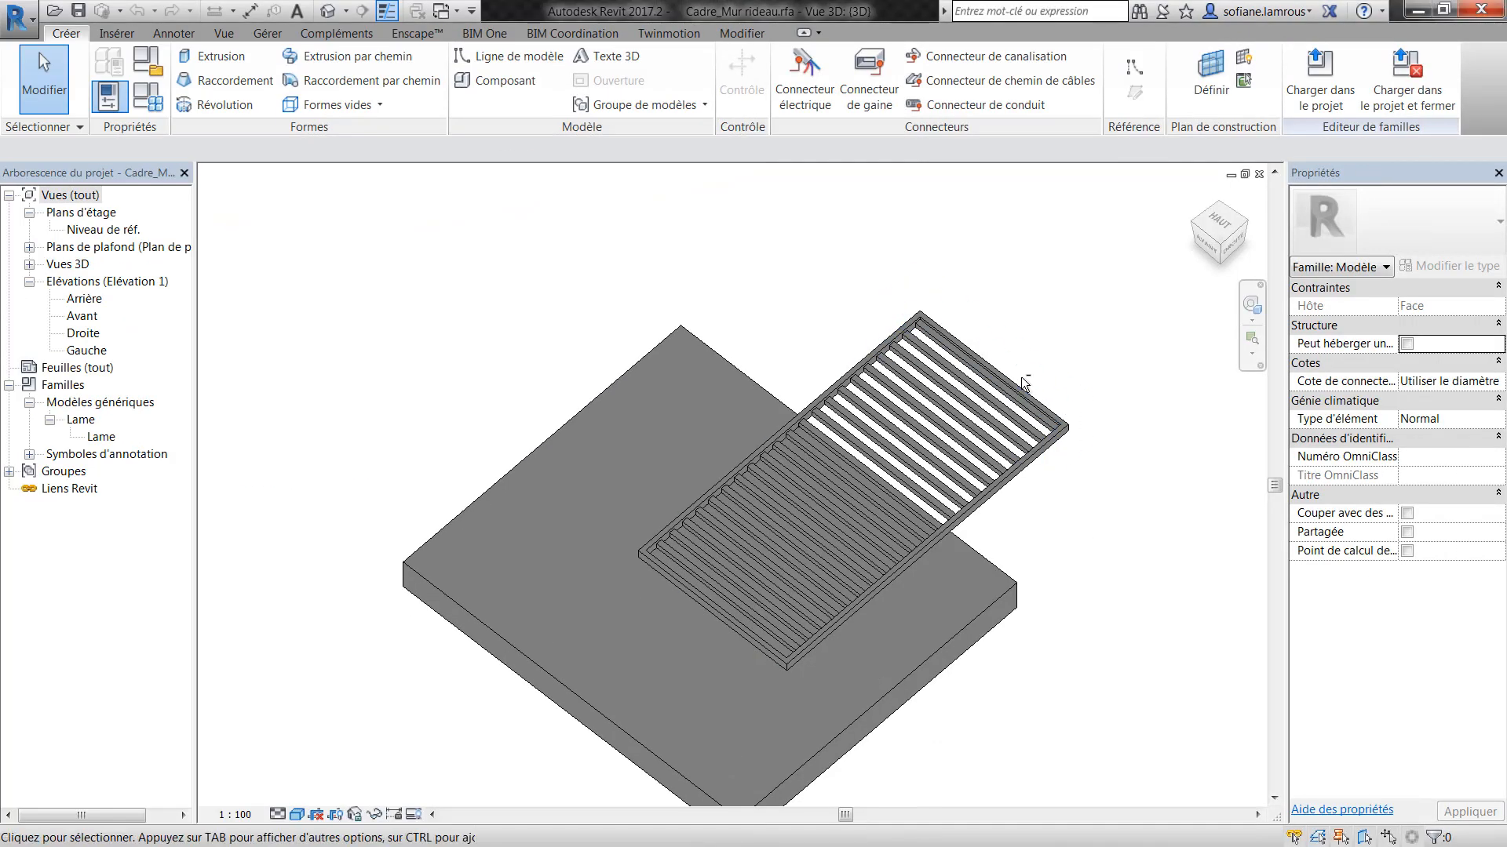
pyautogui.keyDown('shift'); pyautogui.moveTo(1095, 569); pyautogui.dragTo(1123, 394, button='middle'); pyautogui.keyUp('shift')
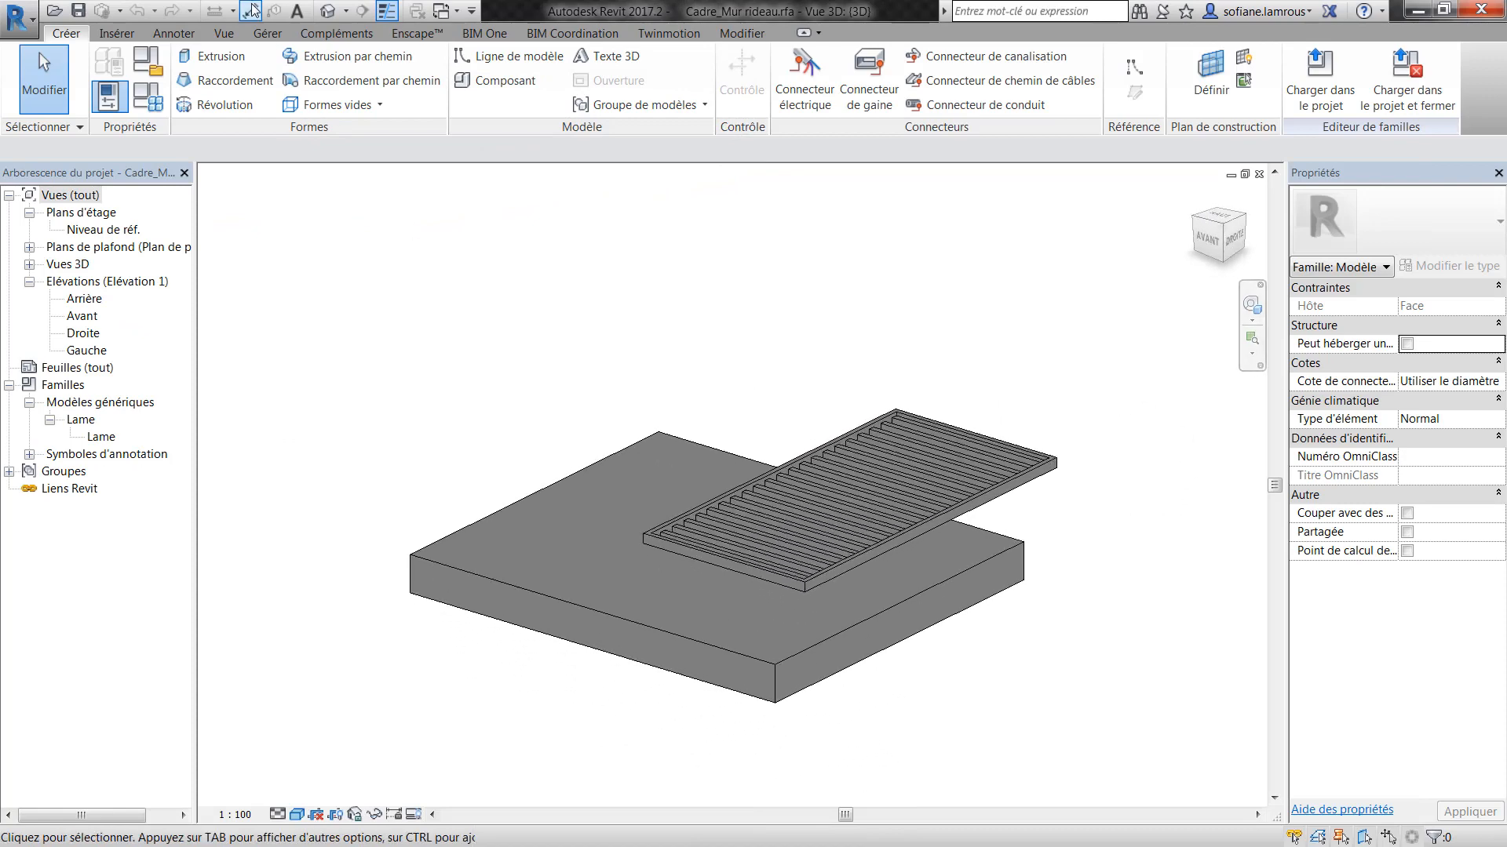
# - Create a new family from the template Panneau de mur-rideau métrique.rft
pyautogui.click(13, 20)
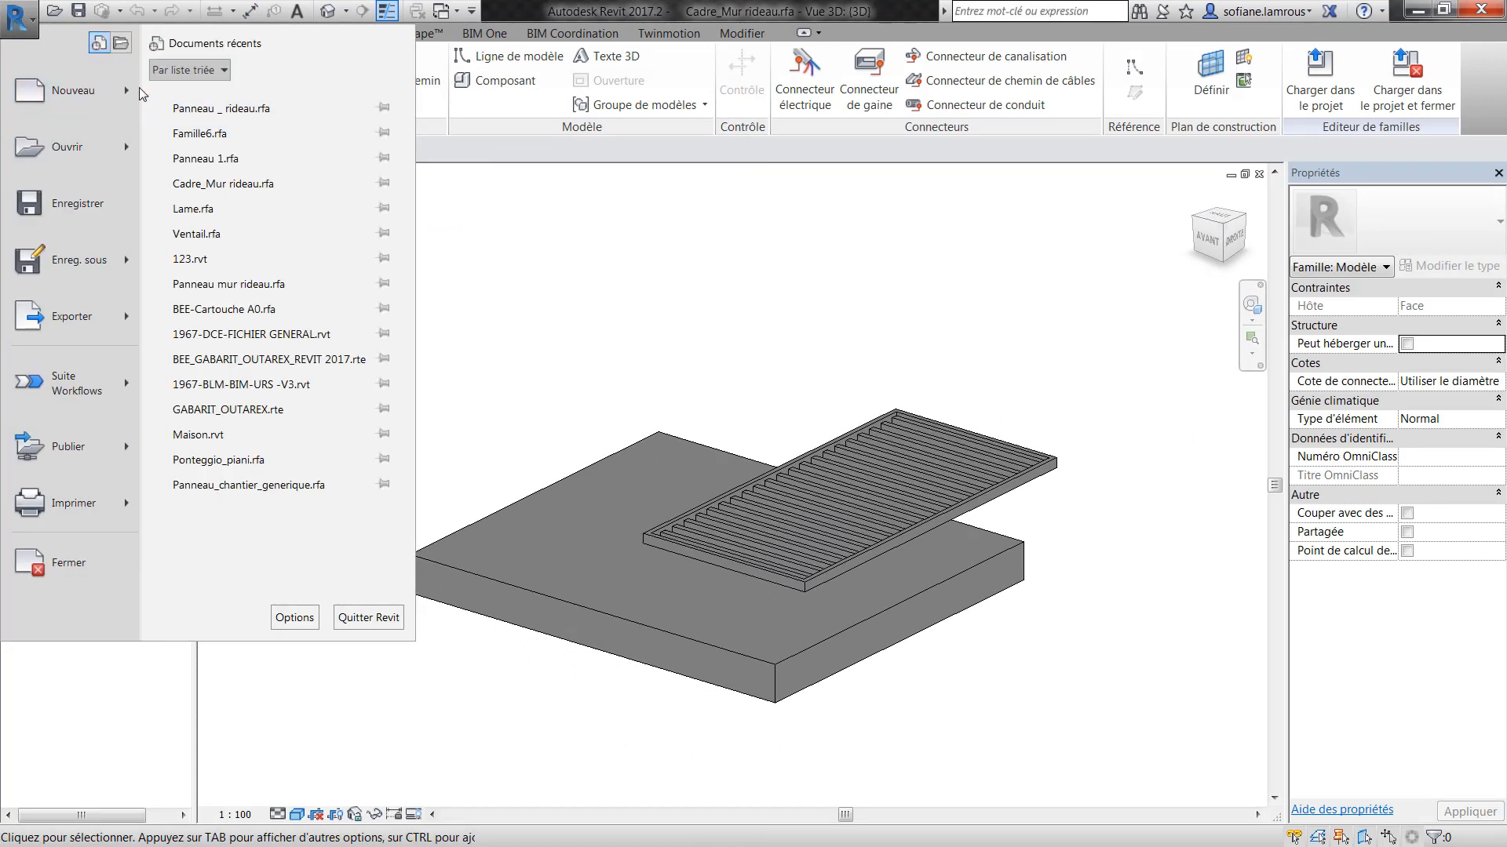
pyautogui.moveTo(133, 92)
pyautogui.click(206, 153)
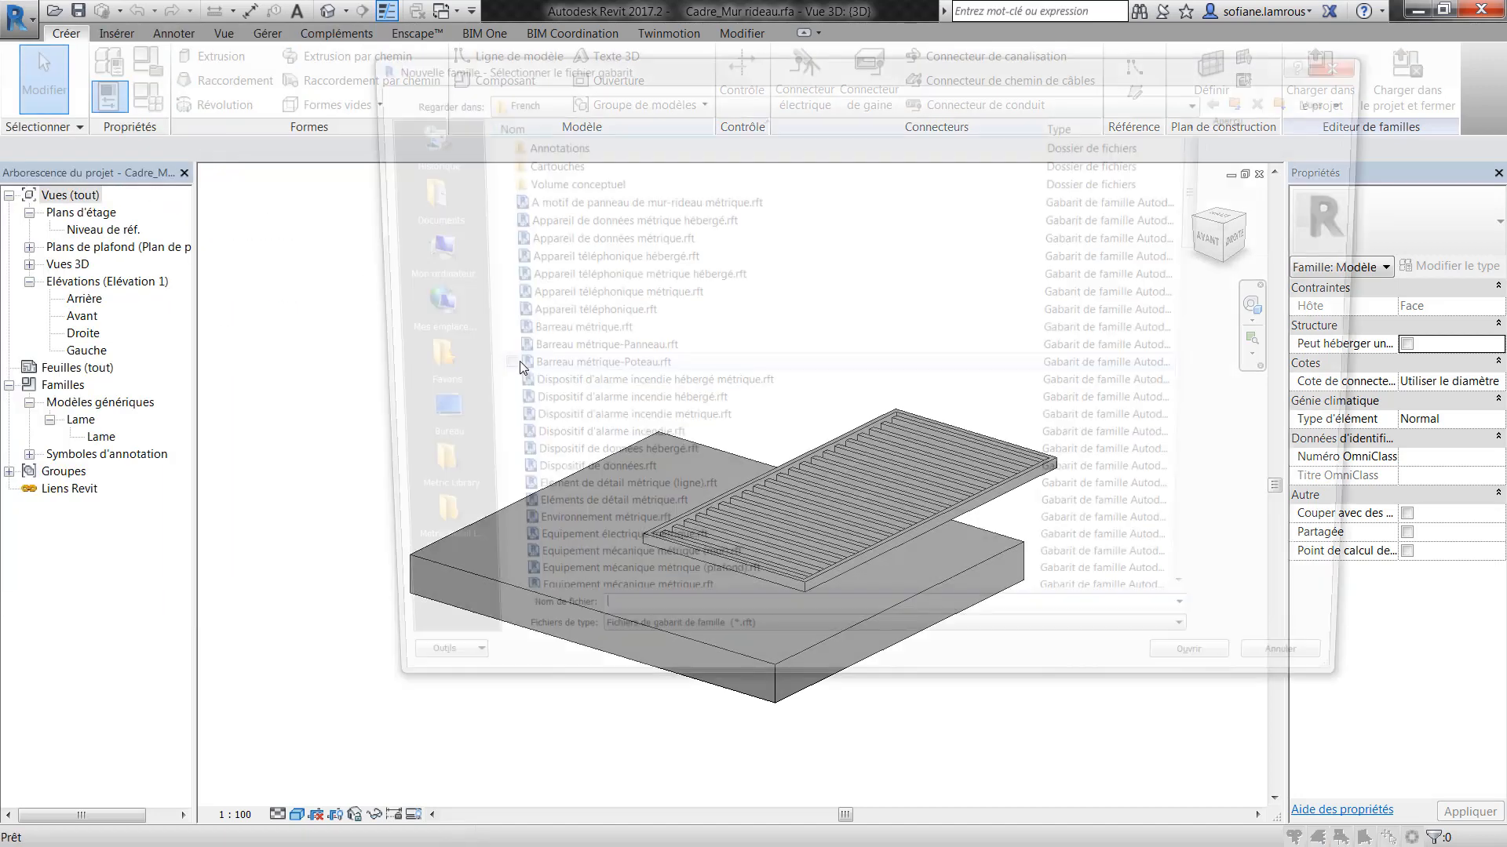
pyautogui.click(528, 334)
pyautogui.press('p')
pyautogui.press('p')
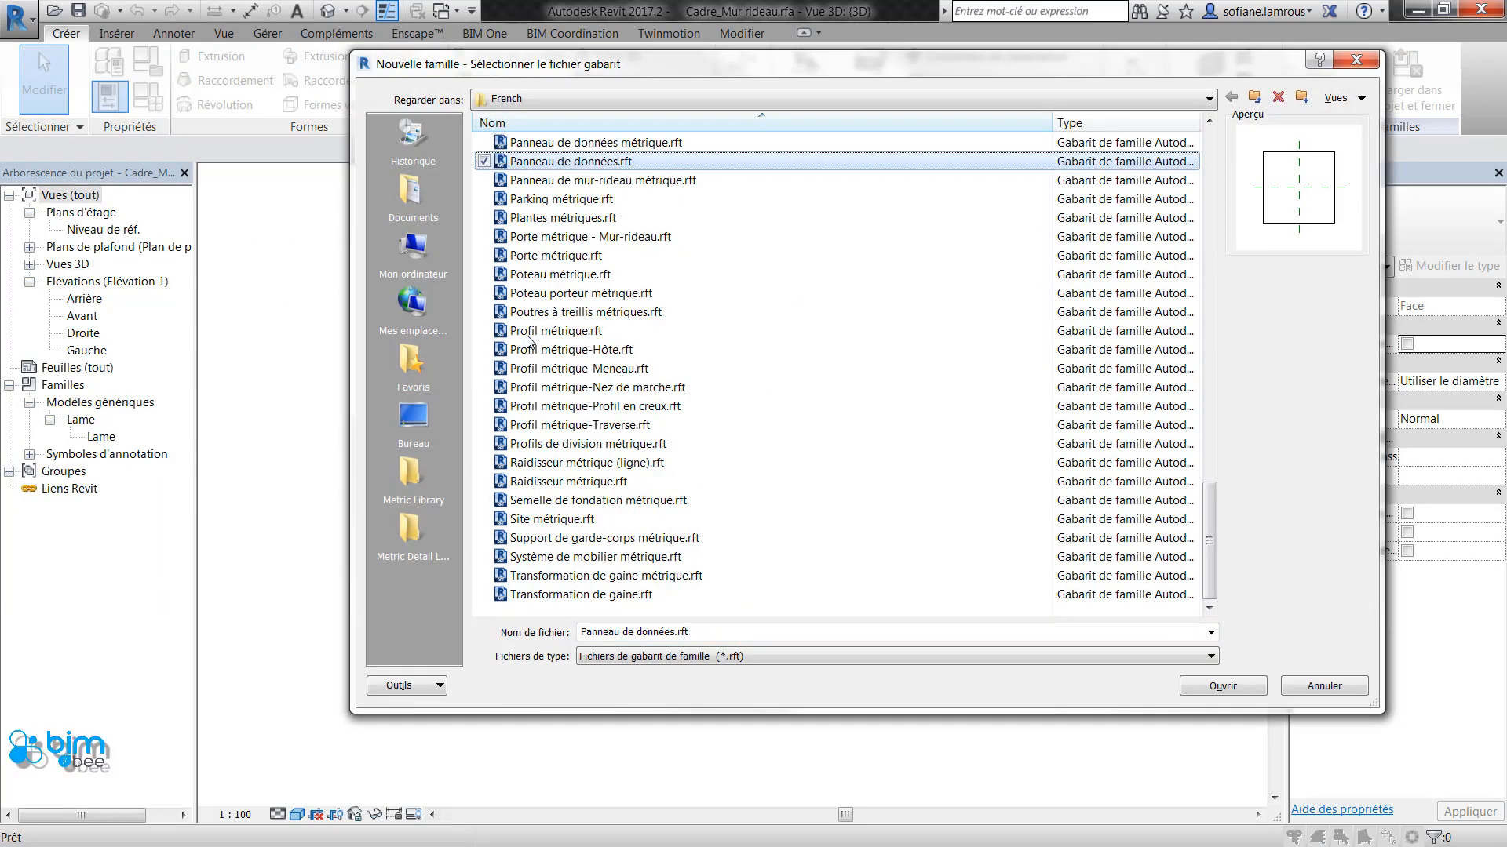
pyautogui.click(605, 142)
pyautogui.click(609, 182)
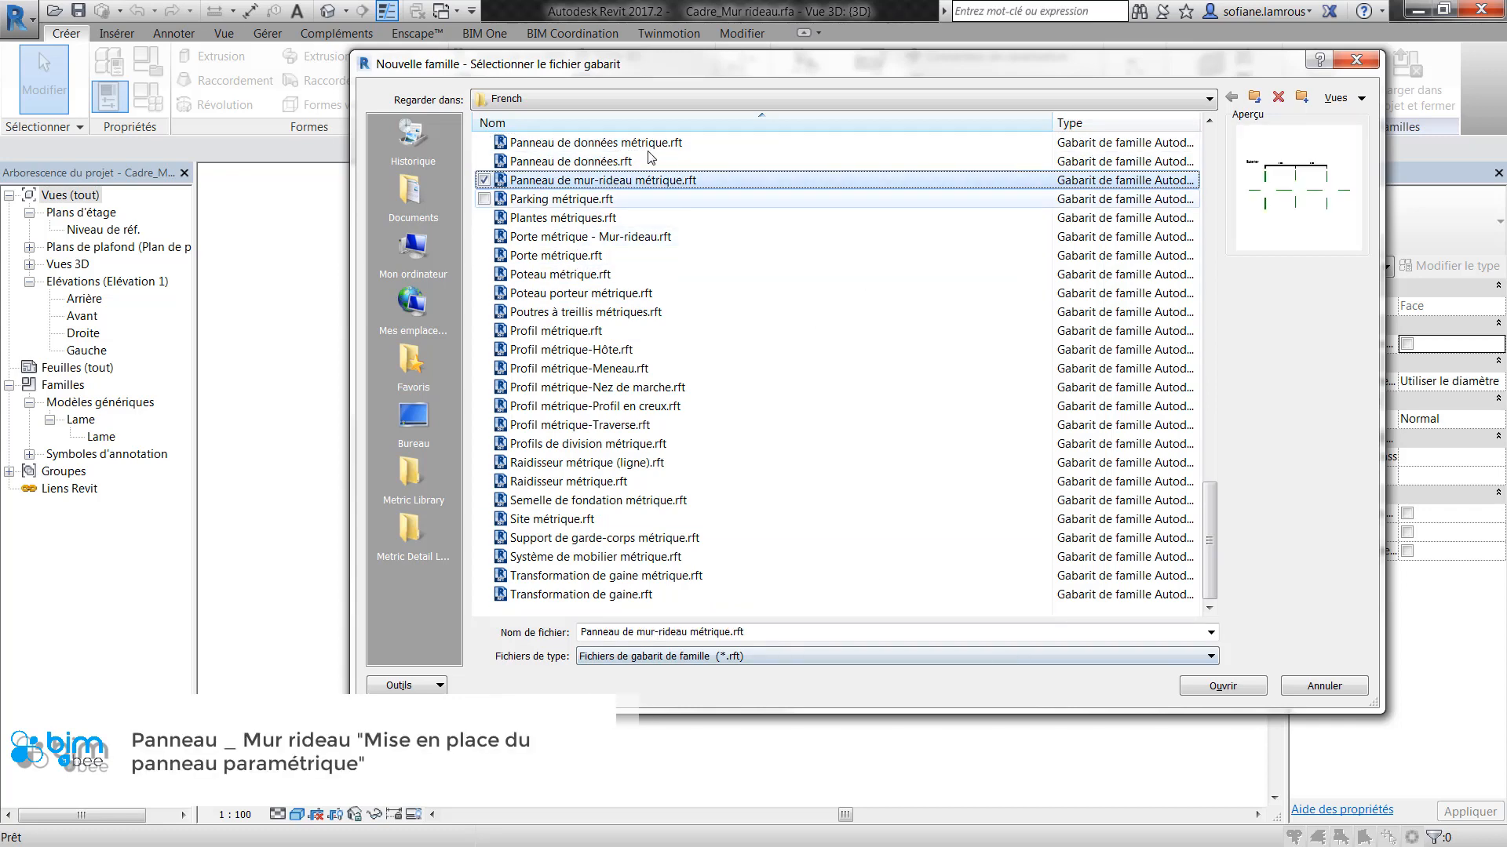
pyautogui.click(1223, 686)
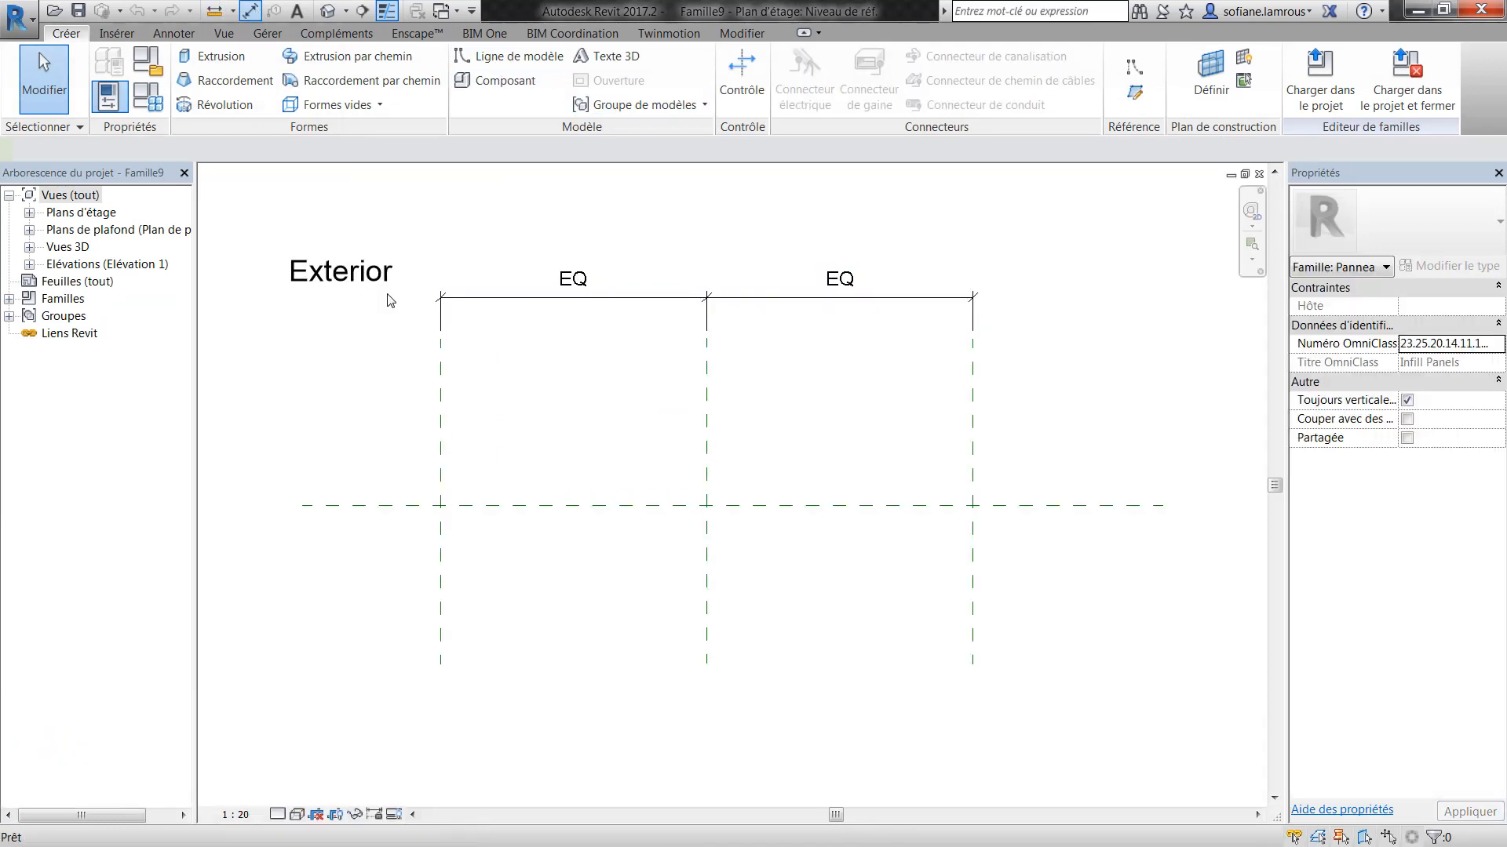
# - Add an aligned dimension between the two outer vertical reference planes in the reference level plan
pyautogui.press('d')
pyautogui.press('i')
pyautogui.click(974, 605)
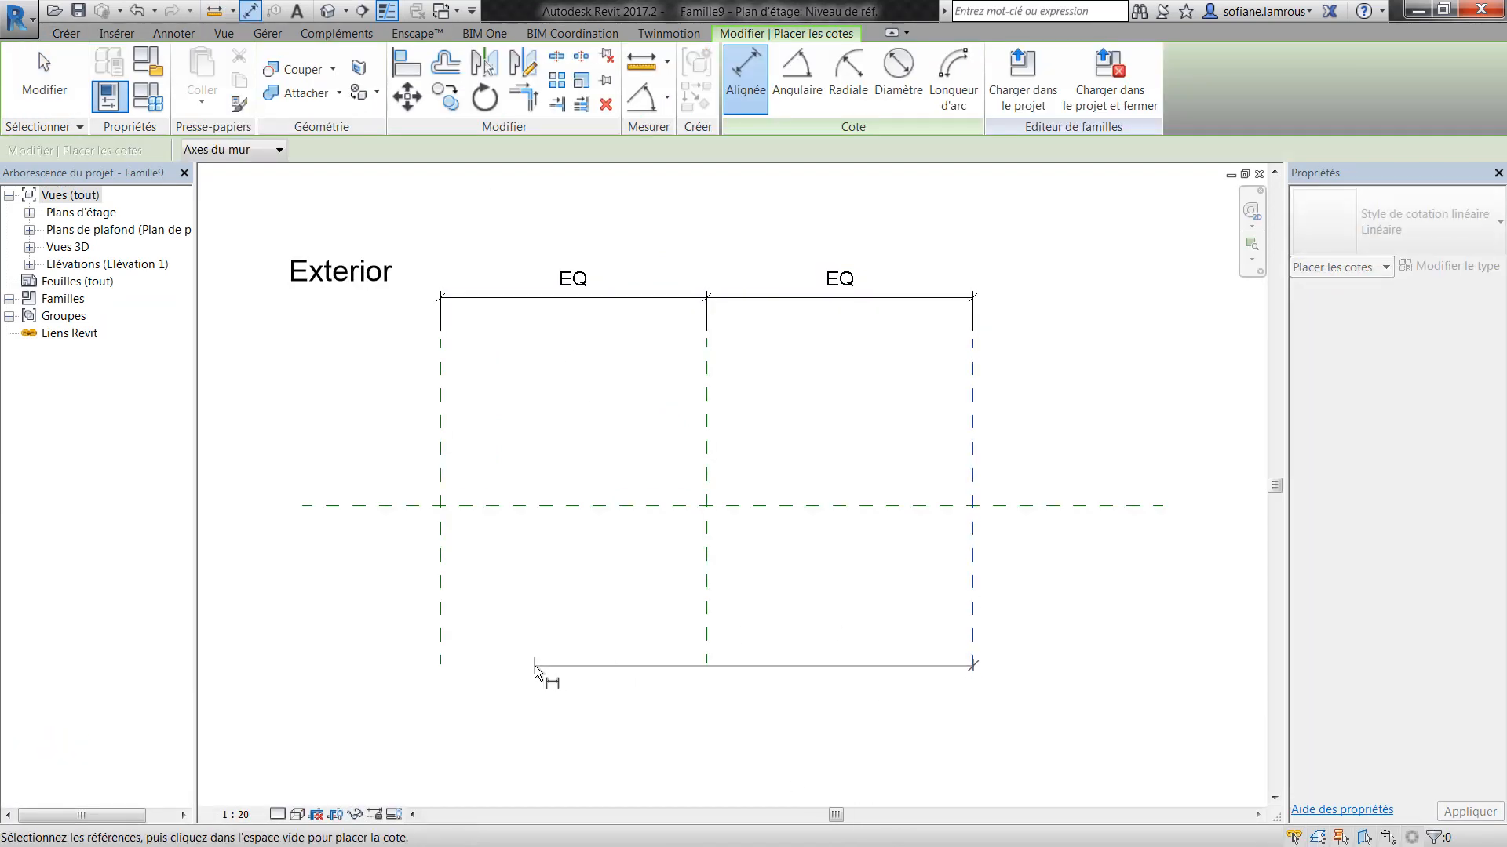
pyautogui.click(440, 633)
pyautogui.click(549, 713)
pyautogui.press('Escape')
pyautogui.press('Escape')
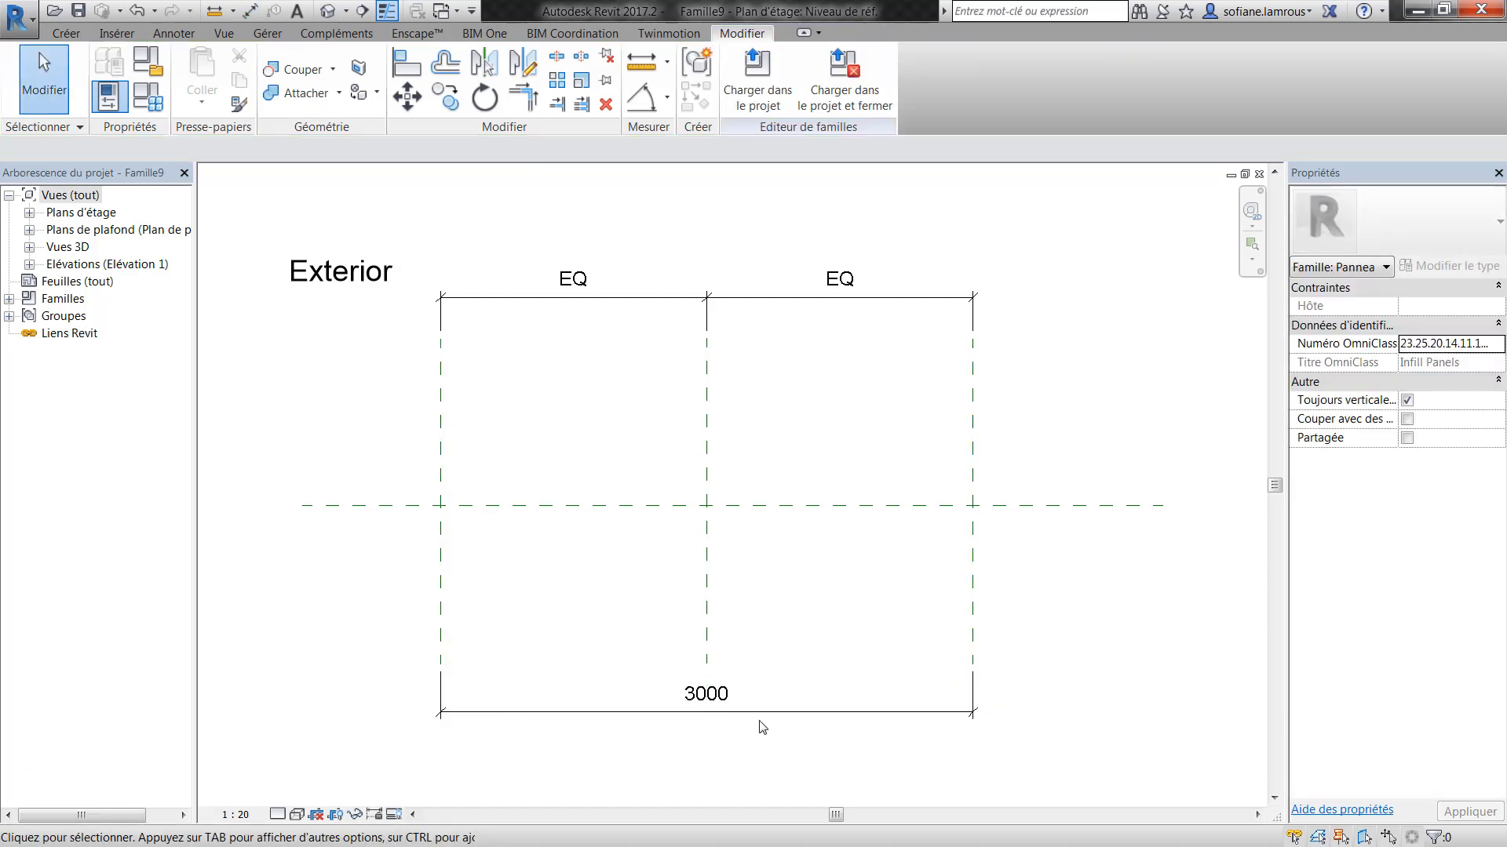
# - Label the overall width dimension with a new family type parameter named Largeur, grouped under Cotes
pyautogui.click(768, 715)
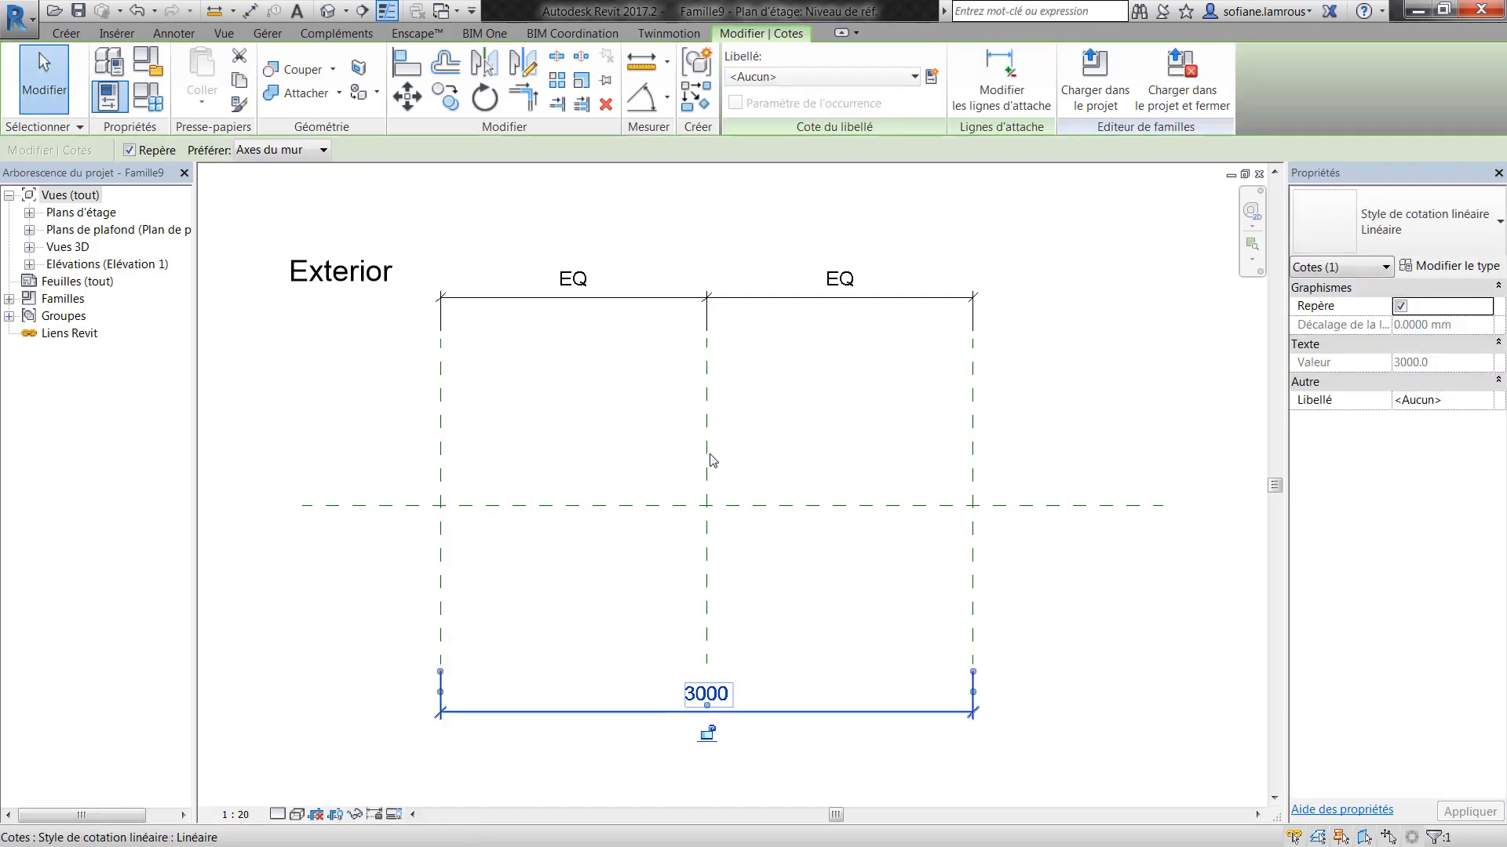
pyautogui.click(931, 76)
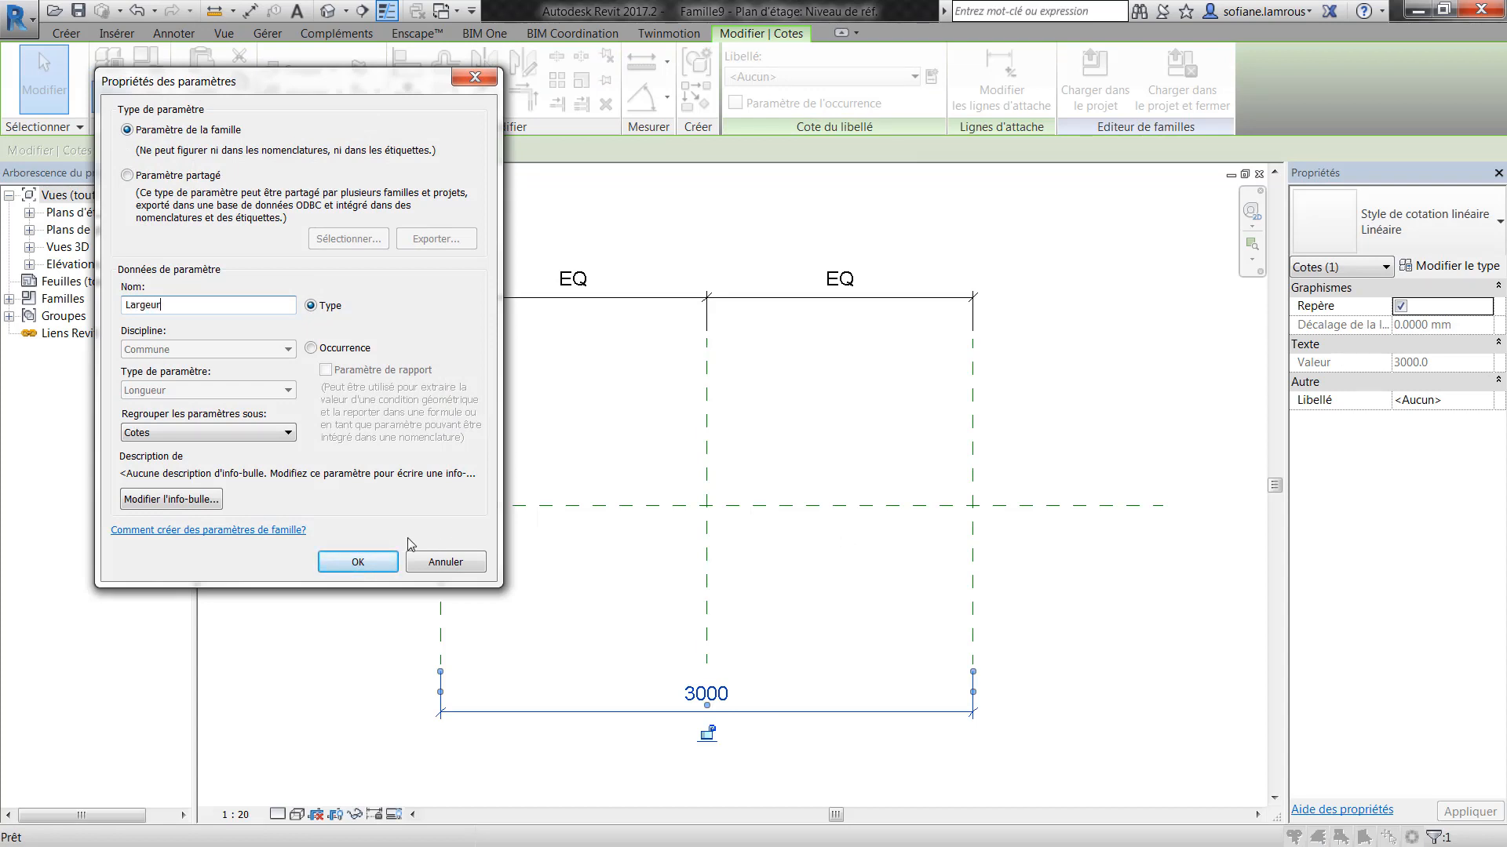
pyautogui.click(357, 562)
pyautogui.click(1030, 728)
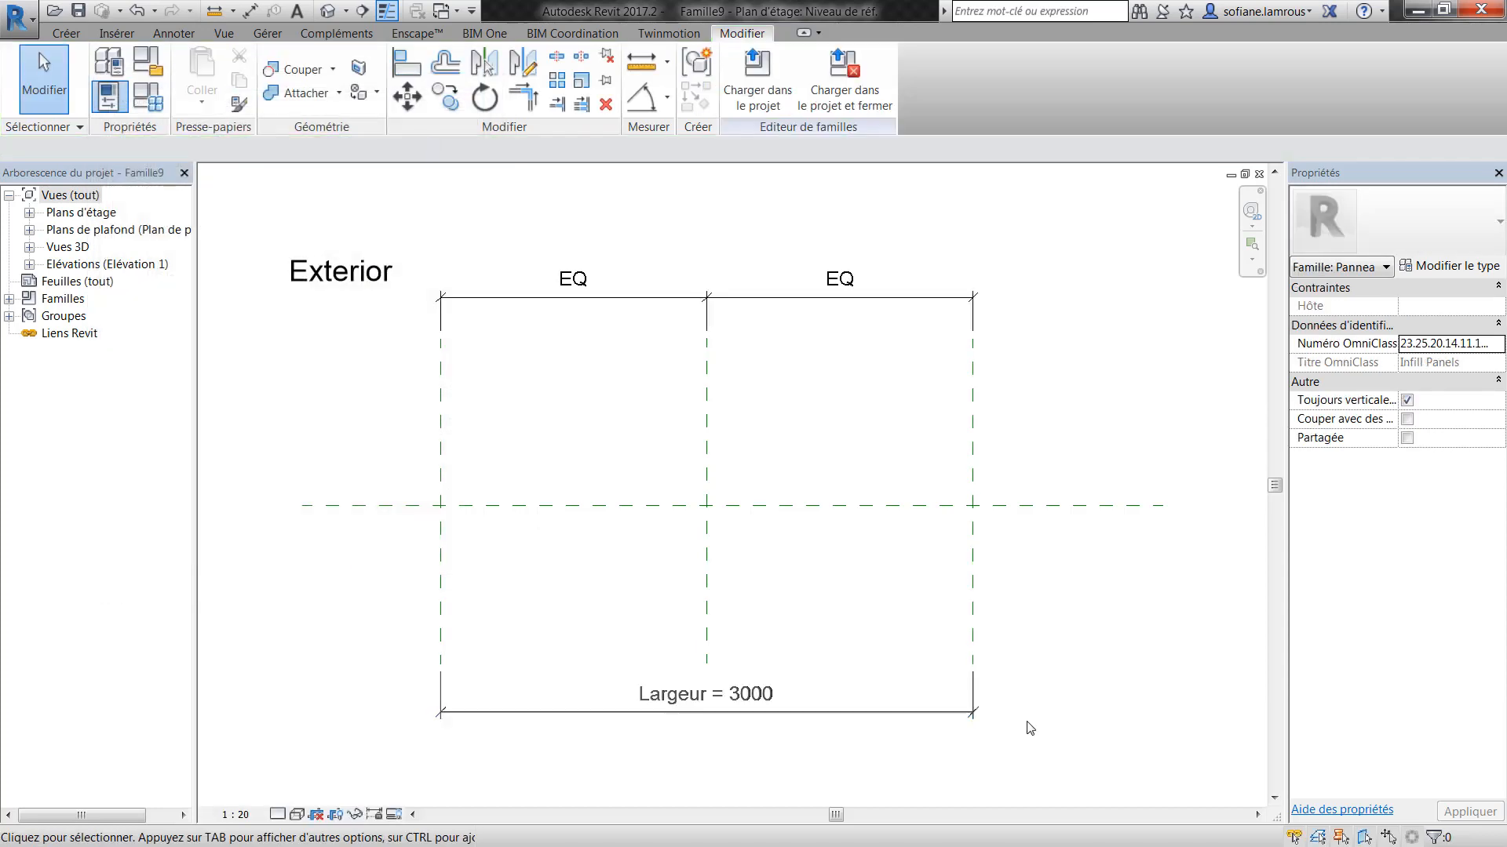
# - Open the Extérieur elevation and dimension the distance between the upper and lower horizontal reference planes
pyautogui.scroll(-2, 971, 683)
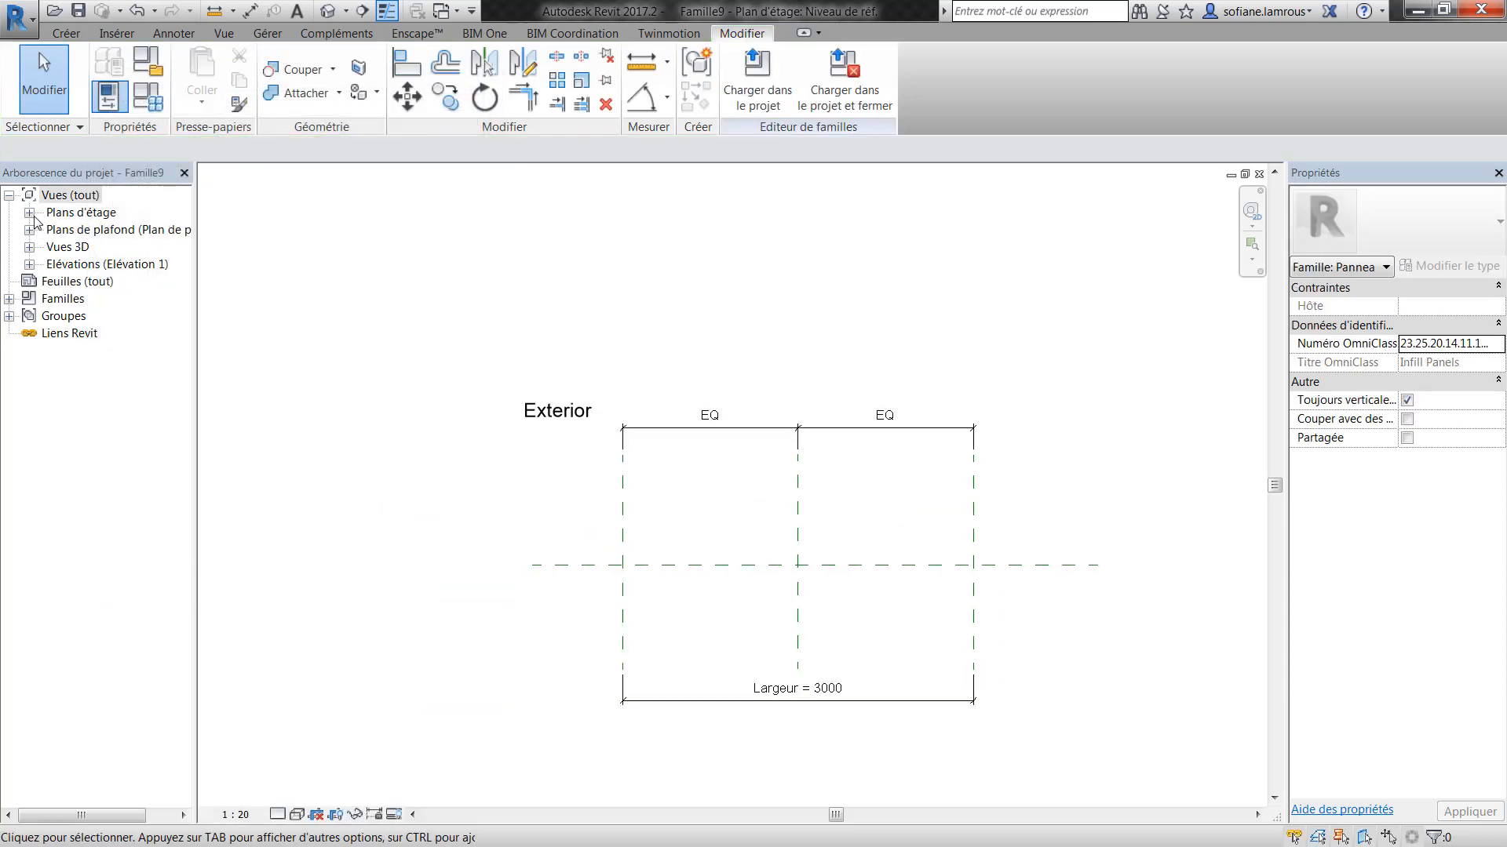
pyautogui.click(29, 265)
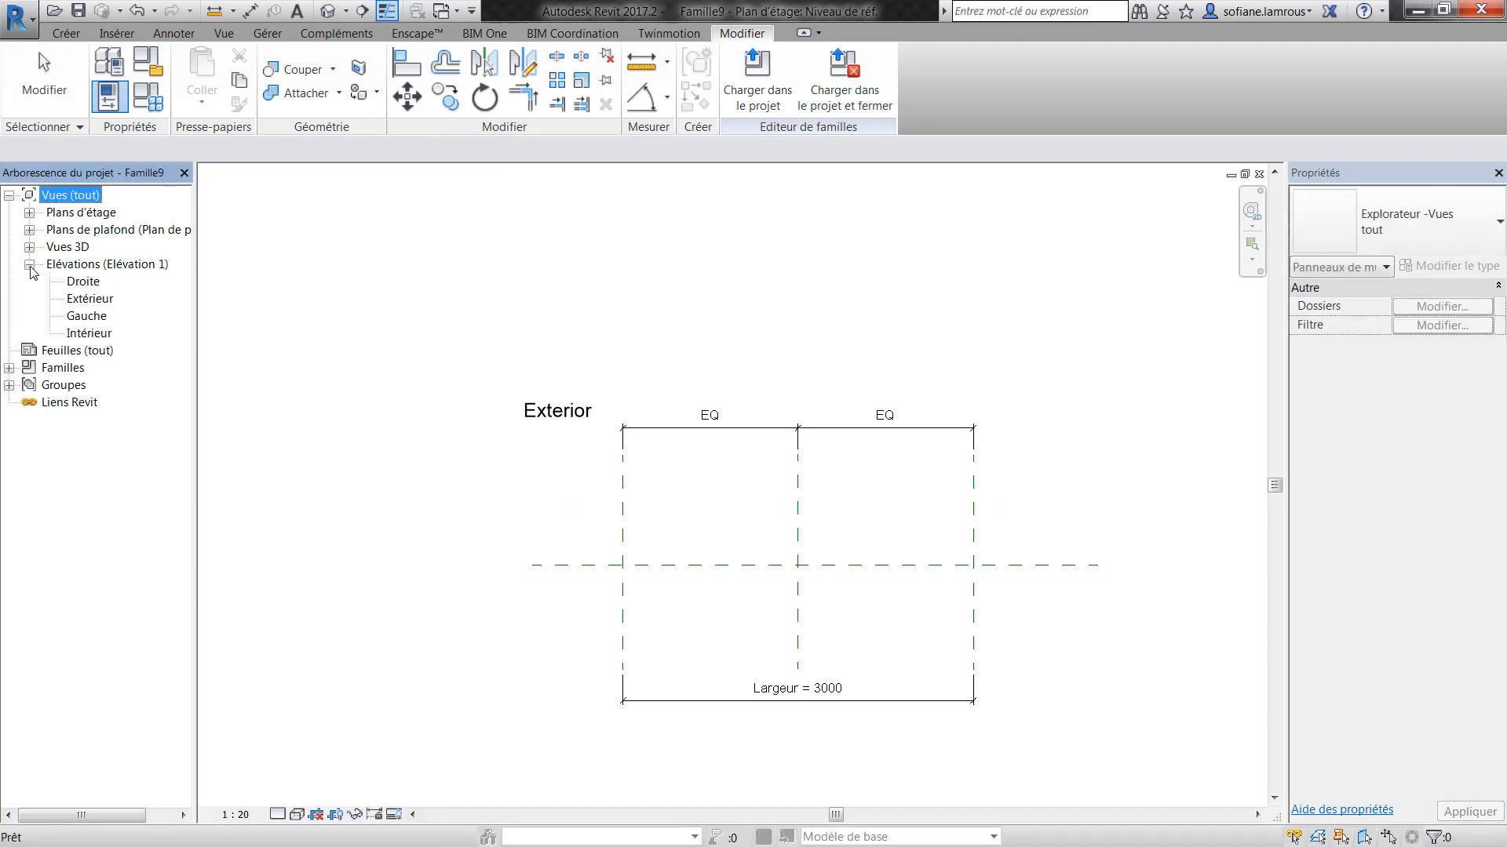
pyautogui.doubleClick(71, 299)
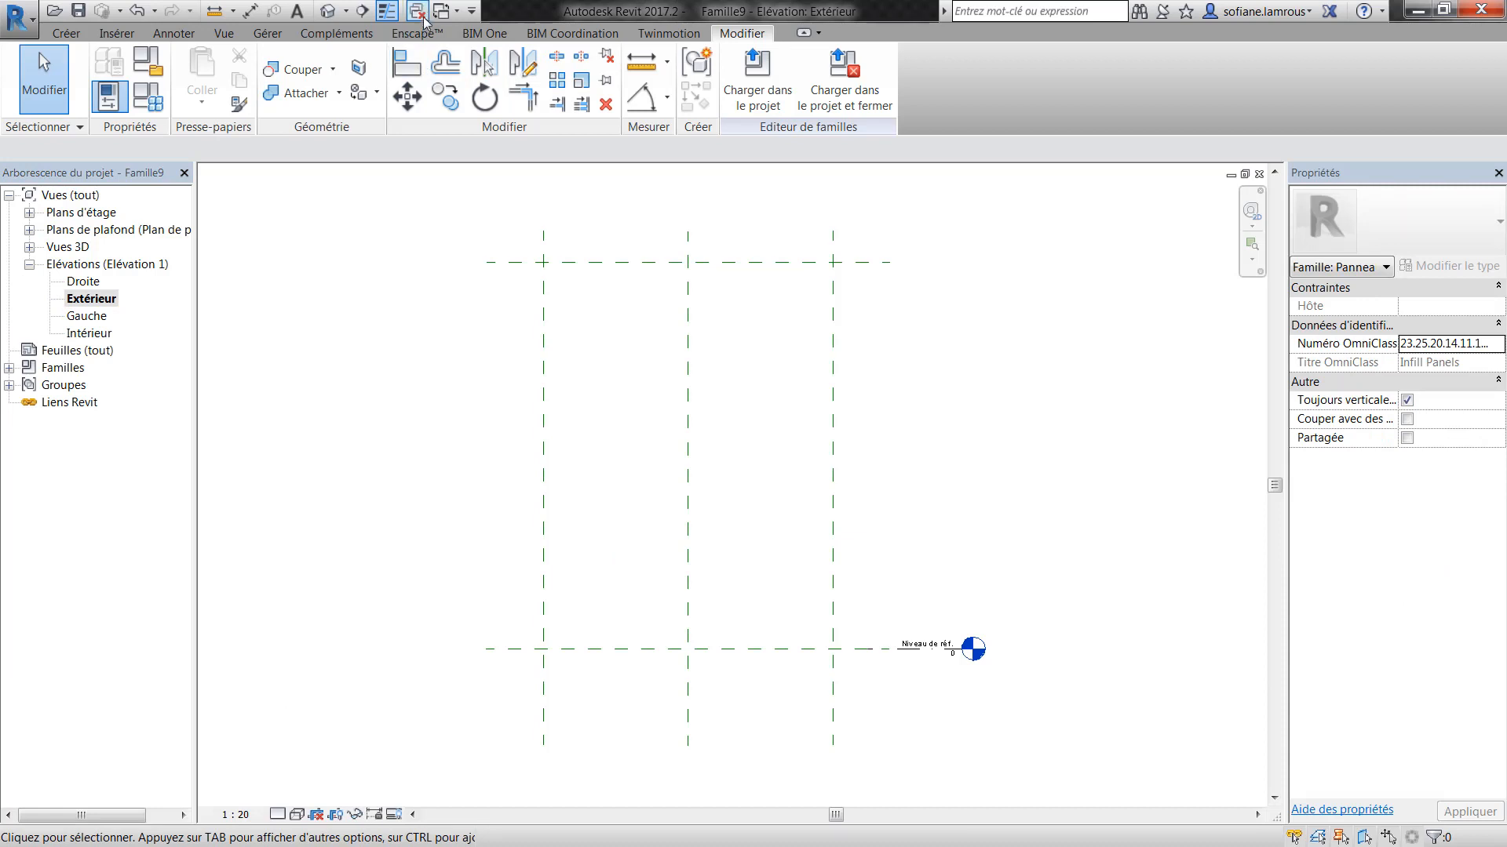
pyautogui.click(250, 10)
pyautogui.click(511, 262)
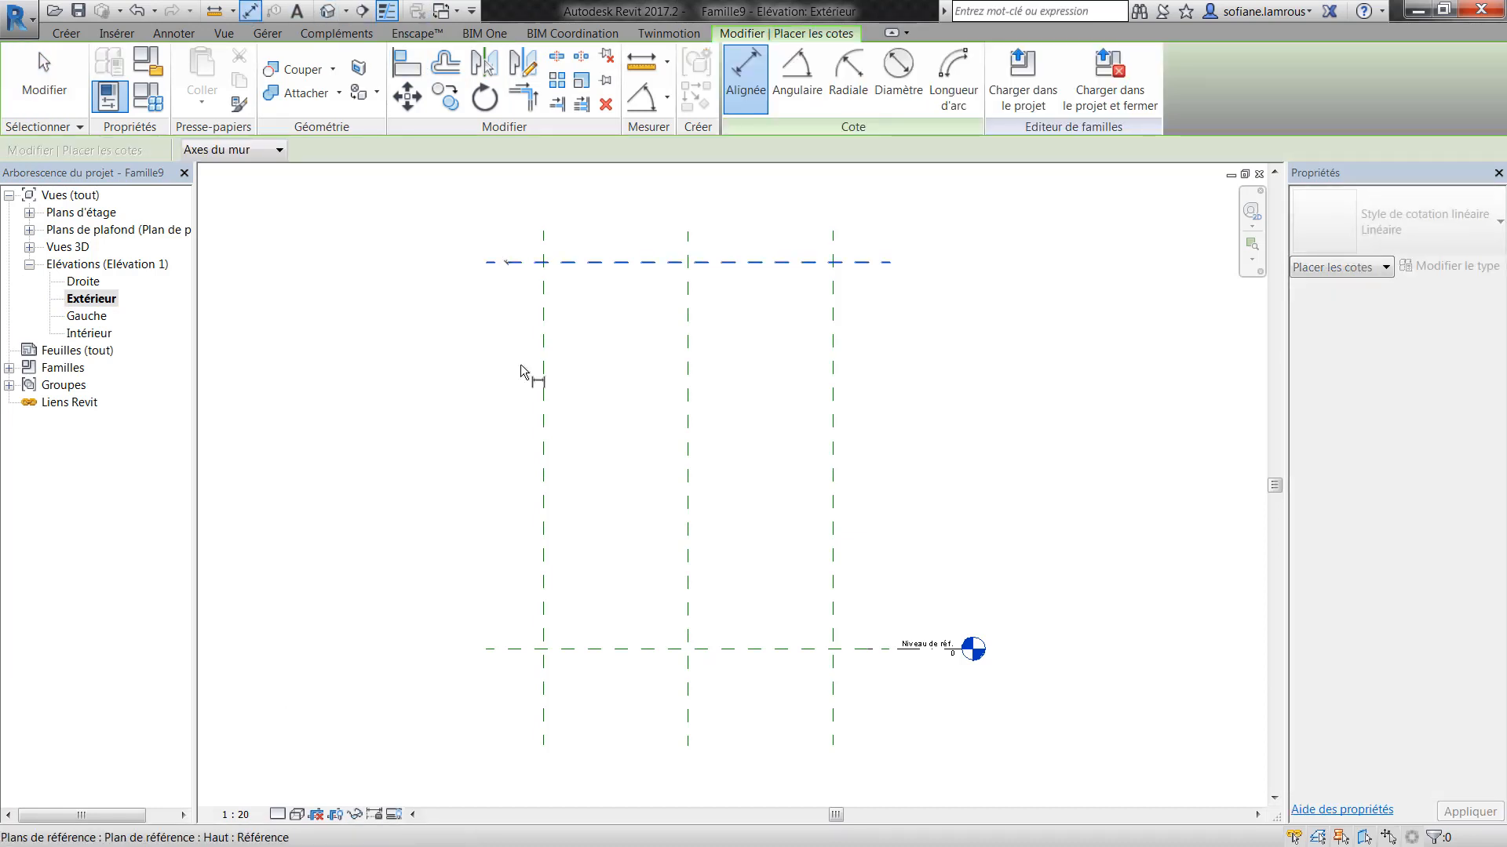
pyautogui.click(511, 648)
pyautogui.click(491, 675)
pyautogui.press('Escape')
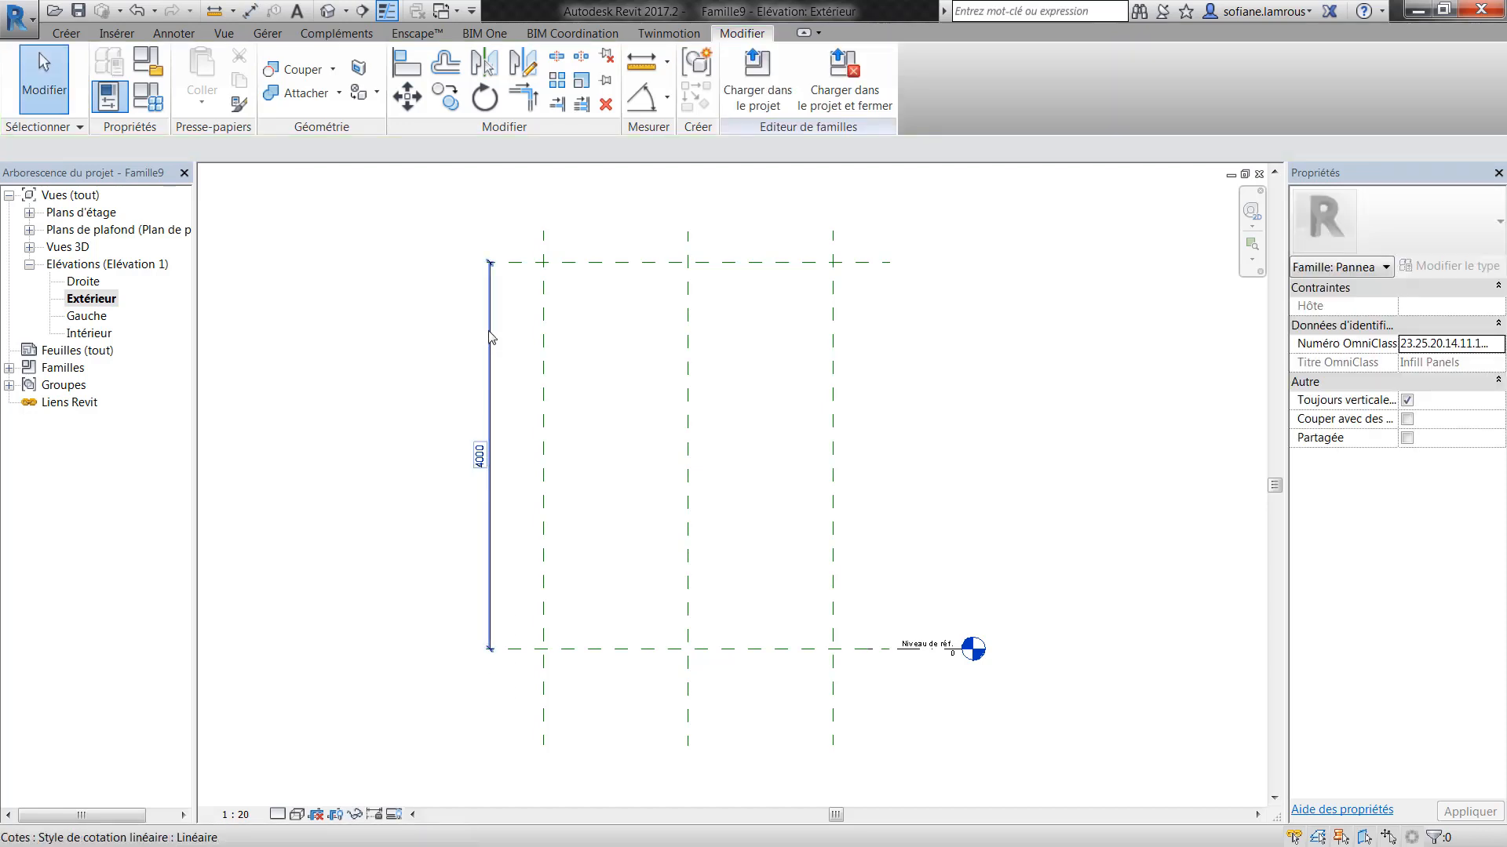
# - Label the height dimension with a new family type parameter named Hauteur, grouped under Cotes
pyautogui.click(488, 377)
pyautogui.click(931, 76)
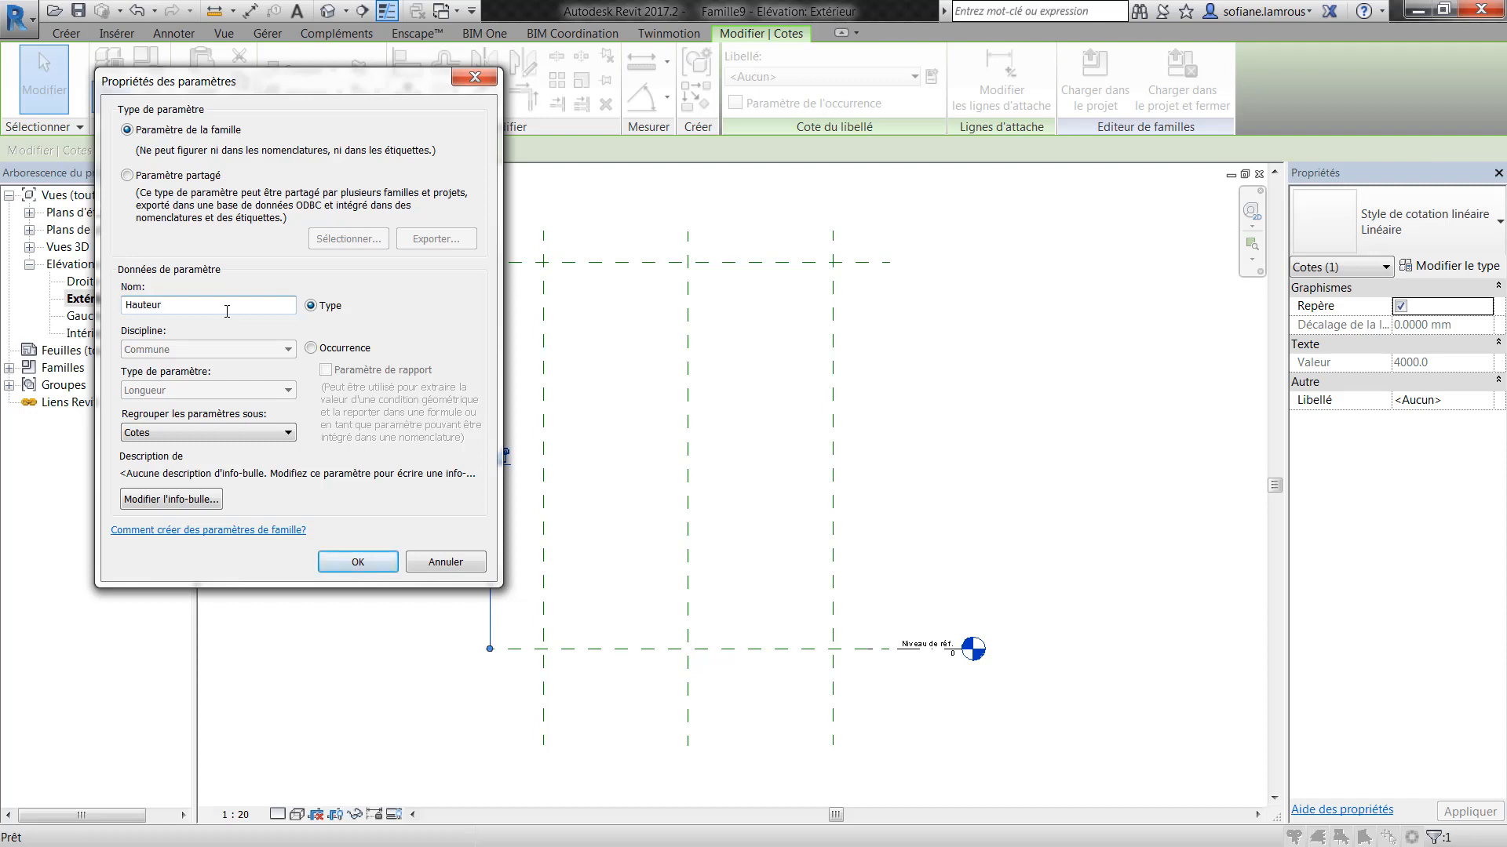
pyautogui.click(358, 561)
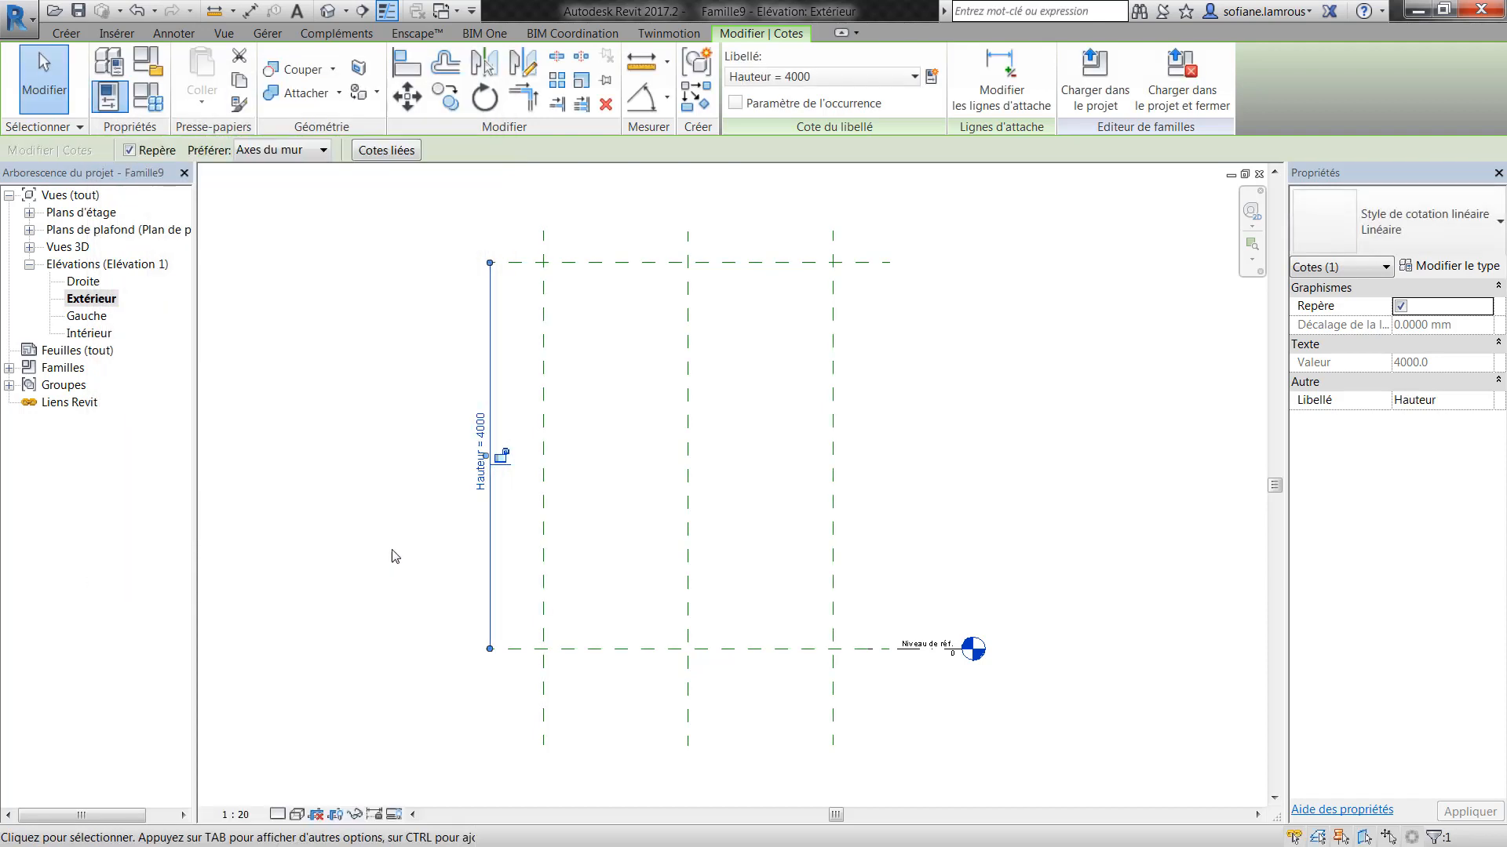
pyautogui.click(362, 527)
# - In the Gauche elevation, draw two chained reference lines, about 1980 and 2310 mm, from the top plane intersection out and back to the vertical plane
pyautogui.doubleClick(92, 317)
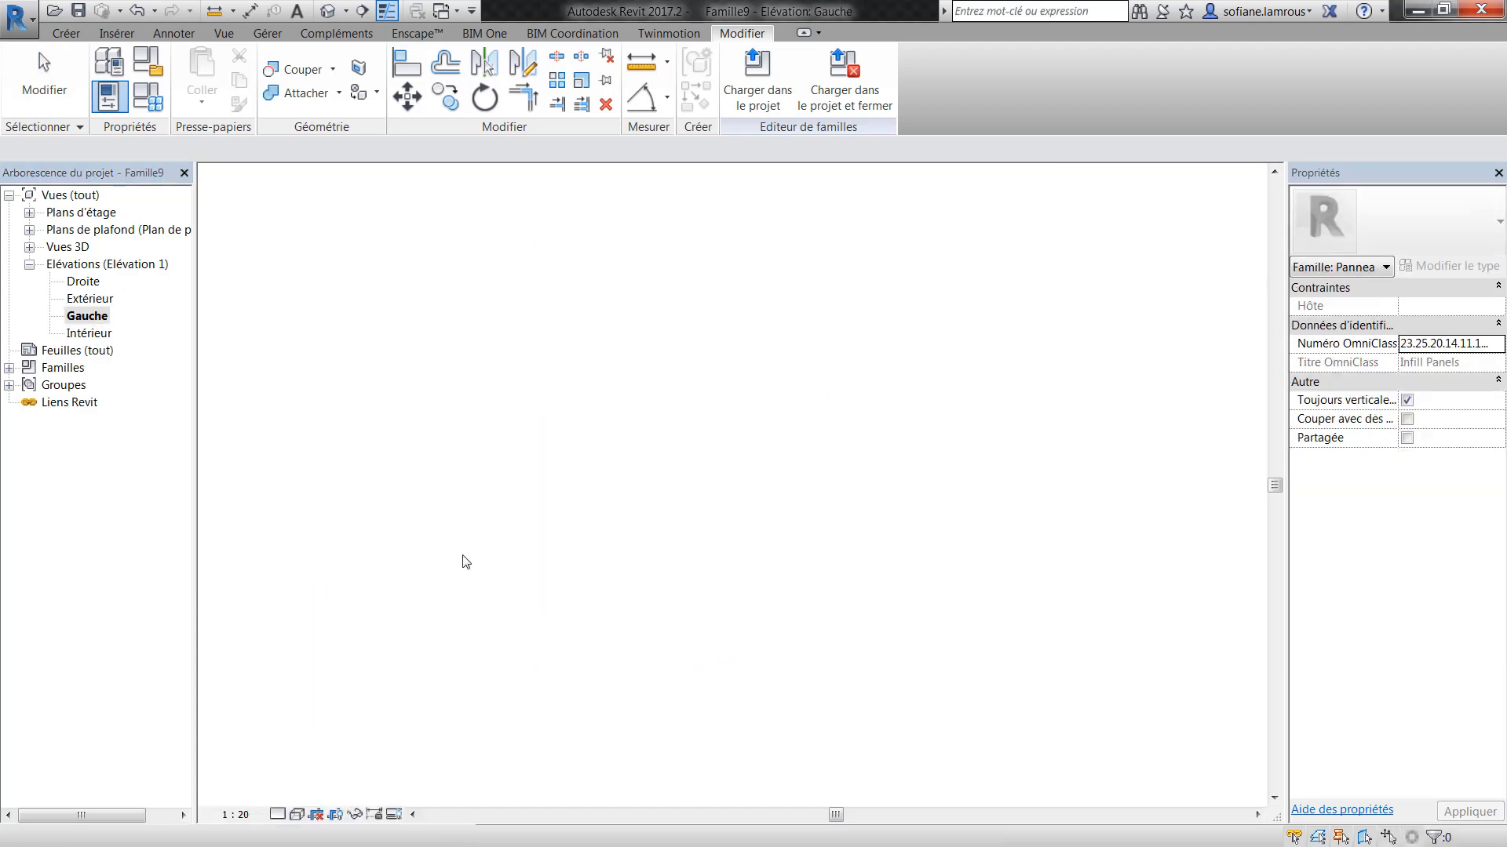
pyautogui.click(69, 36)
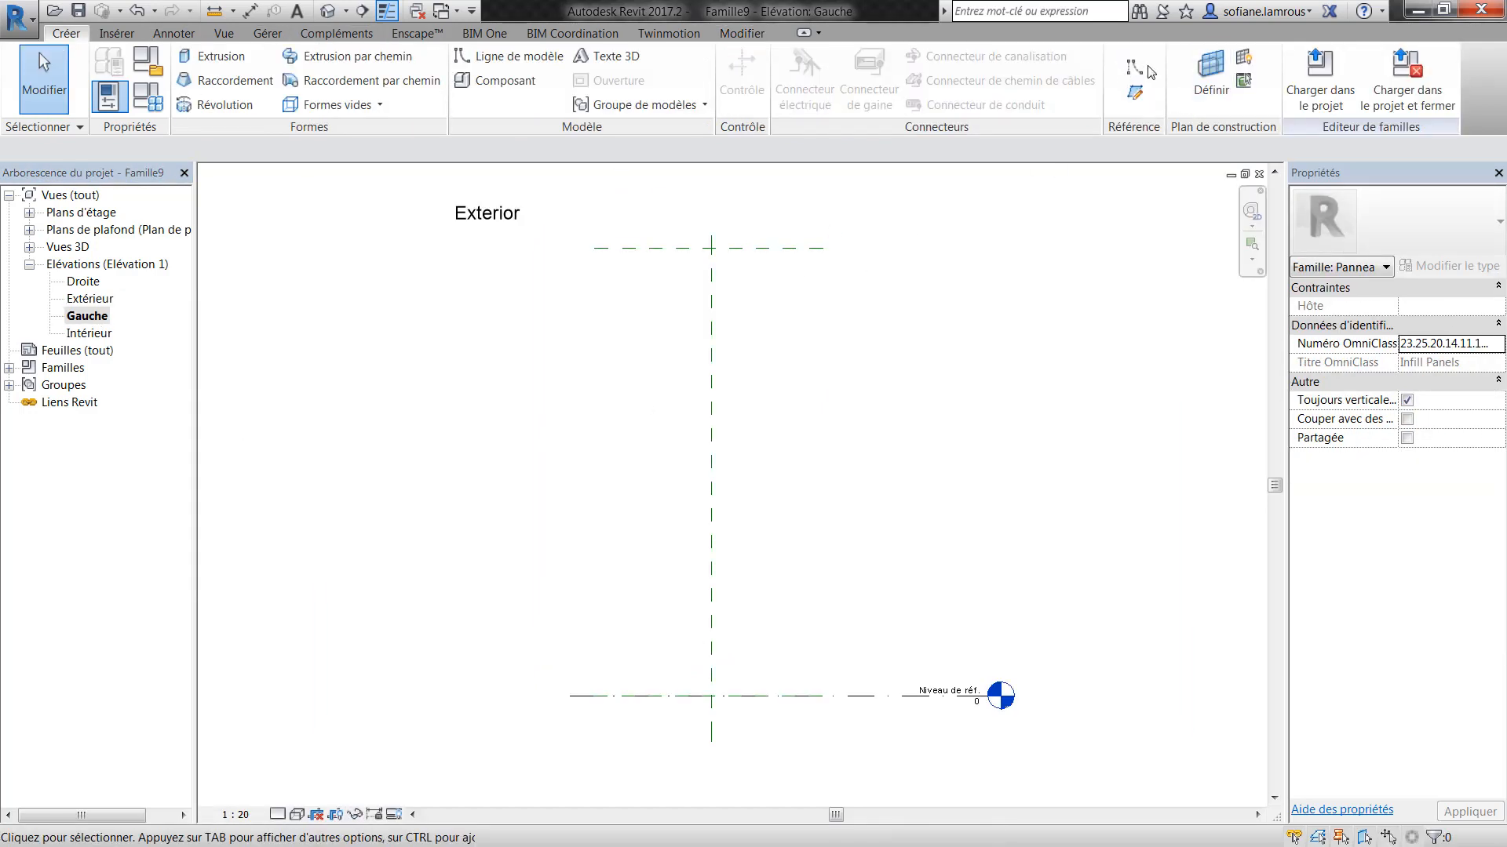
pyautogui.click(1129, 73)
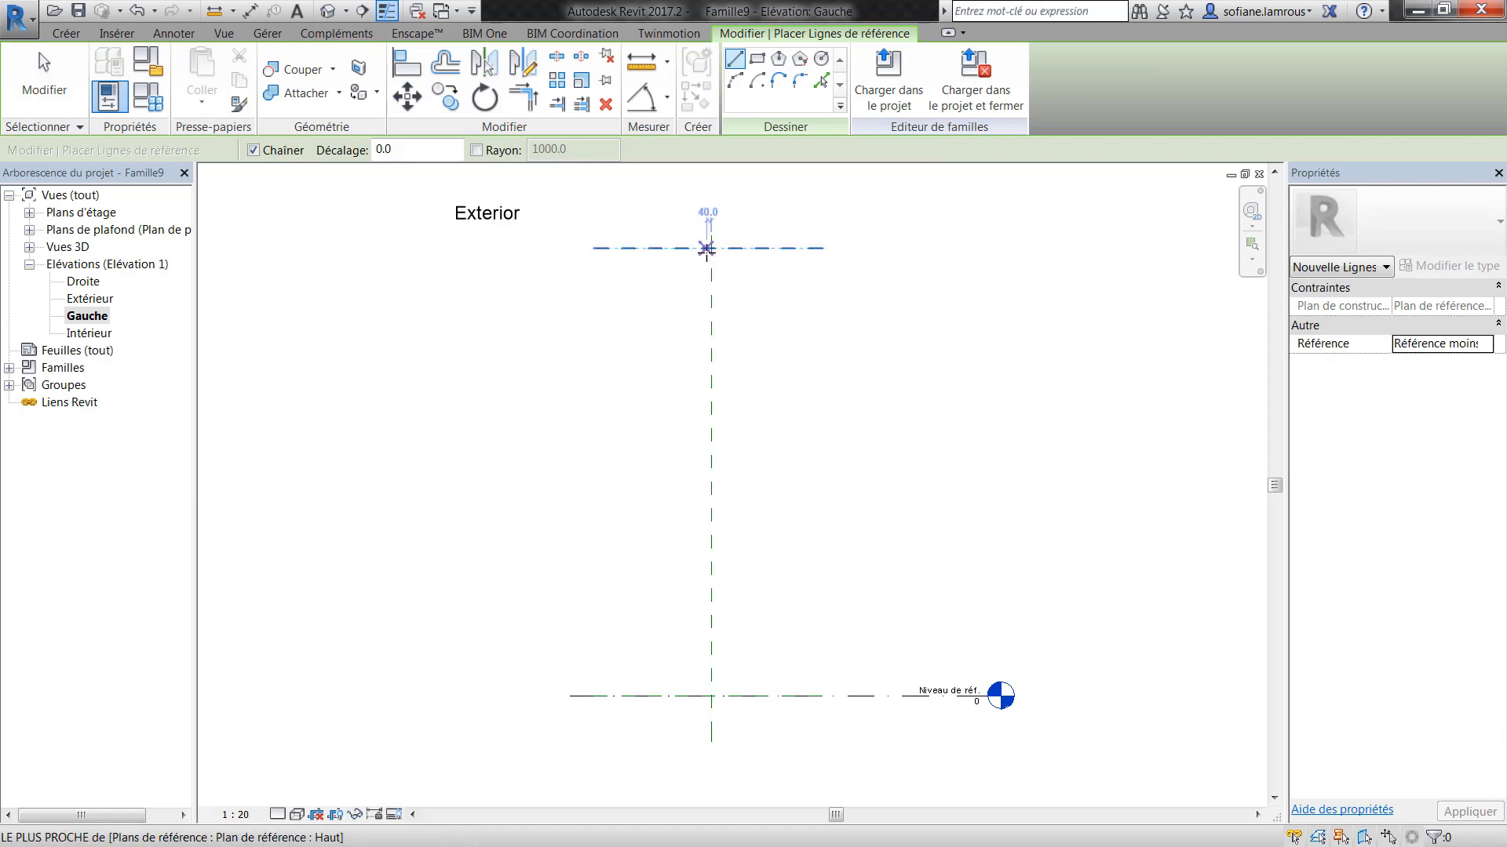
pyautogui.scroll(3, 713, 250)
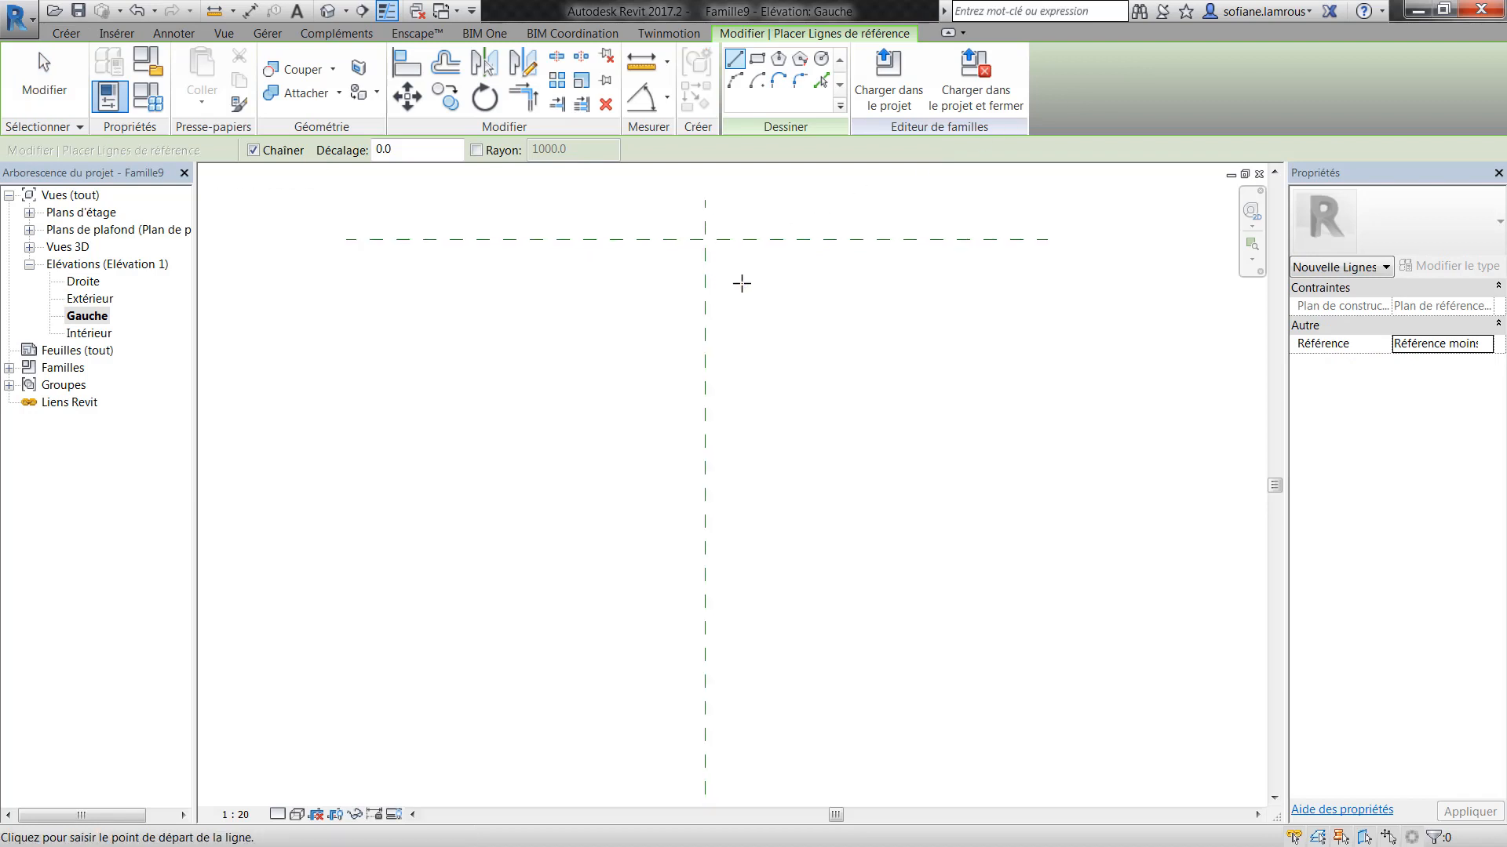
pyautogui.click(705, 240)
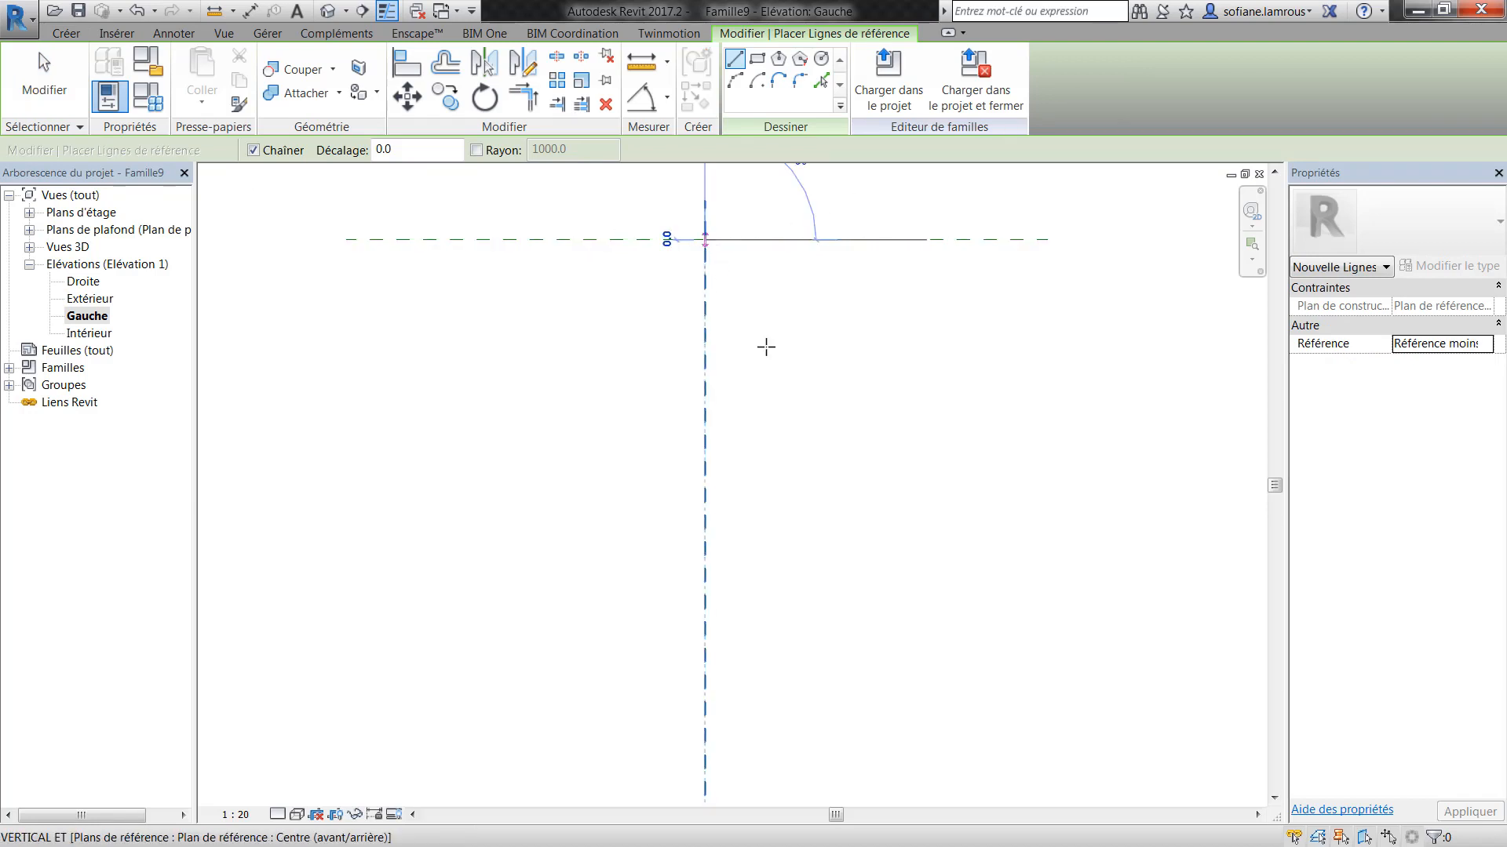
pyautogui.scroll(-3, 938, 493)
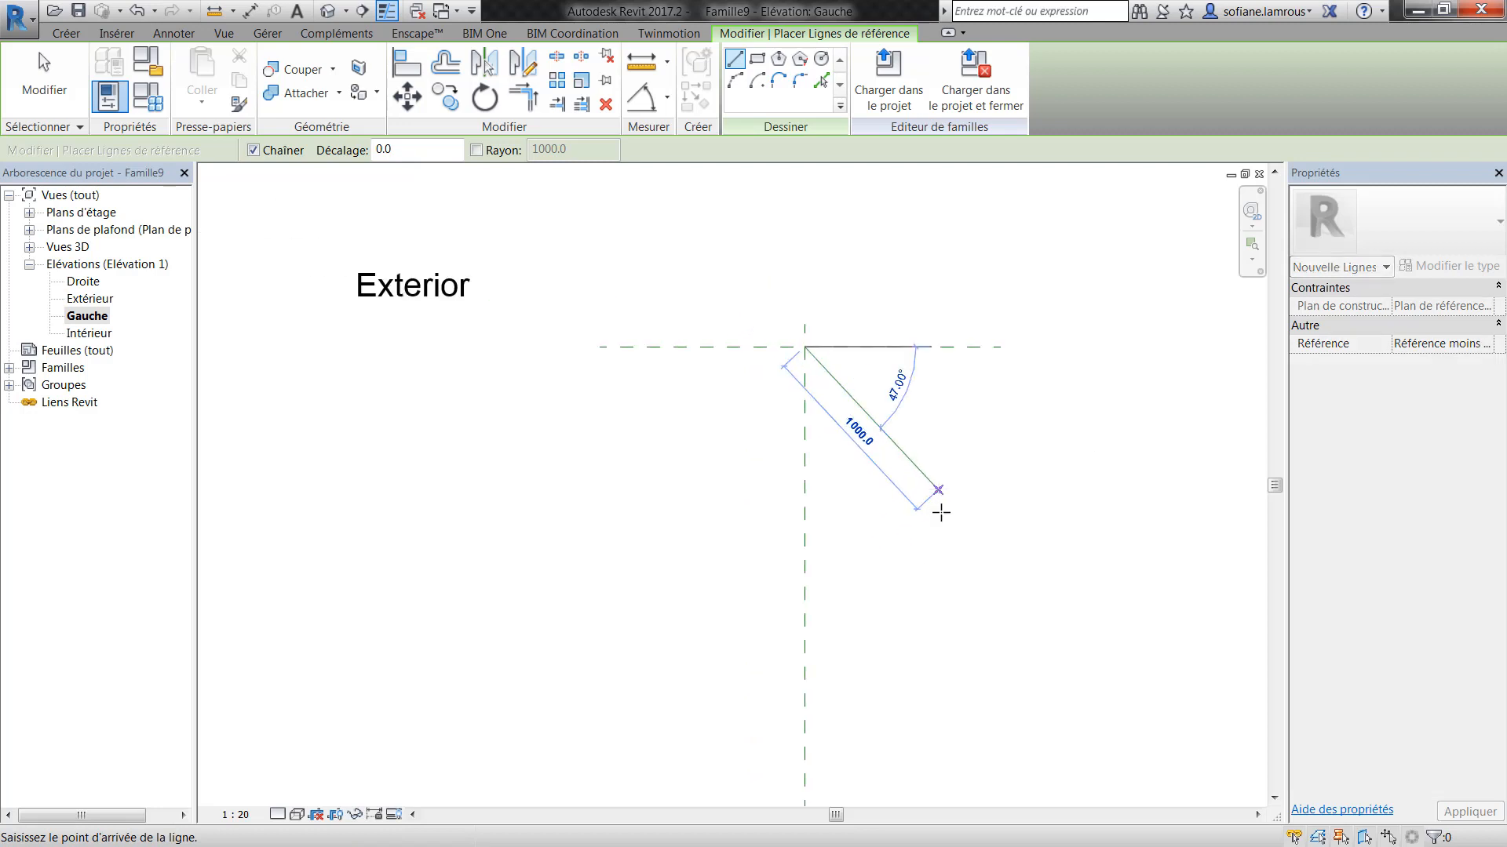
pyautogui.scroll(3, 955, 545)
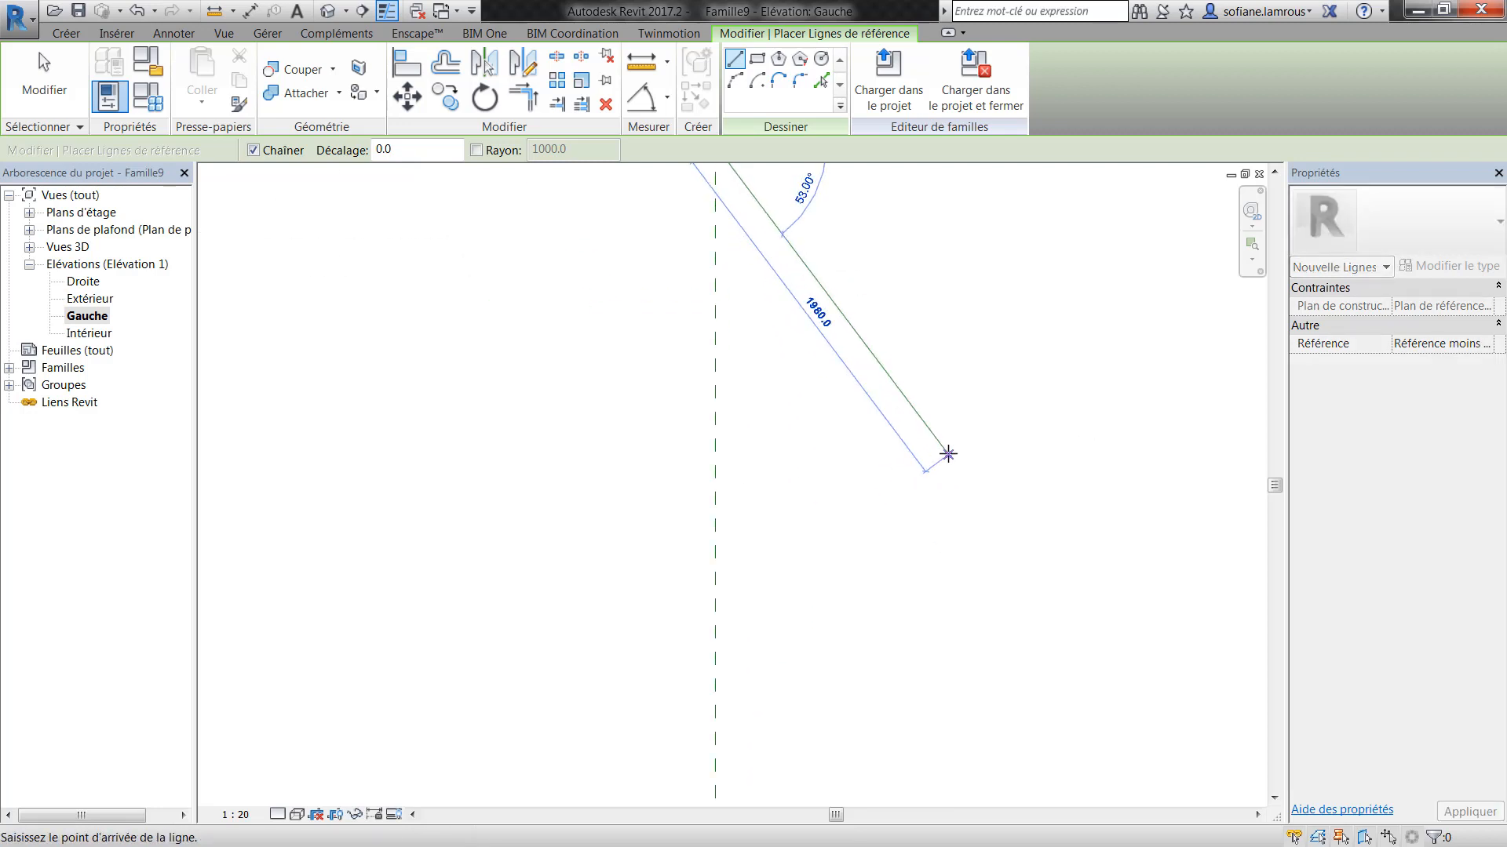
pyautogui.scroll(-3, 922, 451)
pyautogui.click(947, 454)
pyautogui.click(813, 671)
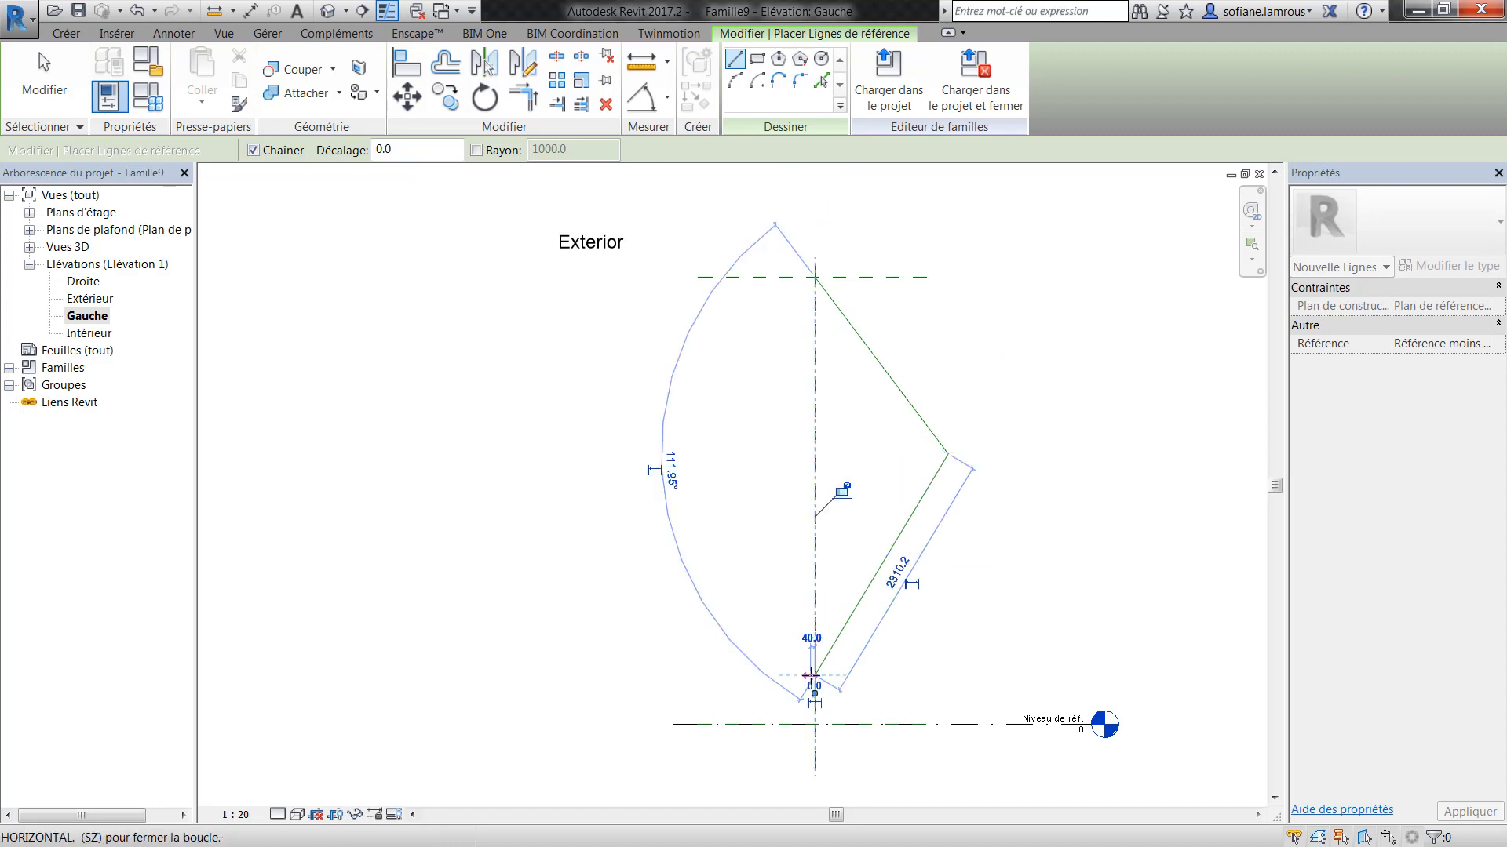
pyautogui.press('Escape')
pyautogui.press('Escape')
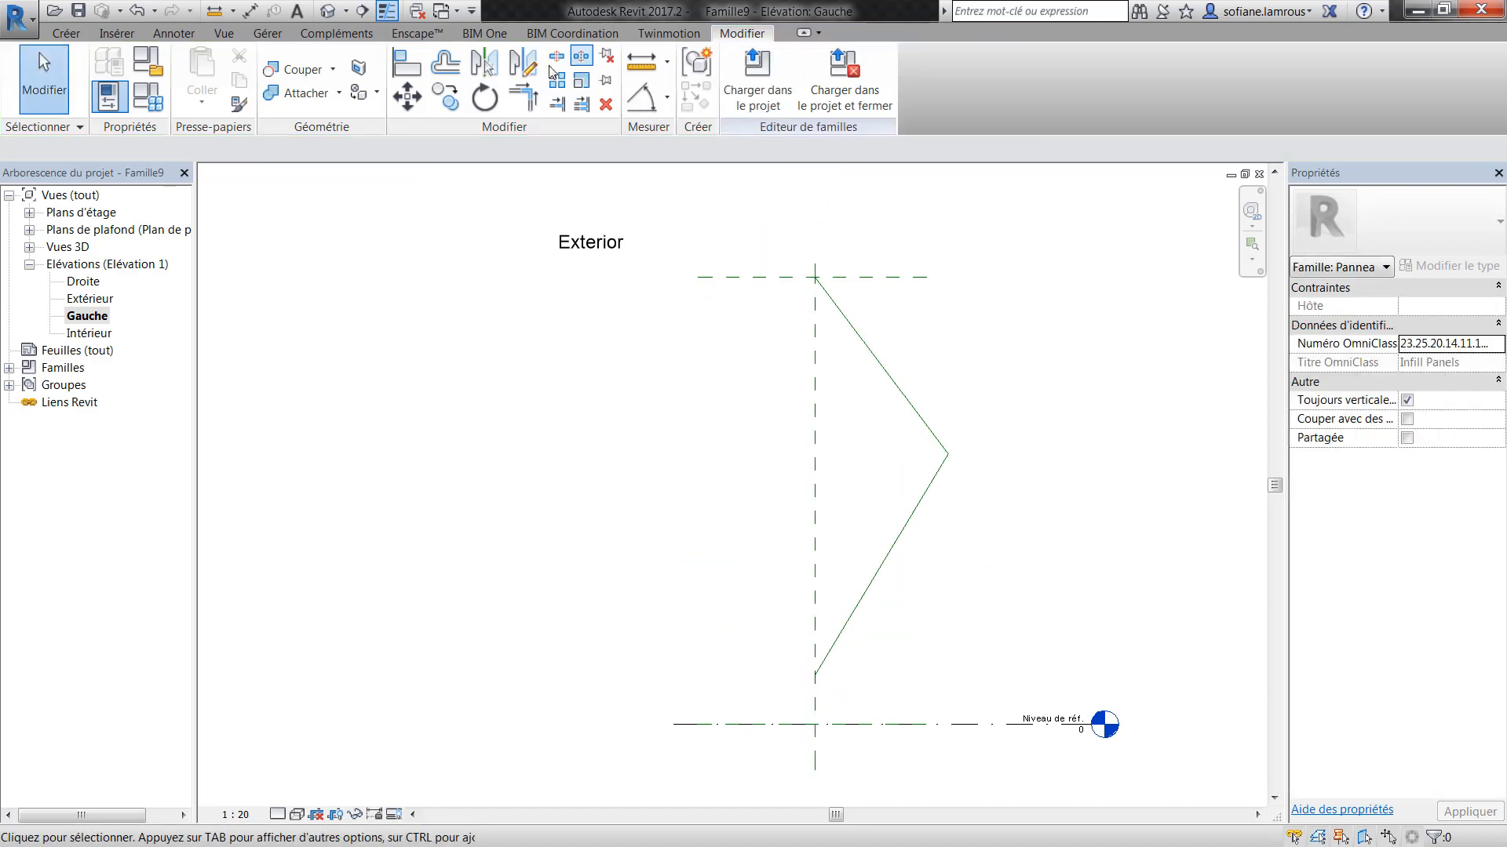
# - Align and lock the upper reference line's top endpoint to both the top reference plane and the vertical center plane
pyautogui.click(407, 63)
pyautogui.scroll(1, 777, 292)
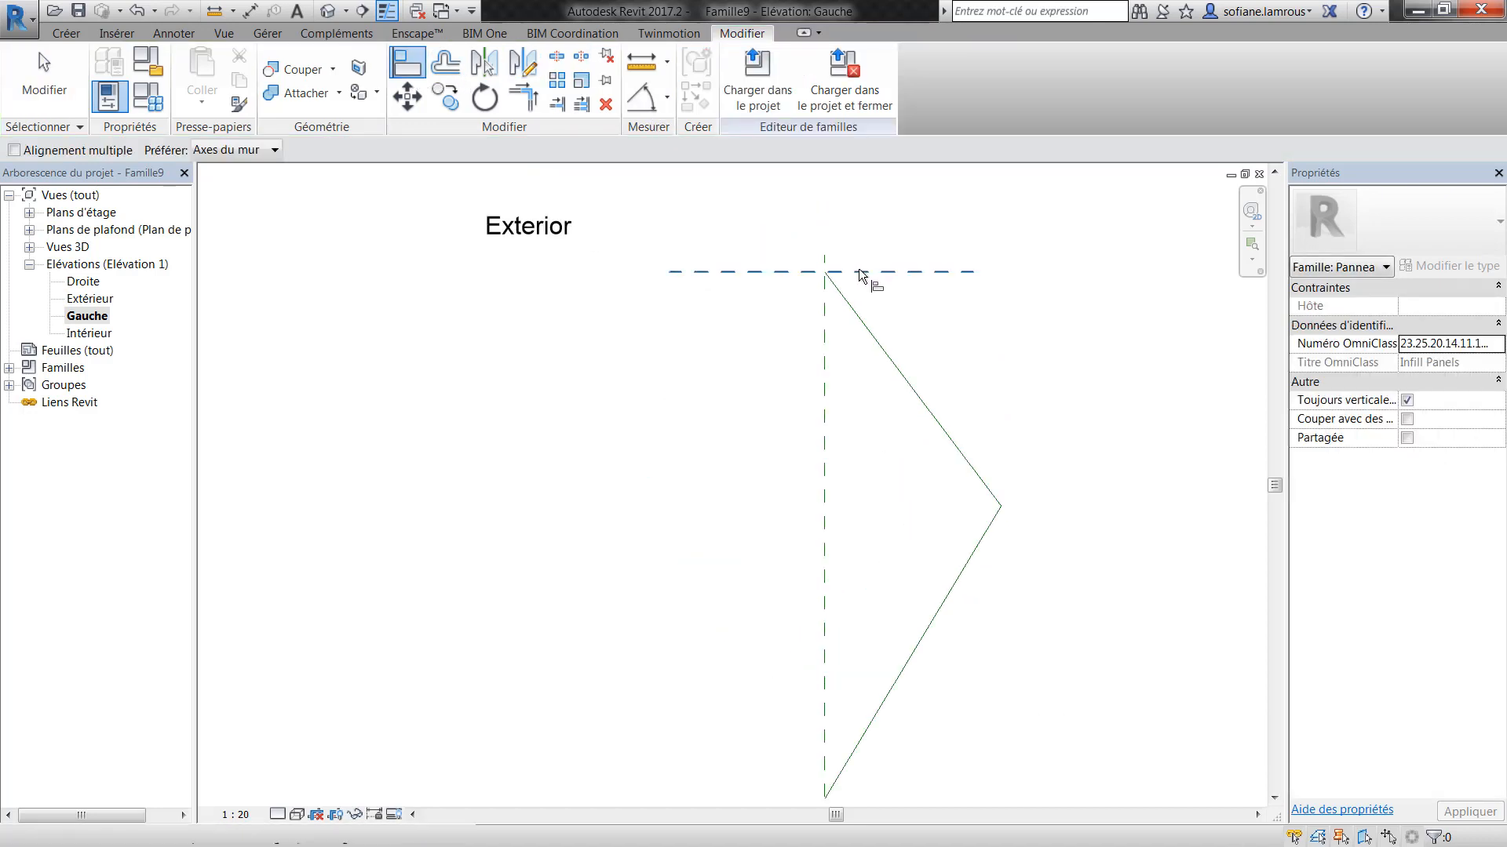
pyautogui.click(834, 272)
pyautogui.scroll(2, 828, 274)
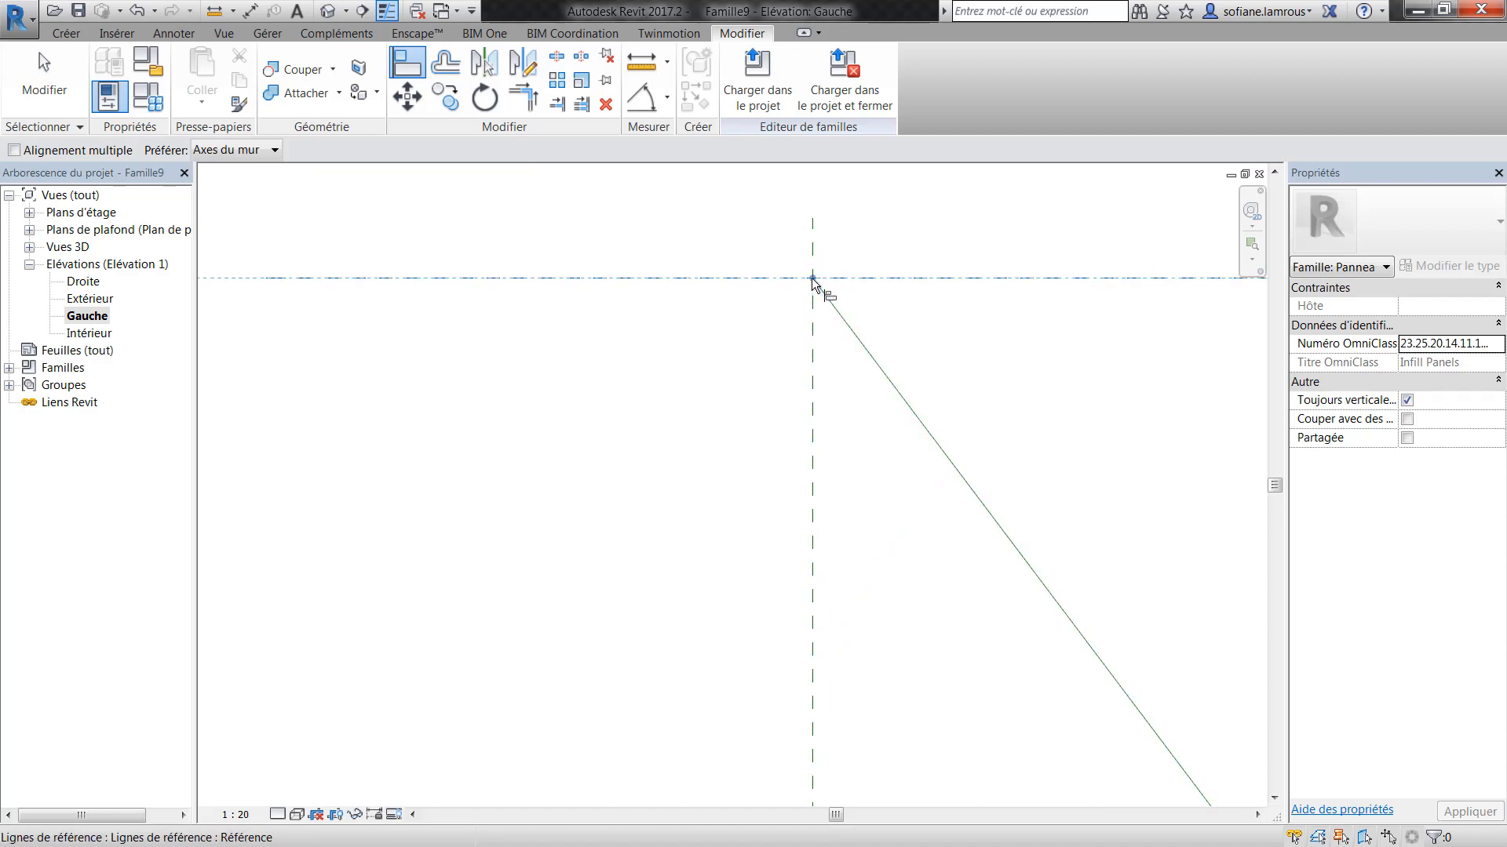
pyautogui.click(813, 284)
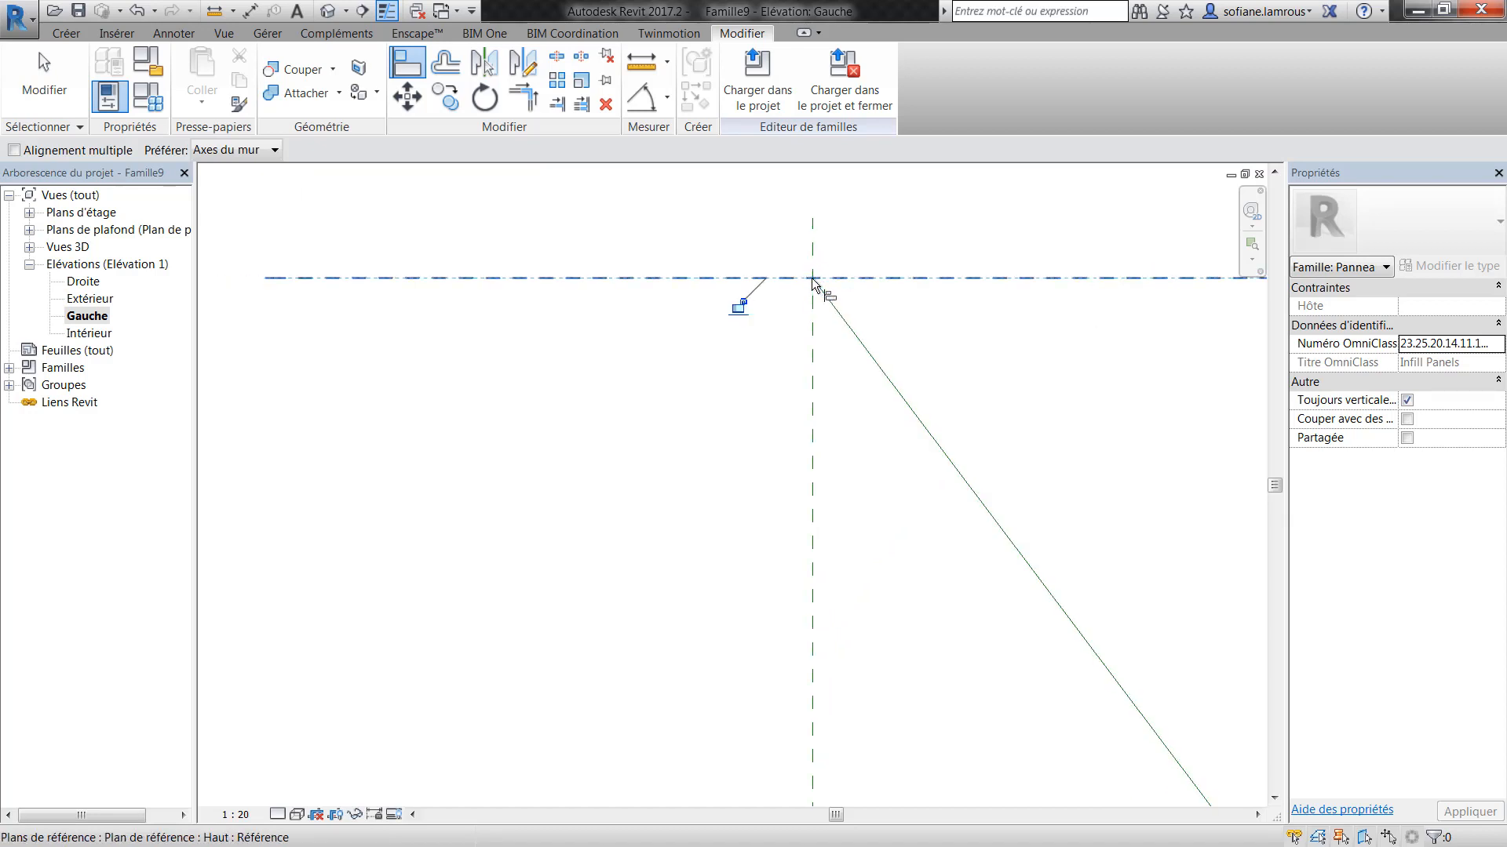
pyautogui.click(817, 414)
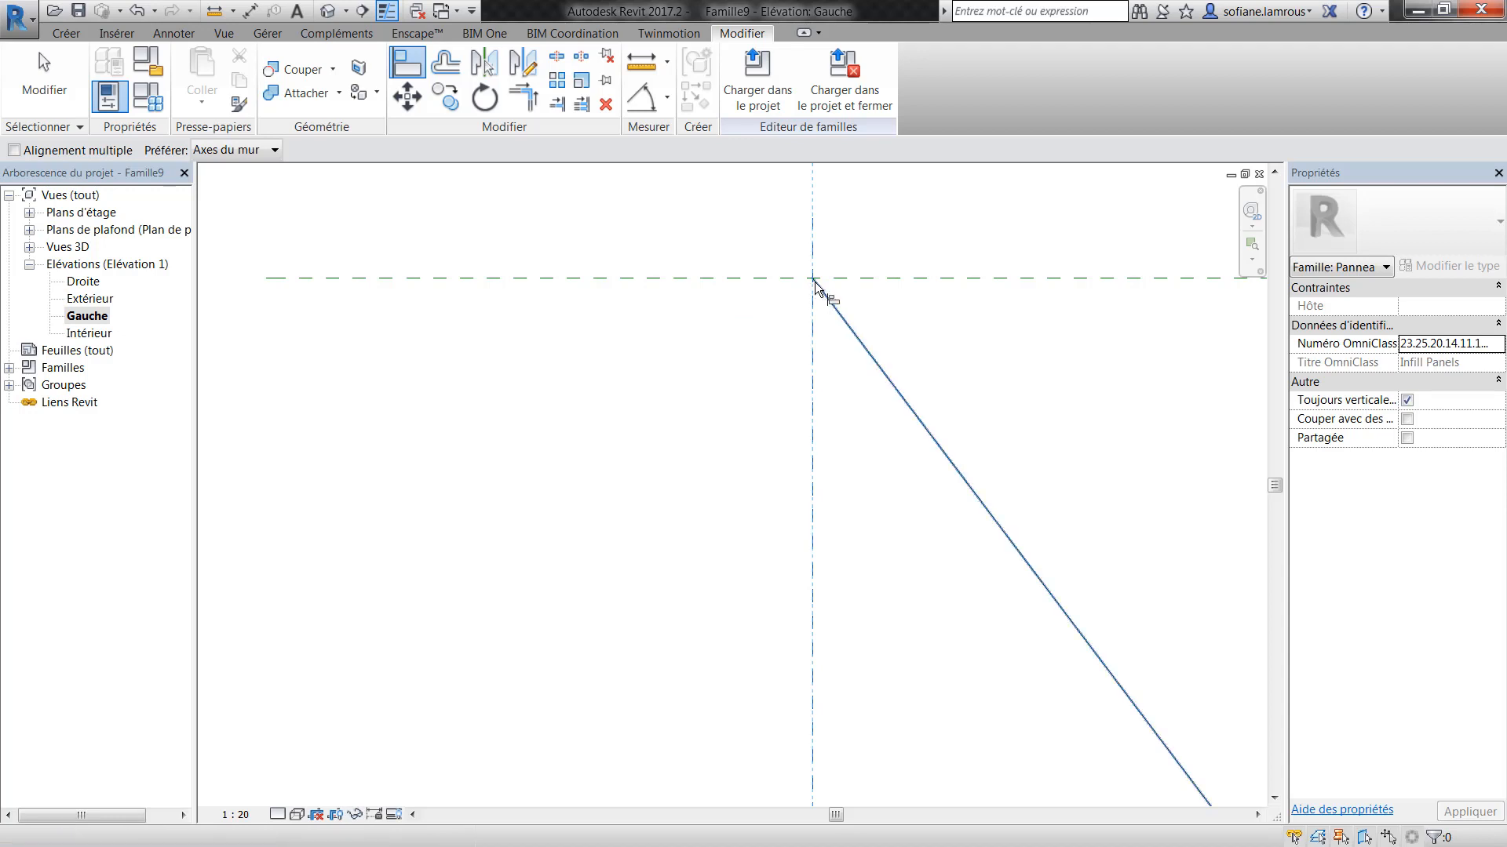
pyautogui.click(815, 284)
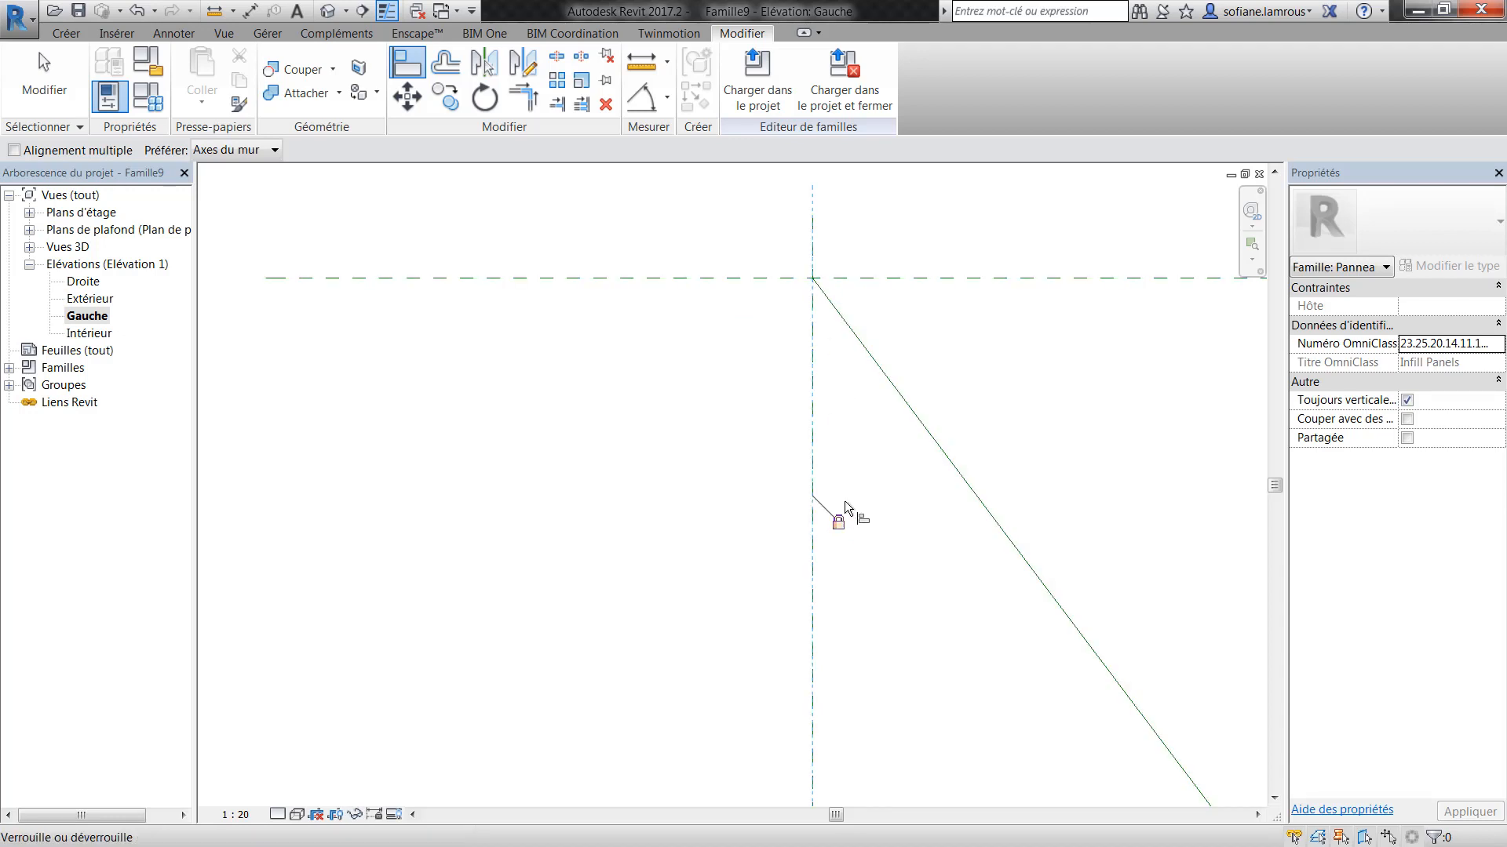
# - Align and lock the lower reference line's bottom endpoint to the vertical center plane
pyautogui.scroll(-5, 844, 500)
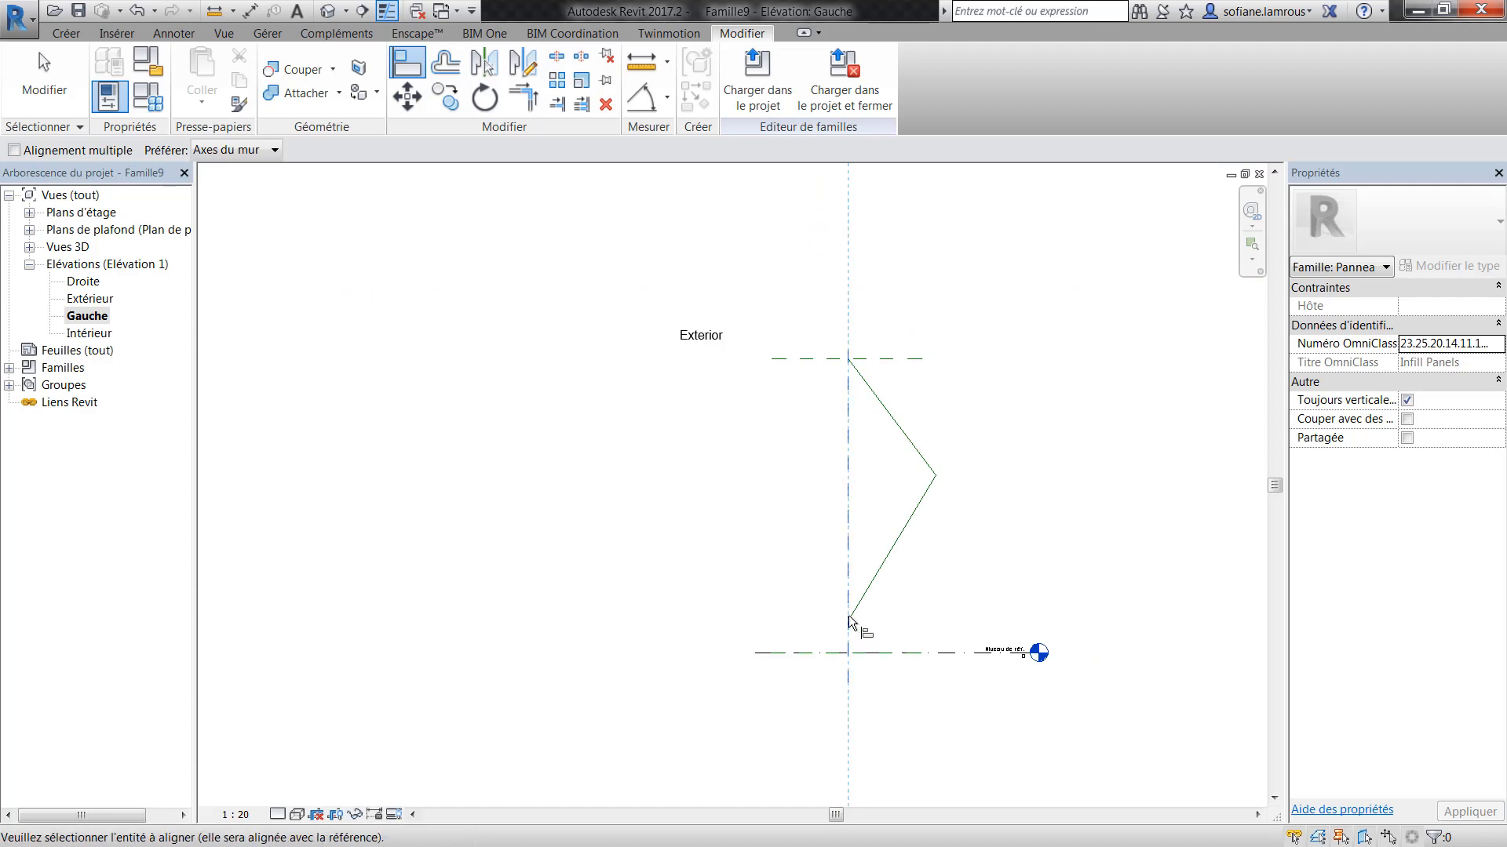
pyautogui.scroll(4, 849, 615)
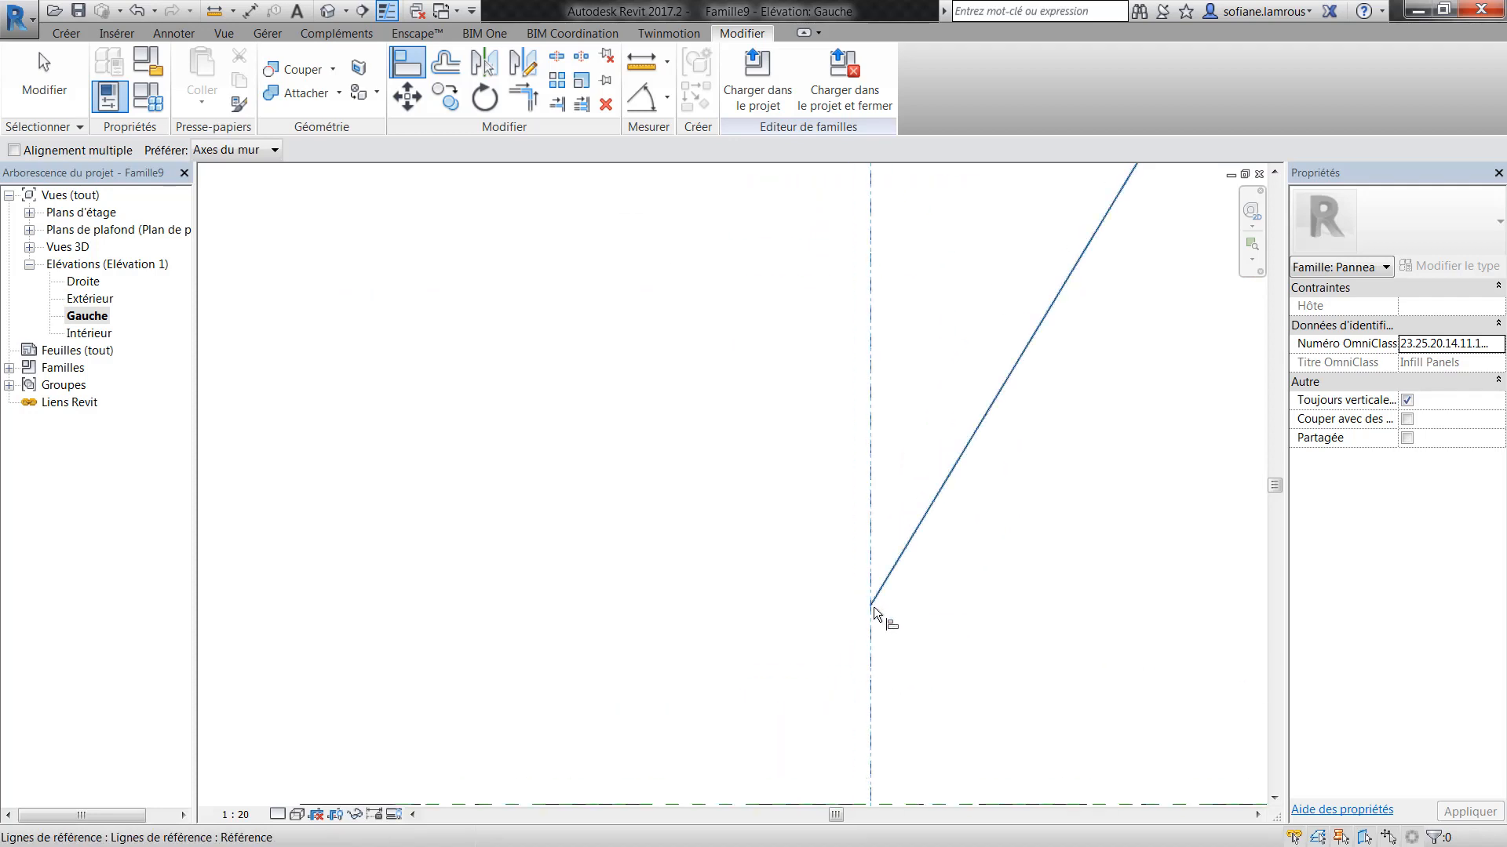
pyautogui.click(873, 606)
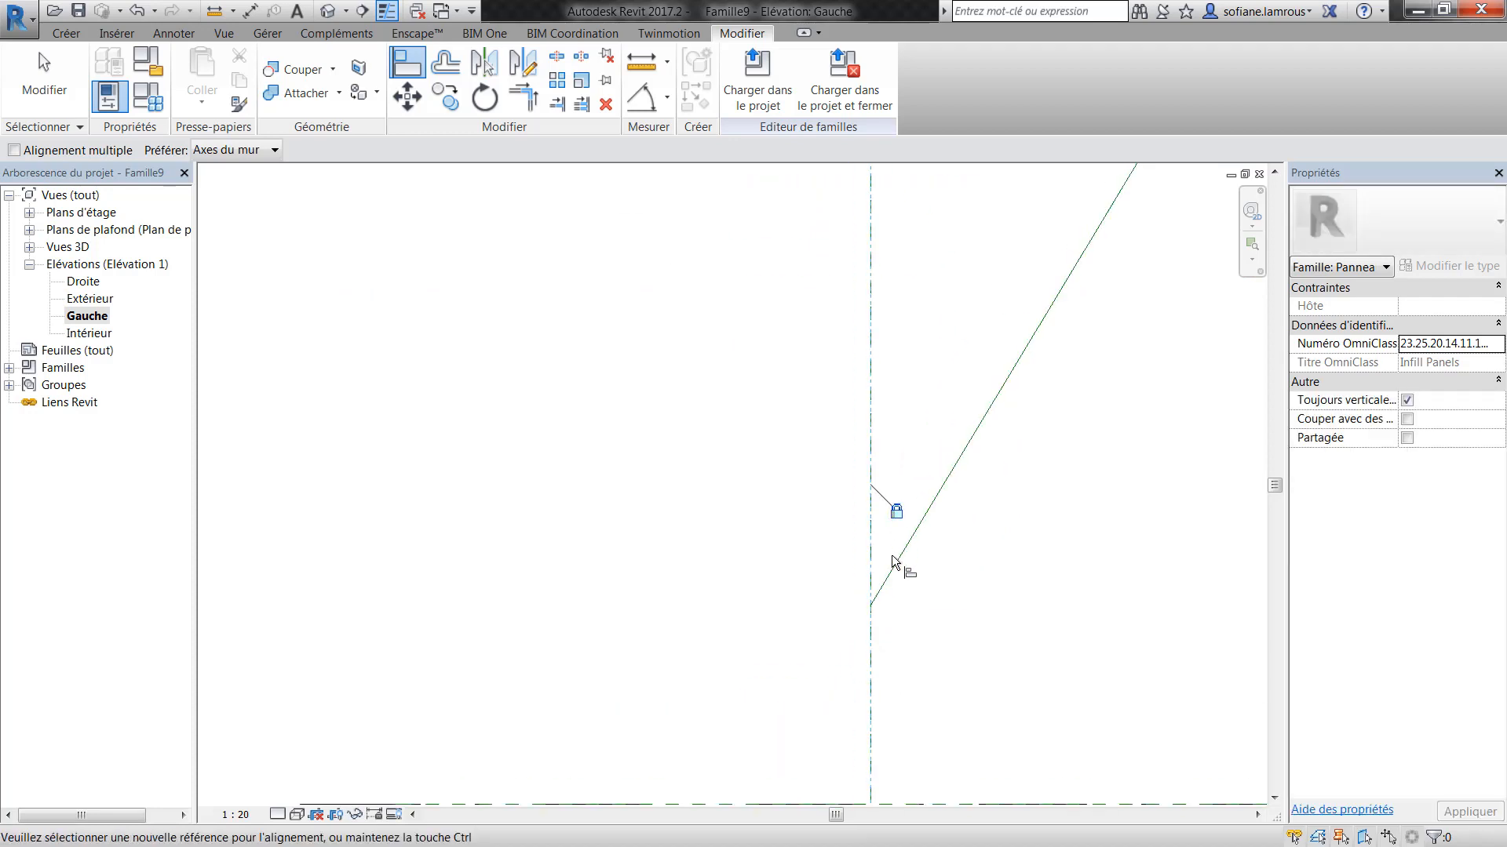
pyautogui.scroll(-4, 934, 587)
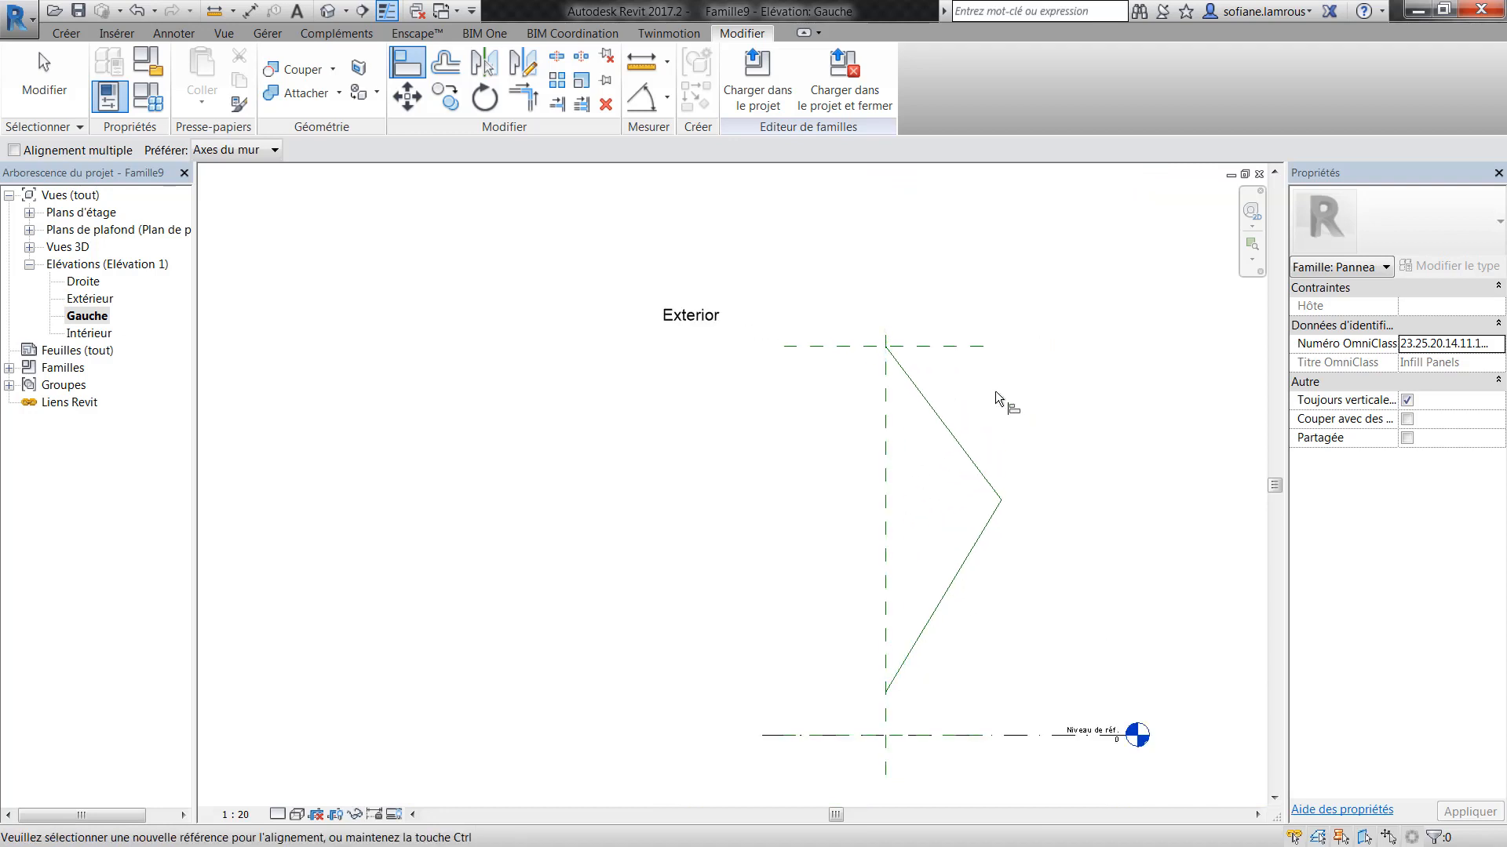
pyautogui.press('Escape')
pyautogui.press('Escape')
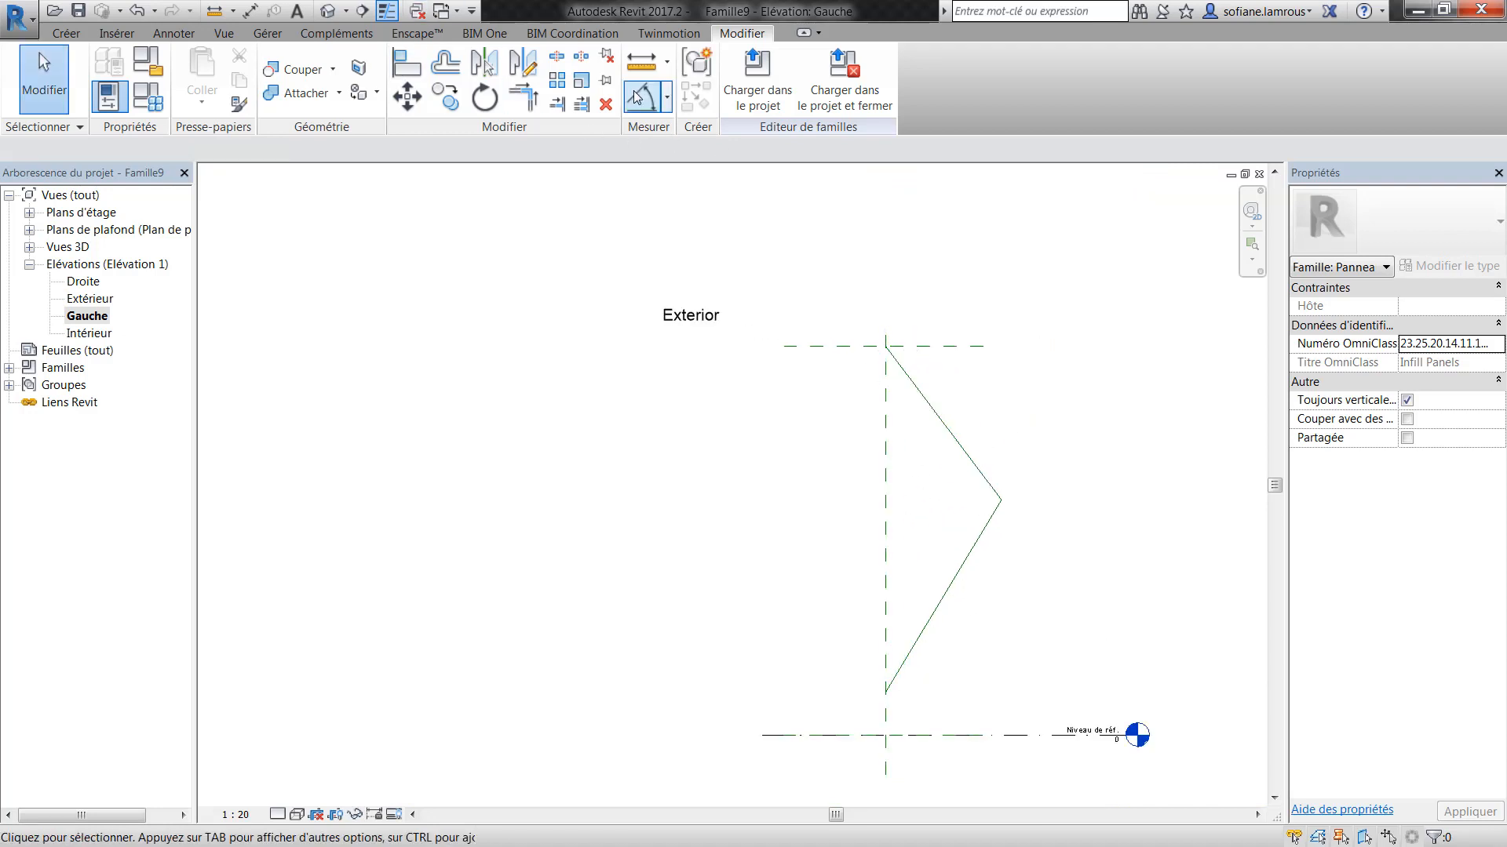
# - Add angular dimensions between the vertical center plane and each of the two slanted reference lines
pyautogui.click(638, 96)
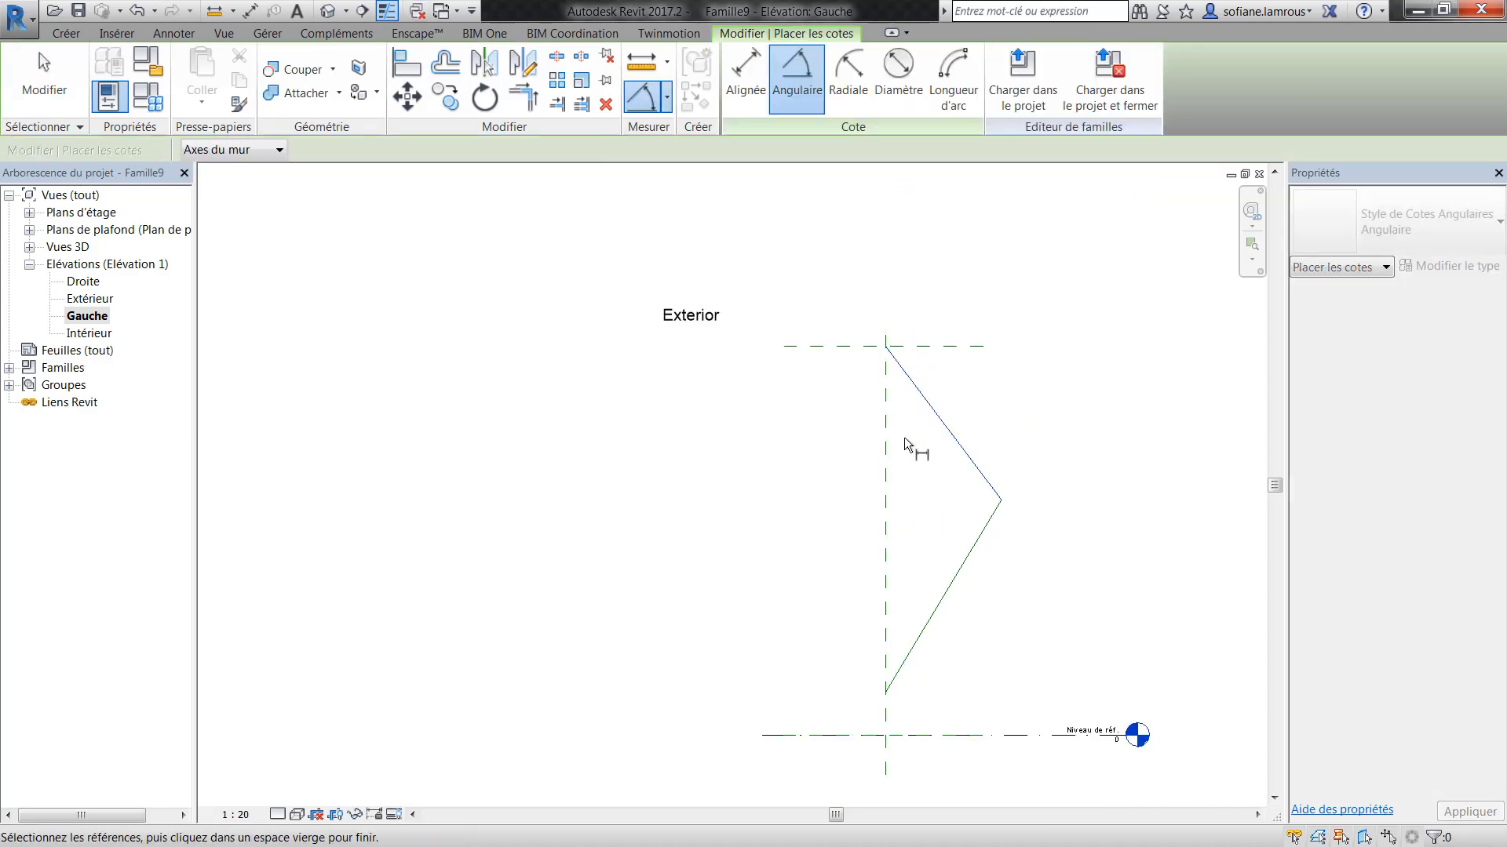
pyautogui.click(886, 464)
pyautogui.click(921, 460)
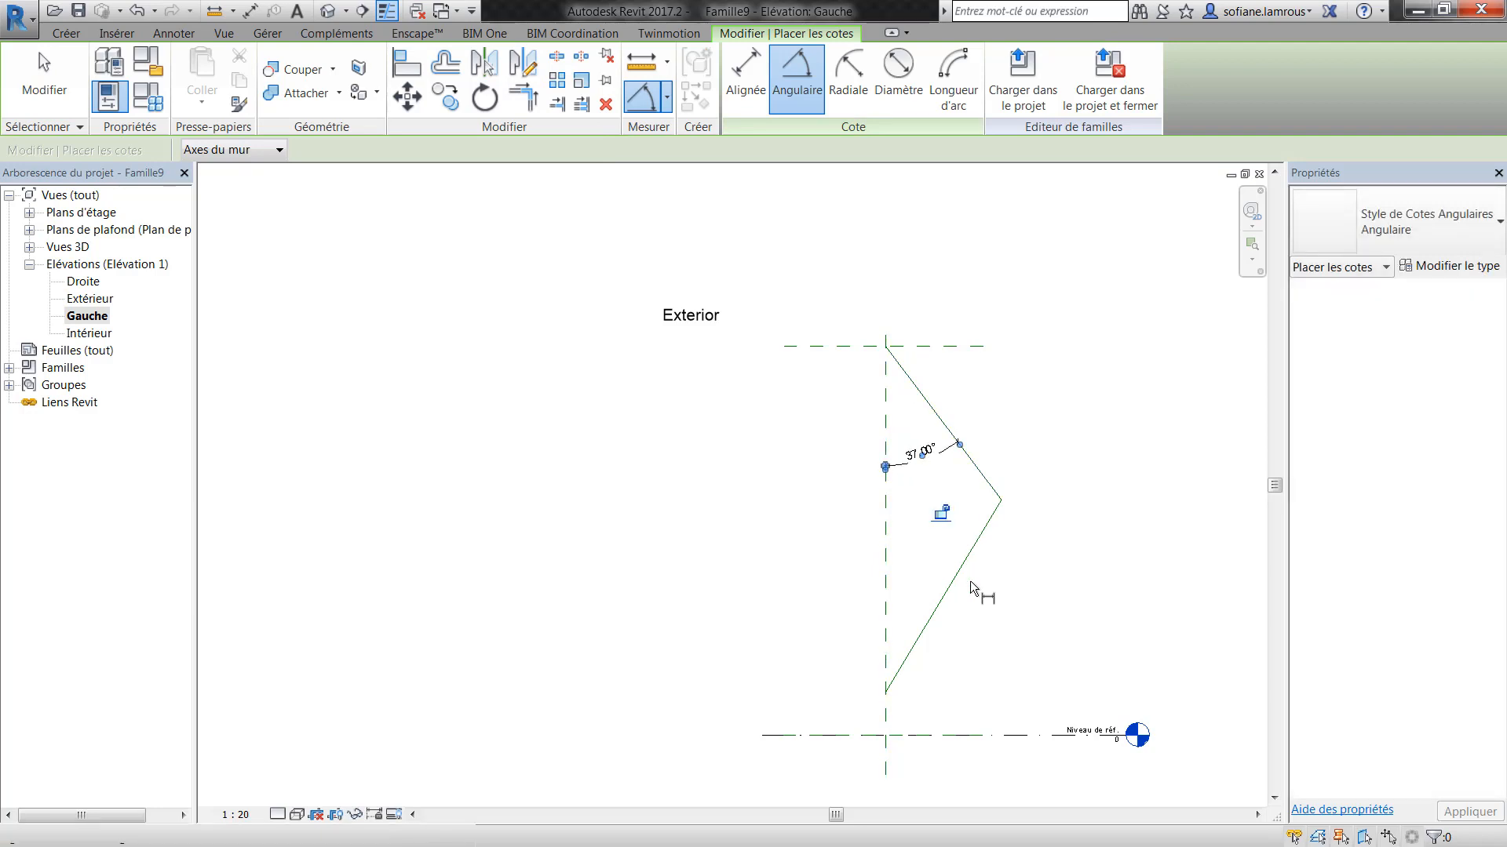
pyautogui.scroll(2, 970, 580)
pyautogui.click(855, 661)
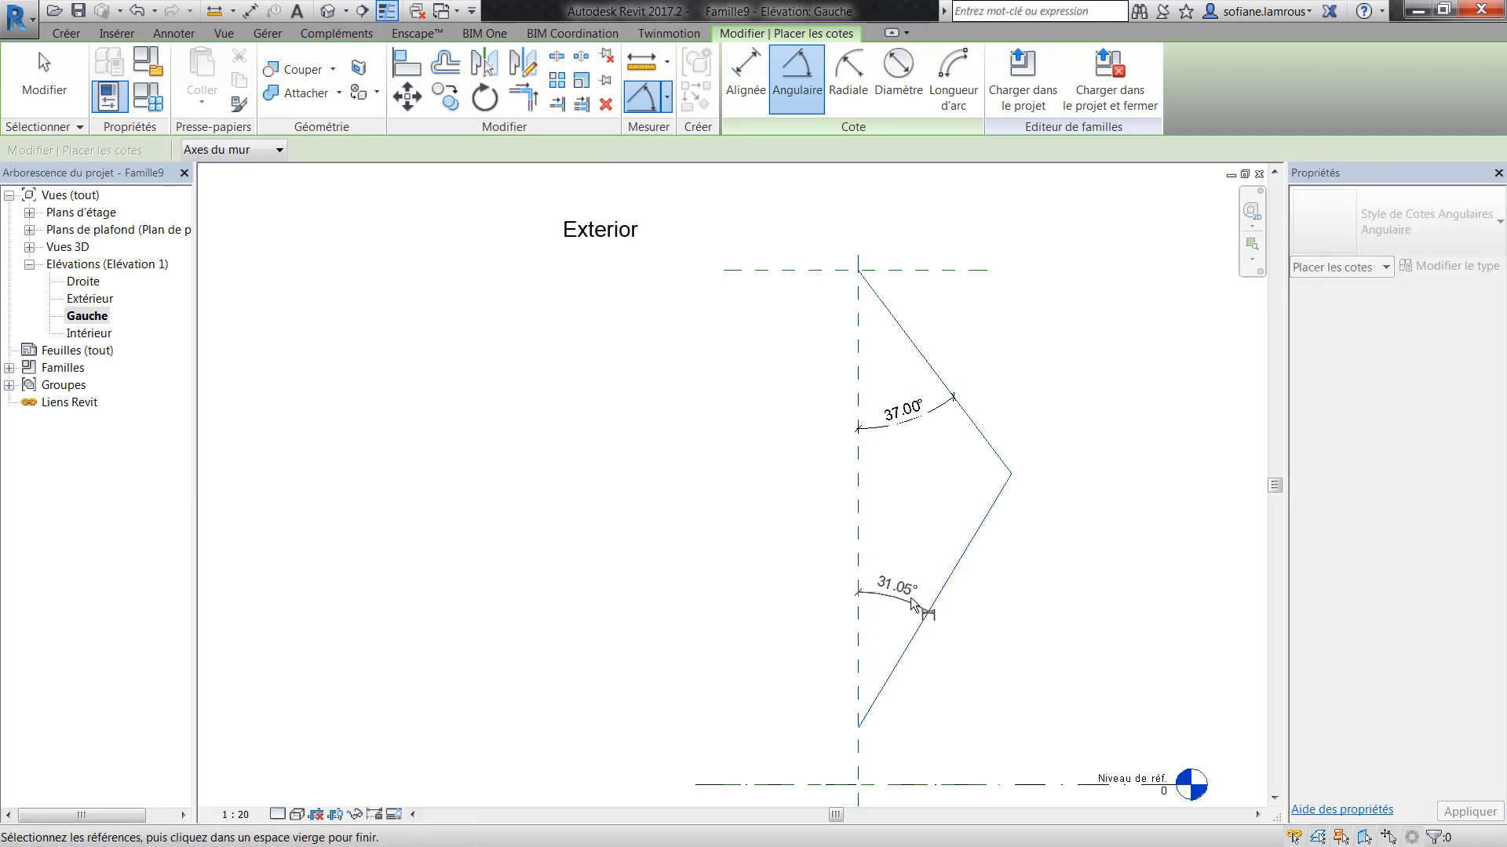
pyautogui.click(916, 595)
pyautogui.press('Escape')
pyautogui.press('Escape')
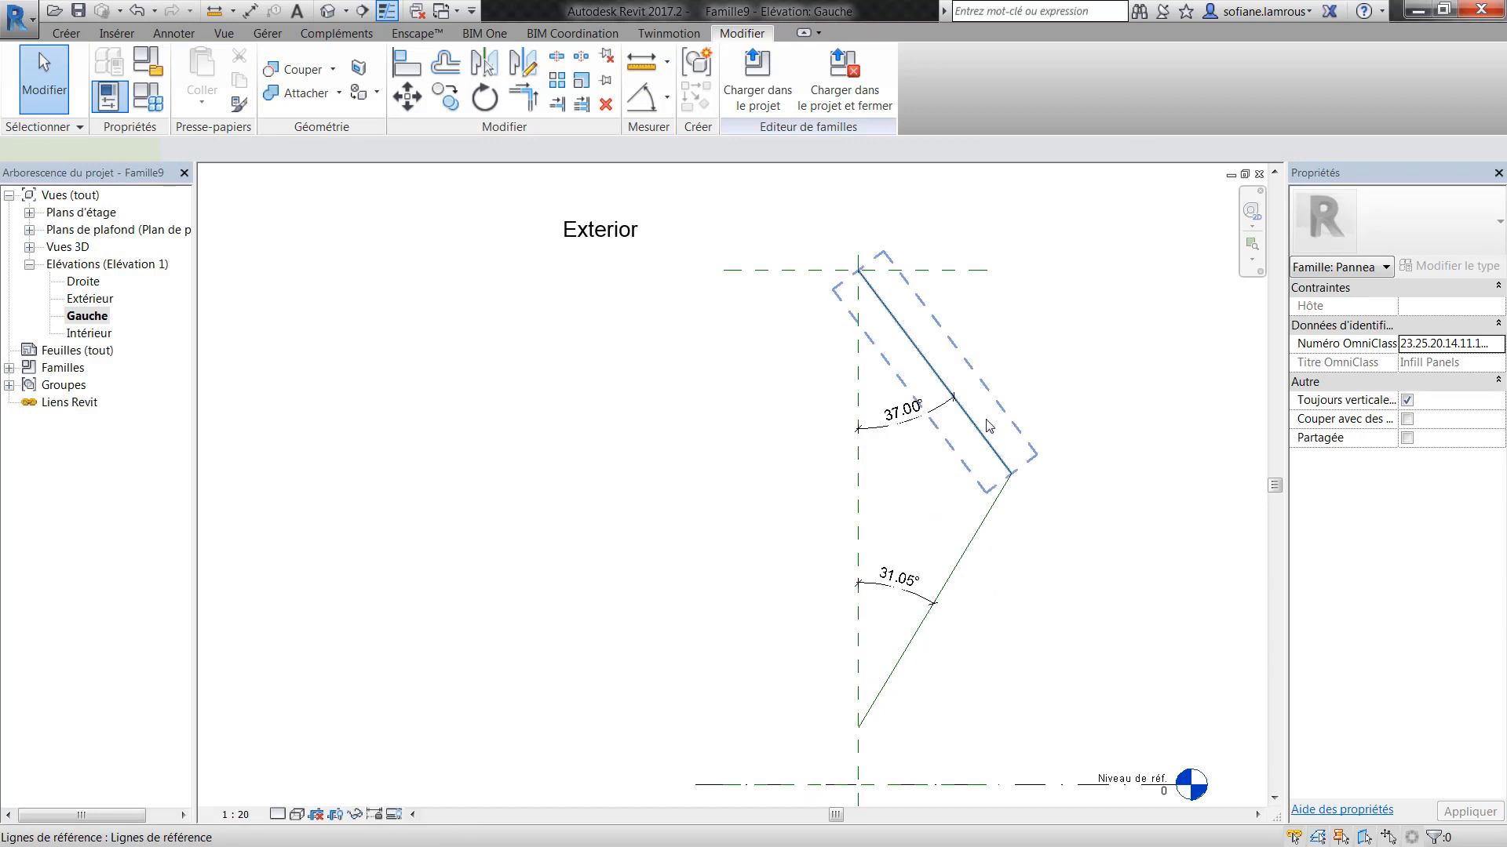
# - Turn the temporary length dimensions of the upper and lower reference lines into permanent dimensions
pyautogui.click(985, 421)
pyautogui.press('Escape')
pyautogui.click(971, 392)
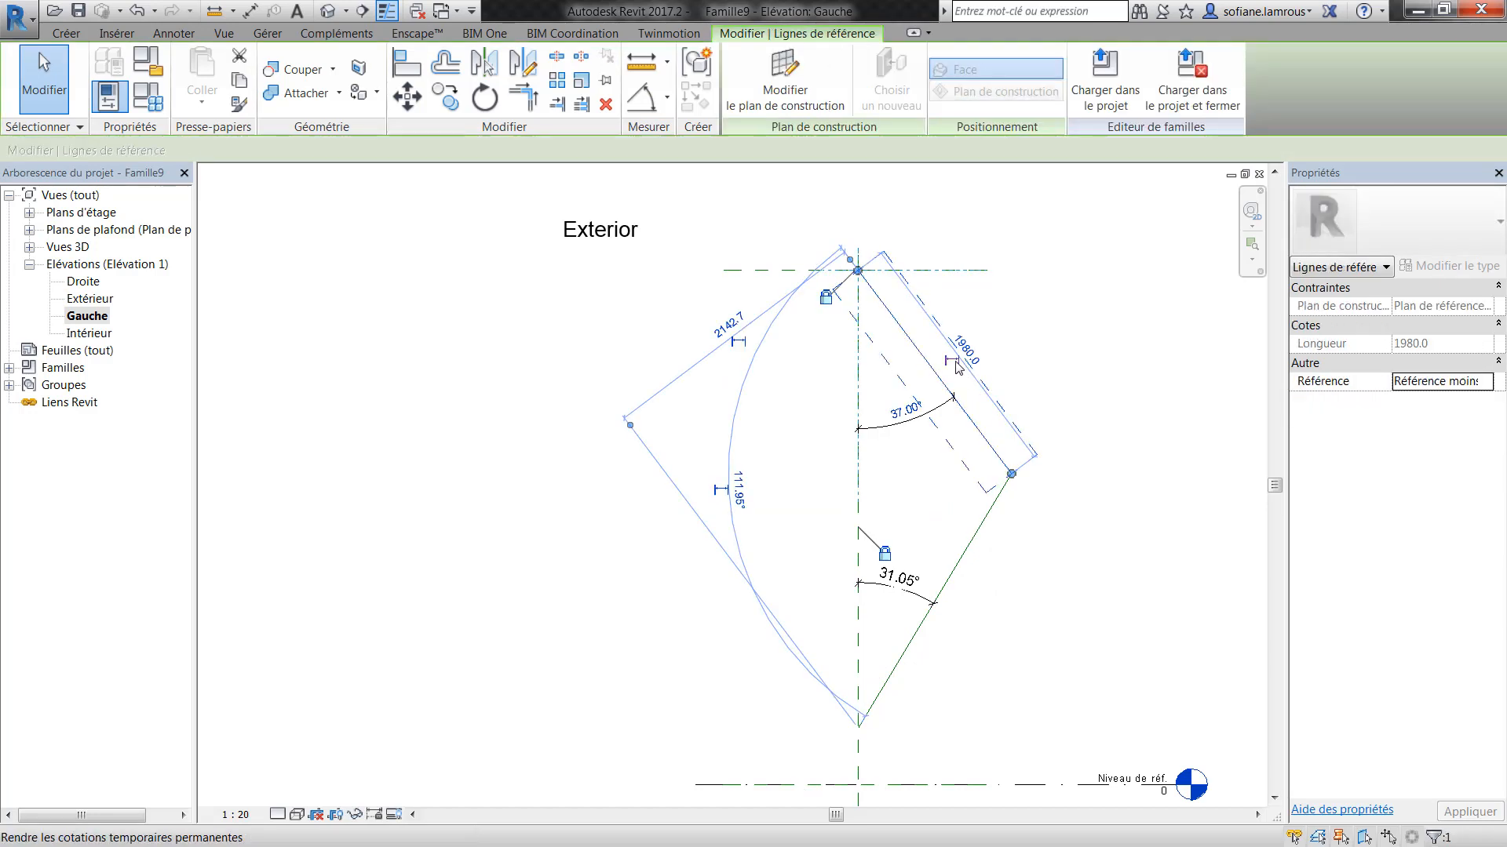
pyautogui.click(1076, 521)
pyautogui.click(961, 584)
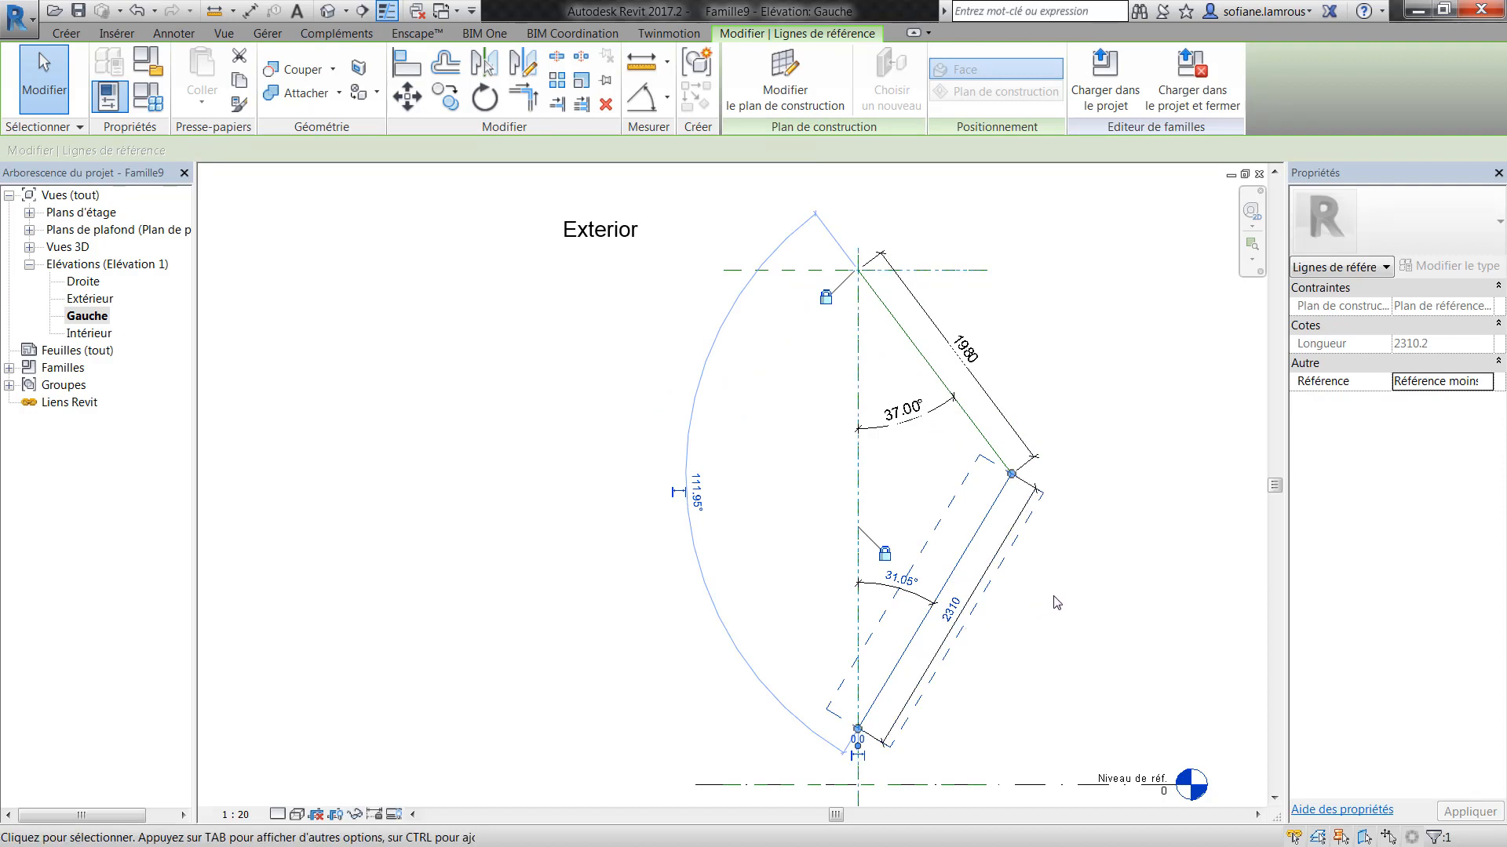
pyautogui.click(1081, 615)
# - Label both slanted length dimensions with a new family type parameter named Demi_Hauteur, grouped under Cotes
pyautogui.moveTo(974, 355); pyautogui.dragTo(1018, 466, button='middle')
pyautogui.scroll(1, 1017, 466)
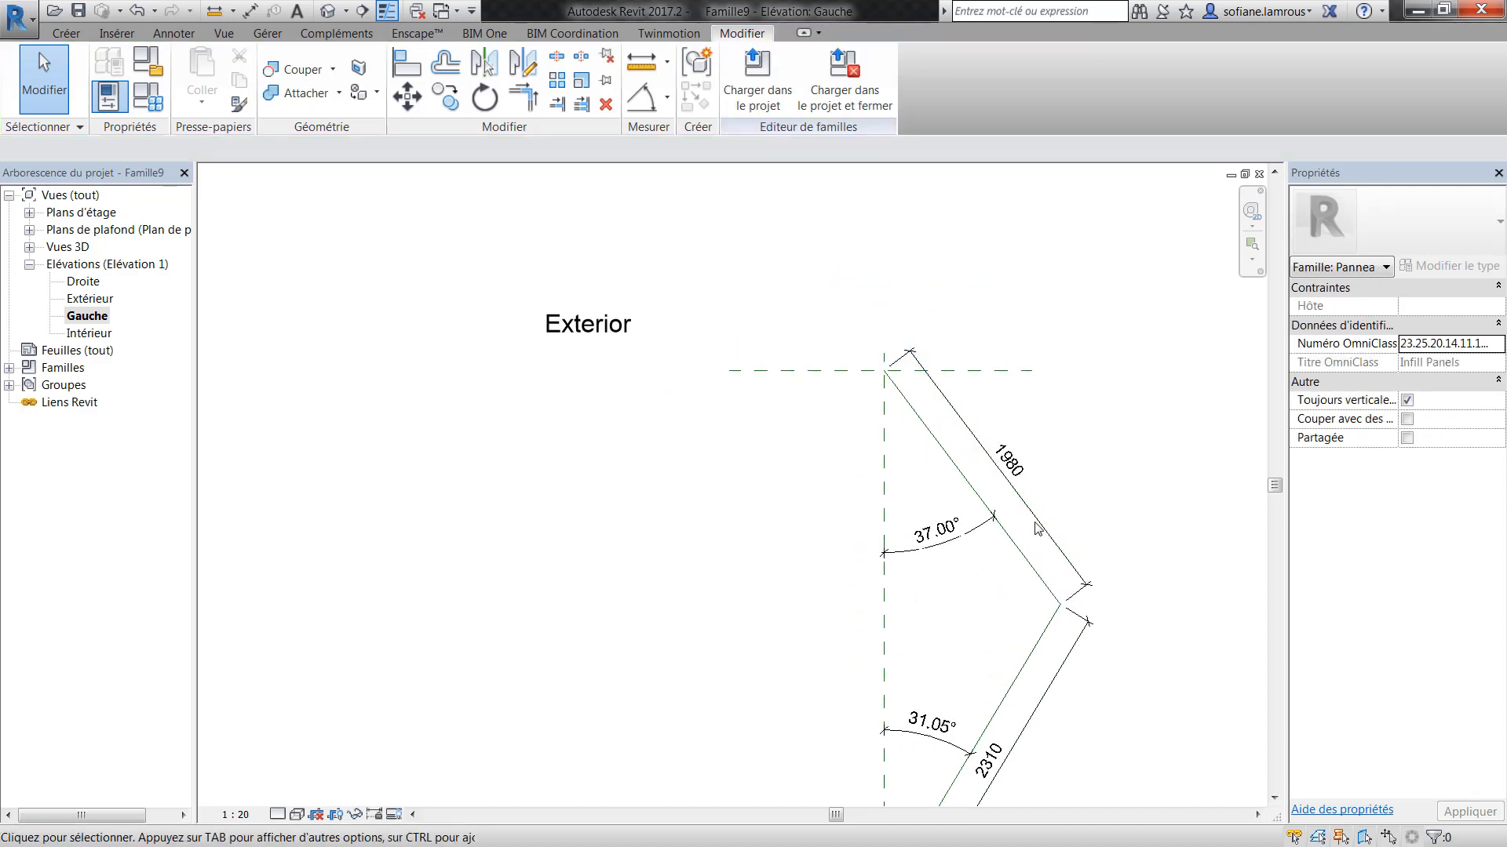
pyautogui.click(1042, 528)
pyautogui.keyDown('ctrl'); pyautogui.click(1046, 704); pyautogui.keyUp('ctrl')
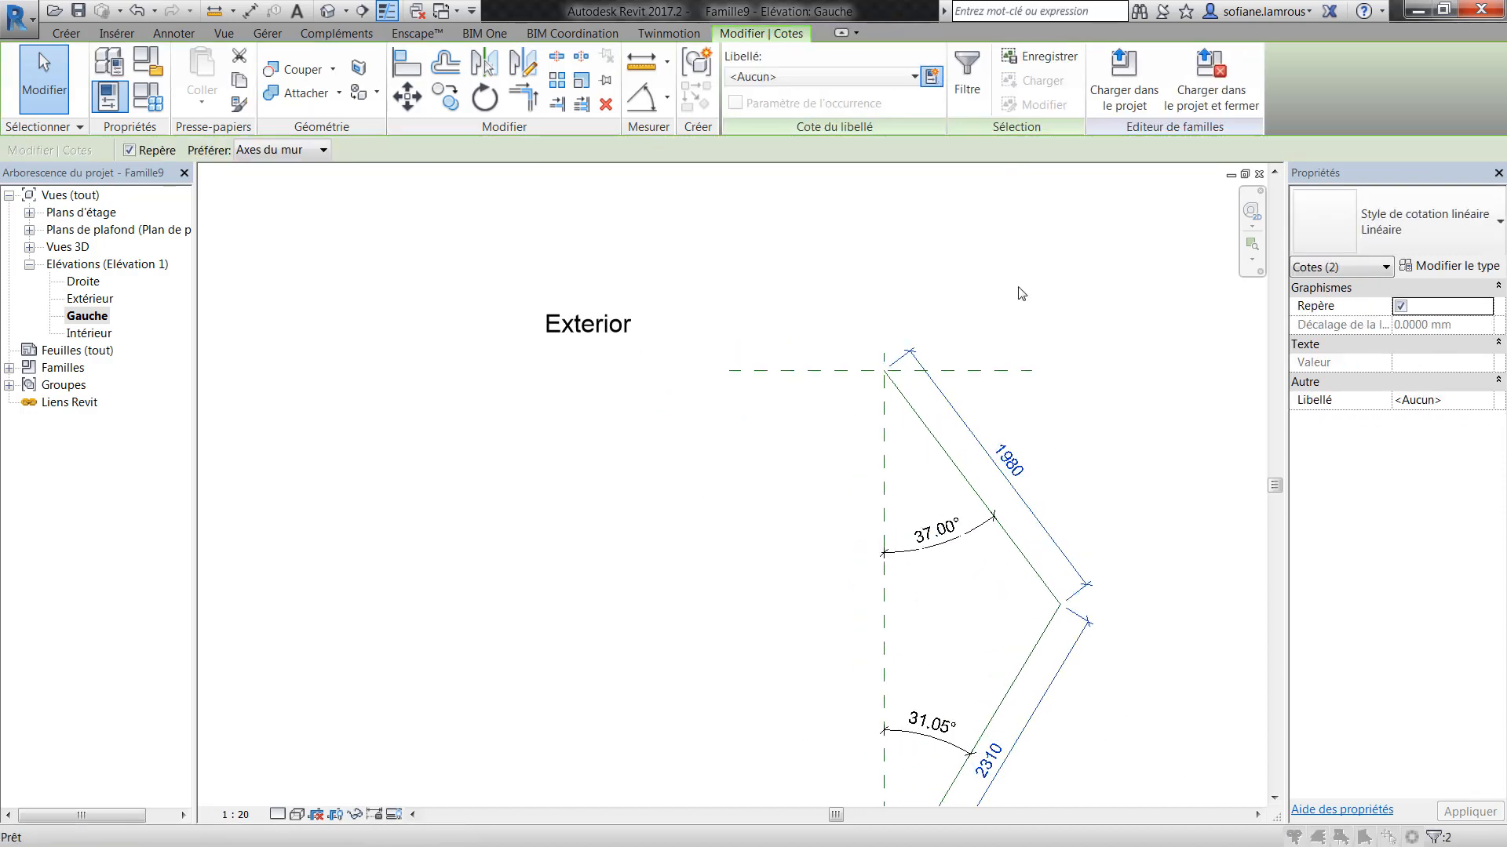
pyautogui.click(932, 76)
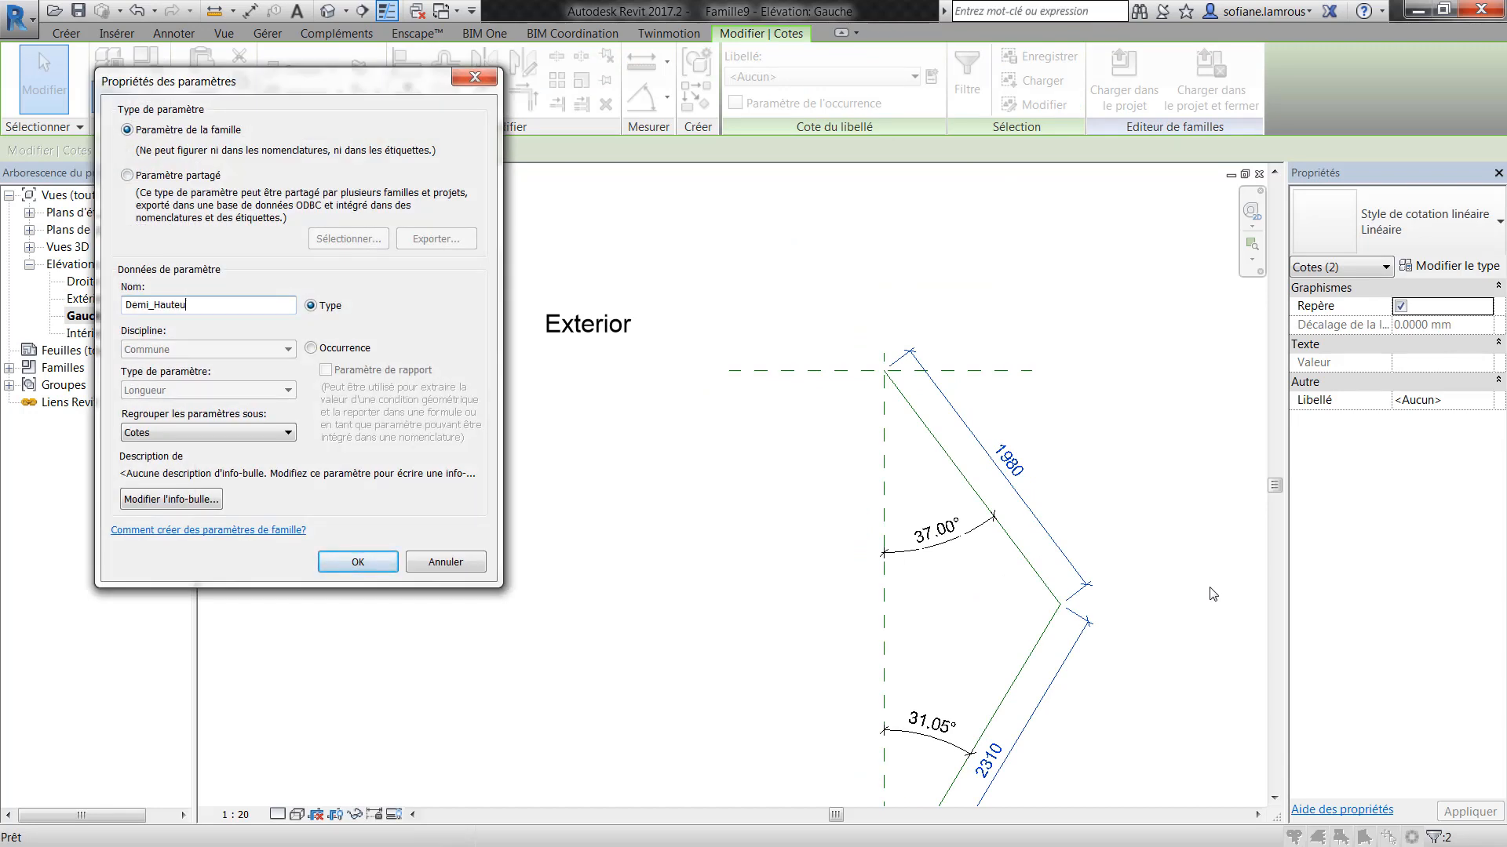
pyautogui.press('Return')
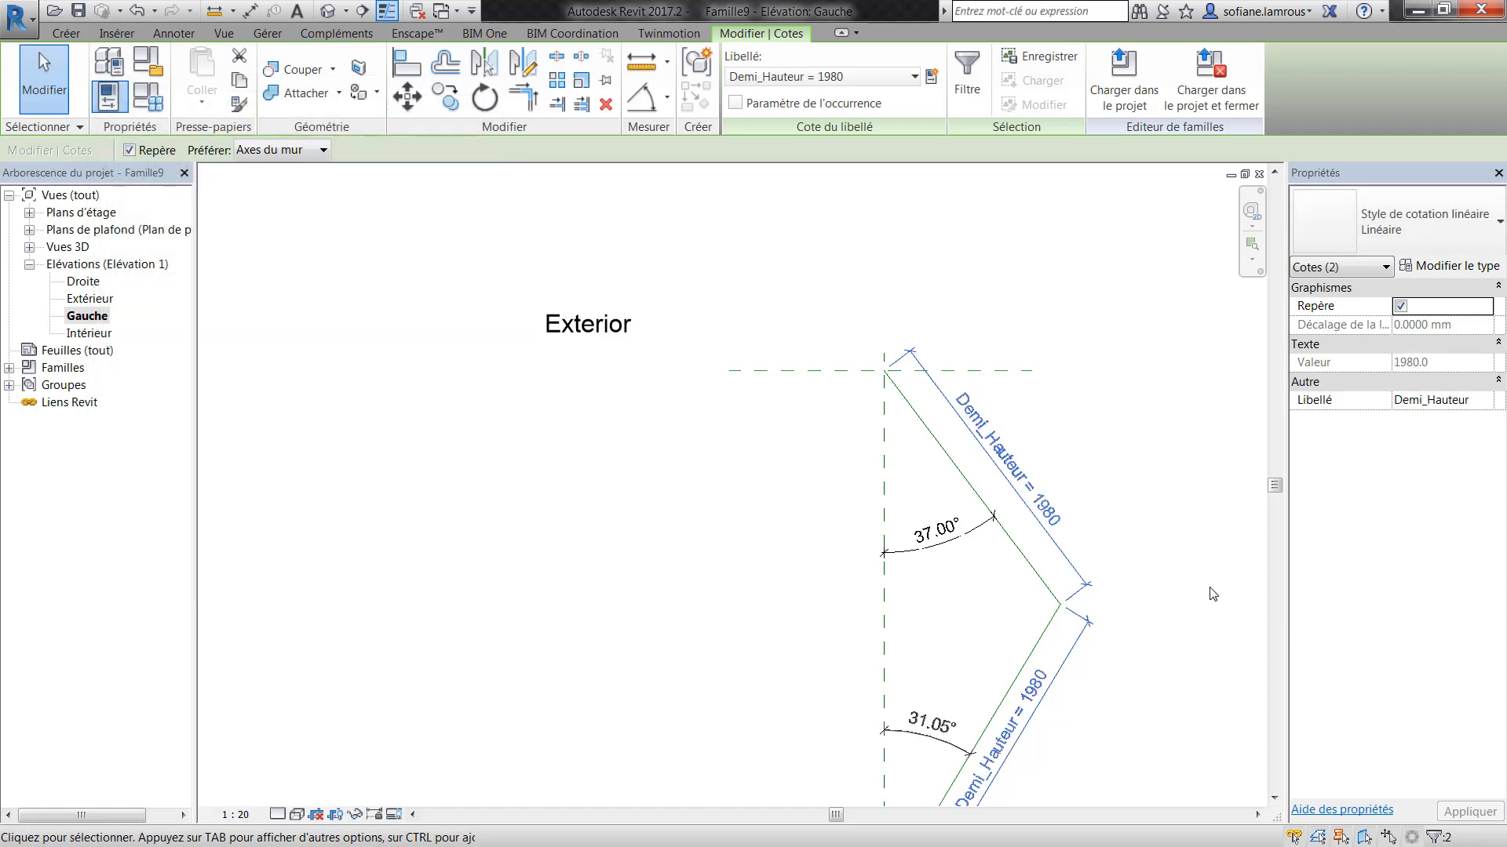
pyautogui.click(1089, 423)
# - Try setting the angle between the upper reference line and the vertical plane to 20°
pyautogui.scroll(-2, 1088, 423)
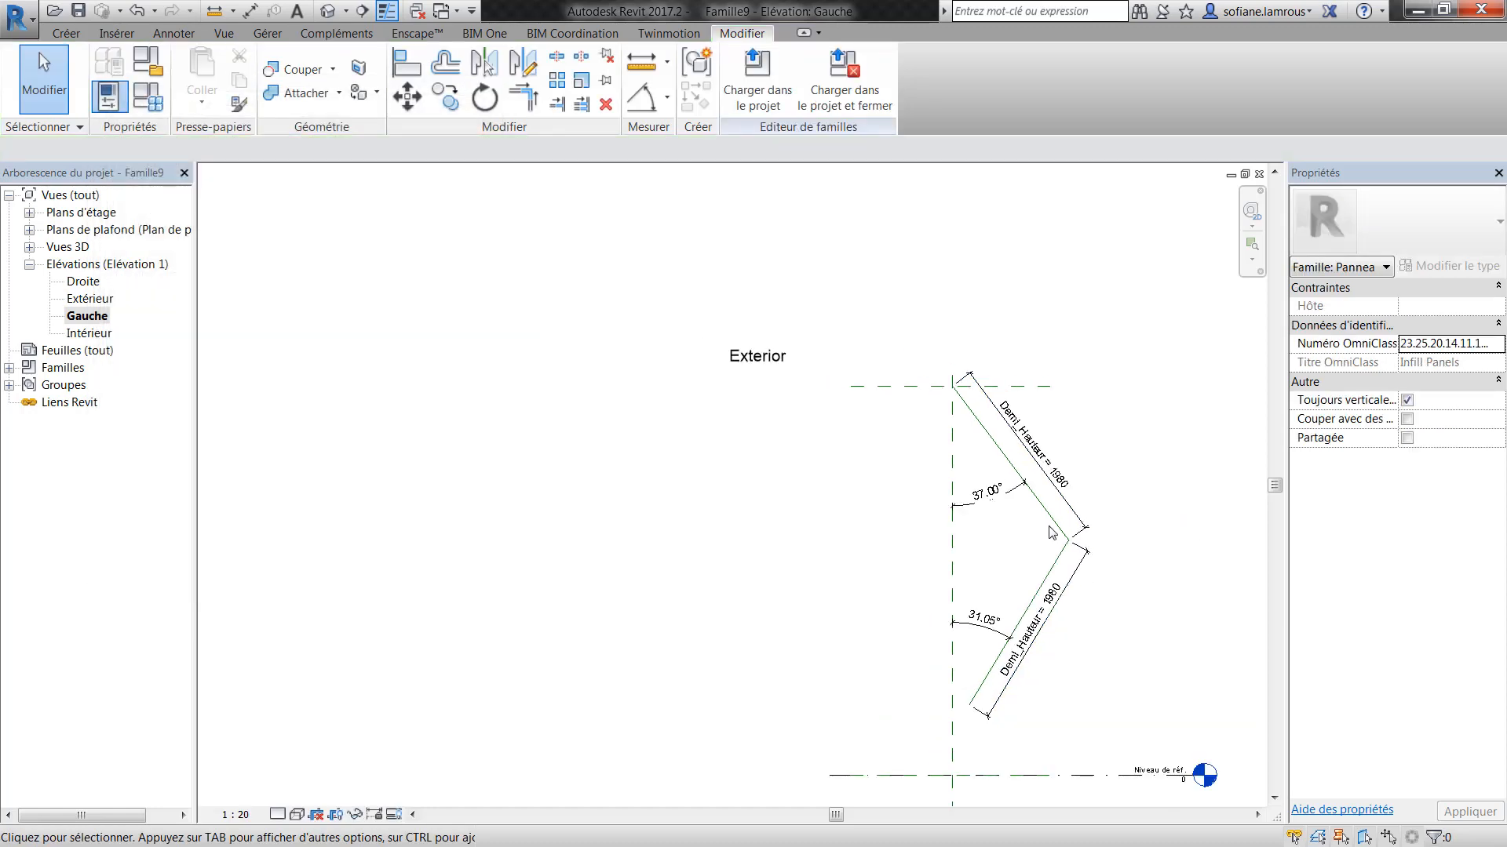
pyautogui.click(993, 492)
pyautogui.scroll(4, 998, 493)
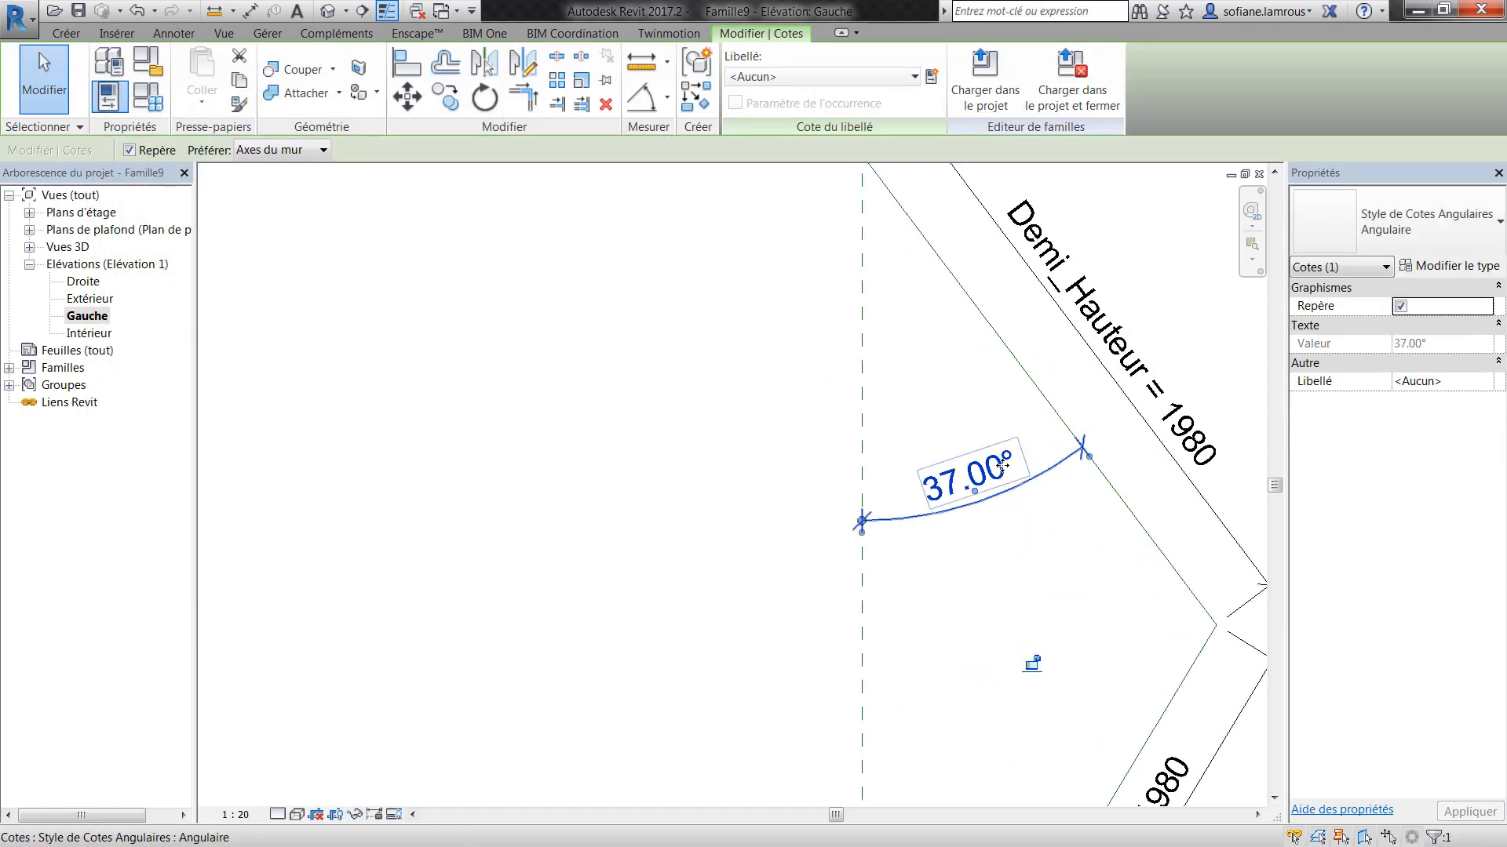
pyautogui.click(973, 554)
pyautogui.click(969, 491)
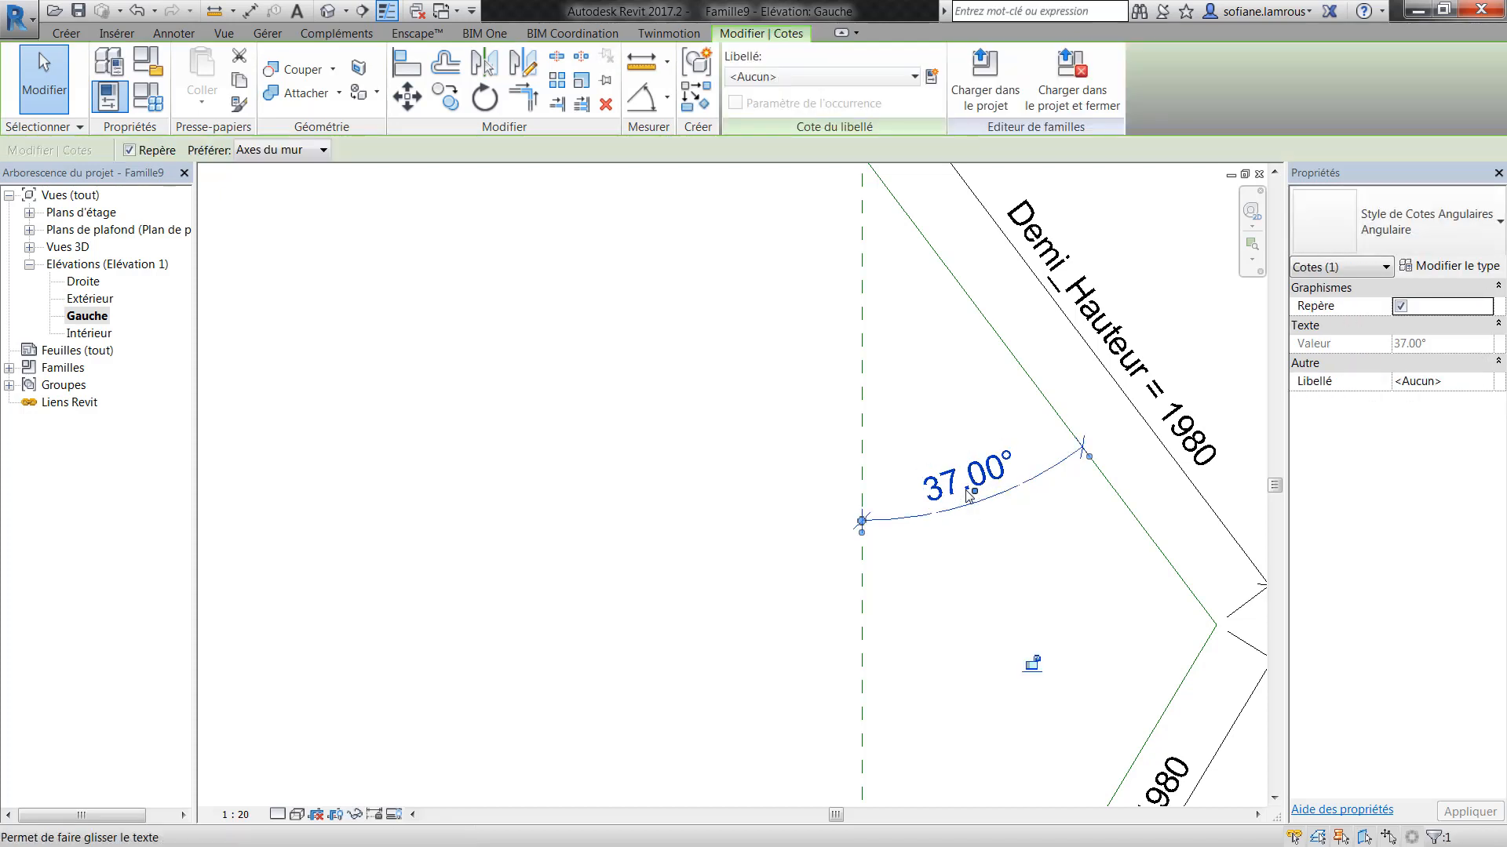
pyautogui.click(933, 483)
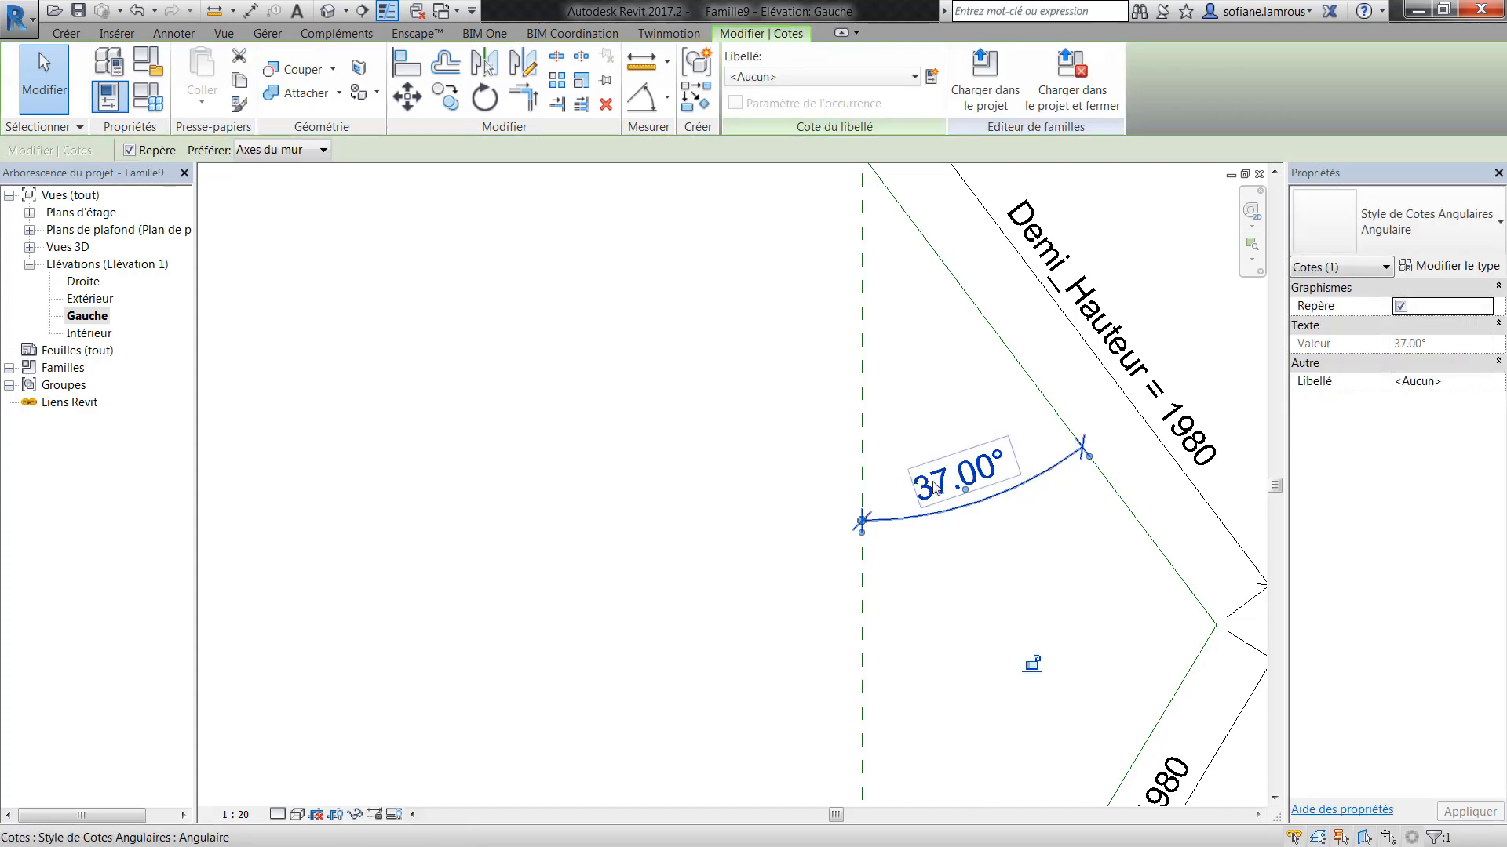
pyautogui.click(1067, 556)
pyautogui.click(1098, 471)
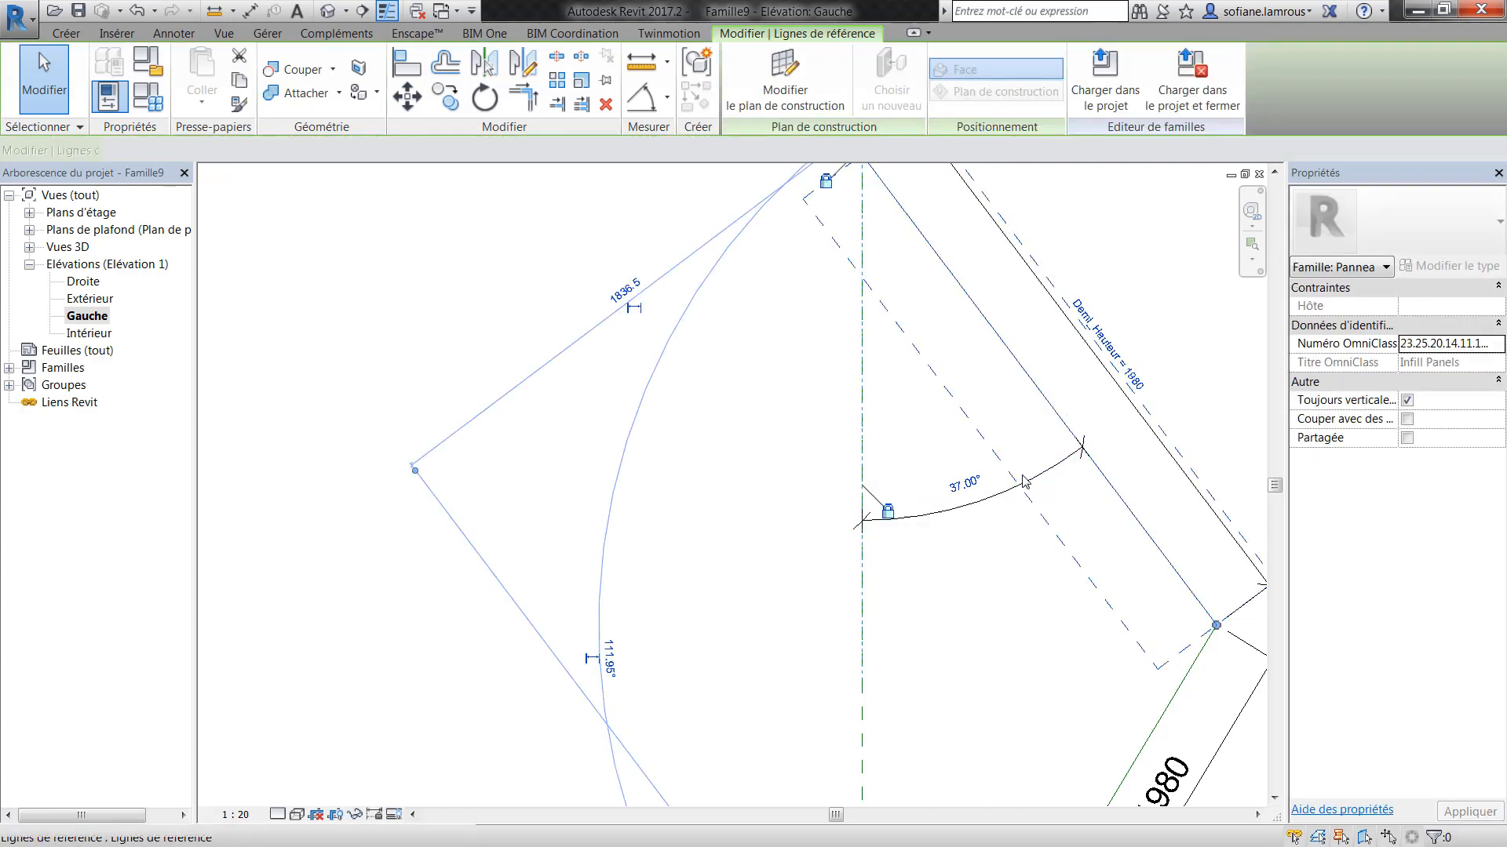
pyautogui.click(958, 487)
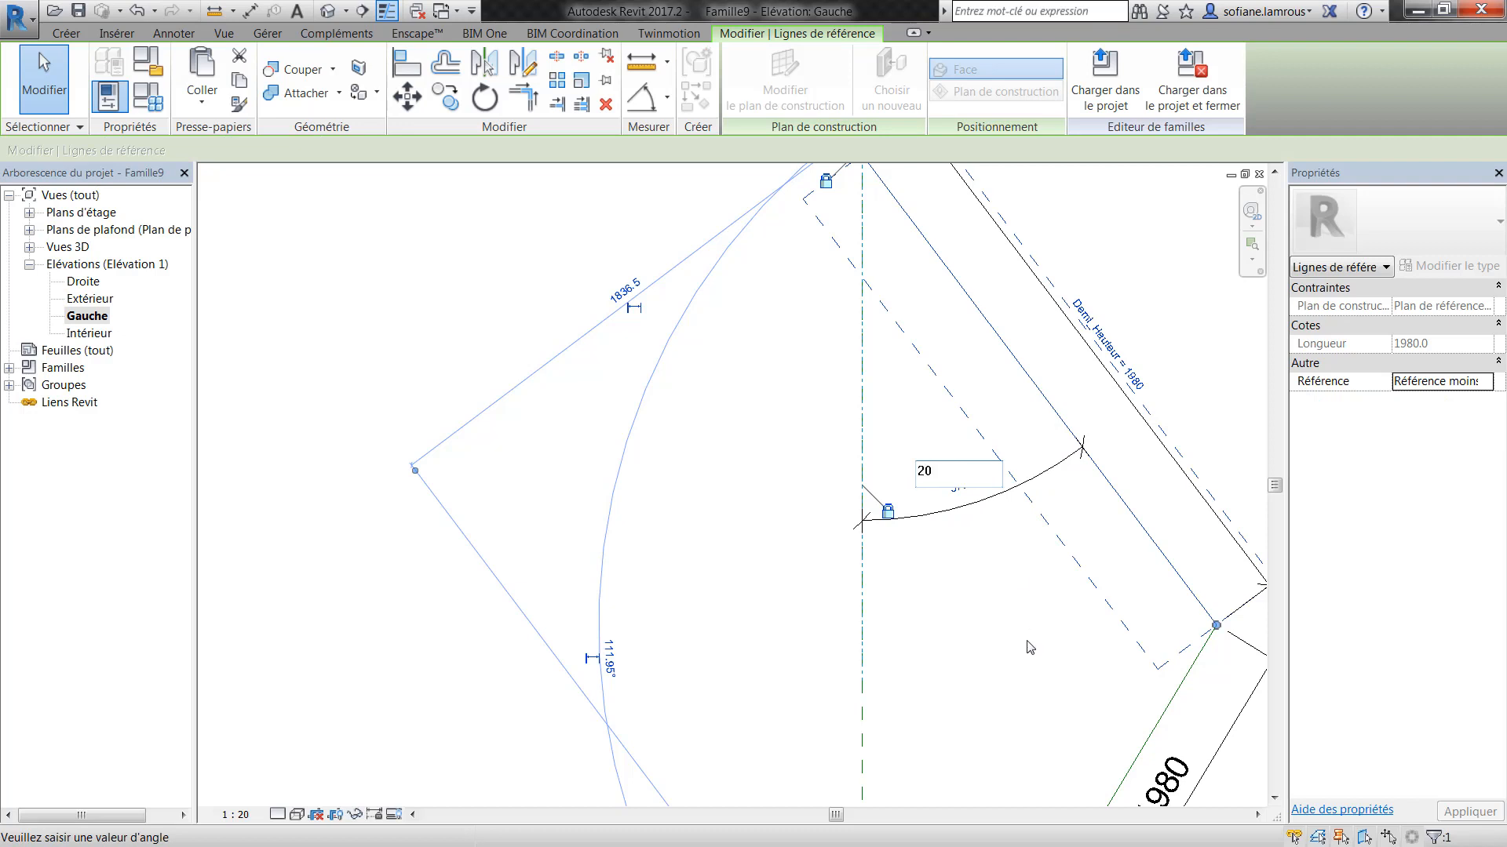
pyautogui.press('Return')
pyautogui.scroll(-5, 981, 447)
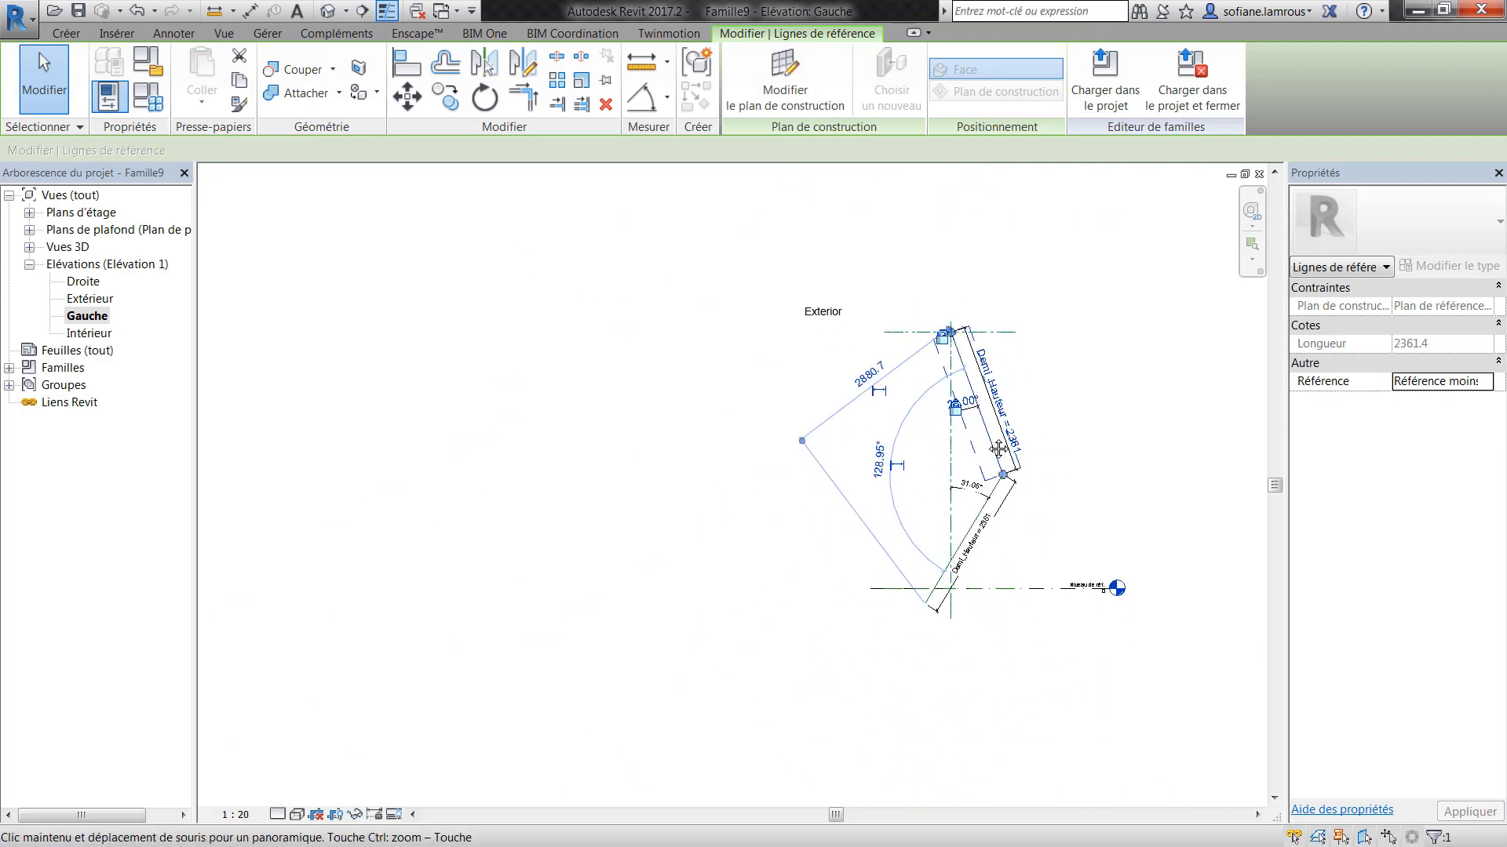
pyautogui.scroll(3, 973, 444)
pyautogui.click(1113, 584)
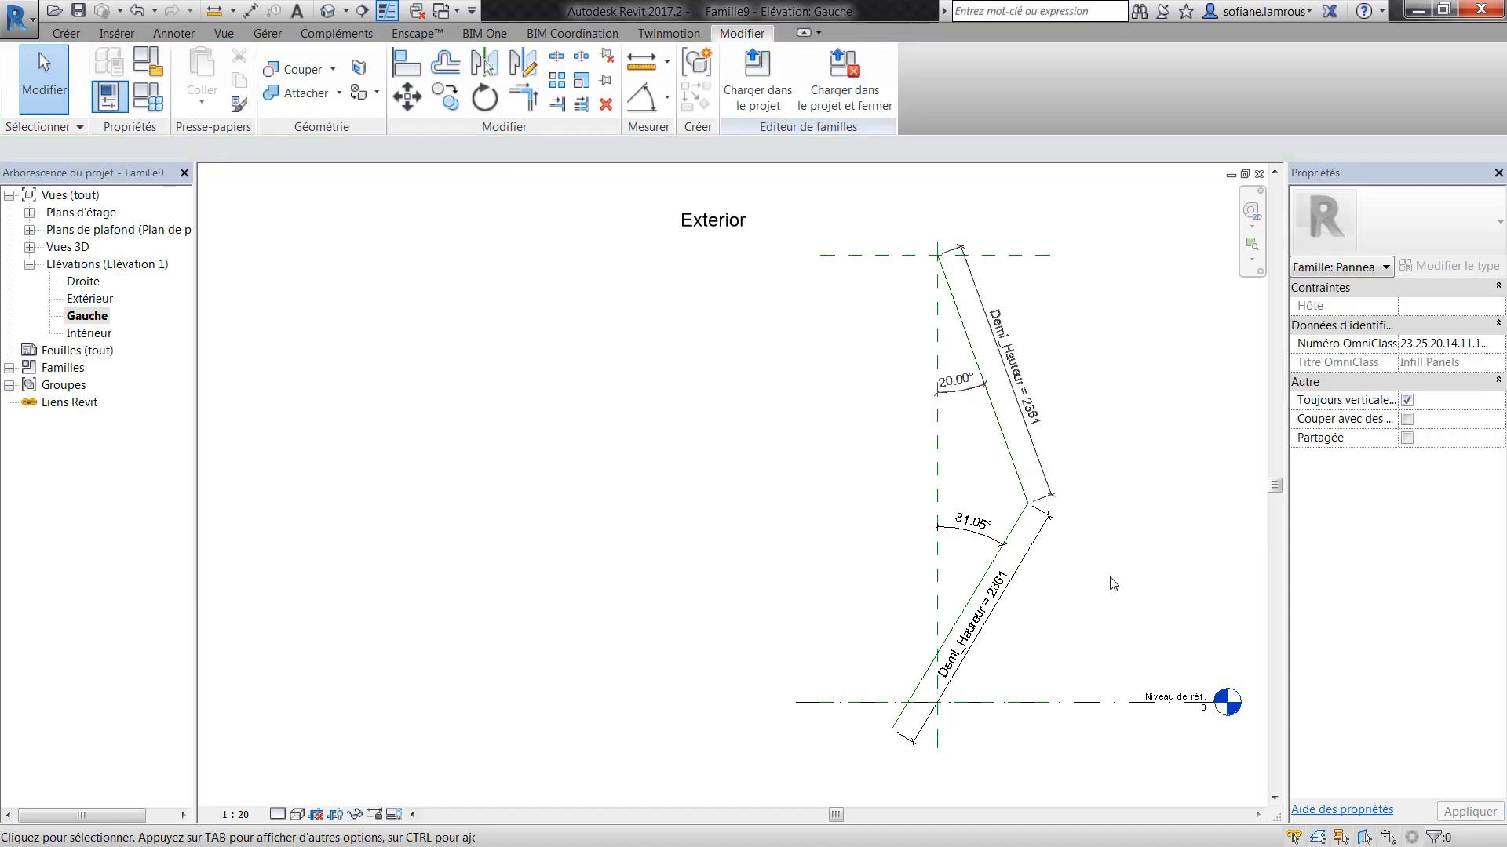
# - Undo the 20° angle change on the upper reference line
pyautogui.hotkey('ctrl', 'z')
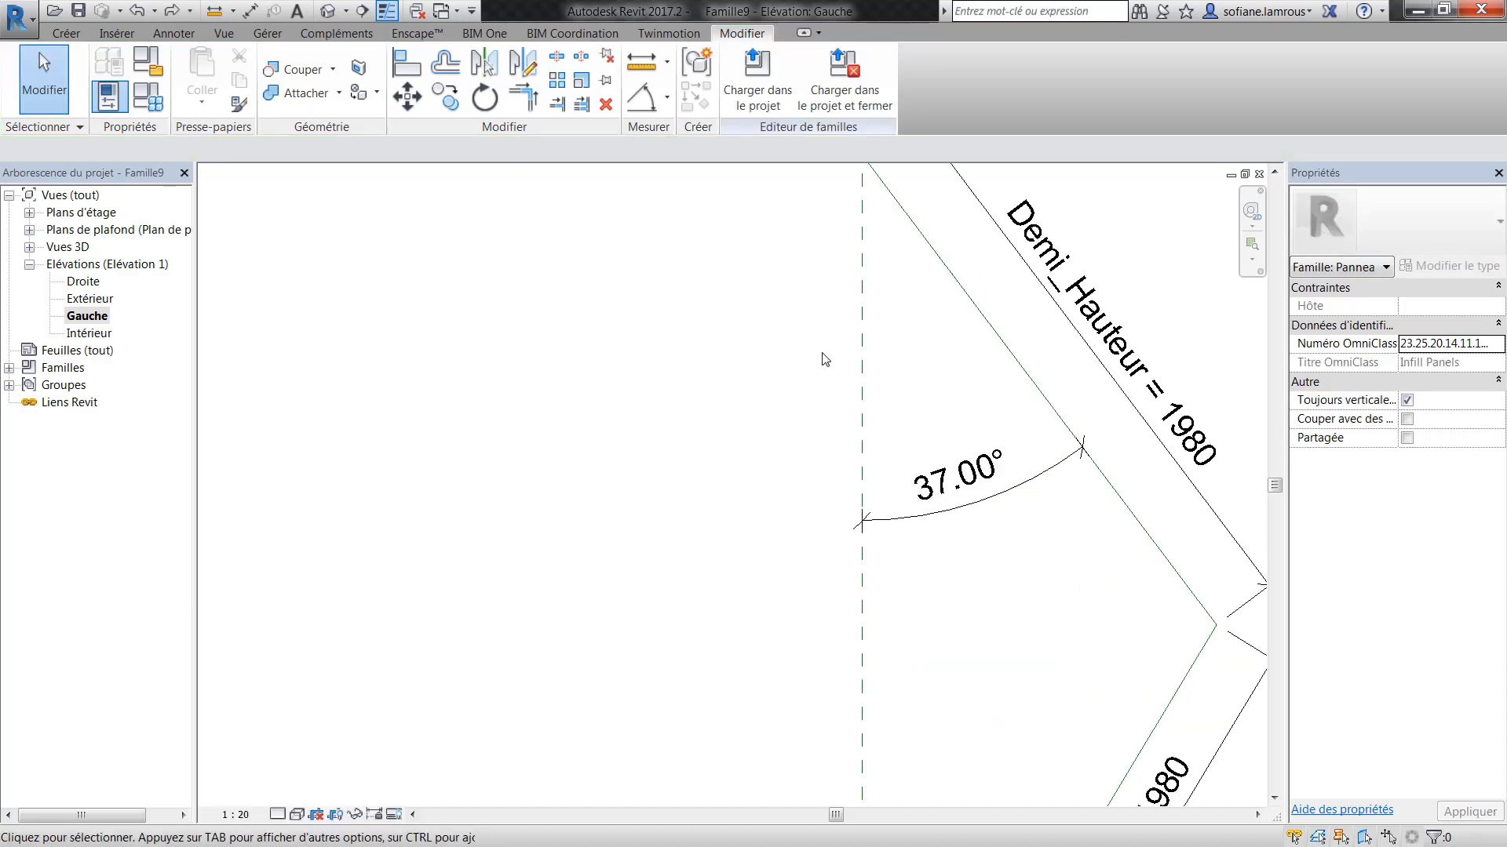
pyautogui.scroll(-5, 829, 356)
pyautogui.scroll(4, 835, 353)
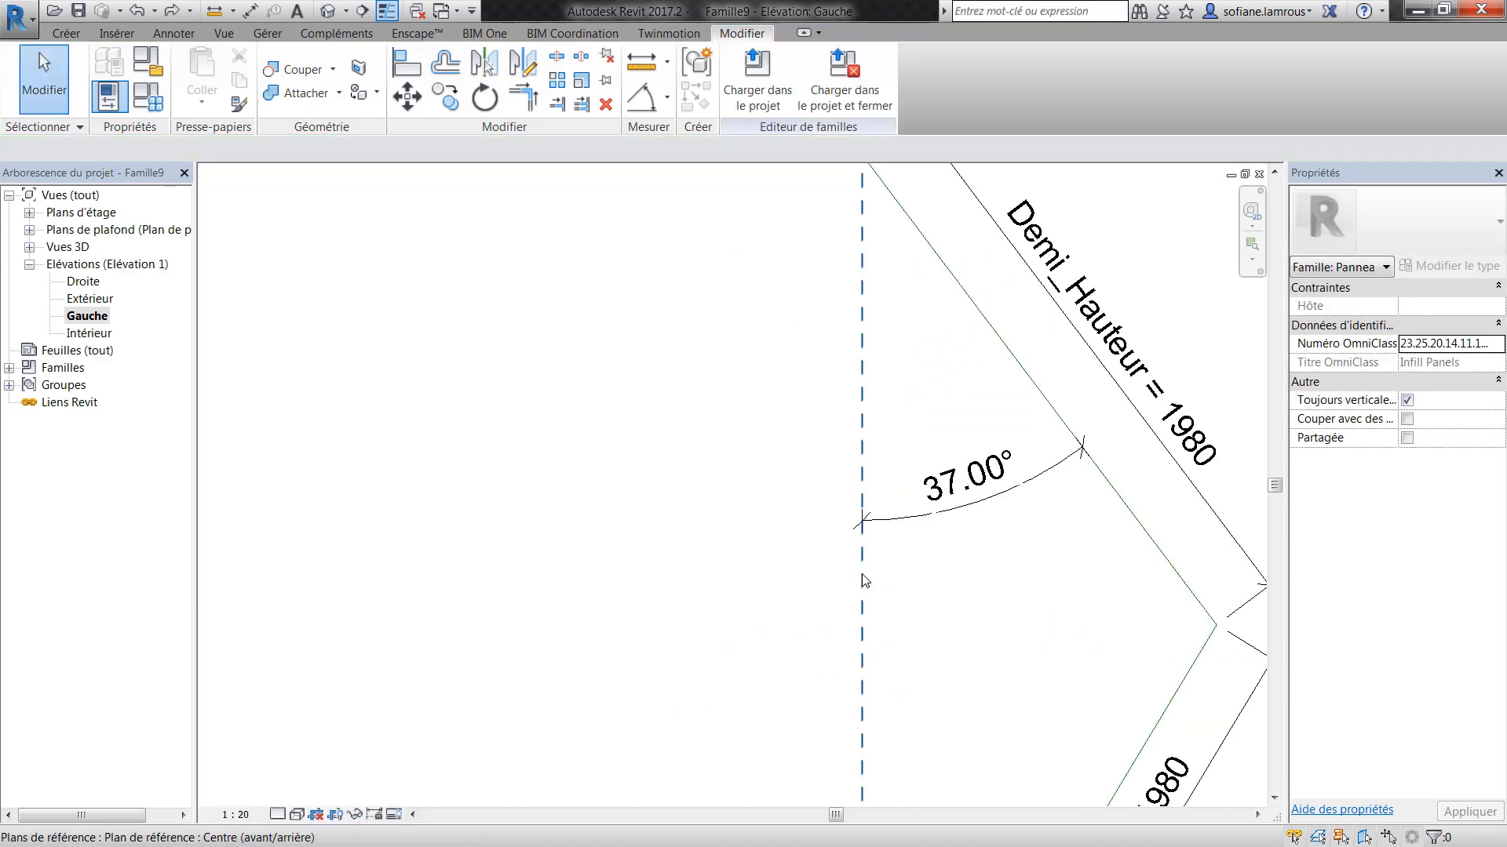
# - Delete the Demi_Hauteur length dimension and the angular dimension of the lower reference line
pyautogui.scroll(-4, 884, 523)
pyautogui.scroll(1, 891, 612)
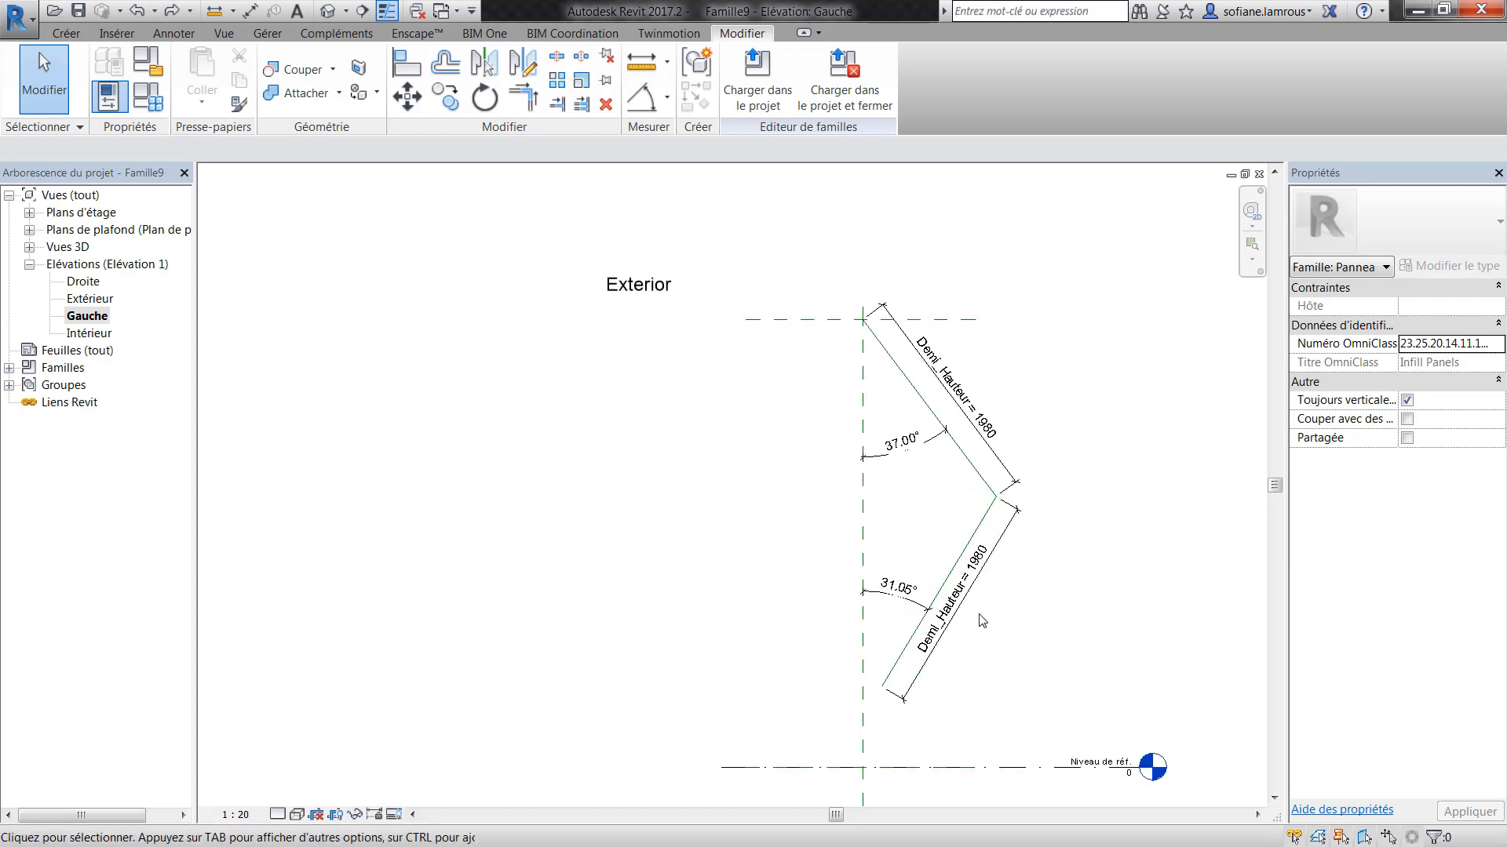
pyautogui.click(975, 584)
pyautogui.press('Delete')
pyautogui.click(919, 613)
pyautogui.press('Delete')
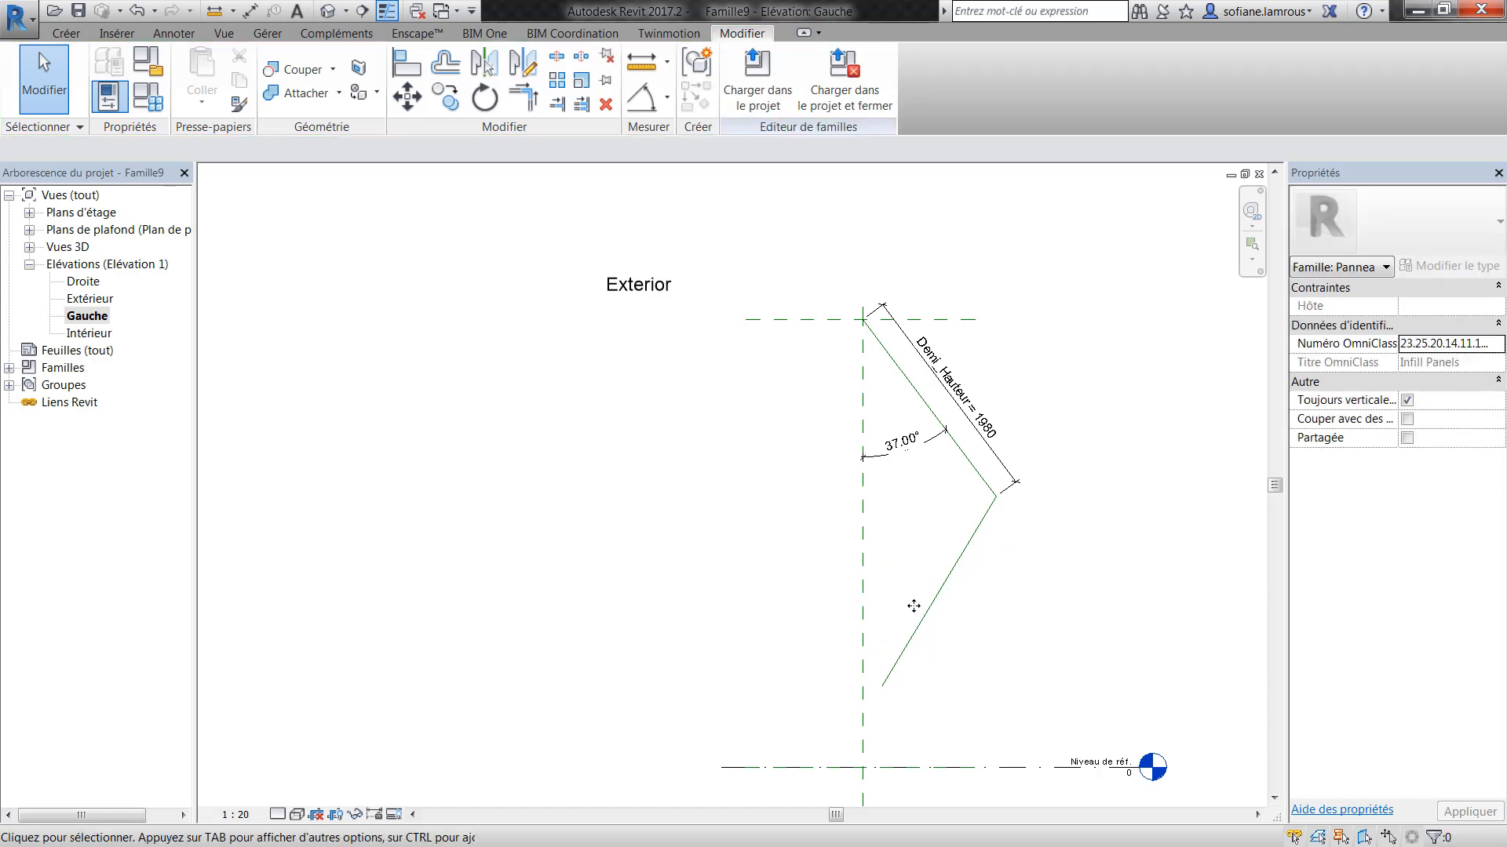
# - Stretch the lower reference line's free end back onto the vertical center plane, making the line about 2380 mm long
pyautogui.click(884, 680)
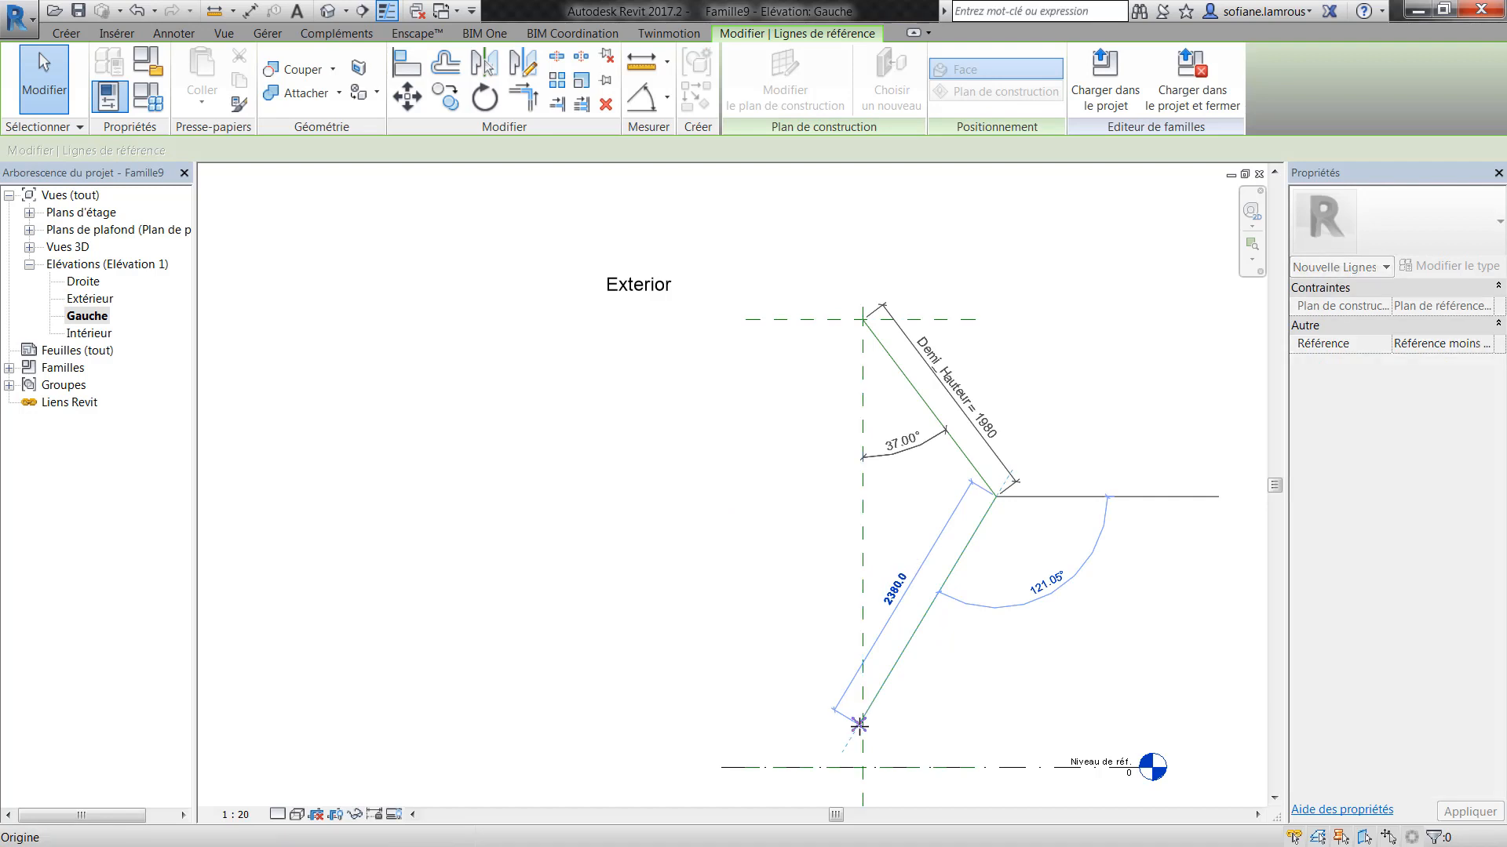
pyautogui.press('Escape')
# - Align the lower reference line's free end with the vertical center plane and lock the alignment
pyautogui.scroll(3, 940, 611)
pyautogui.moveTo(935, 679); pyautogui.dragTo(969, 430, button='middle')
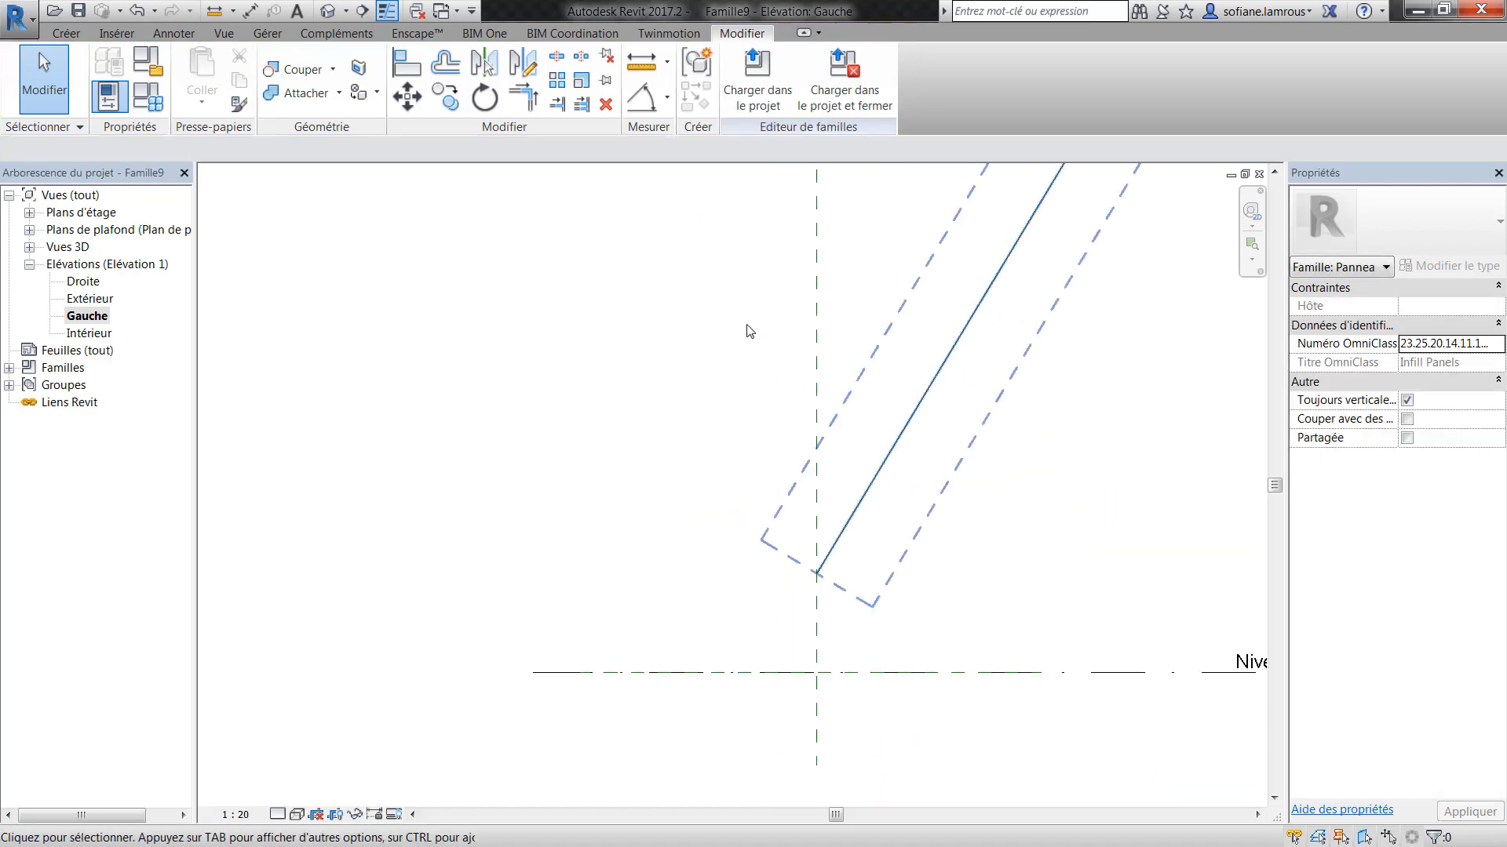
pyautogui.click(407, 63)
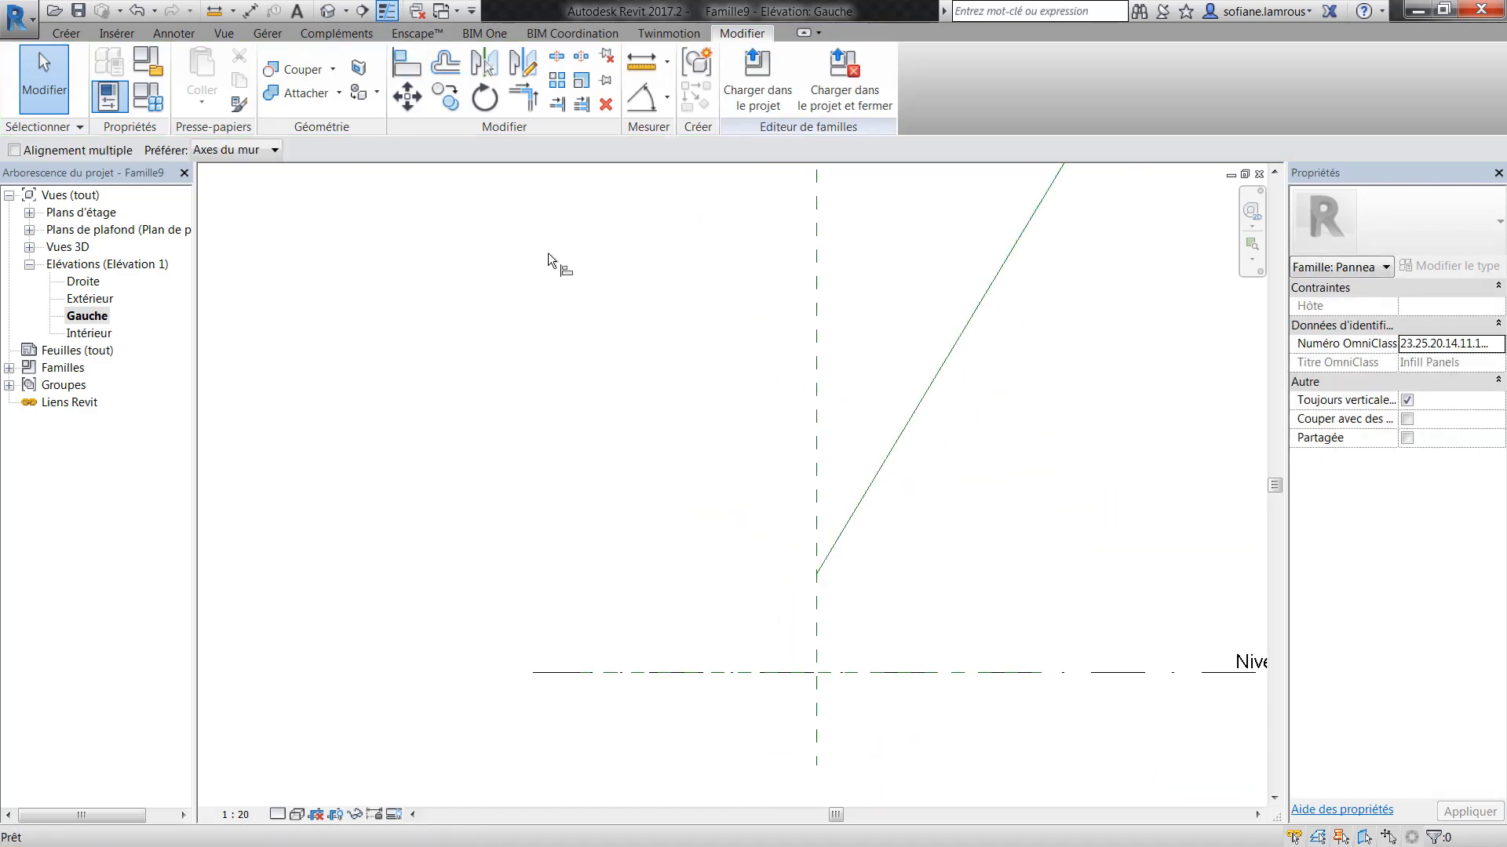
pyautogui.click(817, 373)
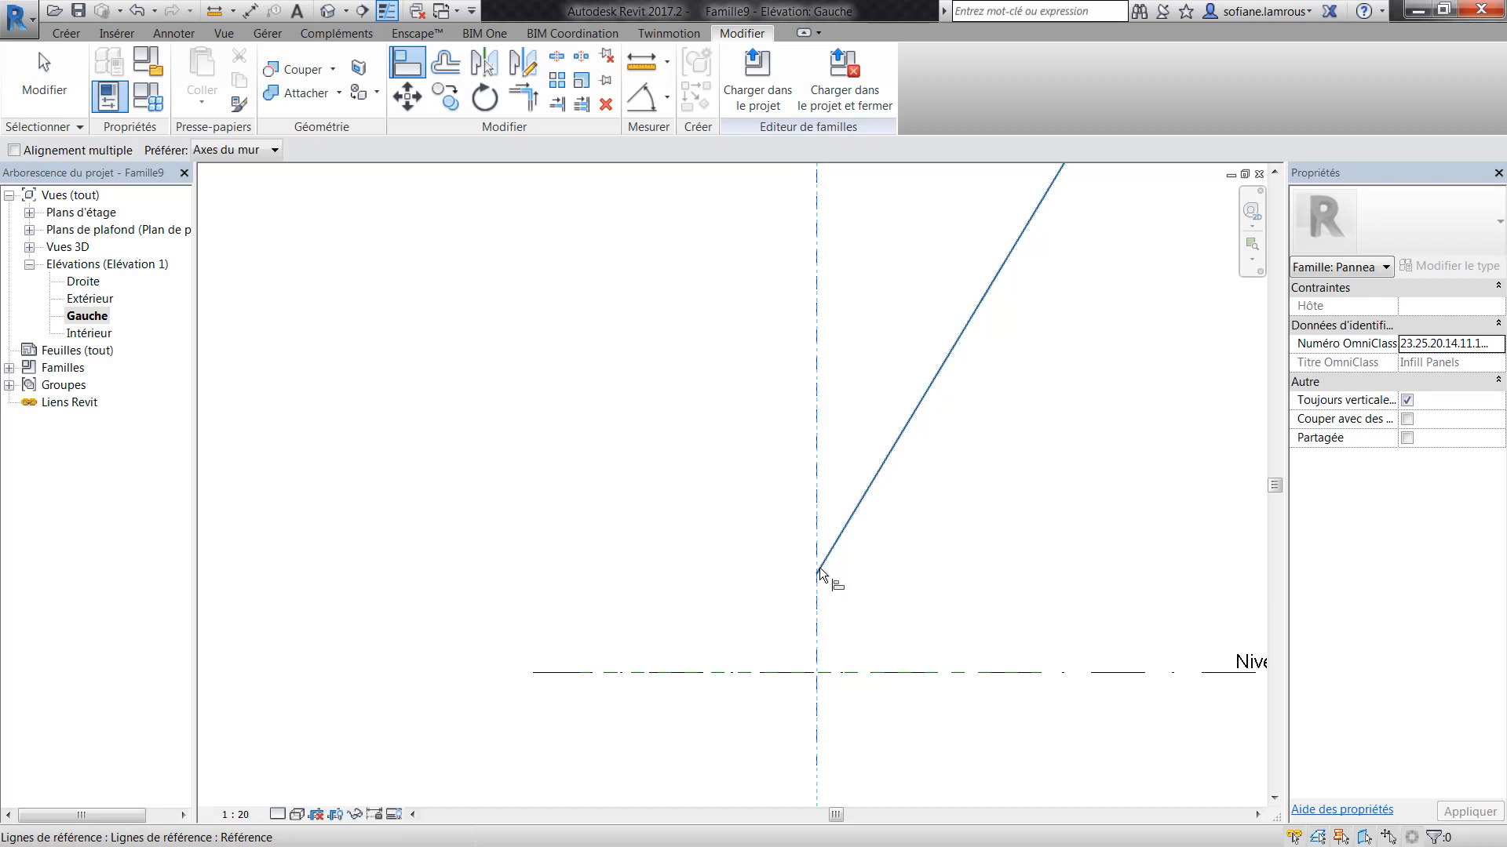
pyautogui.click(816, 576)
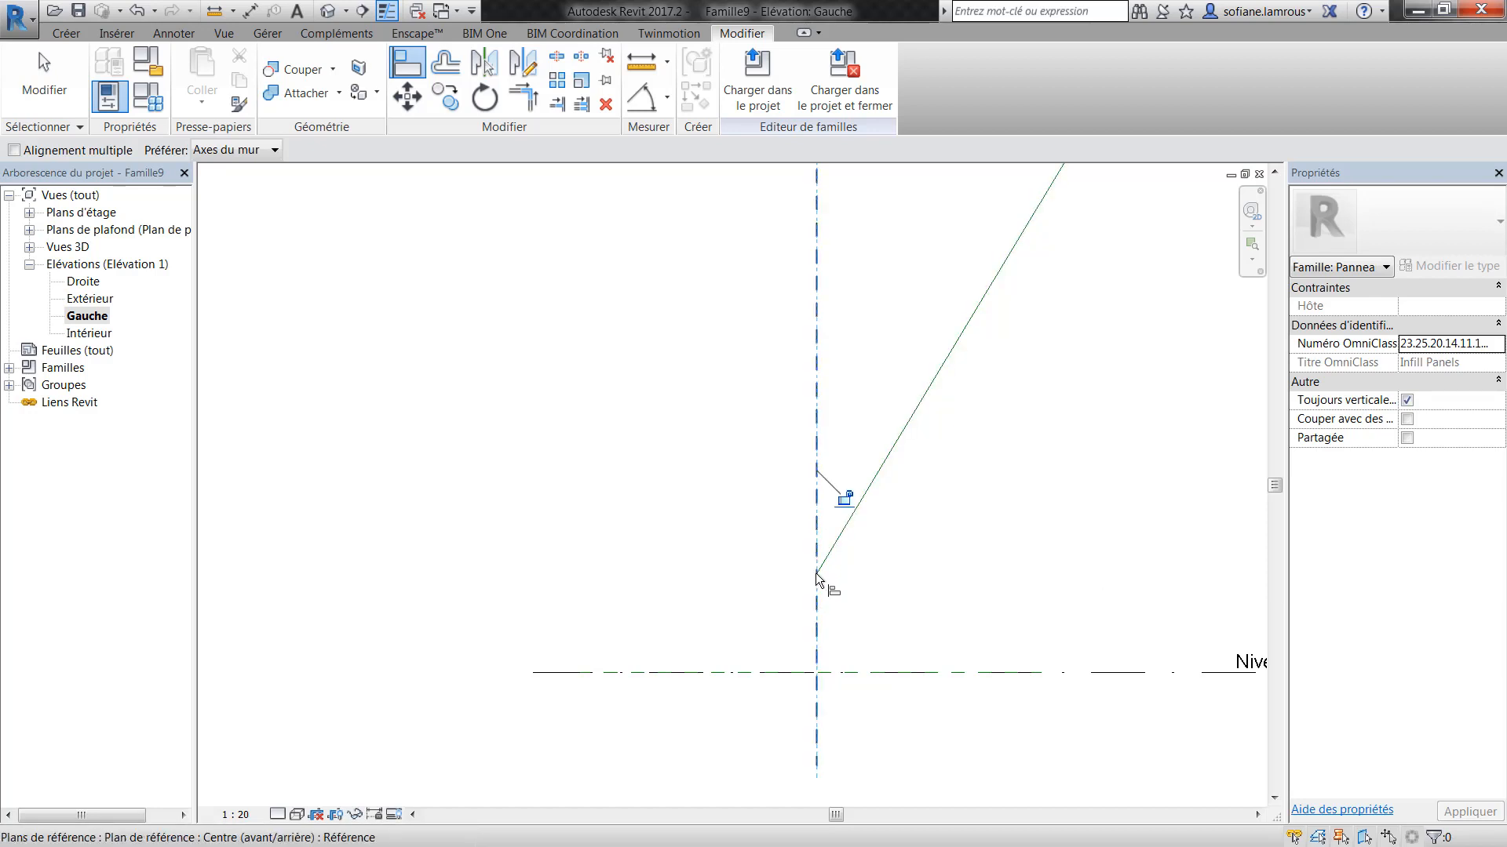
pyautogui.scroll(-5, 859, 554)
pyautogui.press('Escape')
pyautogui.press('Escape')
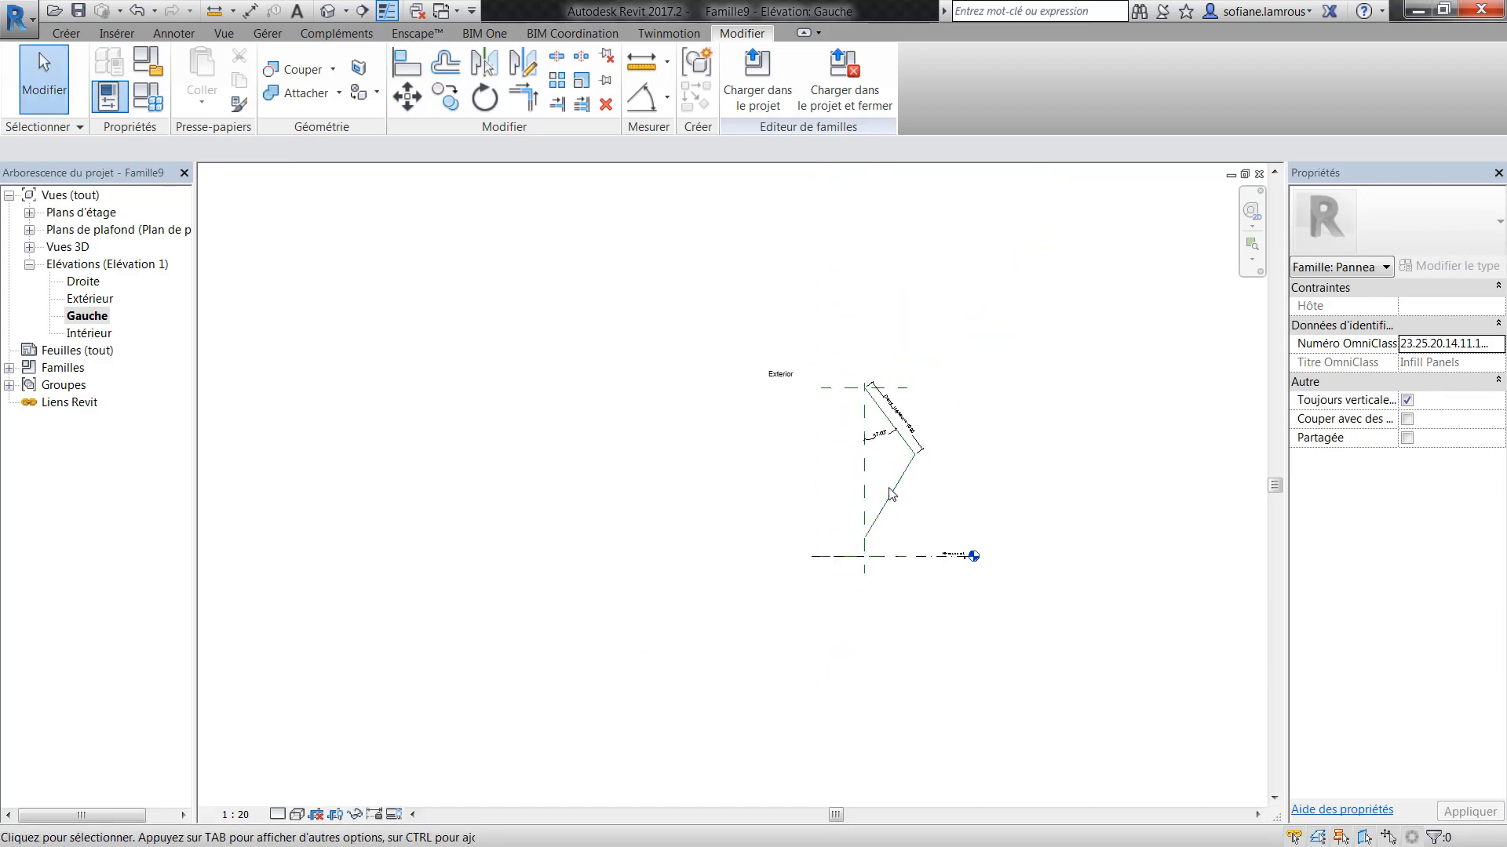
# - Make the lower reference line's temporary length dimension permanent and label it with the Demi_Hauteur parameter
pyautogui.click(898, 494)
pyautogui.scroll(3, 898, 494)
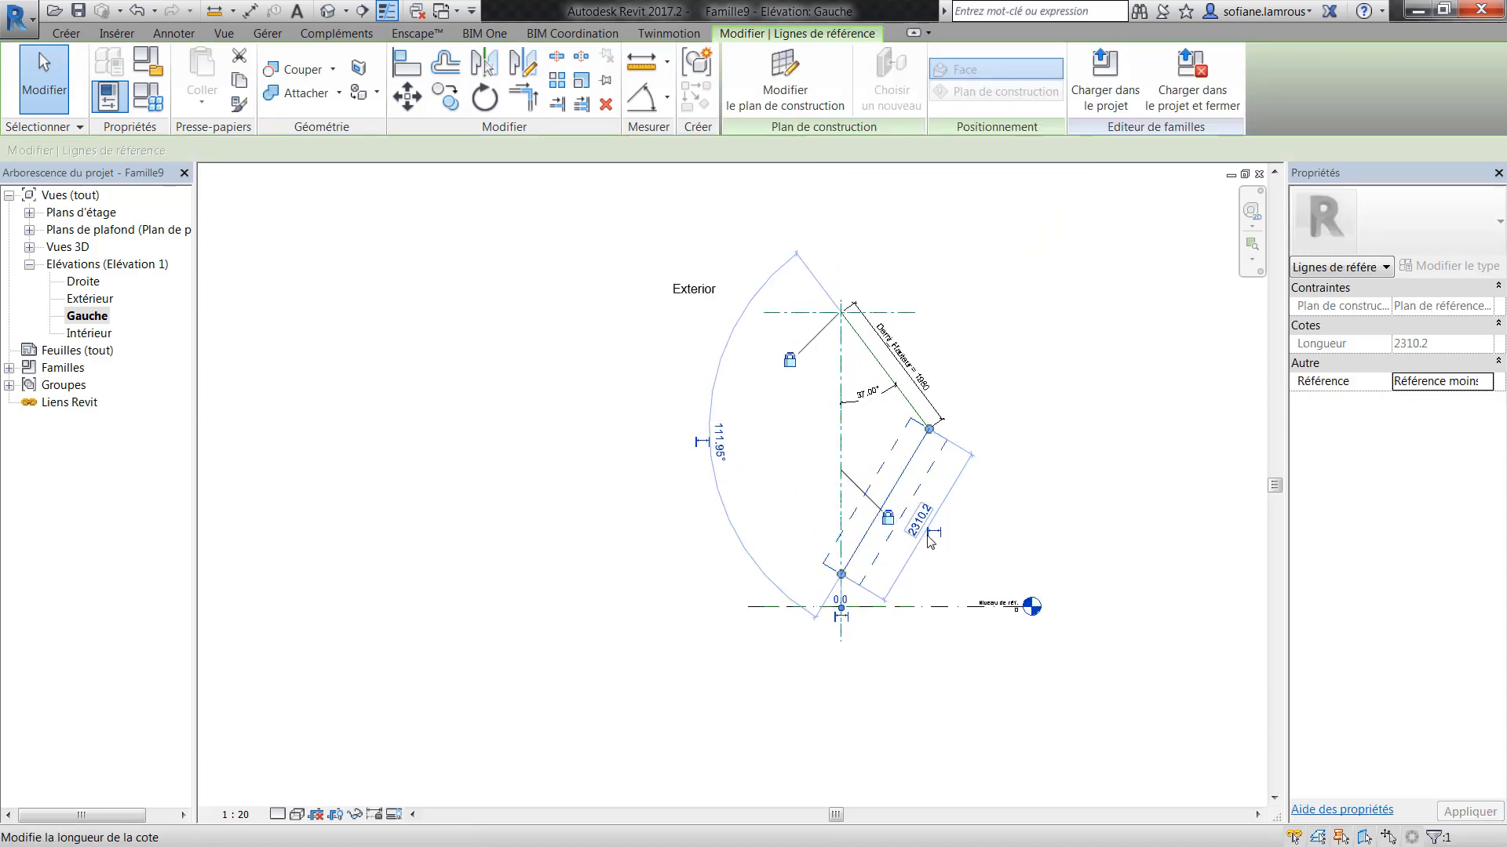
pyautogui.click(961, 534)
pyautogui.click(961, 533)
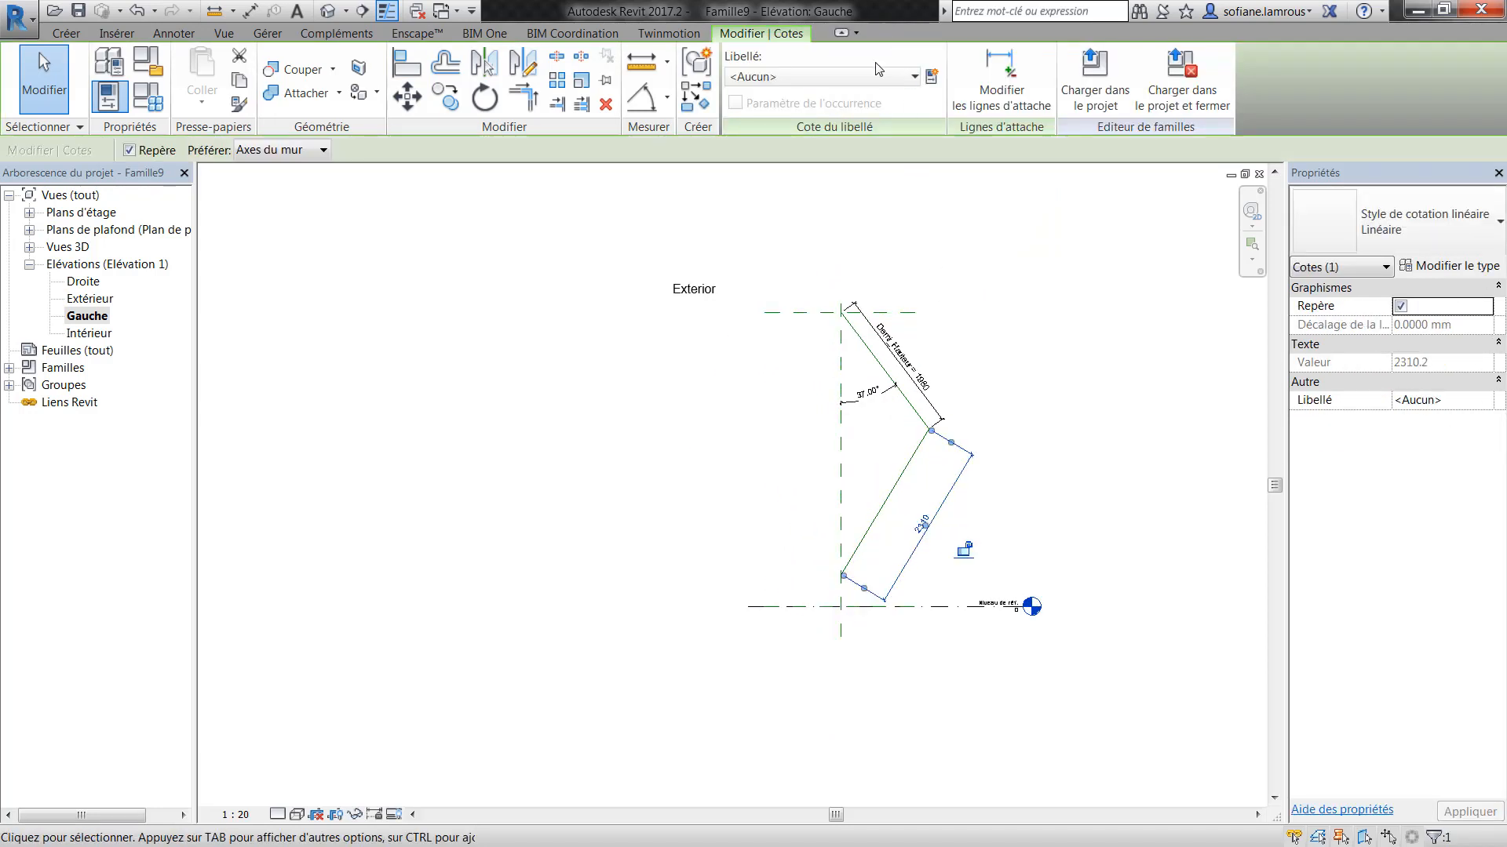
pyautogui.click(793, 76)
pyautogui.click(795, 145)
pyautogui.click(673, 598)
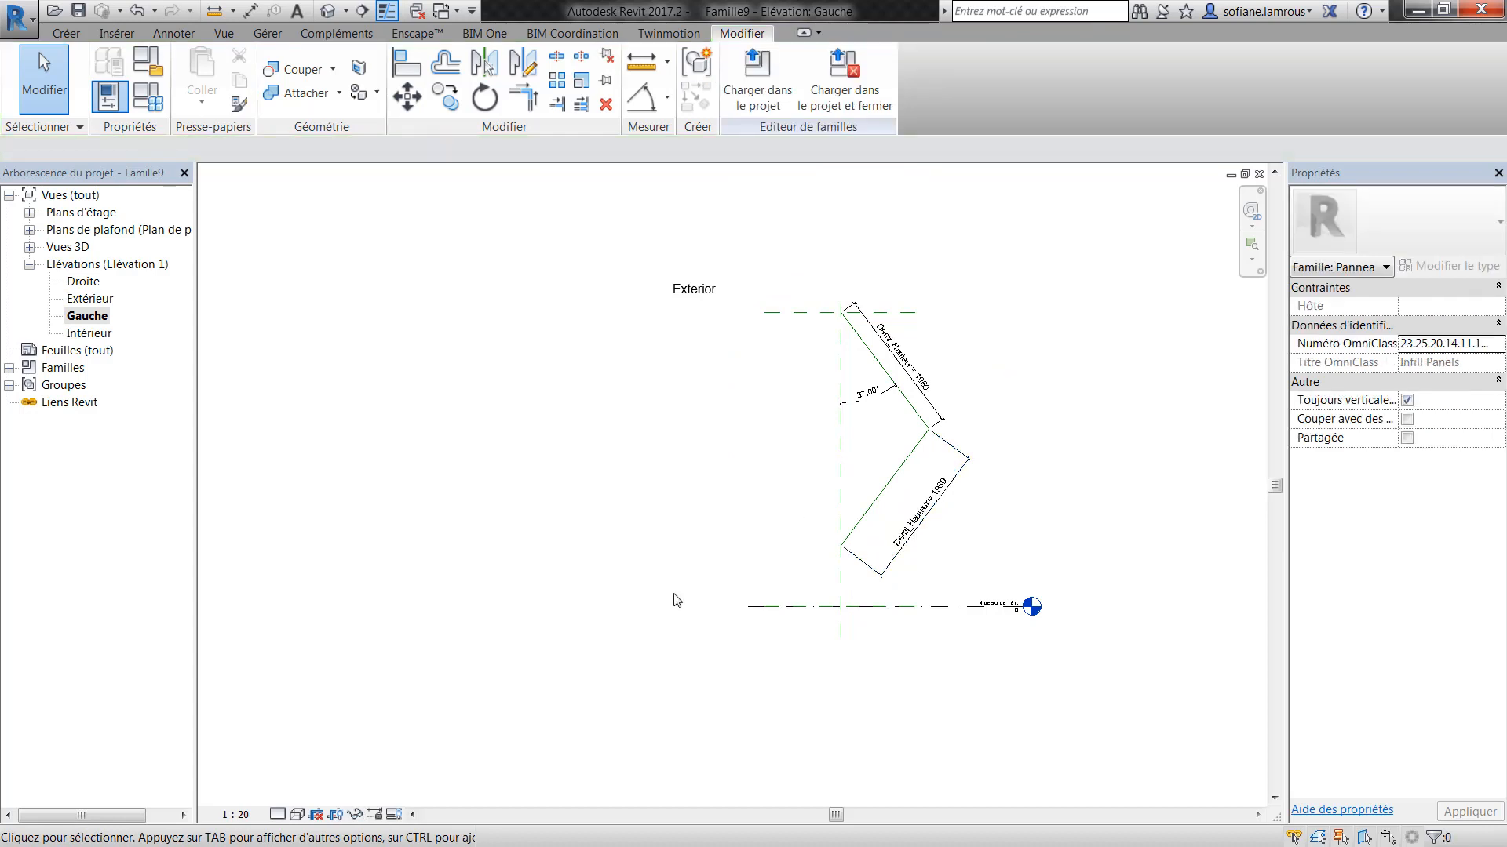
# - Add an angular dimension between the lower reference line and the vertical center plane
pyautogui.scroll(2, 675, 592)
pyautogui.click(978, 299)
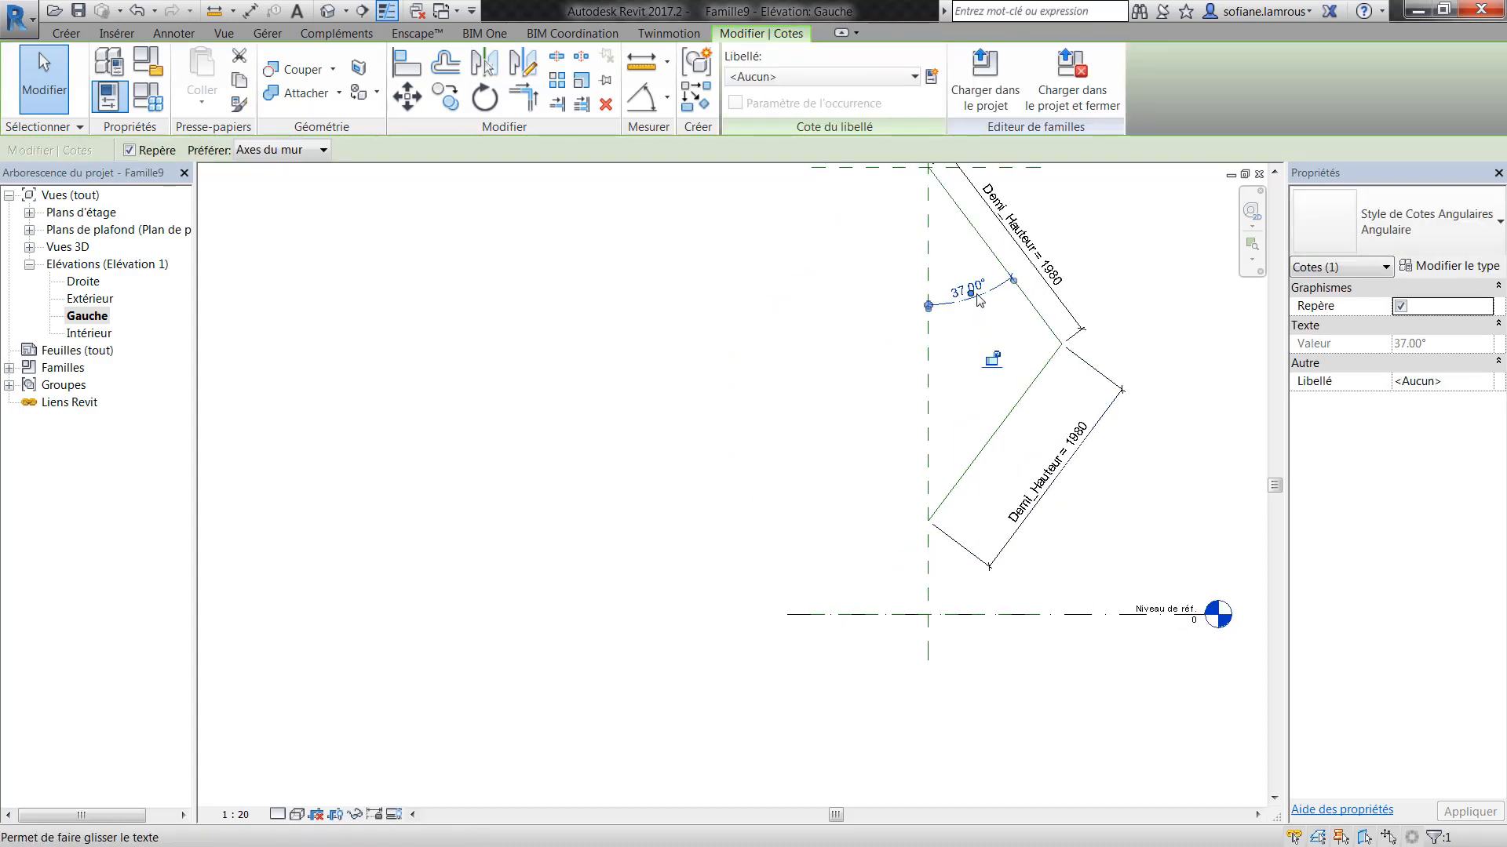
pyautogui.click(861, 74)
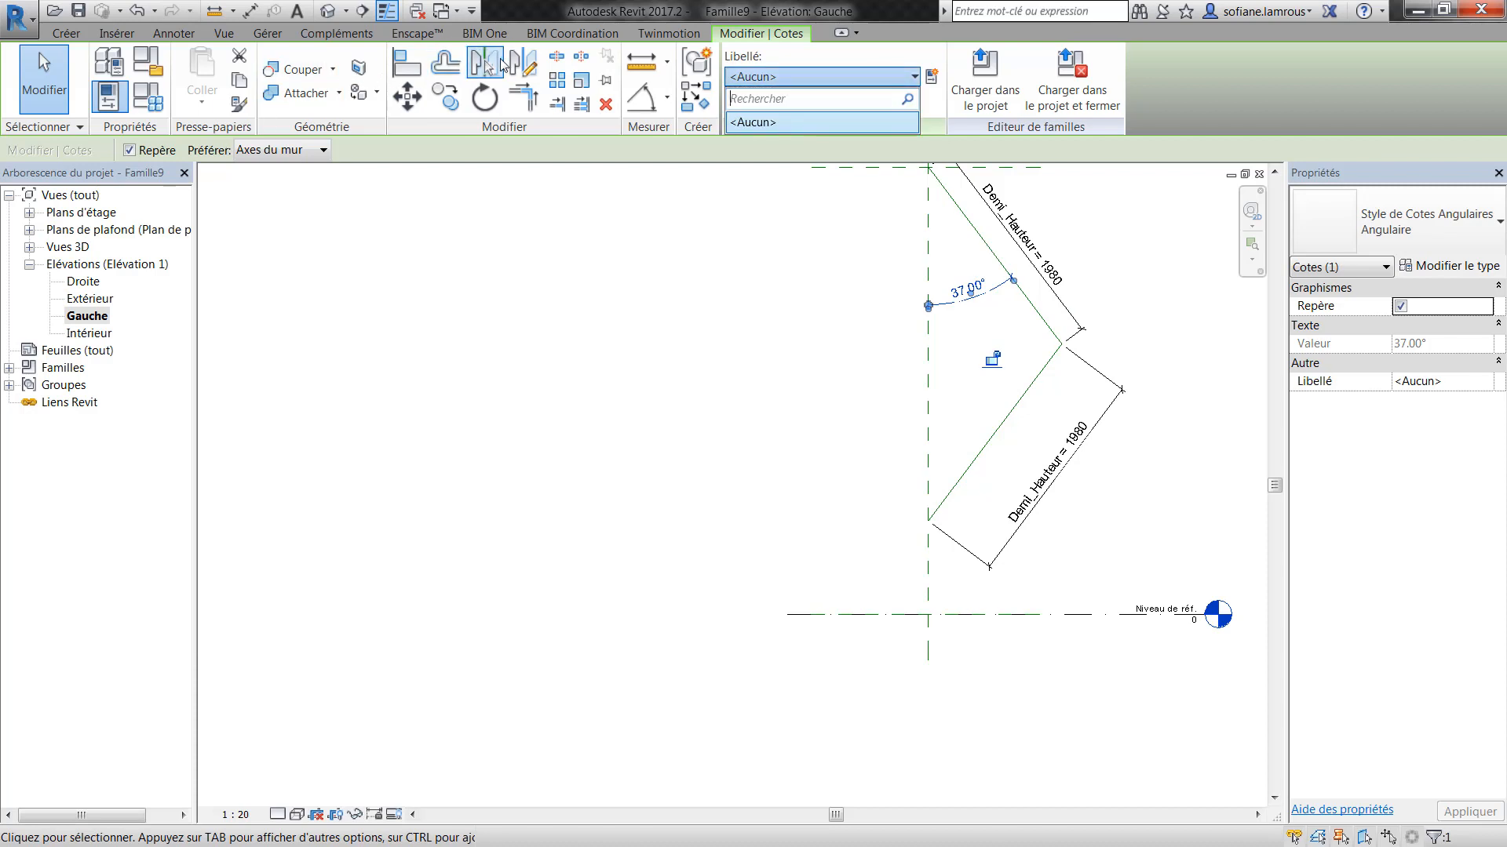
pyautogui.click(641, 95)
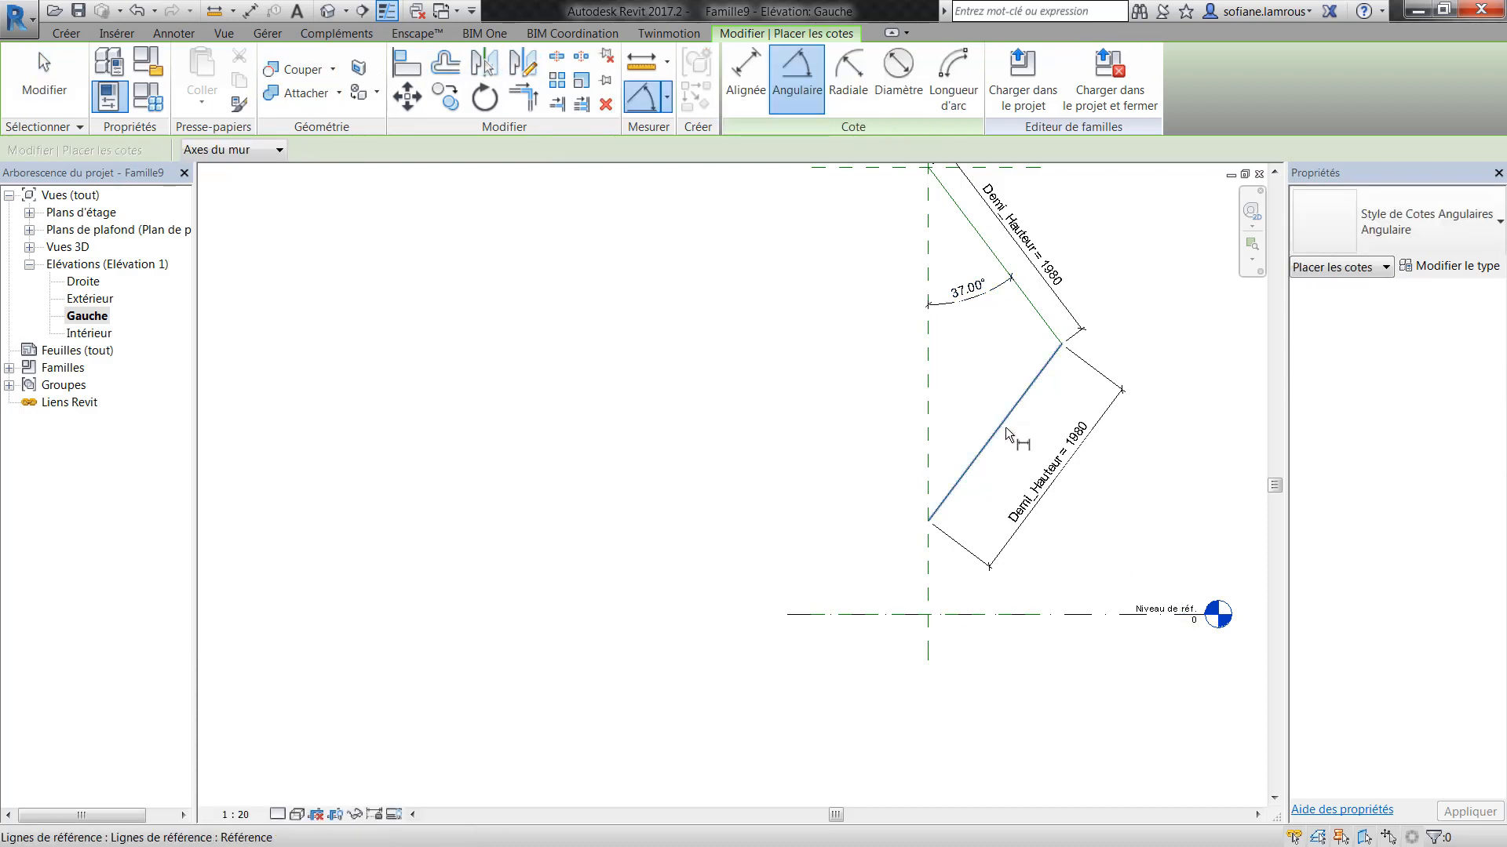
pyautogui.click(1006, 429)
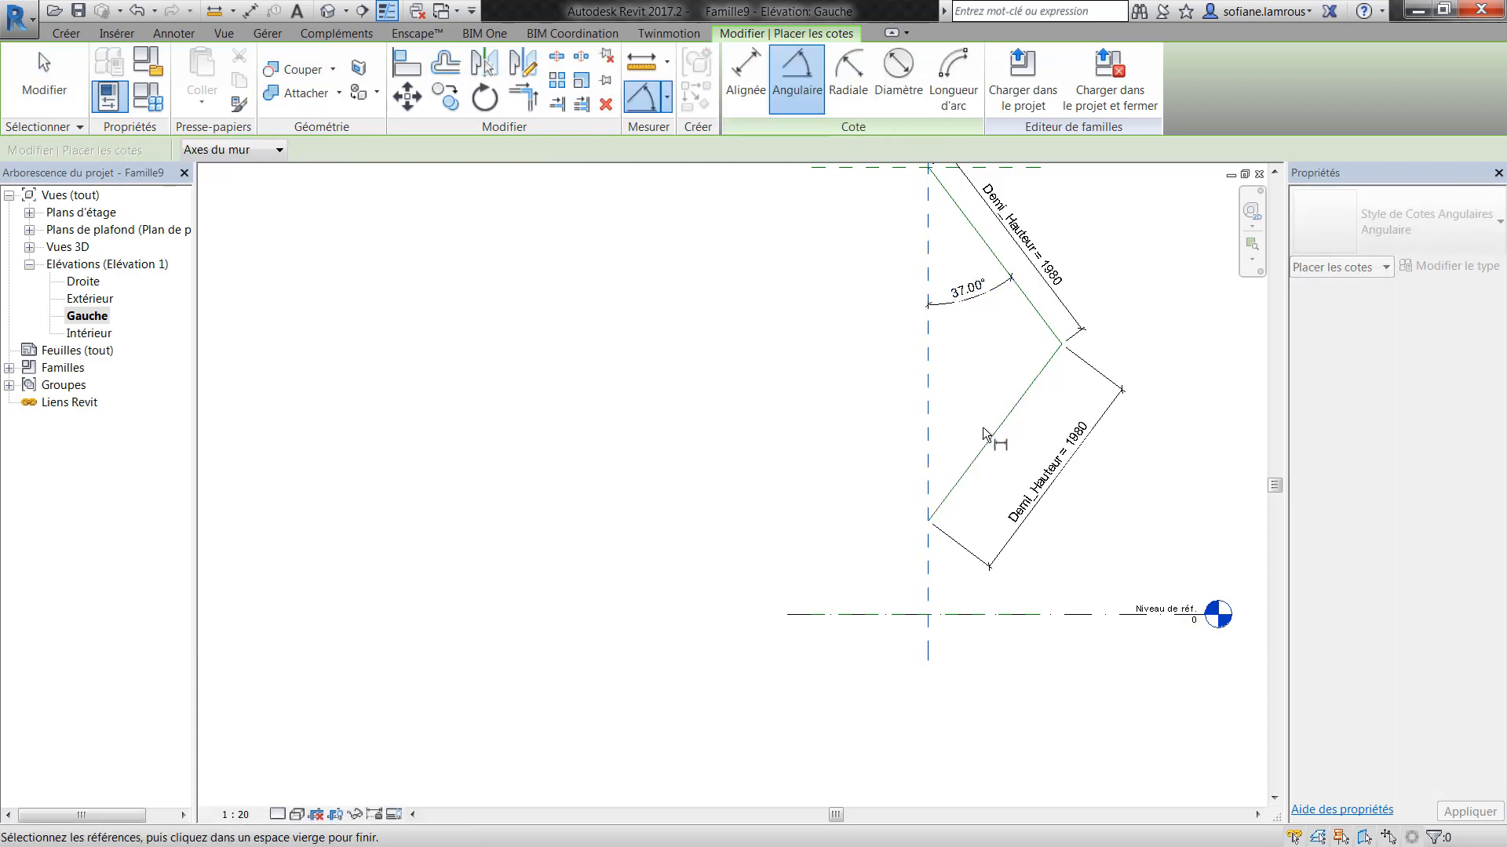
pyautogui.click(928, 424)
pyautogui.click(971, 442)
pyautogui.press('Escape')
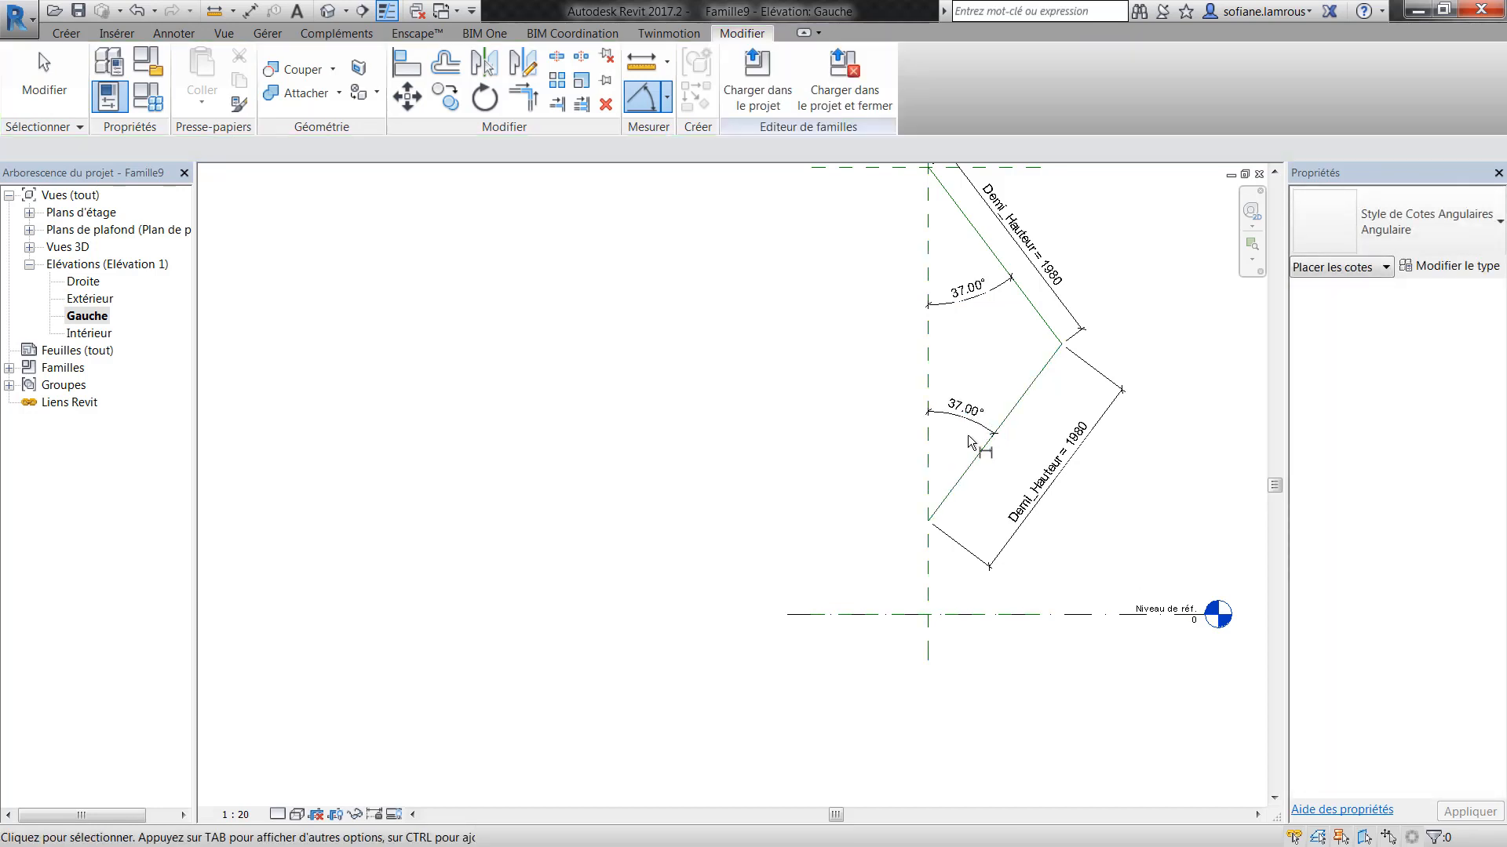
# - Label both angular dimensions with a new family type parameter named Ouverture, grouped under Cotes
pyautogui.click(973, 422)
pyautogui.keyDown('ctrl'); pyautogui.click(975, 298); pyautogui.keyUp('ctrl')
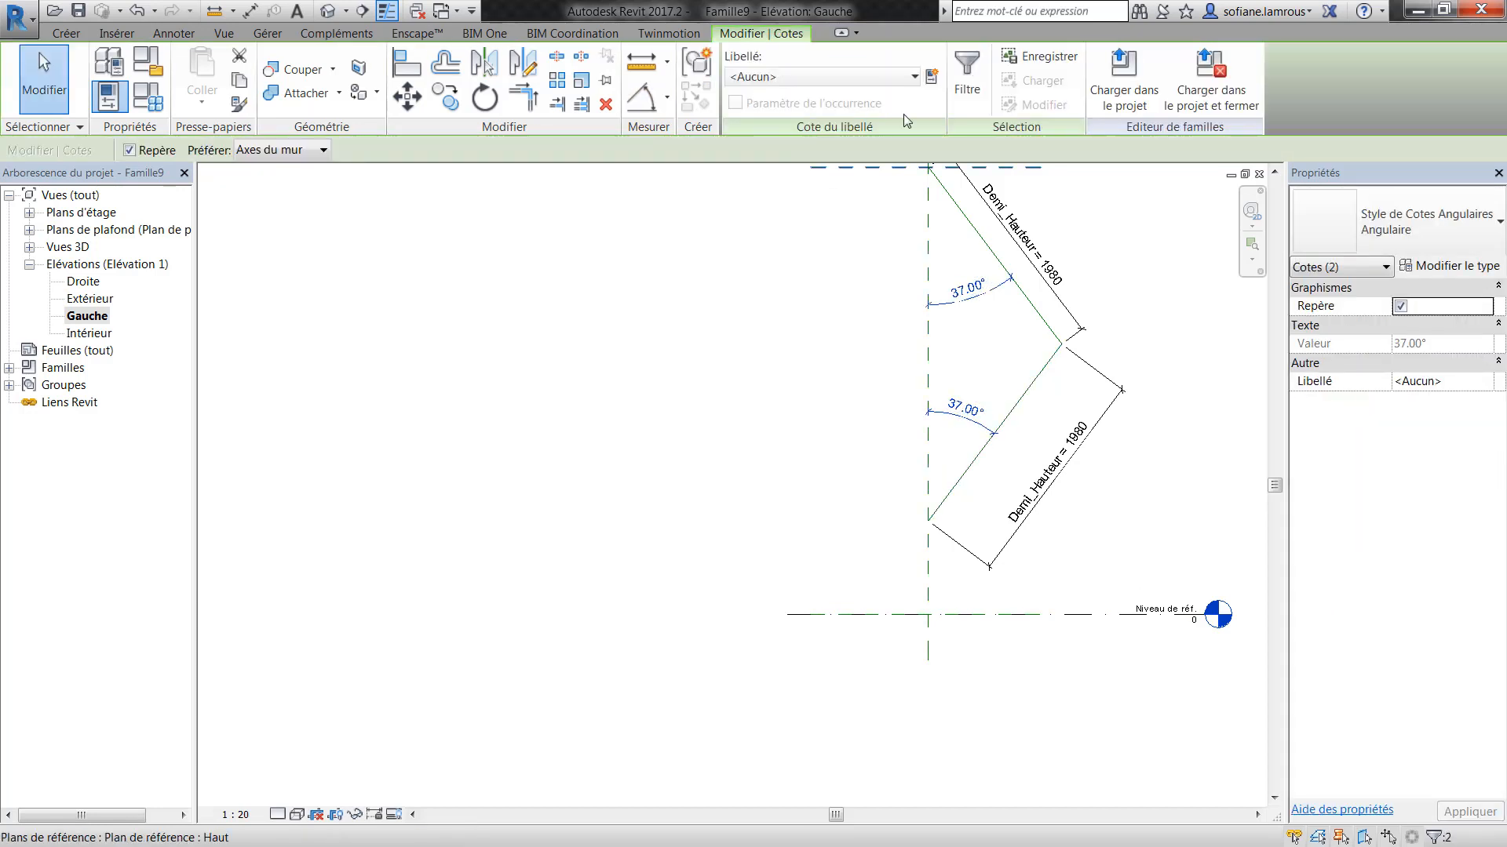
pyautogui.click(931, 76)
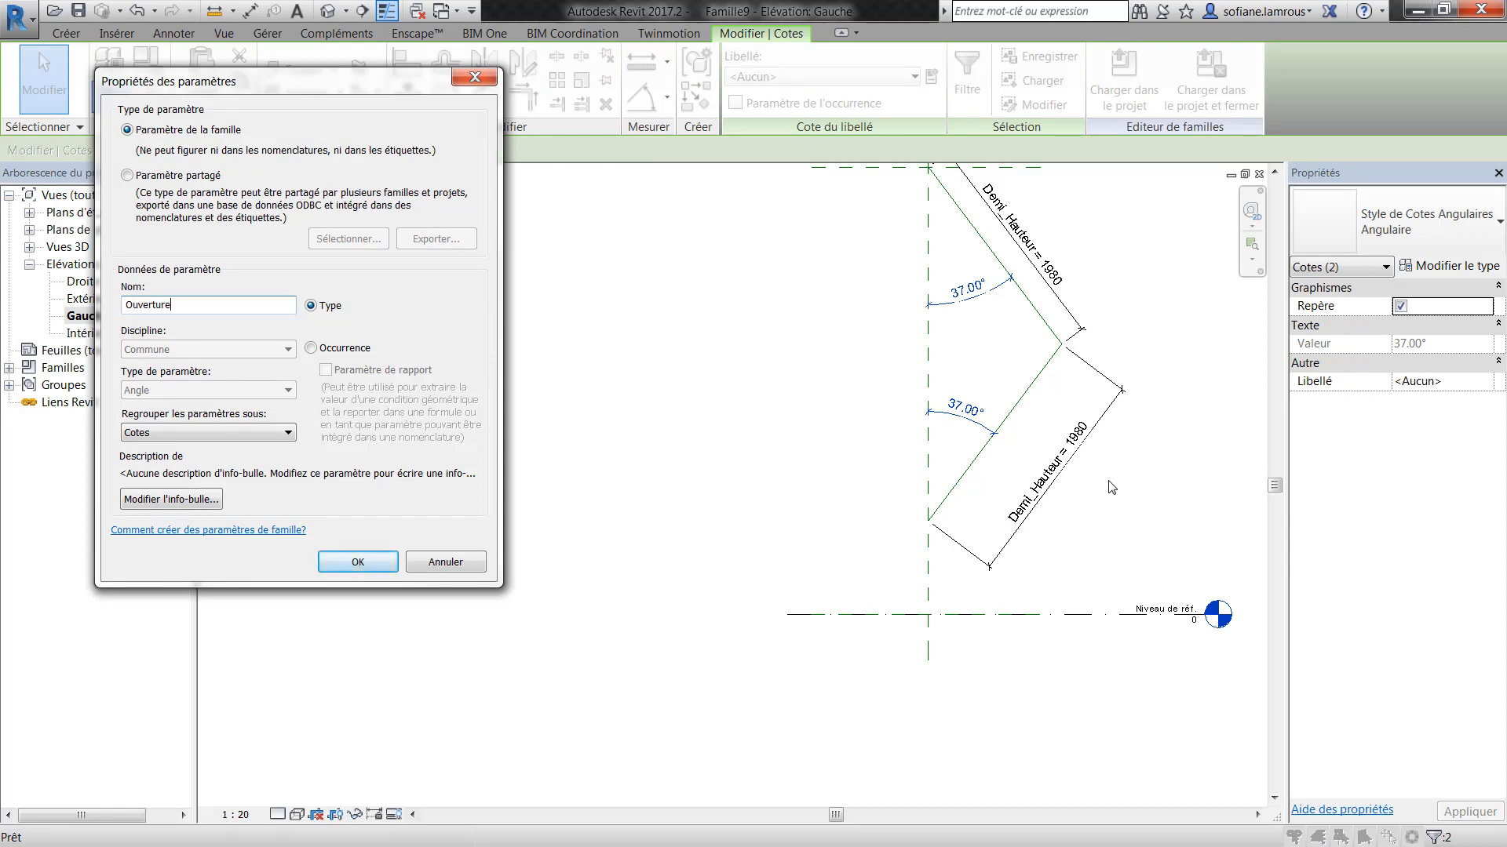
pyautogui.click(384, 564)
pyautogui.click(881, 481)
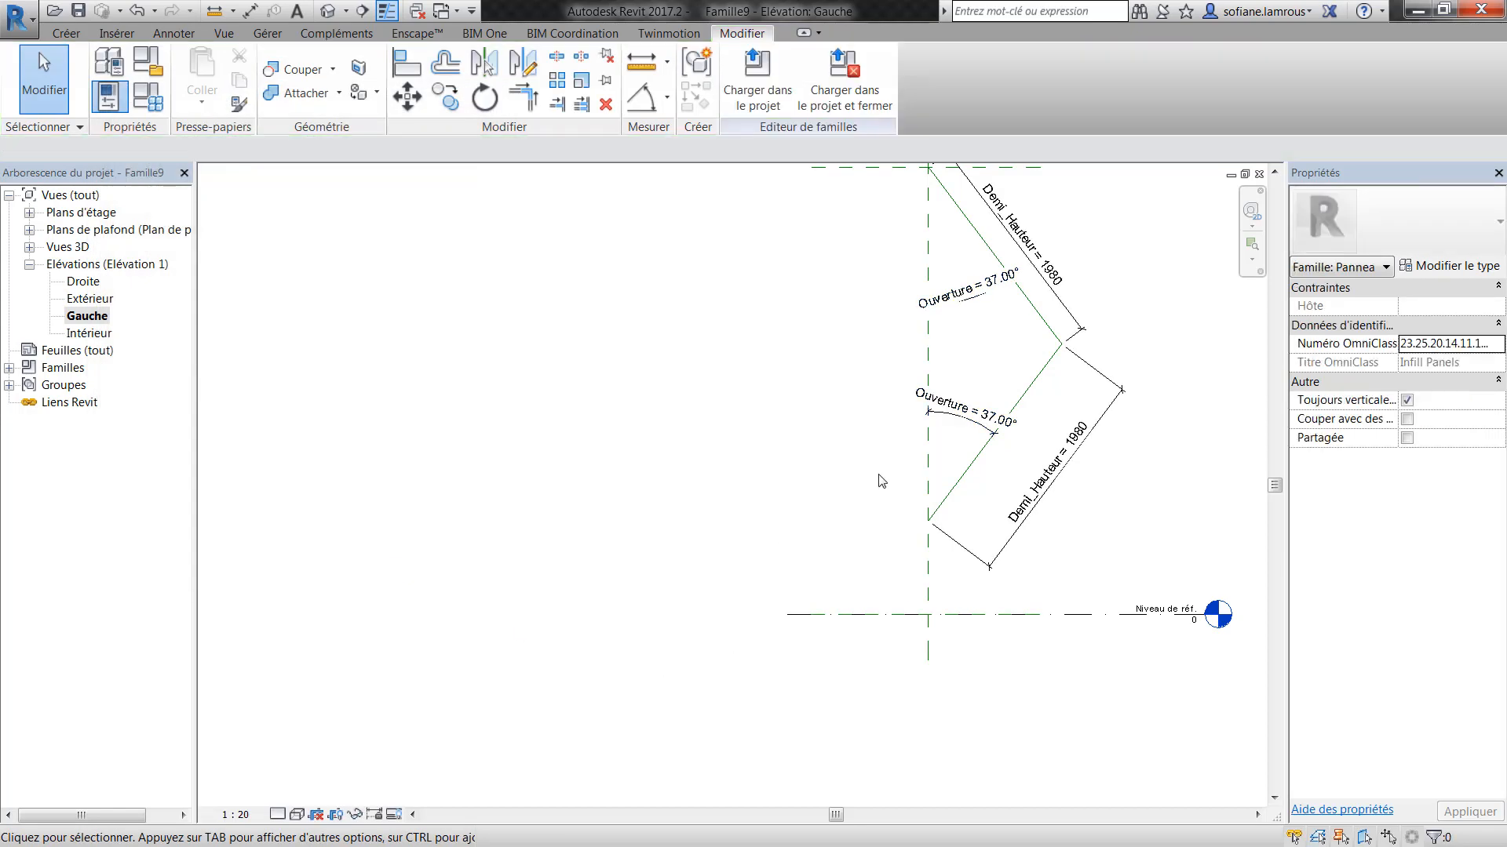
# - Flex the folded skeleton by setting the Ouverture angle to 20° and to 0°
pyautogui.doubleClick(995, 416)
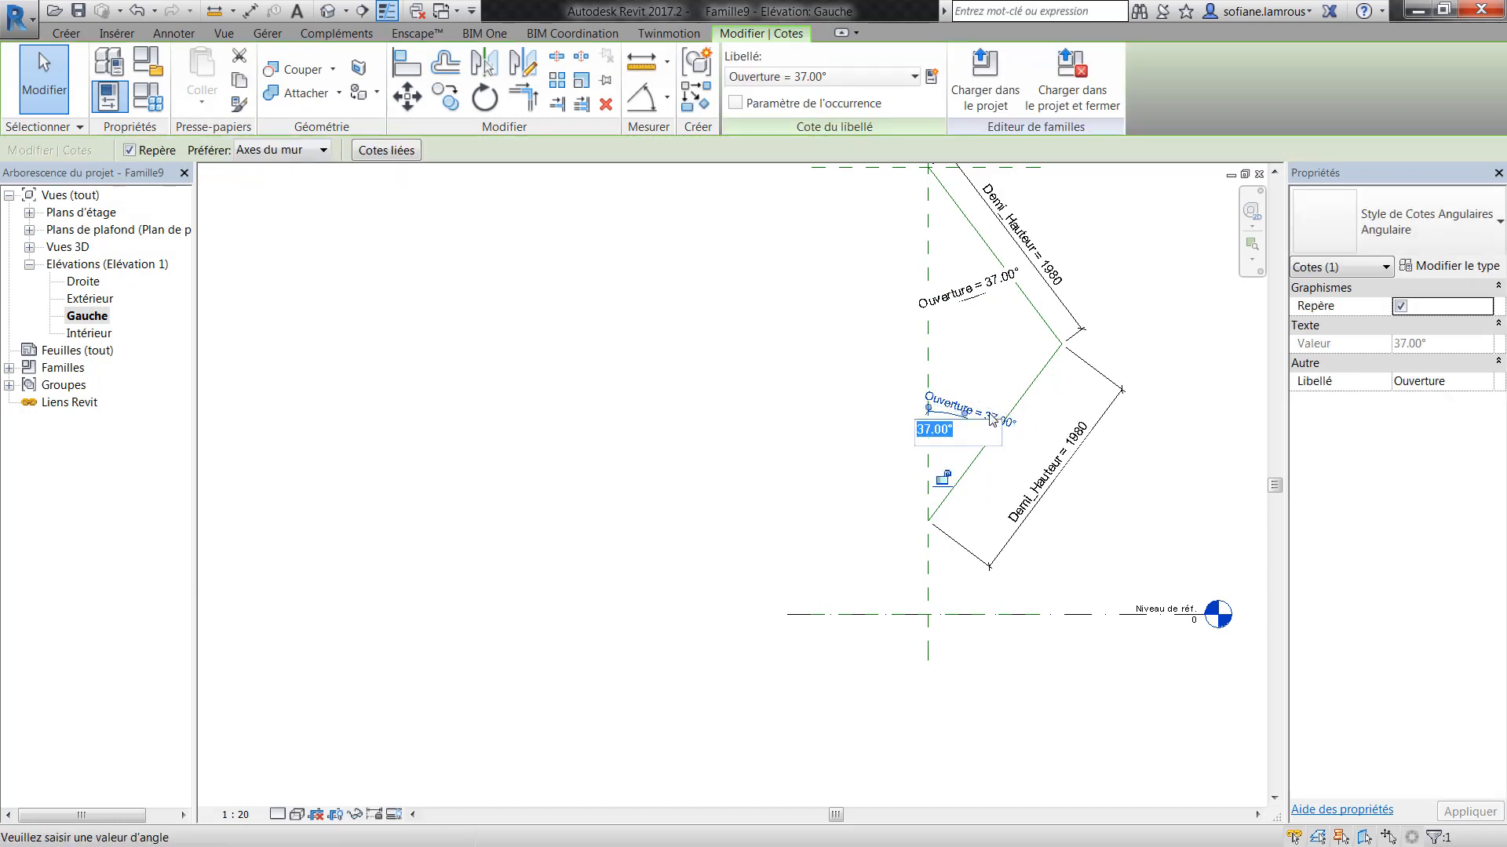
pyautogui.press('Return')
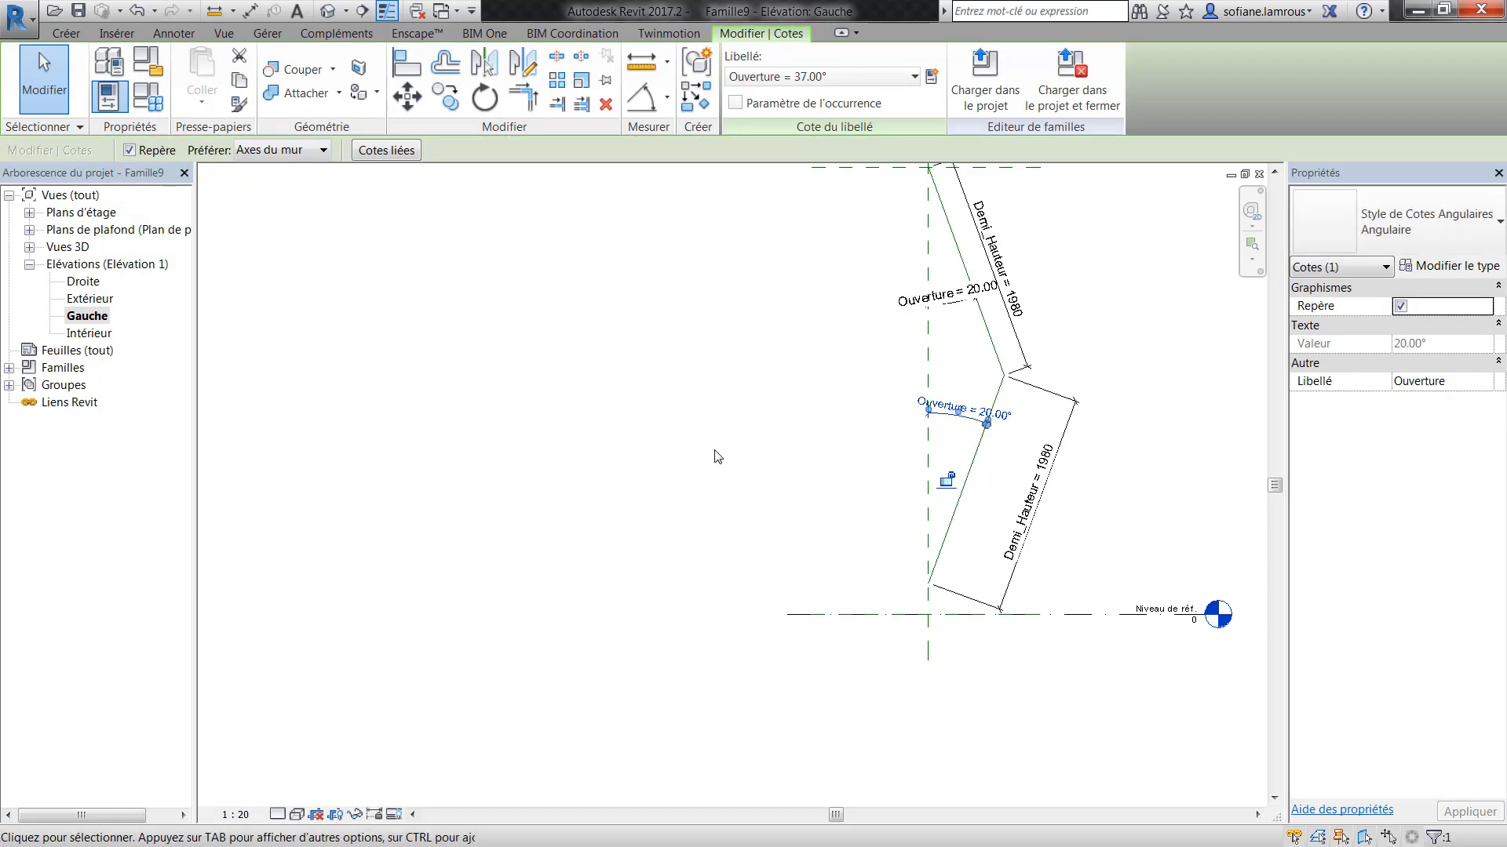
pyautogui.click(1003, 415)
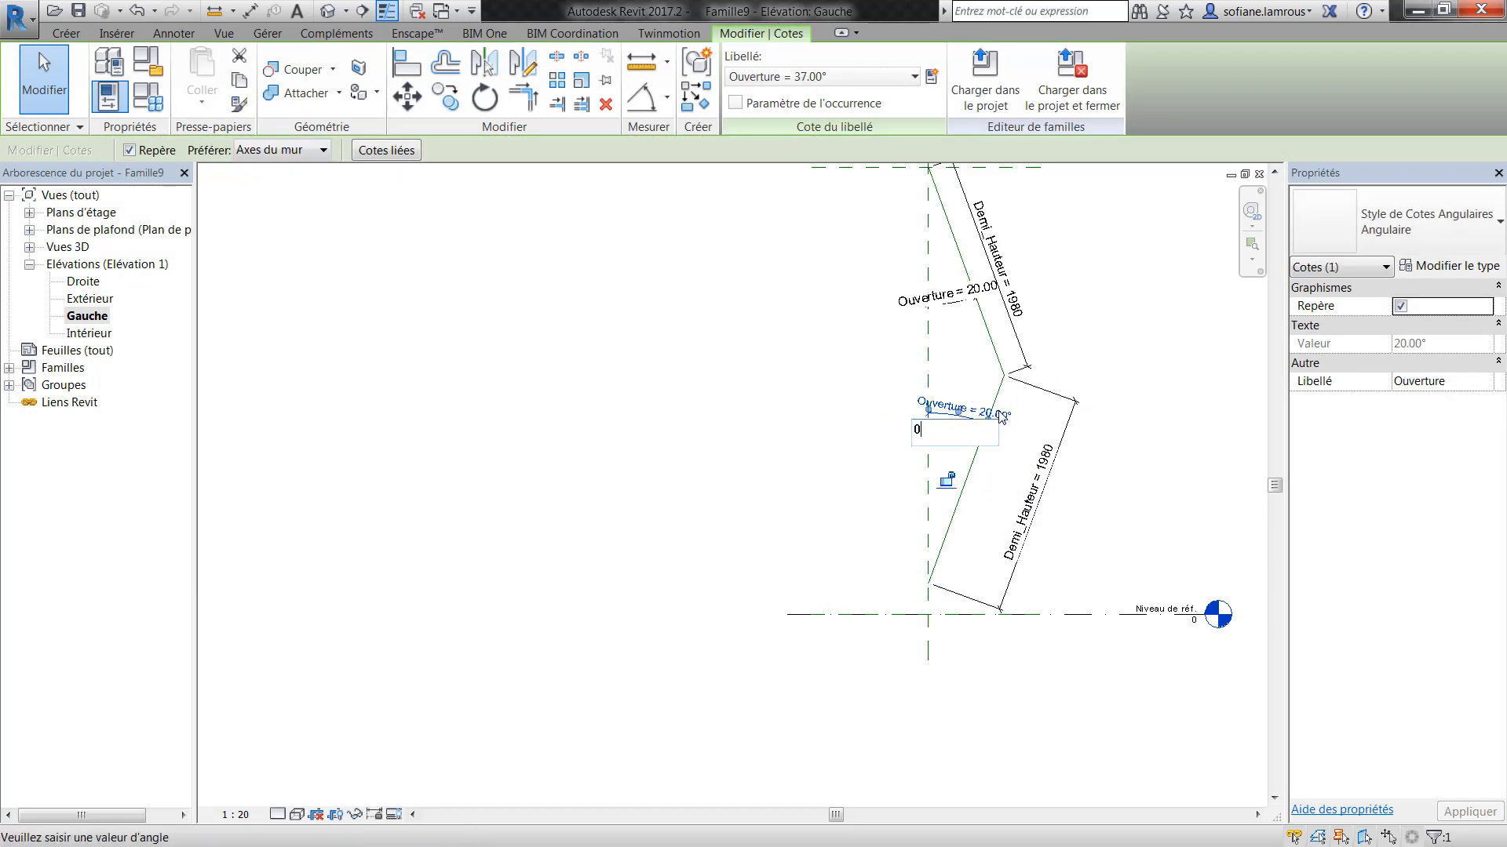
pyautogui.press('Return')
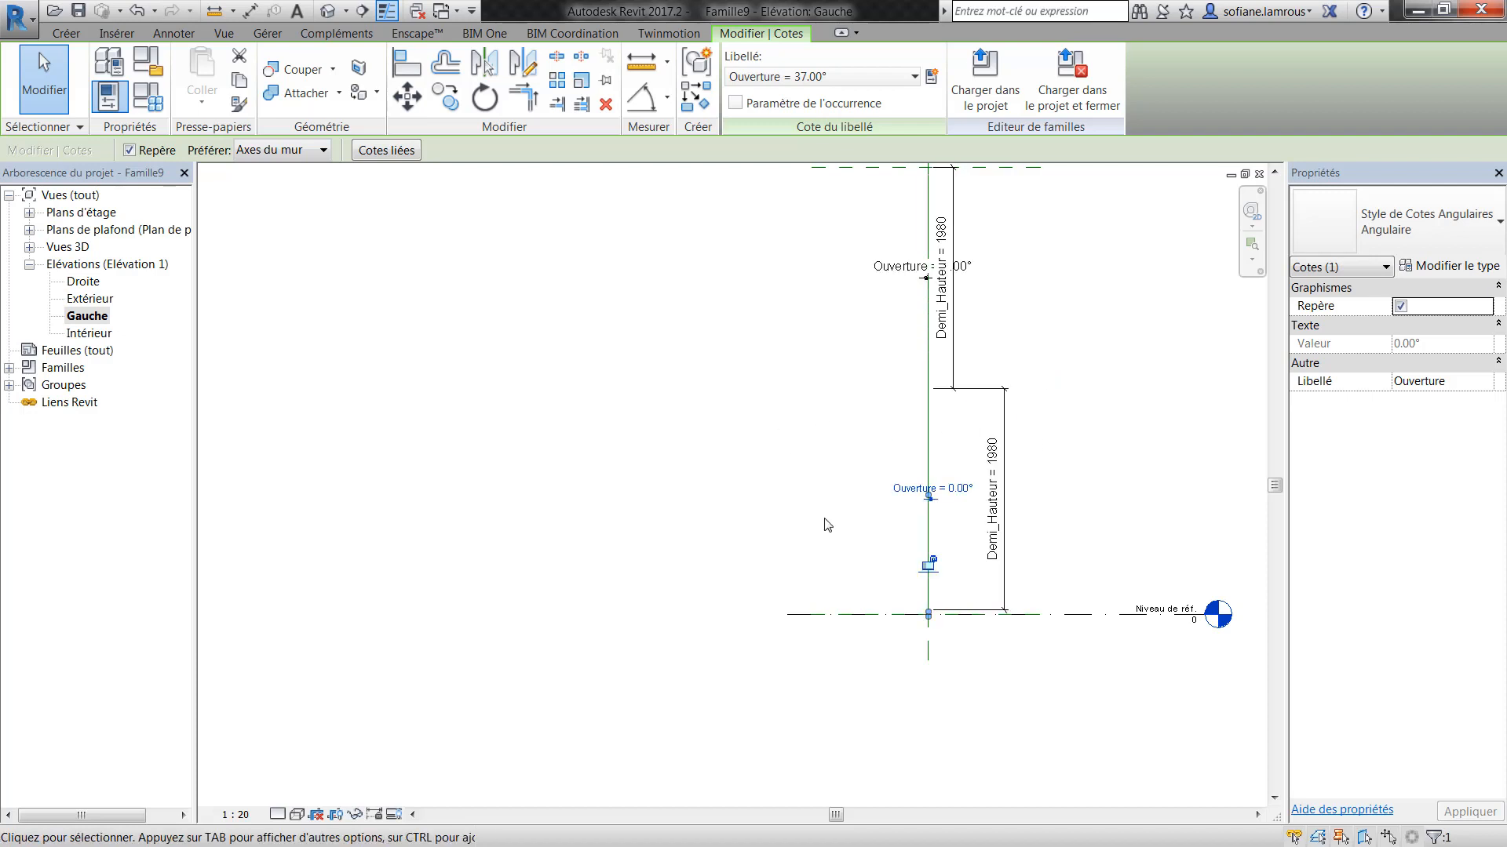
pyautogui.click(851, 629)
# - Set the Ouverture angle to 20° through the upper angular dimension
pyautogui.scroll(3, 930, 639)
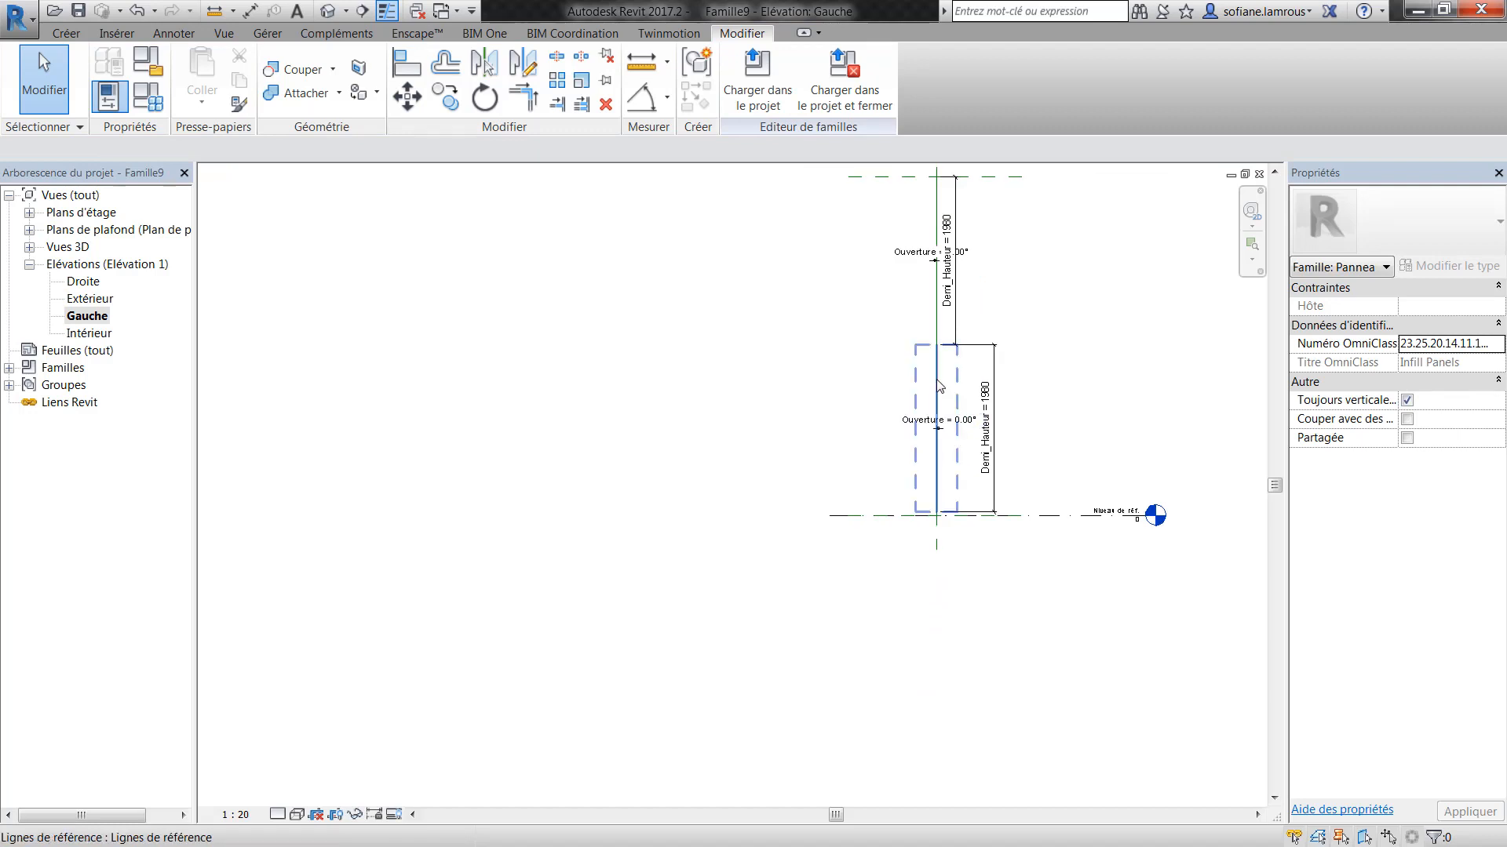
pyautogui.scroll(2, 934, 321)
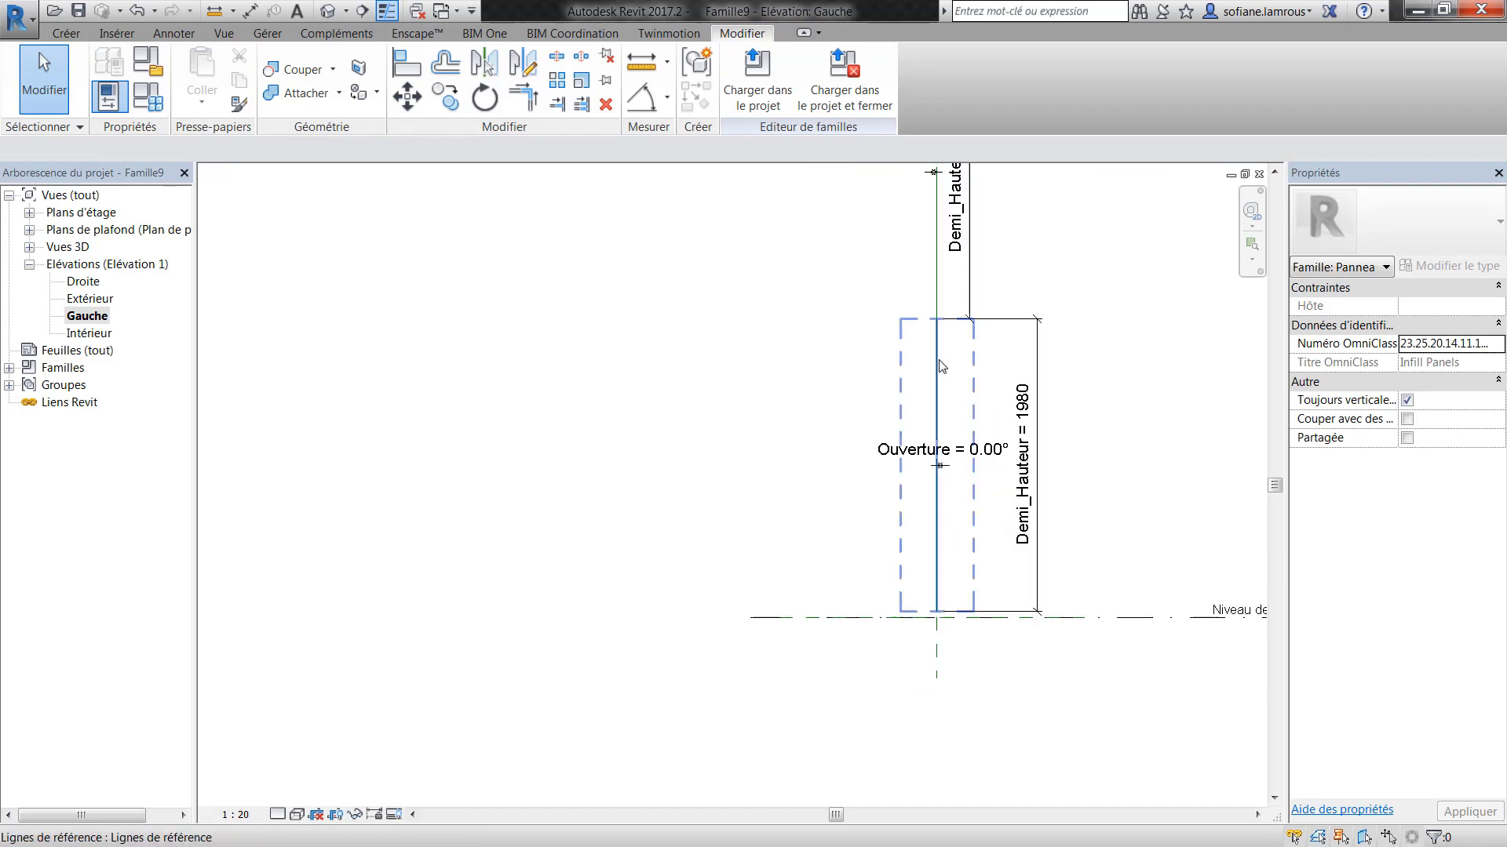
pyautogui.moveTo(947, 509); pyautogui.dragTo(942, 770, button='middle')
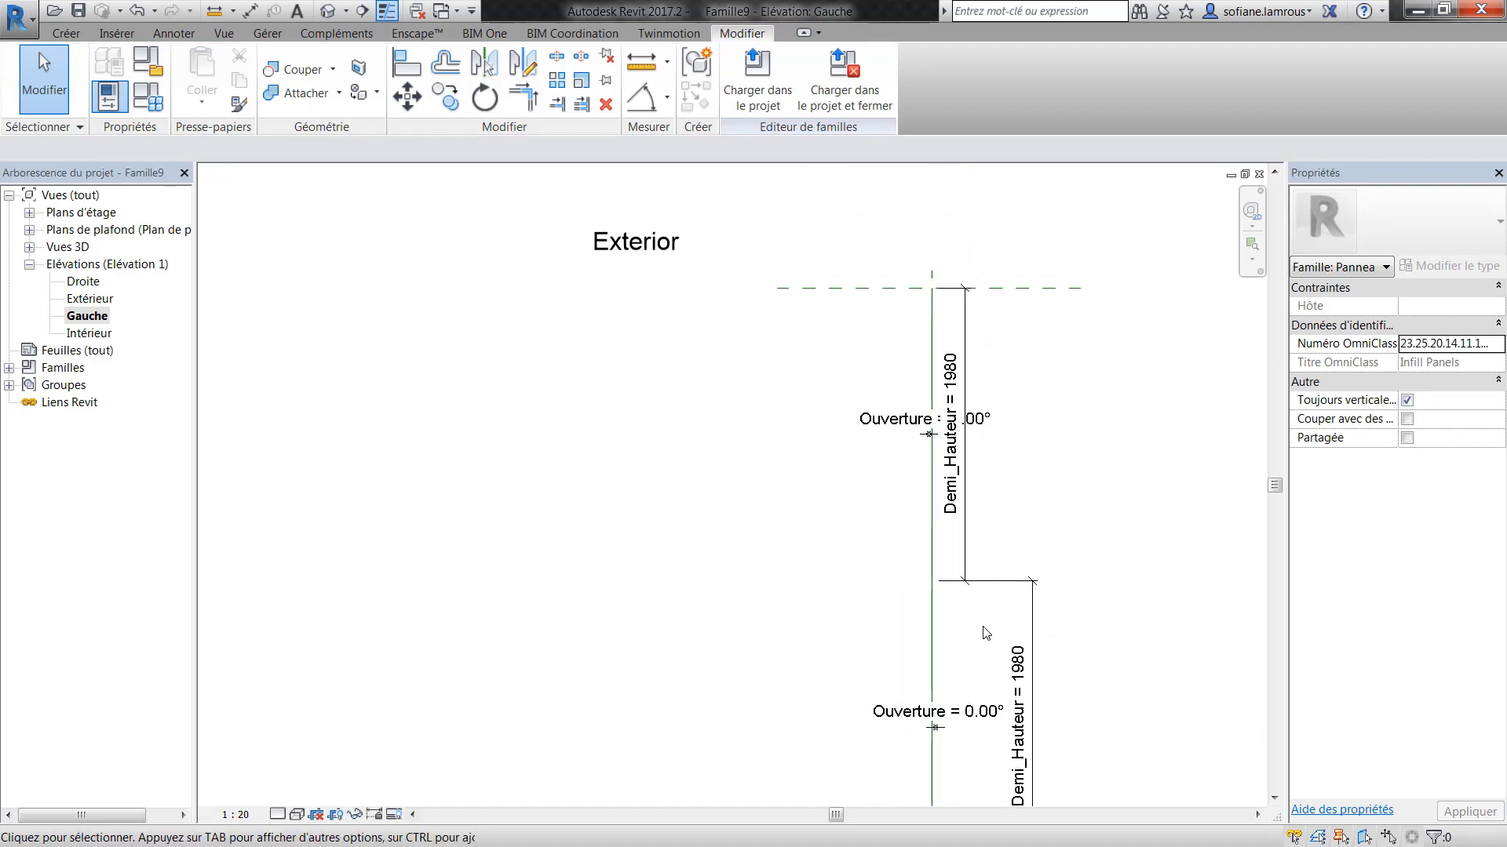
pyautogui.click(981, 422)
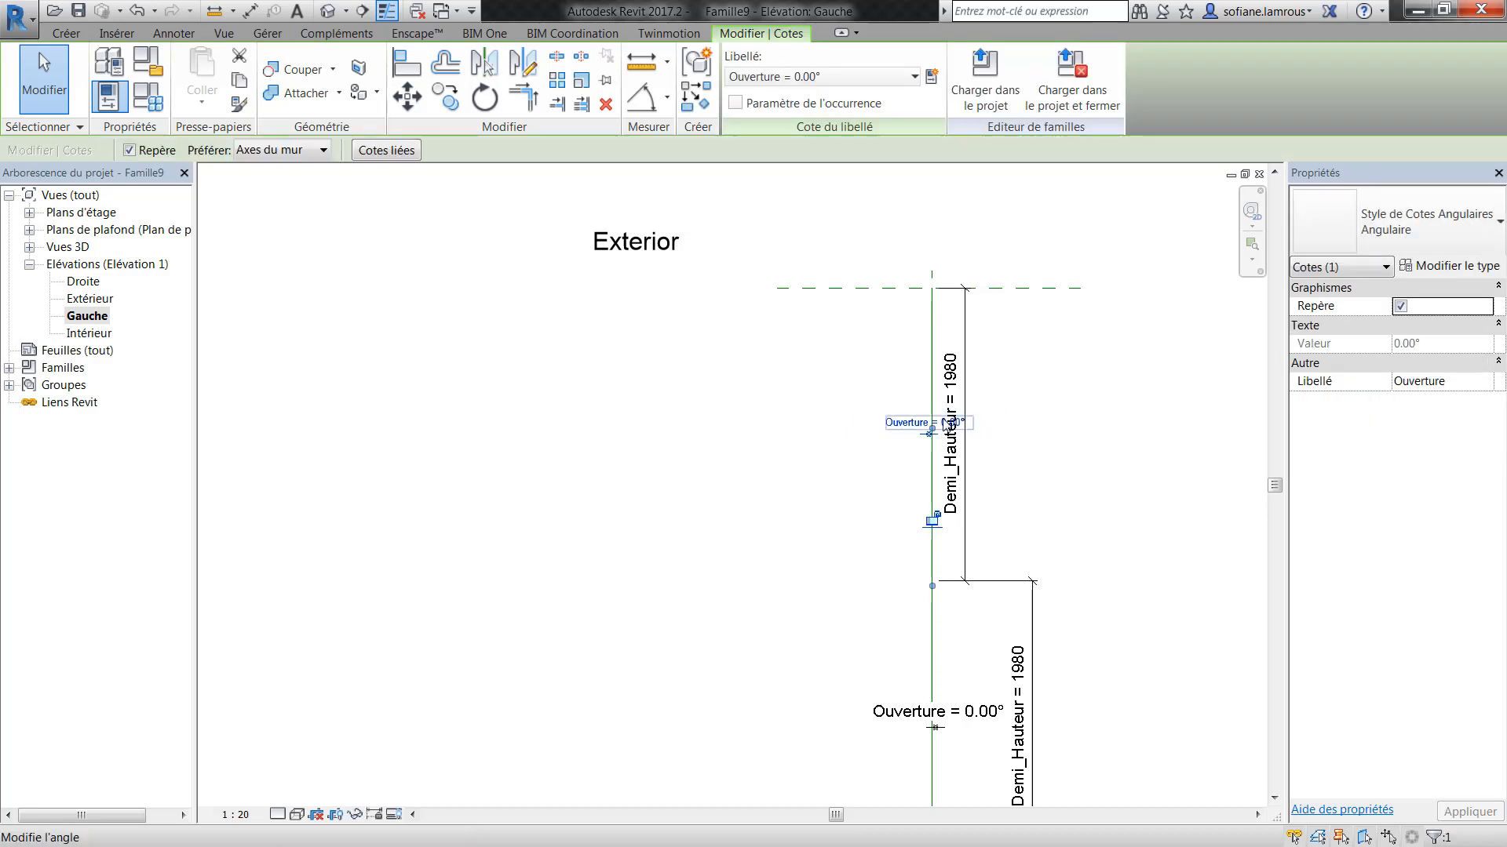
pyautogui.click(945, 424)
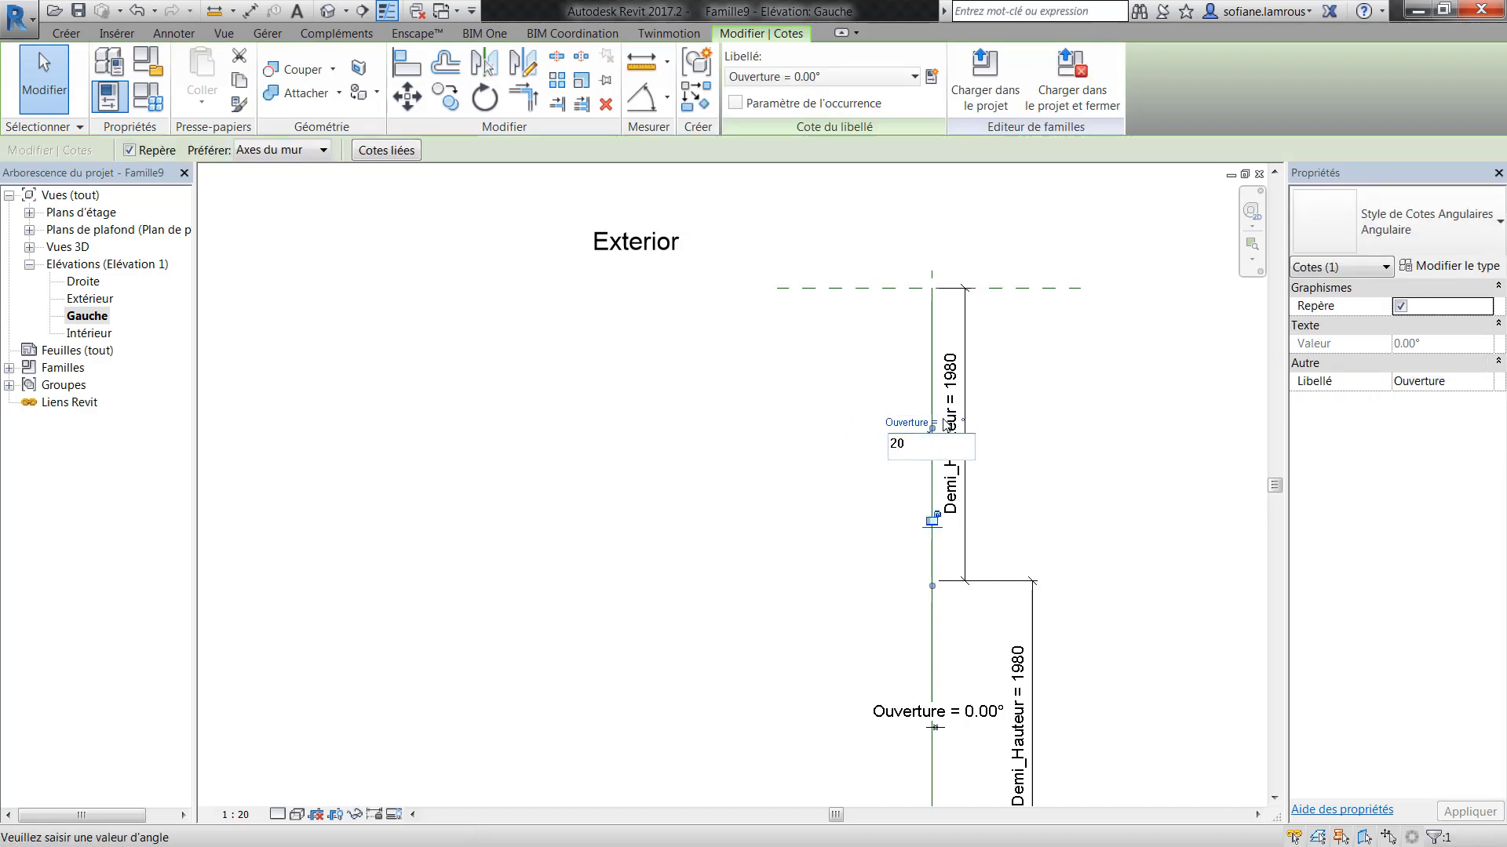
pyautogui.write('20')
pyautogui.press('Return')
pyautogui.scroll(-5, 1097, 566)
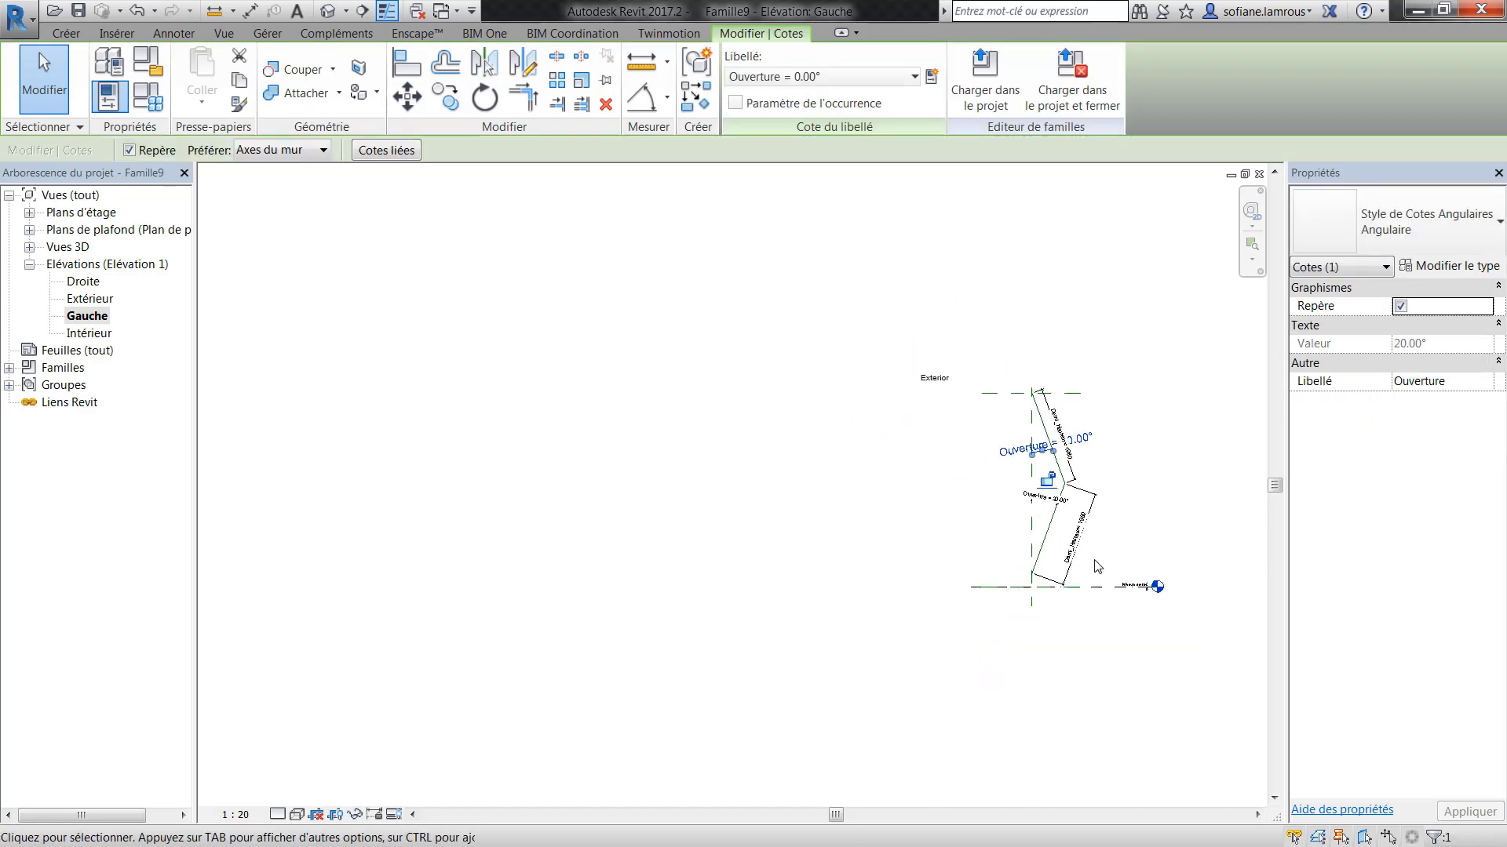
pyautogui.scroll(3, 1022, 297)
pyautogui.moveTo(1098, 620); pyautogui.dragTo(826, 306, button='middle')
pyautogui.click(975, 408)
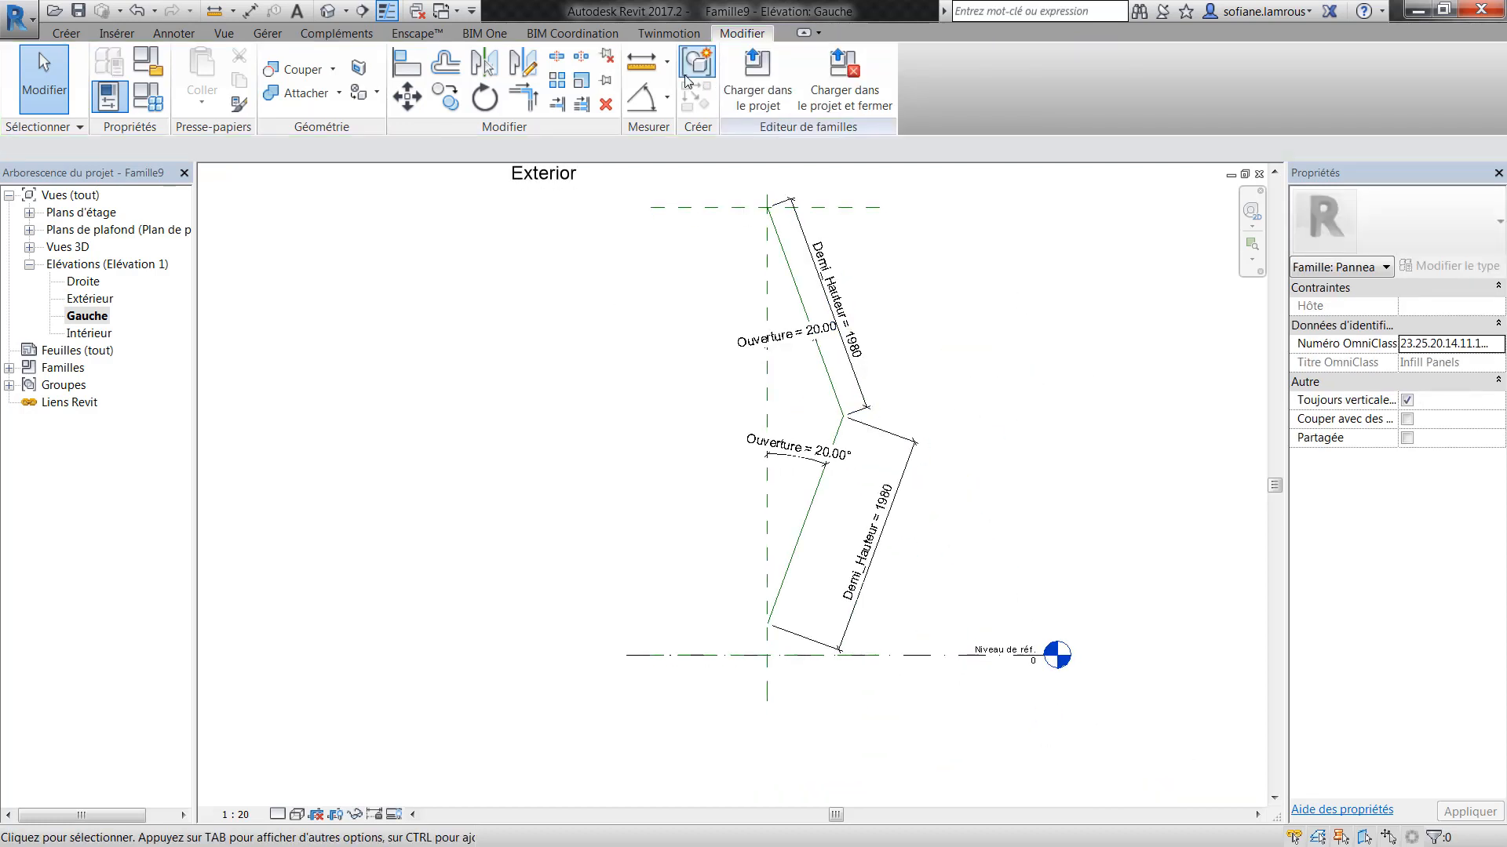
# - Open the default 3D view and set its scale to 1:20
pyautogui.click(336, 14)
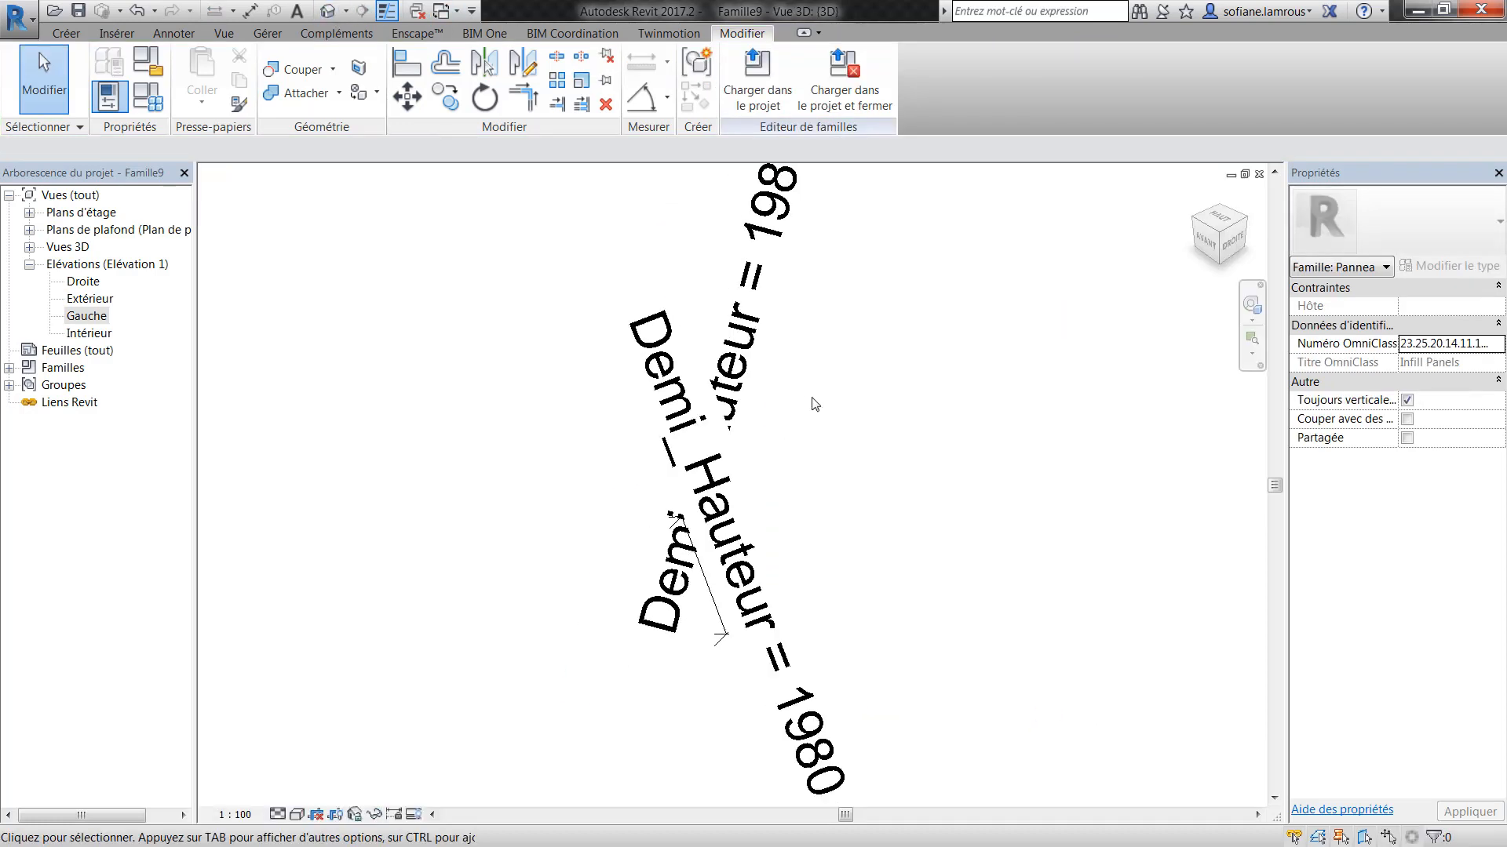
pyautogui.click(244, 816)
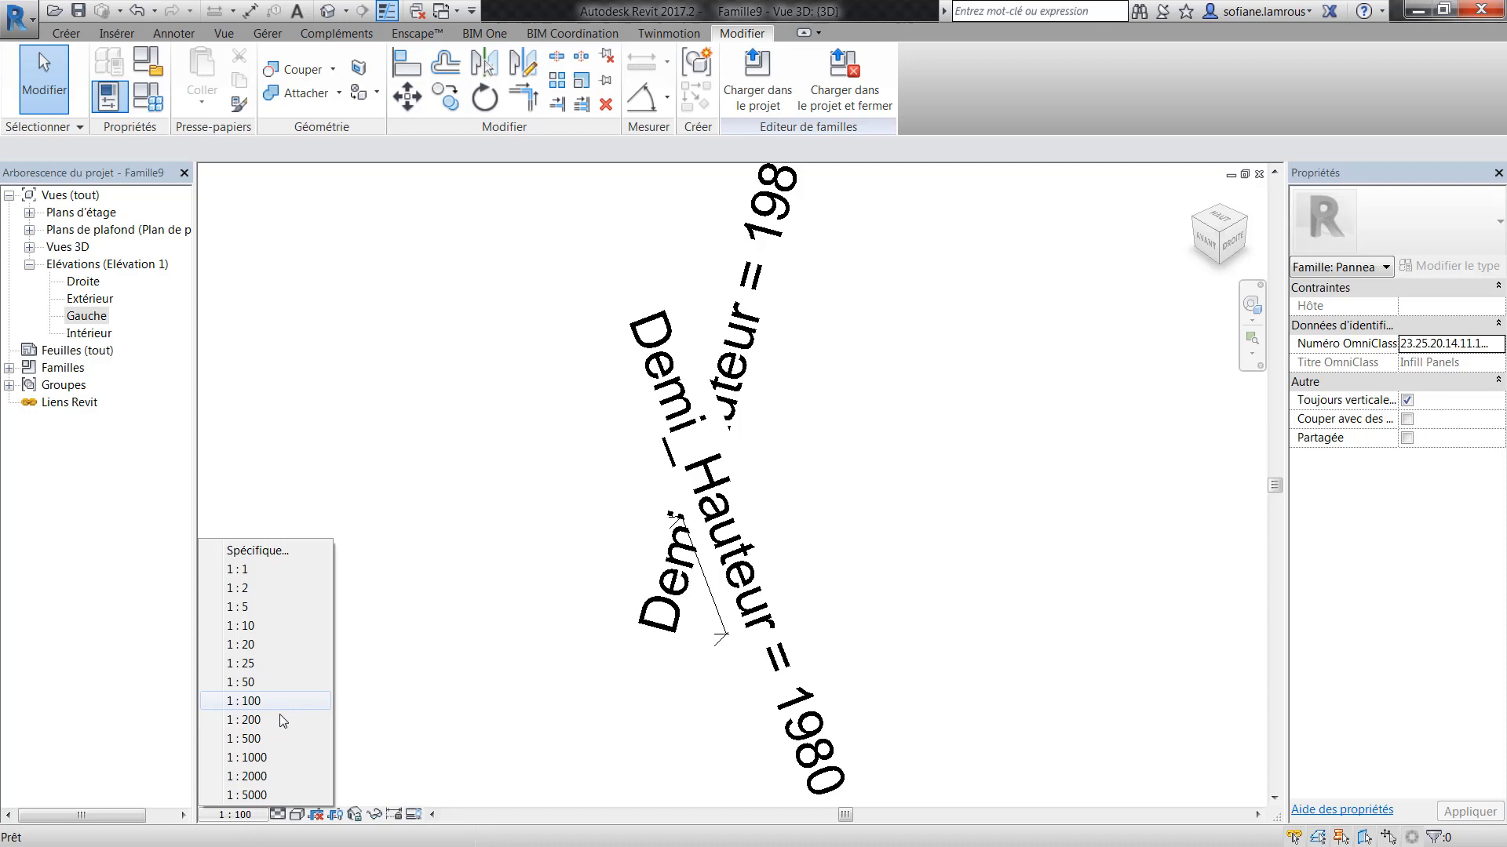
pyautogui.click(275, 645)
pyautogui.keyDown('shift'); pyautogui.moveTo(715, 473); pyautogui.dragTo(860, 502, button='middle'); pyautogui.keyUp('shift')
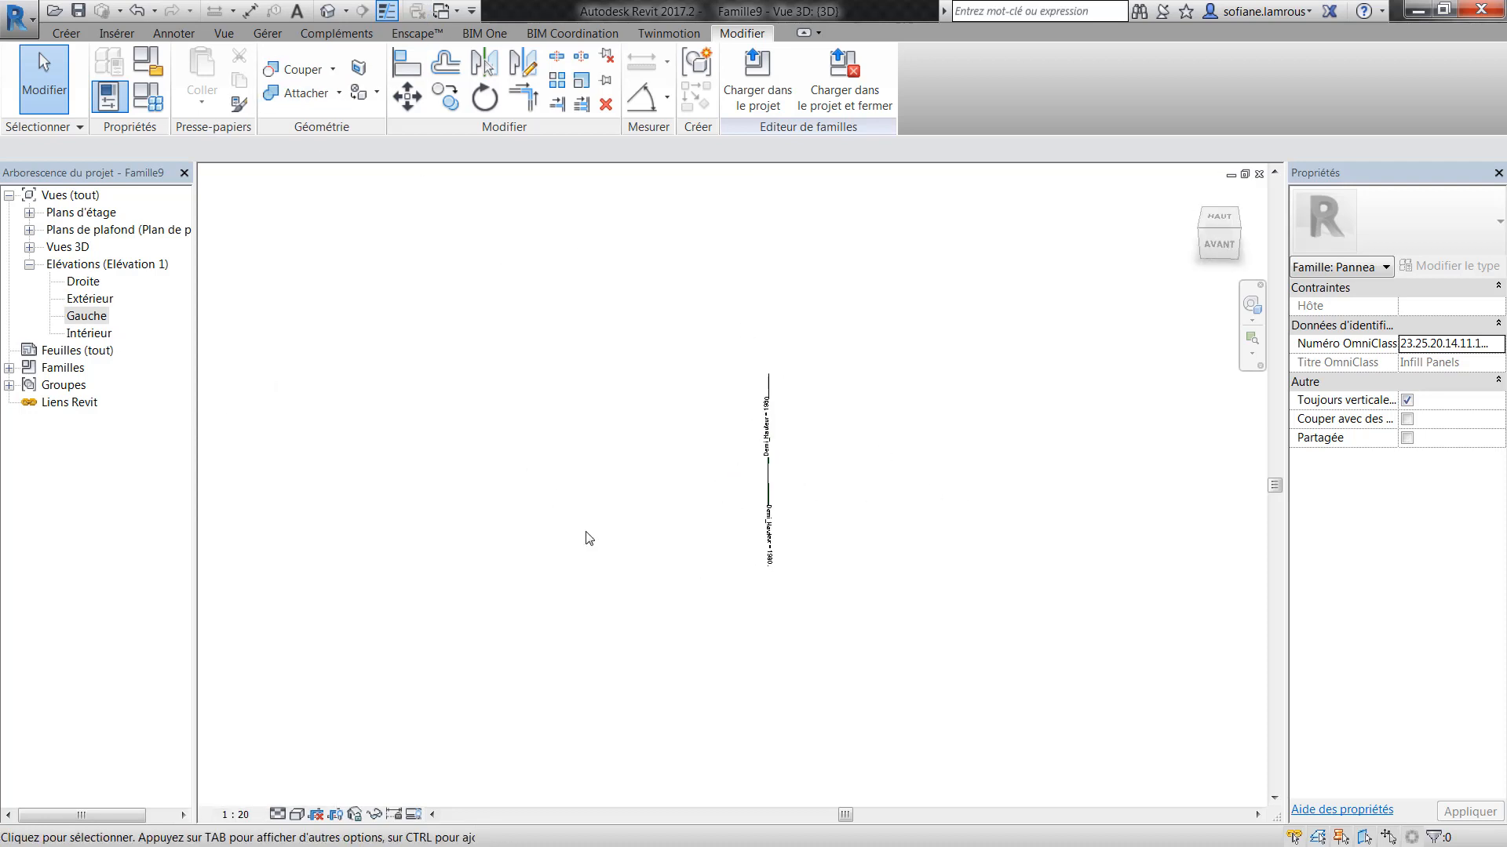
# - Switch to the Cadre_Mur rideau family and load it into Famille9 only
pyautogui.hotkey('ctrl', 'Tab')
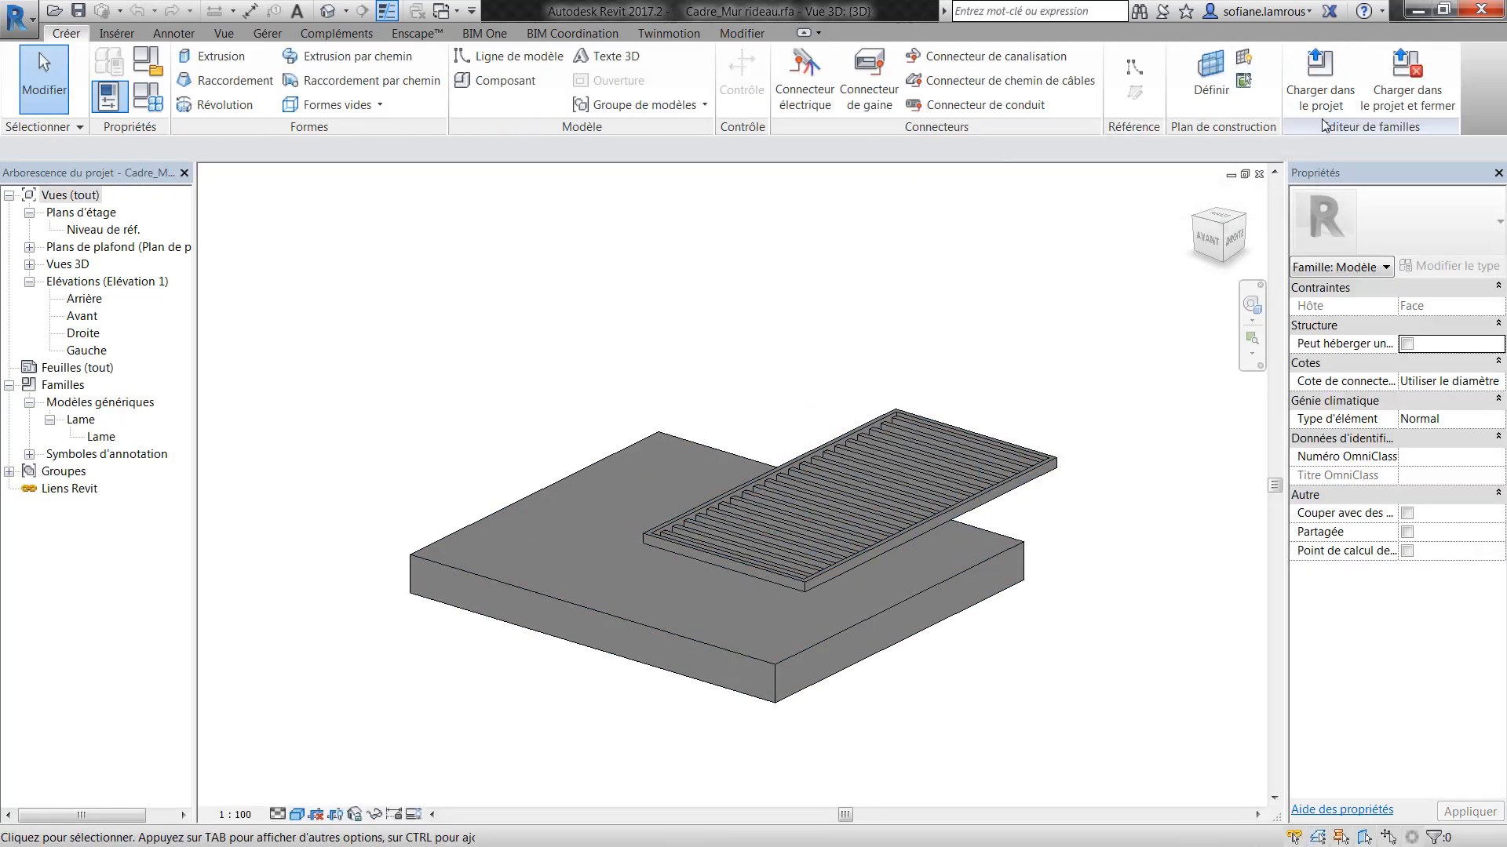
pyautogui.click(1319, 79)
pyautogui.click(635, 345)
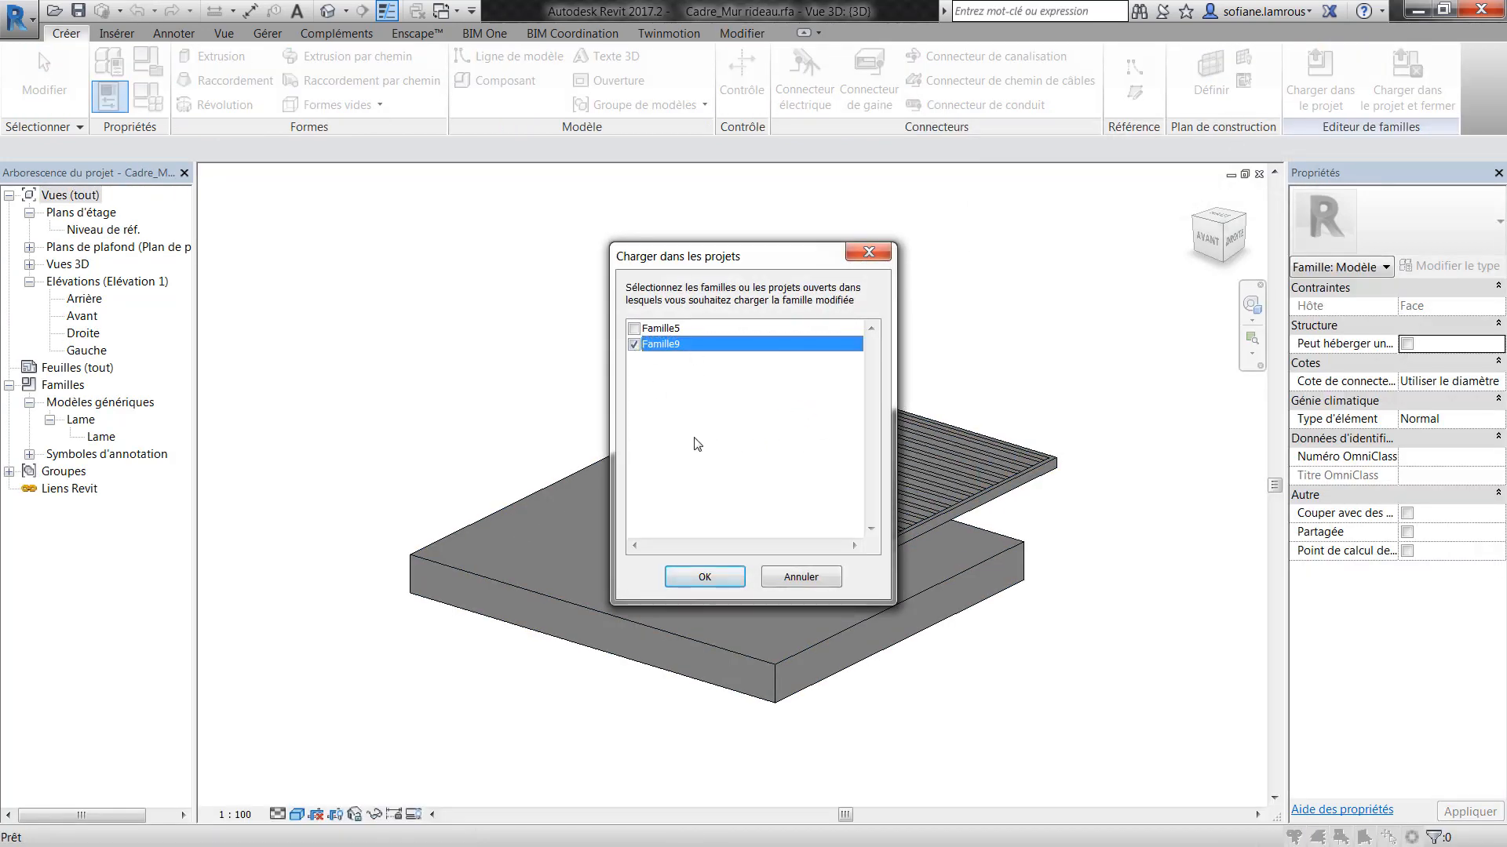
pyautogui.click(705, 577)
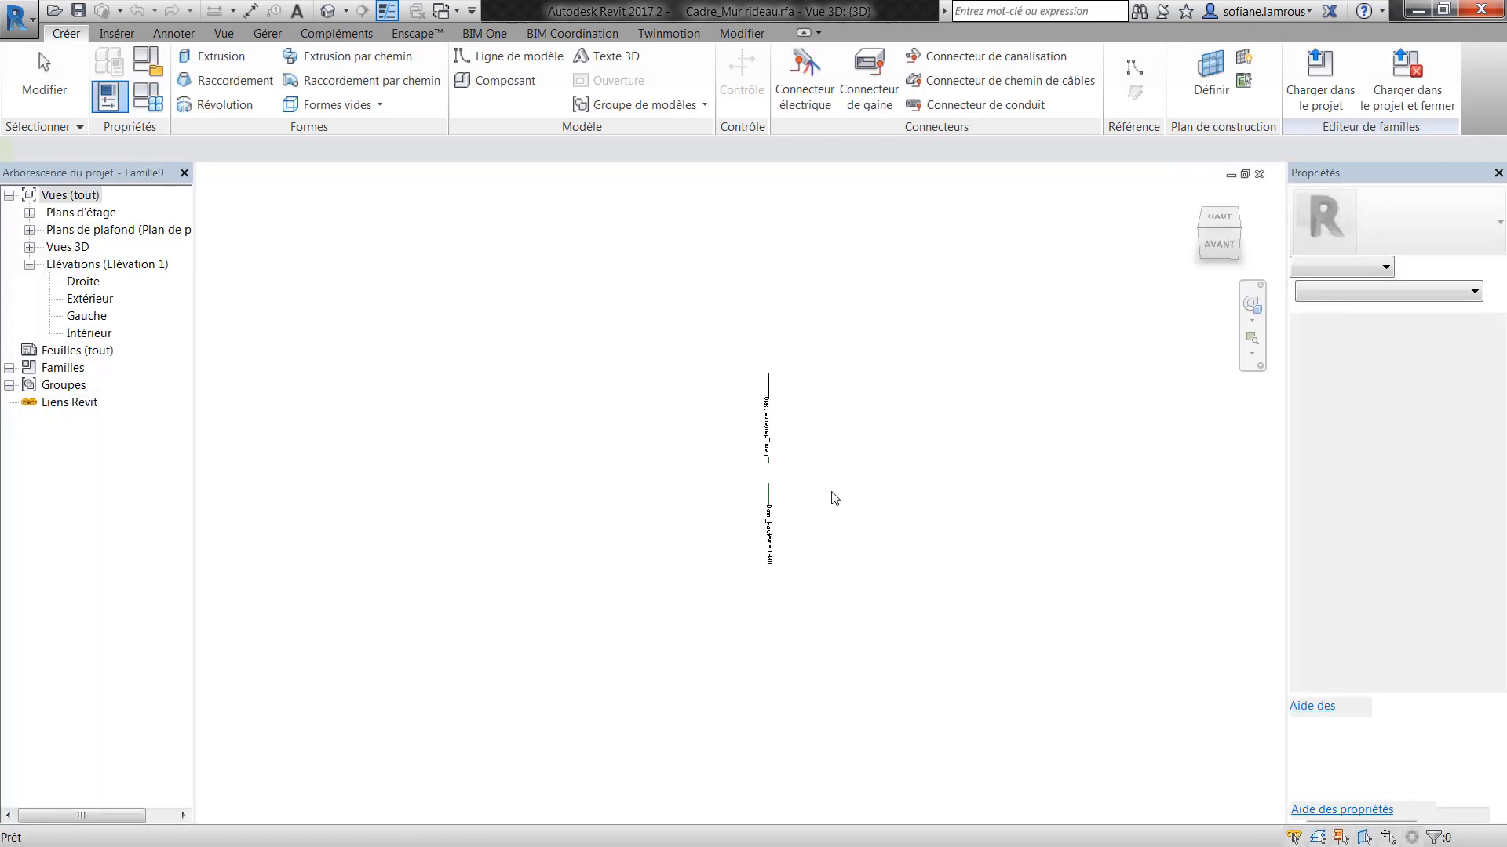
# - Start placing a Cadre_Mur rideau component and pick the upper reference line's plane as its placement plane
pyautogui.keyDown('shift'); pyautogui.moveTo(757, 497); pyautogui.dragTo(820, 506, button='middle'); pyautogui.keyUp('shift')
pyautogui.click(937, 74)
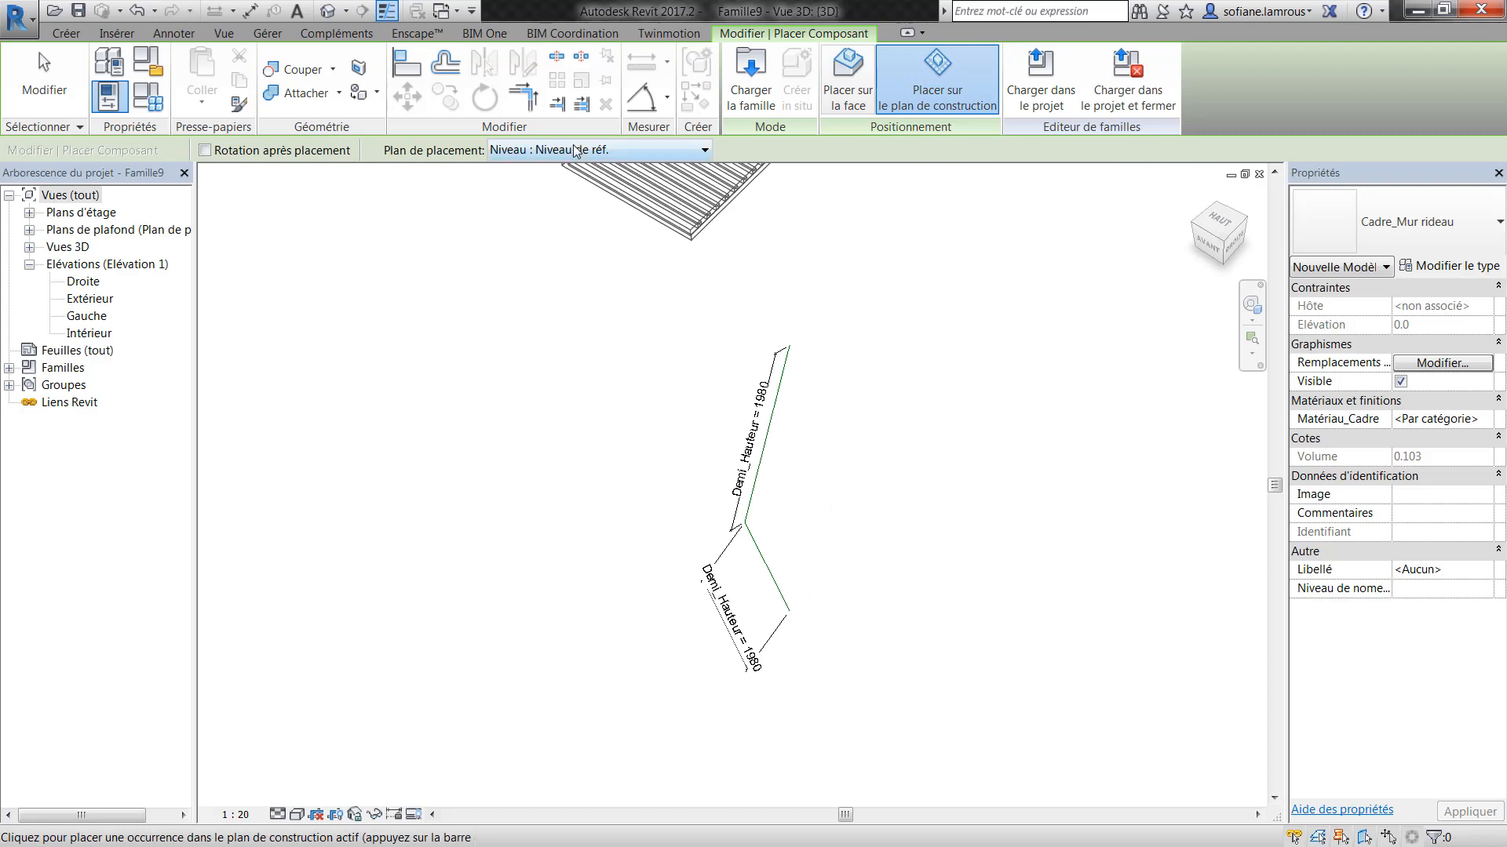
pyautogui.click(549, 149)
pyautogui.click(518, 170)
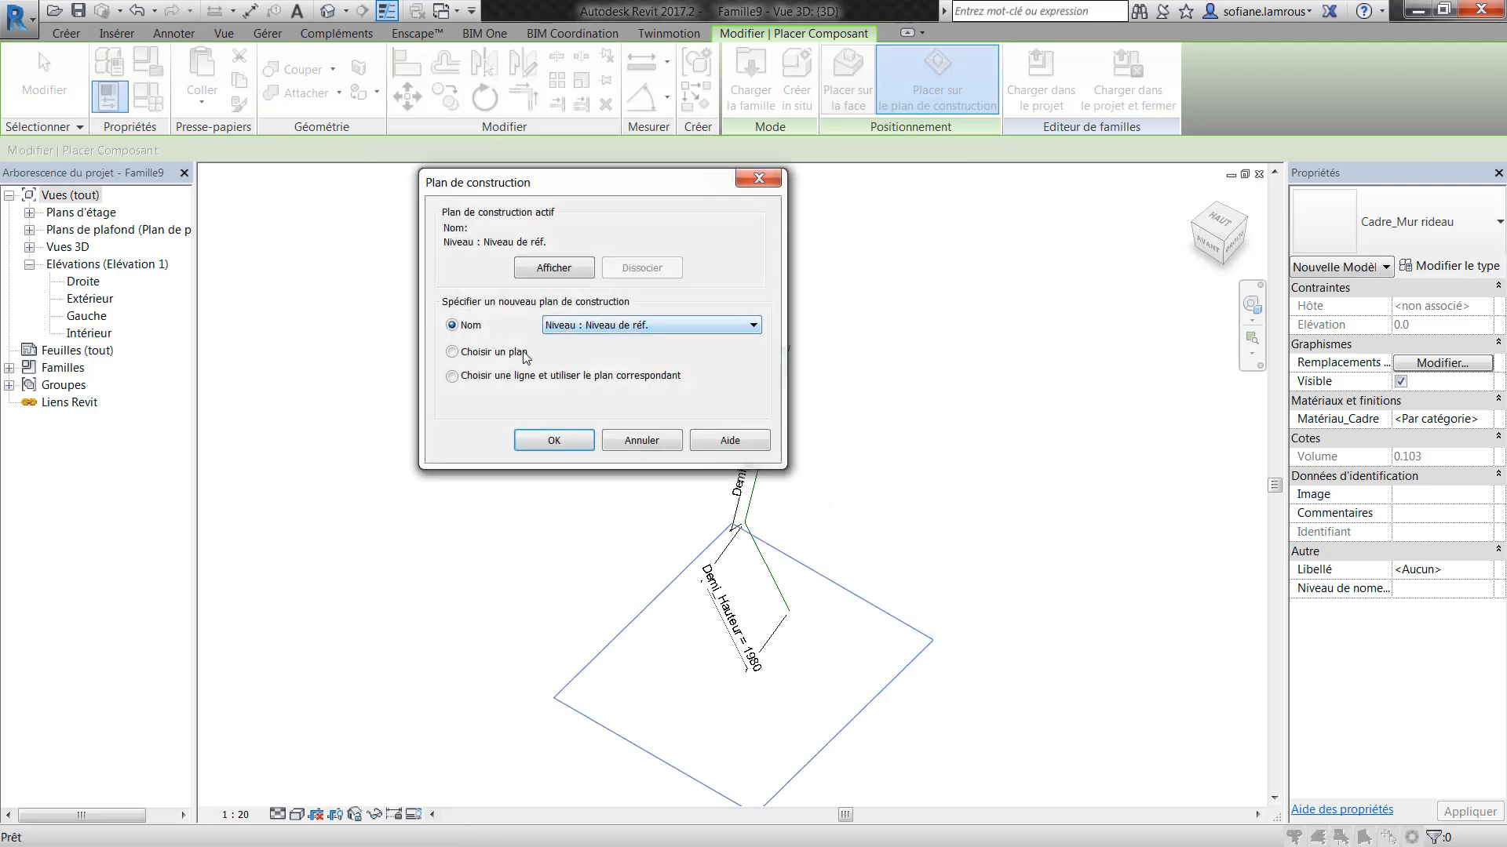
pyautogui.click(566, 438)
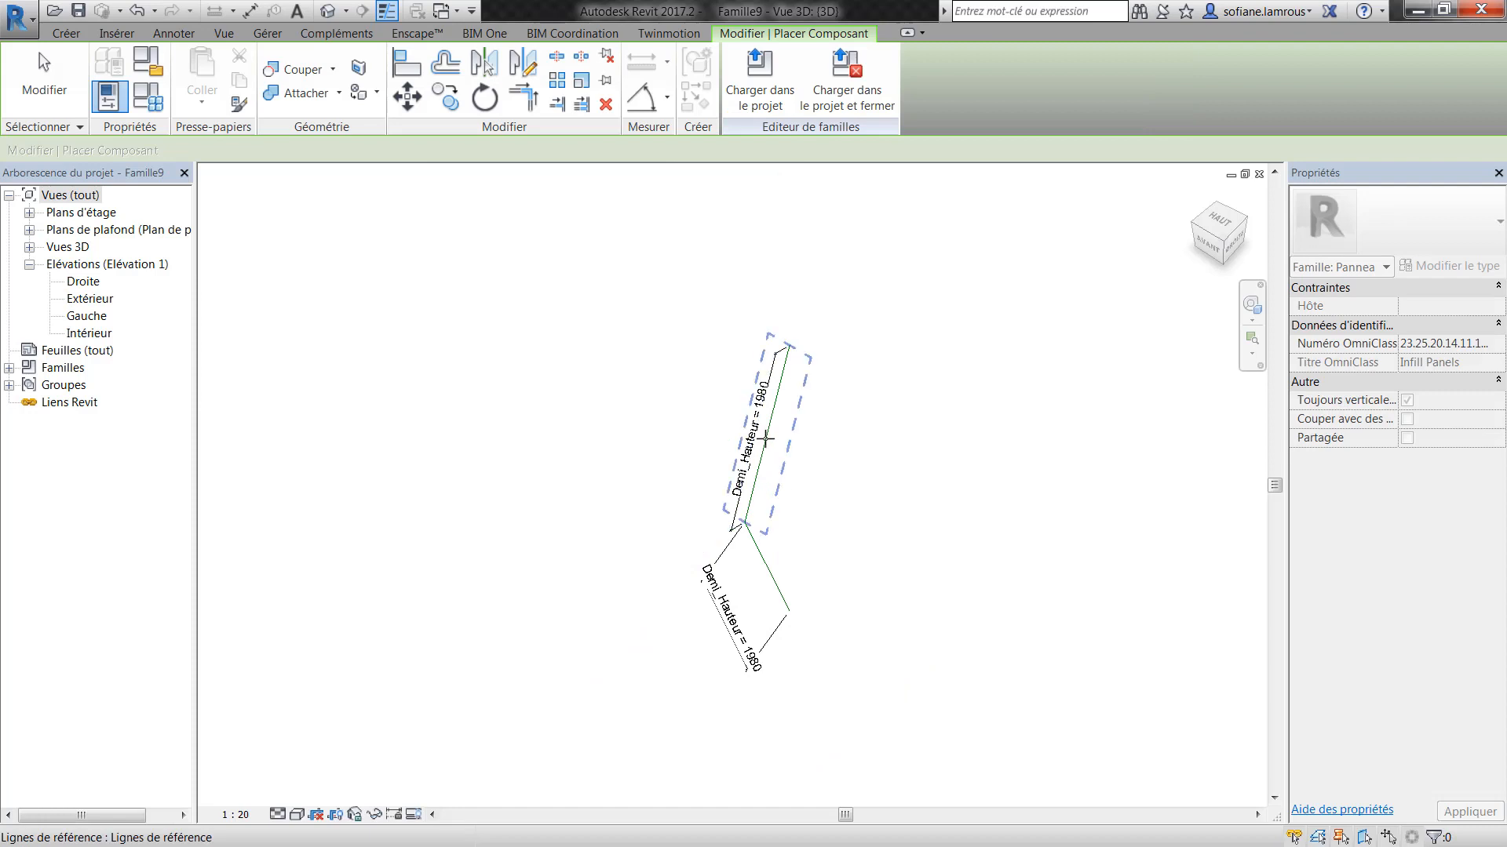
pyautogui.click(765, 439)
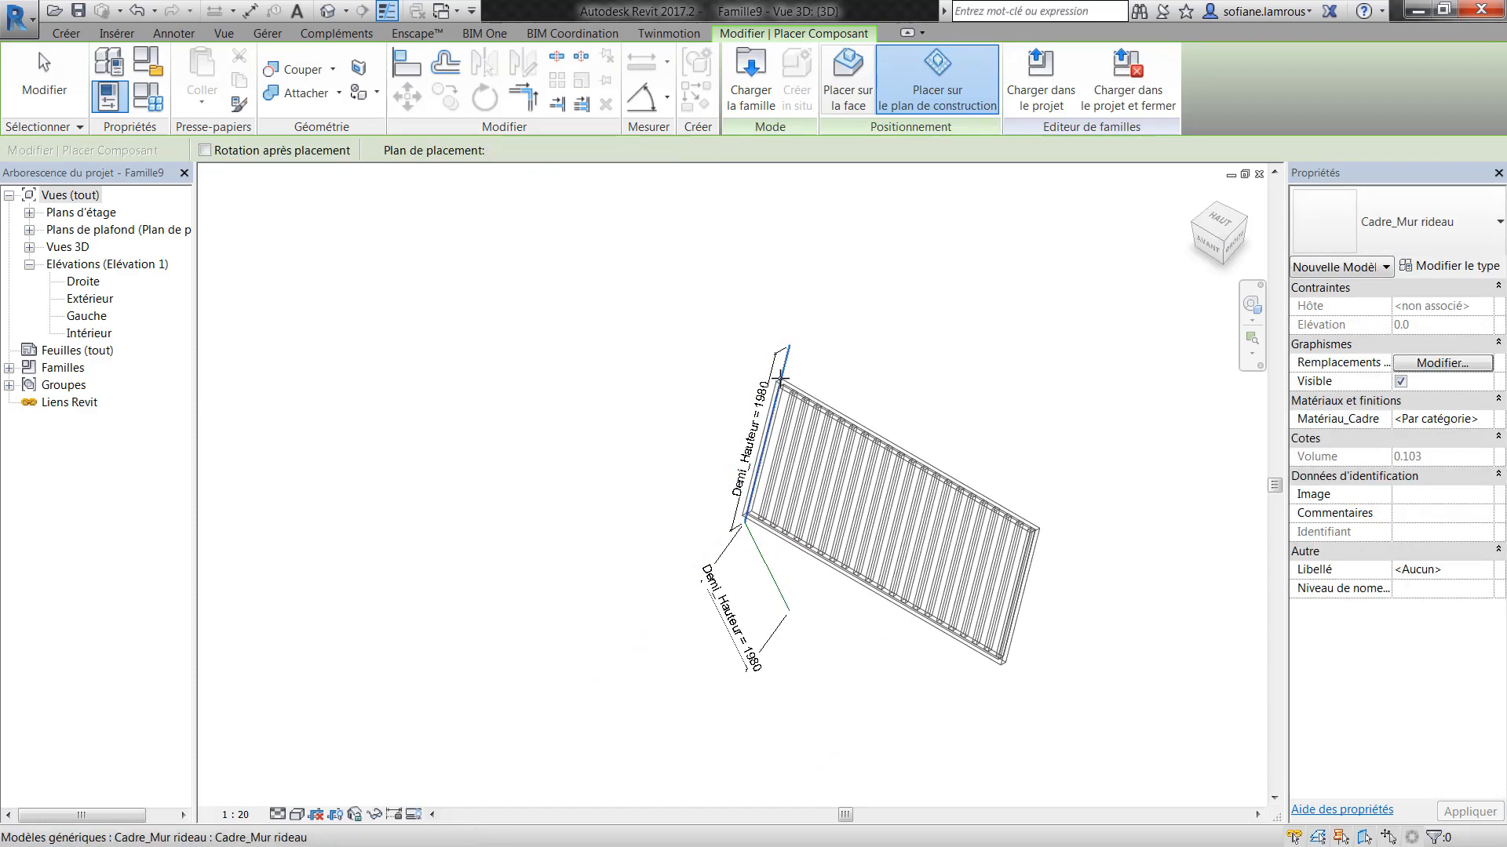
# - Place the slatted frame along the upper reference line and rotate it so its slats run crosswise
pyautogui.click(780, 379)
pyautogui.press('Escape')
pyautogui.press('Escape')
pyautogui.click(792, 403)
pyautogui.press('space')
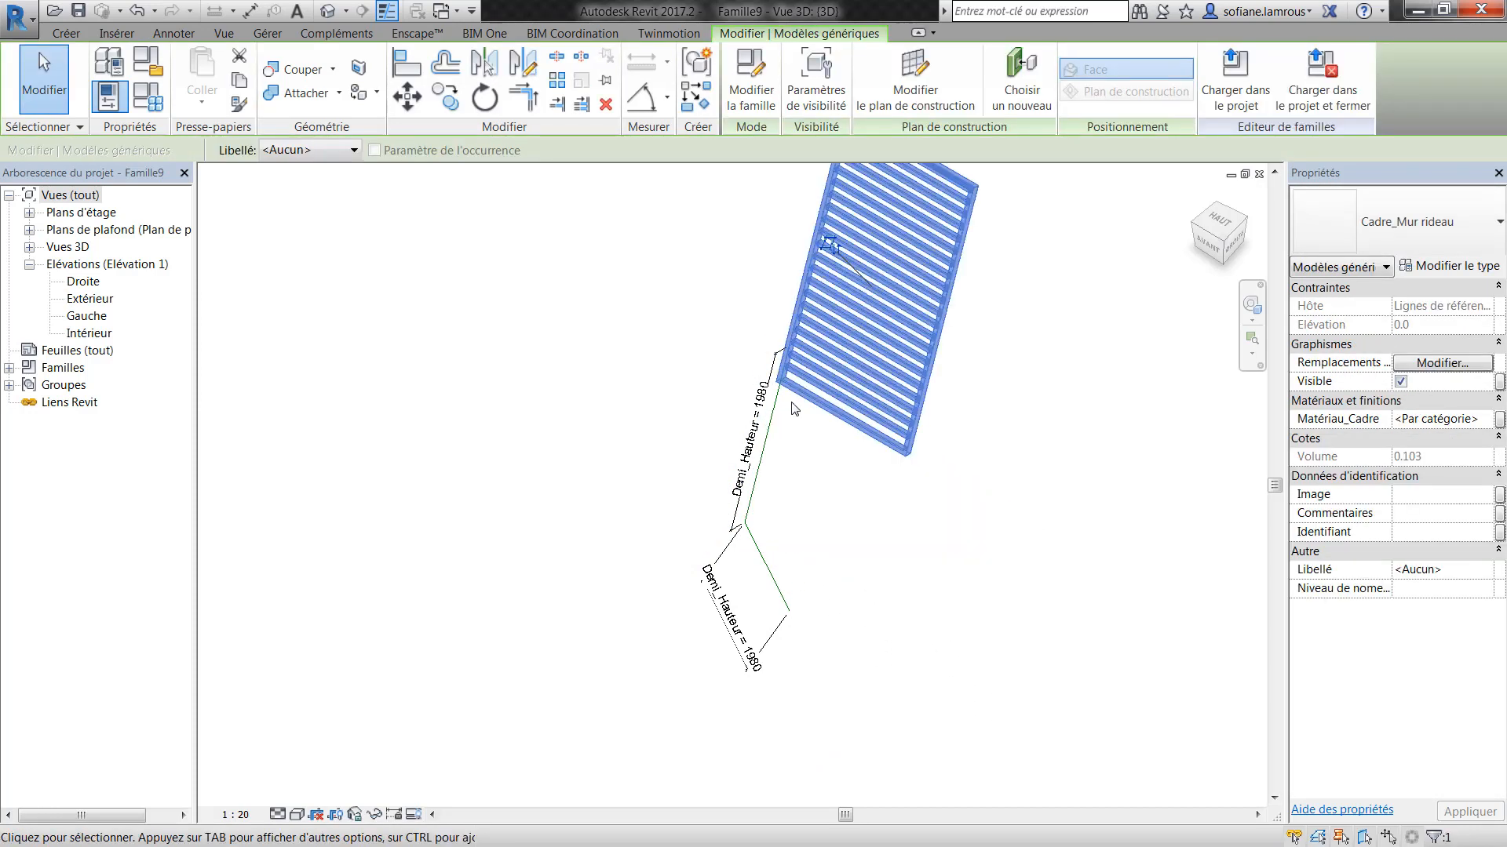
pyautogui.keyDown('shift'); pyautogui.moveTo(798, 428); pyautogui.dragTo(729, 316, button='middle'); pyautogui.keyUp('shift')
pyautogui.scroll(2, 744, 391)
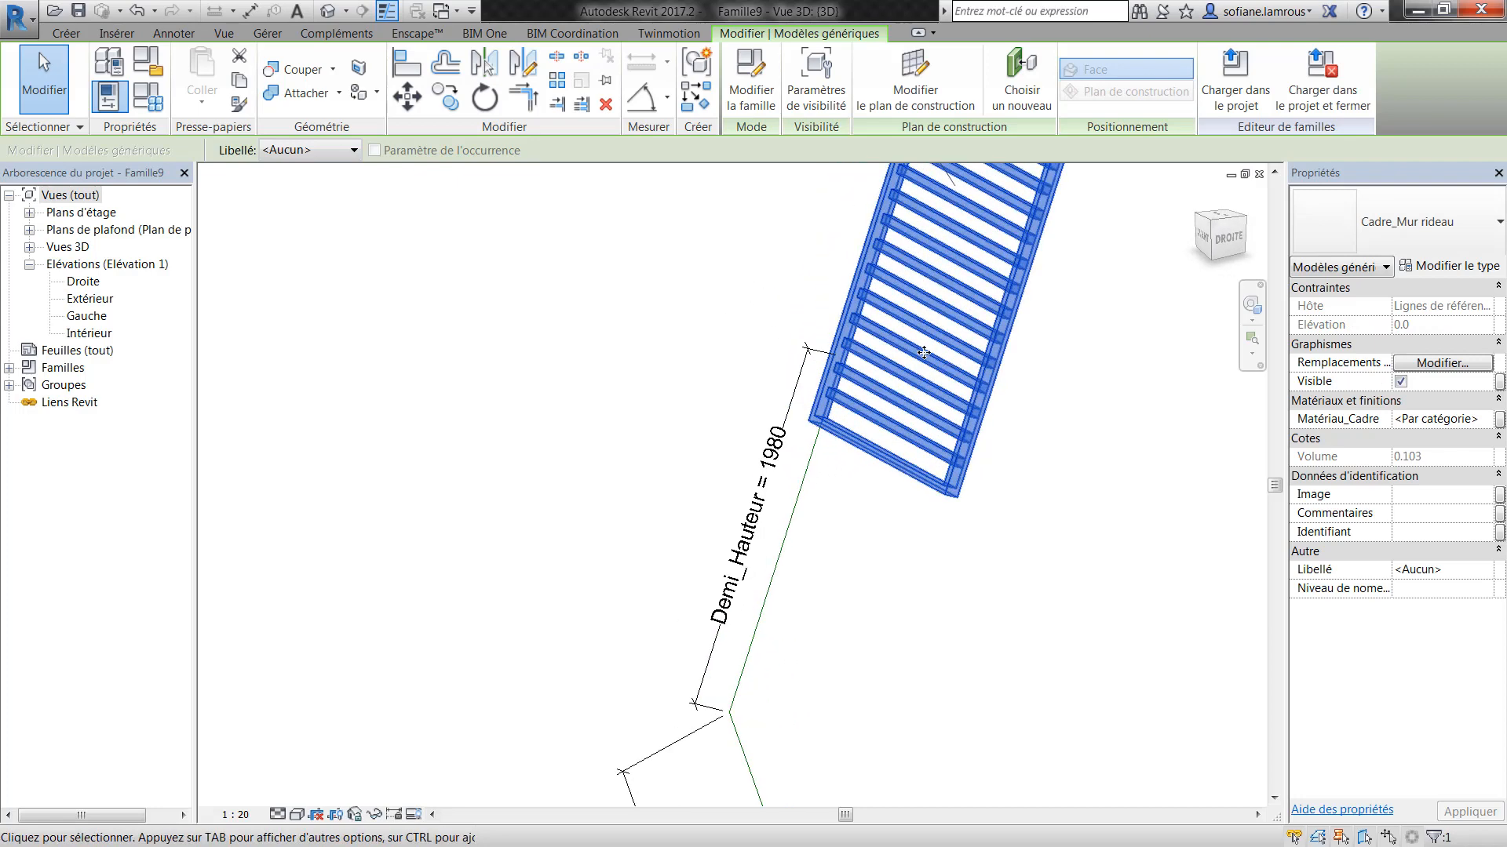
# - Associate the Hauteur_Panneau type parameter of Cadre_Mur rideau with the family parameter Demi_Hauteur
pyautogui.click(10, 368)
pyautogui.click(29, 385)
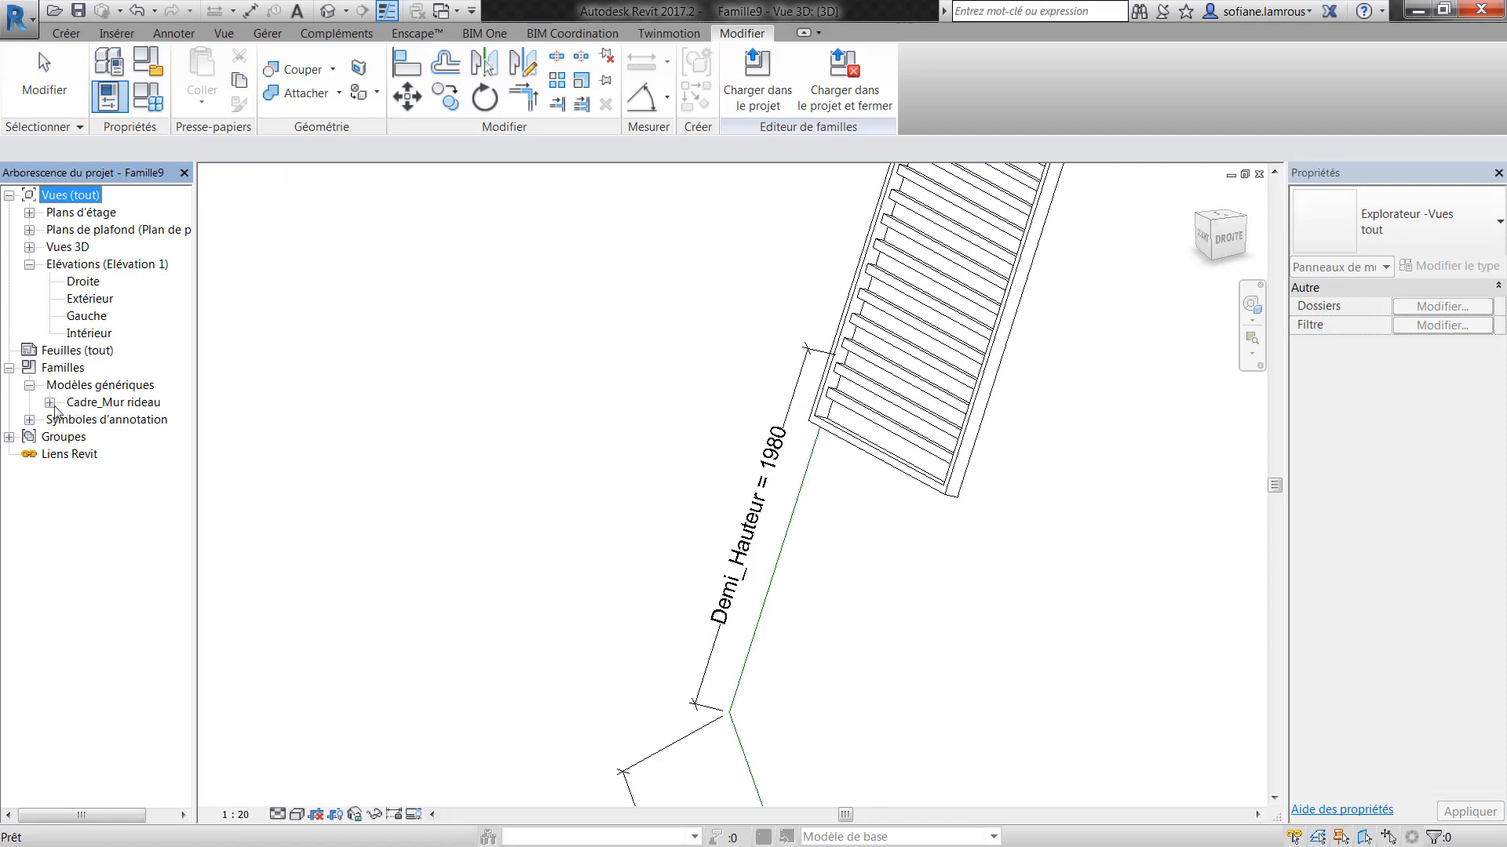
pyautogui.click(51, 403)
pyautogui.click(136, 422)
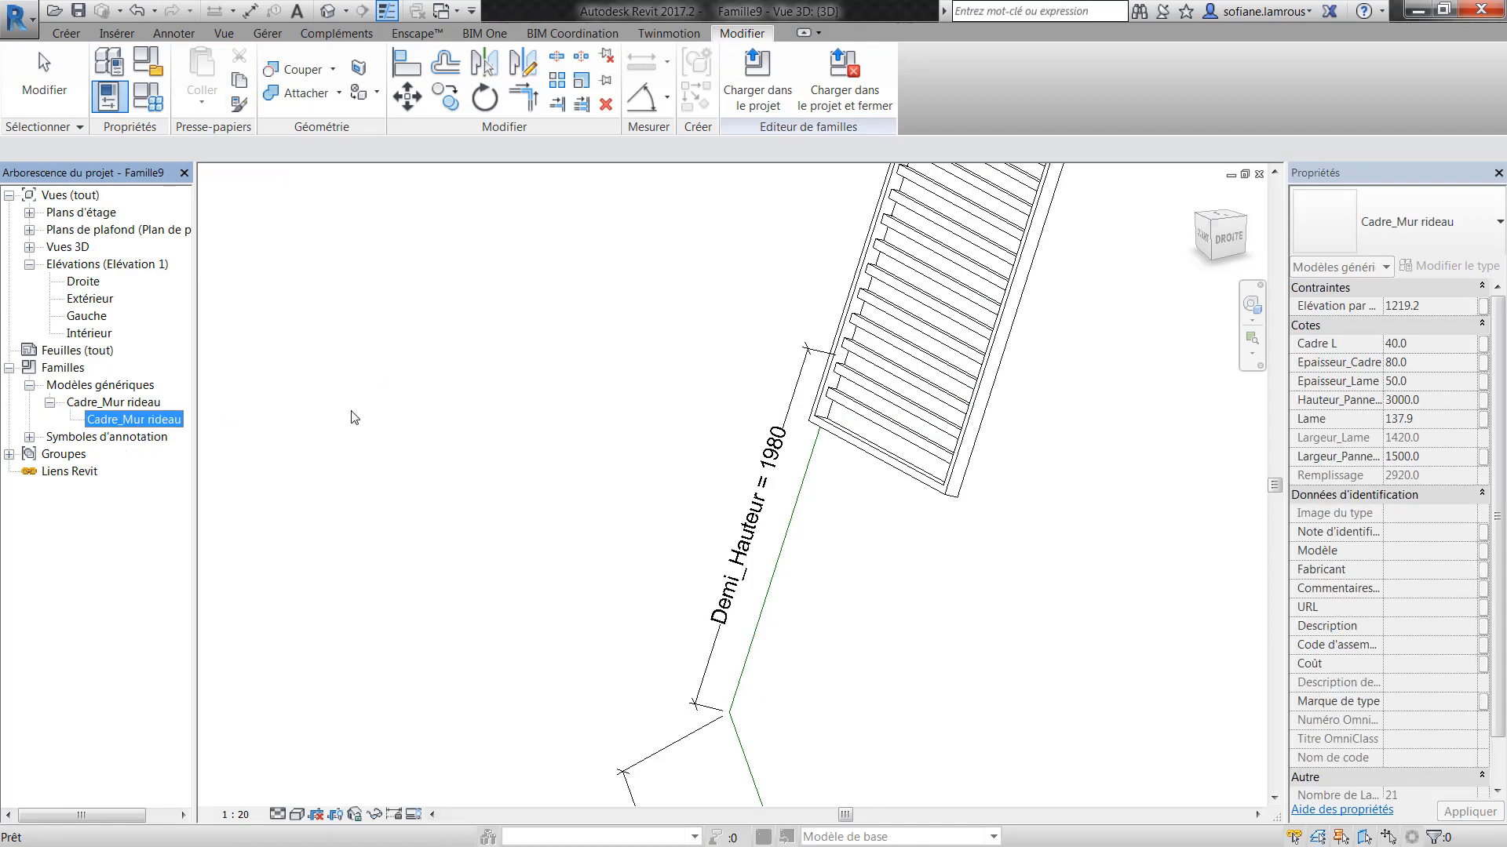
pyautogui.doubleClick(164, 420)
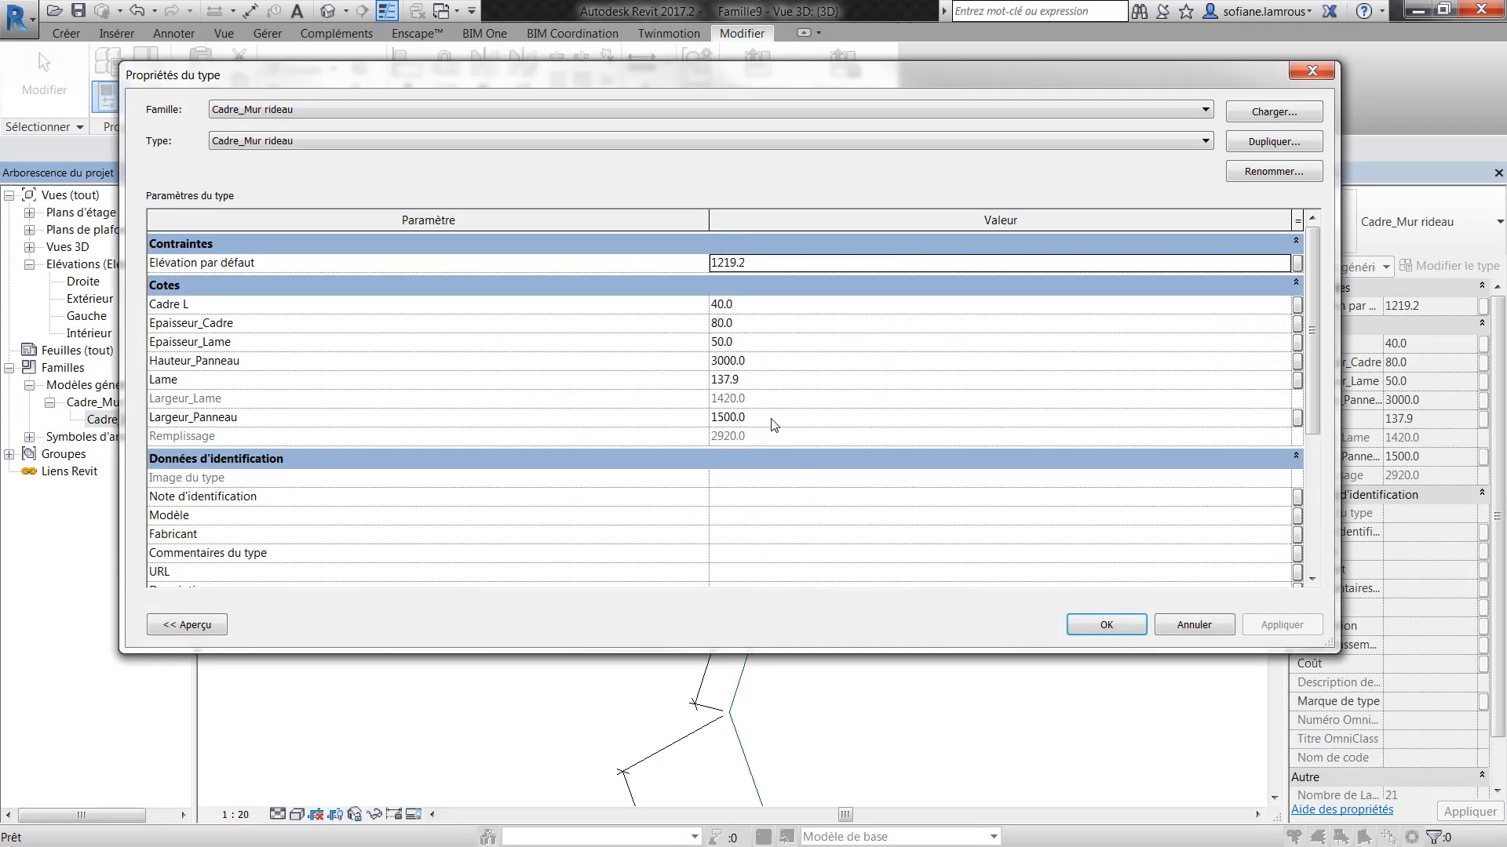
pyautogui.click(1296, 362)
pyautogui.click(627, 305)
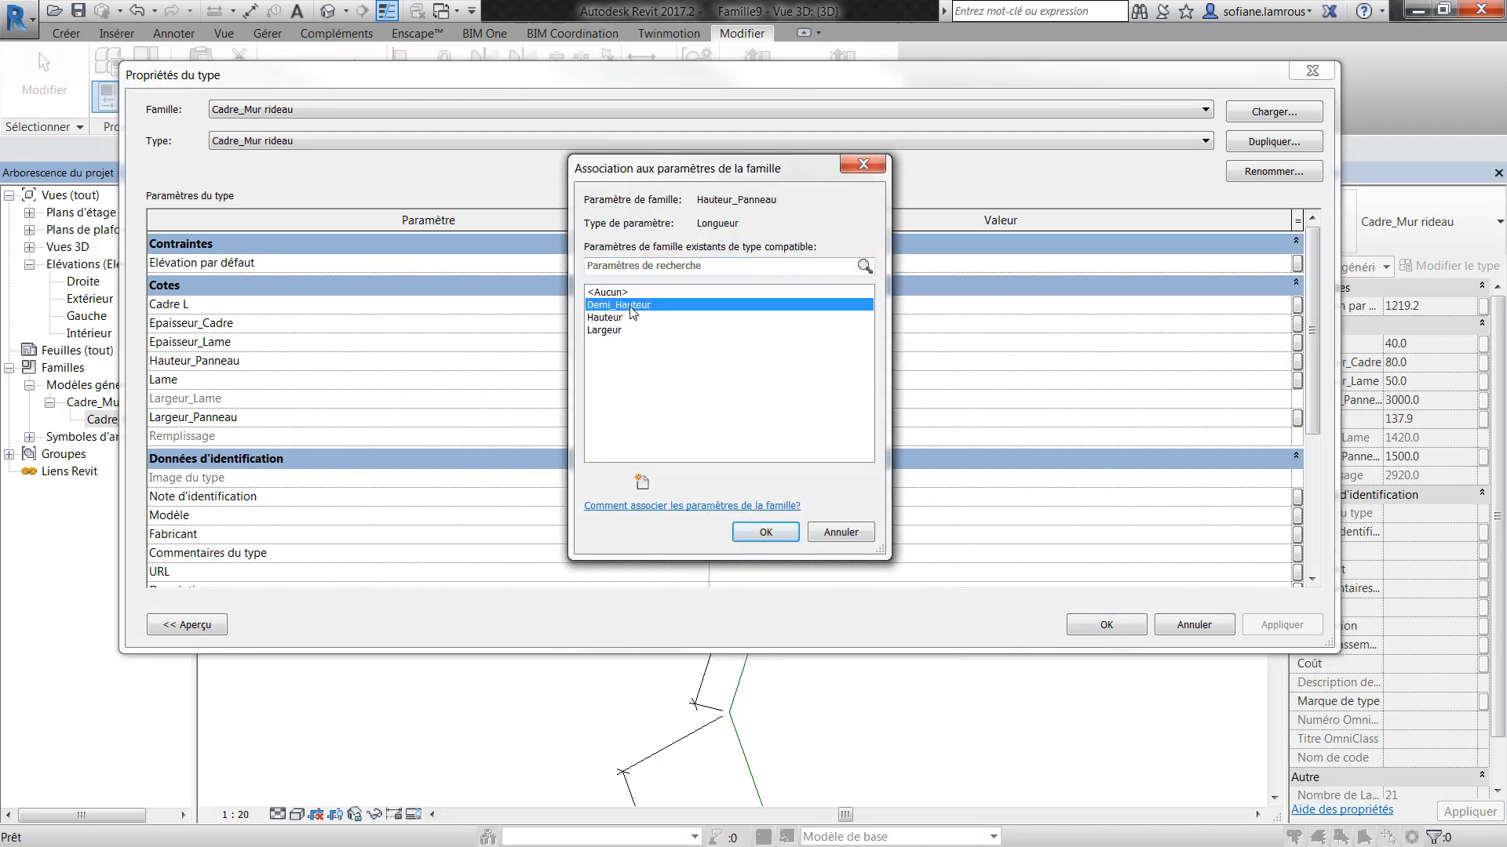
pyautogui.click(741, 537)
pyautogui.click(1095, 626)
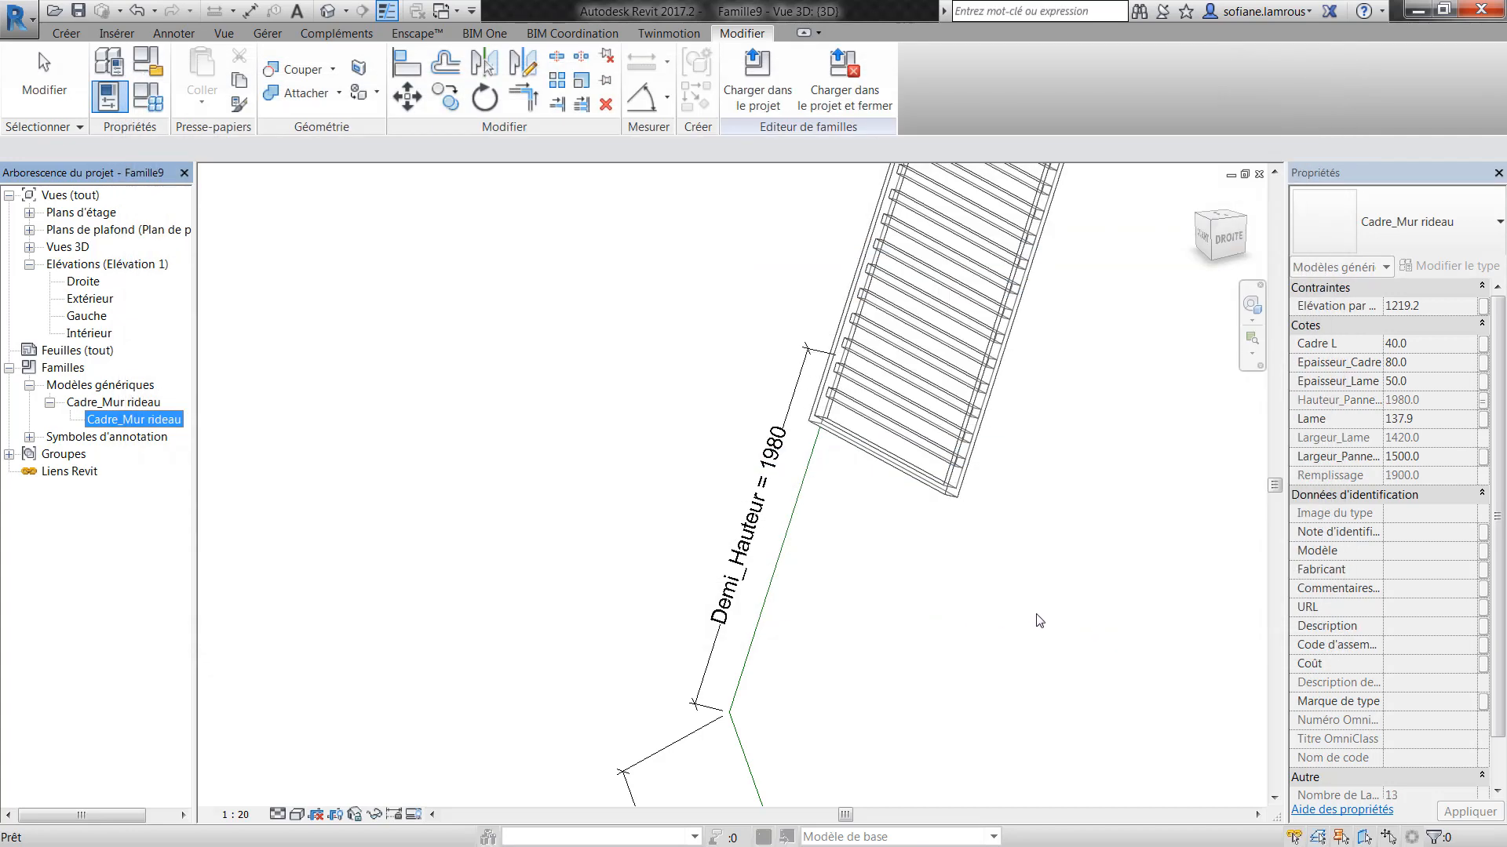
pyautogui.click(1040, 621)
pyautogui.scroll(-3, 1041, 620)
pyautogui.moveTo(979, 620); pyautogui.dragTo(978, 518, button='middle')
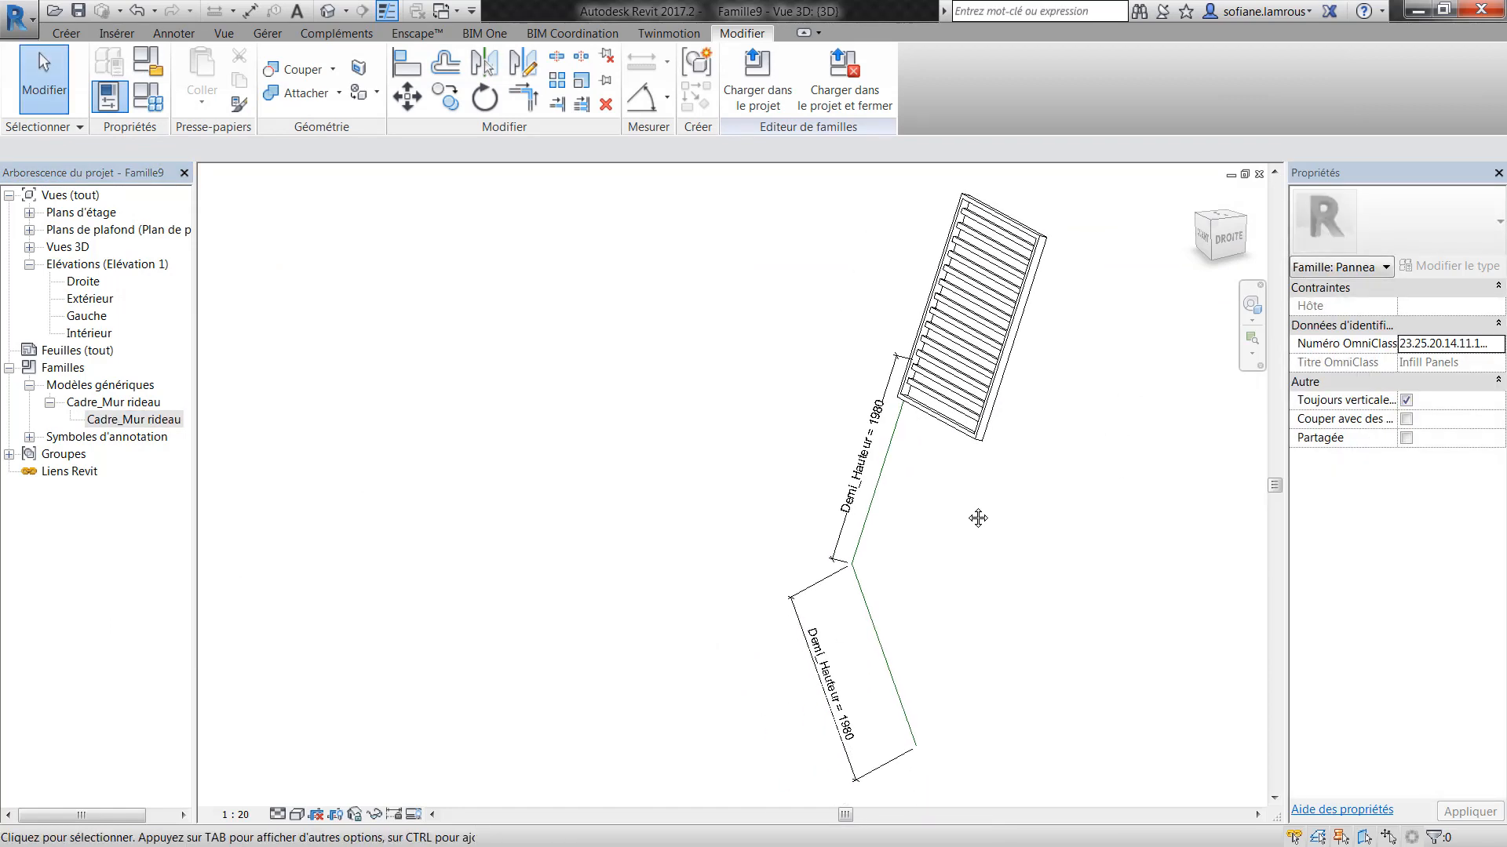
# - Set the family's Hauteur parameter to 4000 and apply it
pyautogui.click(155, 103)
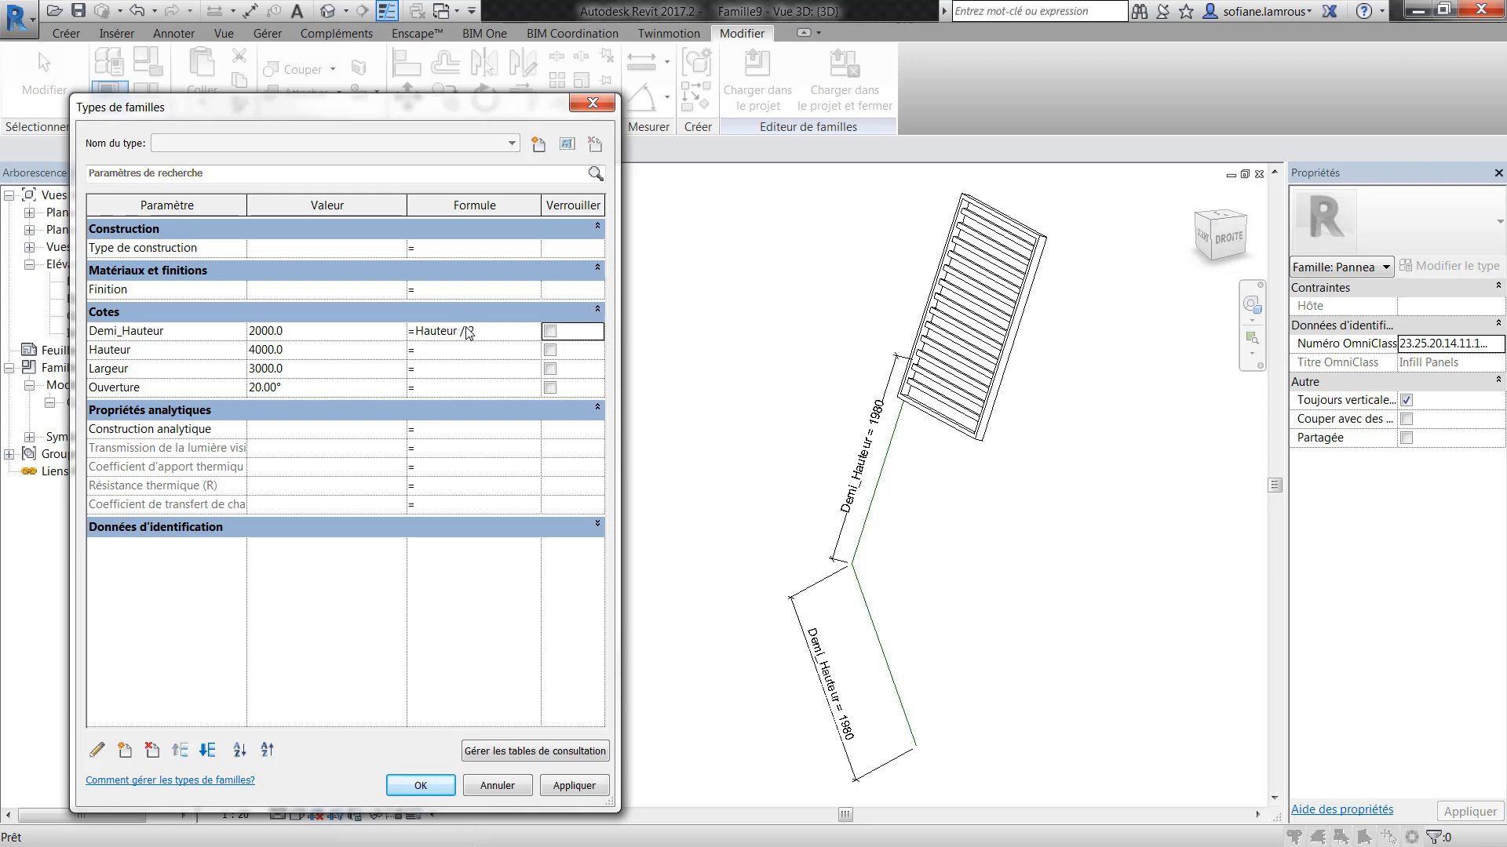
pyautogui.click(572, 786)
pyautogui.click(422, 786)
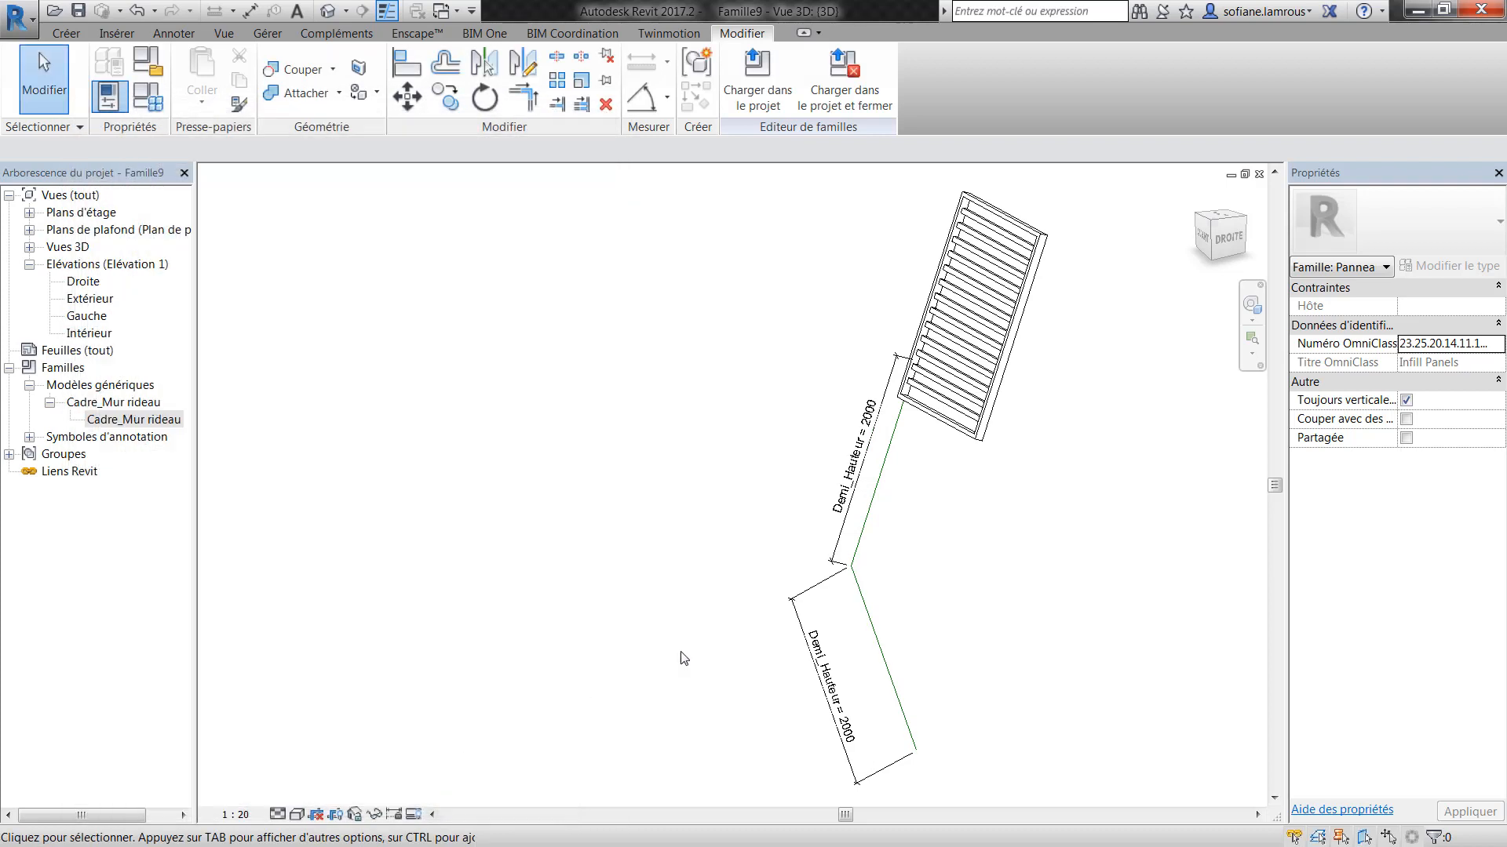
# - Align the slatted frame's long side edge with the upper reference line
pyautogui.scroll(3, 863, 439)
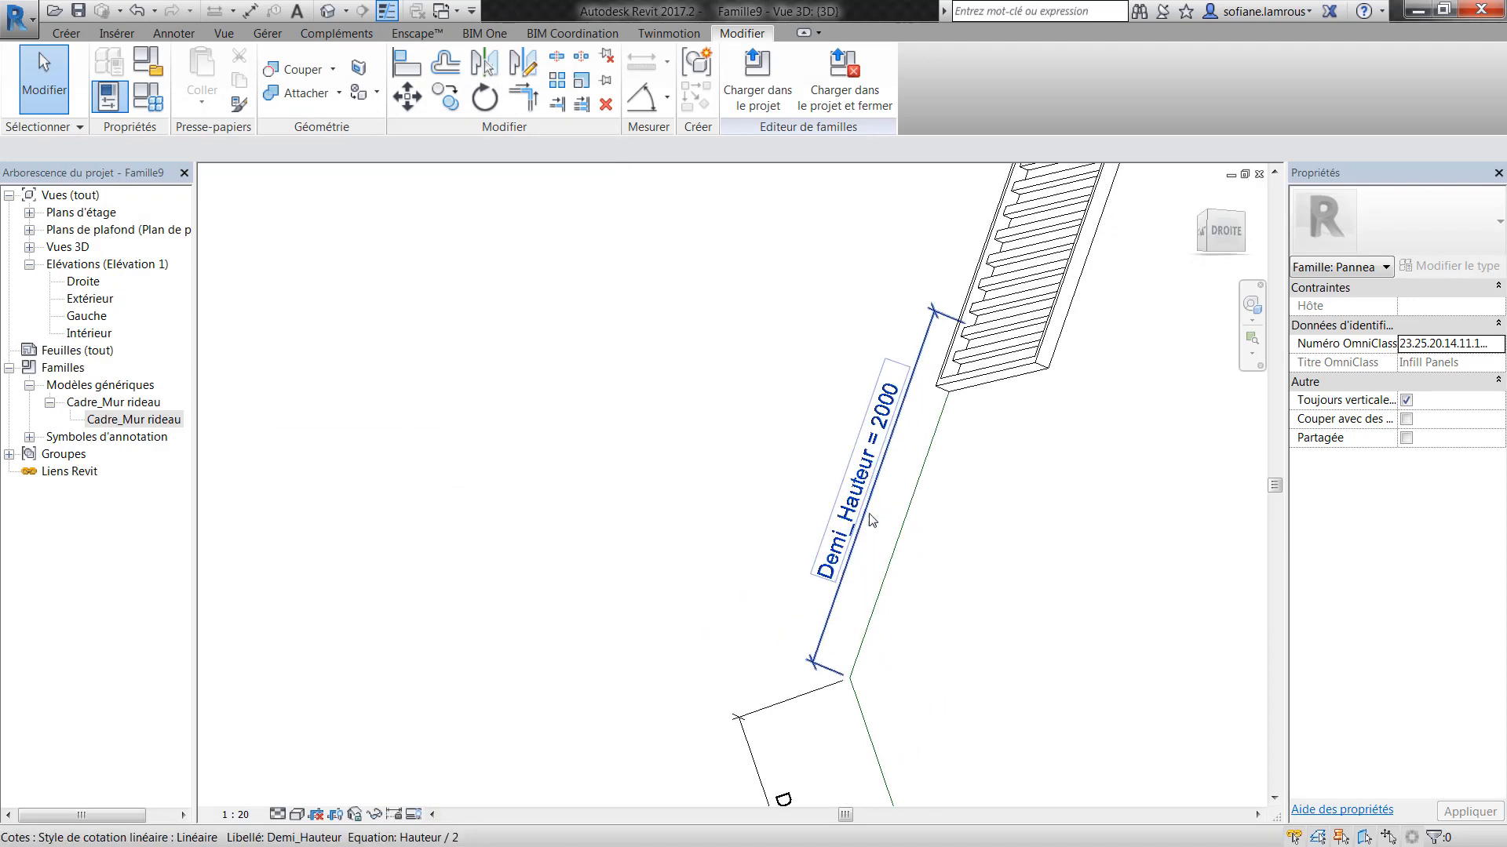
pyautogui.click(407, 62)
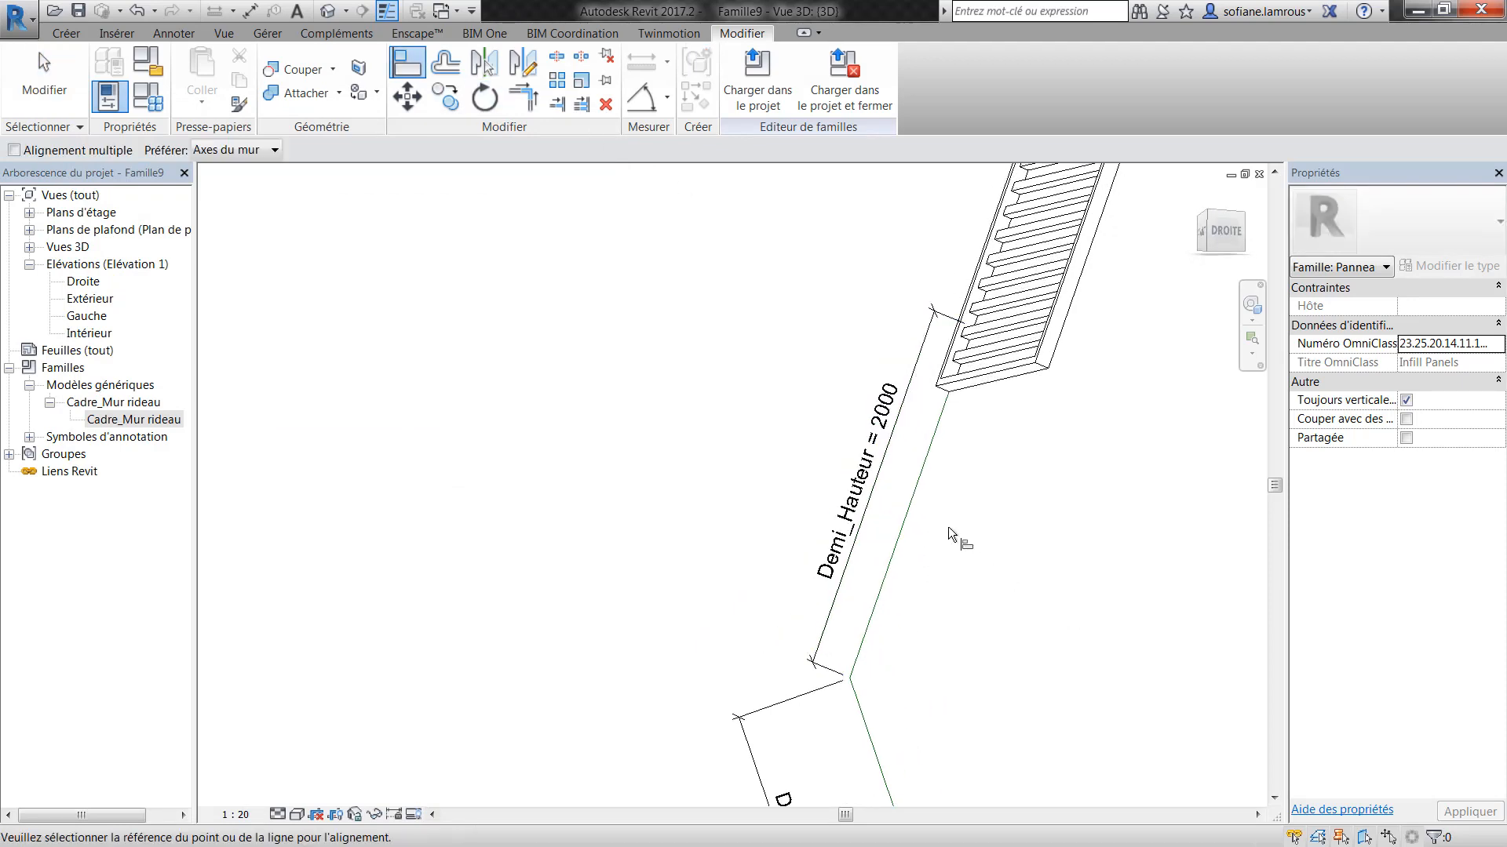
pyautogui.click(916, 480)
pyautogui.click(942, 381)
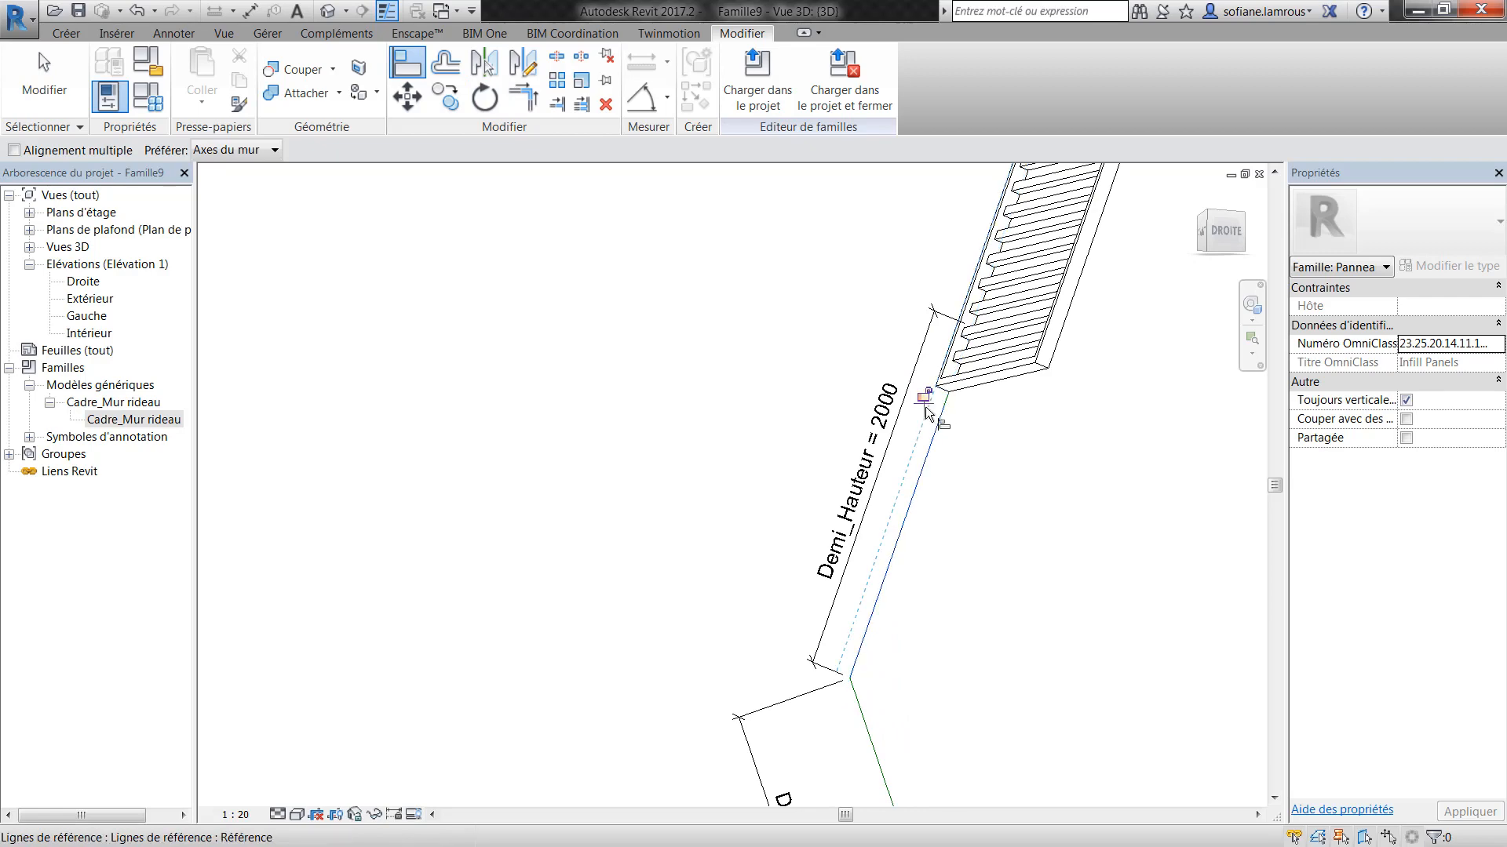
# - Align the frame's top edge with the upper end of the reference line and lock the alignment
pyautogui.keyDown('shift'); pyautogui.moveTo(922, 412); pyautogui.dragTo(1451, 634, button='middle'); pyautogui.keyUp('shift')
pyautogui.scroll(-1, 1009, 631)
pyautogui.scroll(2, 990, 444)
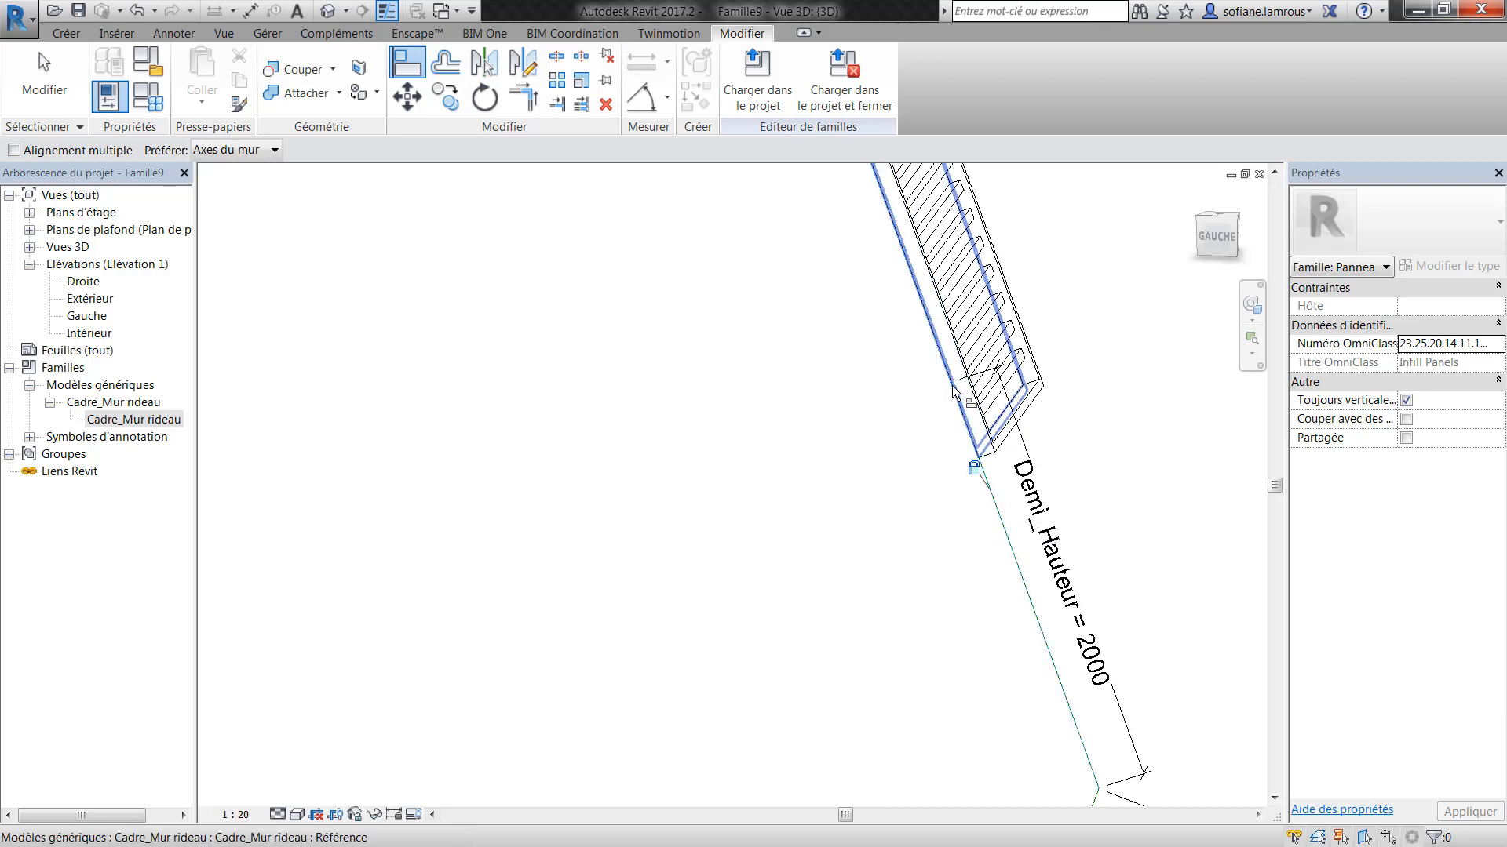
pyautogui.scroll(-1, 951, 390)
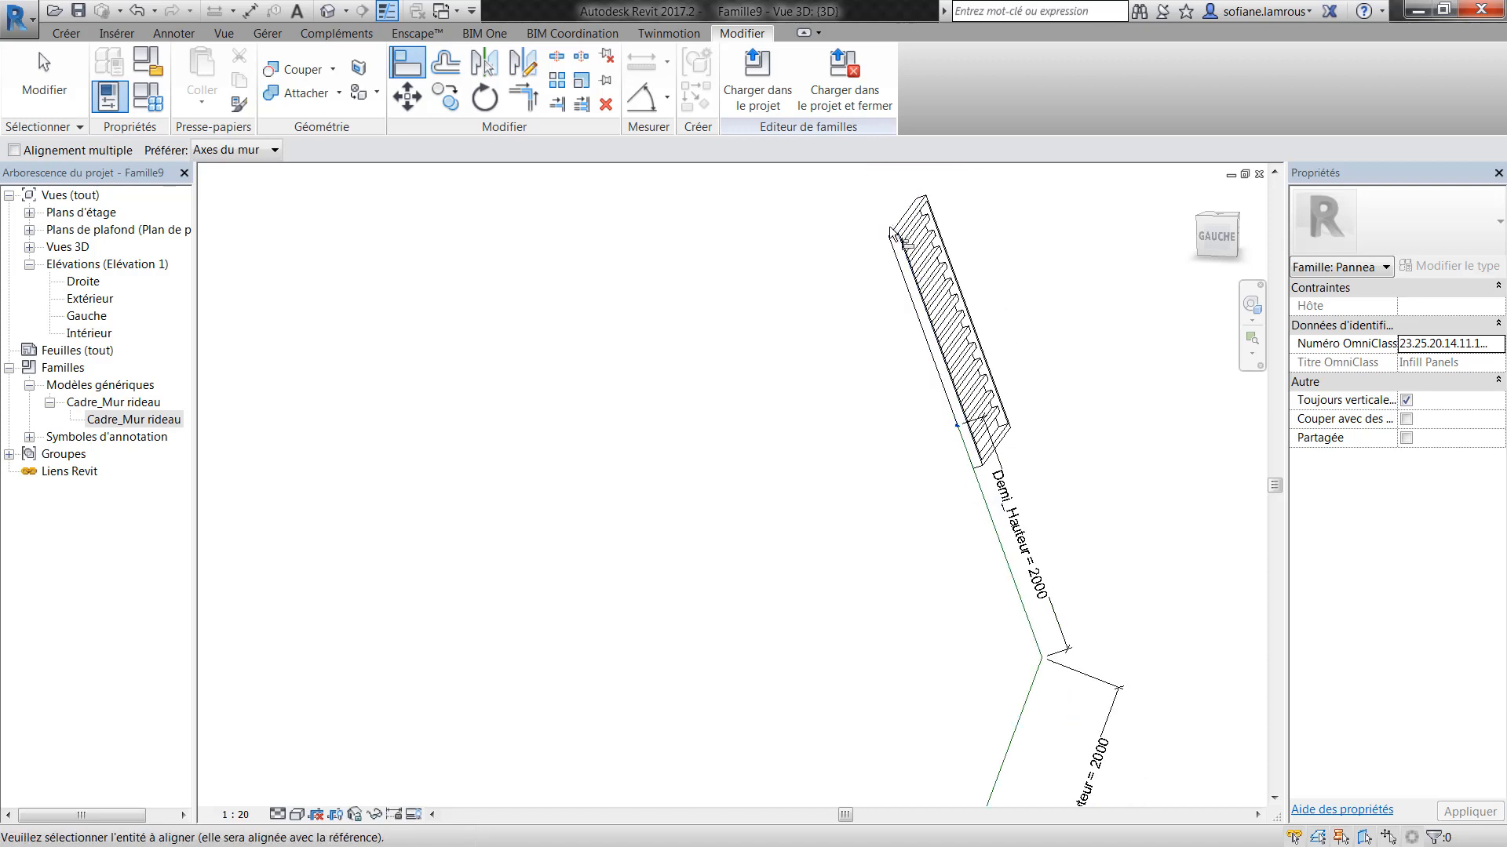
pyautogui.moveTo(897, 239); pyautogui.dragTo(973, 369)
pyautogui.click(974, 370)
pyautogui.scroll(-3, 1020, 441)
pyautogui.moveTo(1073, 692); pyautogui.dragTo(1062, 632, button='middle')
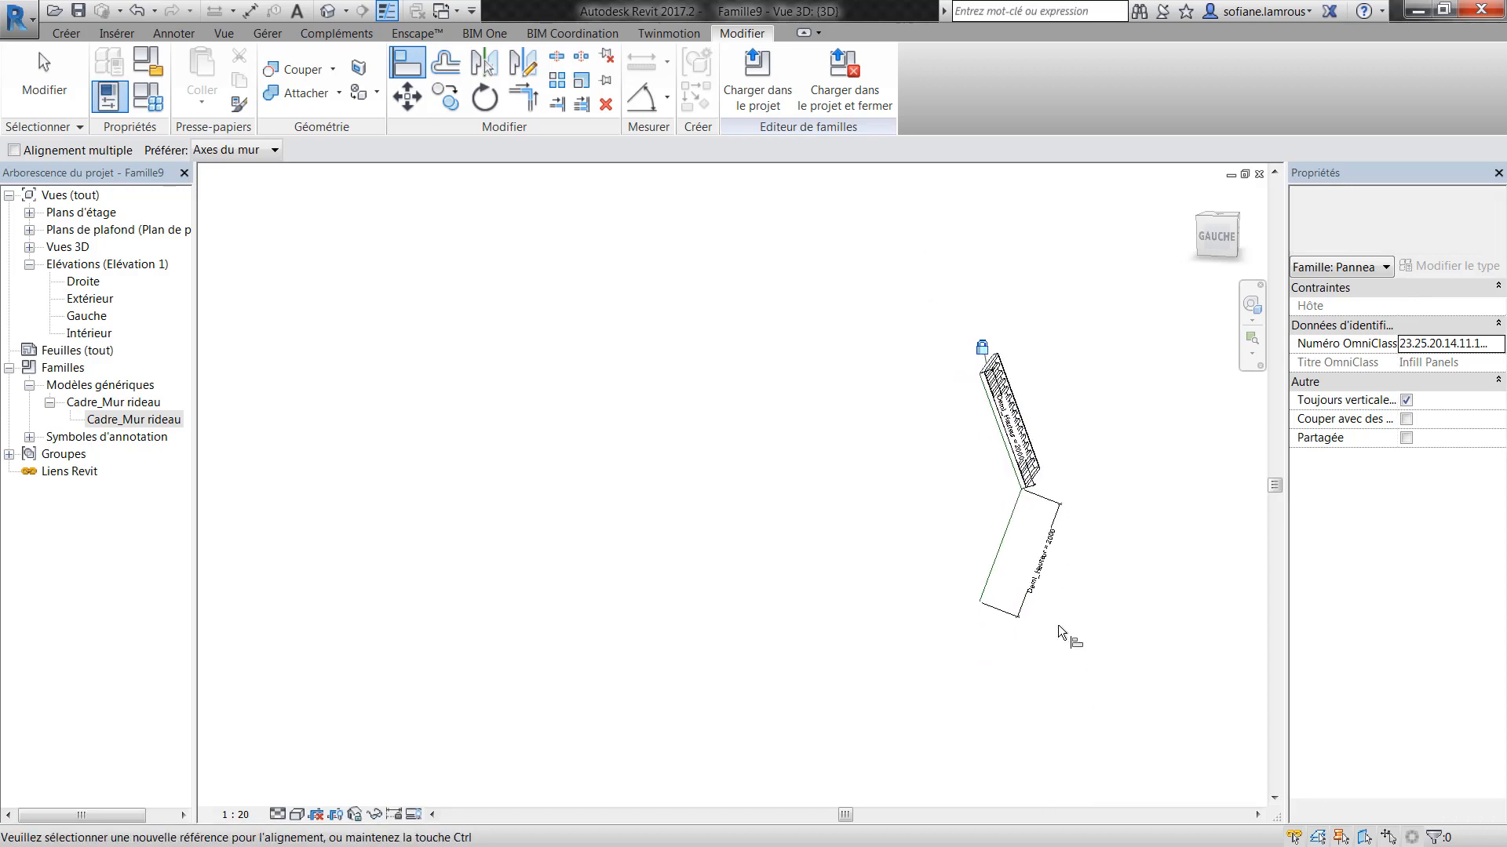
pyautogui.scroll(4, 1038, 576)
pyautogui.scroll(1, 1037, 573)
pyautogui.press('Escape')
pyautogui.scroll(-4, 1081, 568)
pyautogui.scroll(3, 1014, 408)
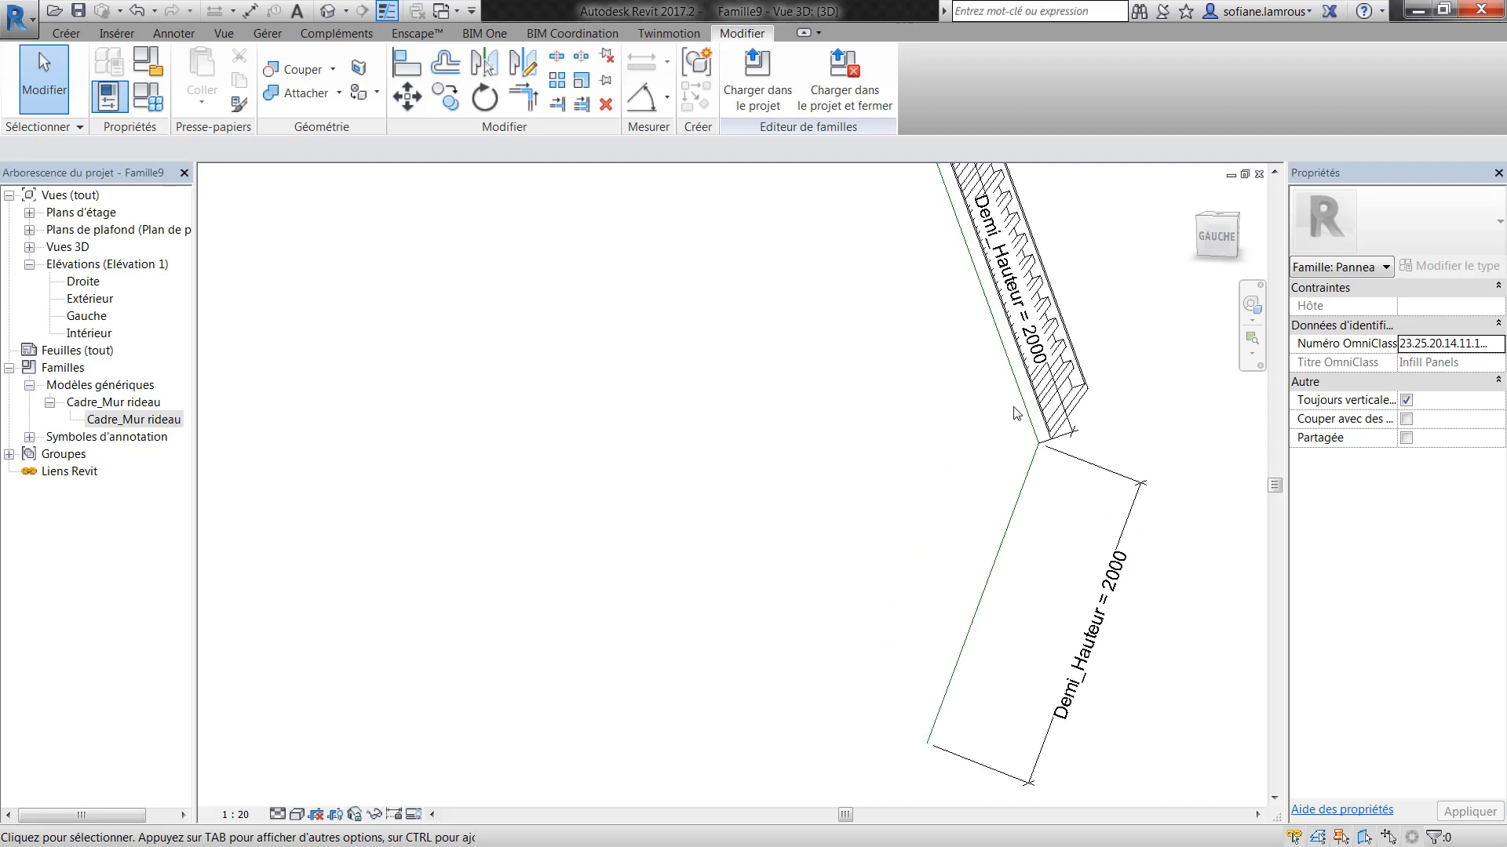
# - Flex the family by setting Ouverture to 90°, removing the constraints that are not satisfied
pyautogui.click(147, 102)
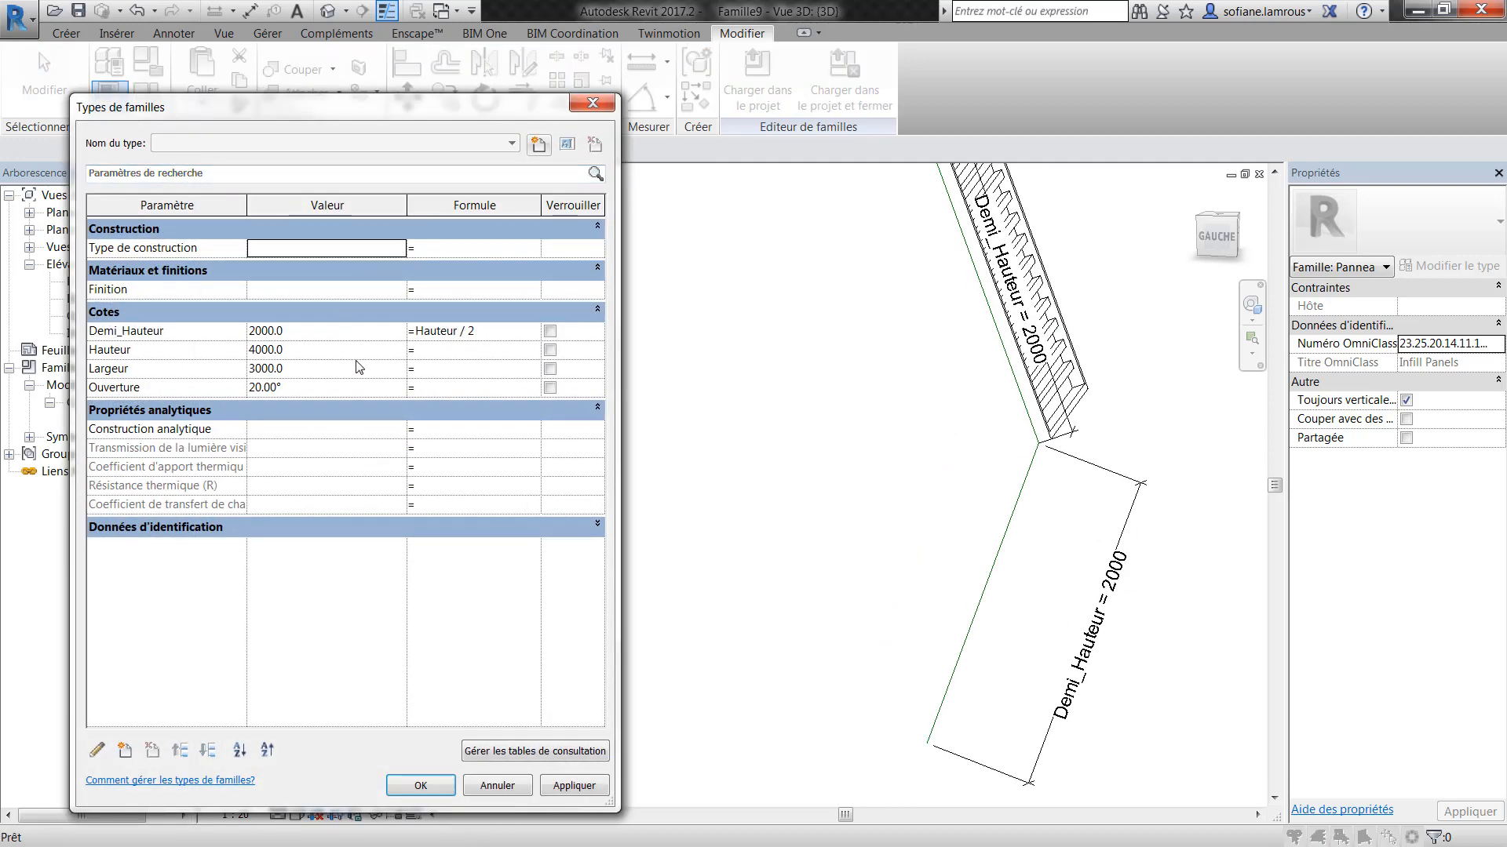
pyautogui.click(362, 392)
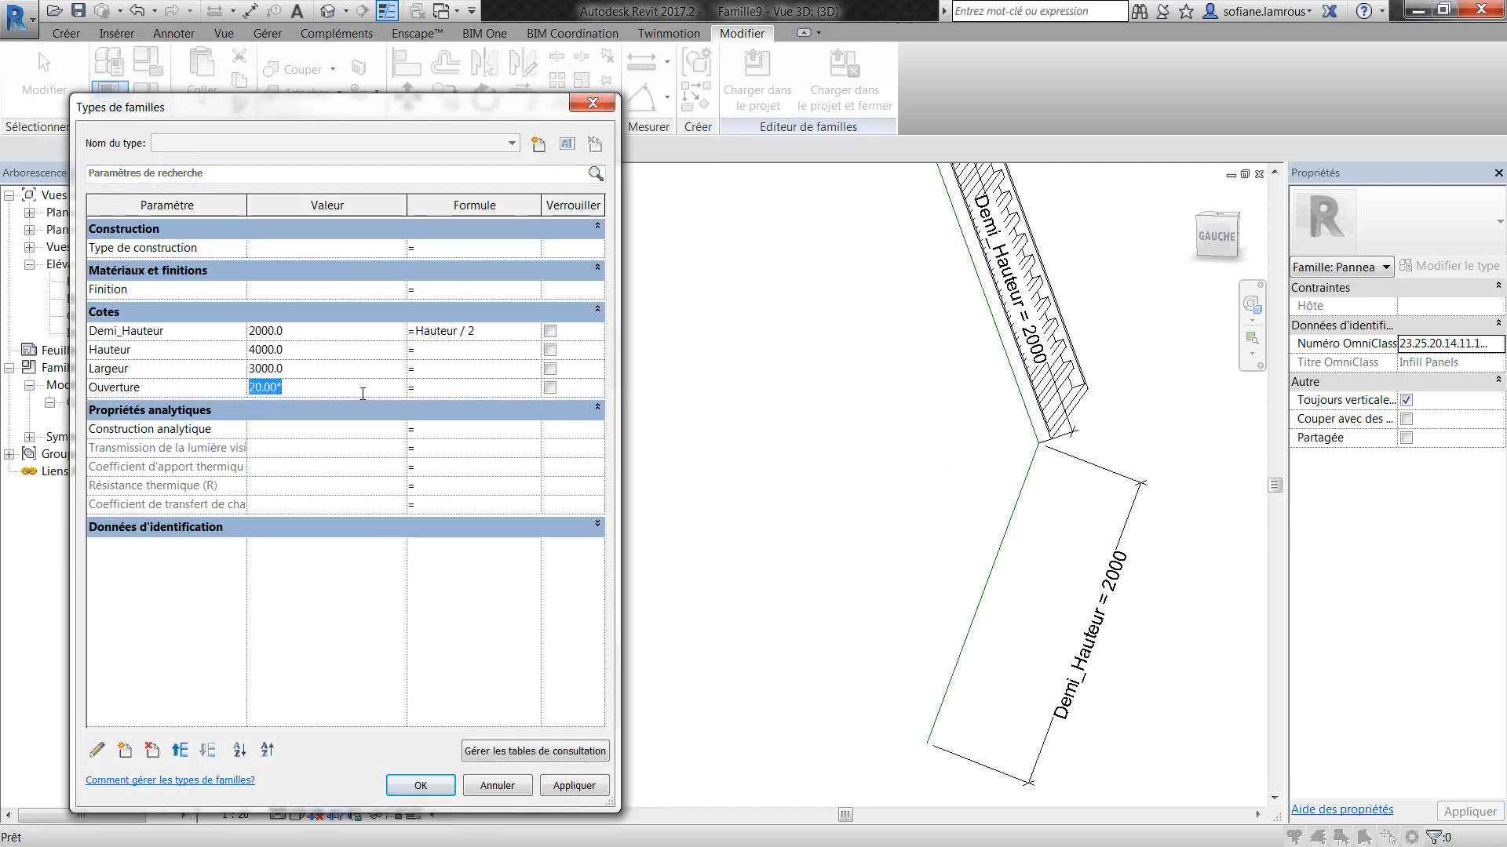
pyautogui.click(559, 786)
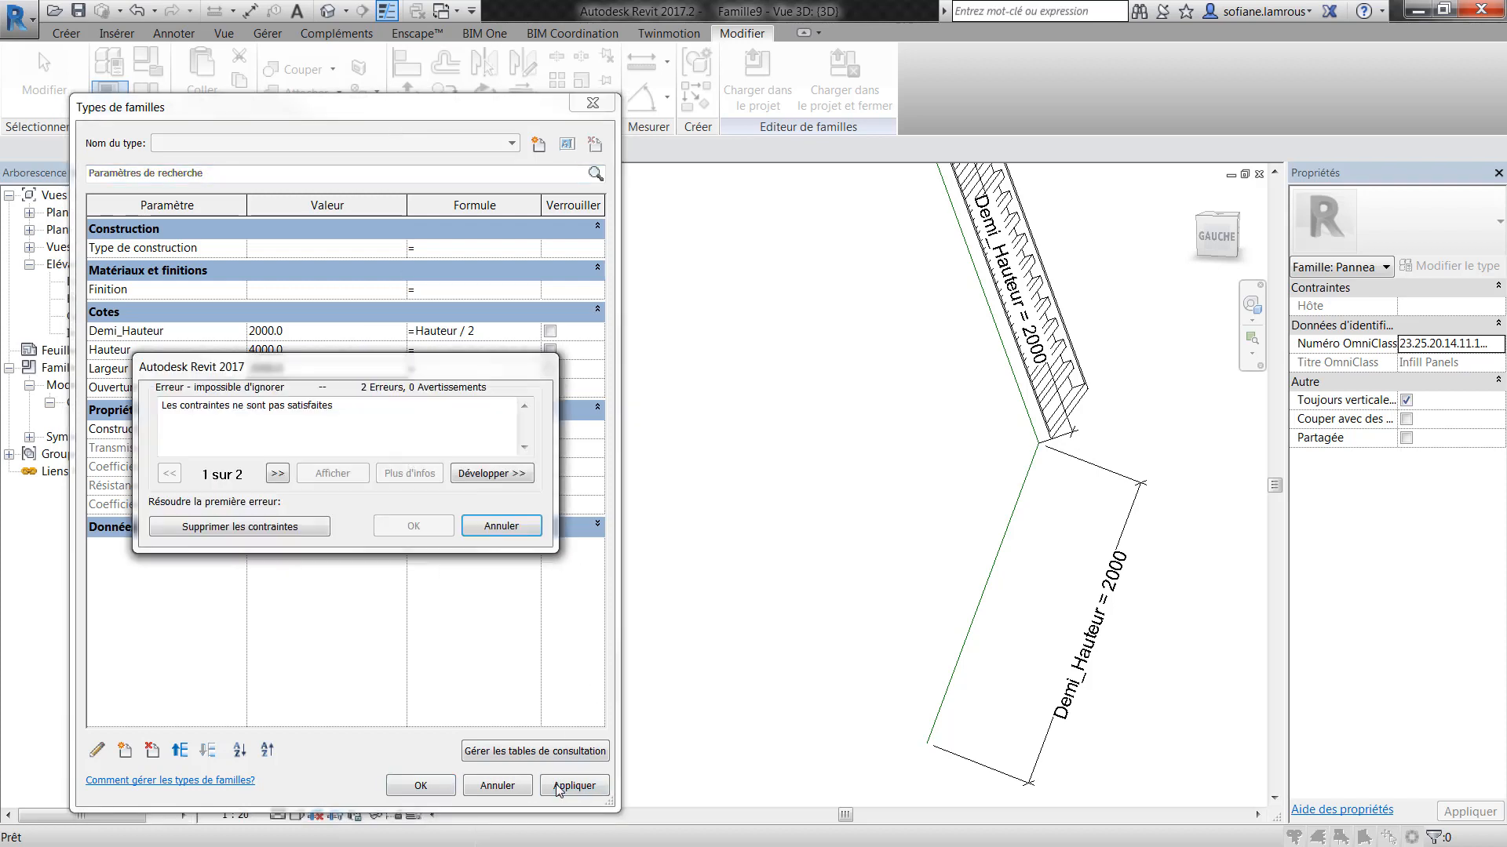
pyautogui.click(239, 527)
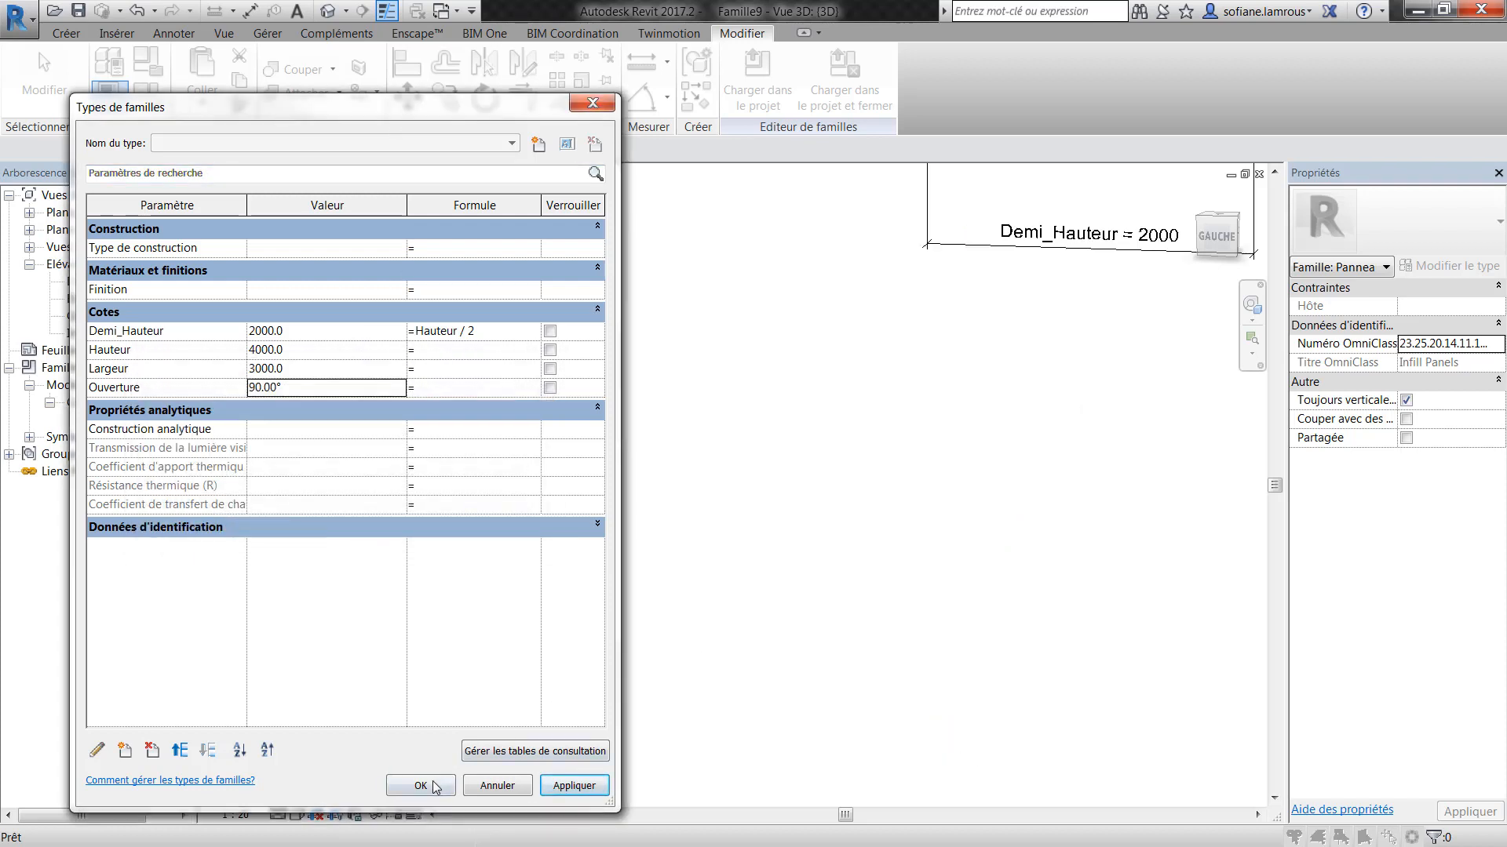
pyautogui.click(524, 786)
# - Open the Extérieur elevation, set Ouverture to 20° and check the frame against the top reference plane
pyautogui.doubleClick(90, 300)
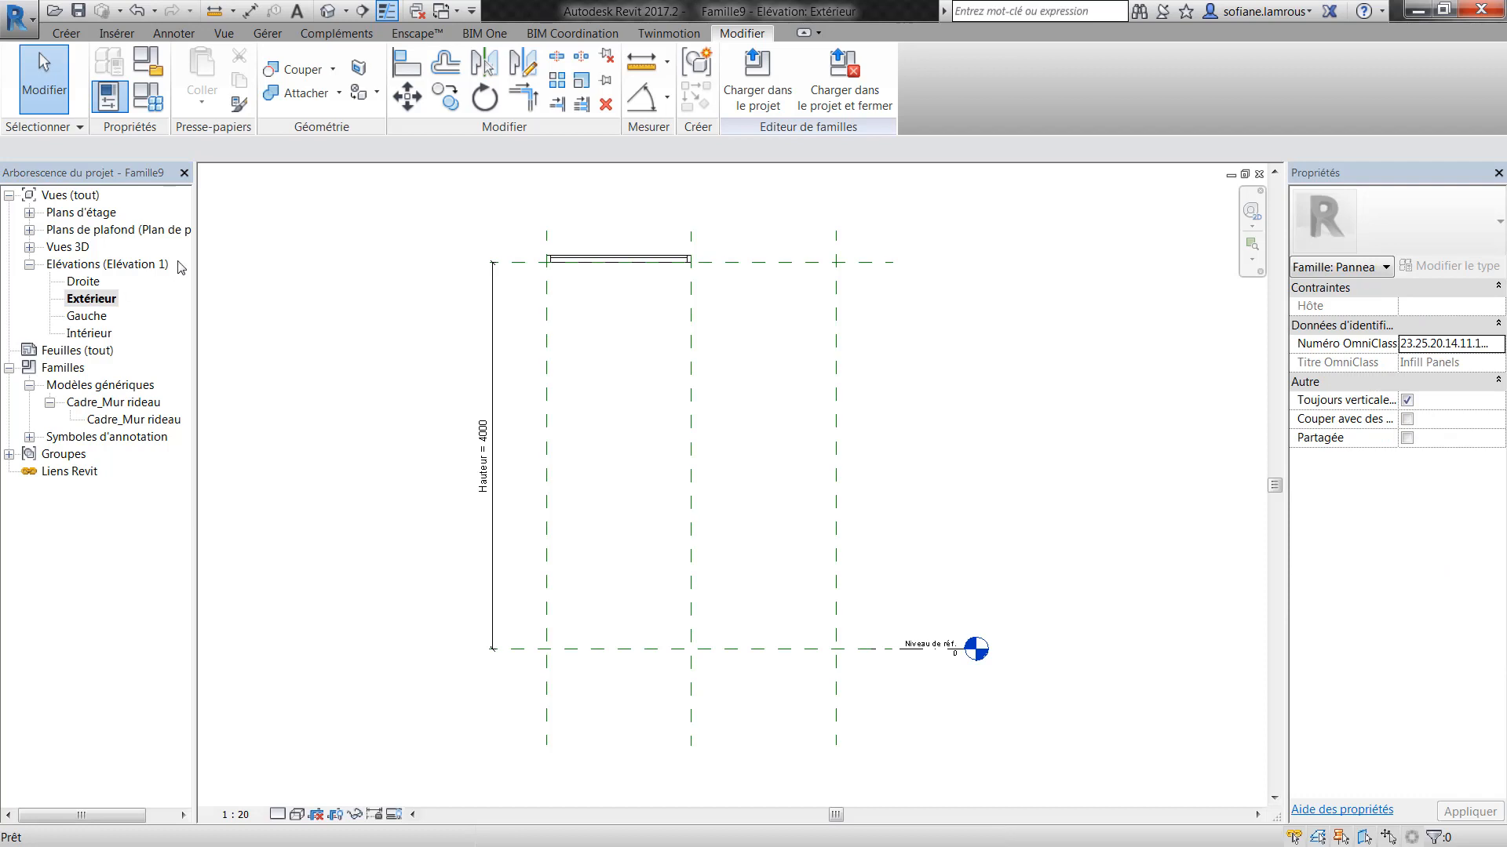
pyautogui.scroll(2, 486, 219)
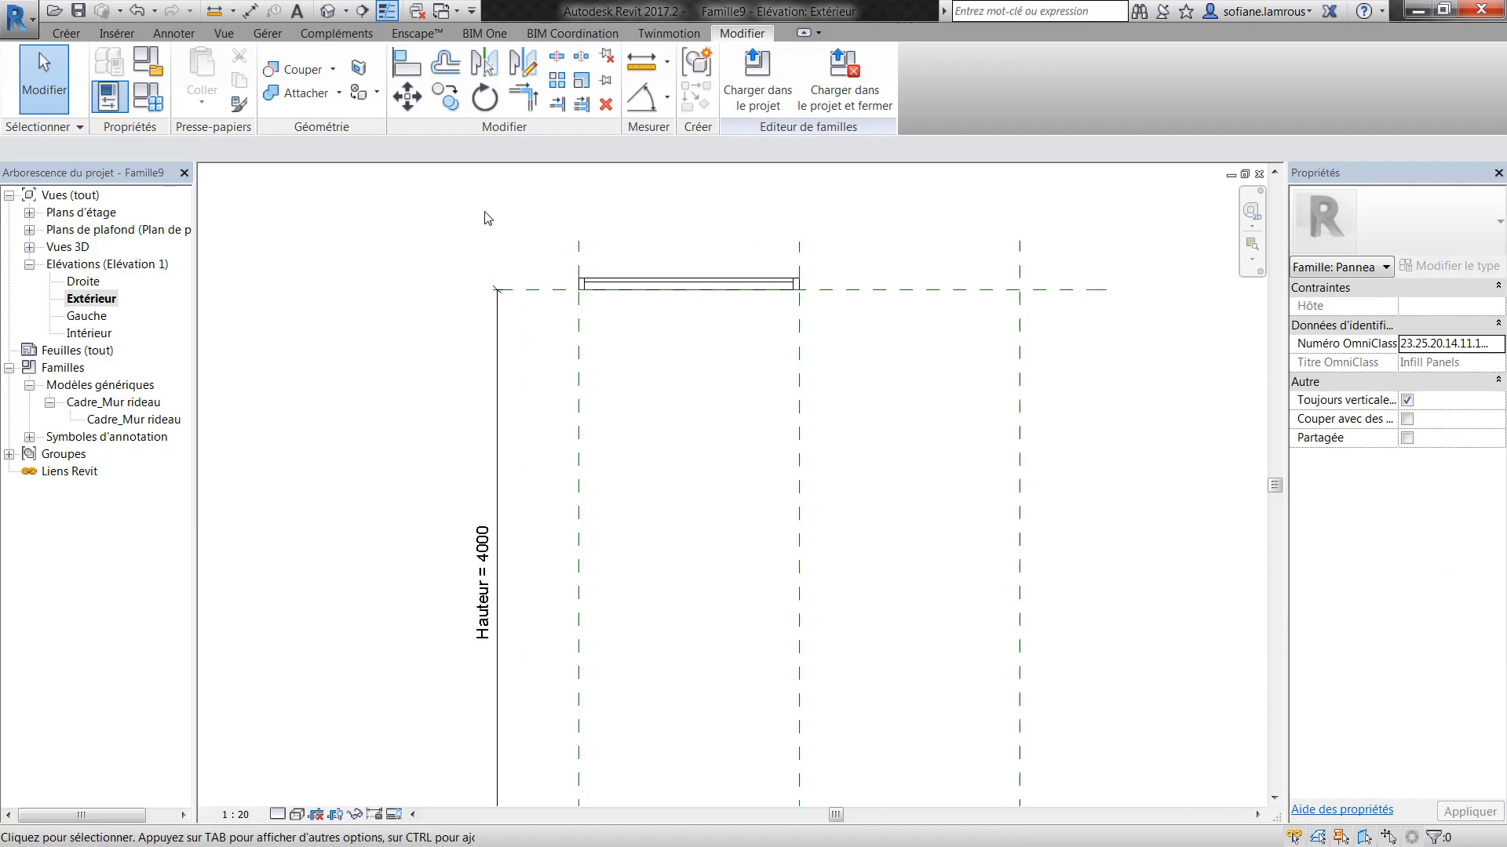
pyautogui.click(158, 109)
pyautogui.click(368, 388)
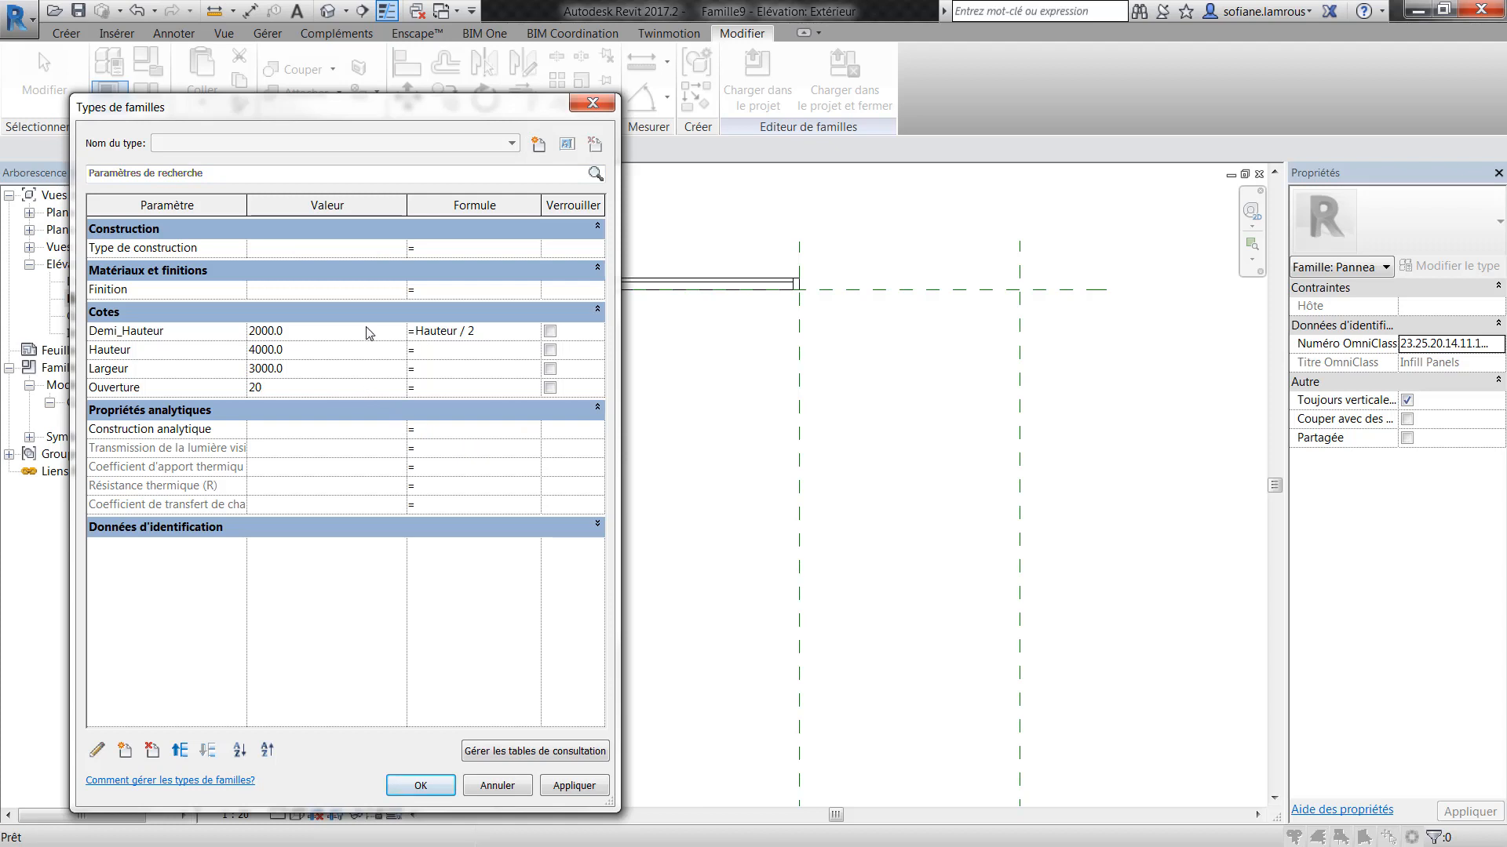
pyautogui.click(575, 786)
pyautogui.click(420, 786)
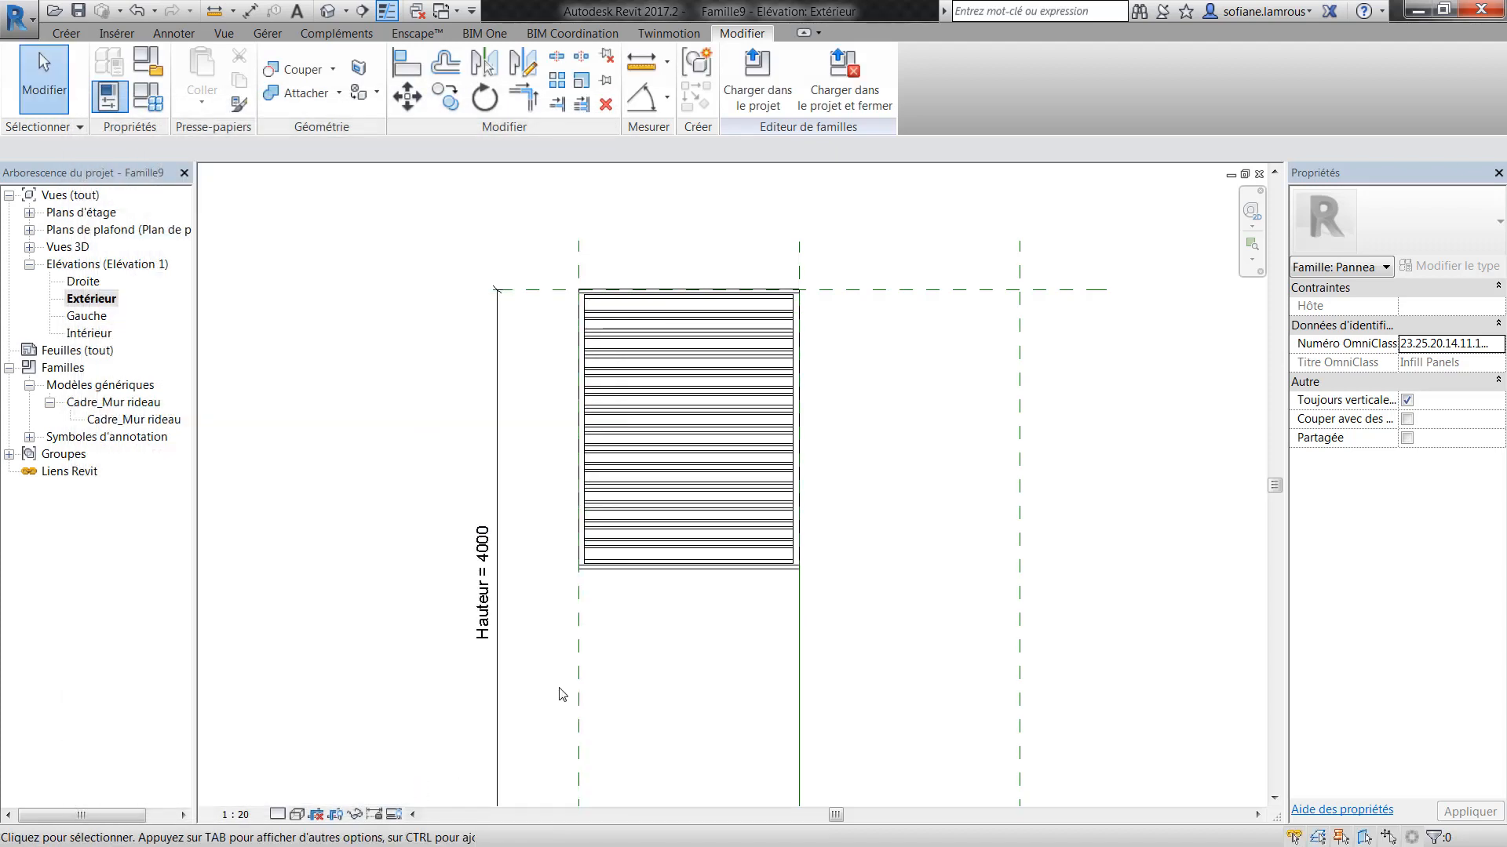
pyautogui.scroll(2, 548, 326)
pyautogui.scroll(2, 585, 269)
pyautogui.scroll(-3, 585, 269)
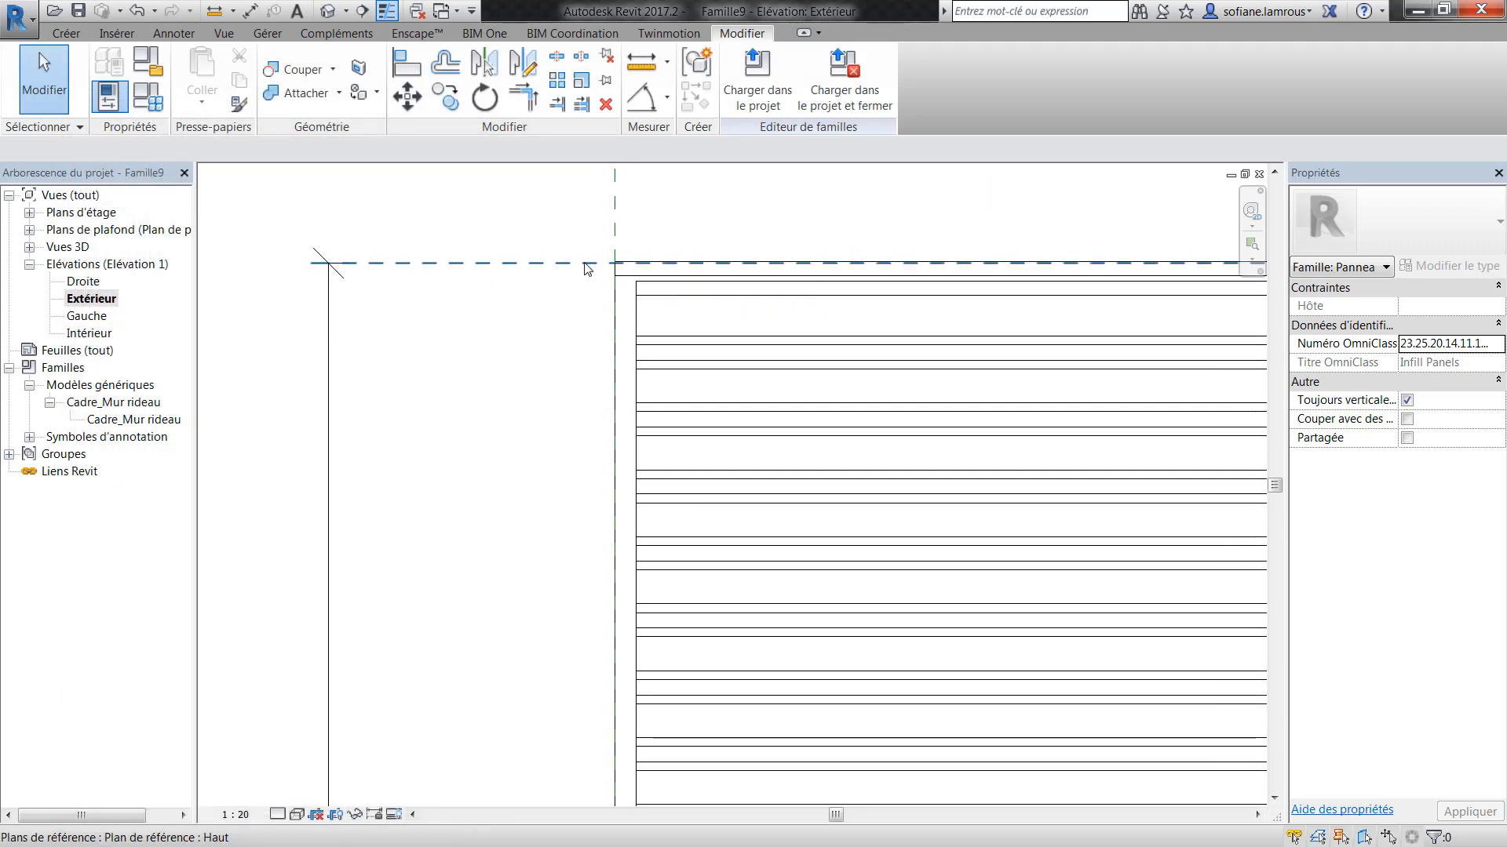
# - In the 3D view, place a second Cadre_Mur rideau instance on the work plane of the lower reference line
pyautogui.click(337, 14)
pyautogui.keyDown('shift'); pyautogui.moveTo(460, 327); pyautogui.dragTo(262, 425, button='middle'); pyautogui.keyUp('shift')
pyautogui.click(122, 419)
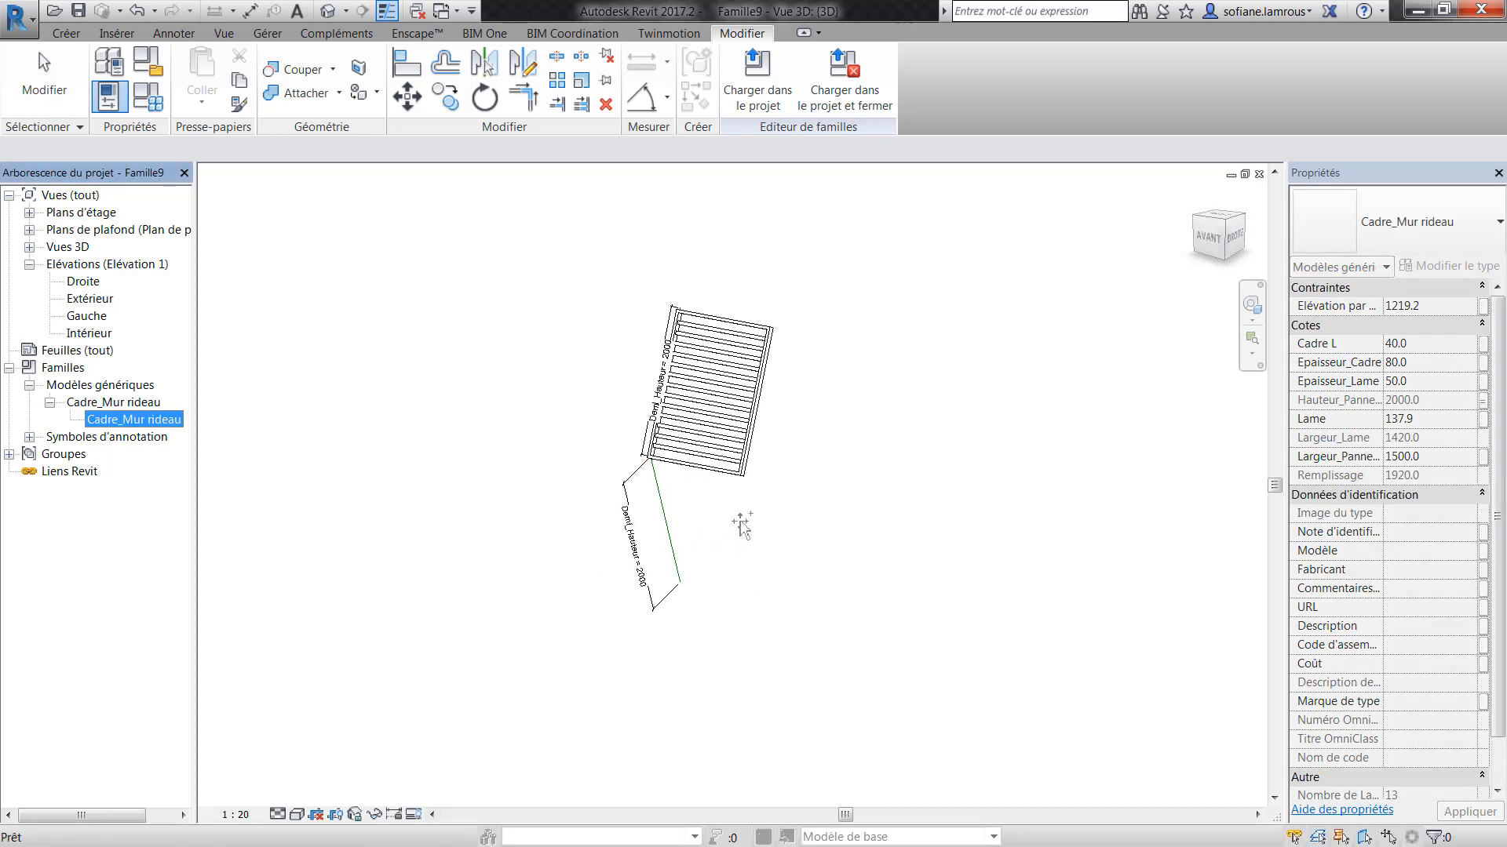
pyautogui.moveTo(742, 526); pyautogui.dragTo(744, 527)
pyautogui.click(949, 107)
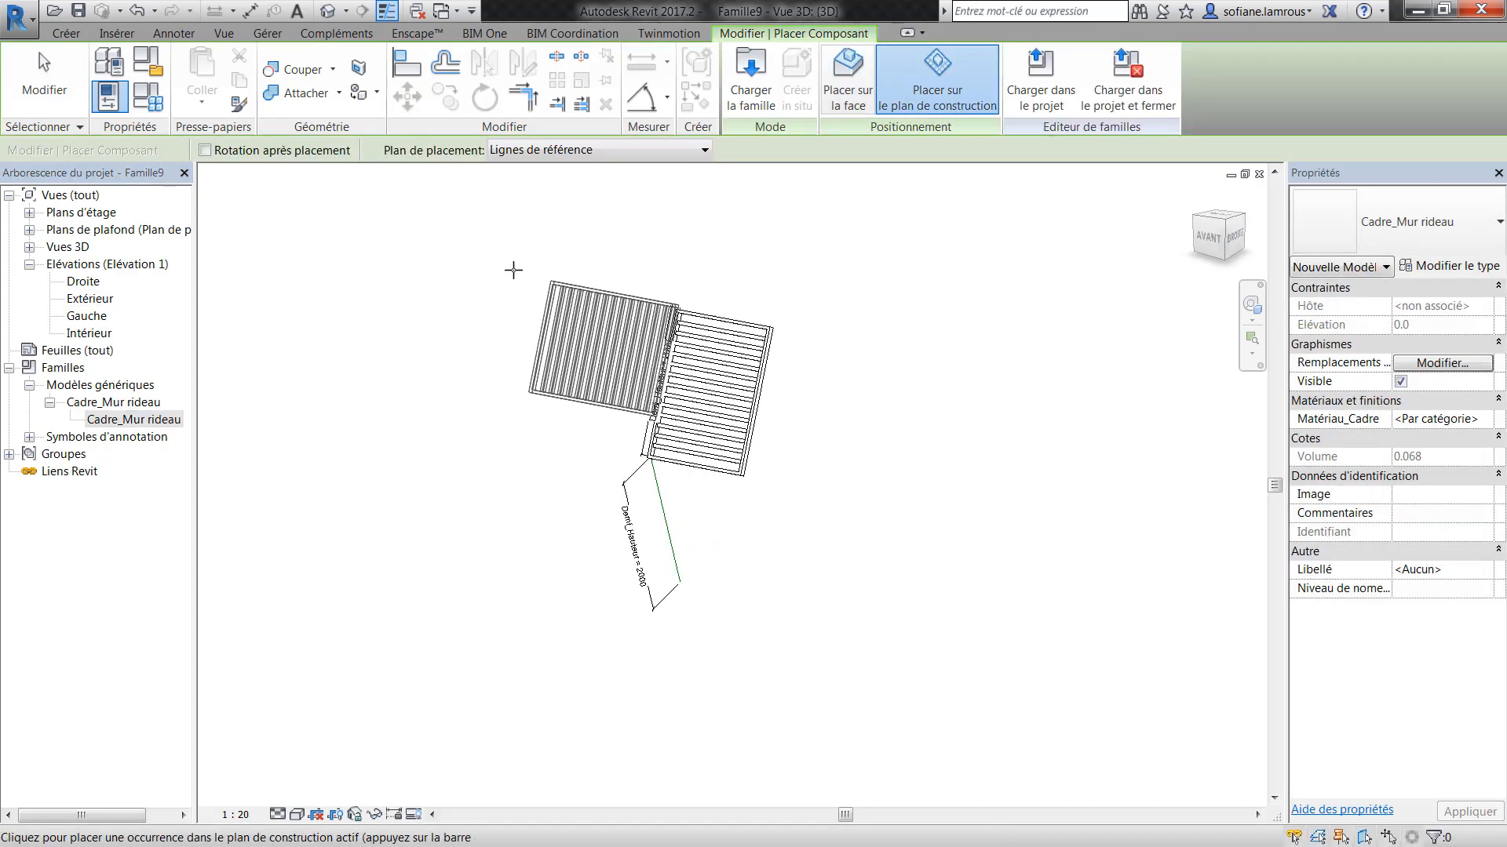
pyautogui.click(570, 150)
pyautogui.click(535, 168)
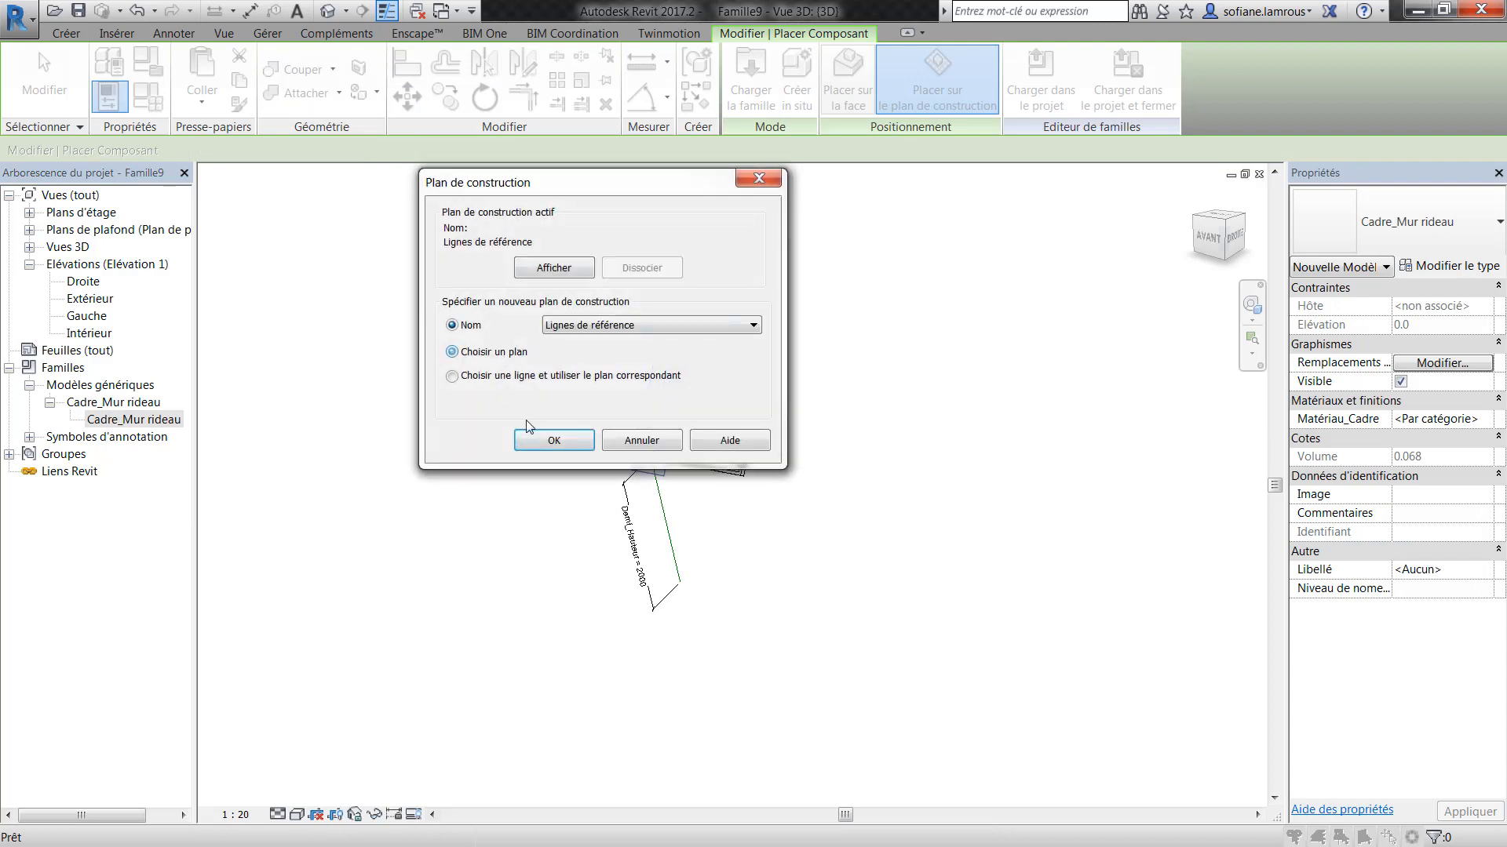
pyautogui.click(542, 438)
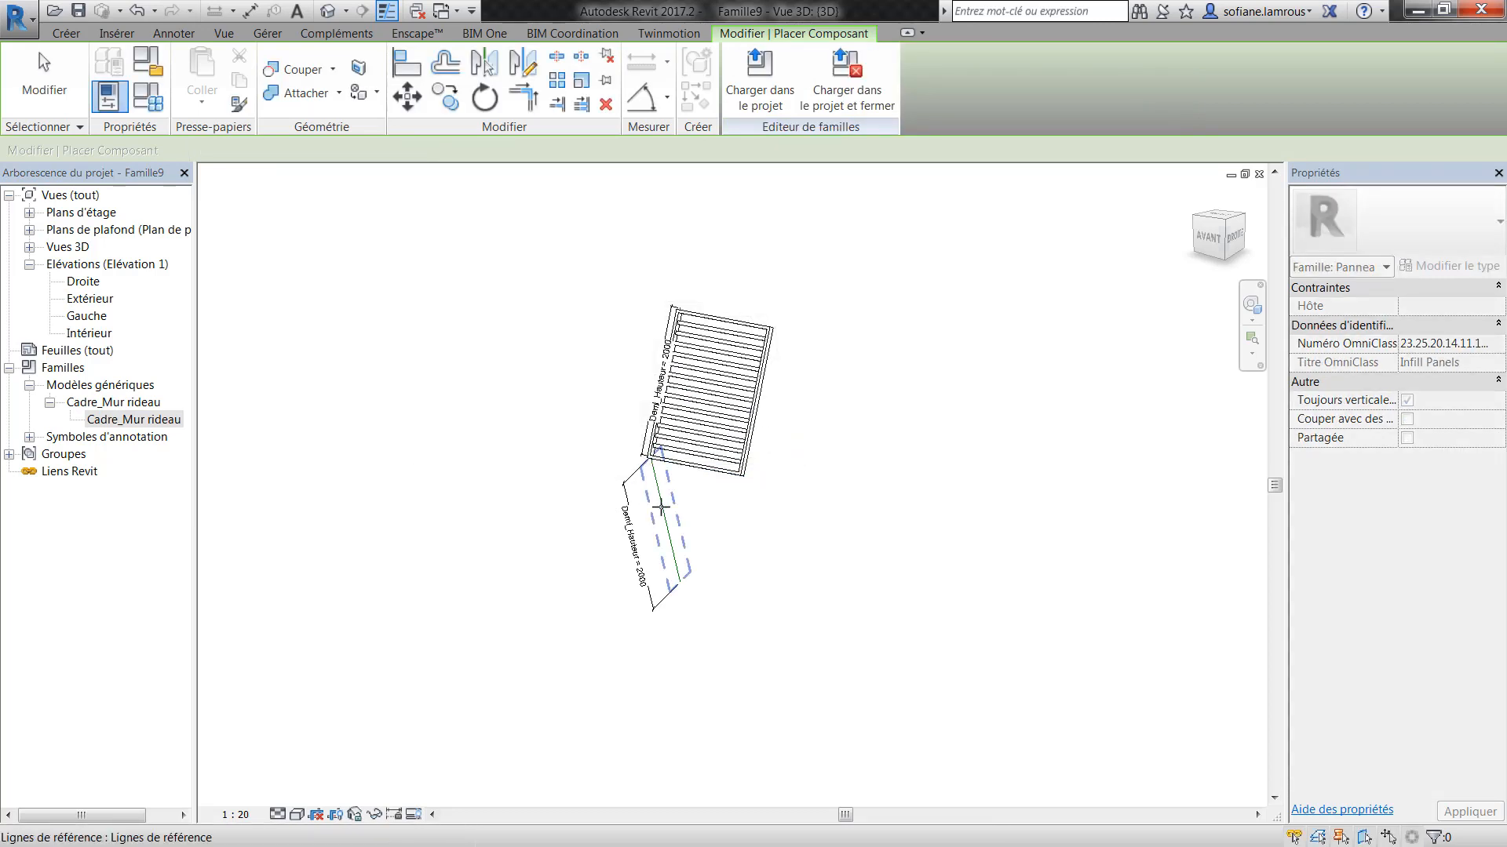
pyautogui.scroll(2, 659, 508)
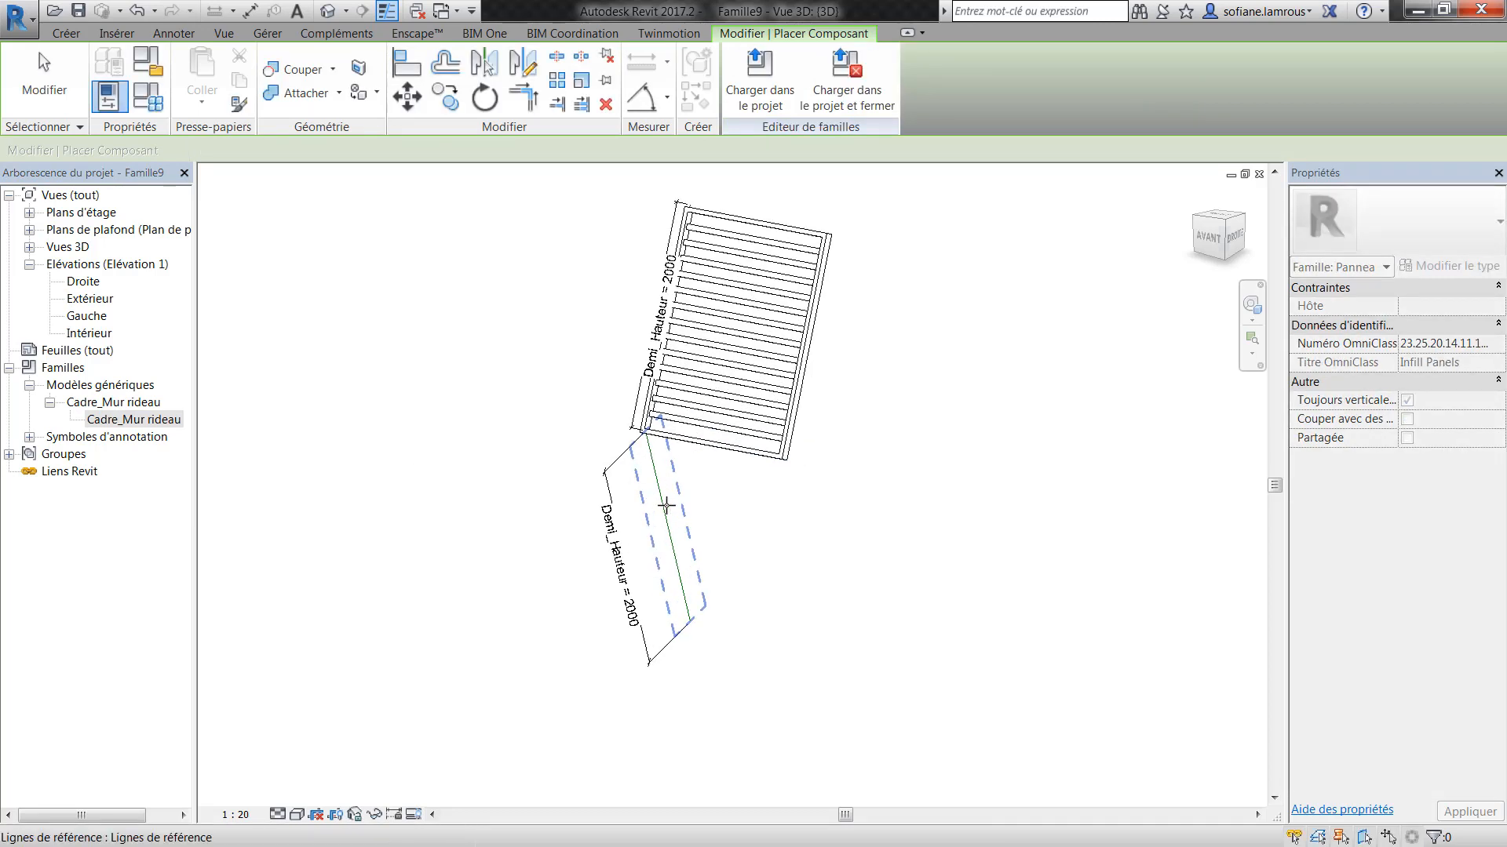
pyautogui.click(663, 500)
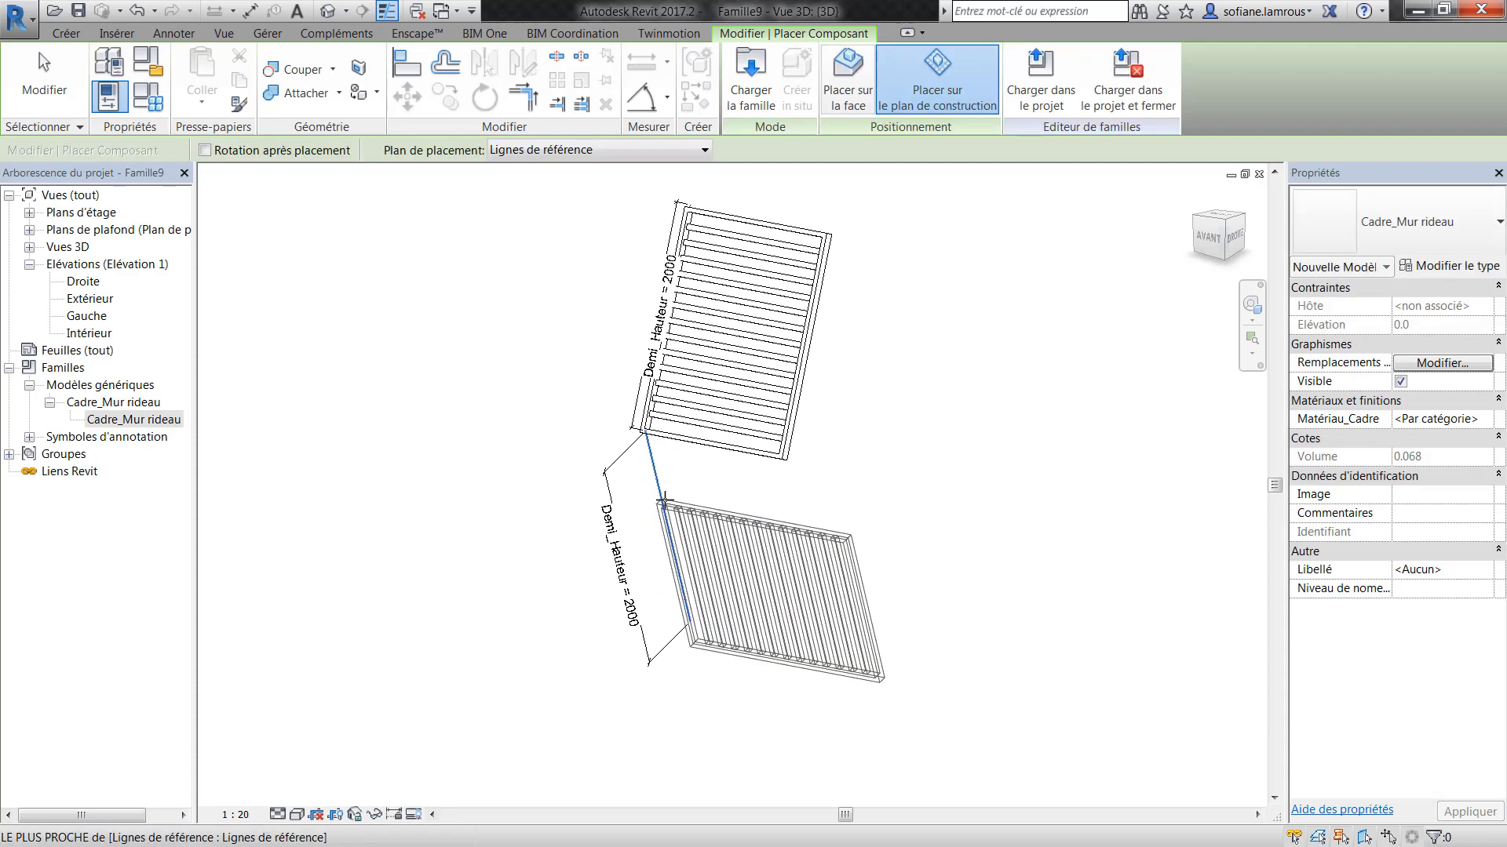
pyautogui.click(675, 506)
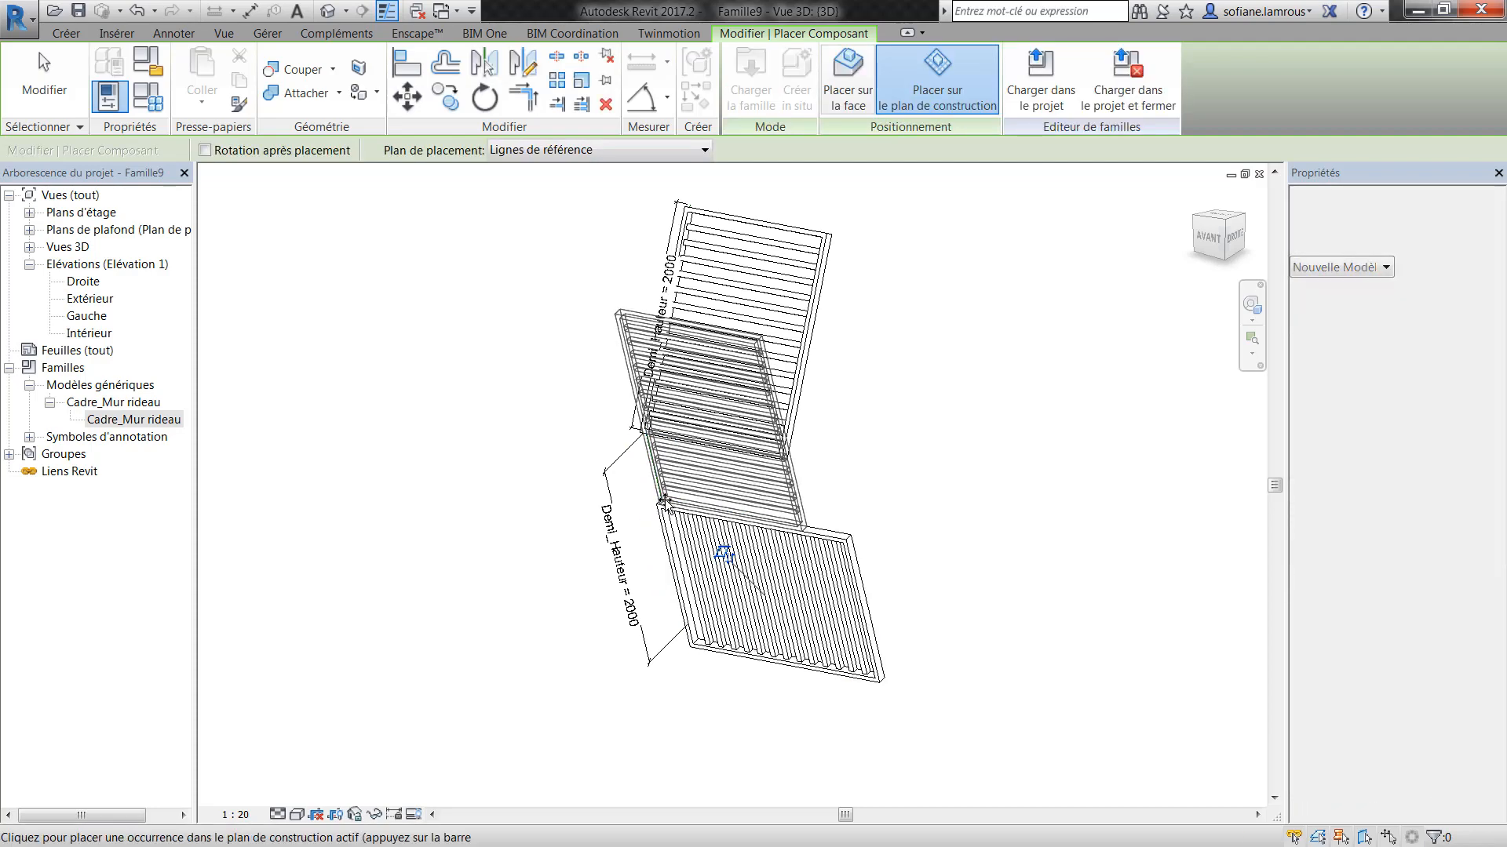
pyautogui.press('Escape')
pyautogui.press('Escape')
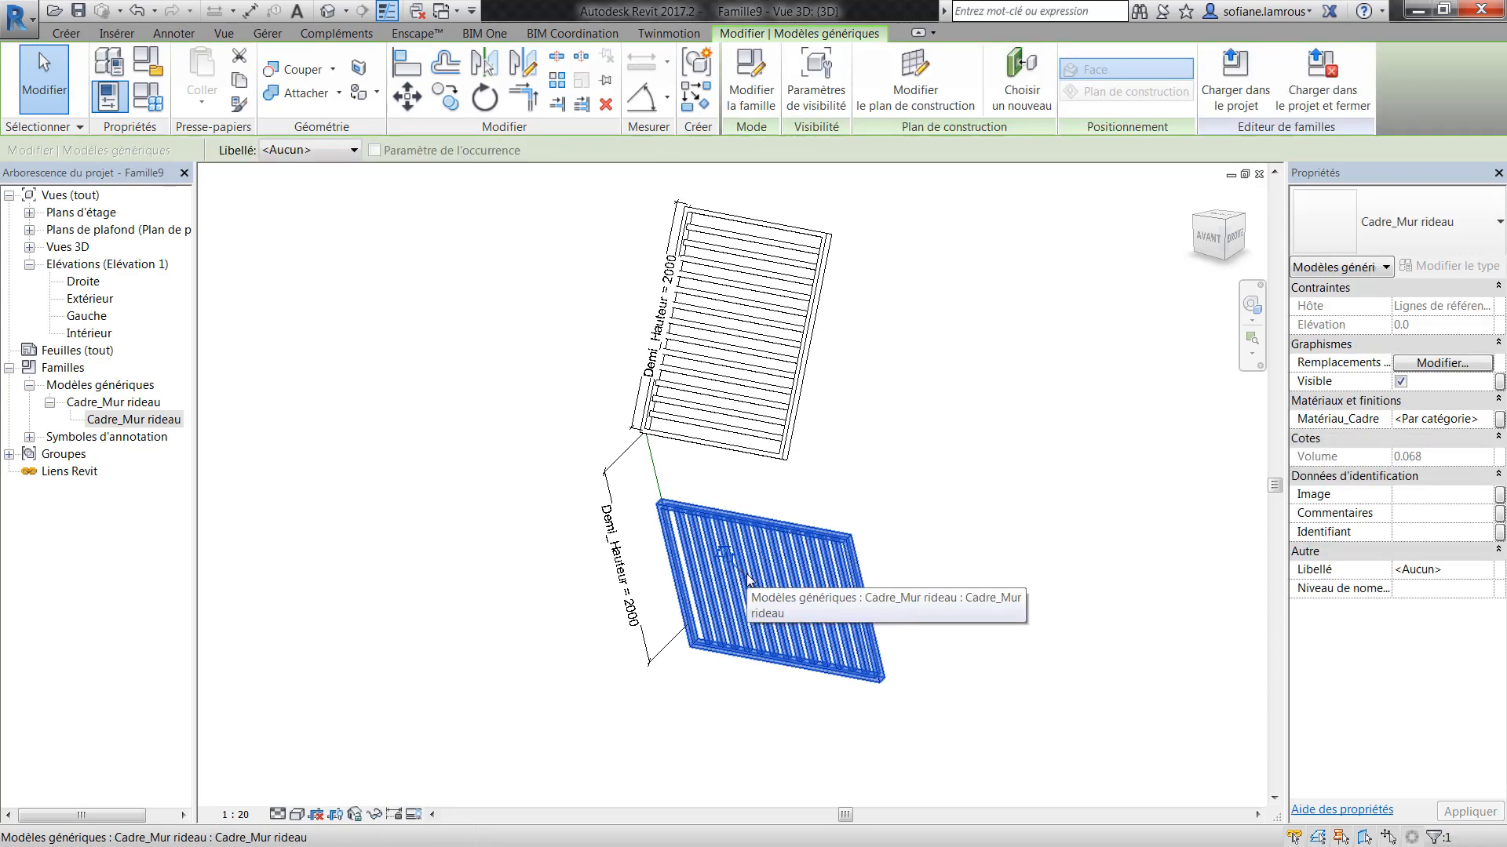
# - Turn the lower frame so its slats run crosswise, then align and lock its bottom edge to the lower reference line's bottom end
pyautogui.click(749, 581)
pyautogui.keyDown('shift'); pyautogui.moveTo(749, 581); pyautogui.dragTo(812, 625, button='middle'); pyautogui.keyUp('shift')
pyautogui.scroll(2, 814, 626)
pyautogui.click(406, 62)
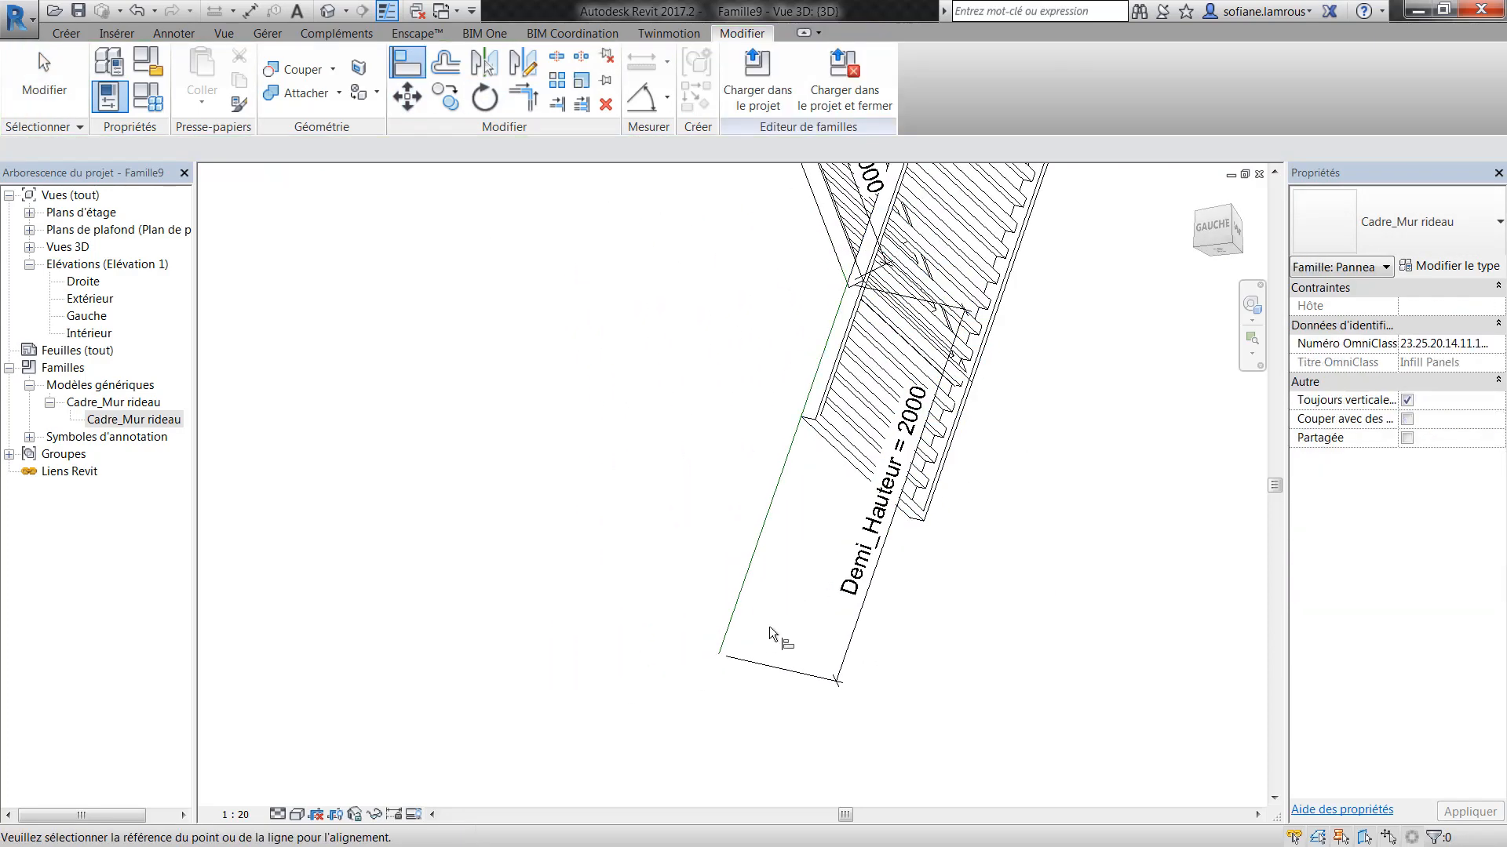
pyautogui.click(719, 655)
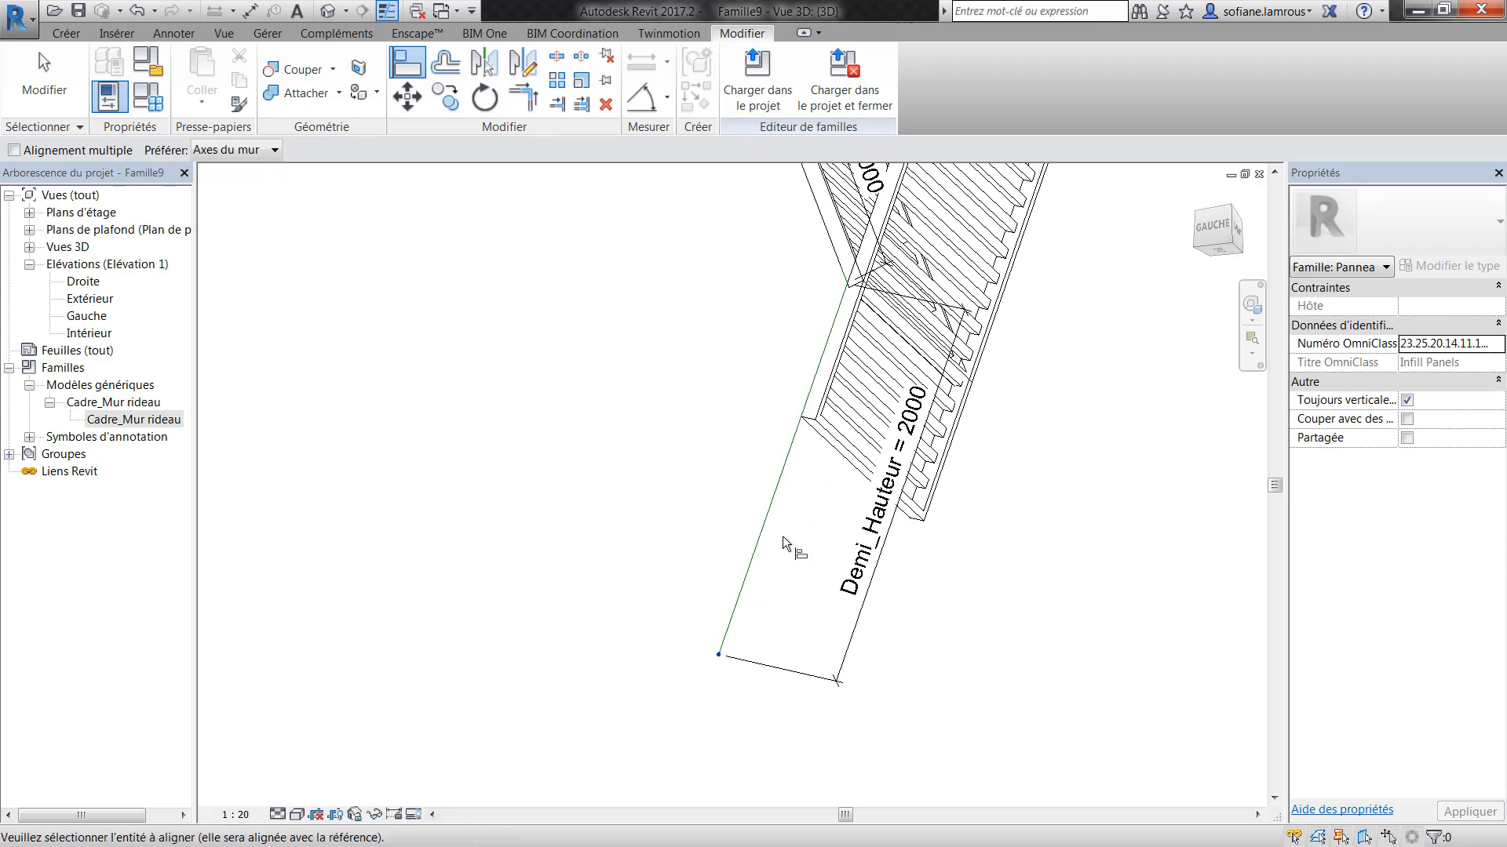
pyautogui.click(761, 684)
pyautogui.click(767, 725)
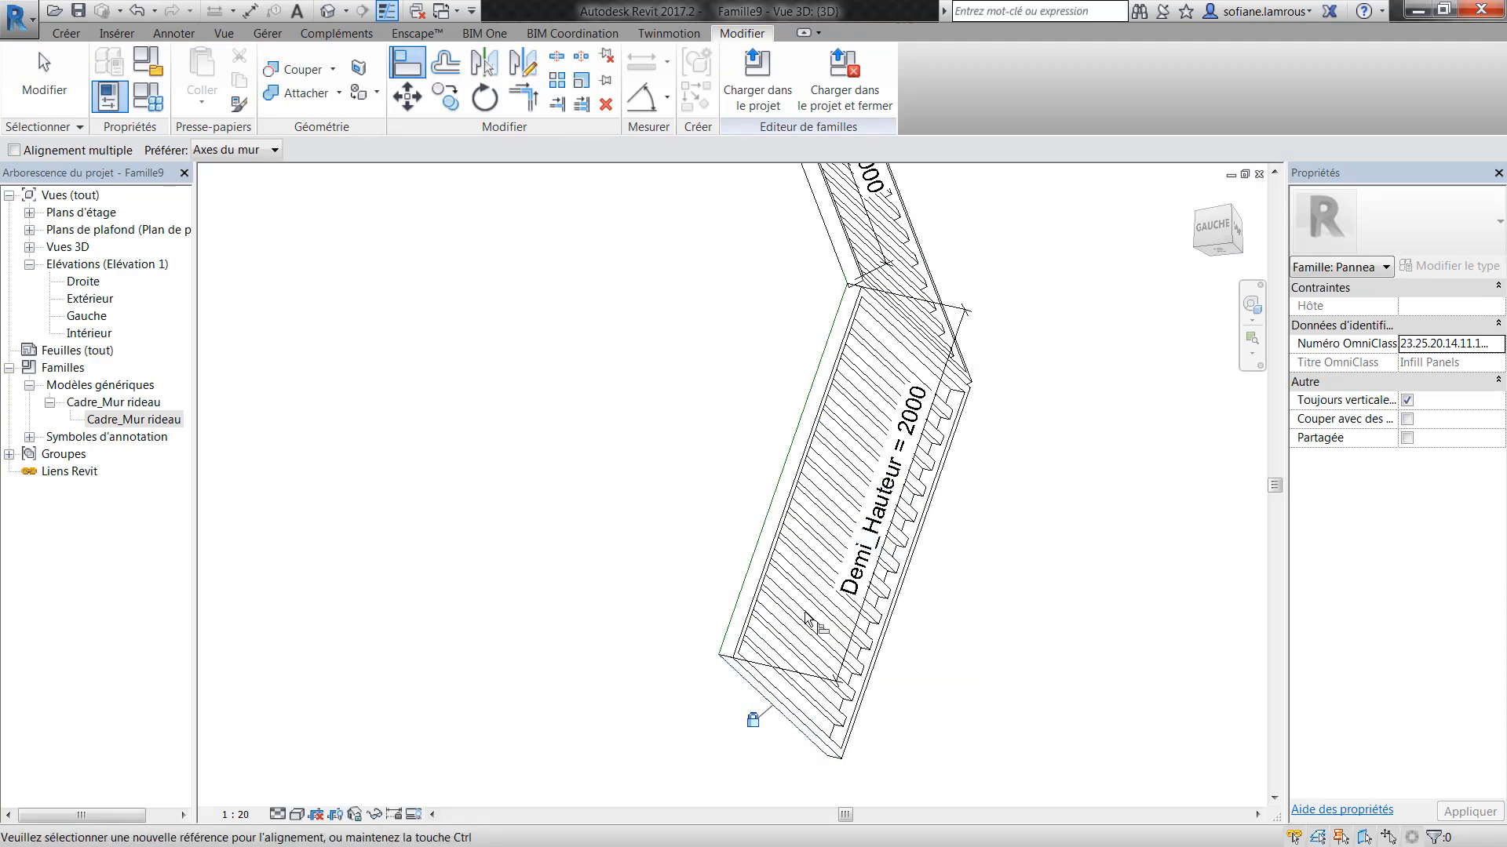
# - Align the lower frame's long side edge with the lower reference line
pyautogui.scroll(-2, 853, 509)
pyautogui.keyDown('shift'); pyautogui.moveTo(839, 508); pyautogui.dragTo(856, 522, button='middle'); pyautogui.keyUp('shift')
pyautogui.scroll(2, 858, 527)
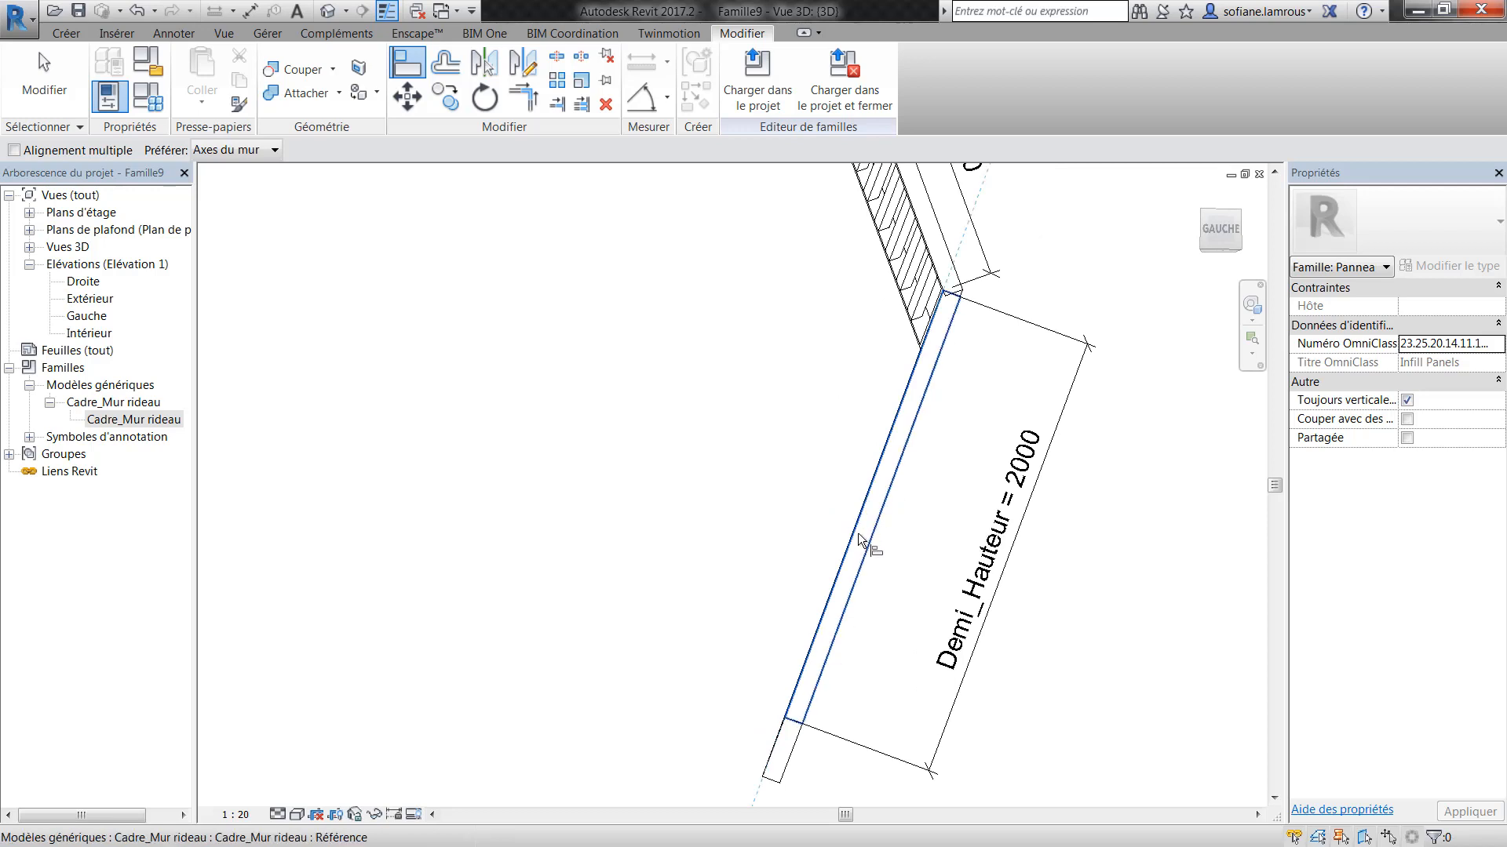
pyautogui.click(858, 528)
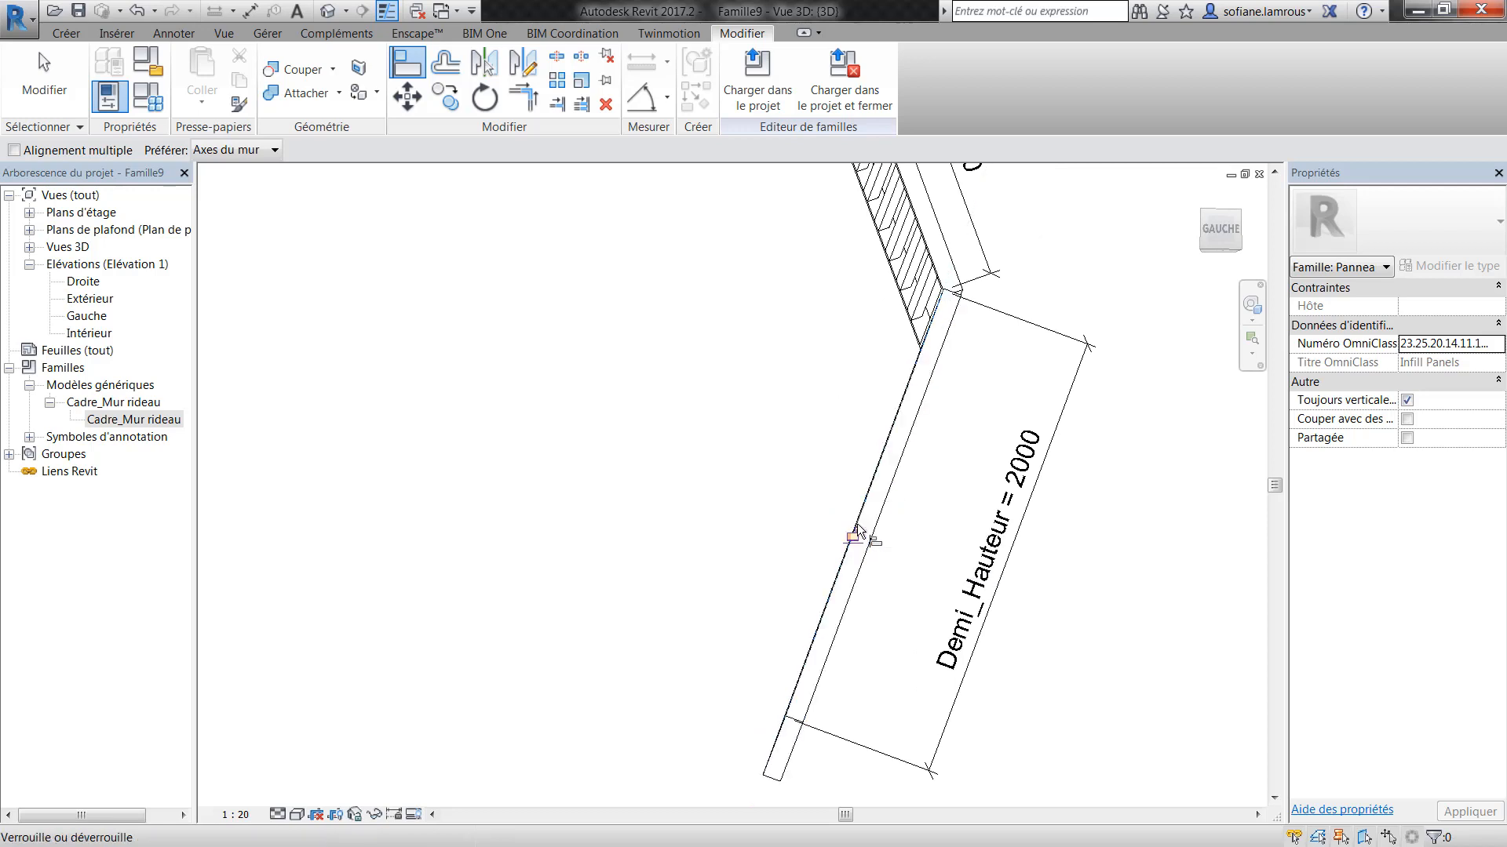
pyautogui.keyDown('shift'); pyautogui.moveTo(852, 534); pyautogui.dragTo(1012, 481, button='middle'); pyautogui.keyUp('shift')
pyautogui.scroll(2, 942, 319)
pyautogui.moveTo(942, 320); pyautogui.dragTo(932, 469, button='middle')
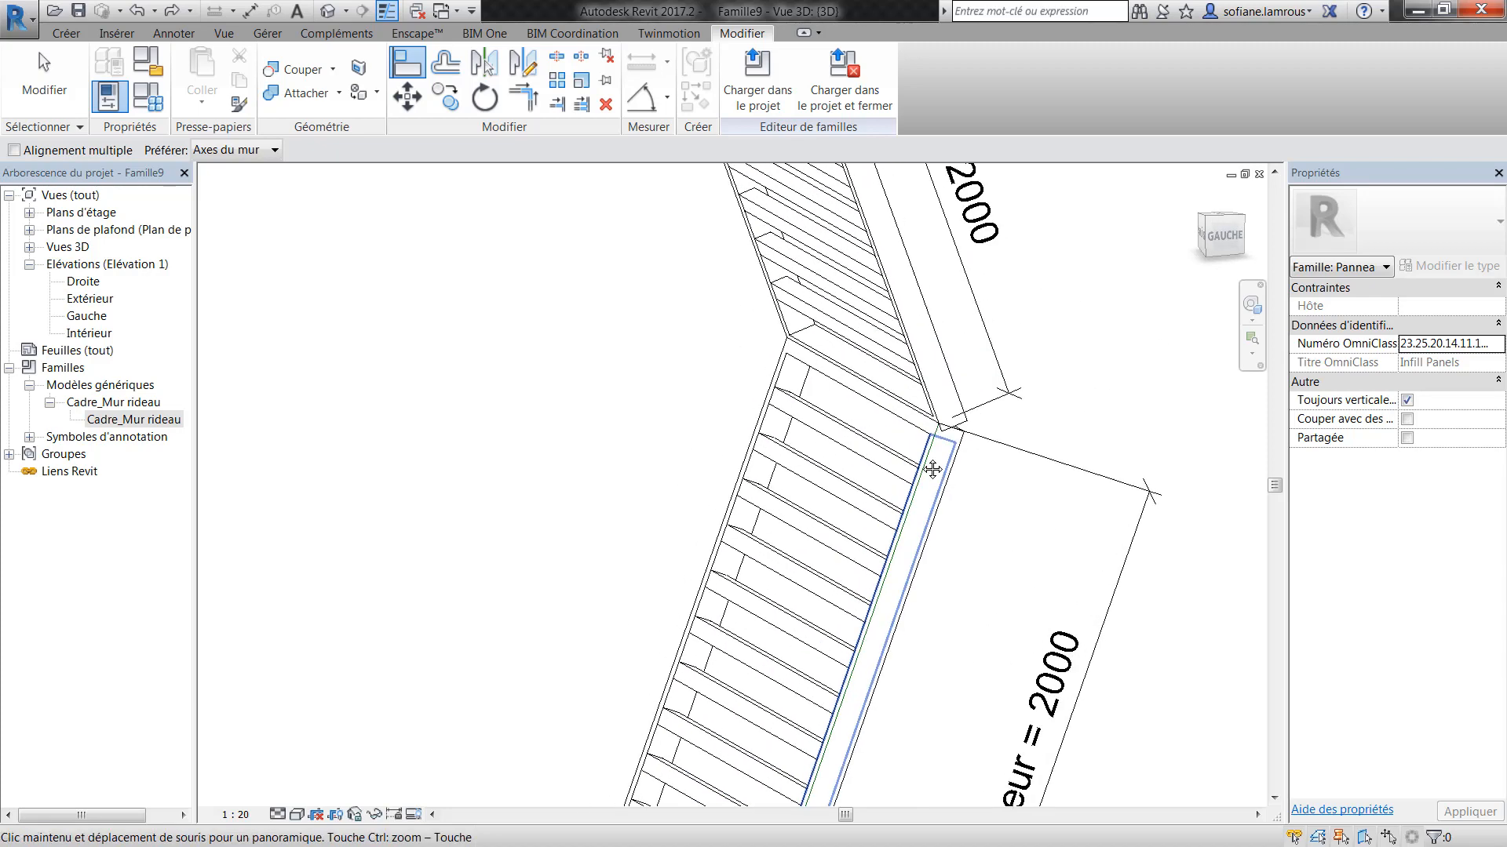
pyautogui.scroll(3, 882, 294)
pyautogui.press('Escape')
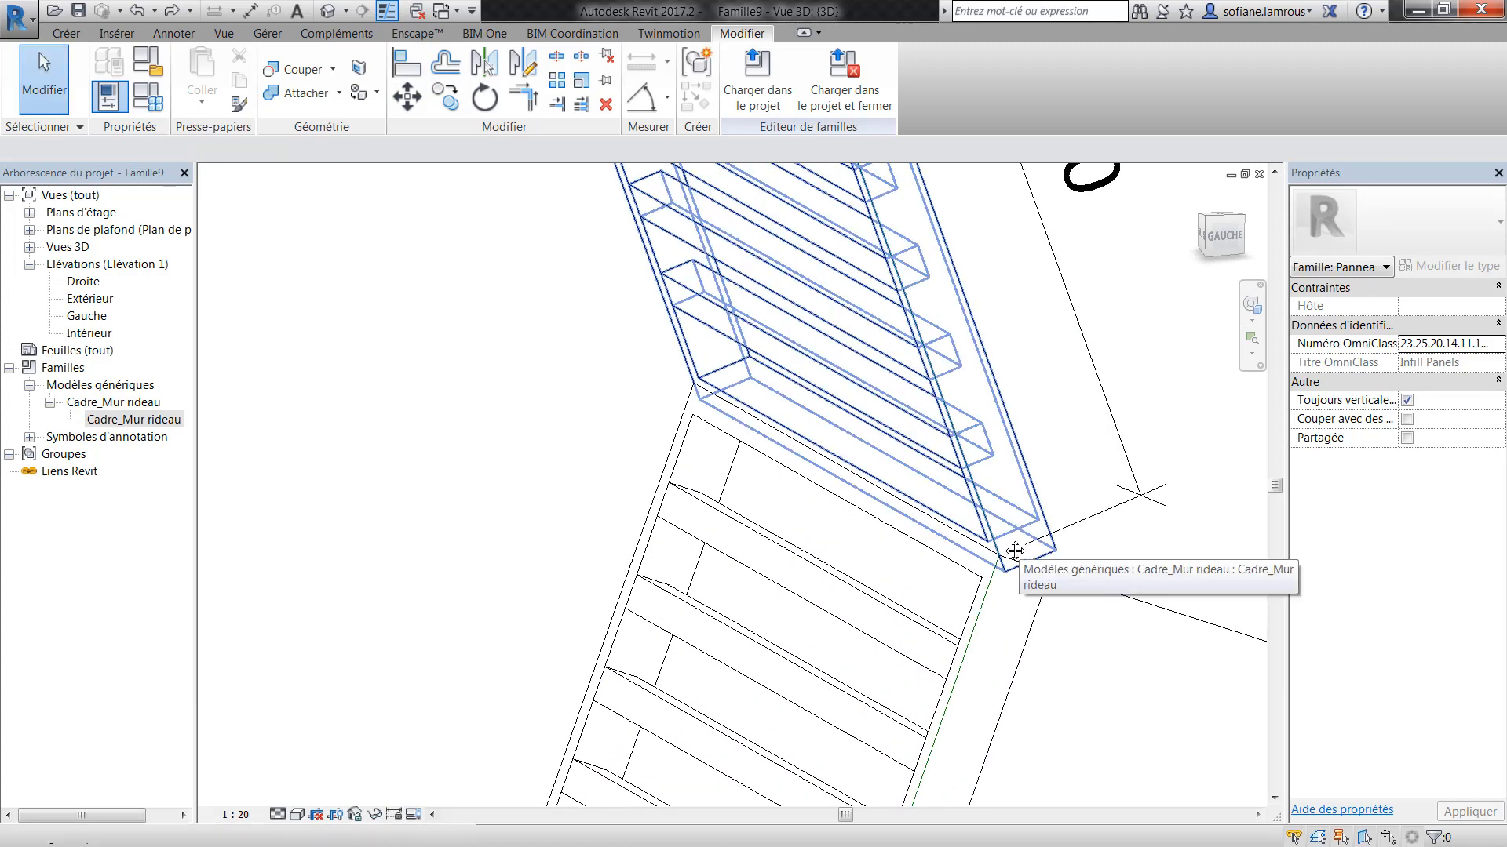
# - Align the upper frame's top edge with the top end of the upper reference line and lock the alignment
pyautogui.scroll(-4, 1015, 552)
pyautogui.scroll(5, 882, 307)
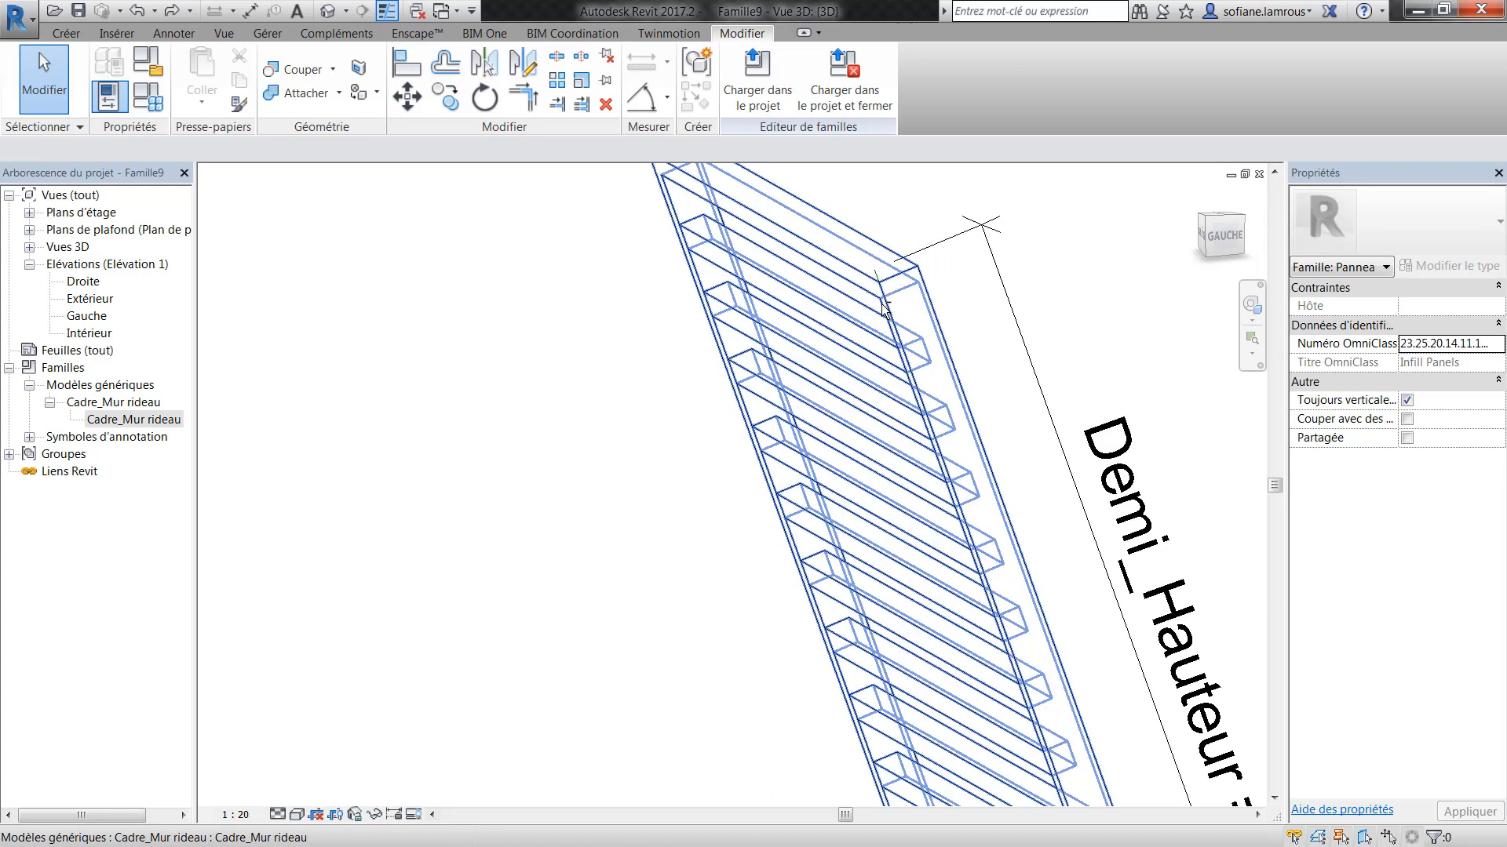
pyautogui.click(409, 66)
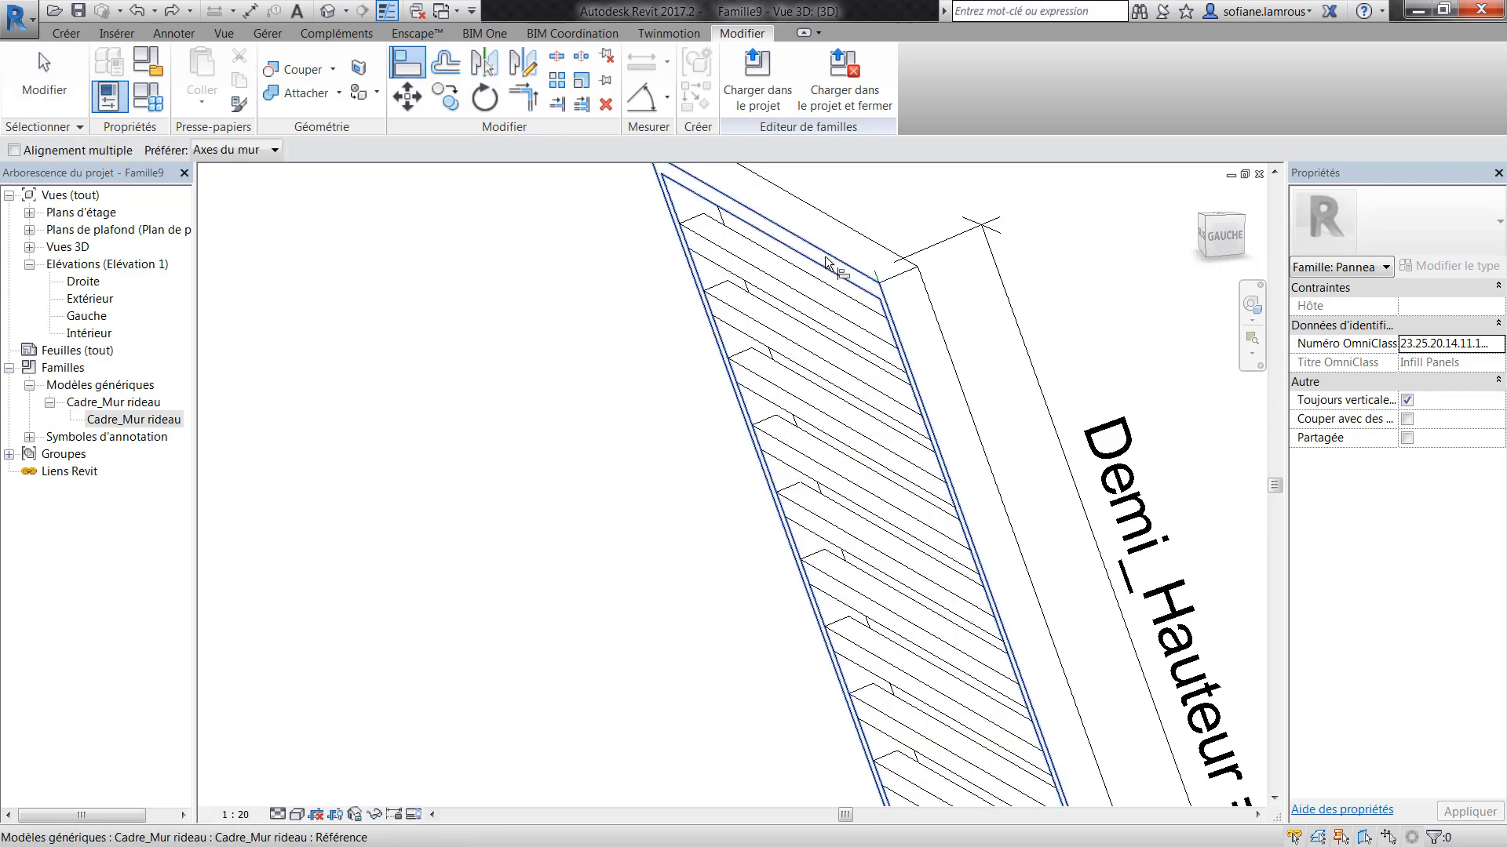
pyautogui.click(877, 275)
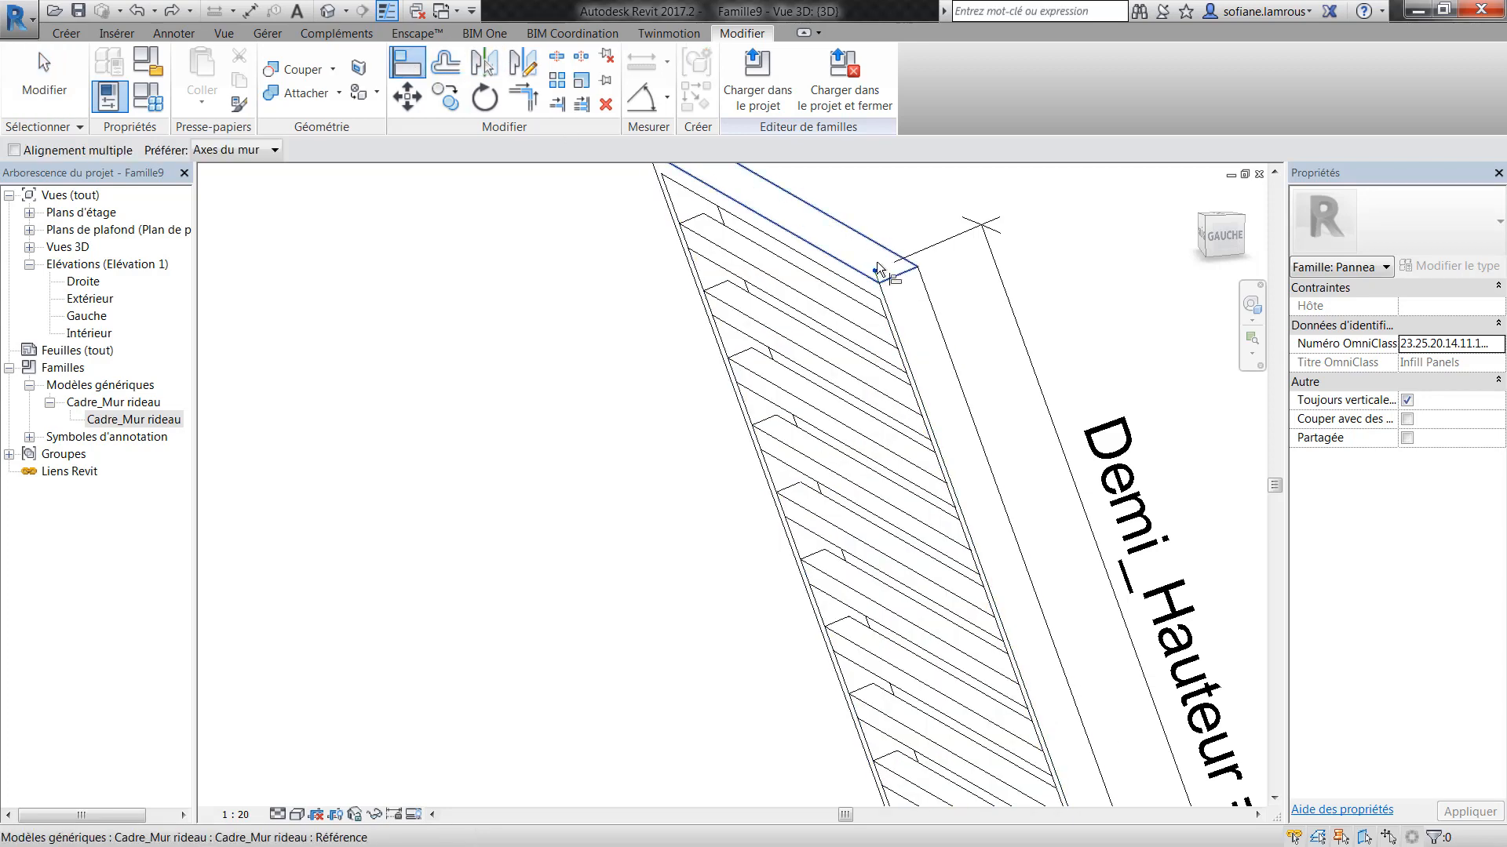
pyautogui.click(879, 279)
pyautogui.scroll(-4, 793, 168)
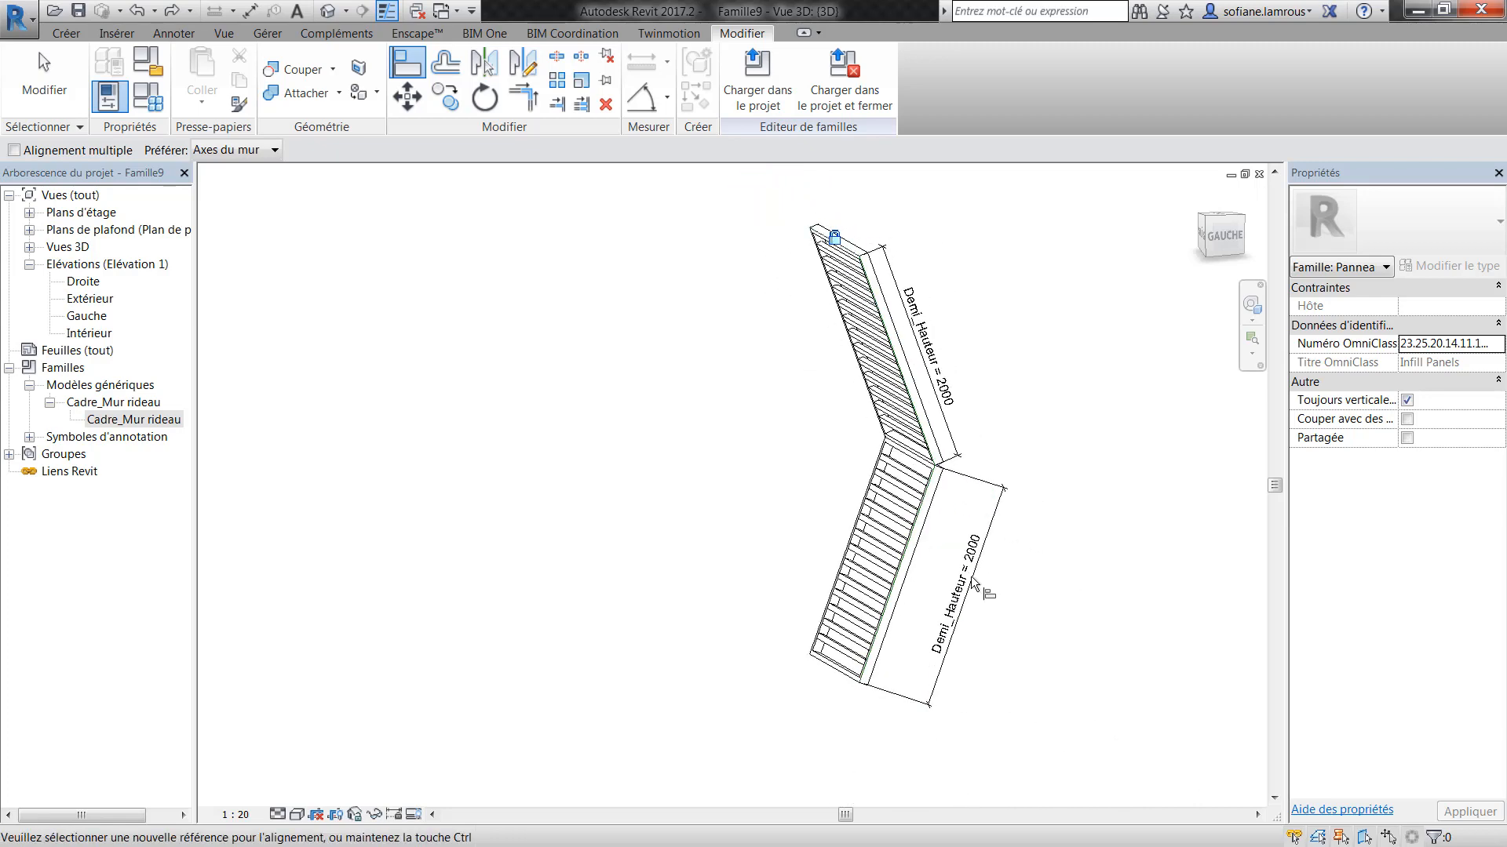
# - Examine the joint between the two frames and the lower frame's fit along its reference line
pyautogui.scroll(3, 846, 250)
pyautogui.scroll(3, 882, 348)
pyautogui.scroll(2, 913, 318)
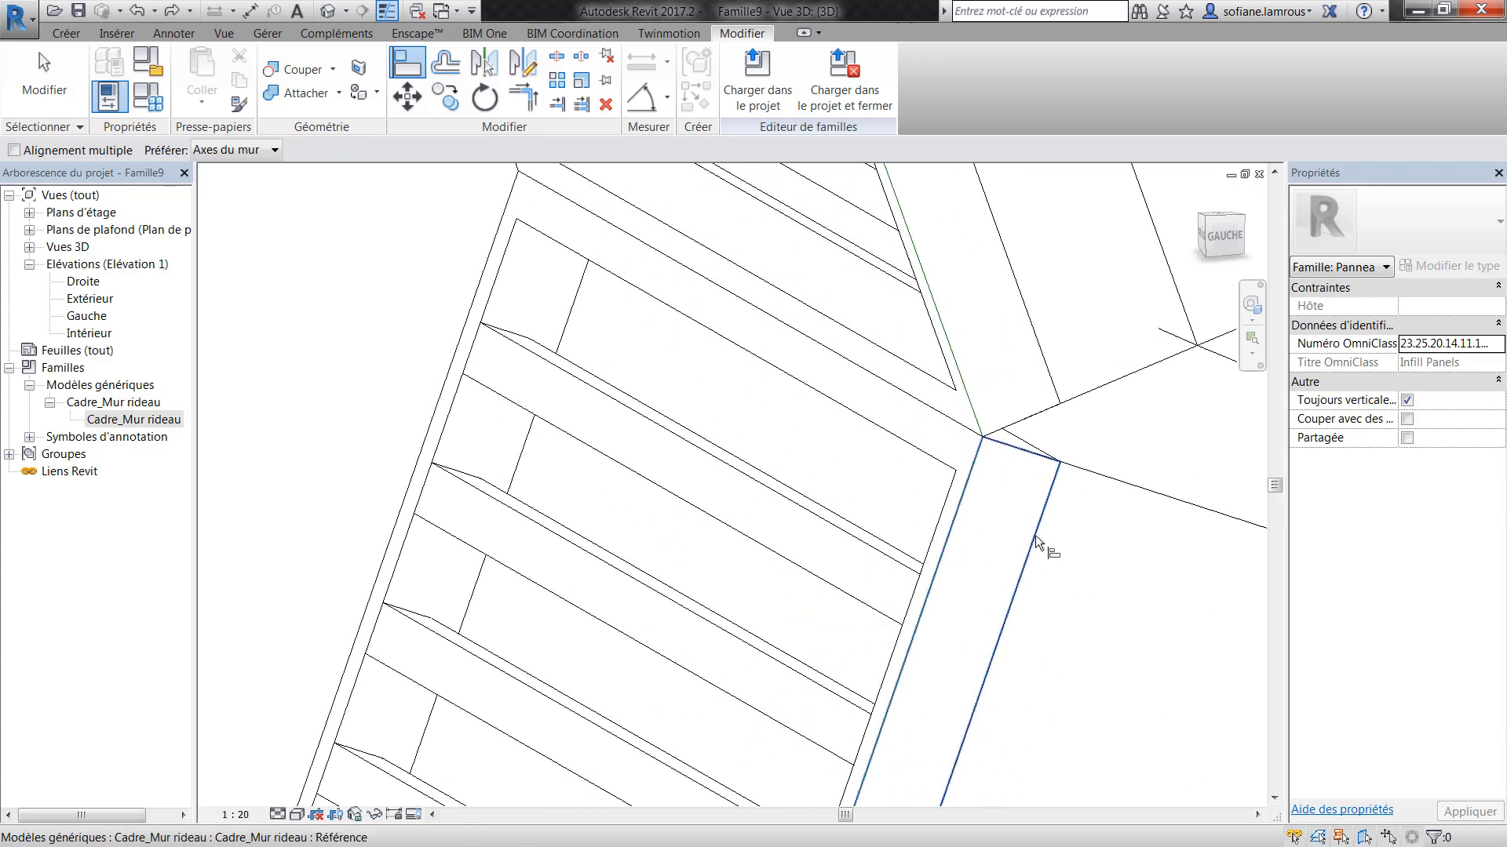
pyautogui.scroll(-5, 1032, 483)
pyautogui.moveTo(1030, 479); pyautogui.dragTo(1029, 389, button='middle')
pyautogui.scroll(5, 1015, 481)
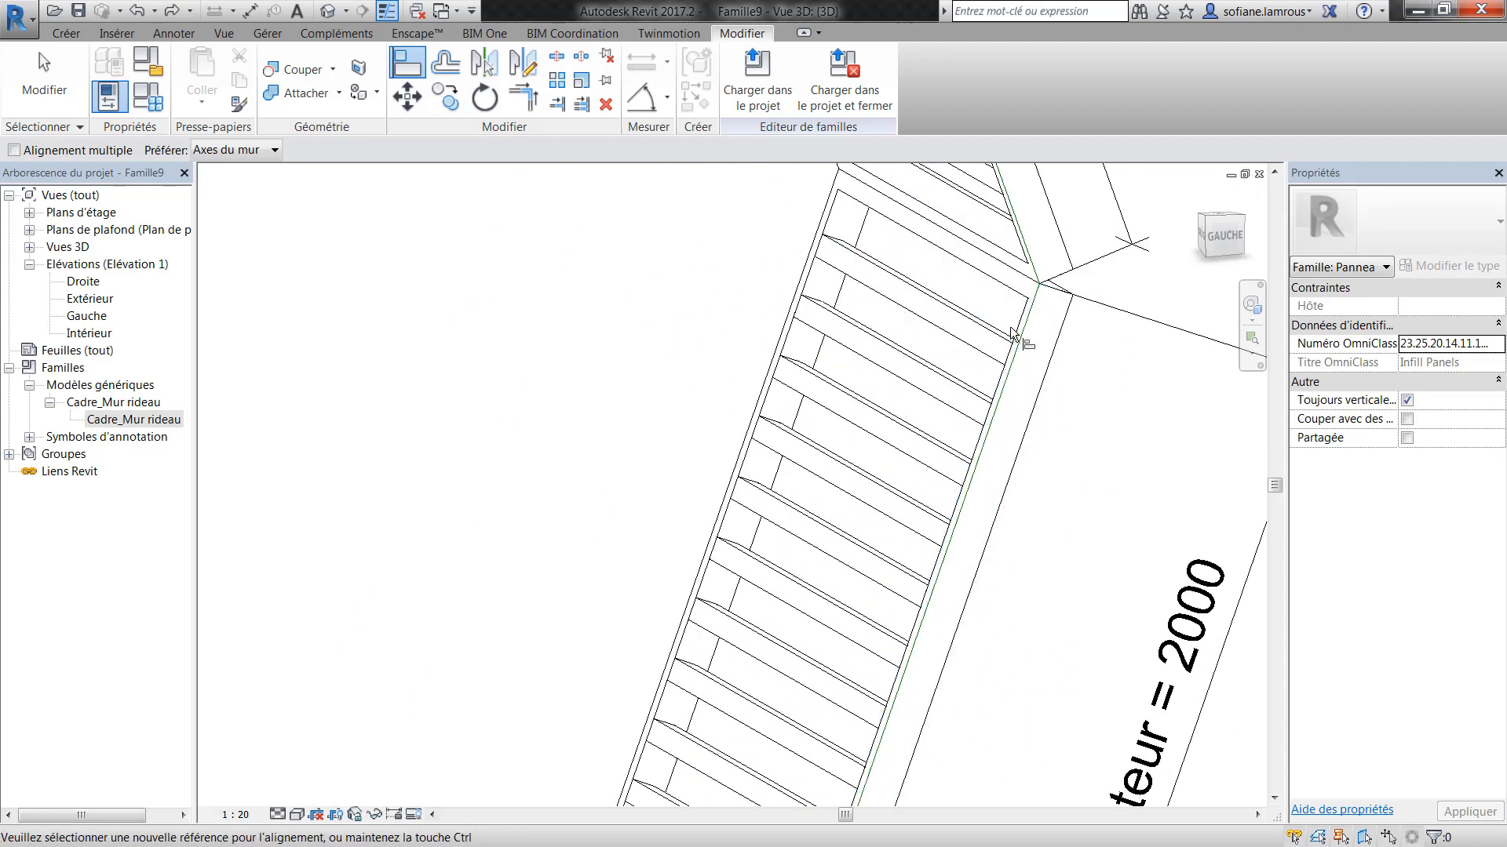
pyautogui.scroll(-6, 1013, 337)
pyautogui.keyDown('shift'); pyautogui.moveTo(1015, 512); pyautogui.dragTo(962, 507, button='middle'); pyautogui.keyUp('shift')
pyautogui.scroll(3, 852, 706)
pyautogui.scroll(-7, 867, 549)
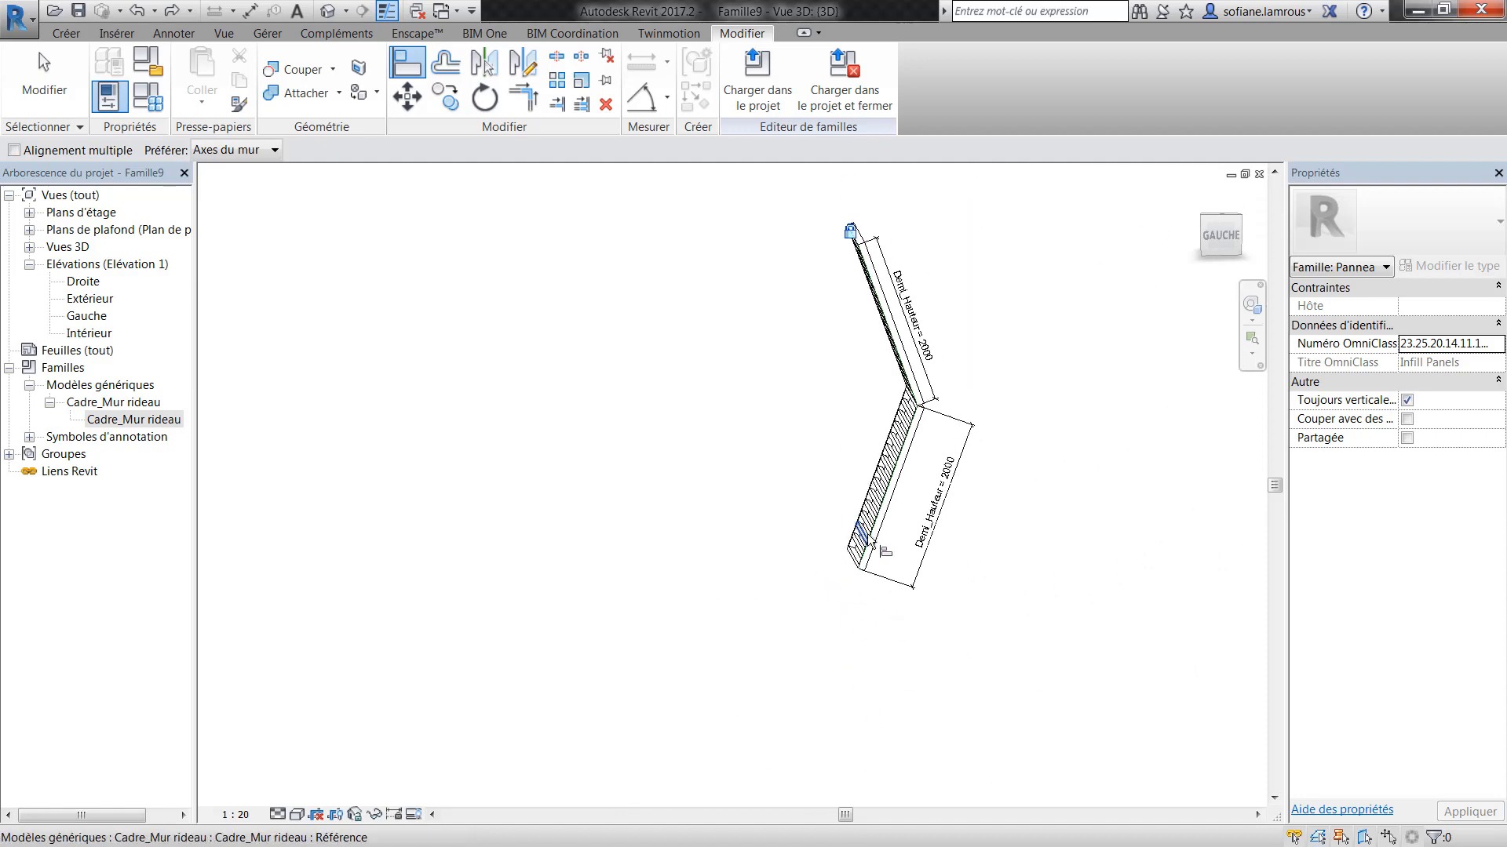
# - Flex the family by setting Ouverture to 0°, removing the constraints that are not satisfied
pyautogui.click(149, 98)
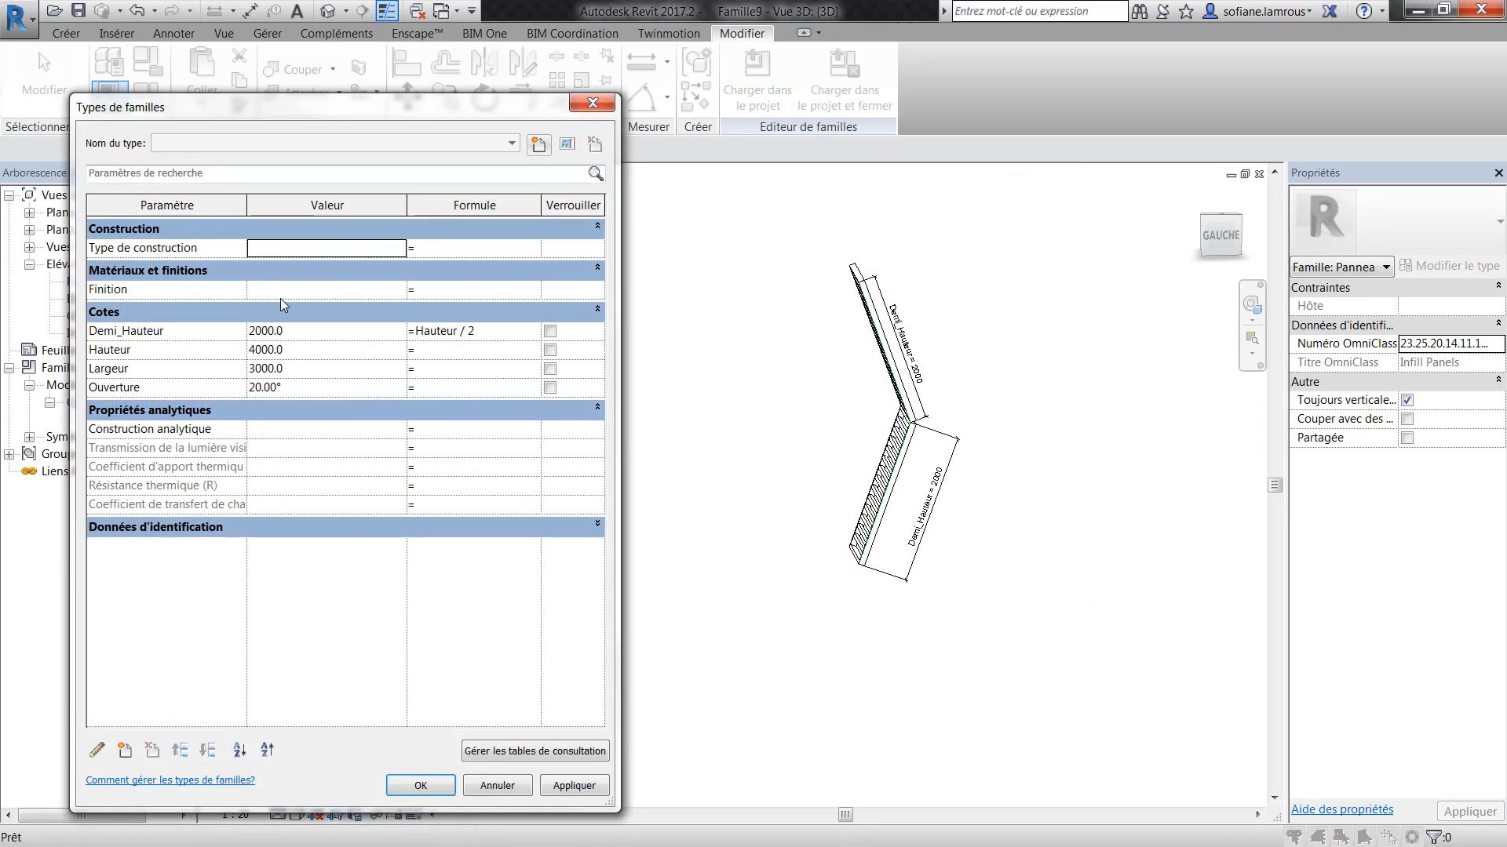
pyautogui.click(341, 388)
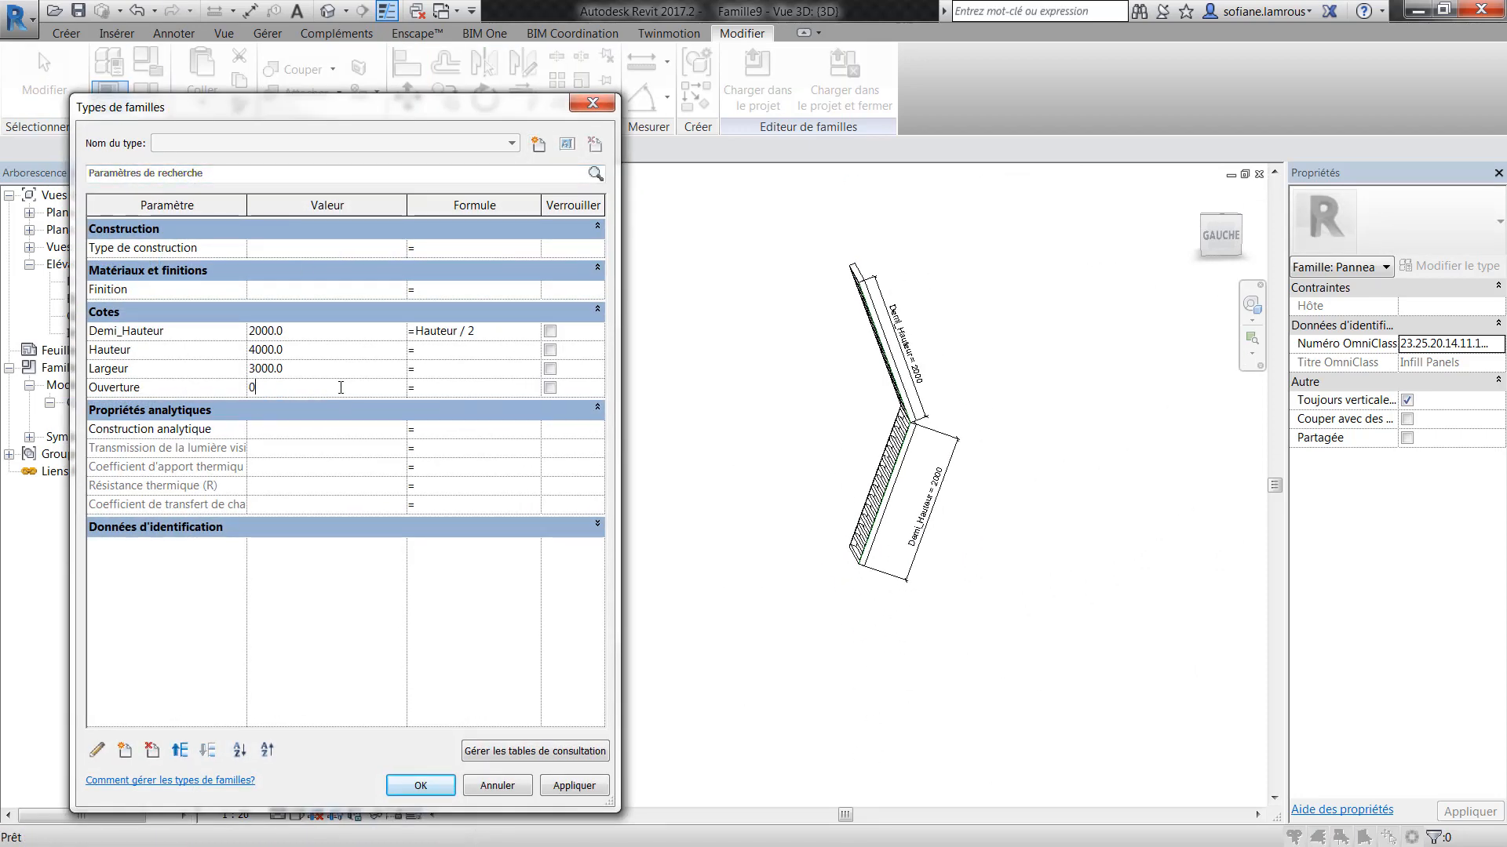
pyautogui.write('0')
pyautogui.click(564, 785)
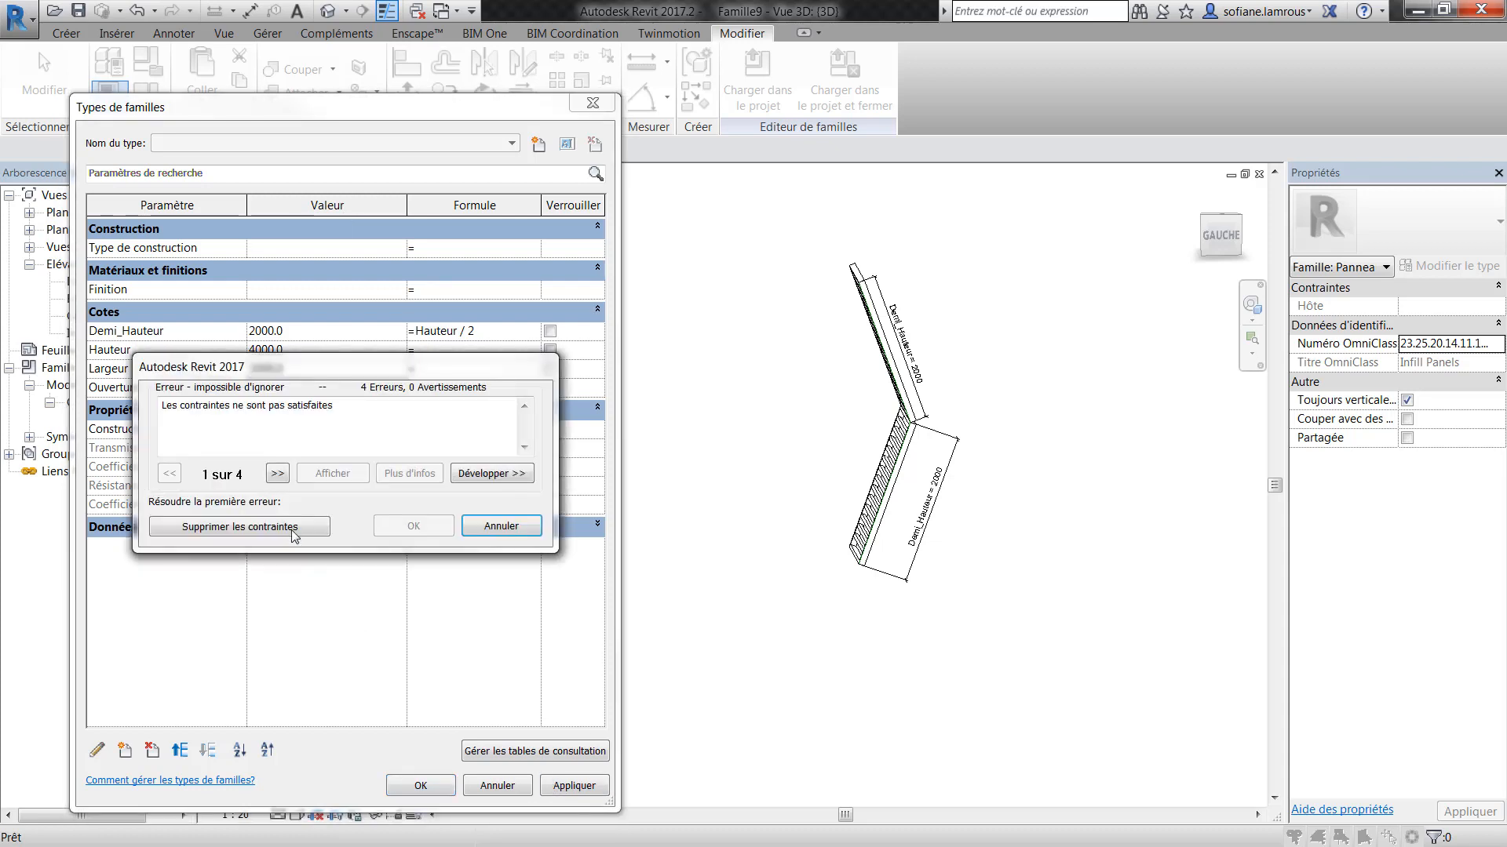
pyautogui.click(294, 528)
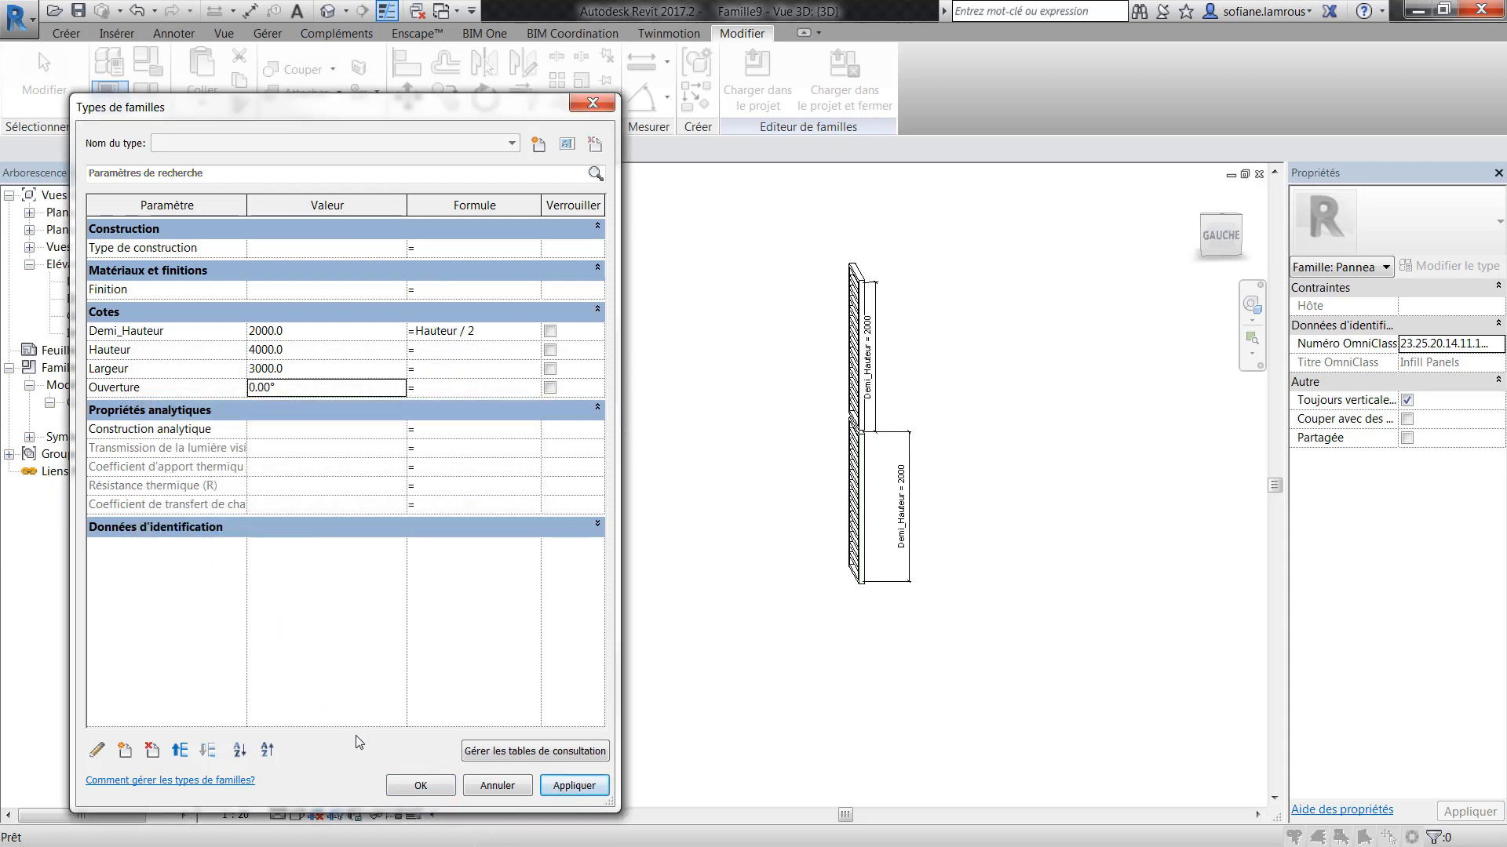
pyautogui.click(418, 785)
# - Align the upper frame's bottom edge with the reference line's endpoint at the middle joint and lock the alignment
pyautogui.scroll(5, 865, 441)
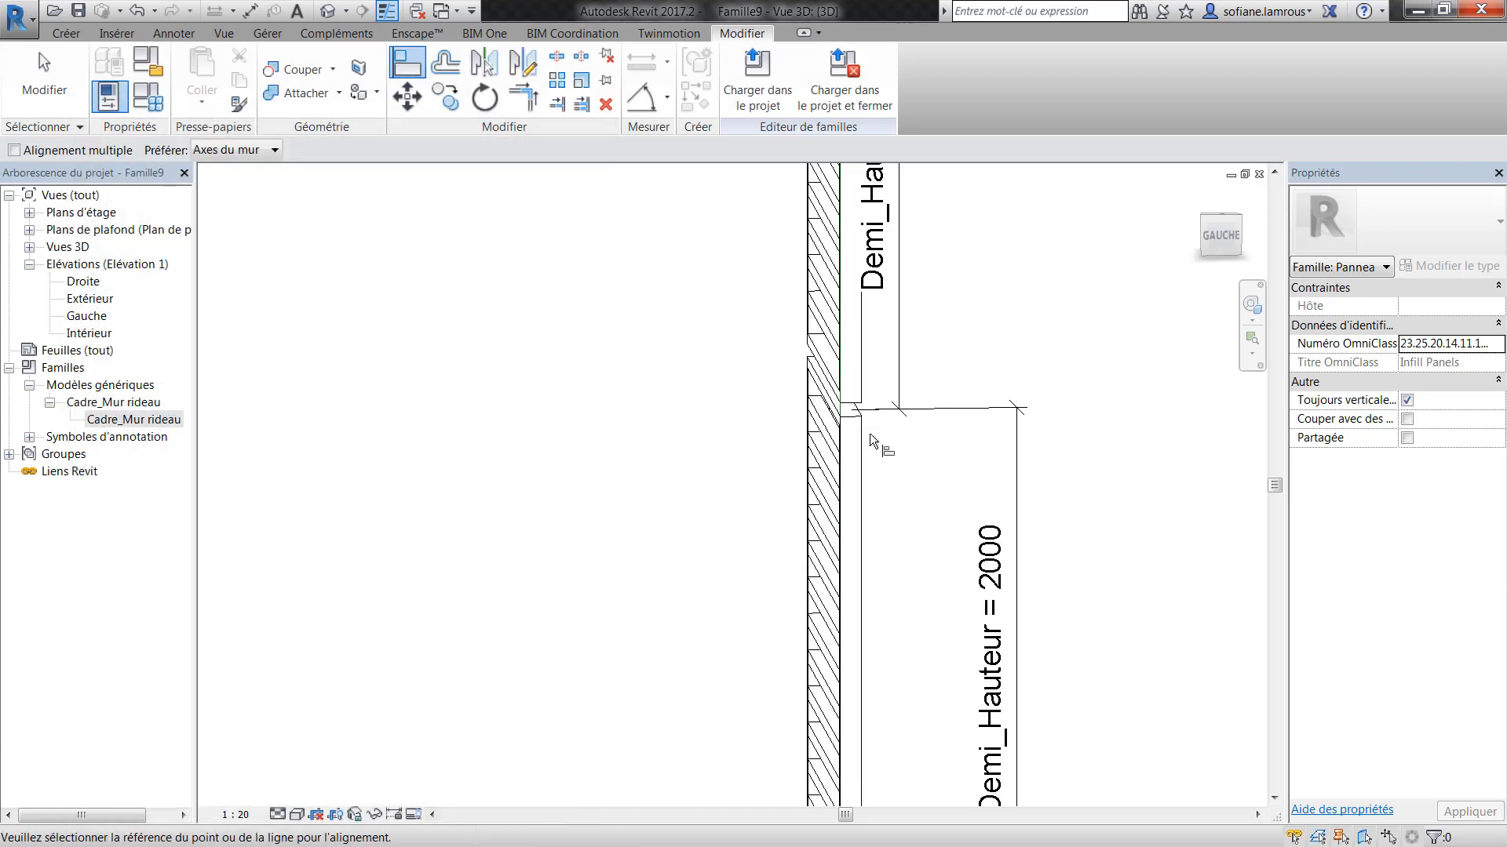
pyautogui.scroll(5, 785, 396)
pyautogui.press('Escape')
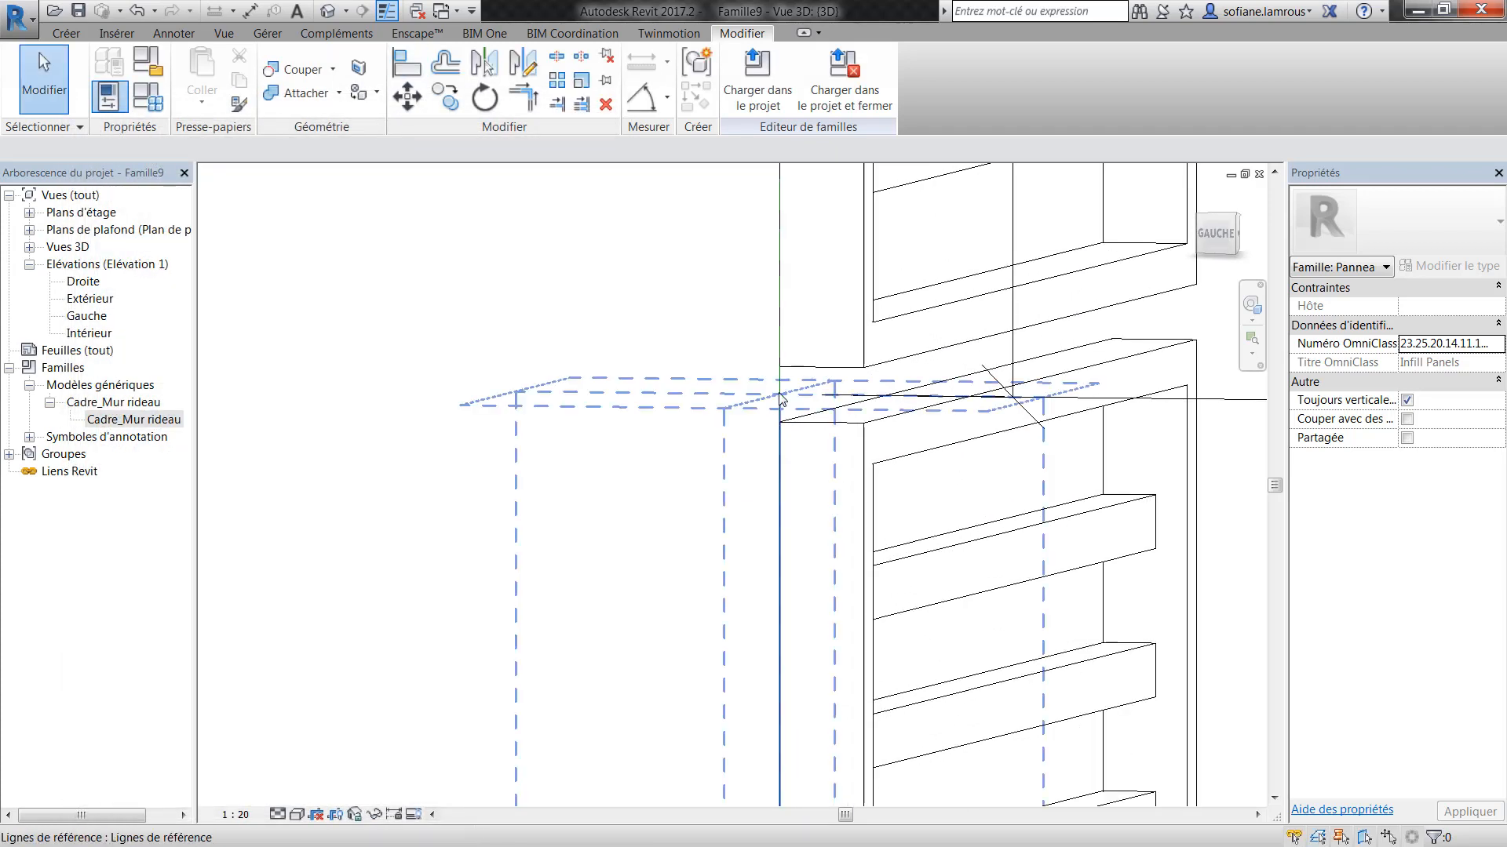
pyautogui.click(408, 63)
pyautogui.press('Escape')
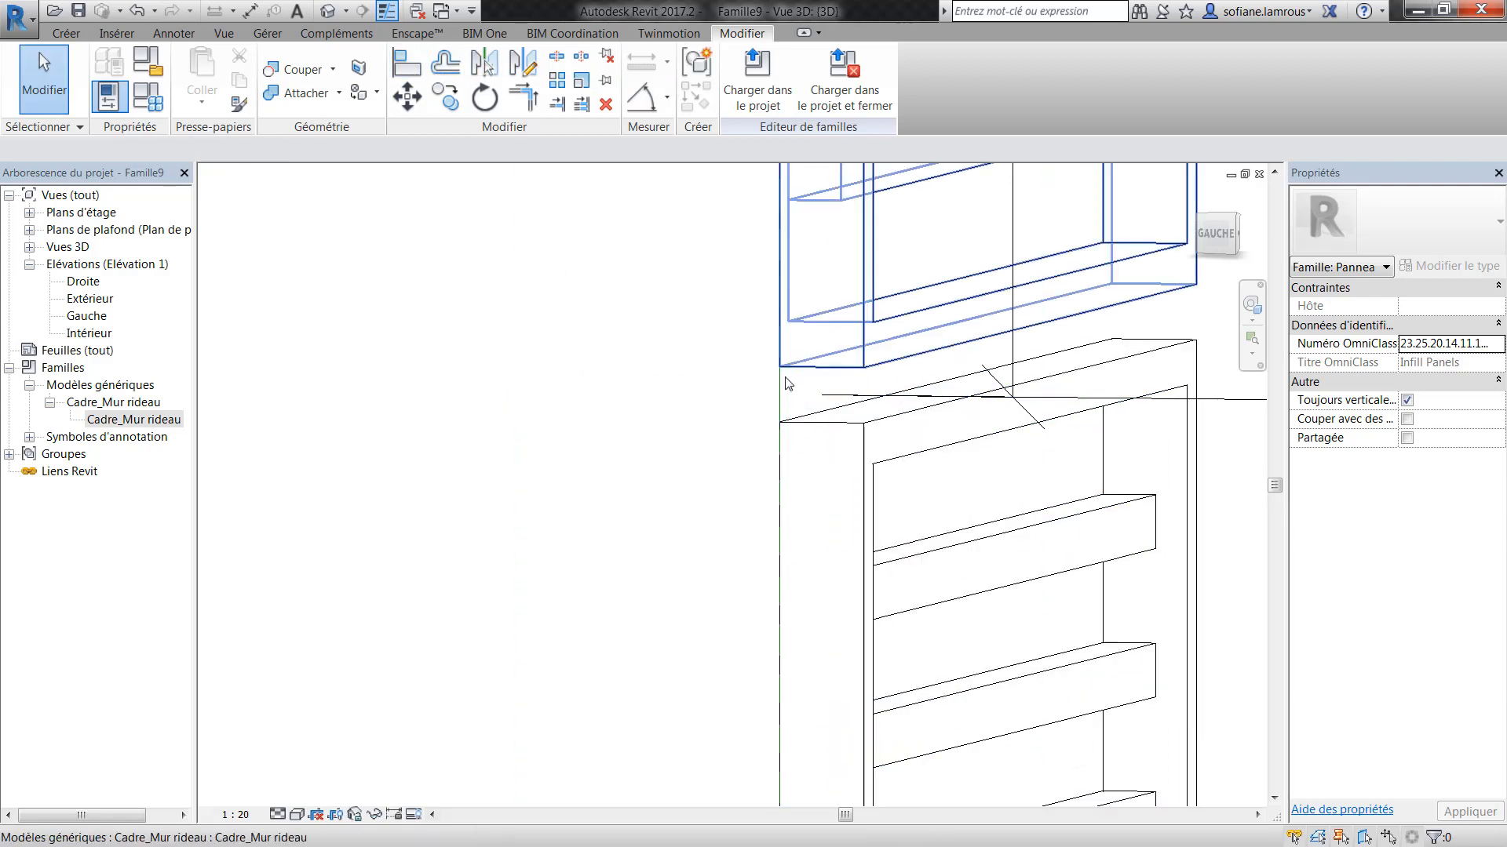
pyautogui.click(783, 381)
pyautogui.scroll(2, 783, 380)
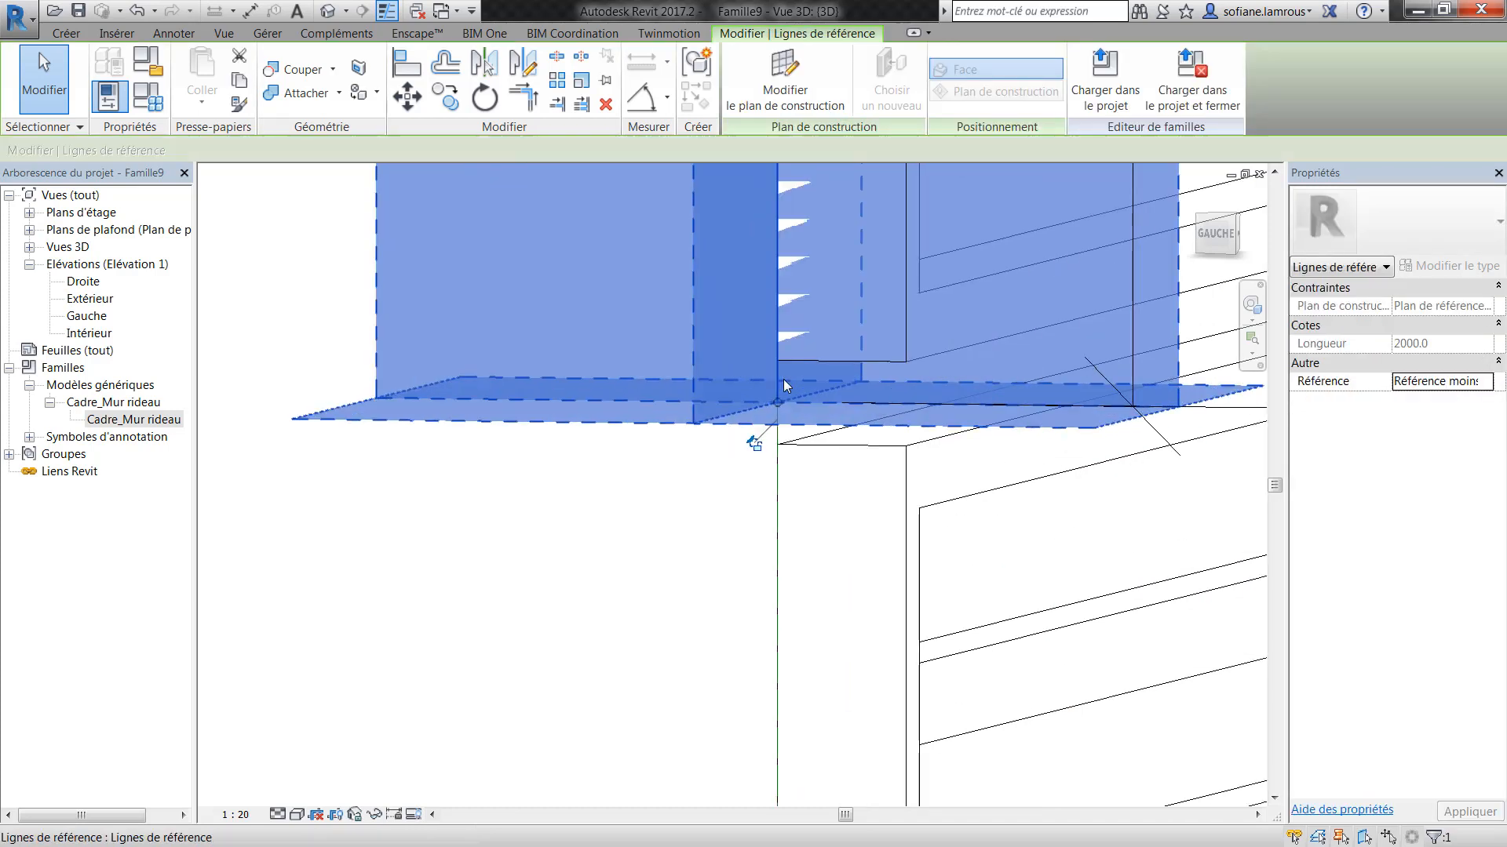
pyautogui.press('Escape')
pyautogui.click(407, 62)
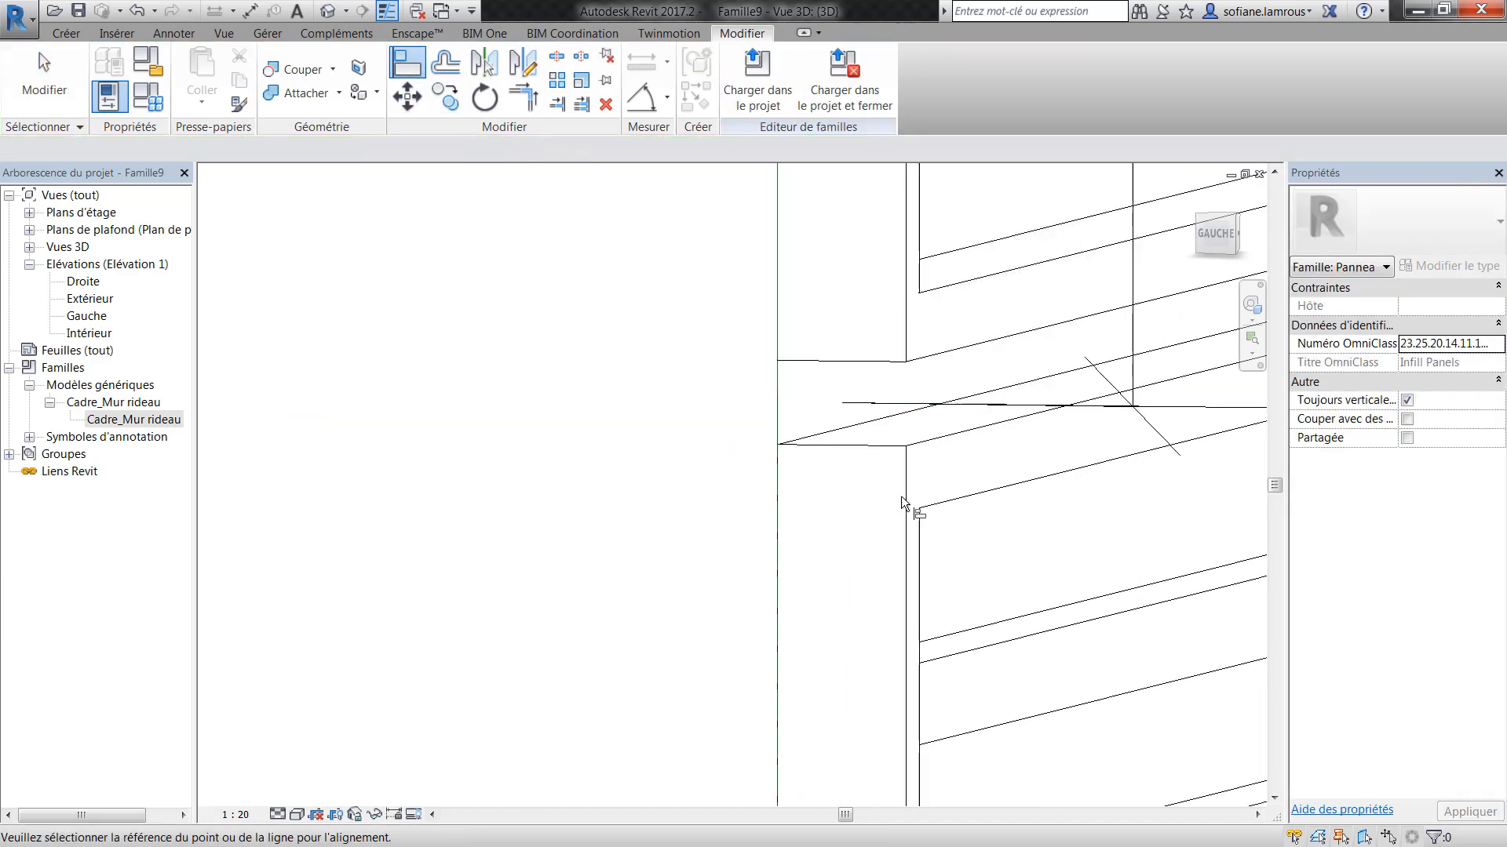
pyautogui.click(778, 400)
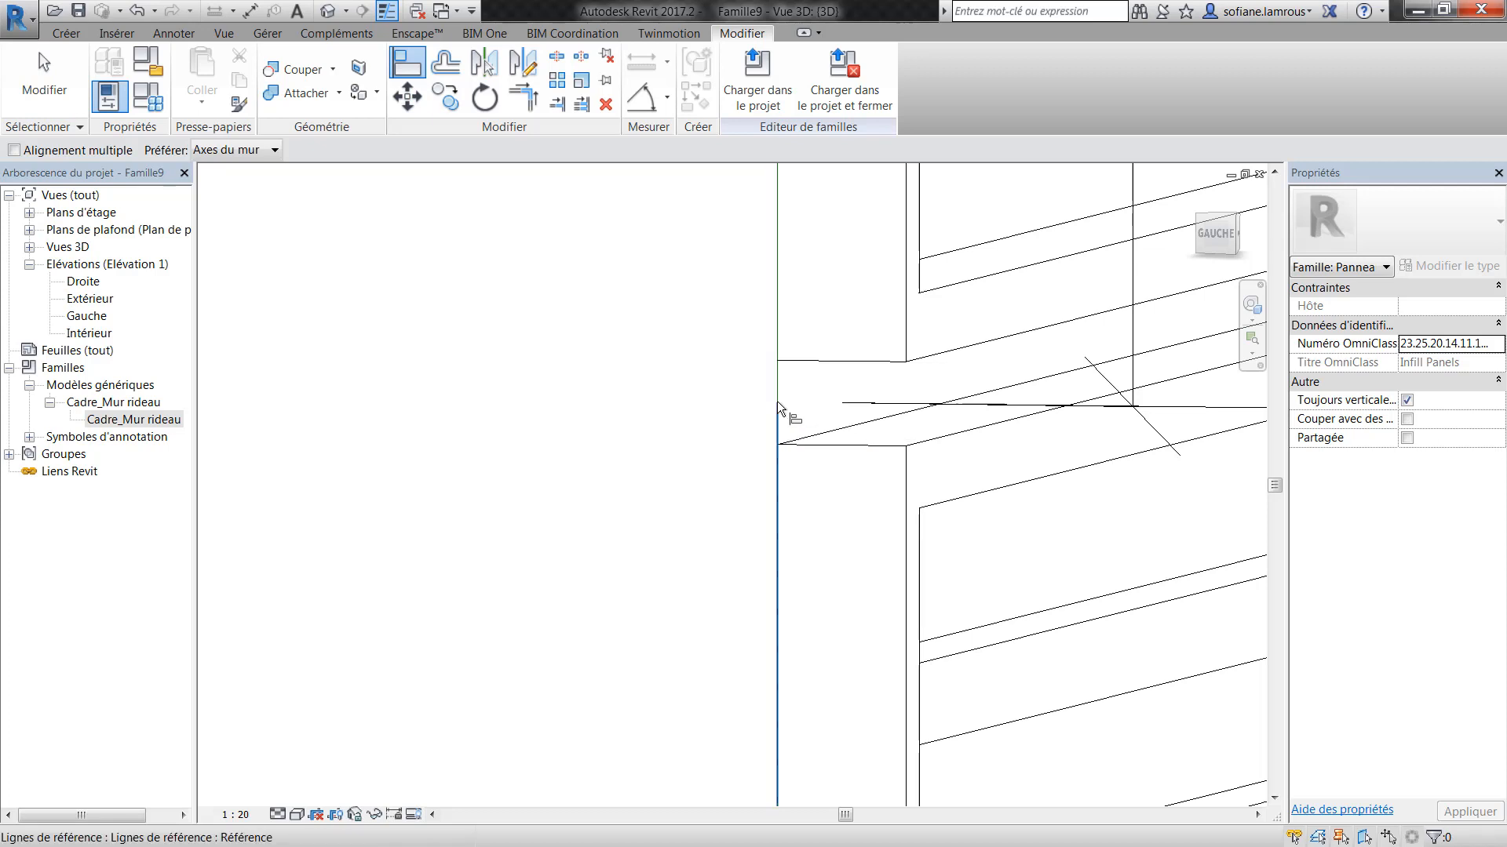
pyautogui.click(846, 364)
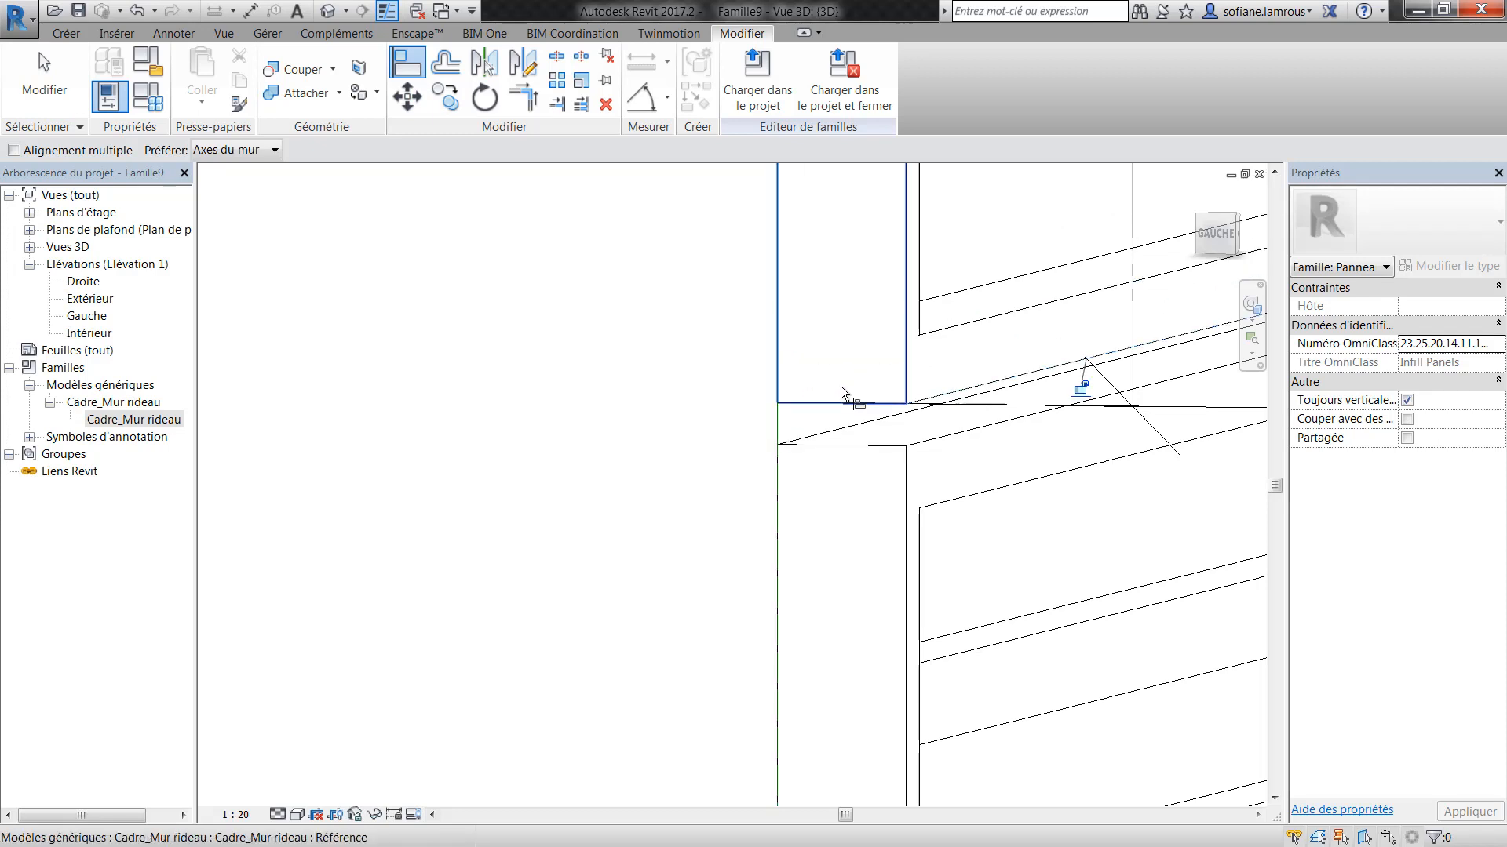
pyautogui.scroll(-2, 1020, 475)
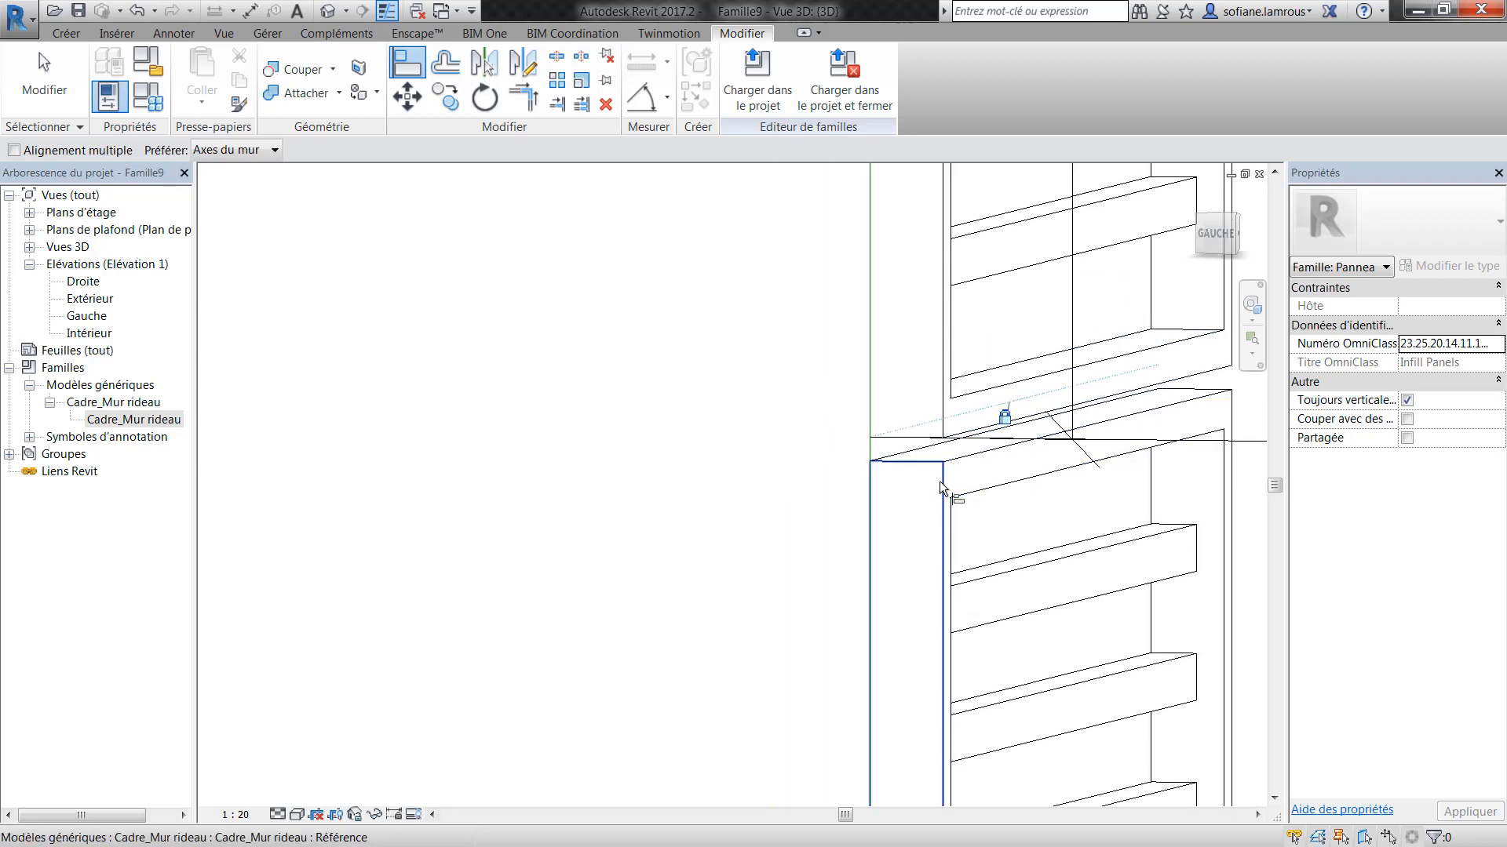
pyautogui.click(894, 439)
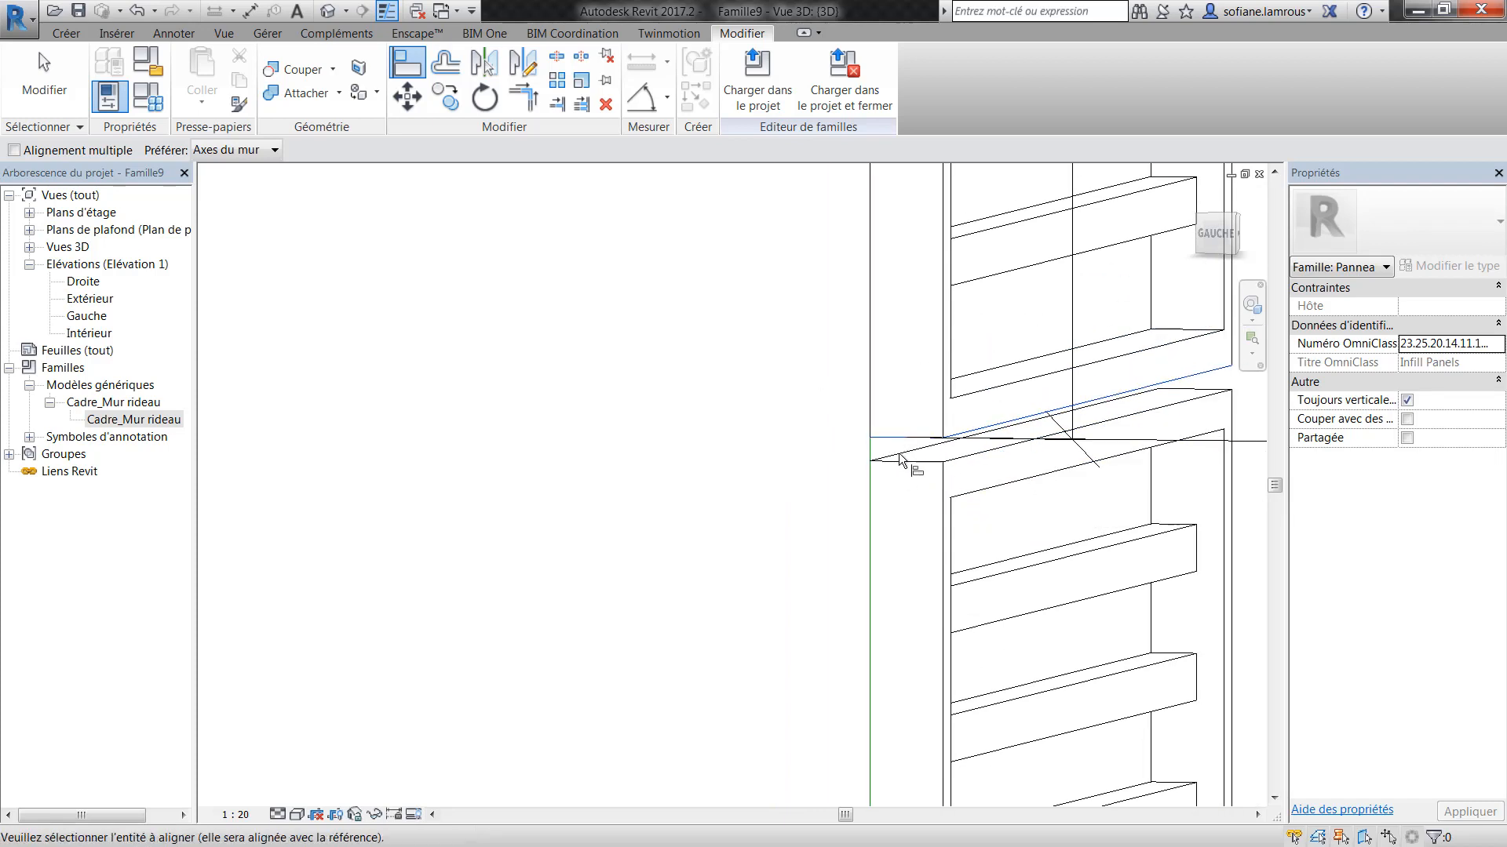
pyautogui.scroll(-3, 895, 478)
pyautogui.scroll(-1, 898, 466)
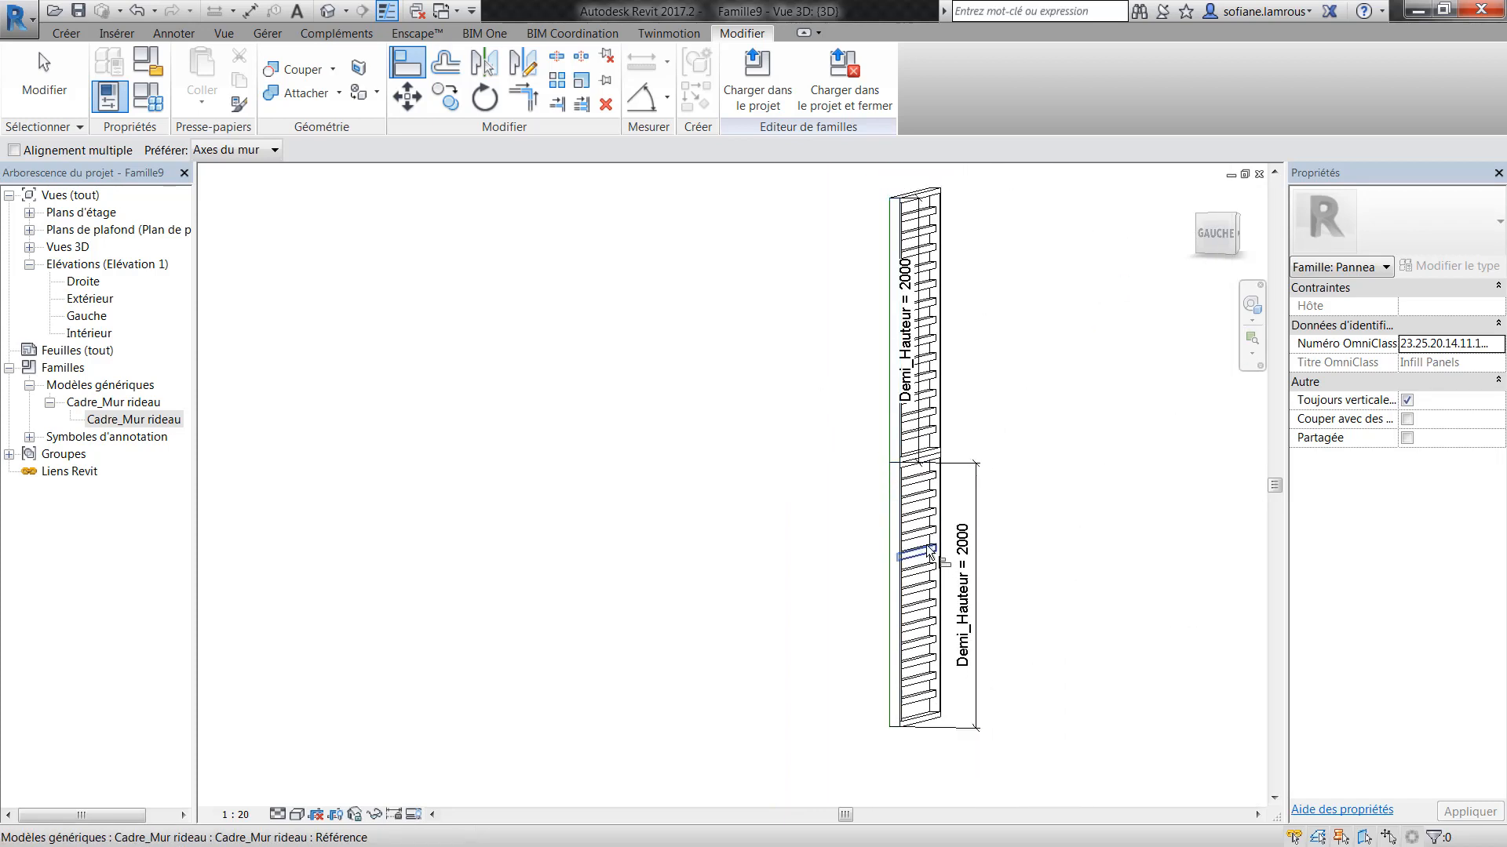
pyautogui.keyDown('shift'); pyautogui.moveTo(925, 637); pyautogui.dragTo(1001, 659, button='middle'); pyautogui.keyUp('shift')
pyautogui.scroll(1, 928, 463)
pyautogui.click(39, 53)
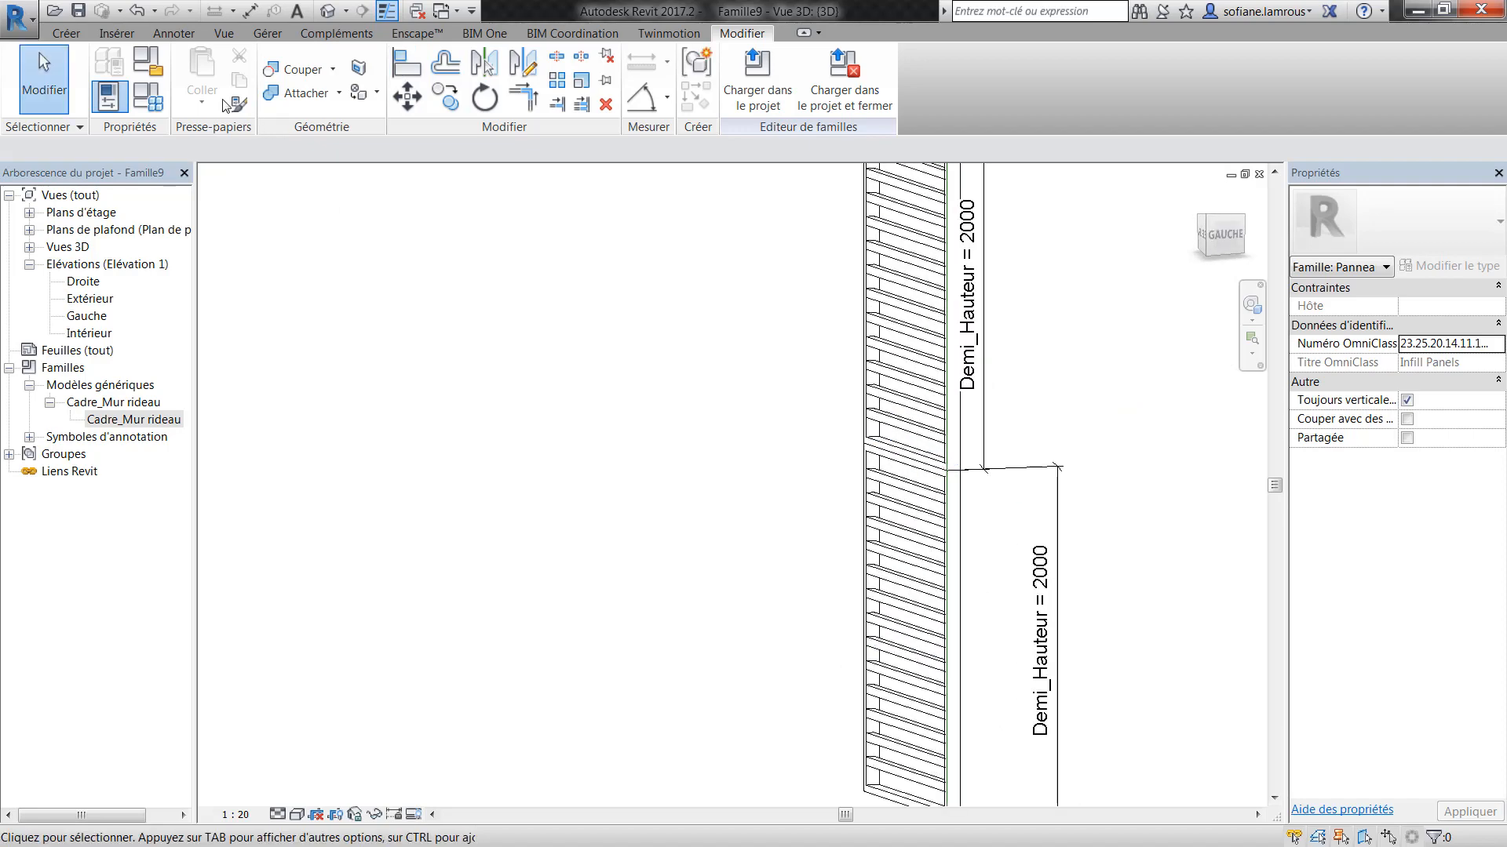
# - Flex the family by setting Ouverture to 90°, removing the constraints that are not satisfied, and inspect the folded frames
pyautogui.click(109, 96)
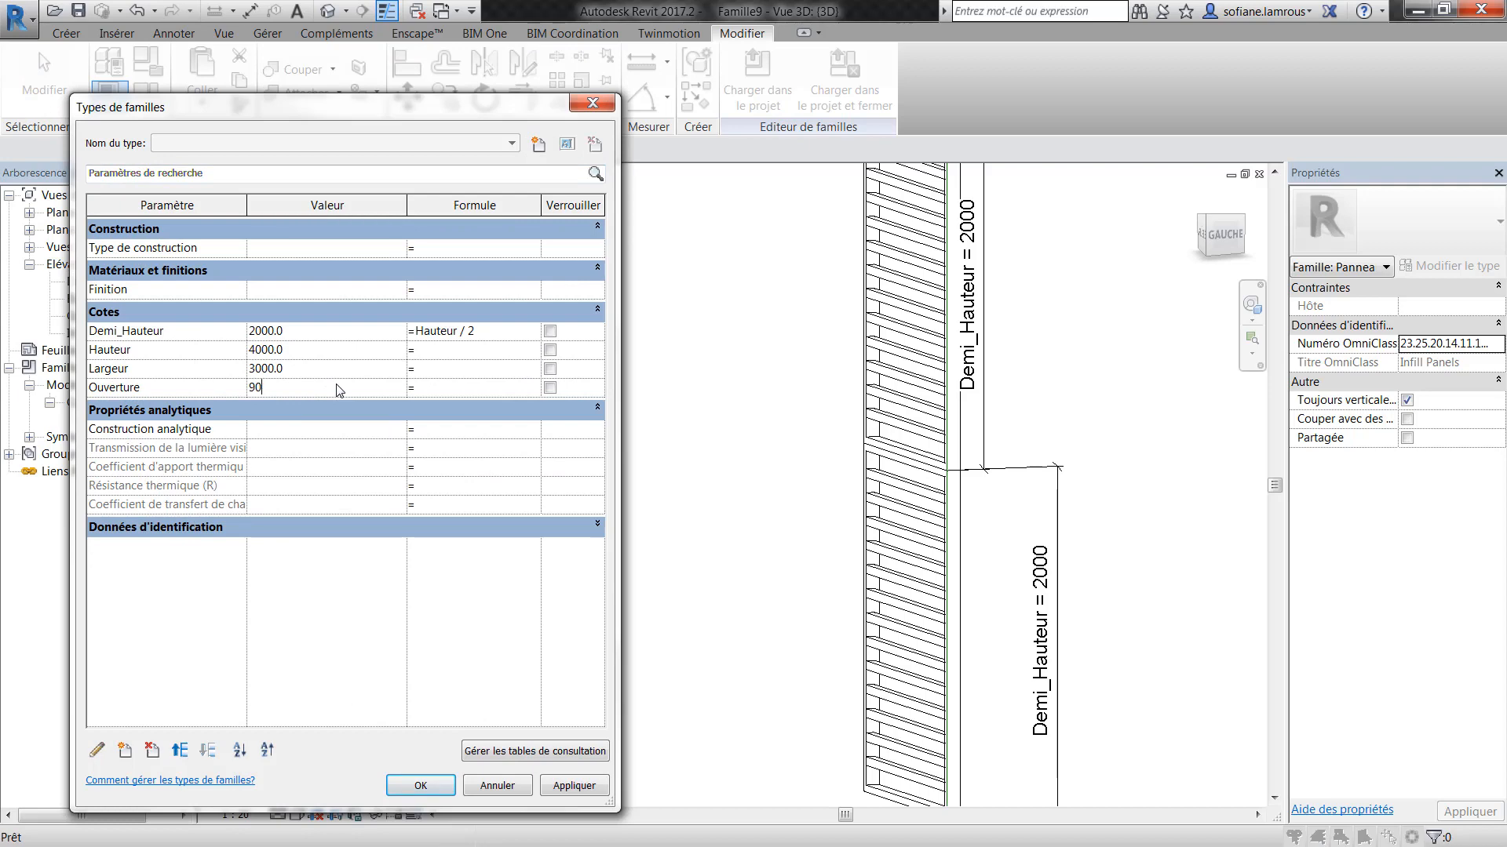
pyautogui.click(589, 788)
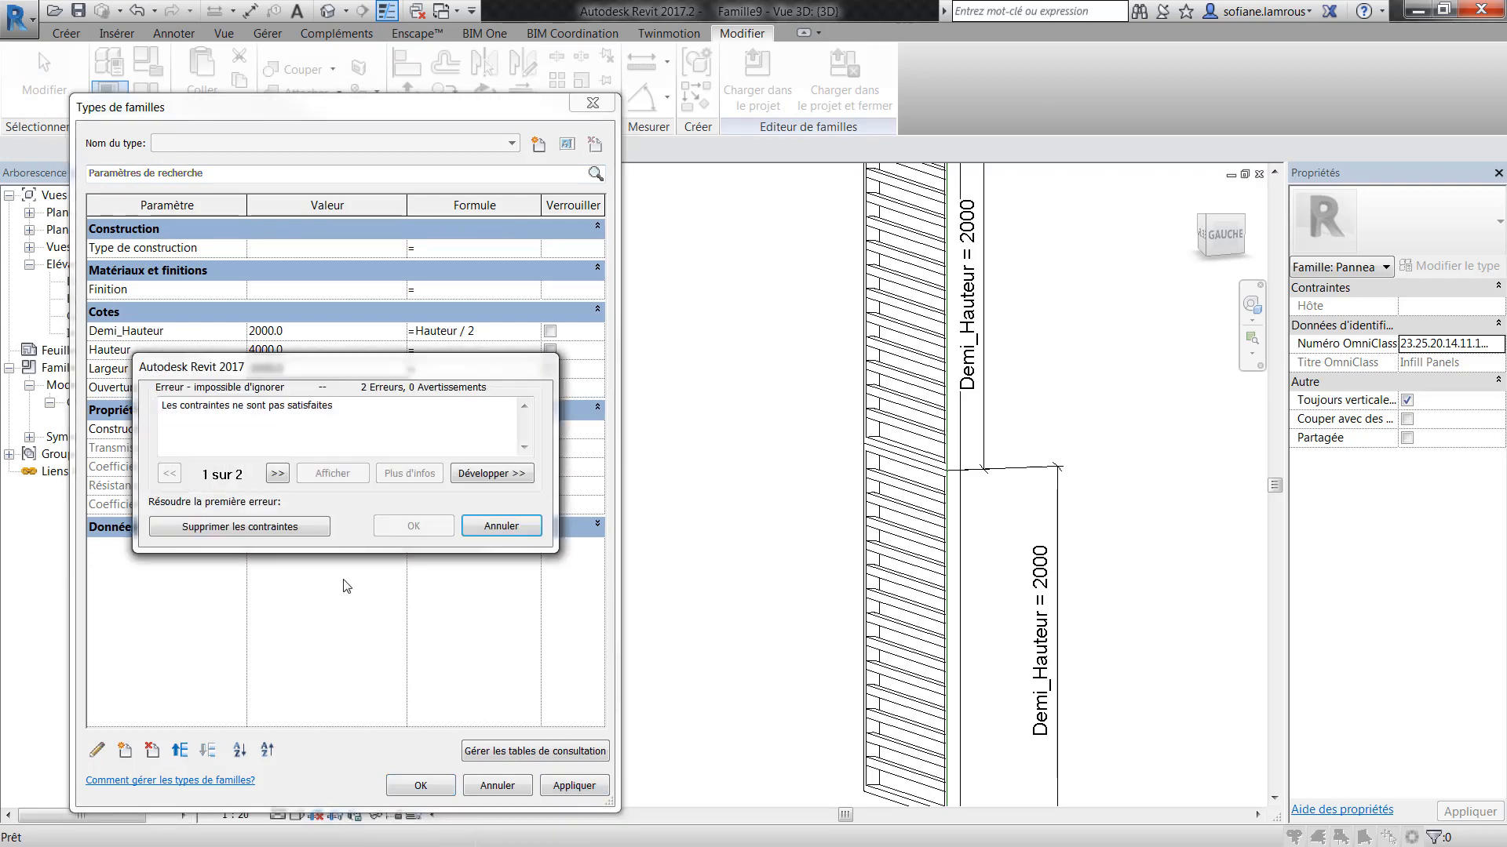
pyautogui.click(240, 527)
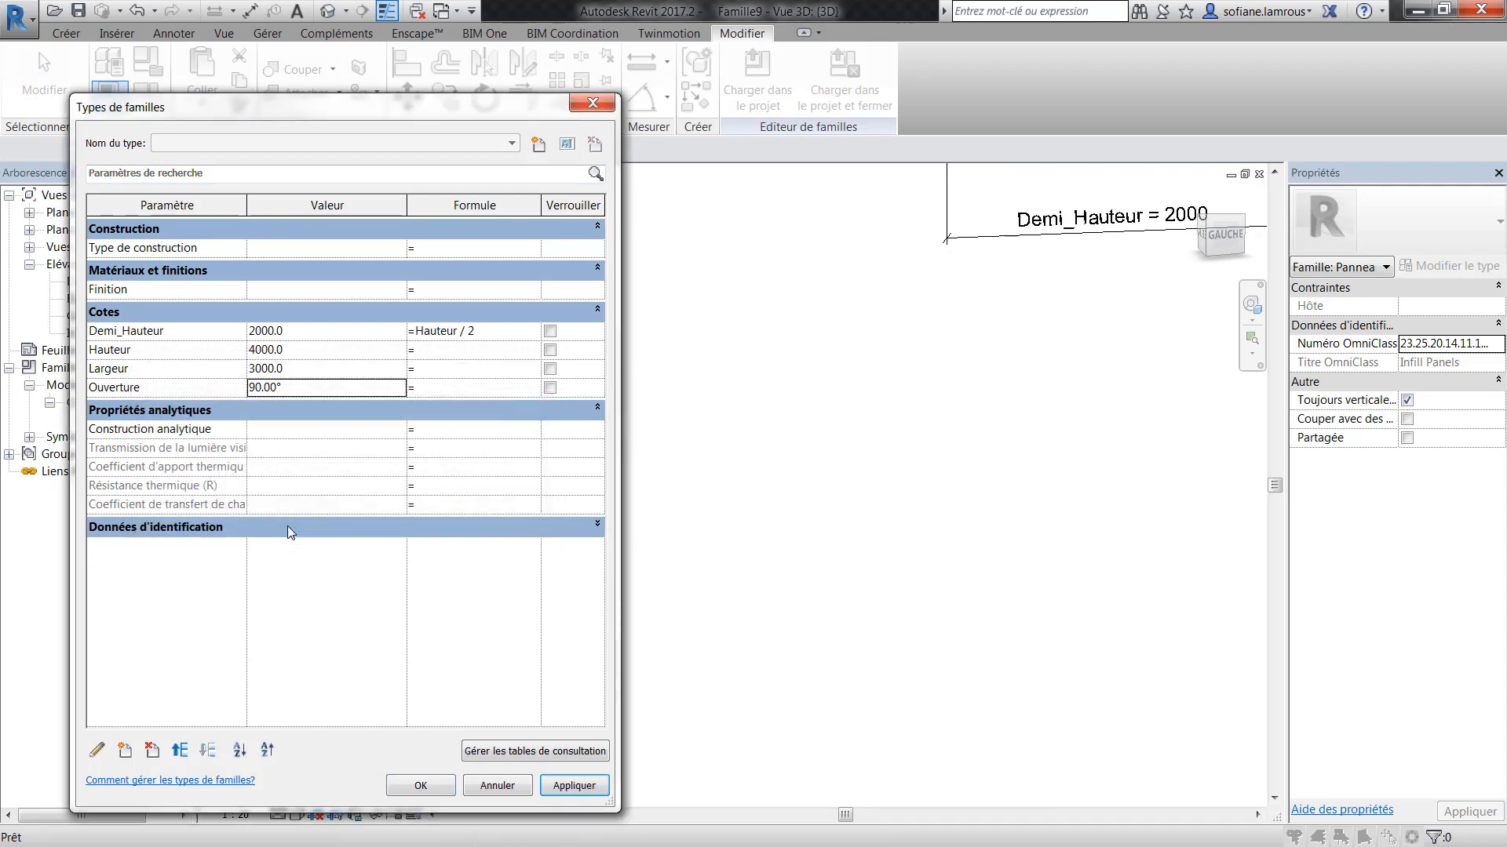
pyautogui.click(419, 785)
pyautogui.scroll(-5, 834, 521)
pyautogui.scroll(8, 658, 444)
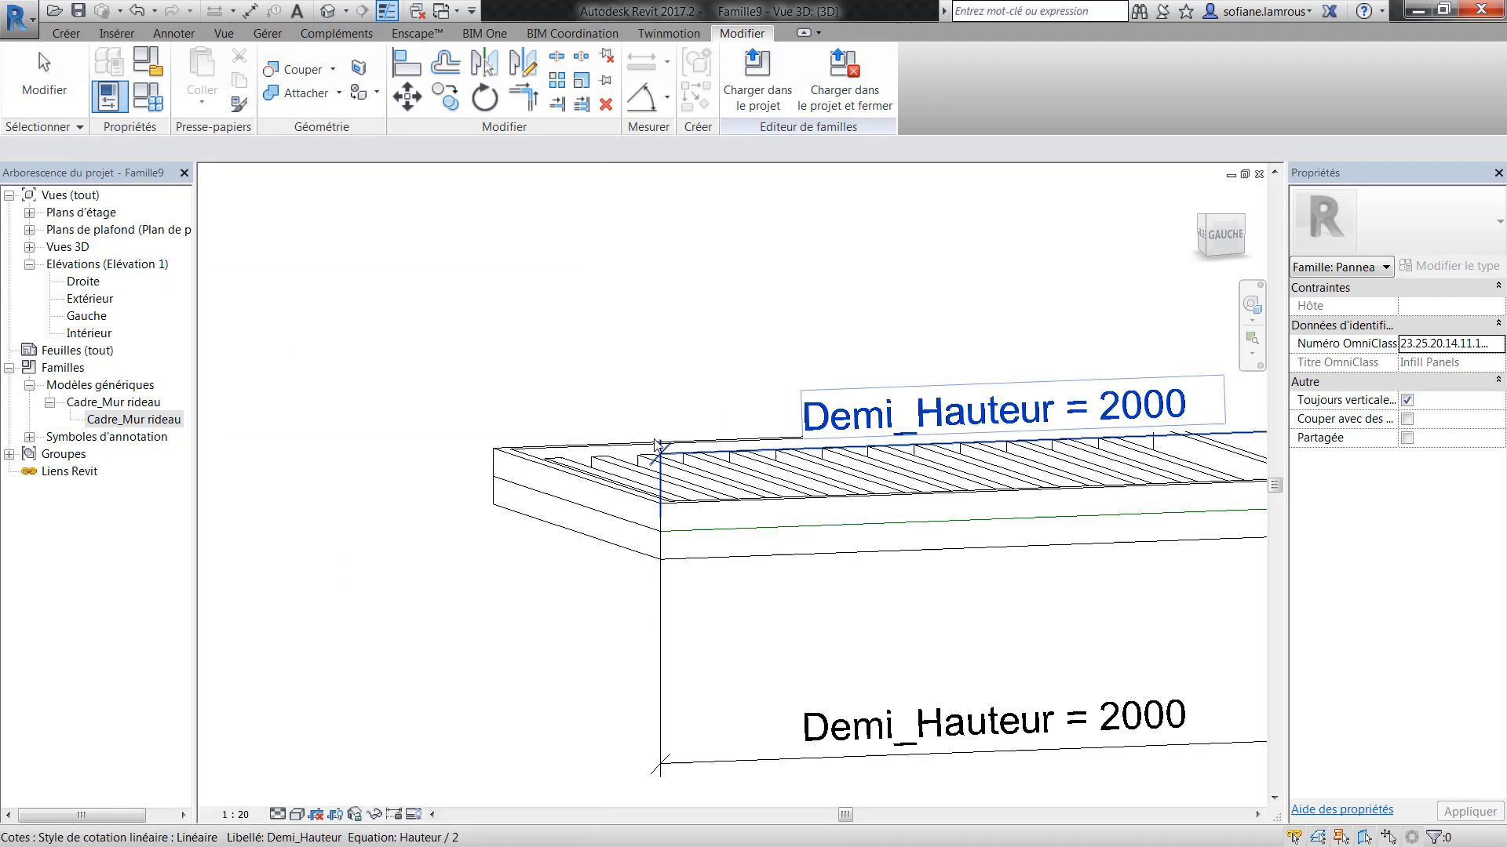
pyautogui.scroll(-3, 649, 615)
pyautogui.scroll(-3, 711, 336)
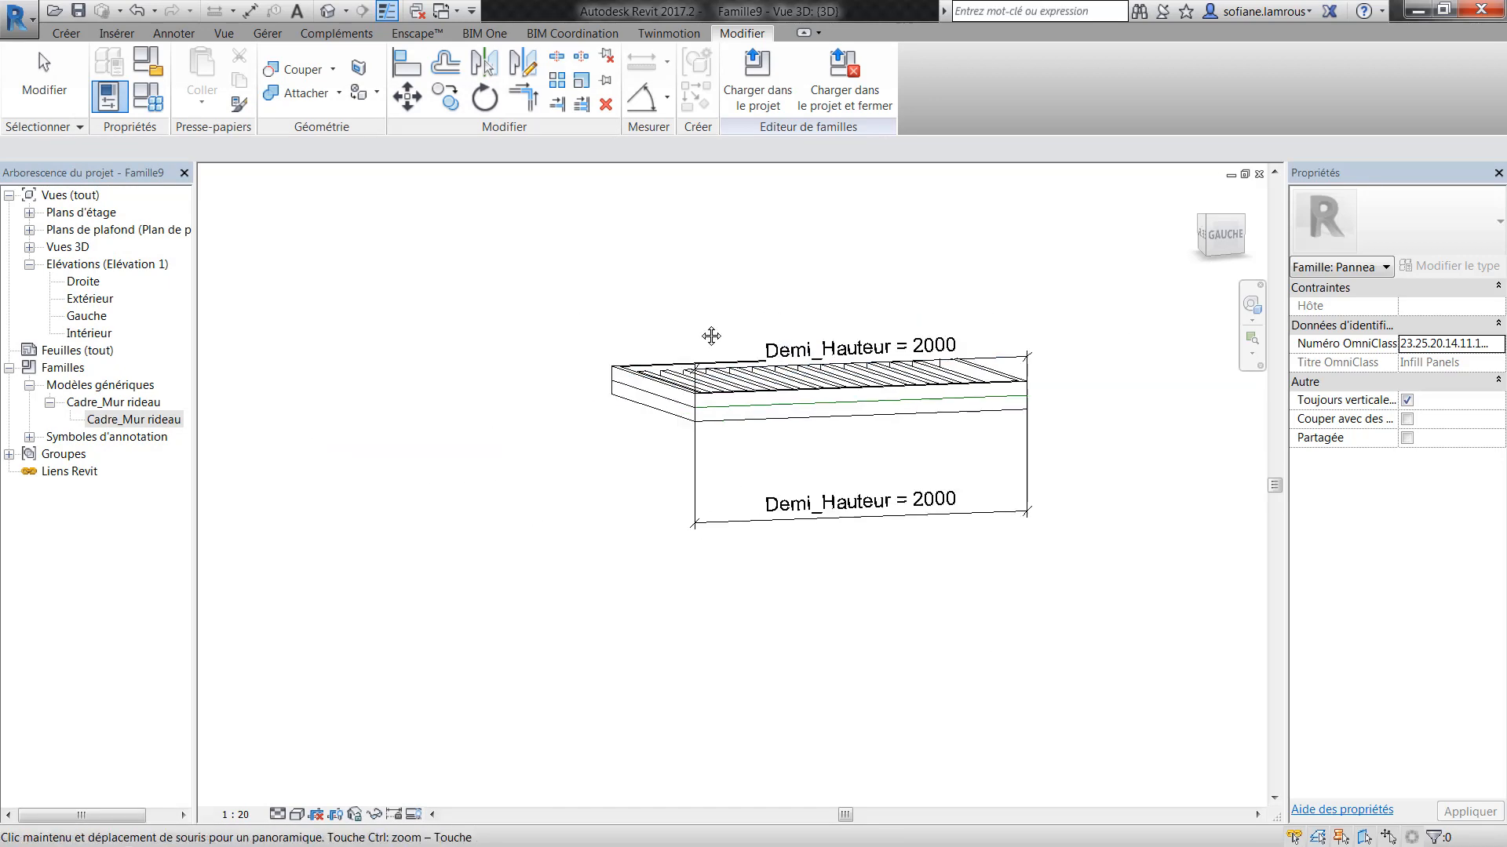
pyautogui.moveTo(711, 336); pyautogui.dragTo(817, 293, button='middle')
# - Set Ouverture to 0° to unfold the panel and inspect the joint between the two frames
pyautogui.click(148, 95)
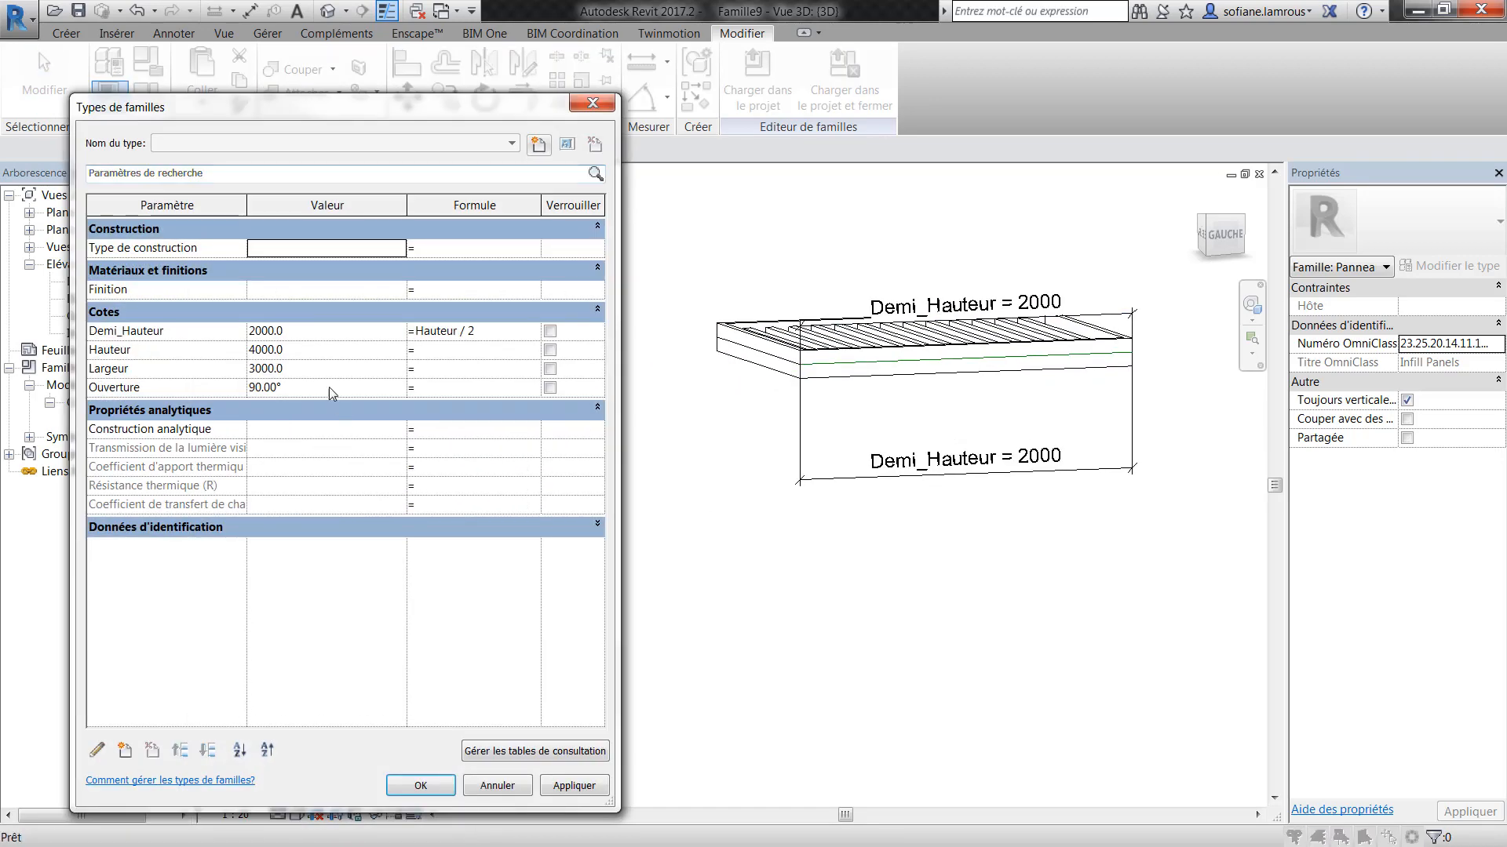
pyautogui.write('0')
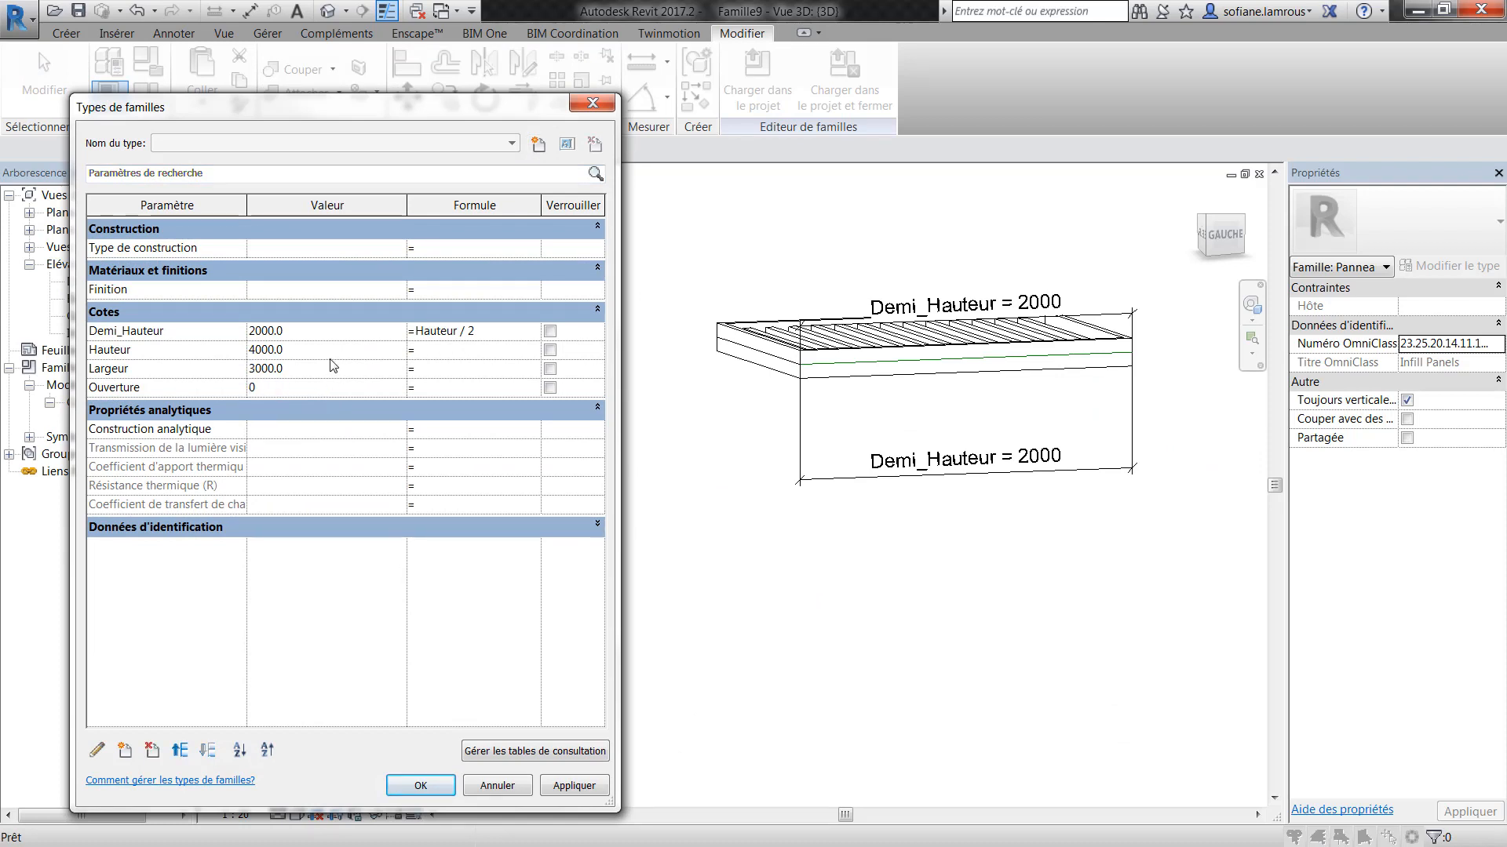
pyautogui.click(600, 788)
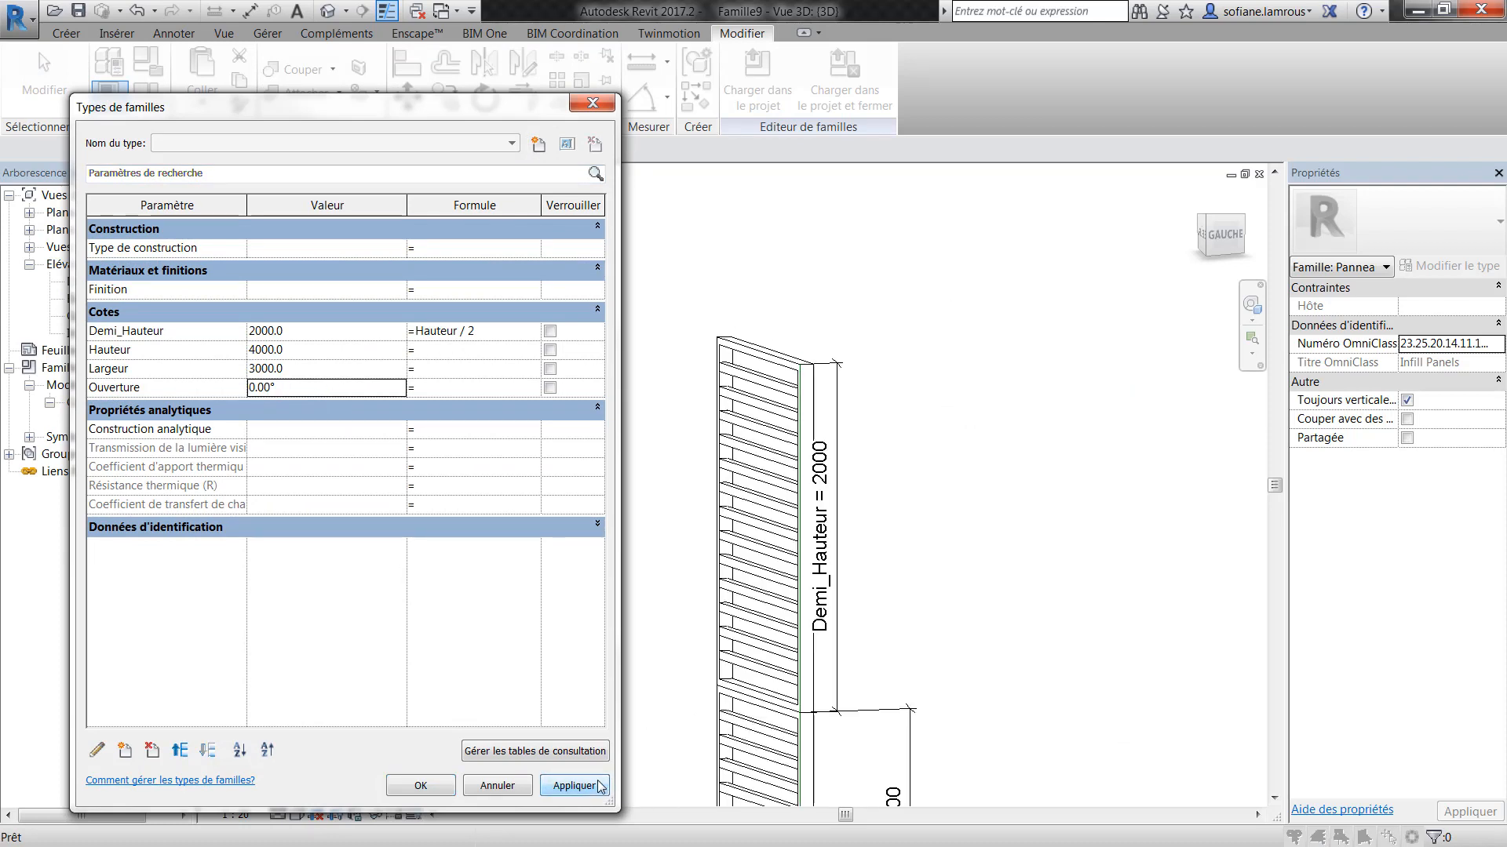
pyautogui.click(421, 786)
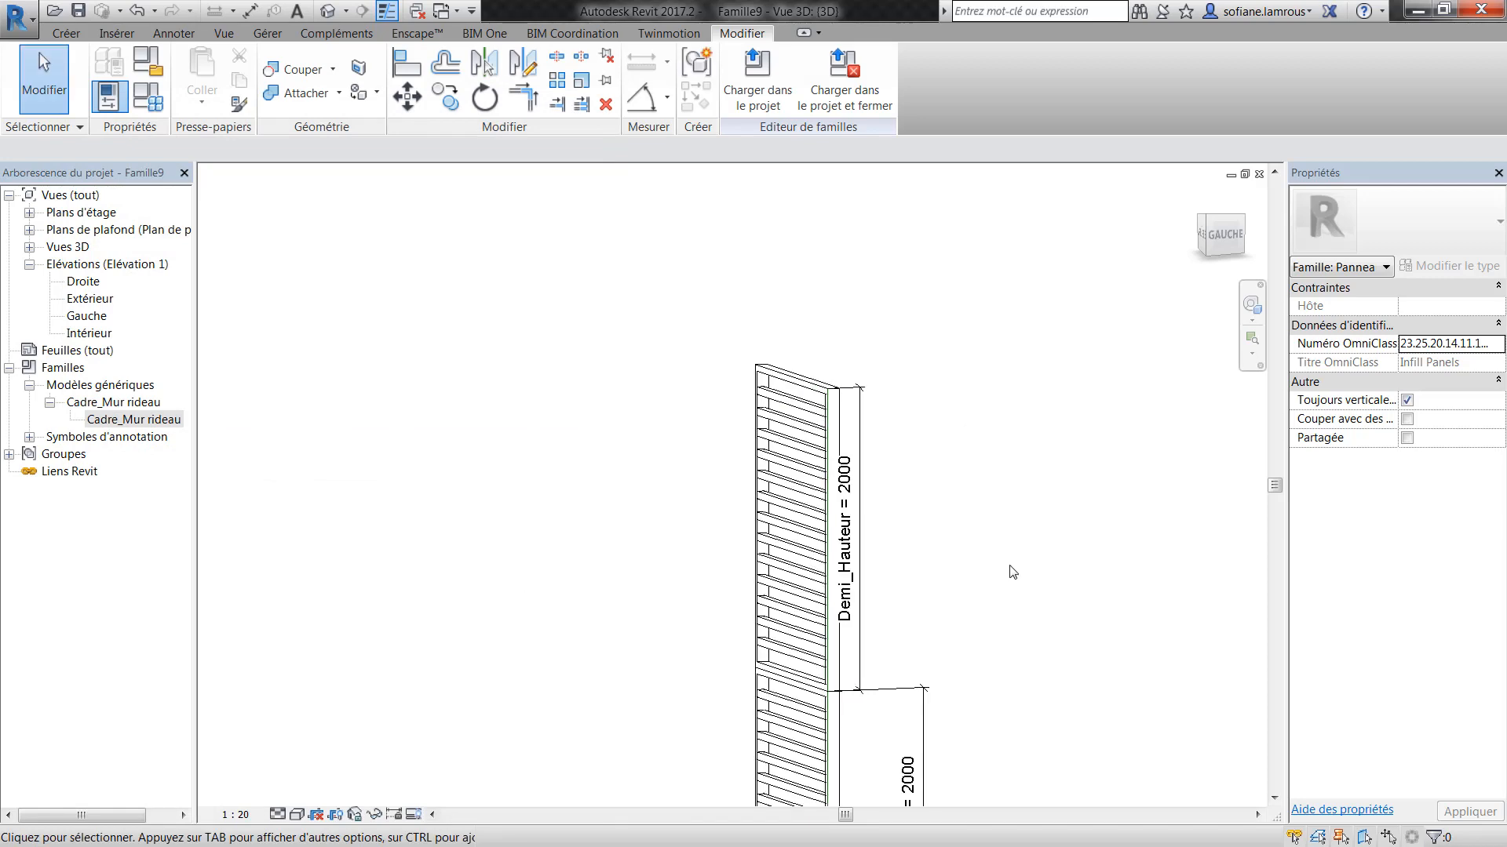
pyautogui.scroll(-2, 1012, 573)
pyautogui.moveTo(1017, 590); pyautogui.dragTo(999, 306, button='middle')
pyautogui.scroll(3, 911, 440)
pyautogui.scroll(3, 809, 211)
pyautogui.scroll(3, 916, 502)
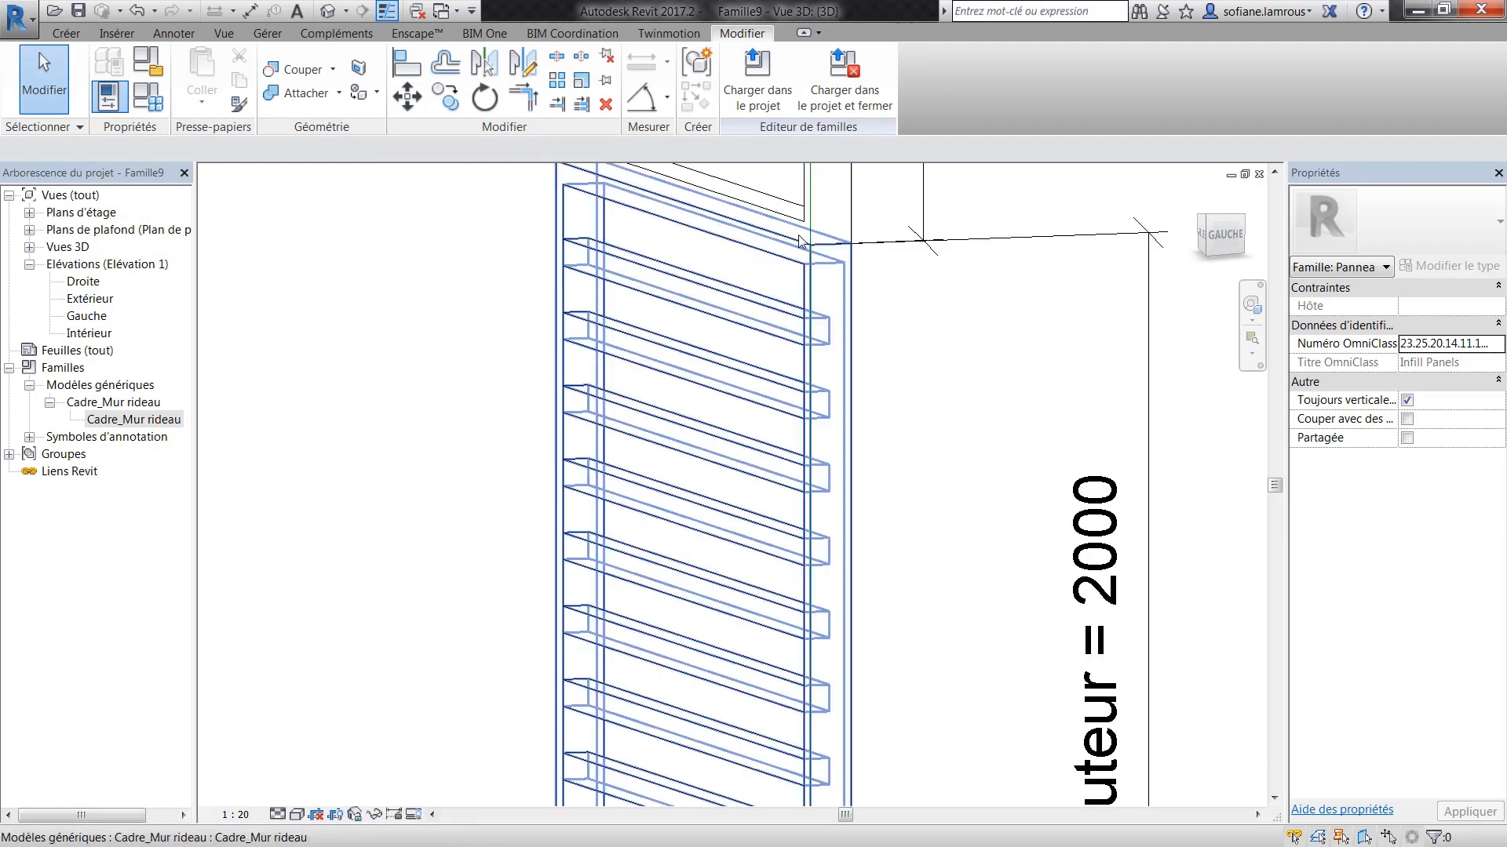
# - Move the upper frame's Demi_Hauteur dimension line farther out from the panel, beyond the lower dimension line
pyautogui.scroll(-5, 801, 241)
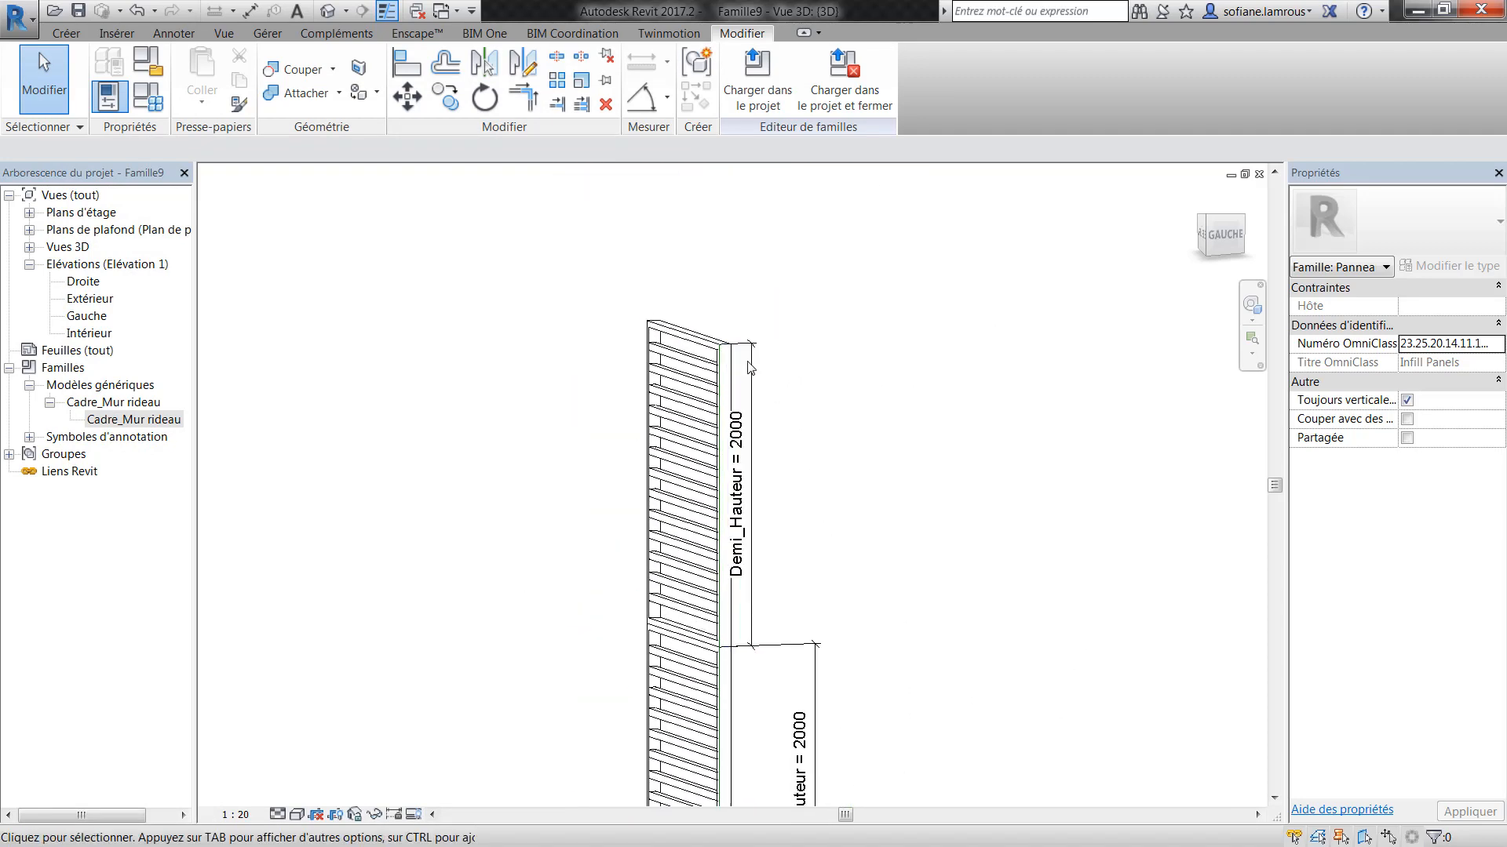
pyautogui.moveTo(749, 368); pyautogui.dragTo(995, 491)
pyautogui.click(930, 678)
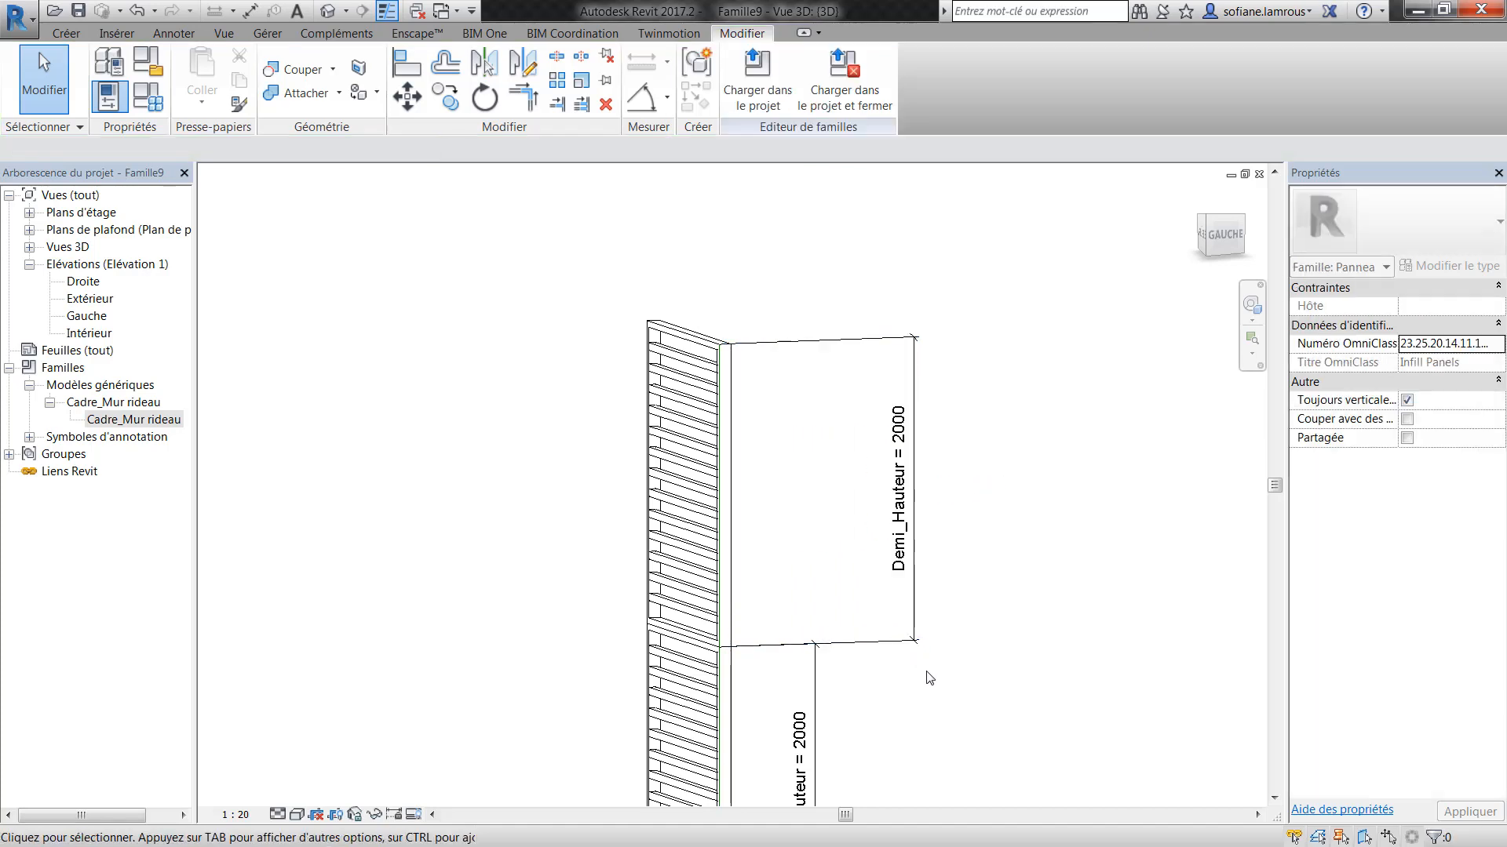
# - Examine the unfolded panel from several angles to check how the two frames and their dimensions line up
pyautogui.scroll(-3, 941, 667)
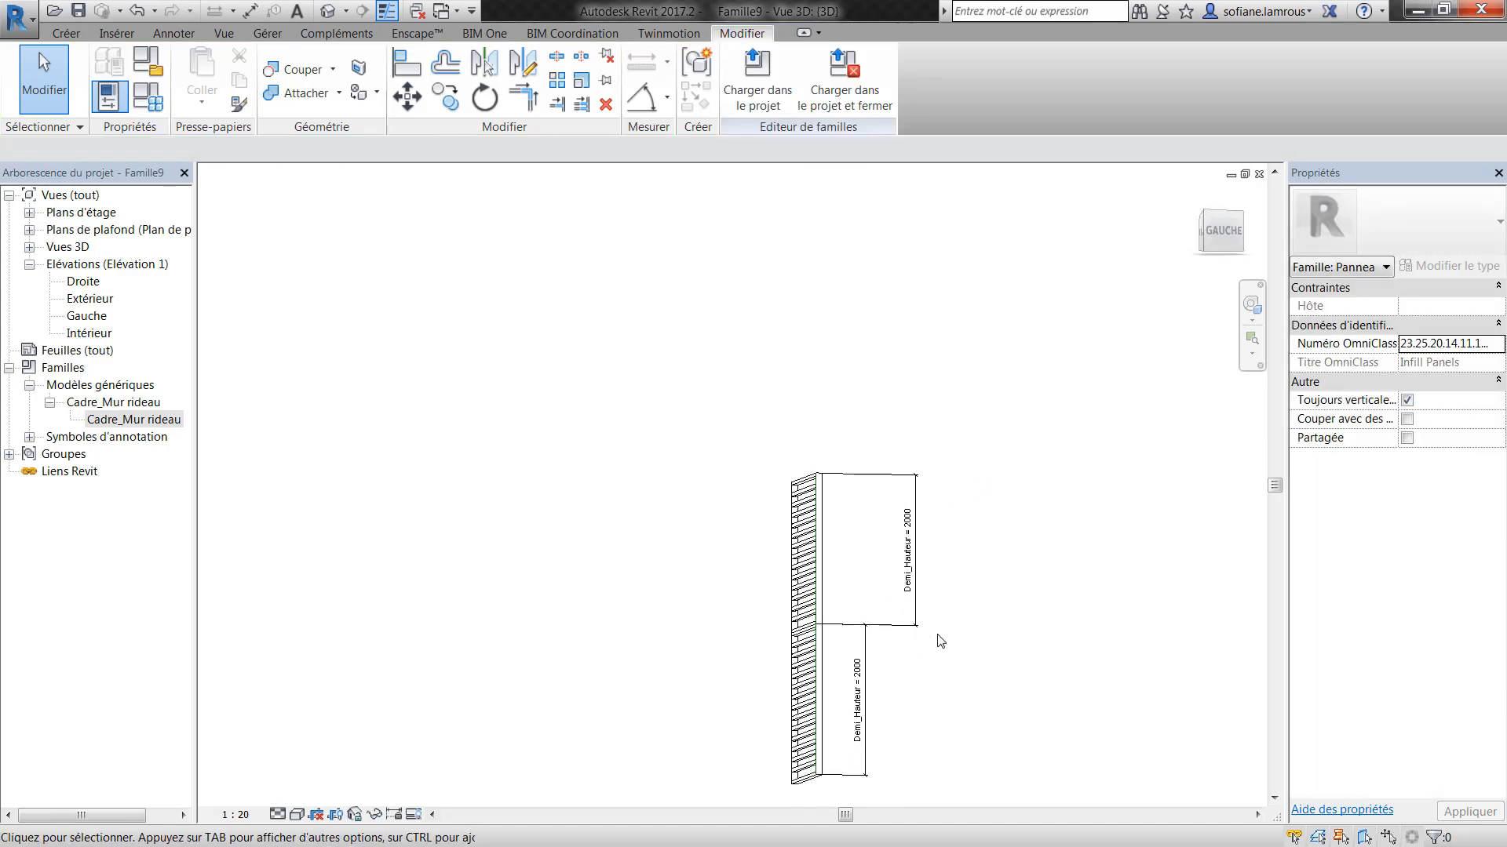
pyautogui.moveTo(938, 635); pyautogui.dragTo(929, 514, button='middle')
pyautogui.keyDown('shift'); pyautogui.moveTo(929, 515); pyautogui.dragTo(711, 544, button='middle'); pyautogui.keyUp('shift')
pyautogui.scroll(3, 742, 439)
pyautogui.scroll(-2, 695, 531)
pyautogui.moveTo(685, 385); pyautogui.dragTo(642, 463, button='middle')
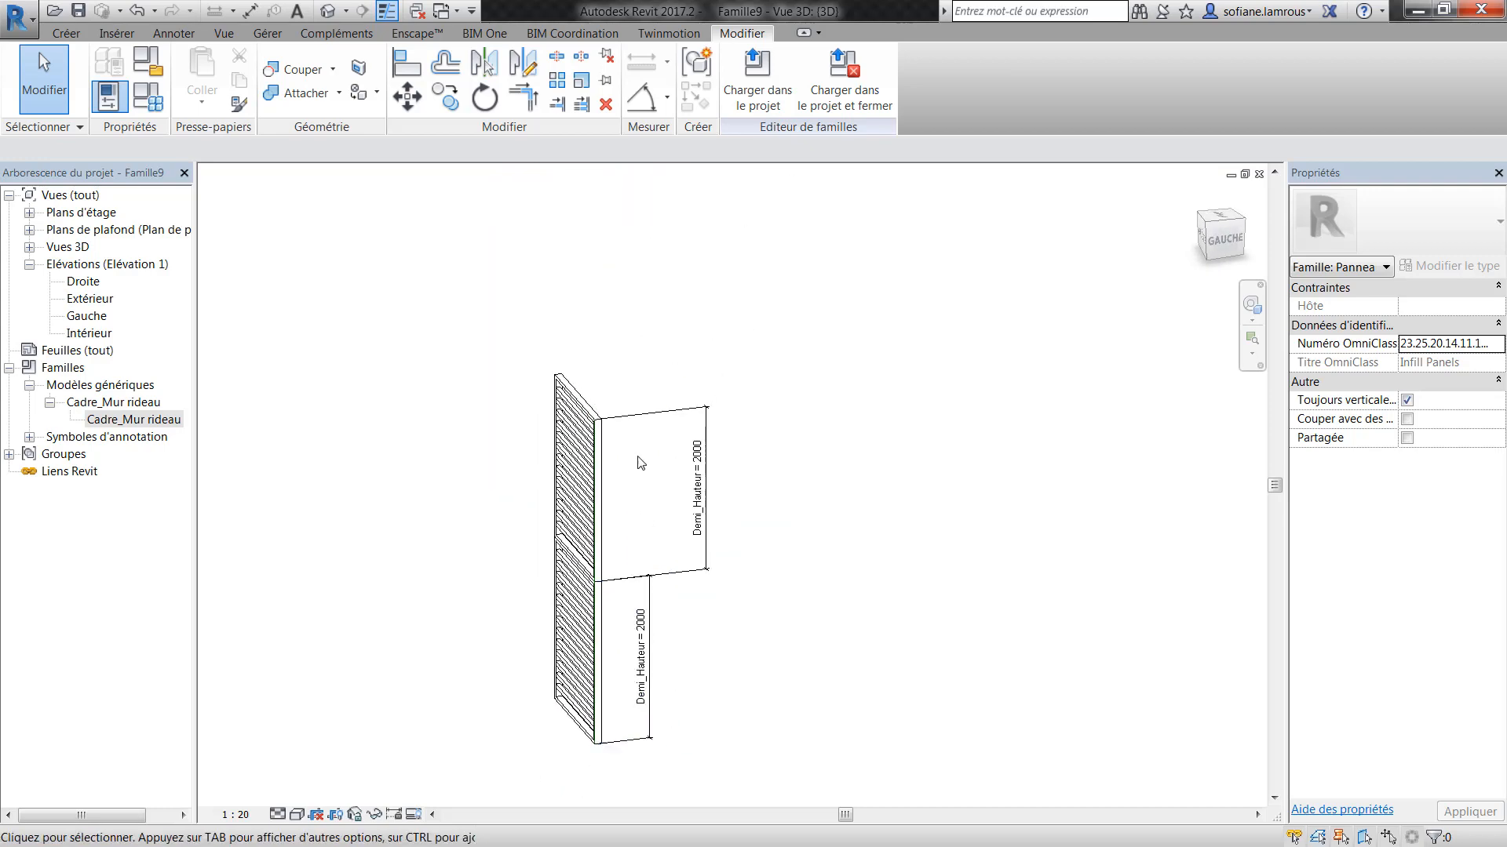
pyautogui.scroll(3, 638, 457)
pyautogui.keyDown('shift'); pyautogui.moveTo(665, 559); pyautogui.dragTo(730, 432, button='middle'); pyautogui.keyUp('shift')
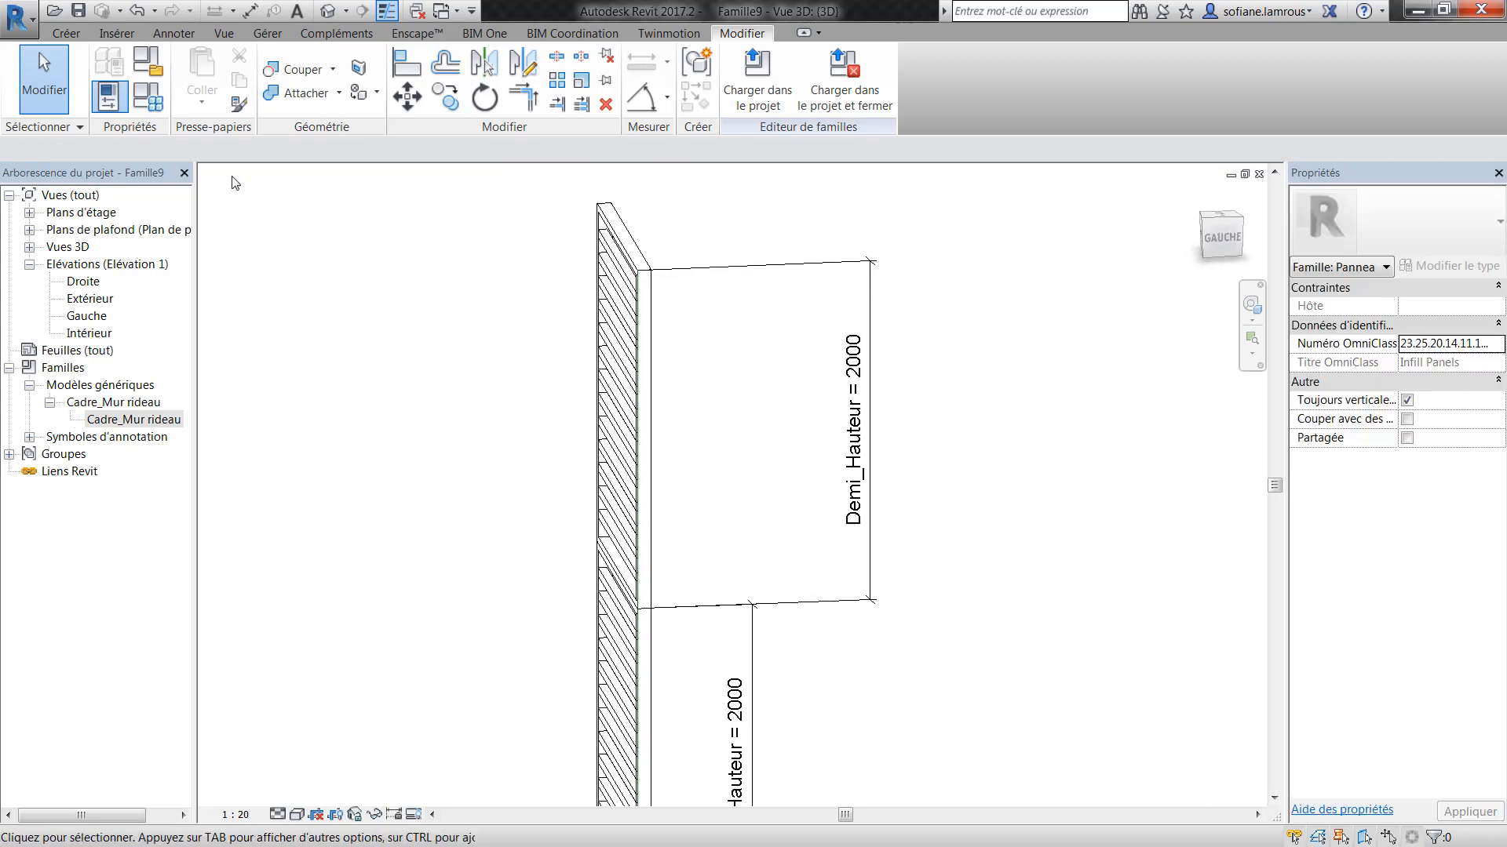
# - Flex the family to the fully folded position by setting Ouverture to 90°
pyautogui.click(161, 96)
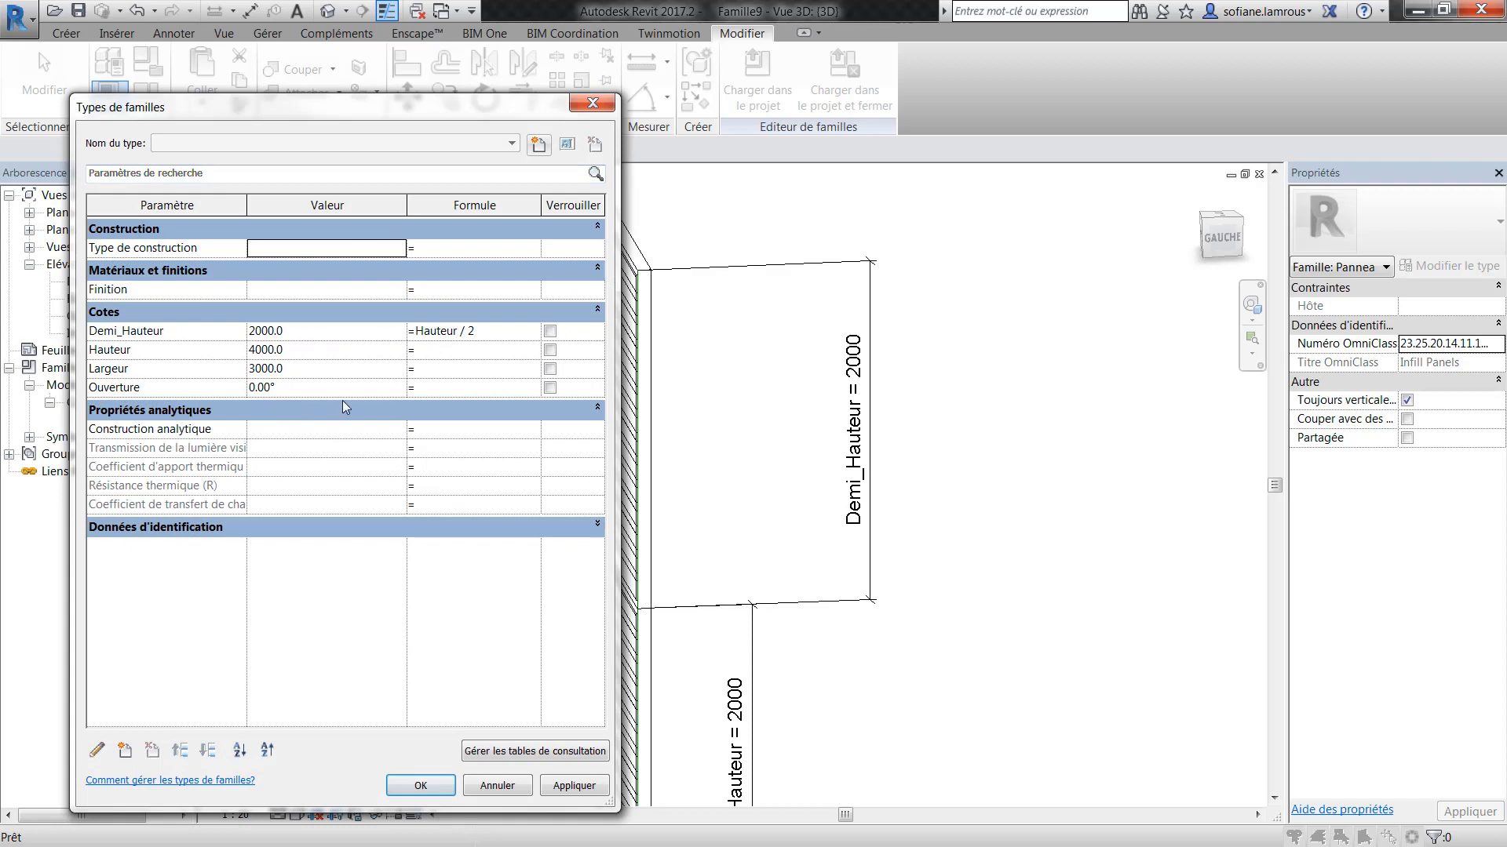
pyautogui.write('90')
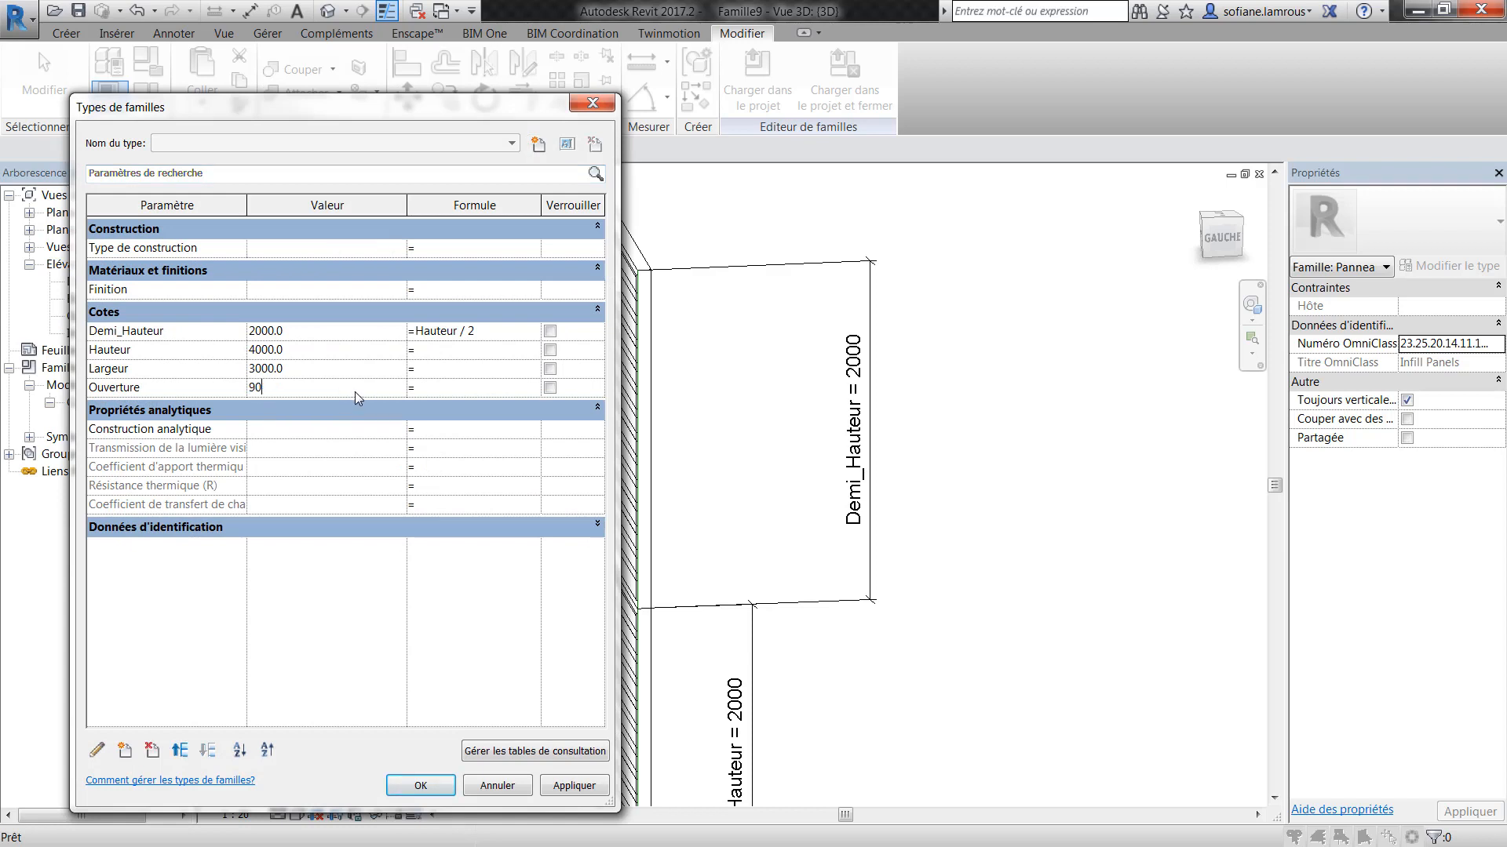
pyautogui.click(569, 787)
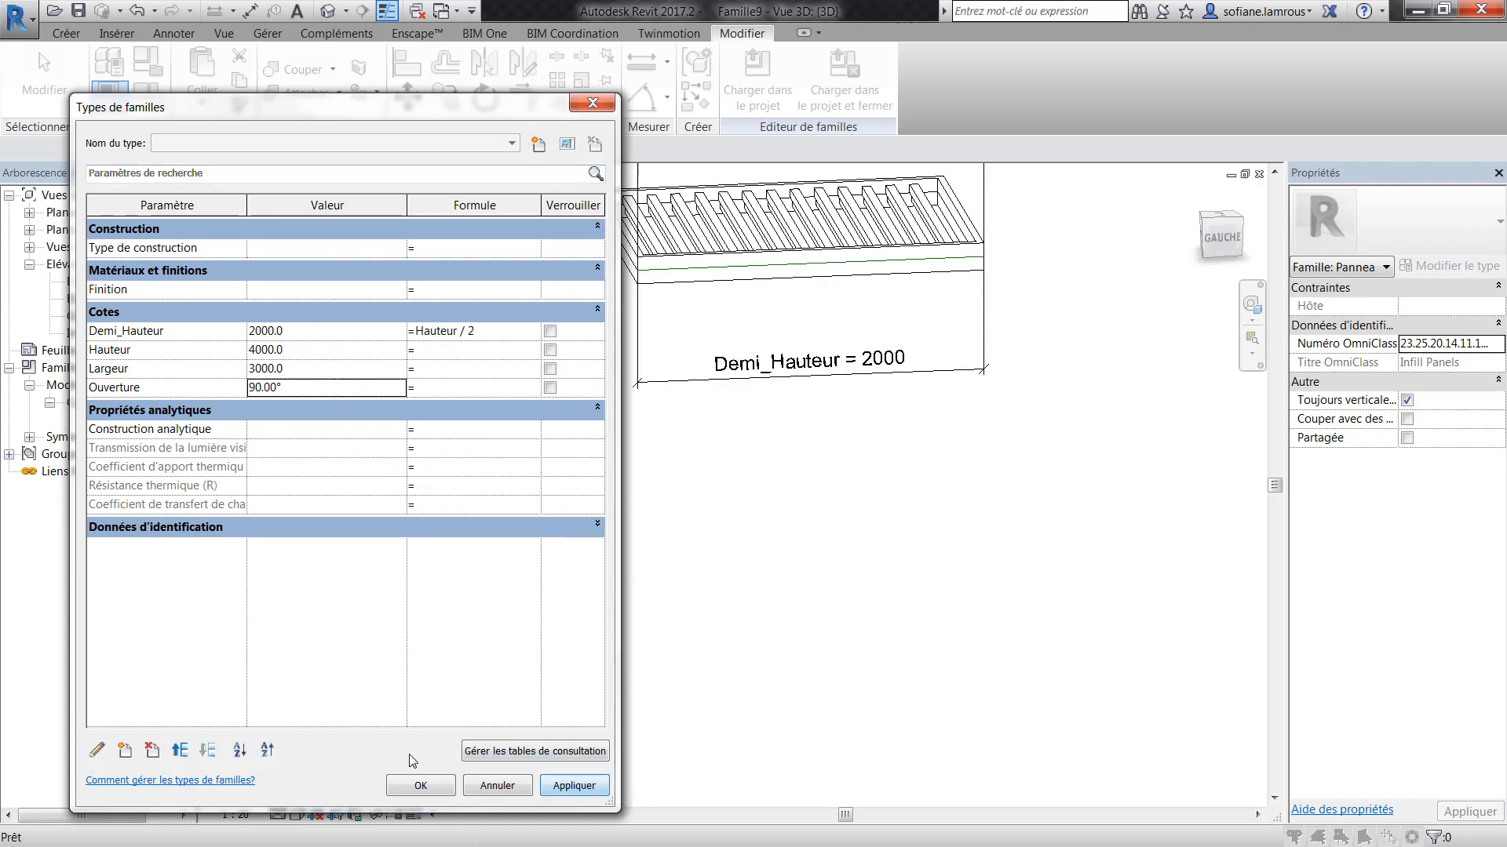
pyautogui.click(420, 786)
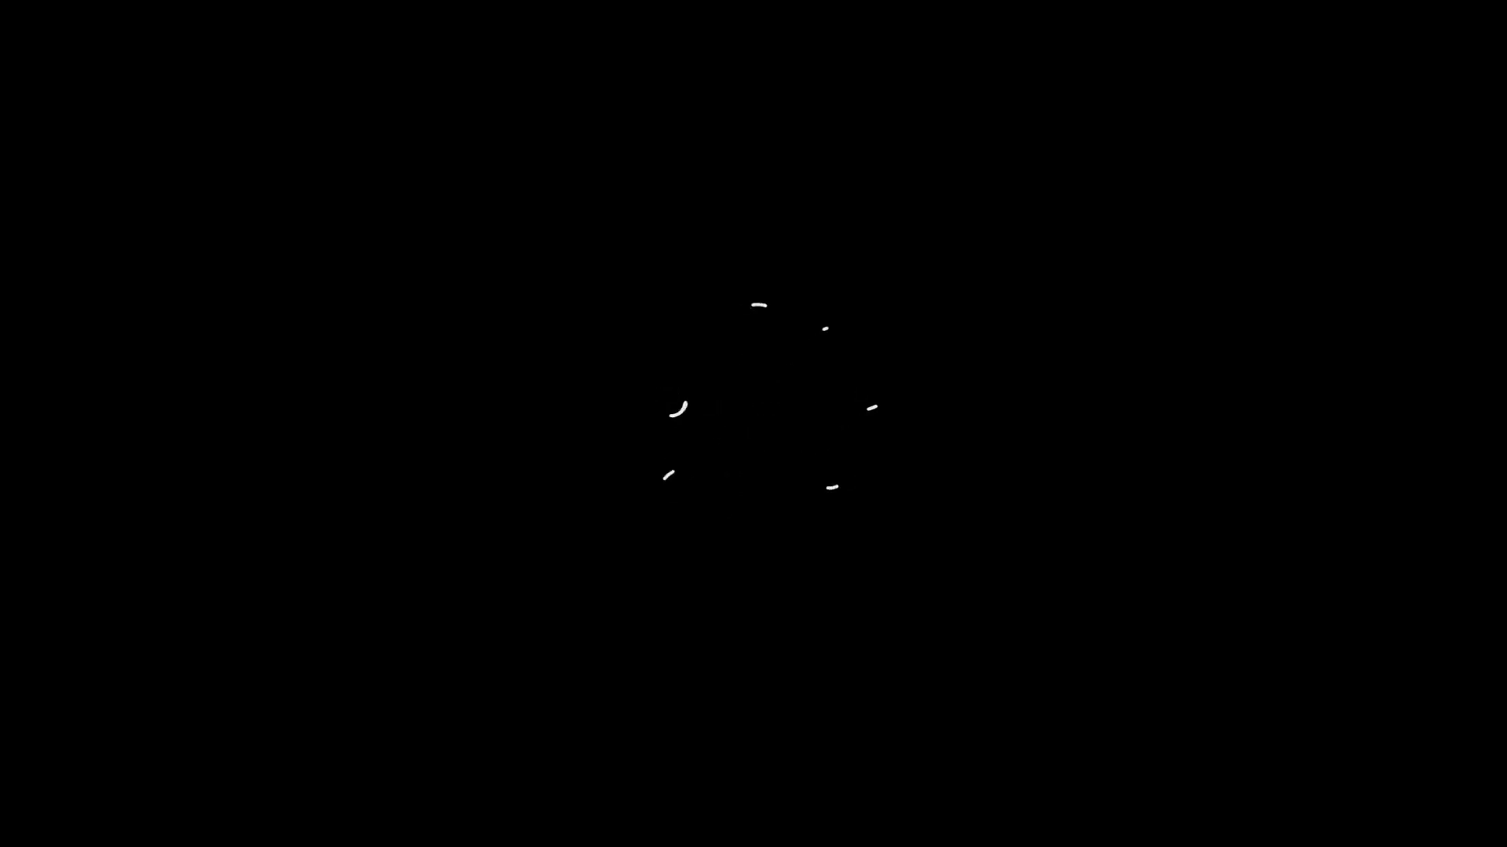